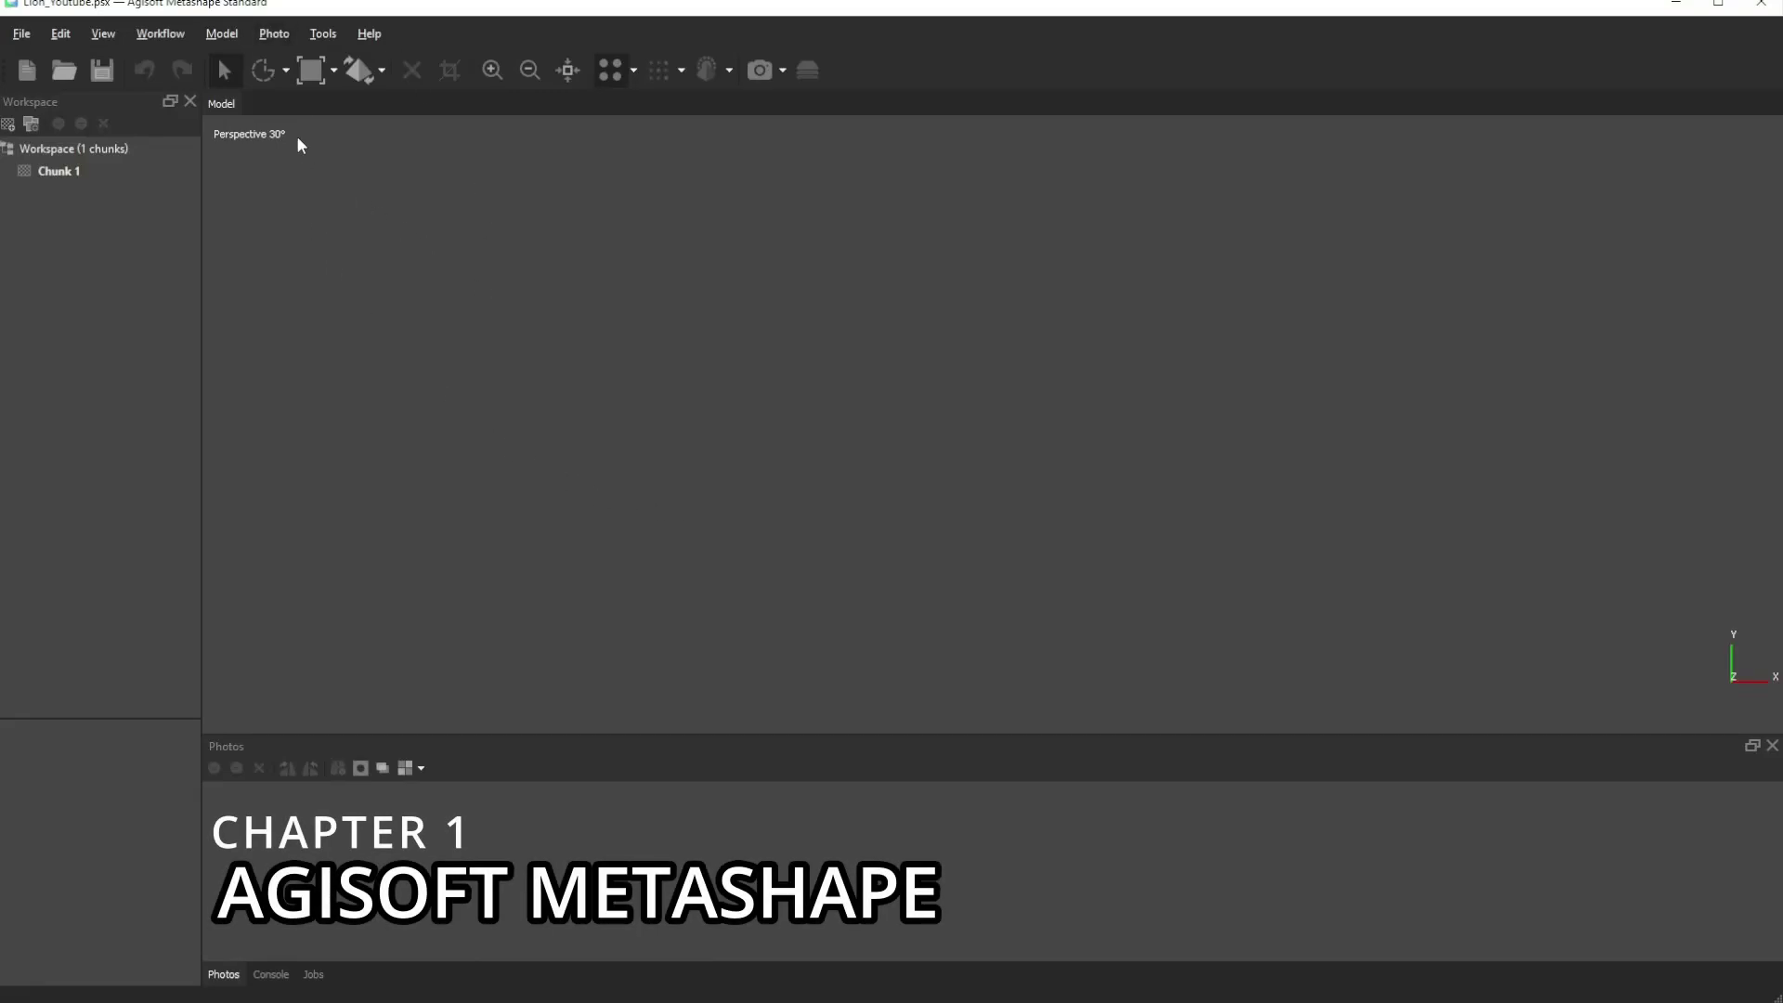
- Add all 688 lion photos from the Concrete Lion\Ref folder to Chunk 1
click(165, 36)
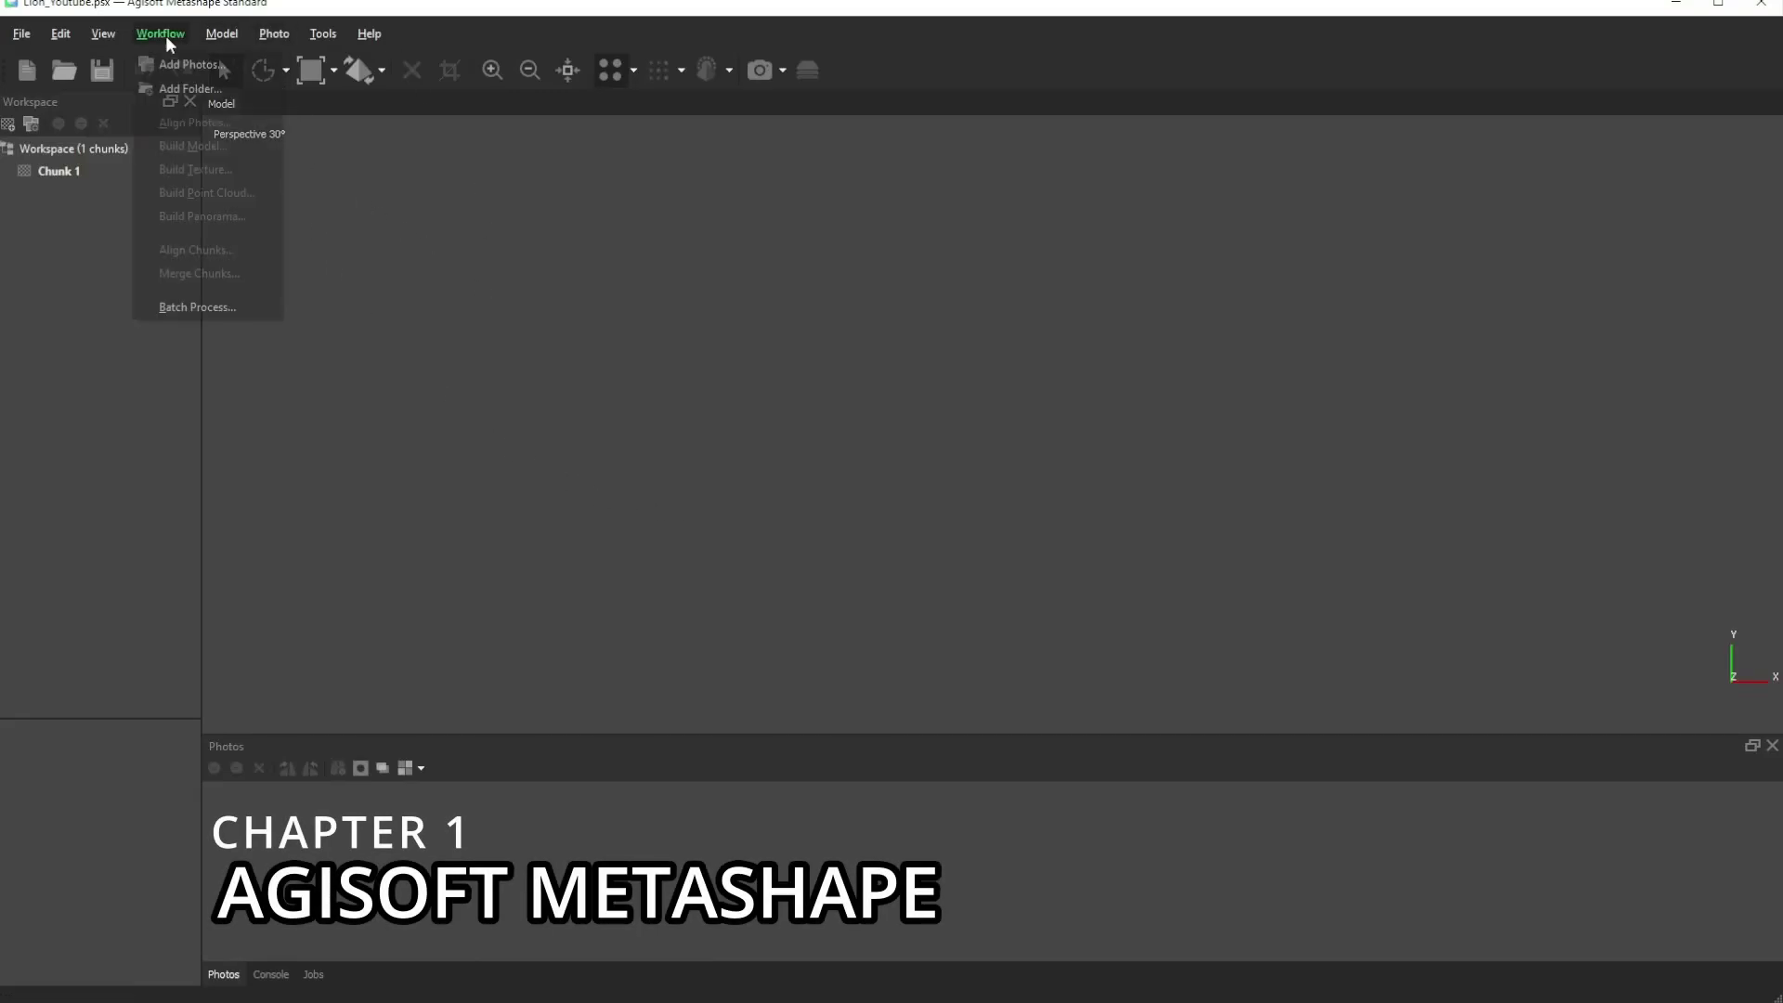
click(183, 90)
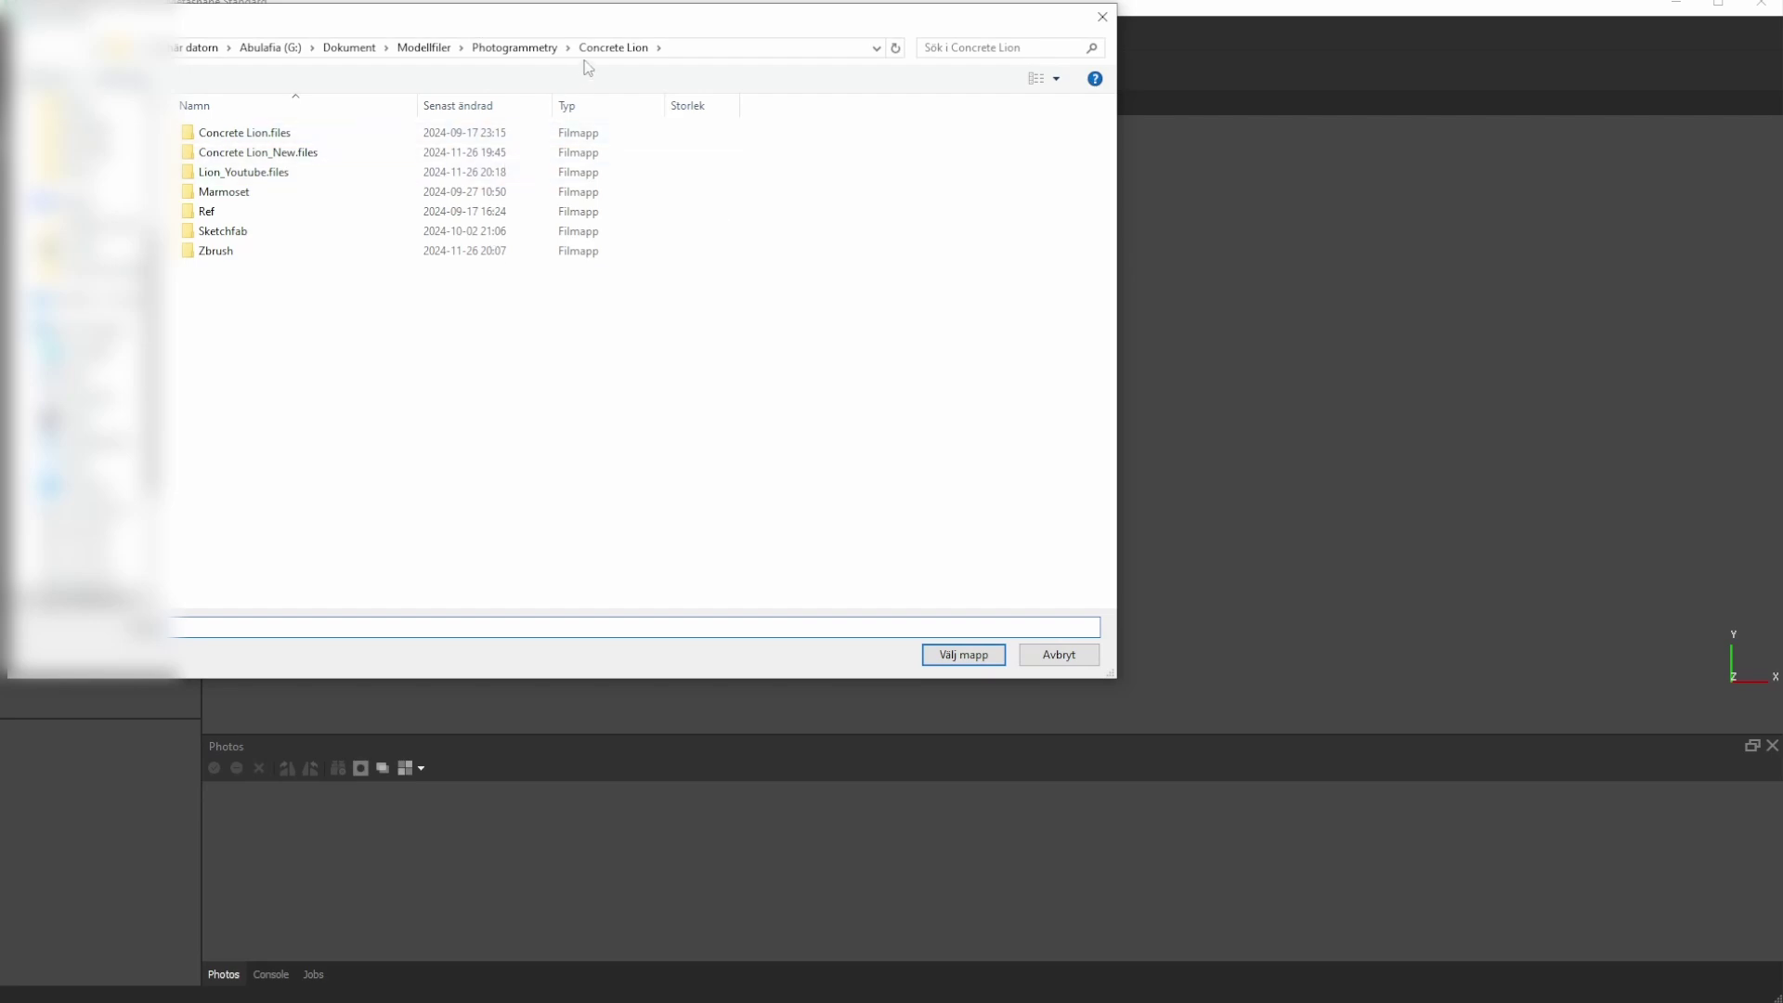
double_click(278, 211)
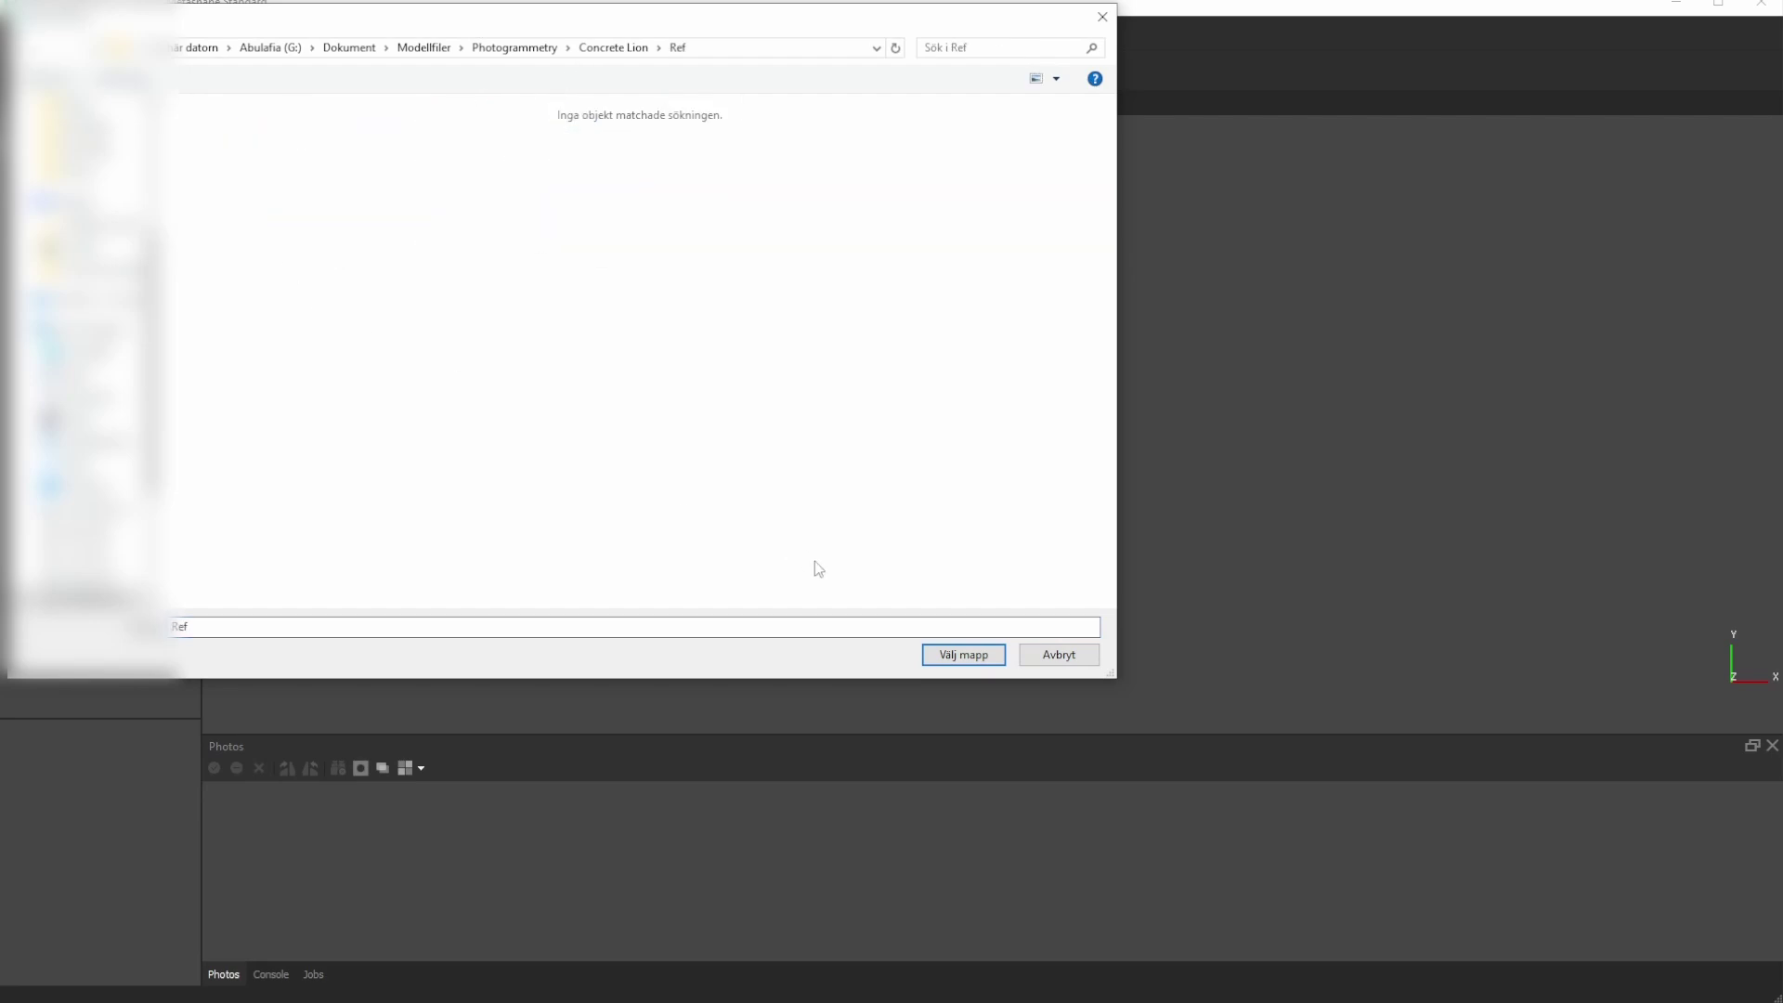
click(929, 656)
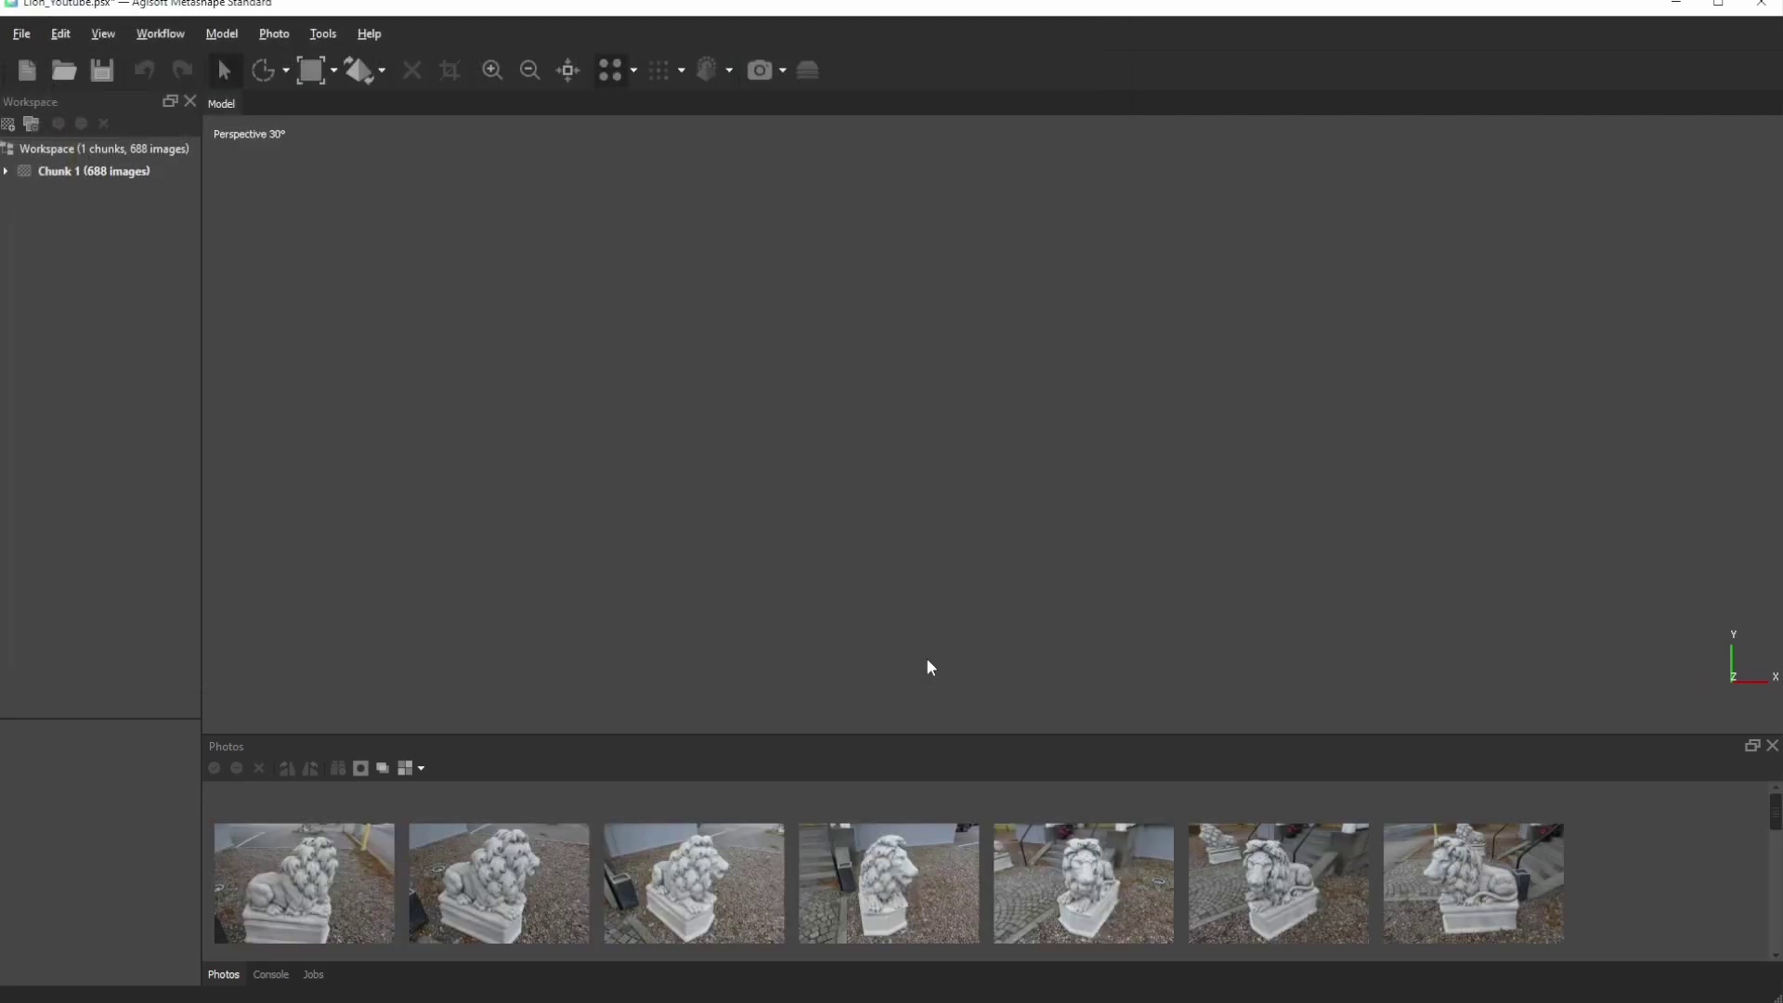
scroll(963, 840, down, 3)
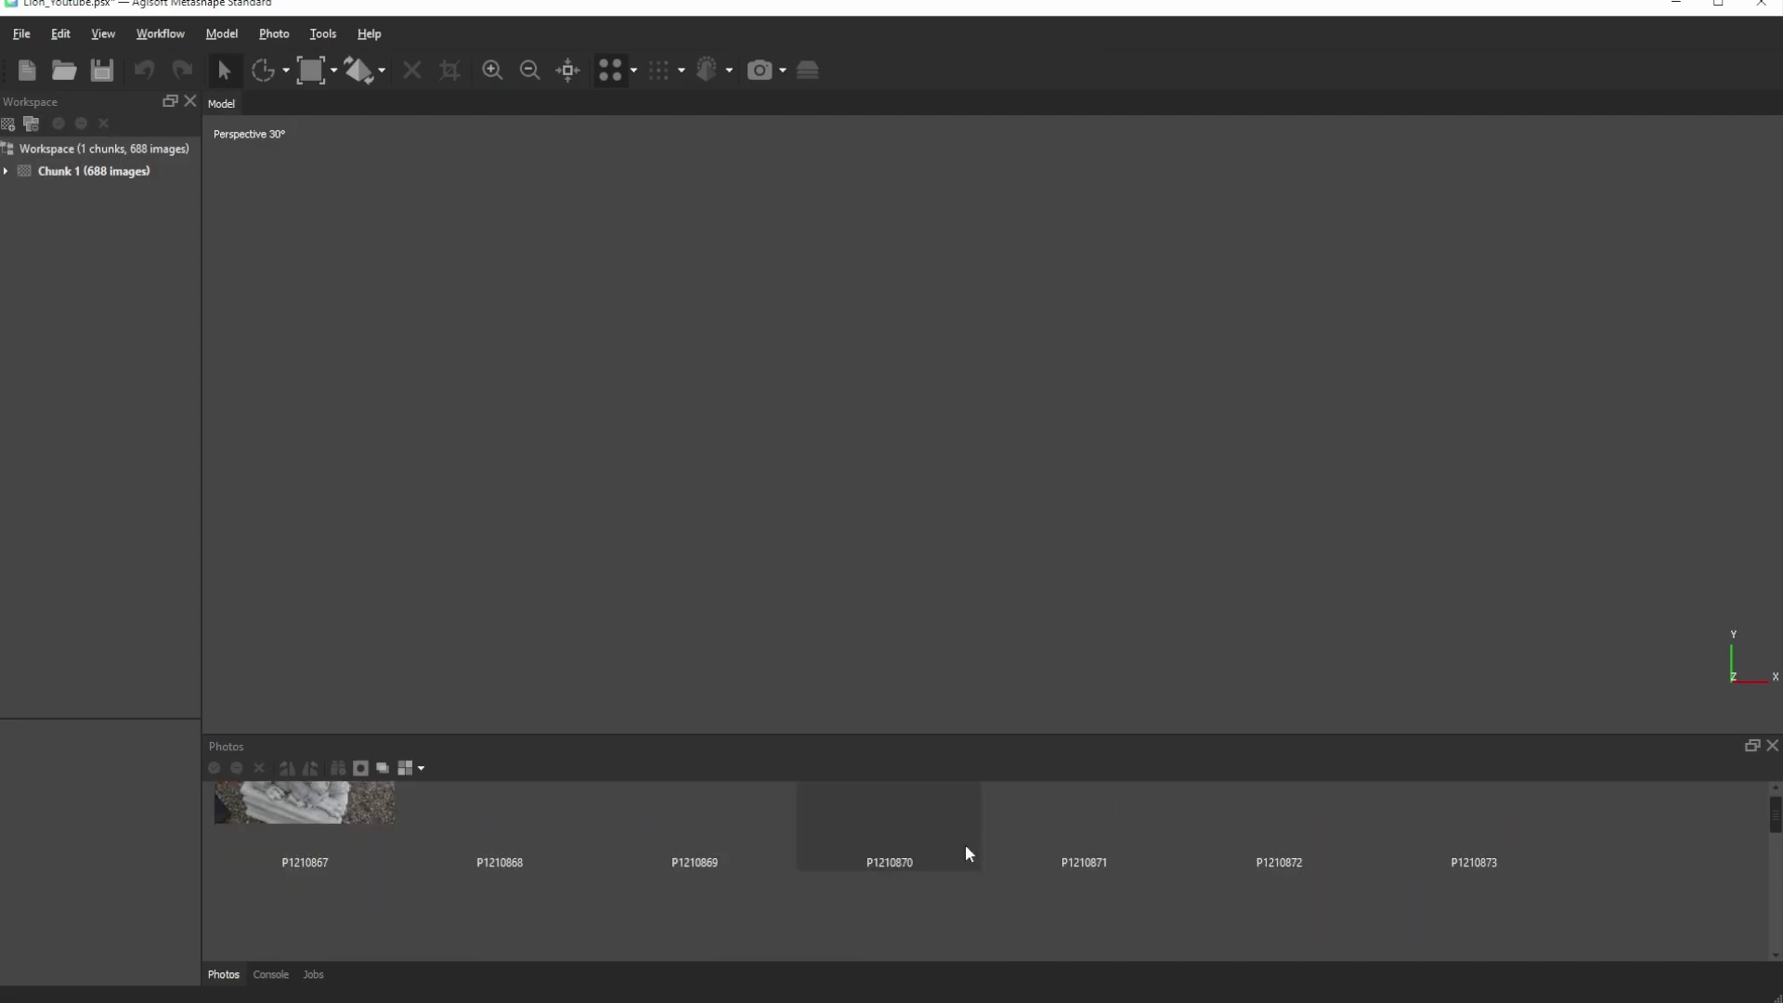
scroll(966, 853, down, 2)
scroll(966, 853, down, 2)
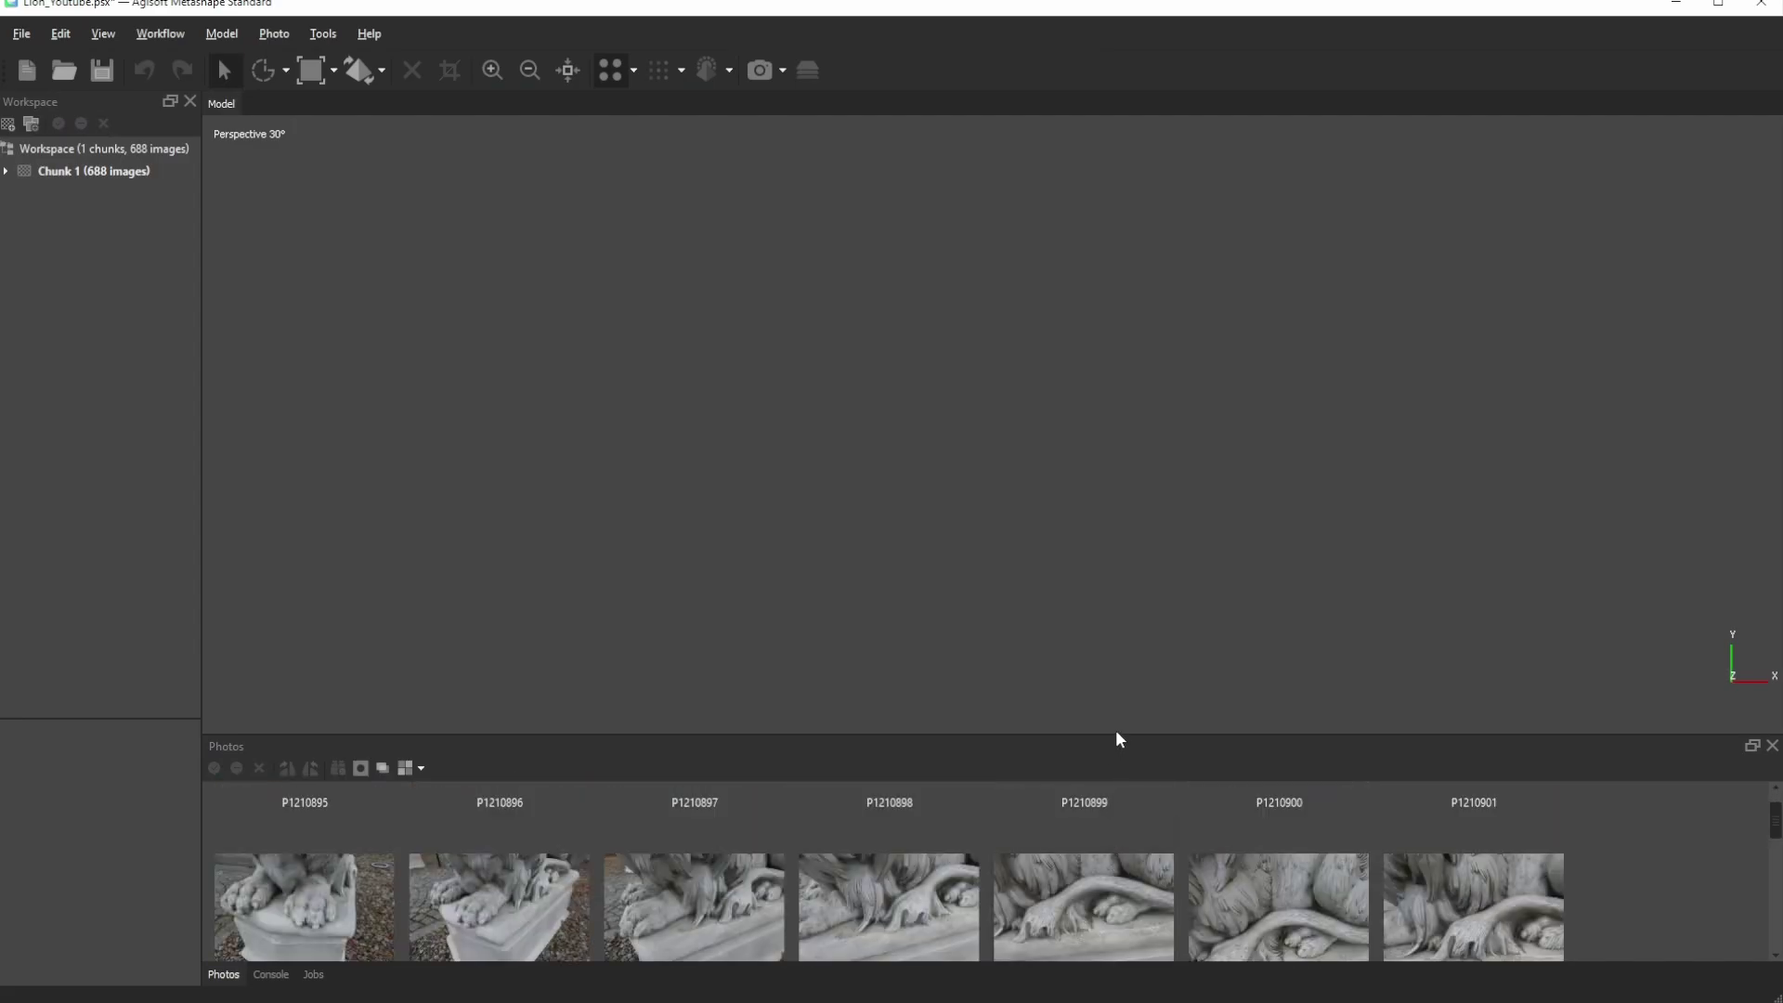
drag(1118, 736, 1142, 514)
scroll(1096, 794, down, 10)
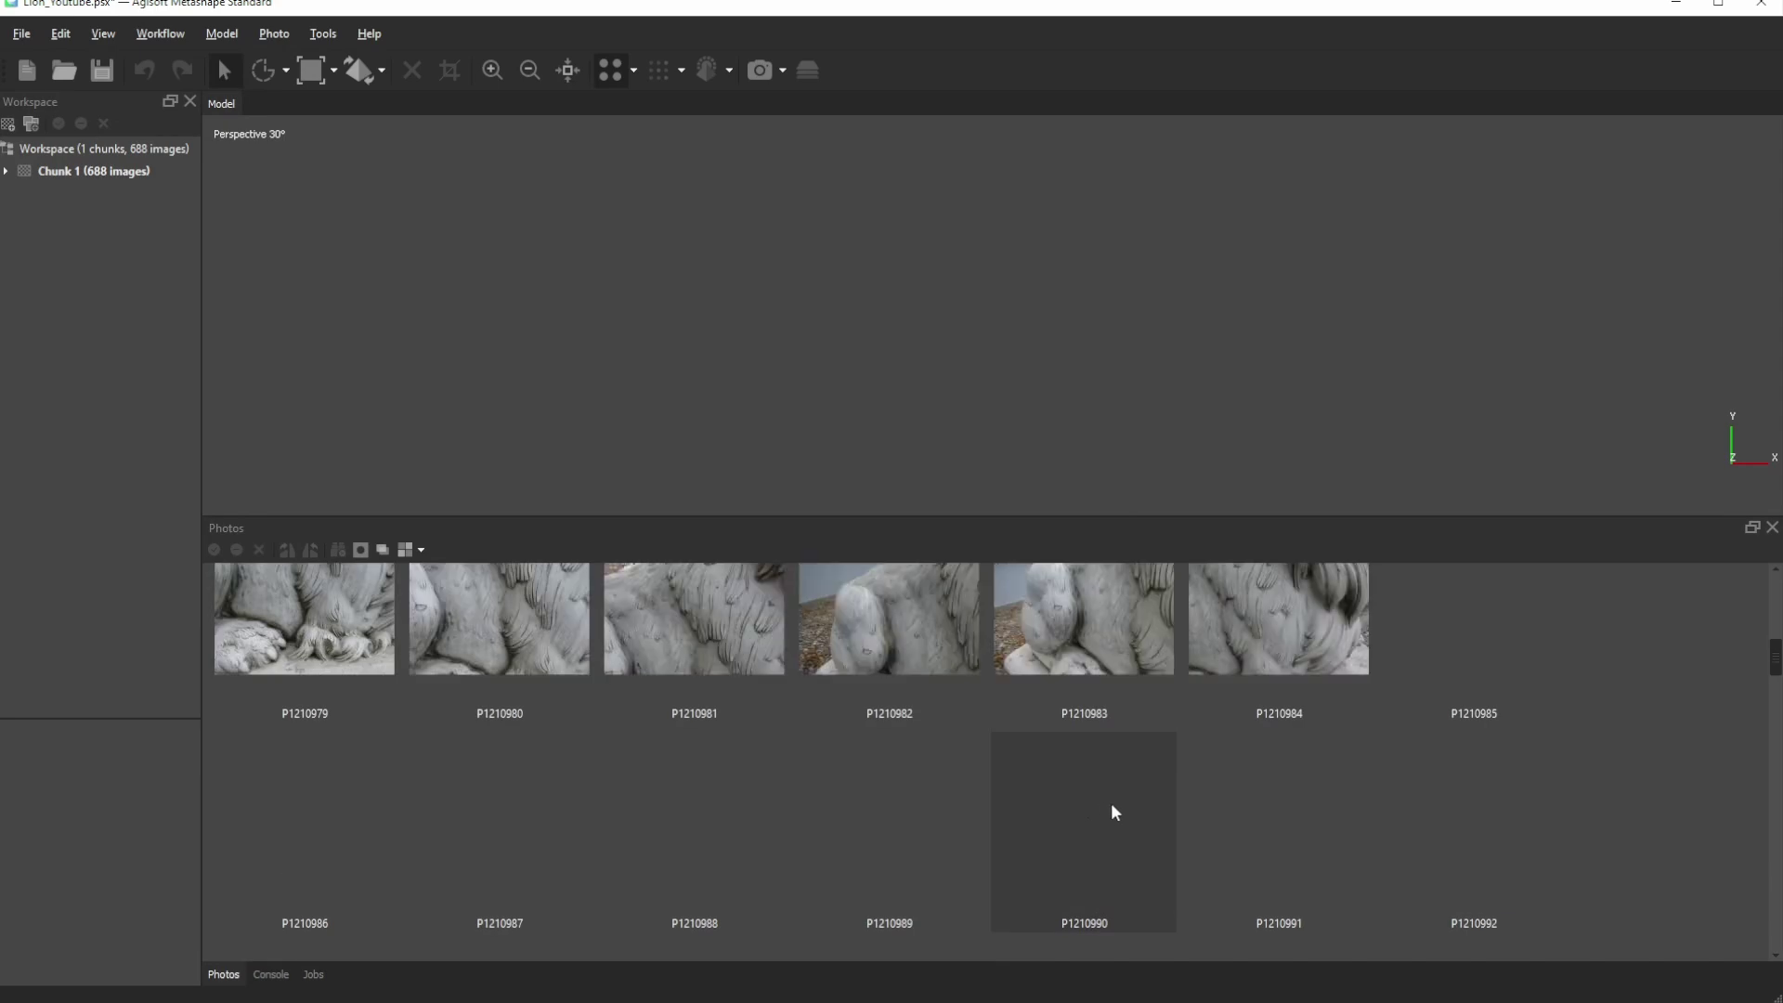
mouse_move(1776, 648)
mouse_down()
mouse_move(1776, 743)
mouse_move(1776, 590)
mouse_up()
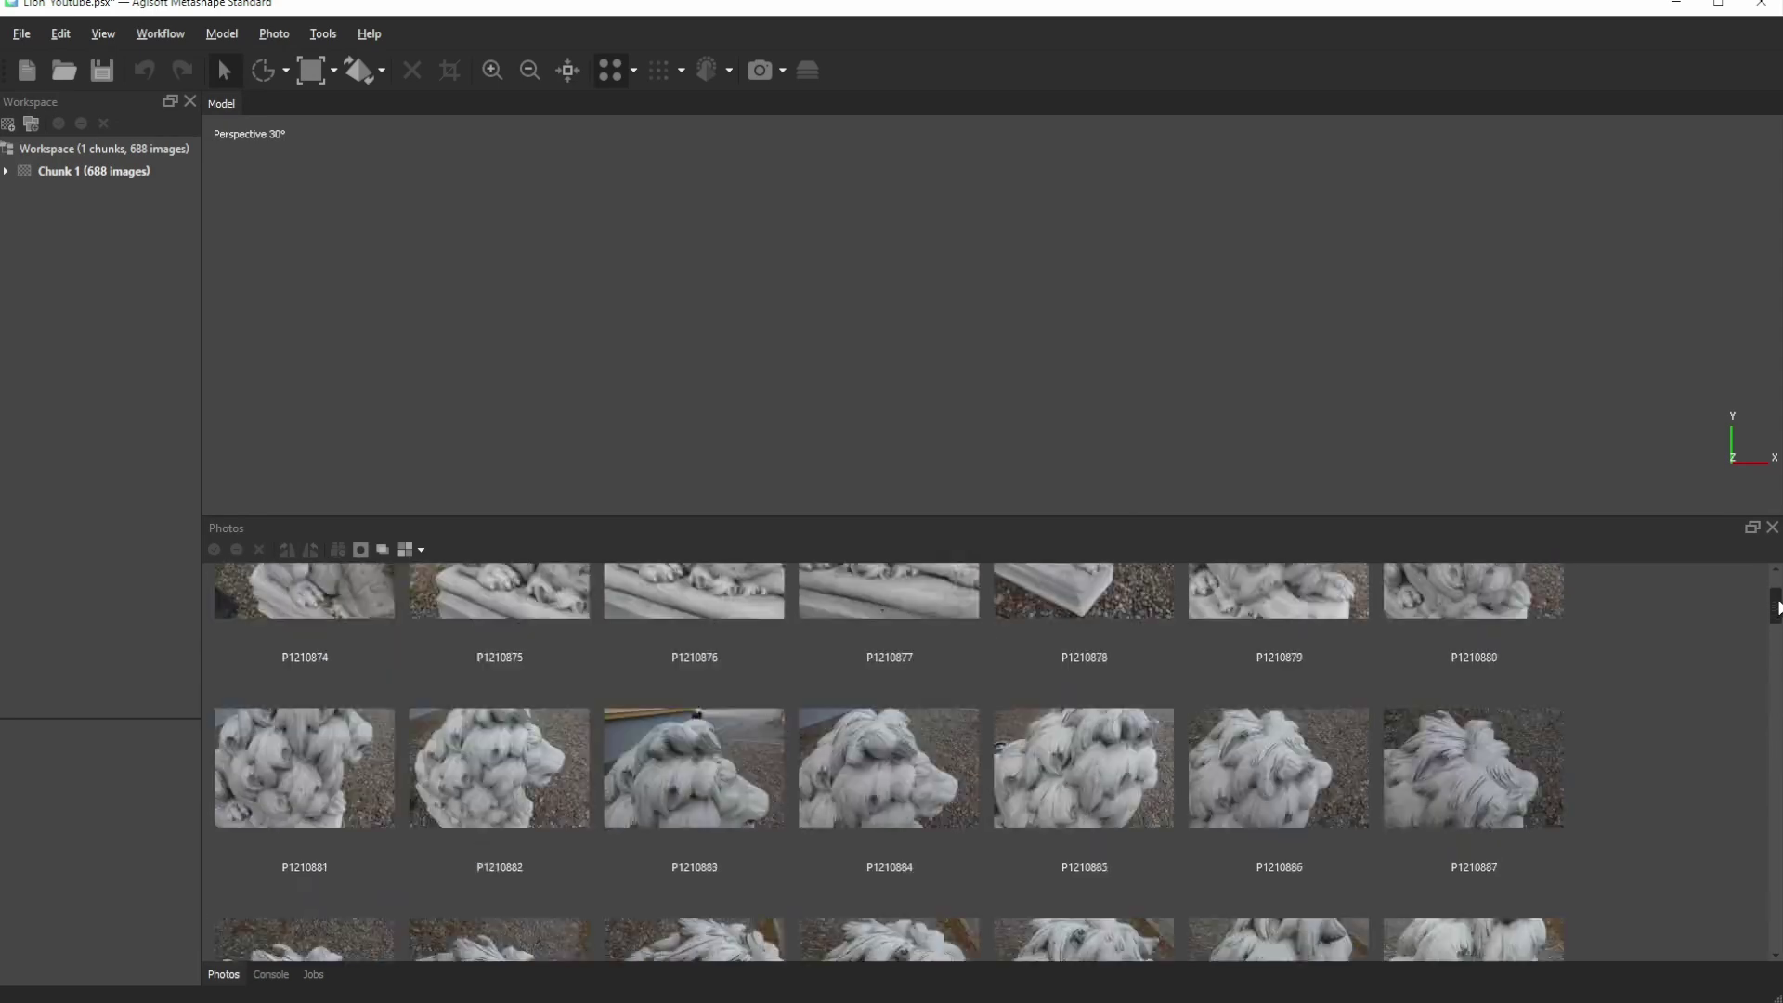
drag(1189, 520, 1196, 716)
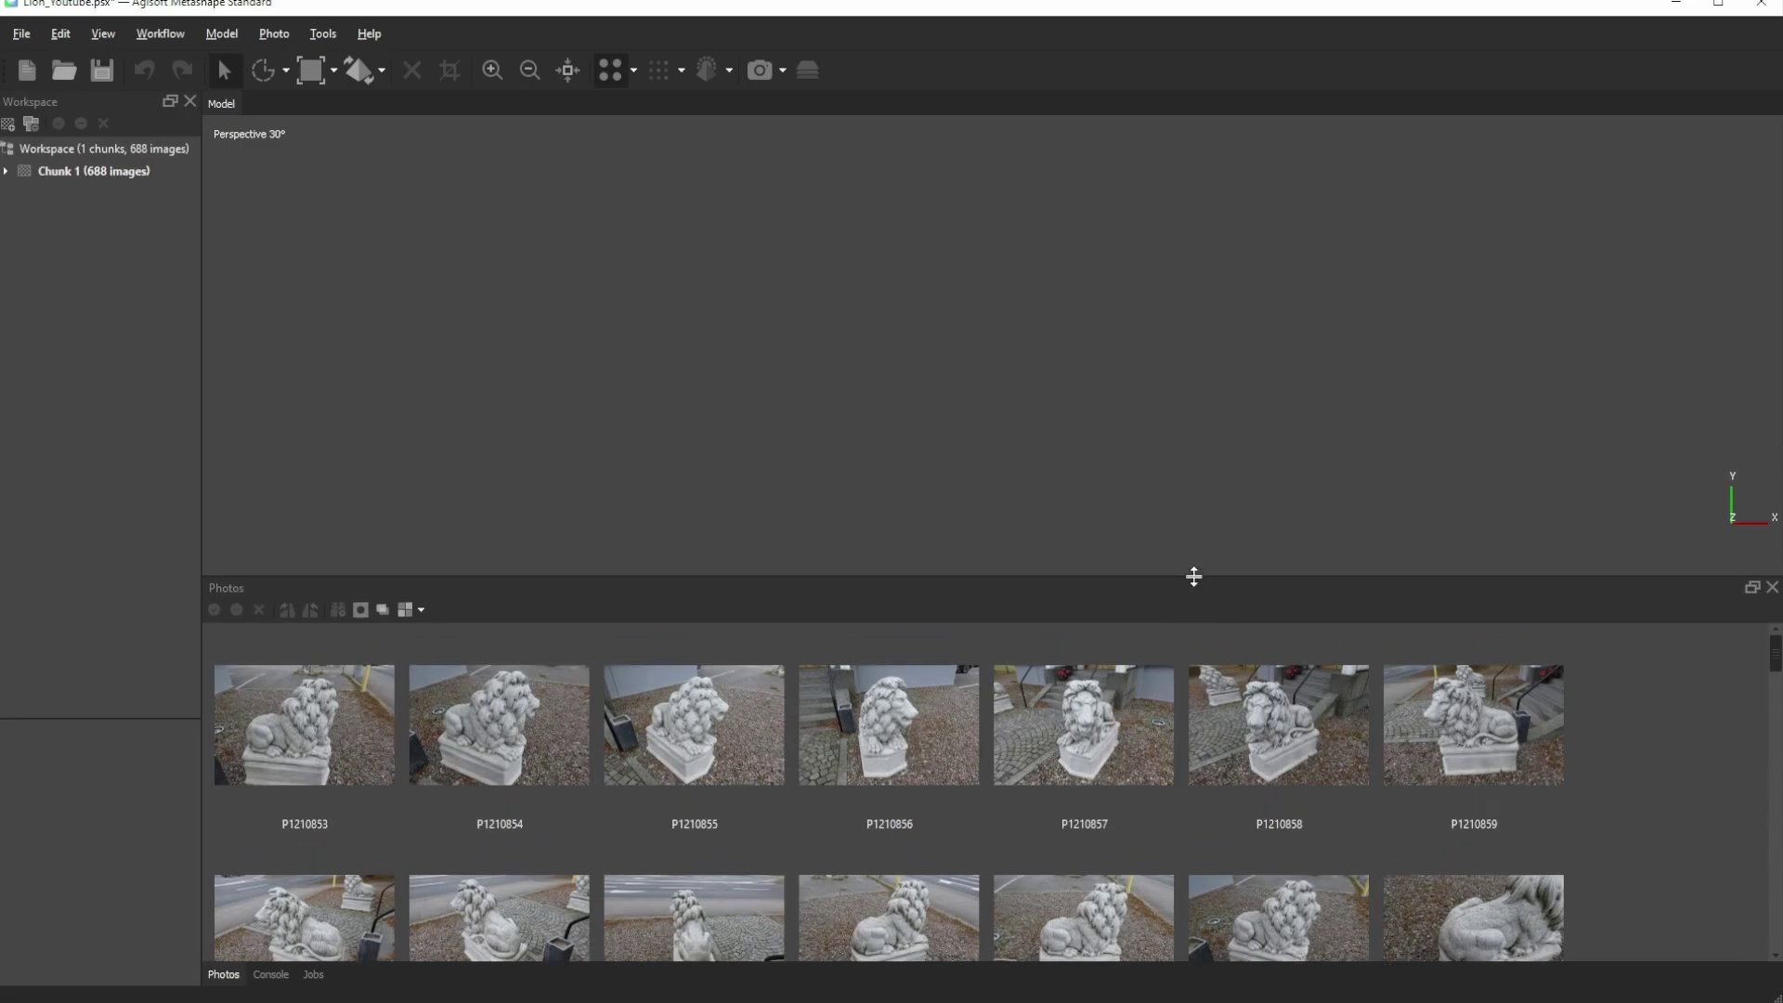
- Align photos at Highest accuracy, generic preselection, 40,000 key points and 4,000 tie points
click(171, 35)
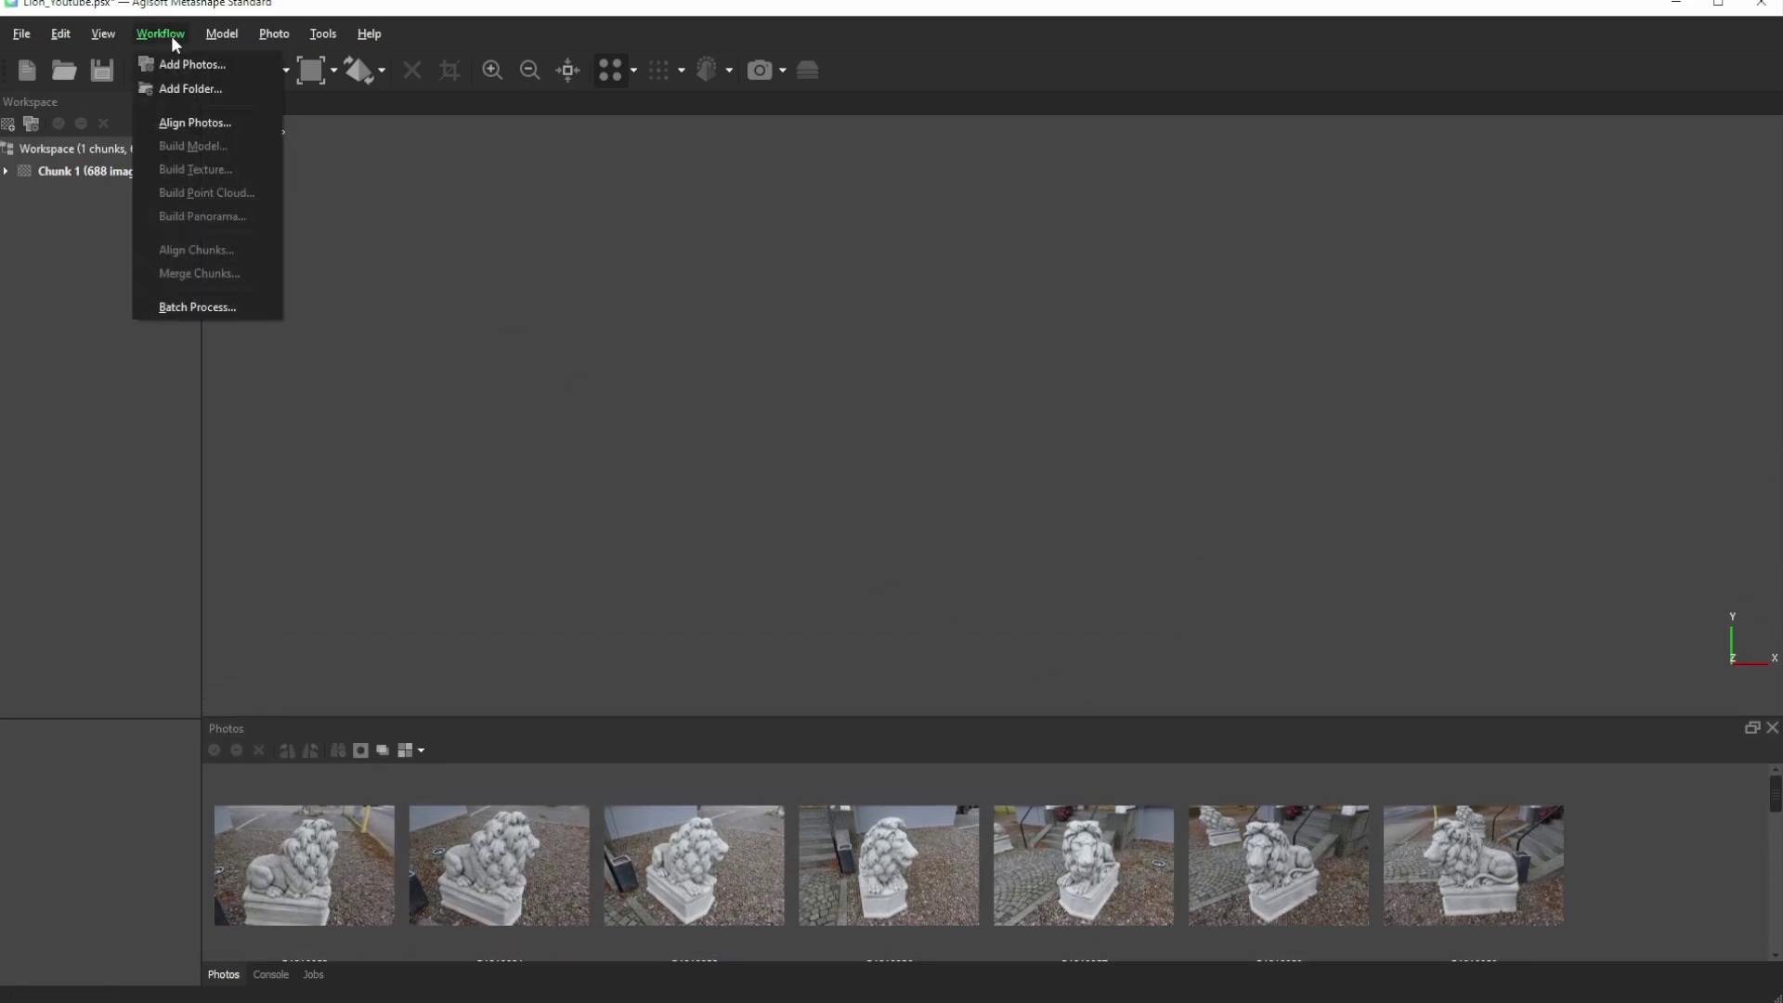
click(175, 119)
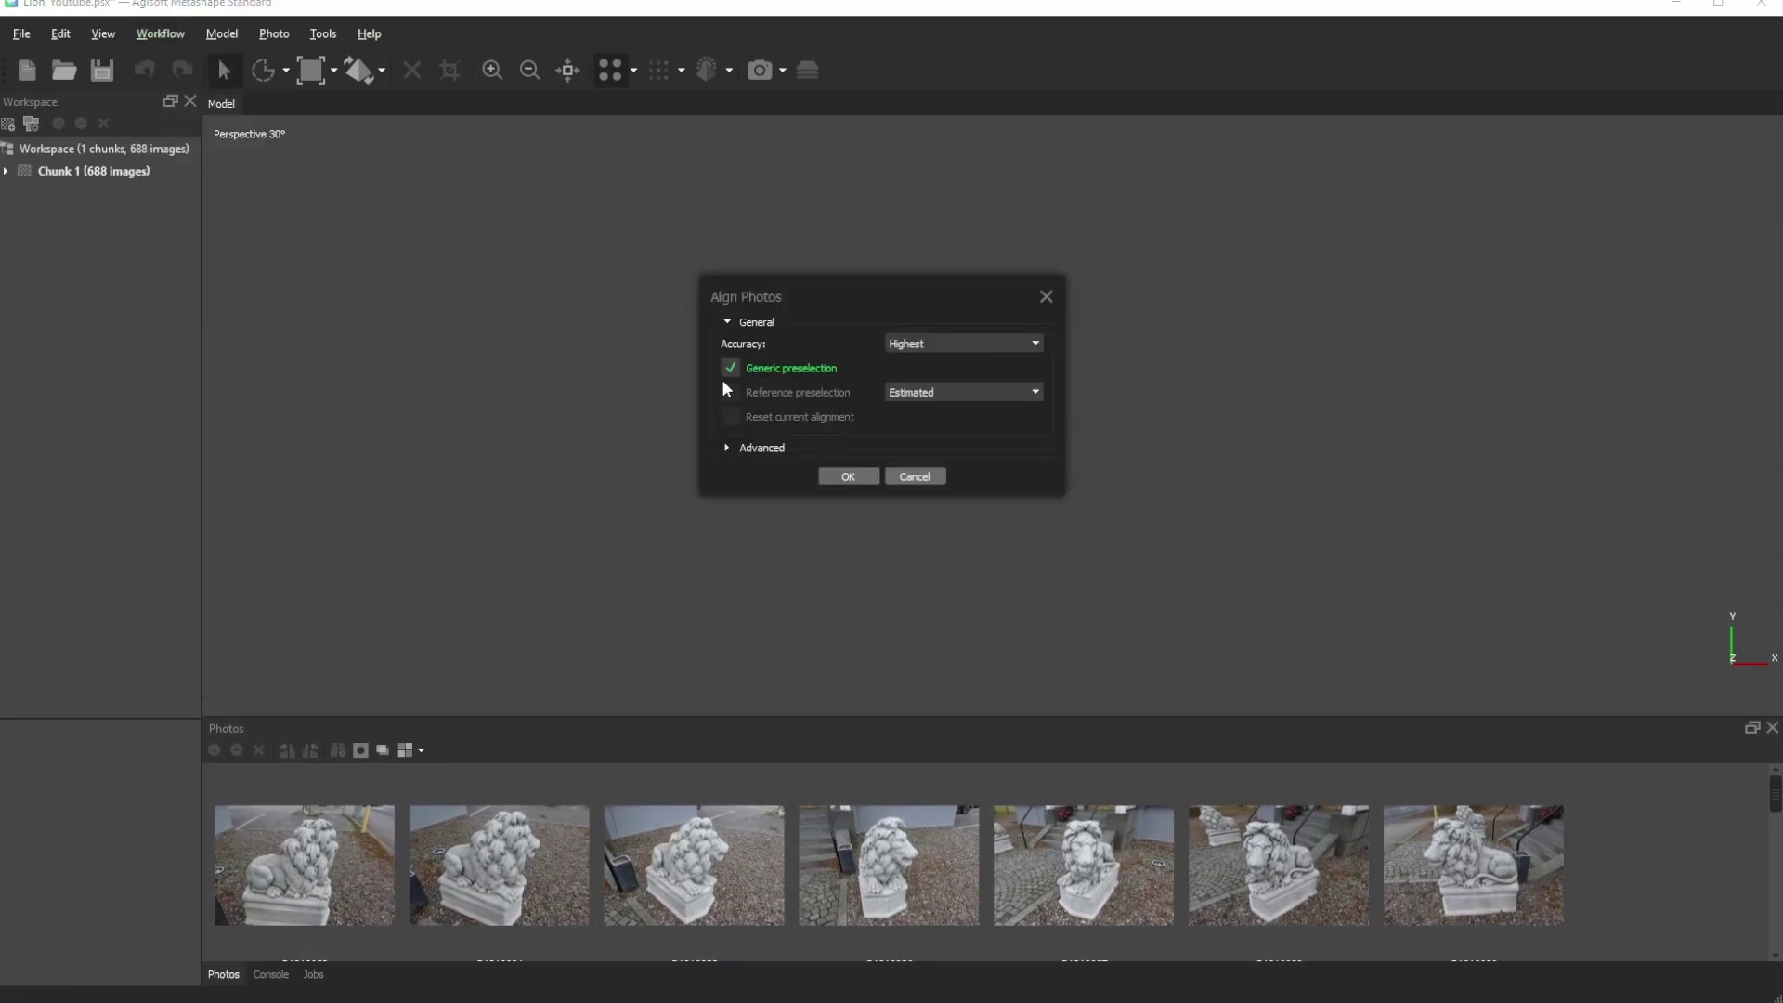
click(763, 447)
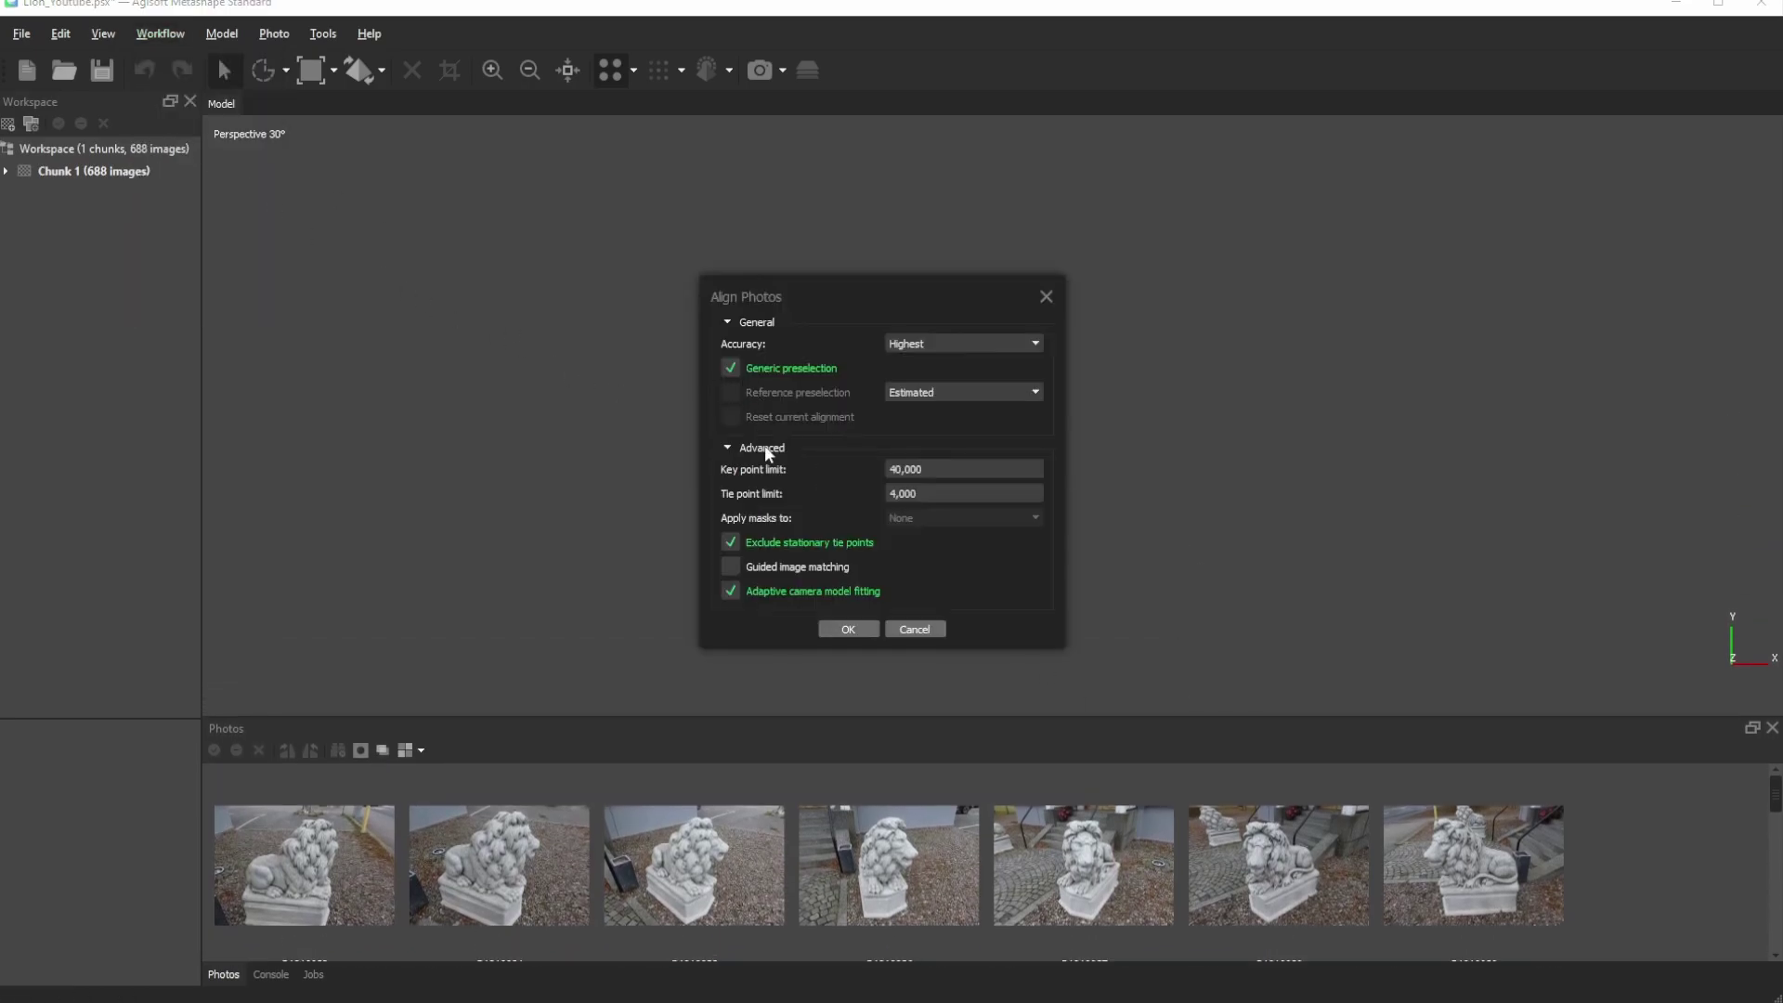
click(843, 630)
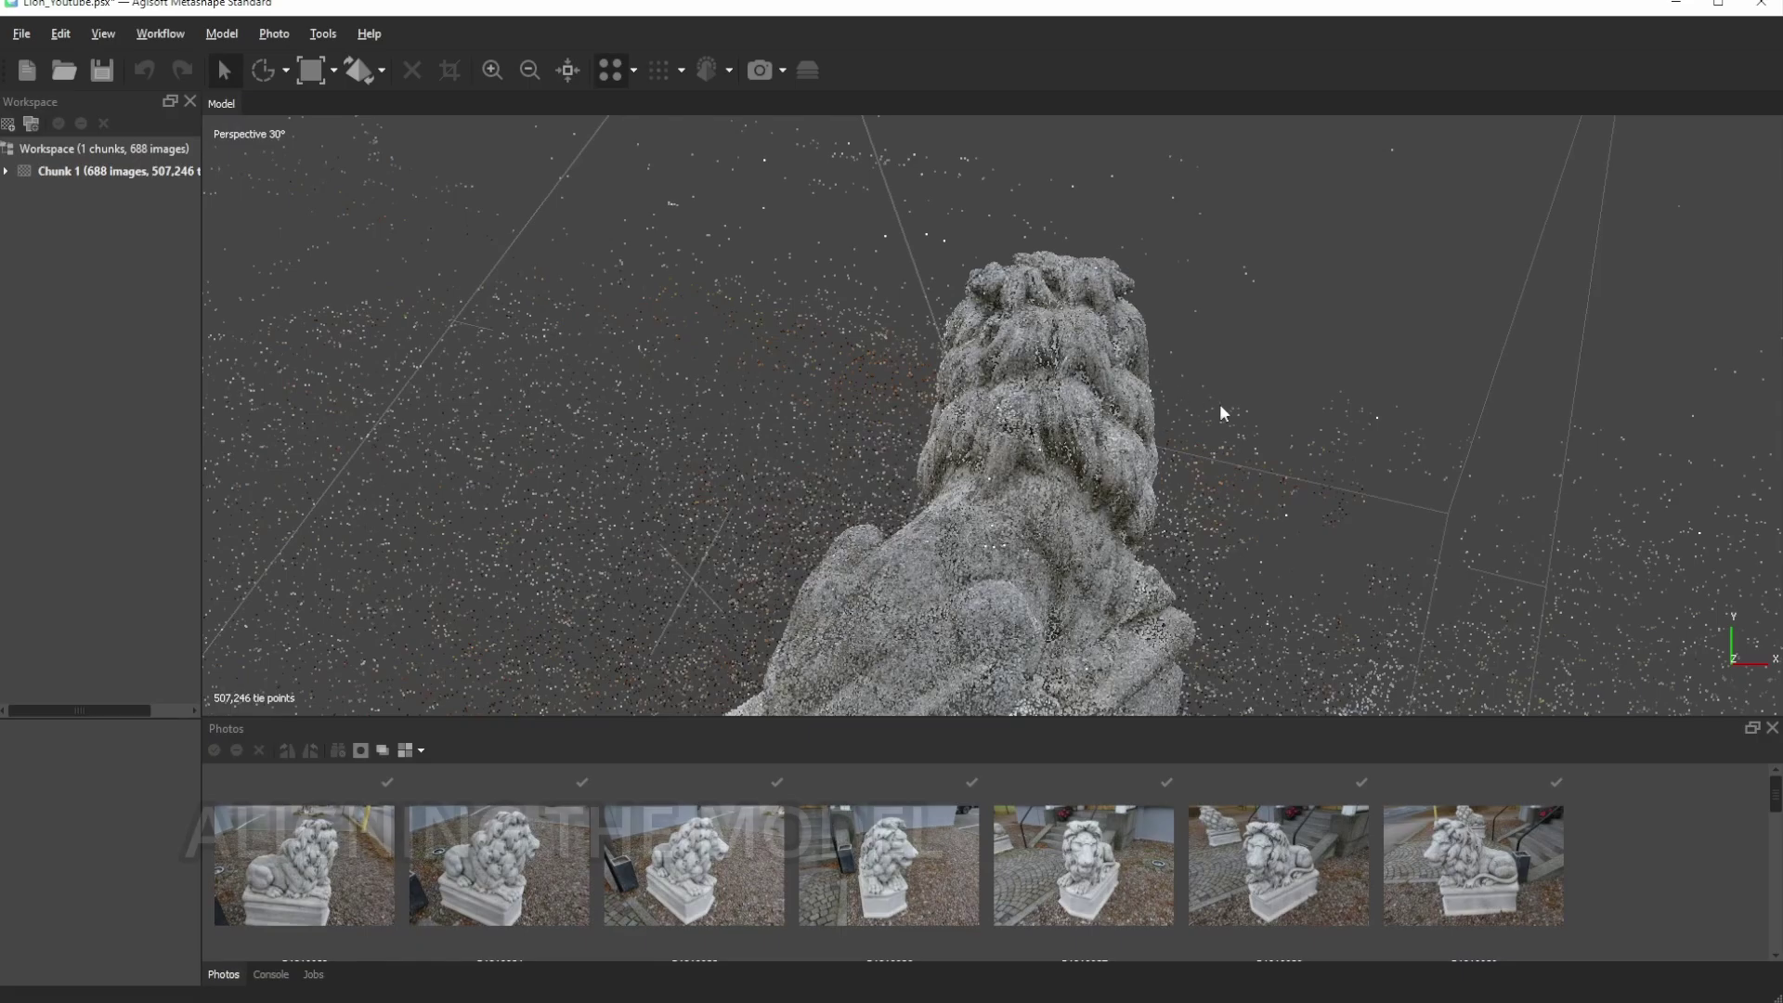
- Inspect the aligned lion cloud from the side, then switch to an orthographic front view
mouse_move(1212, 439)
mouse_down()
mouse_move(1048, 448)
mouse_move(1246, 529)
mouse_move(1062, 450)
mouse_move(1218, 444)
mouse_move(1161, 405)
mouse_move(1006, 414)
mouse_move(957, 448)
mouse_move(1074, 431)
mouse_up()
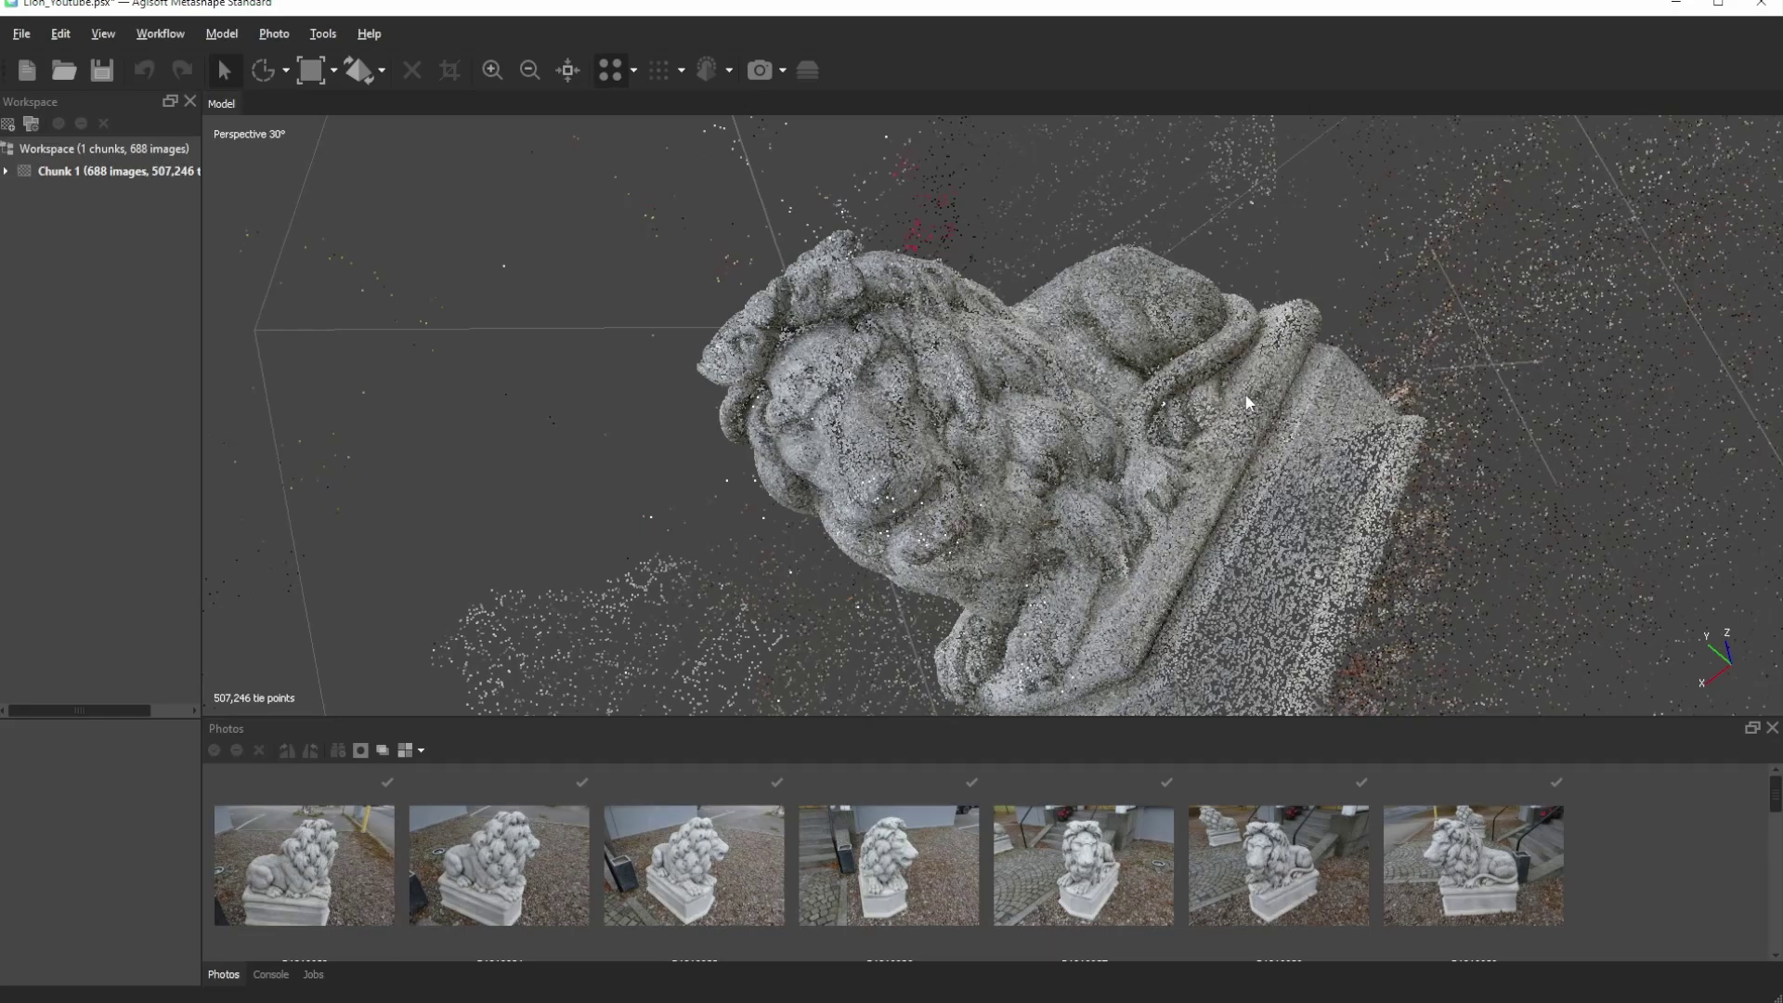
mouse_move(1246, 399)
mouse_down()
mouse_move(968, 461)
mouse_move(1145, 442)
mouse_move(971, 555)
mouse_move(999, 511)
mouse_up()
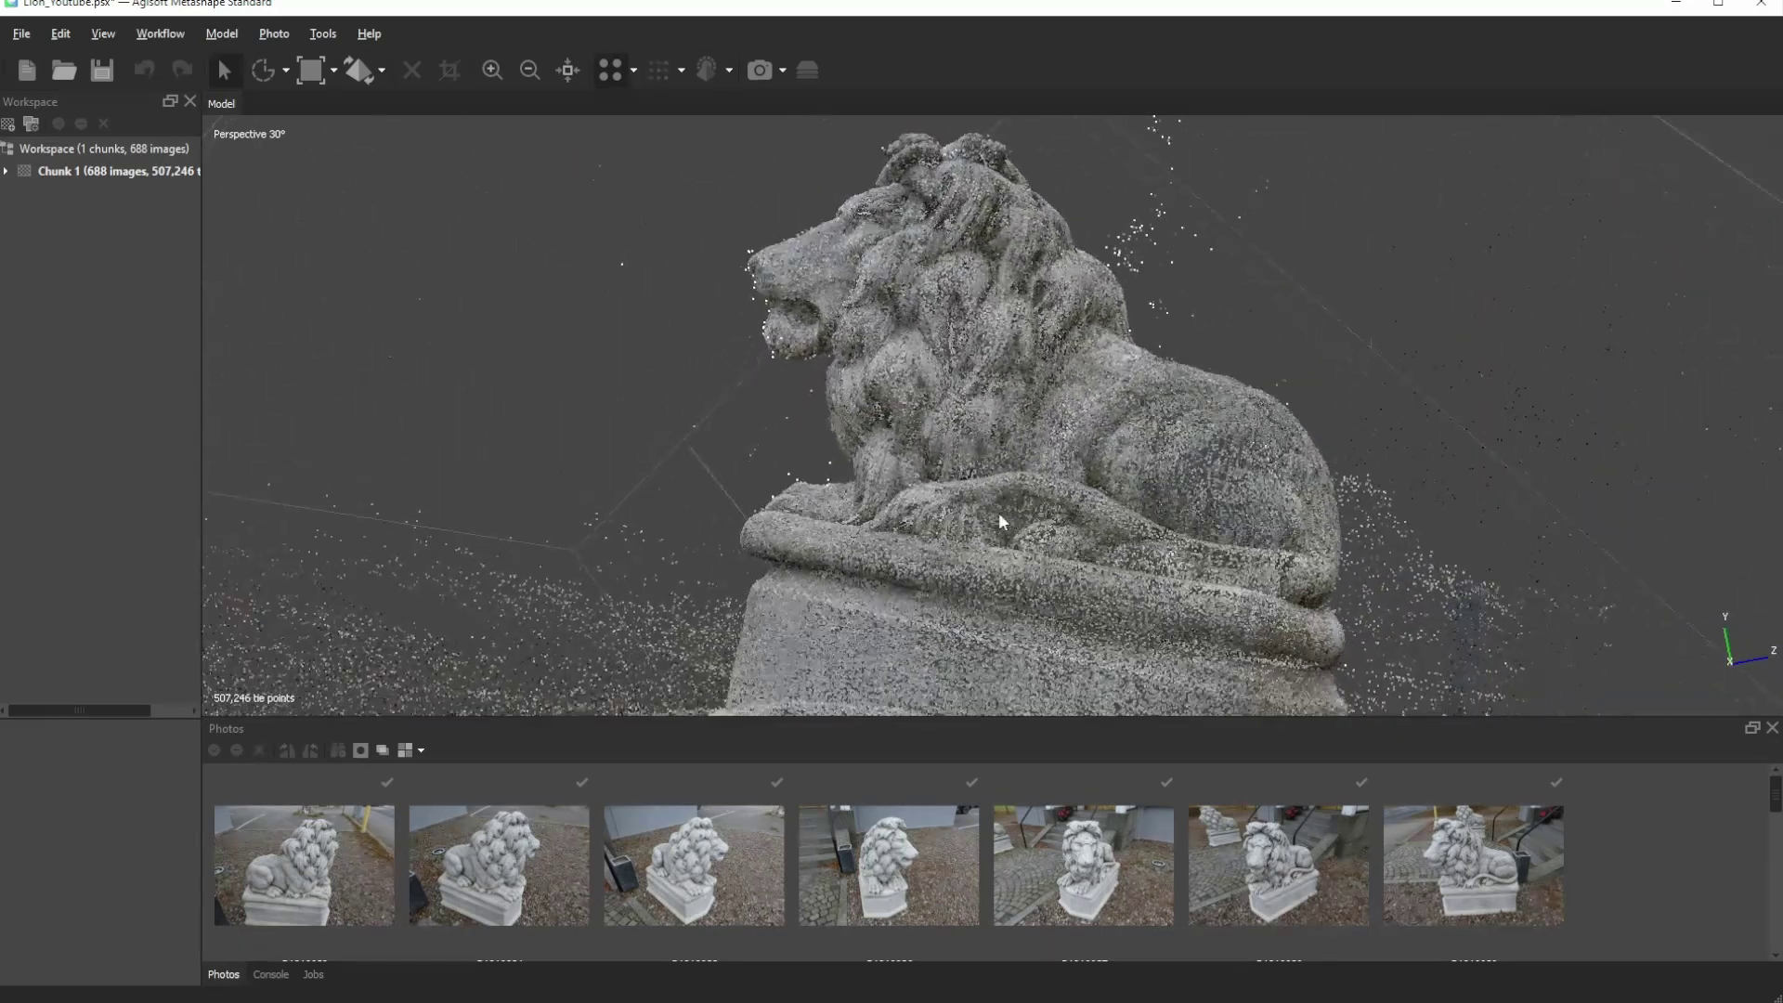
key(KP_1)
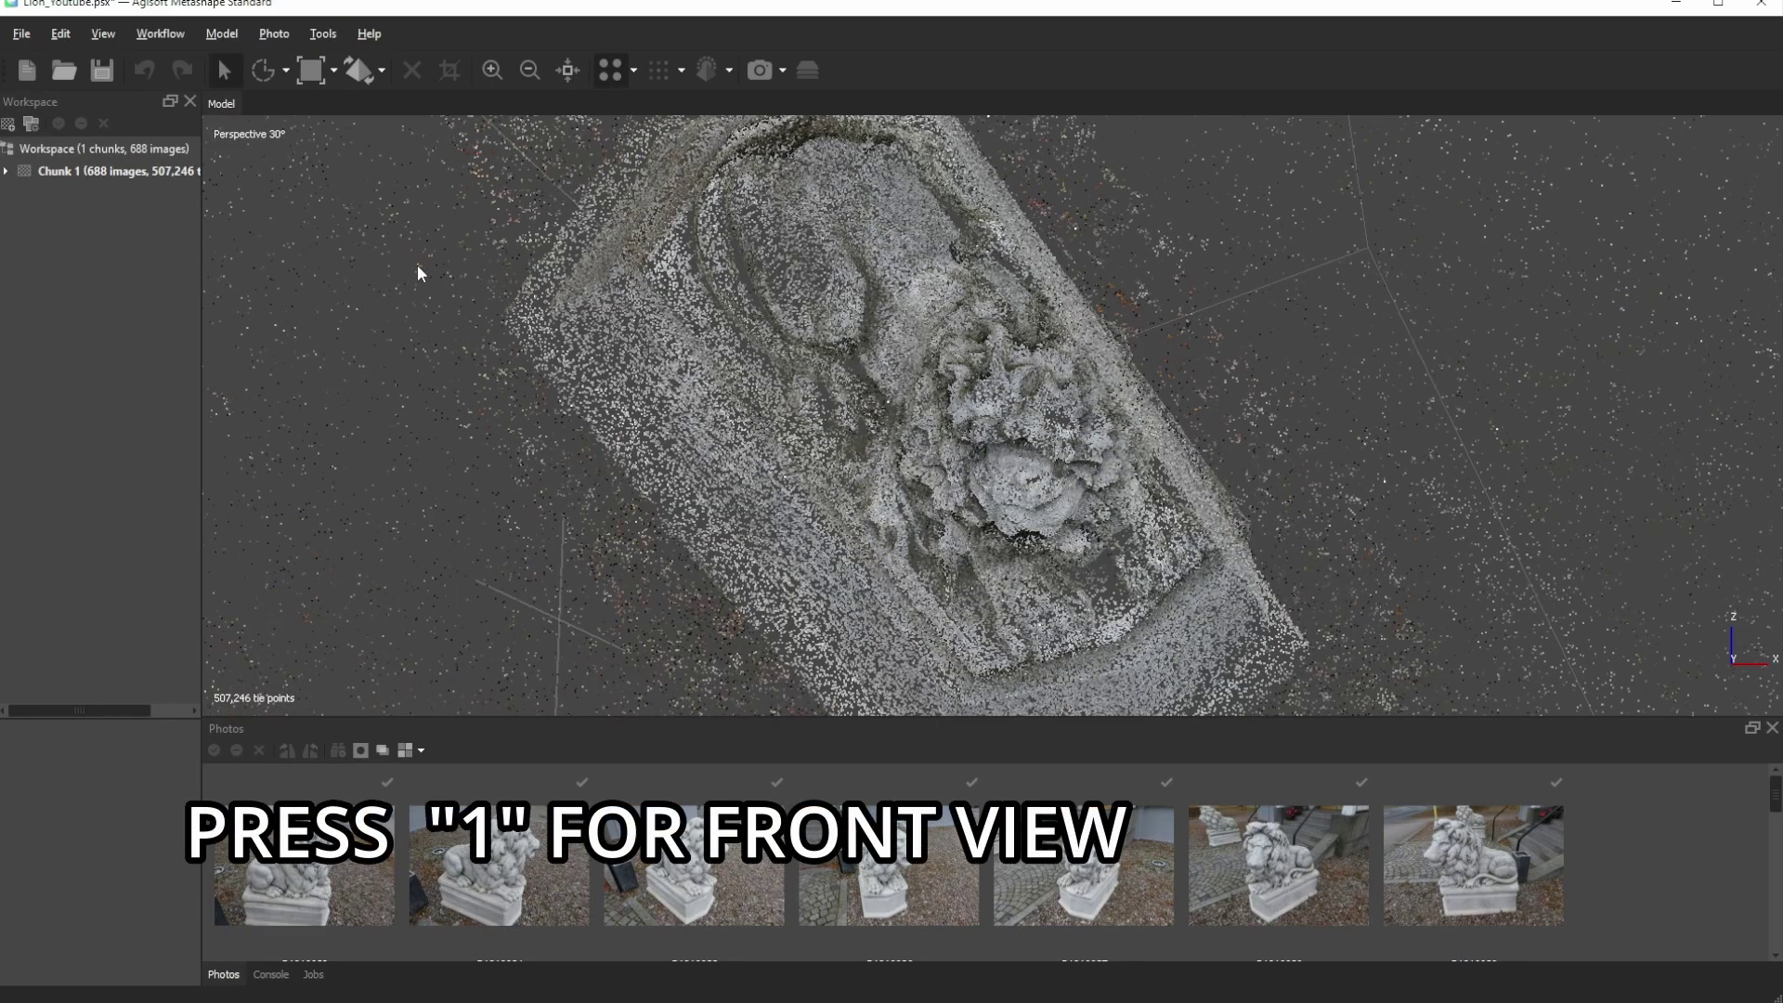
key(KP_5)
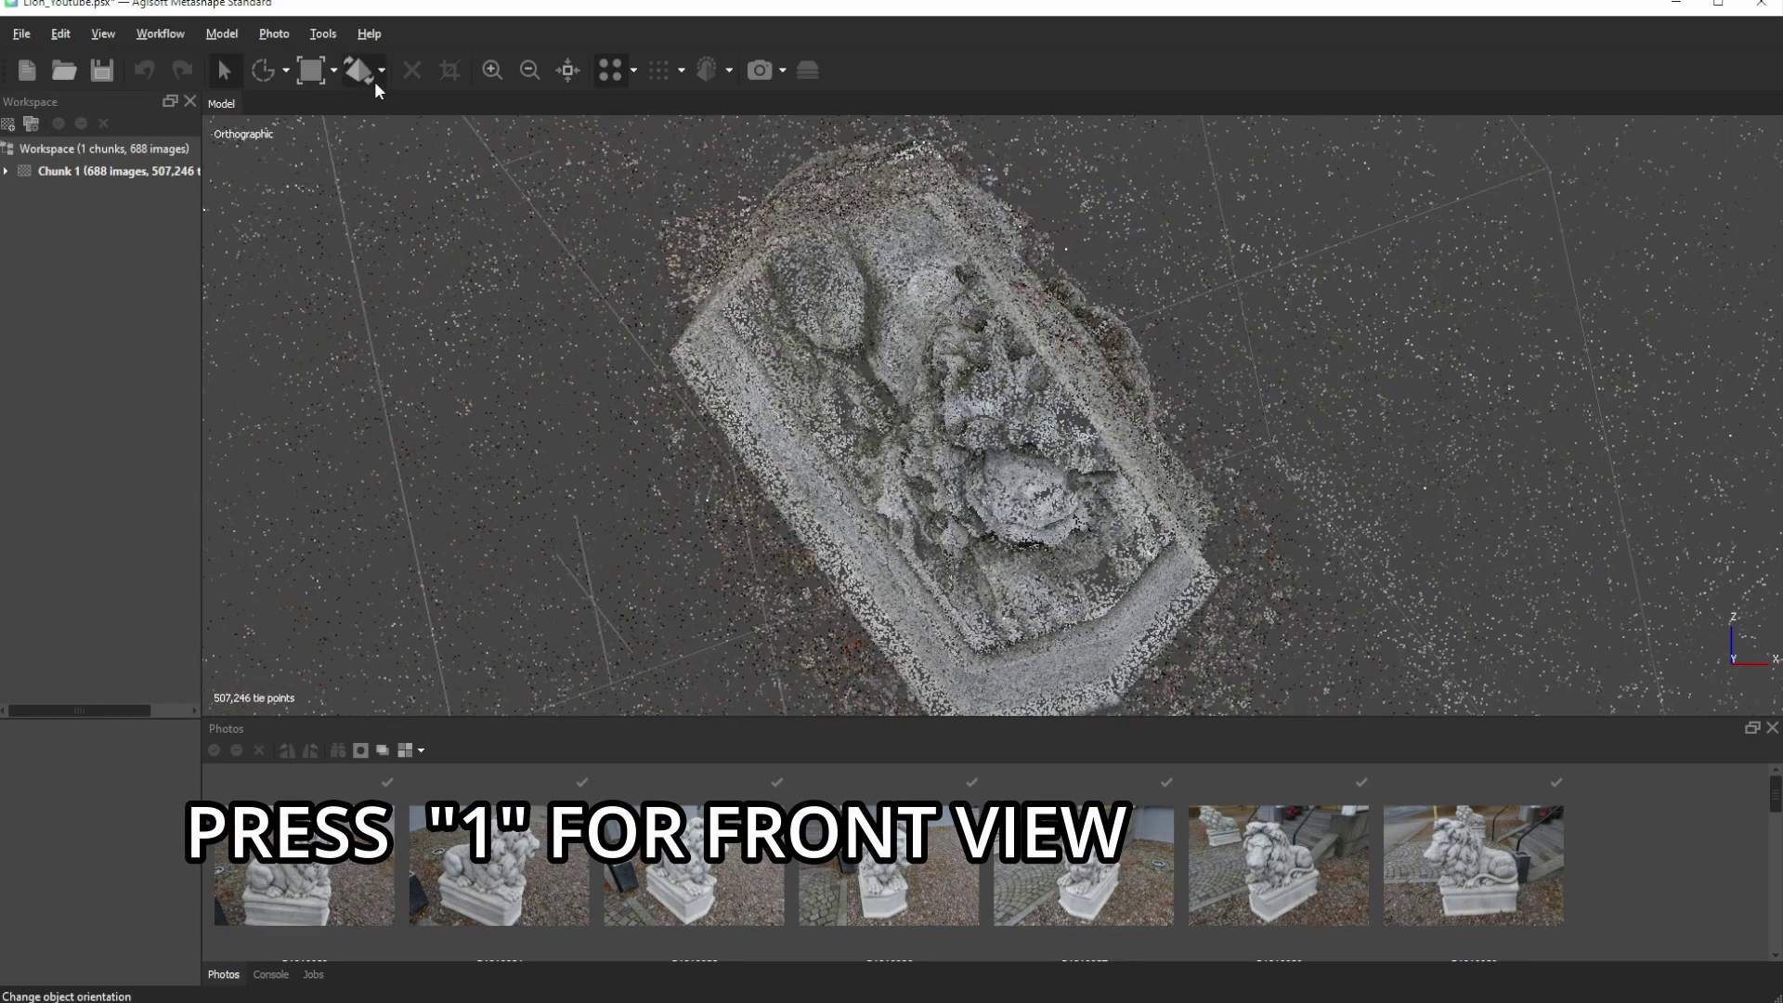
- Rotate the lion cloud upright facing front, checking its tilt in the side view
click(372, 76)
mouse_move(970, 594)
mouse_down()
mouse_move(973, 446)
mouse_move(1087, 420)
mouse_move(1055, 338)
mouse_move(1067, 450)
mouse_move(1127, 470)
mouse_move(969, 317)
mouse_move(1015, 509)
mouse_move(1045, 437)
mouse_move(952, 443)
mouse_move(1113, 459)
mouse_move(1002, 517)
mouse_move(1079, 589)
mouse_move(1157, 528)
mouse_up()
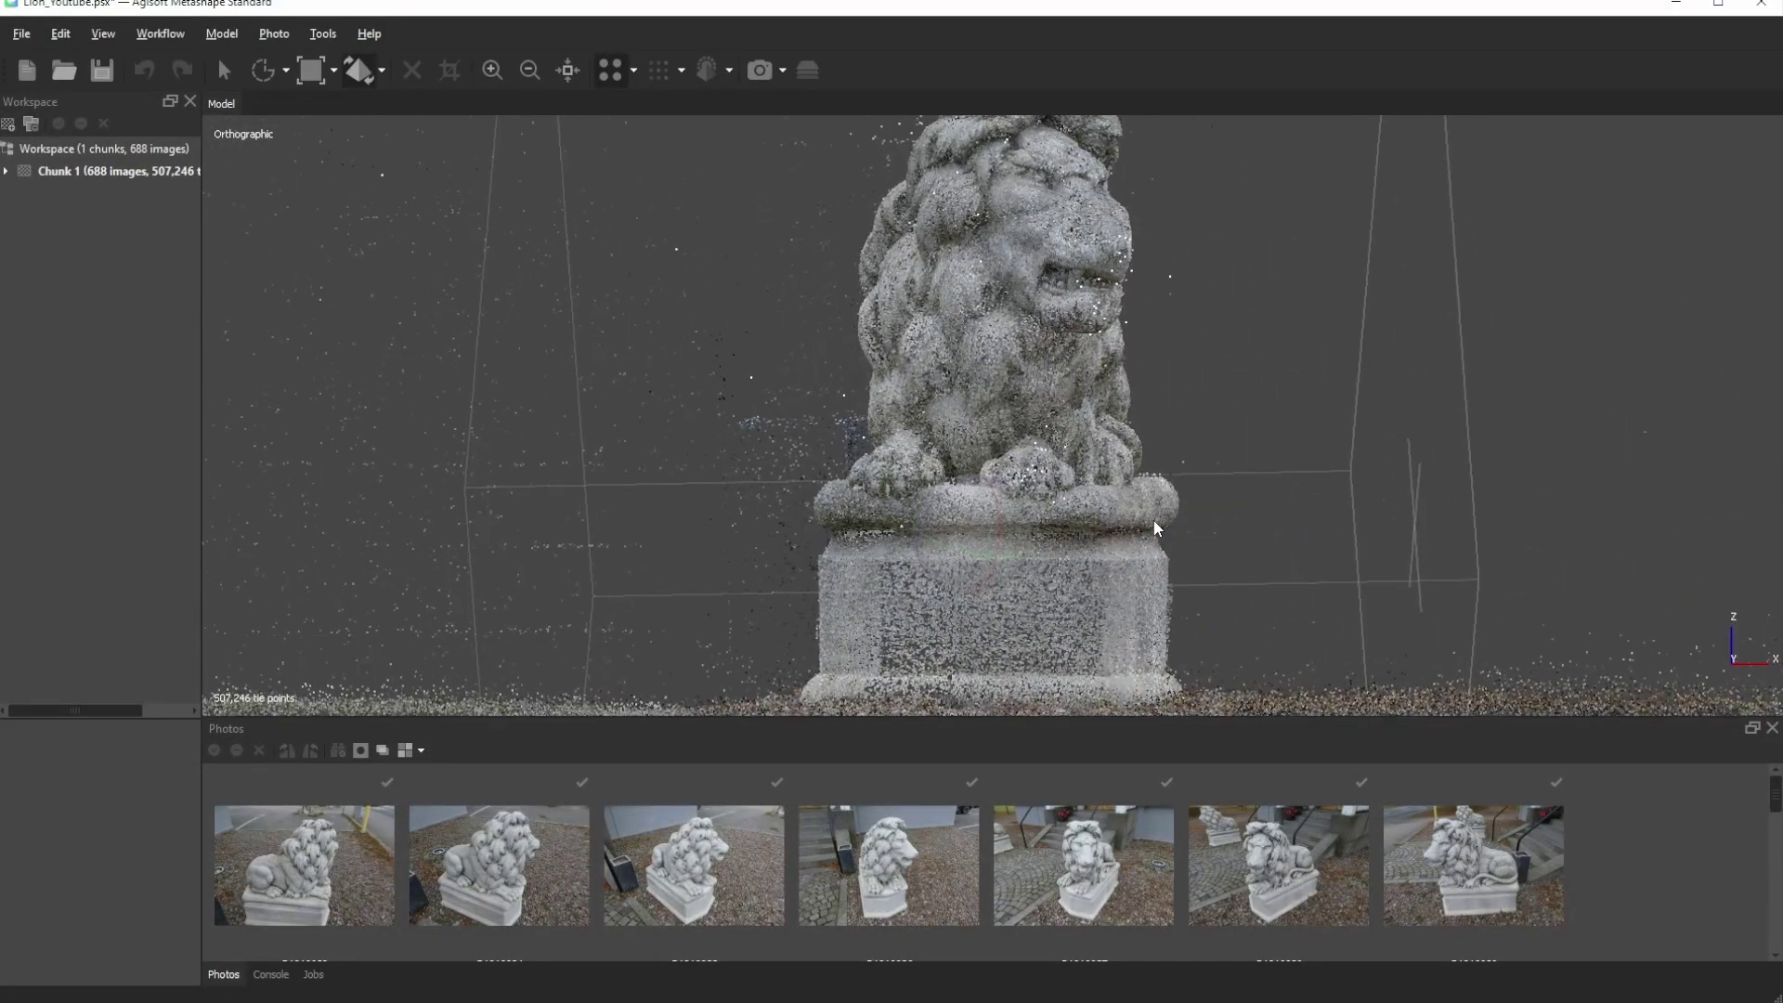
mouse_move(1155, 518)
right_down()
mouse_move(1106, 541)
mouse_move(1190, 537)
right_up()
key(KP_3)
mouse_move(1192, 535)
mouse_down()
mouse_move(1278, 562)
mouse_move(1259, 573)
mouse_up()
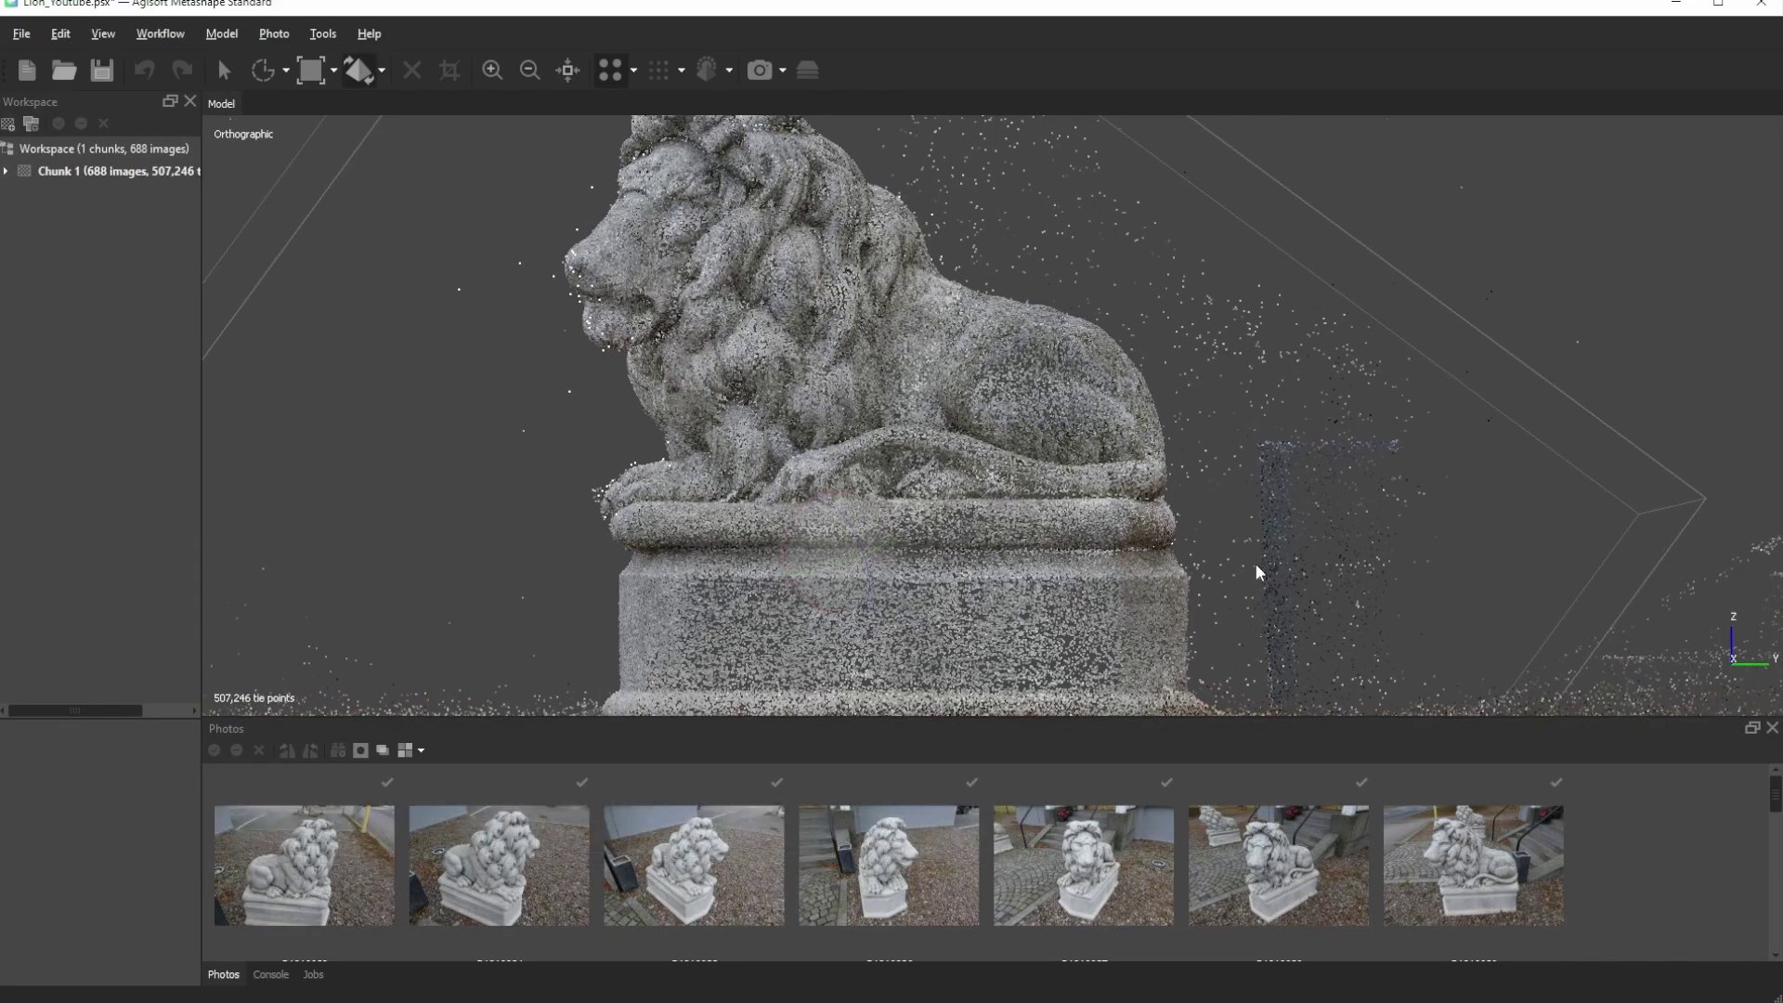
- Align the reconstruction region box to the front view
key(1)
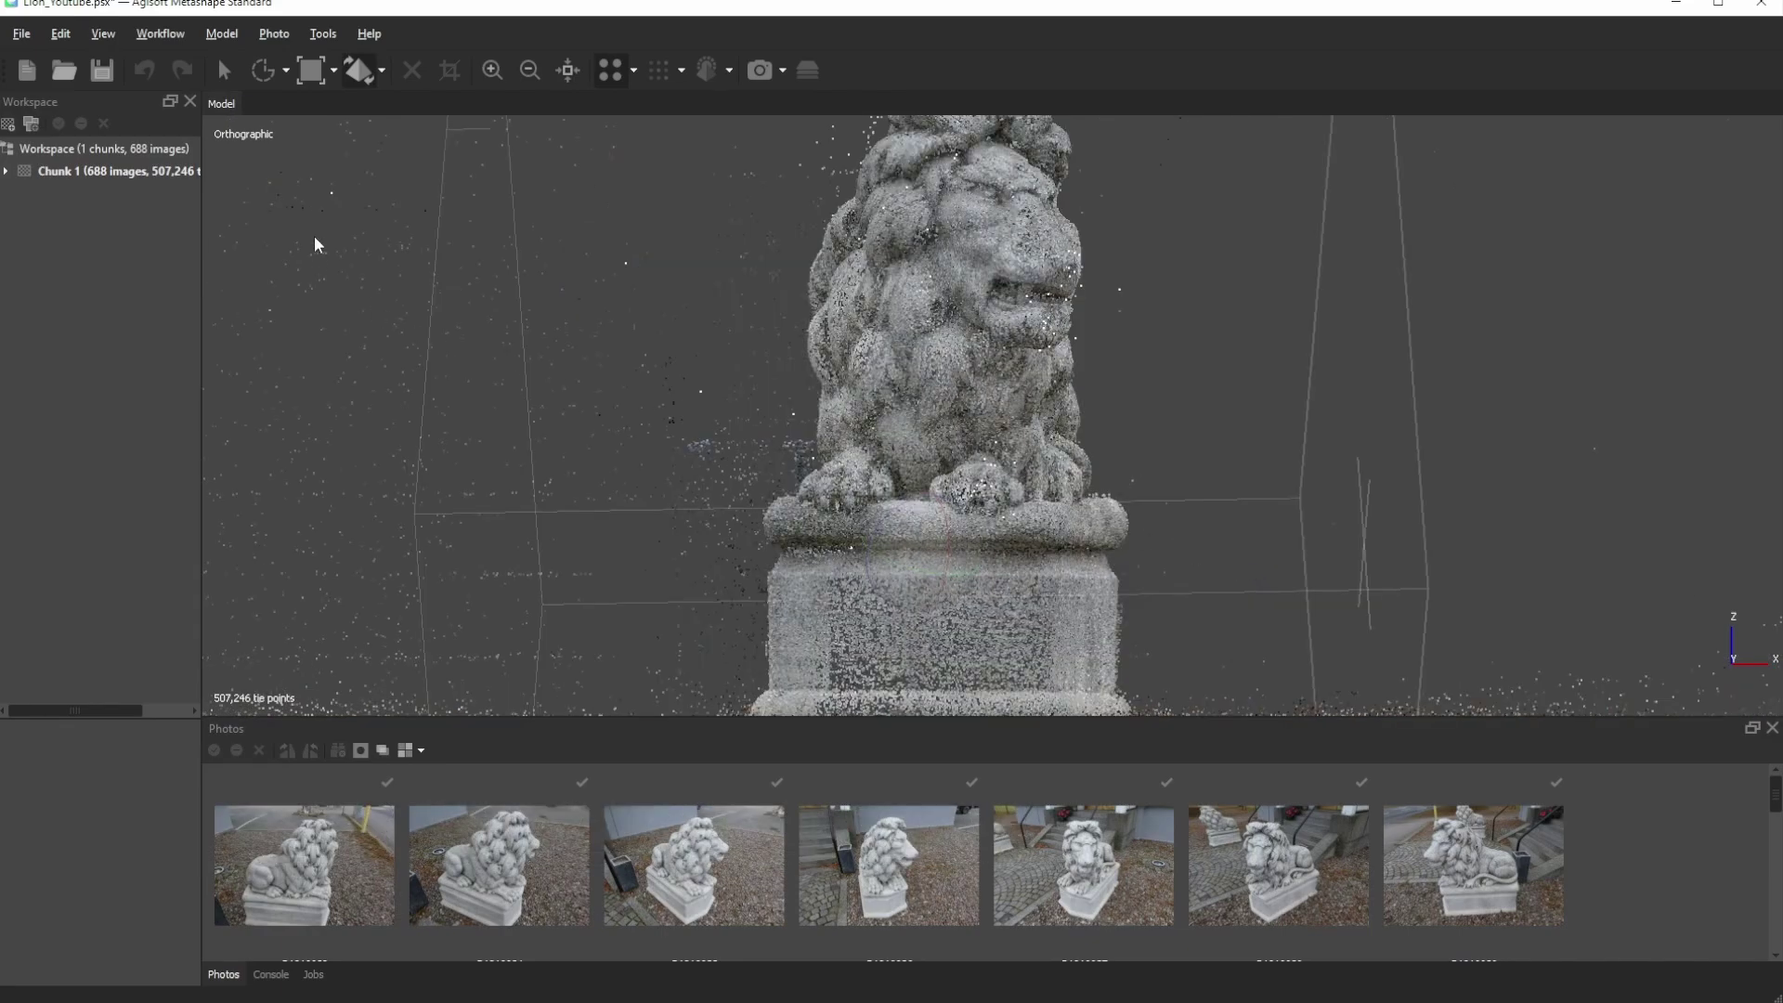
click(333, 70)
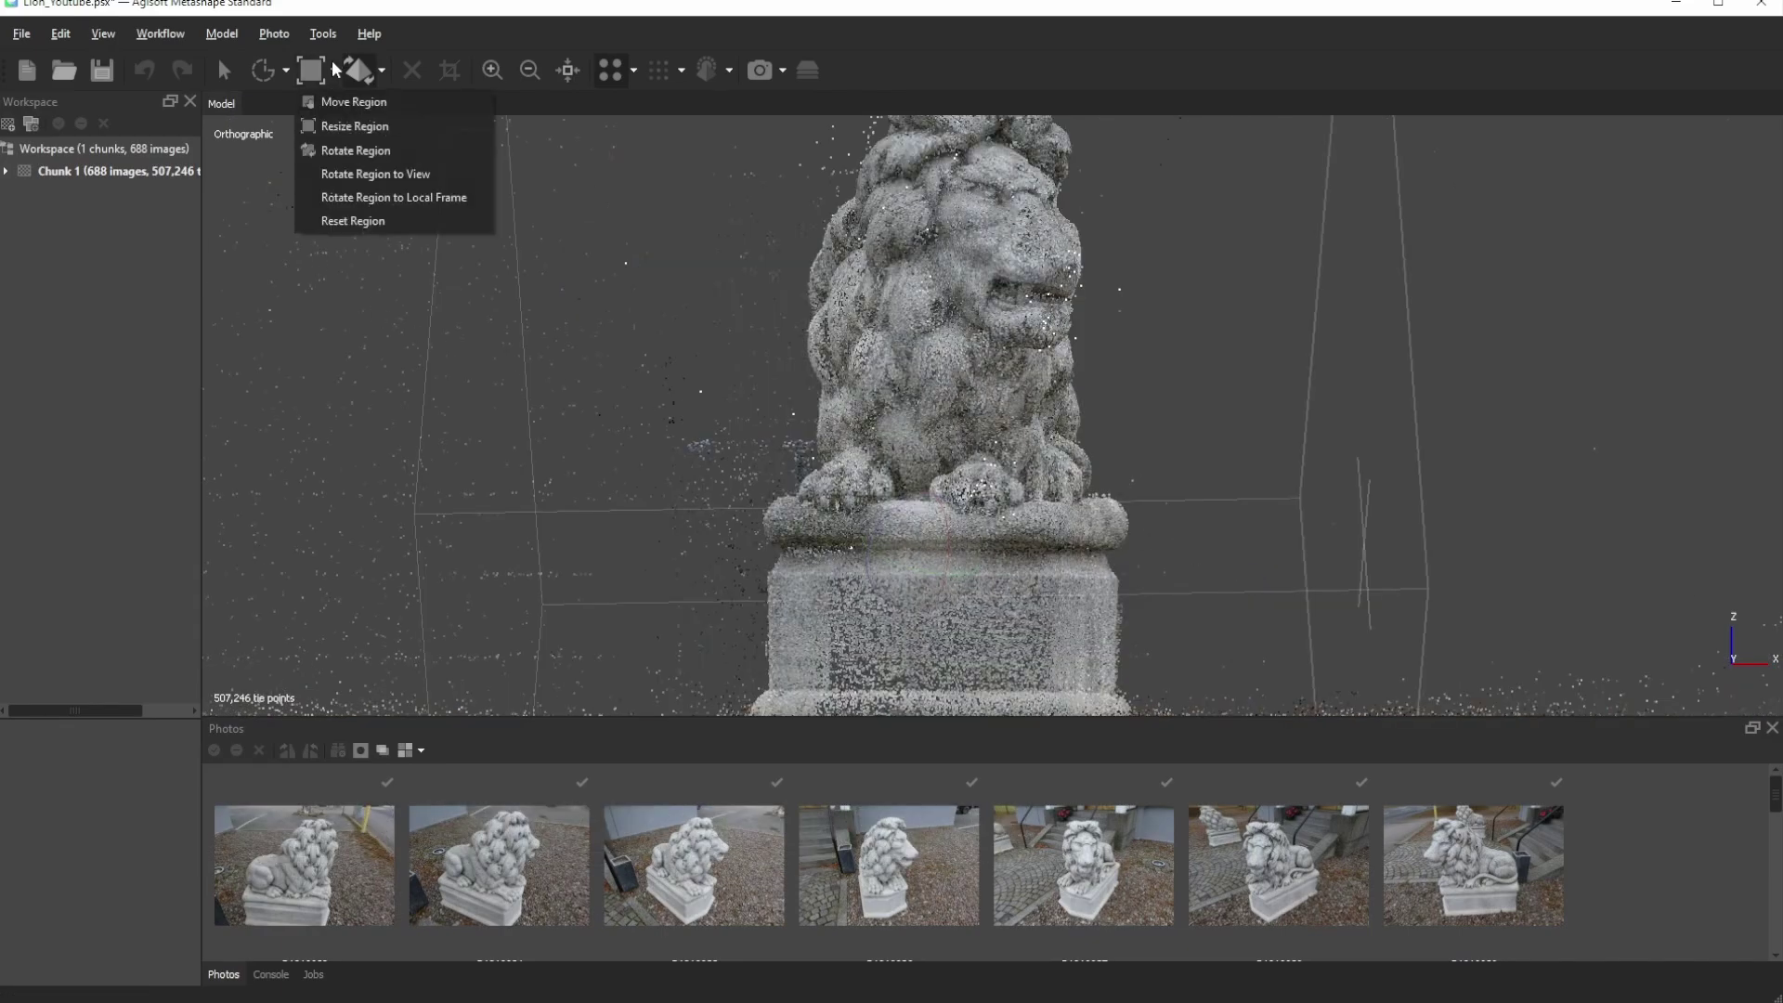
click(340, 174)
scroll(1002, 456, down, 3)
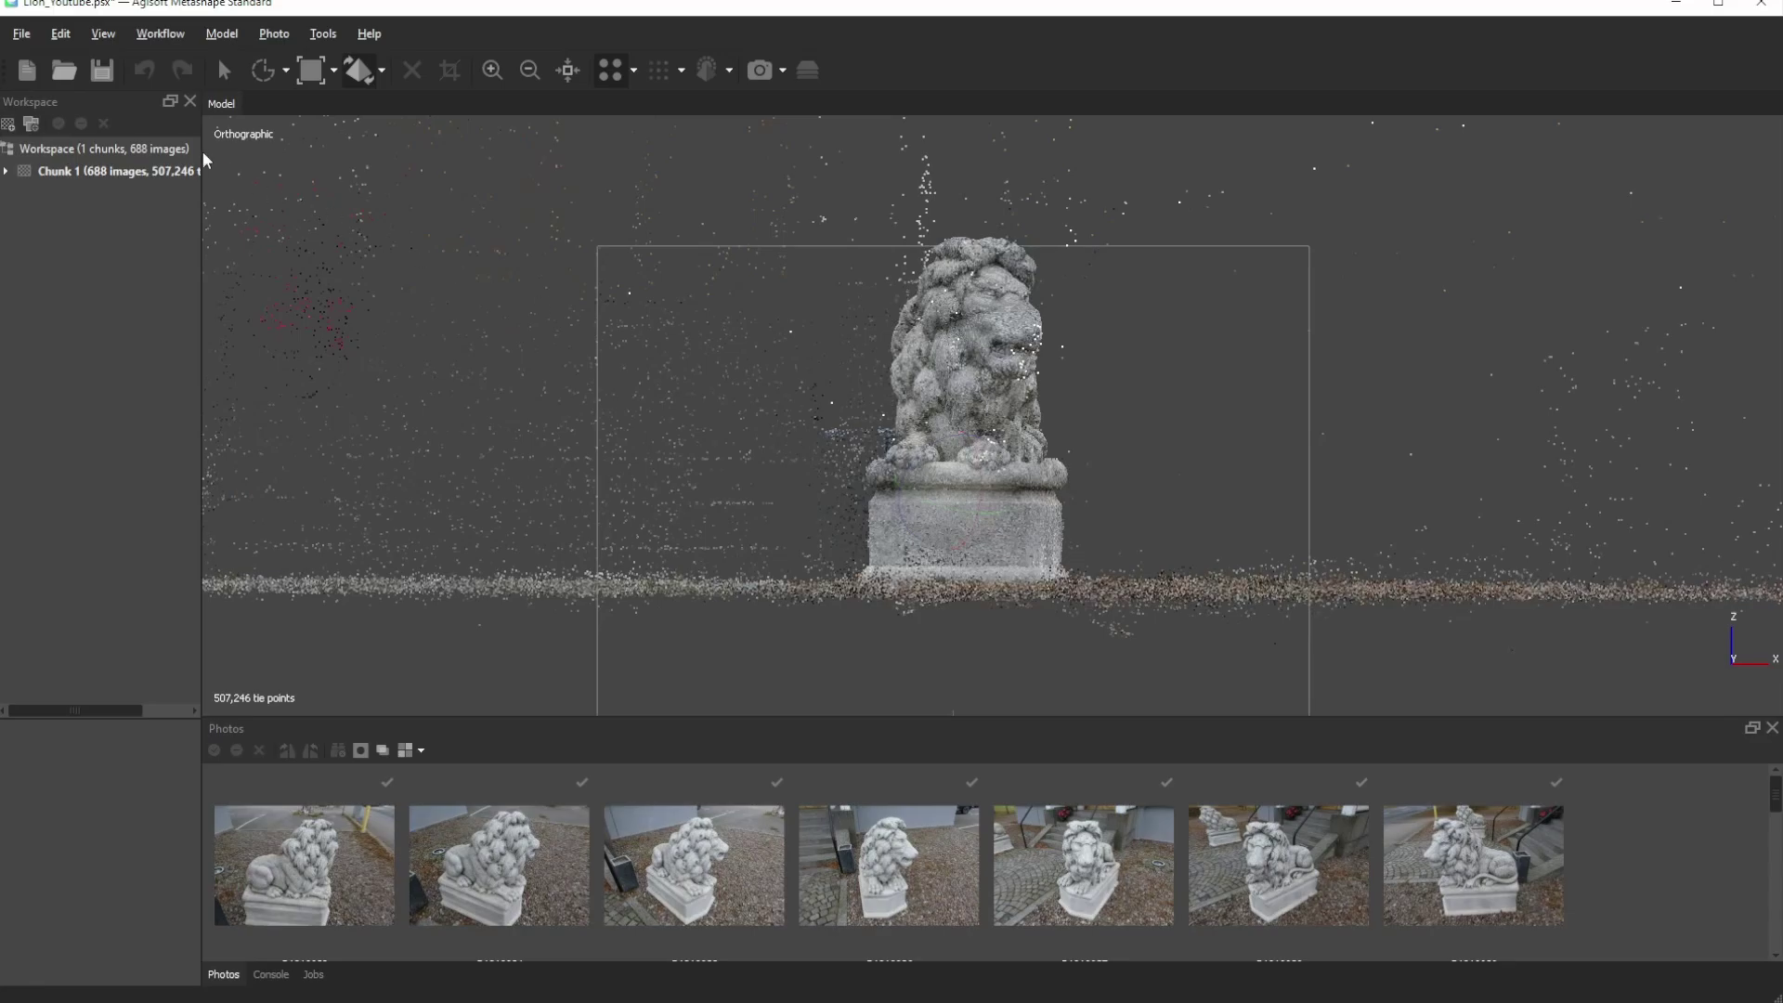
click(333, 72)
click(316, 80)
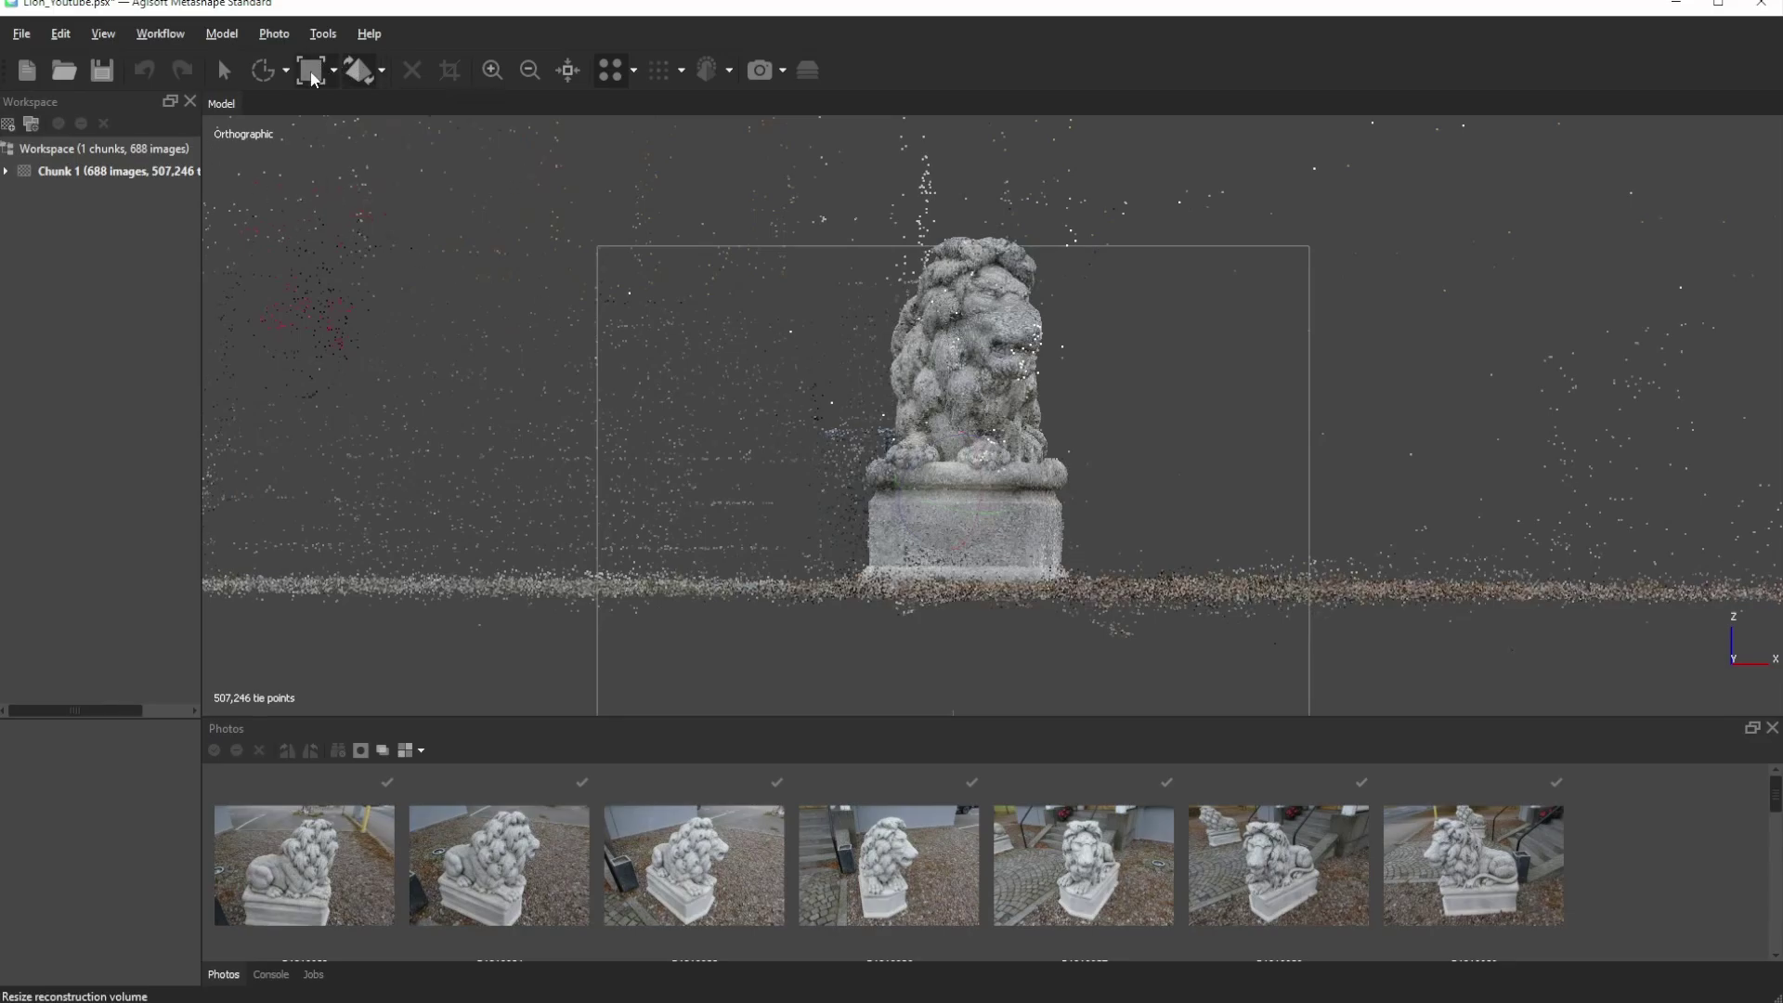
scroll(566, 353, down, 2)
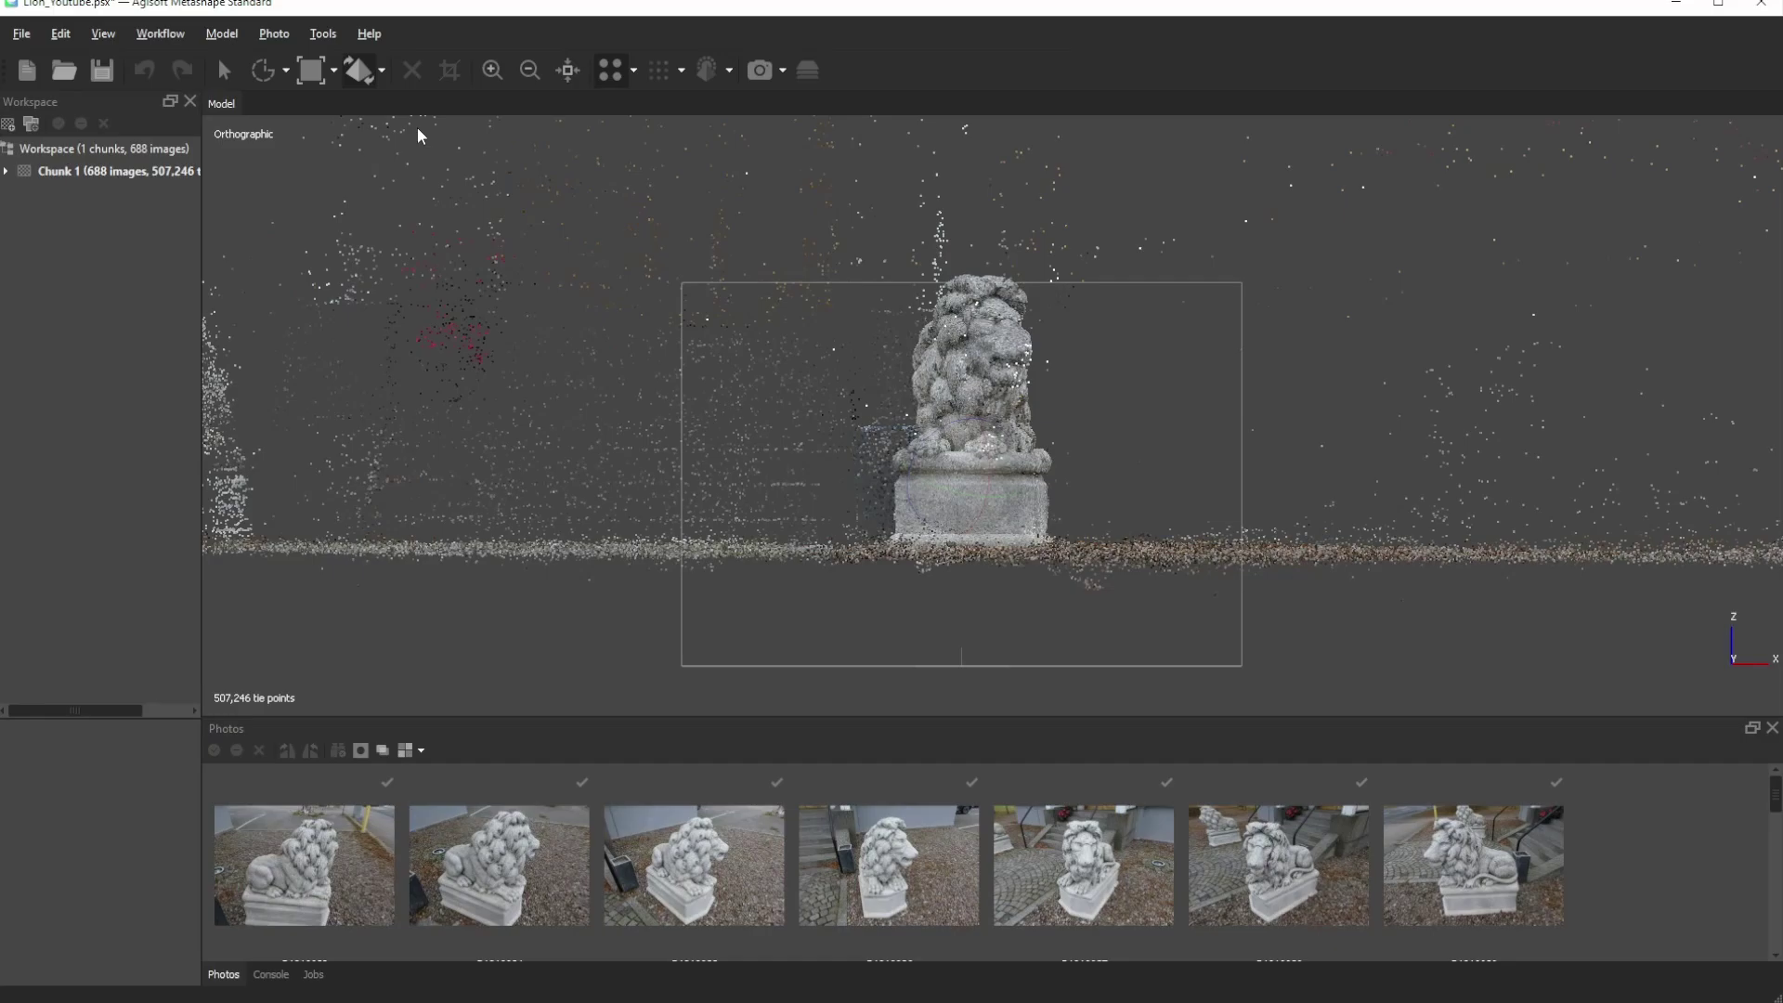
- Shrink the region's left, right, top and bottom sides around the lion in front view
click(312, 71)
drag(641, 478, 826, 495)
drag(1057, 251, 1049, 224)
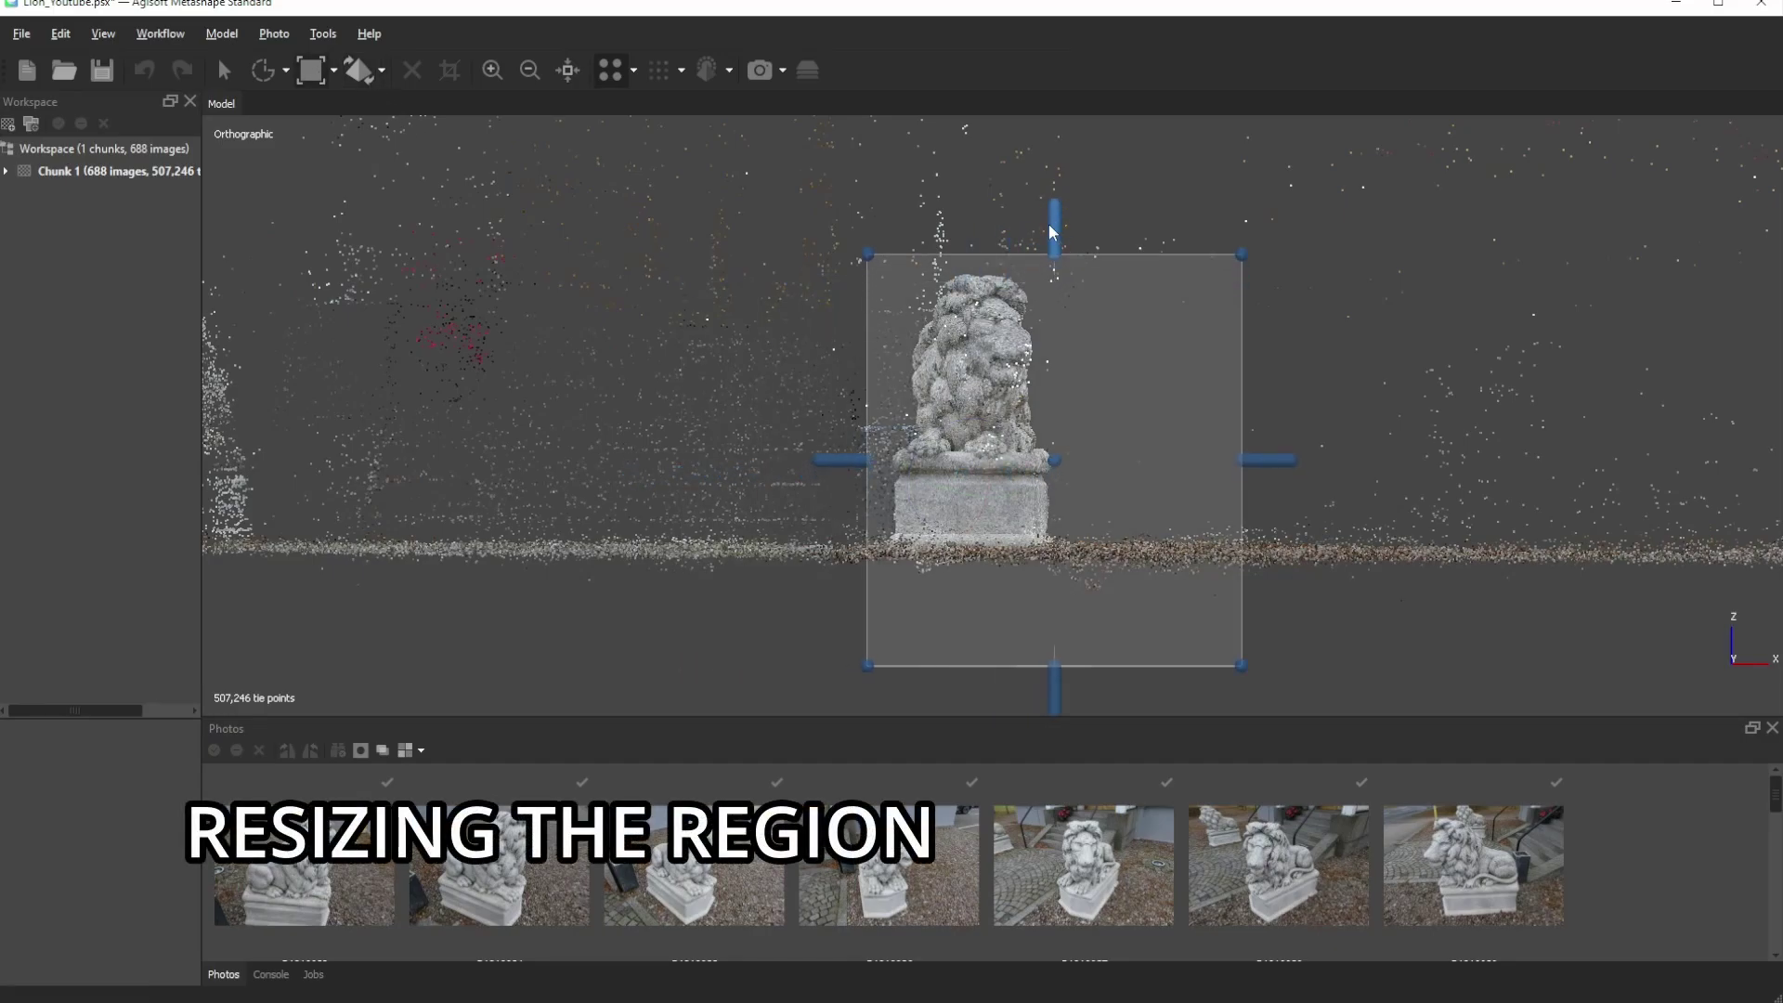
drag(1261, 457, 1091, 449)
scroll(1005, 585, down, 2)
drag(972, 647, 979, 569)
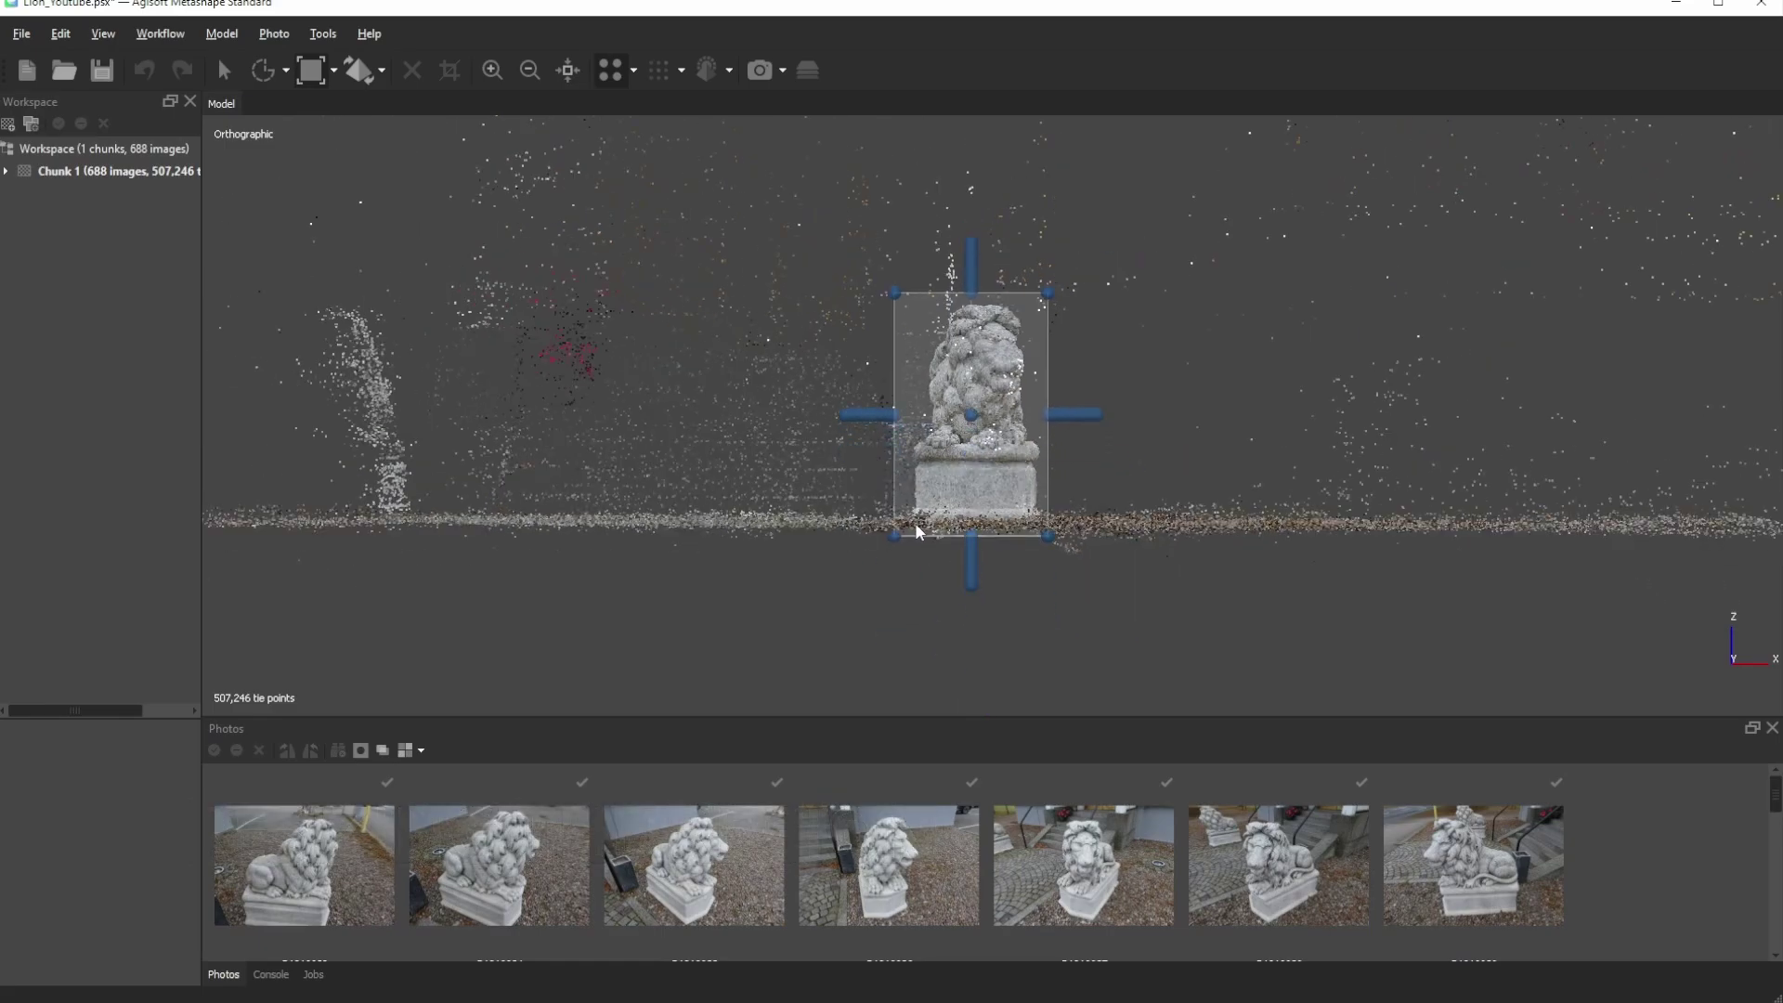
- Tighten the region's head, back and top edges around the lion in side view
key(KP_3)
drag(724, 412, 796, 436)
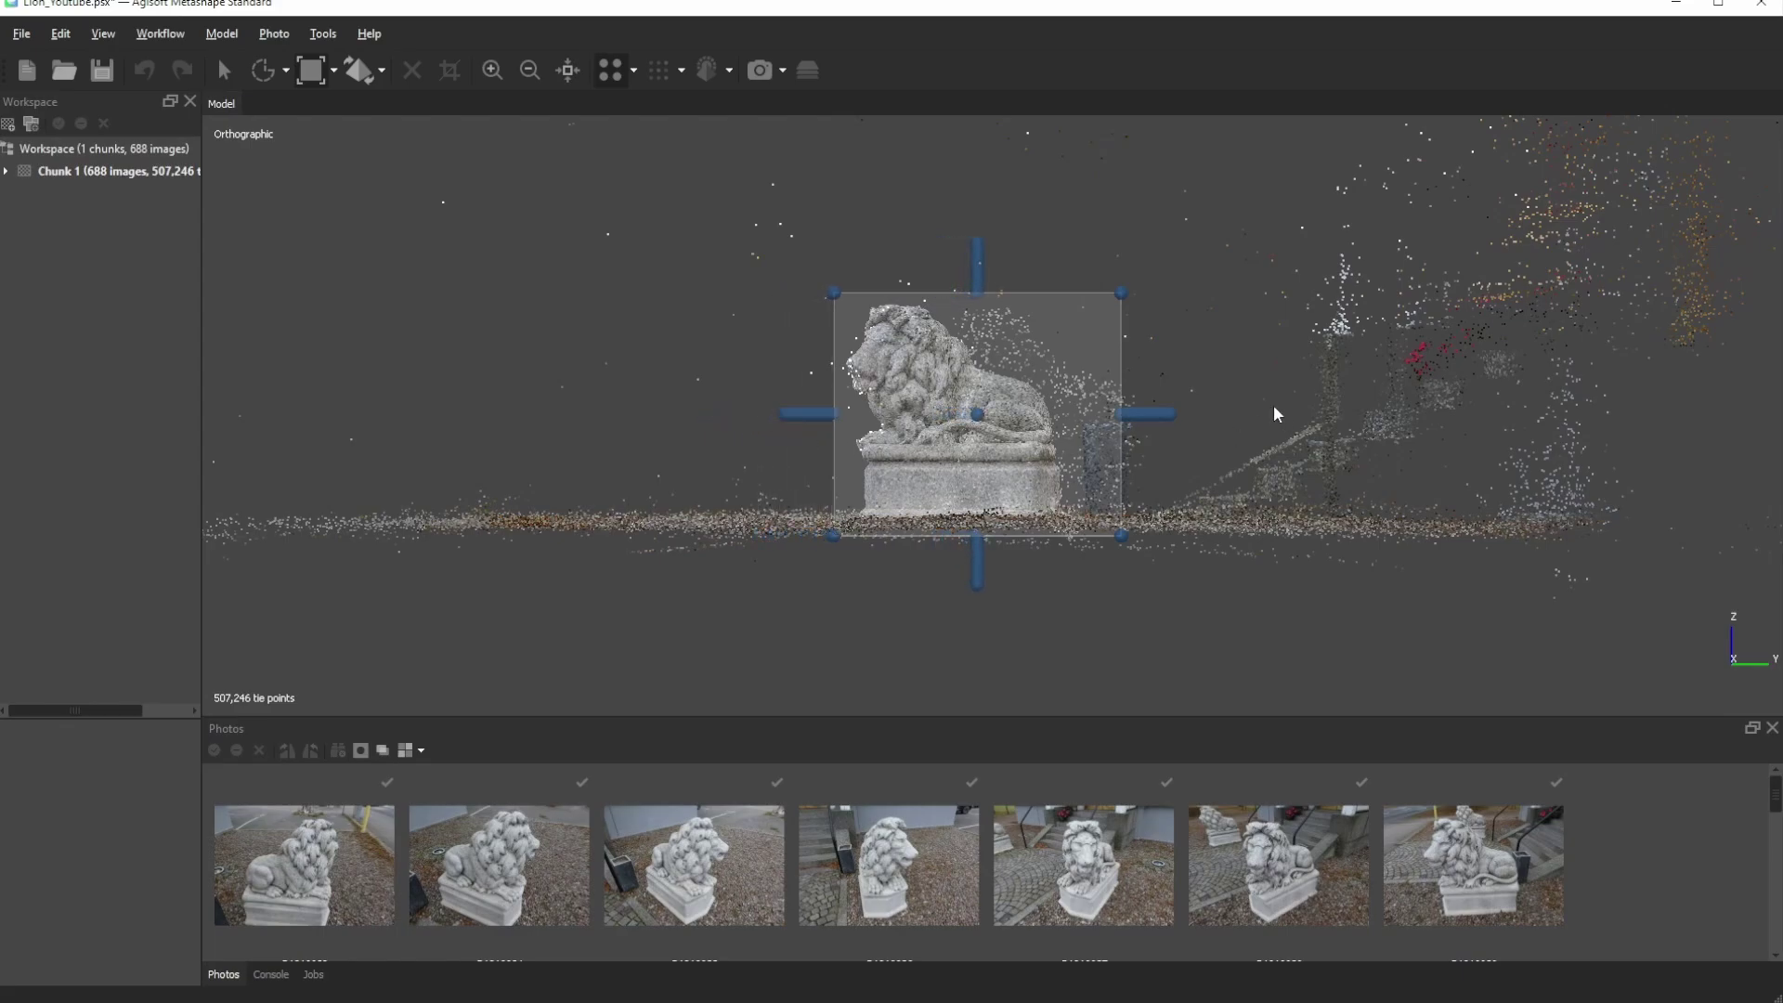
drag(1155, 414, 1096, 412)
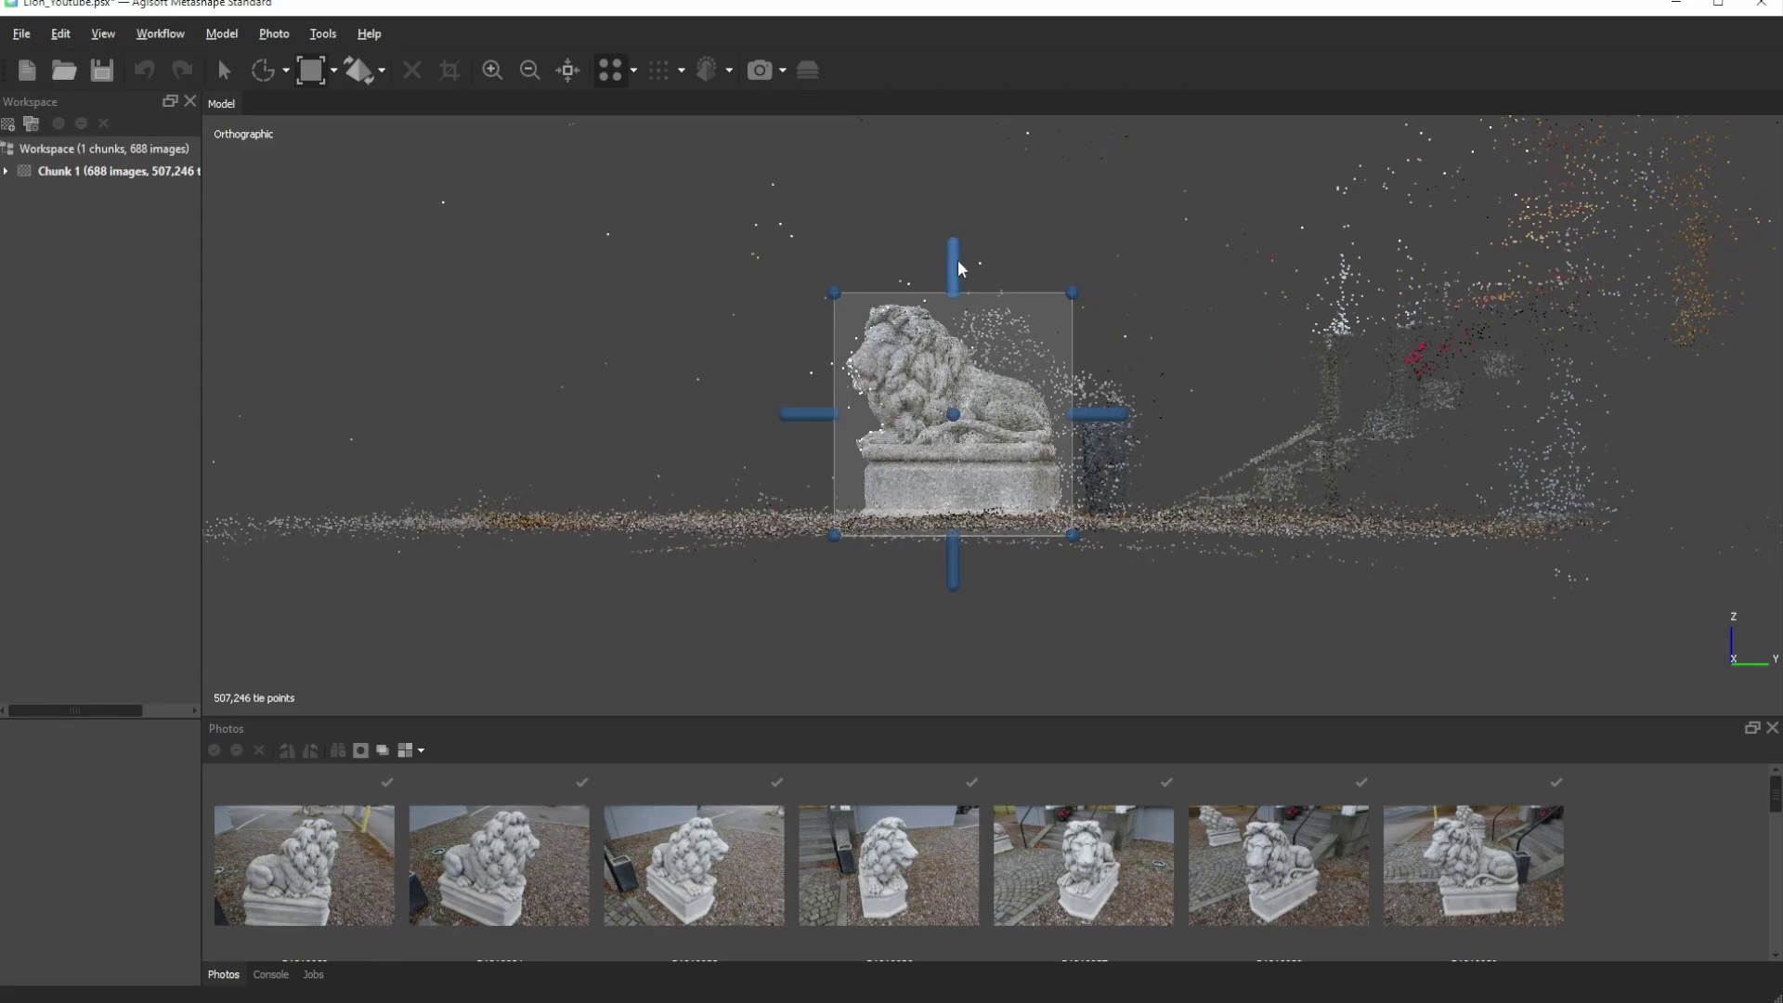
drag(957, 266, 955, 253)
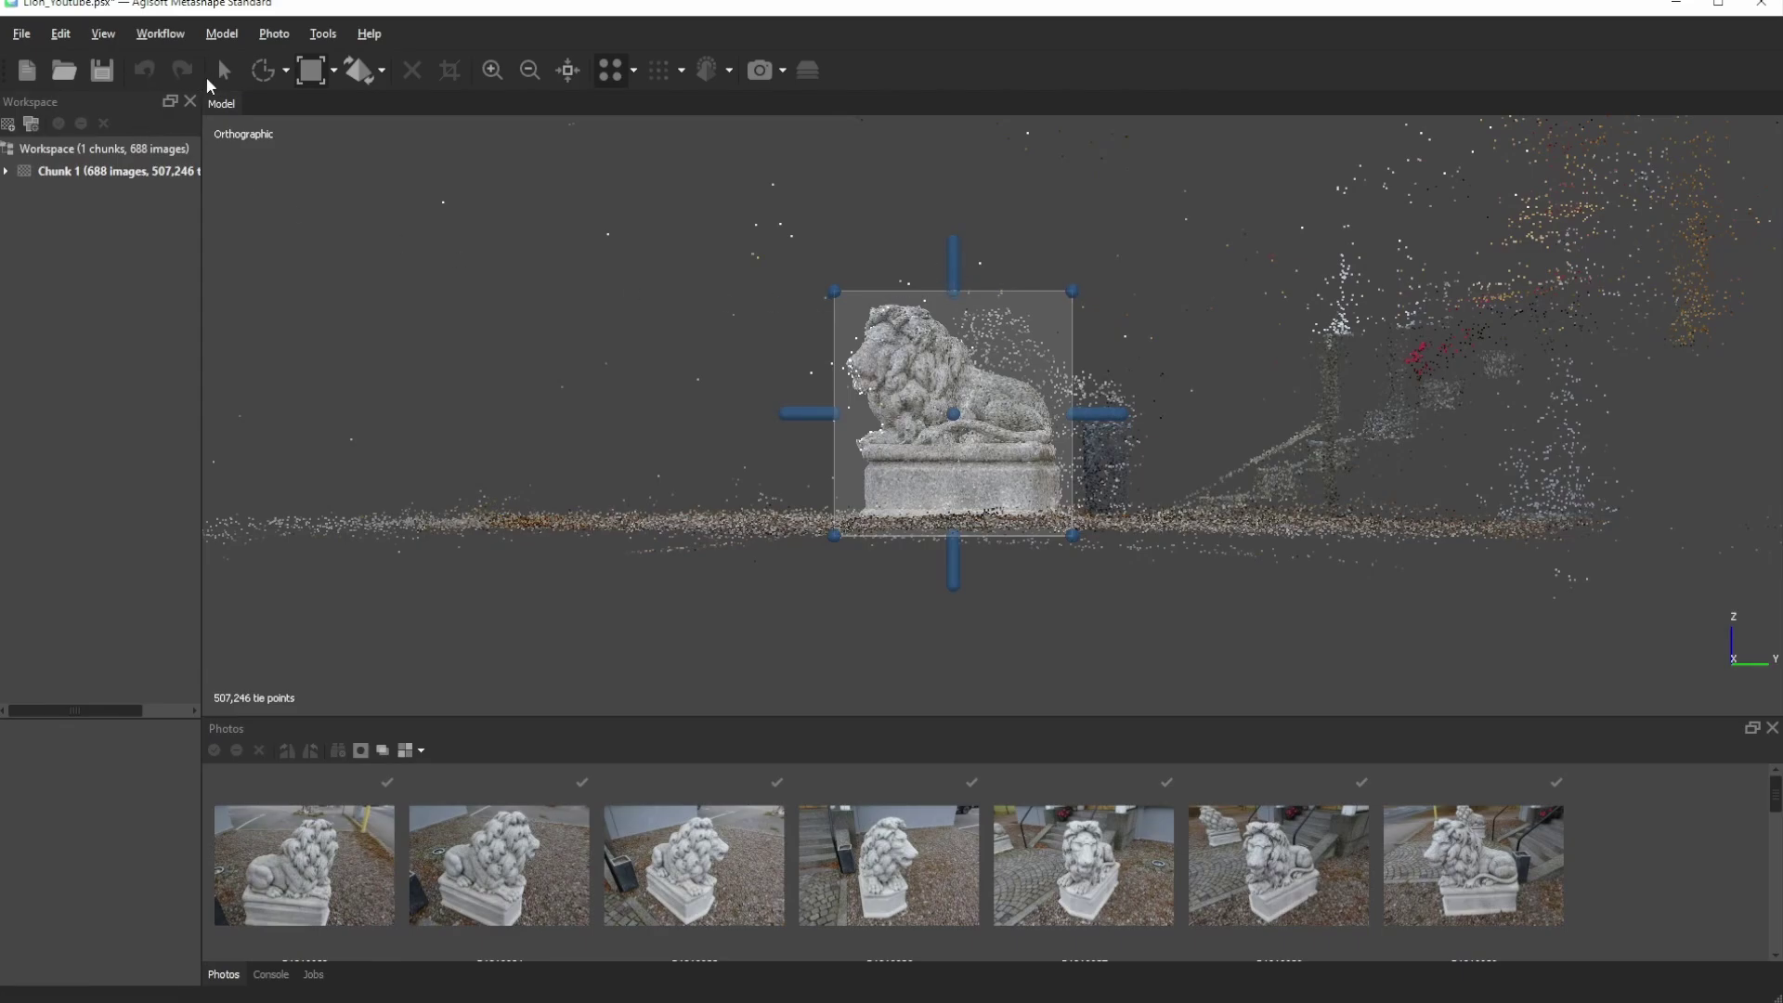
- Lasso-select and delete the stray tie points to the right of the lion
click(223, 72)
mouse_move(625, 307)
mouse_down()
mouse_move(875, 346)
mouse_move(967, 517)
mouse_up()
scroll(1412, 365, down, 3)
scroll(1406, 360, down, 2)
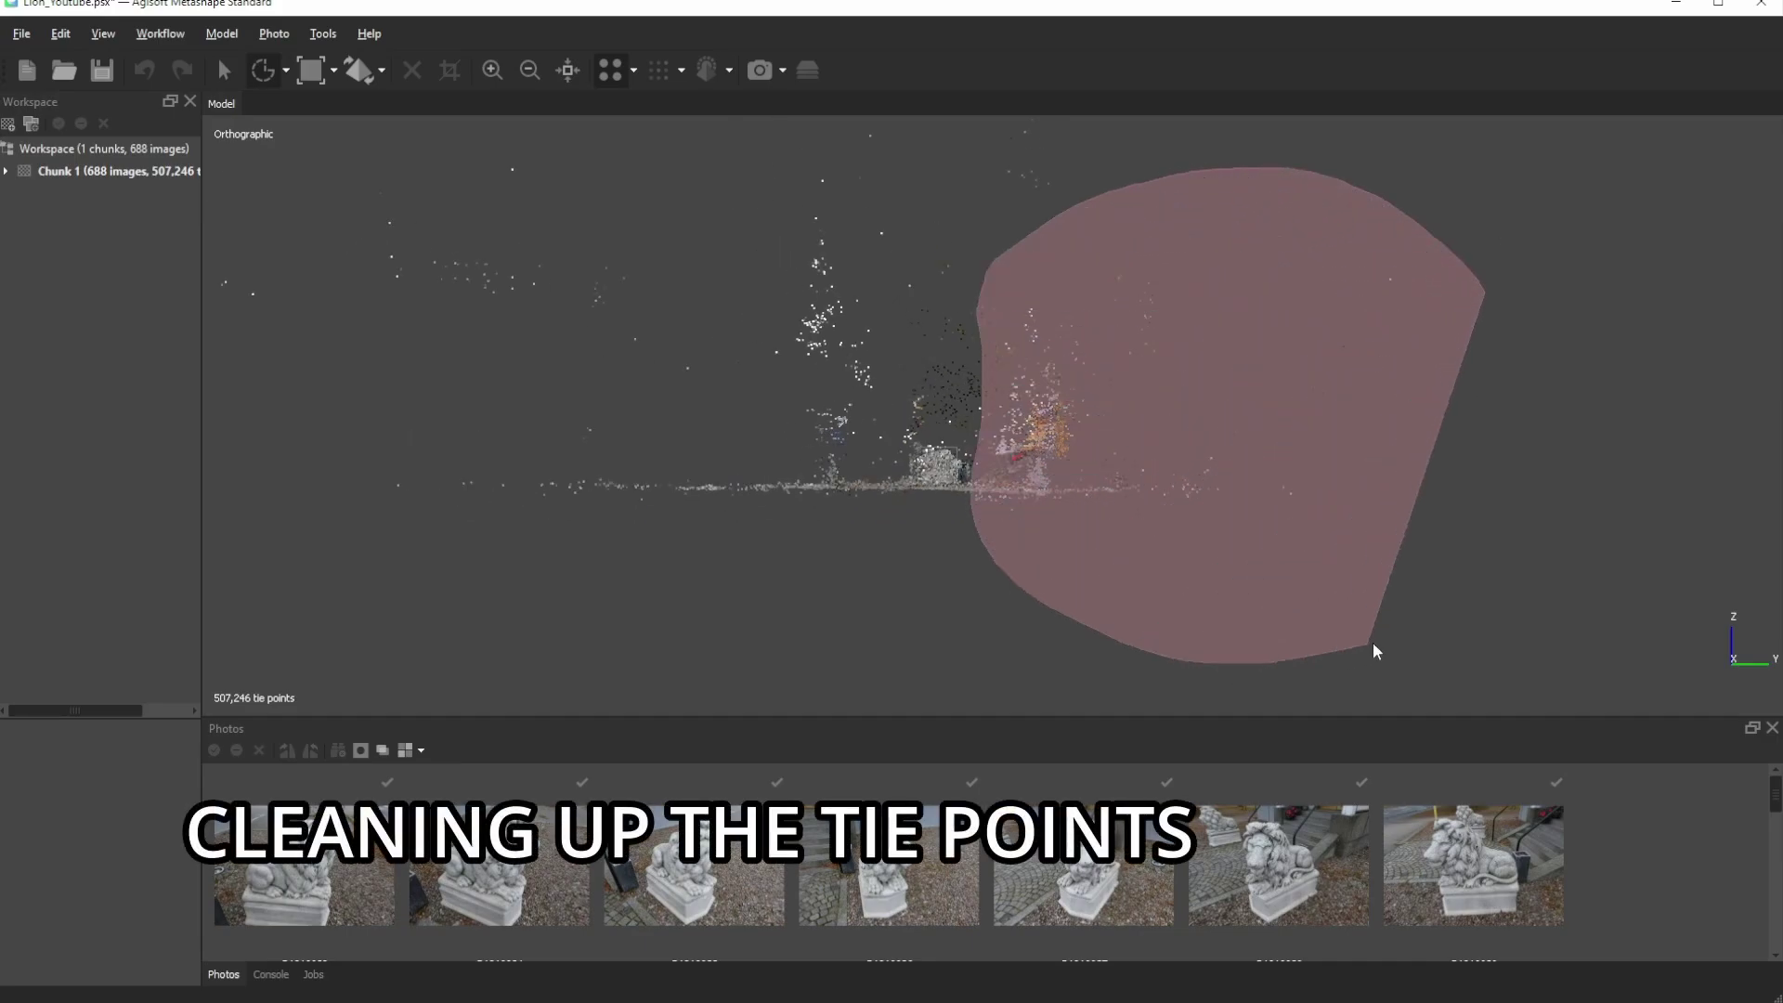
drag(1318, 174, 1373, 645)
scroll(817, 509, up, 3)
scroll(862, 528, up, 2)
scroll(901, 371, up, 2)
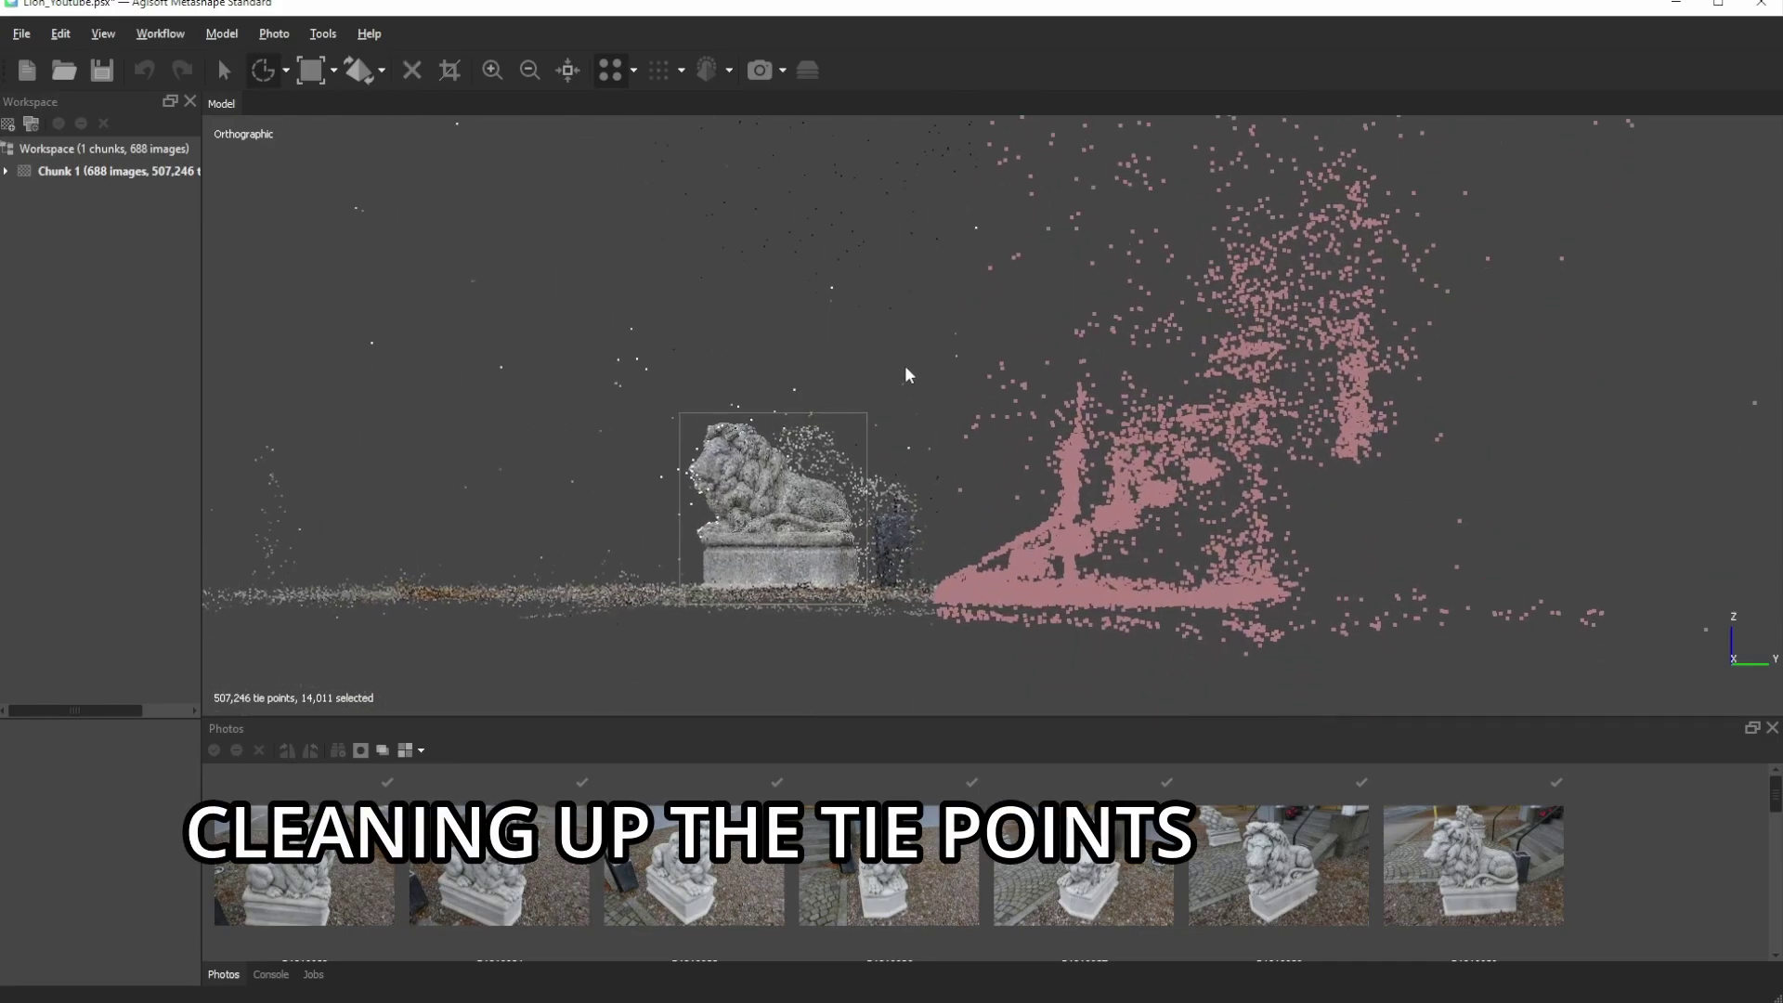
key(Delete)
- Delete the stray tie points on the cloud's left side and recentre the lion
right_drag(829, 385, 884, 425)
scroll(973, 475, down, 2)
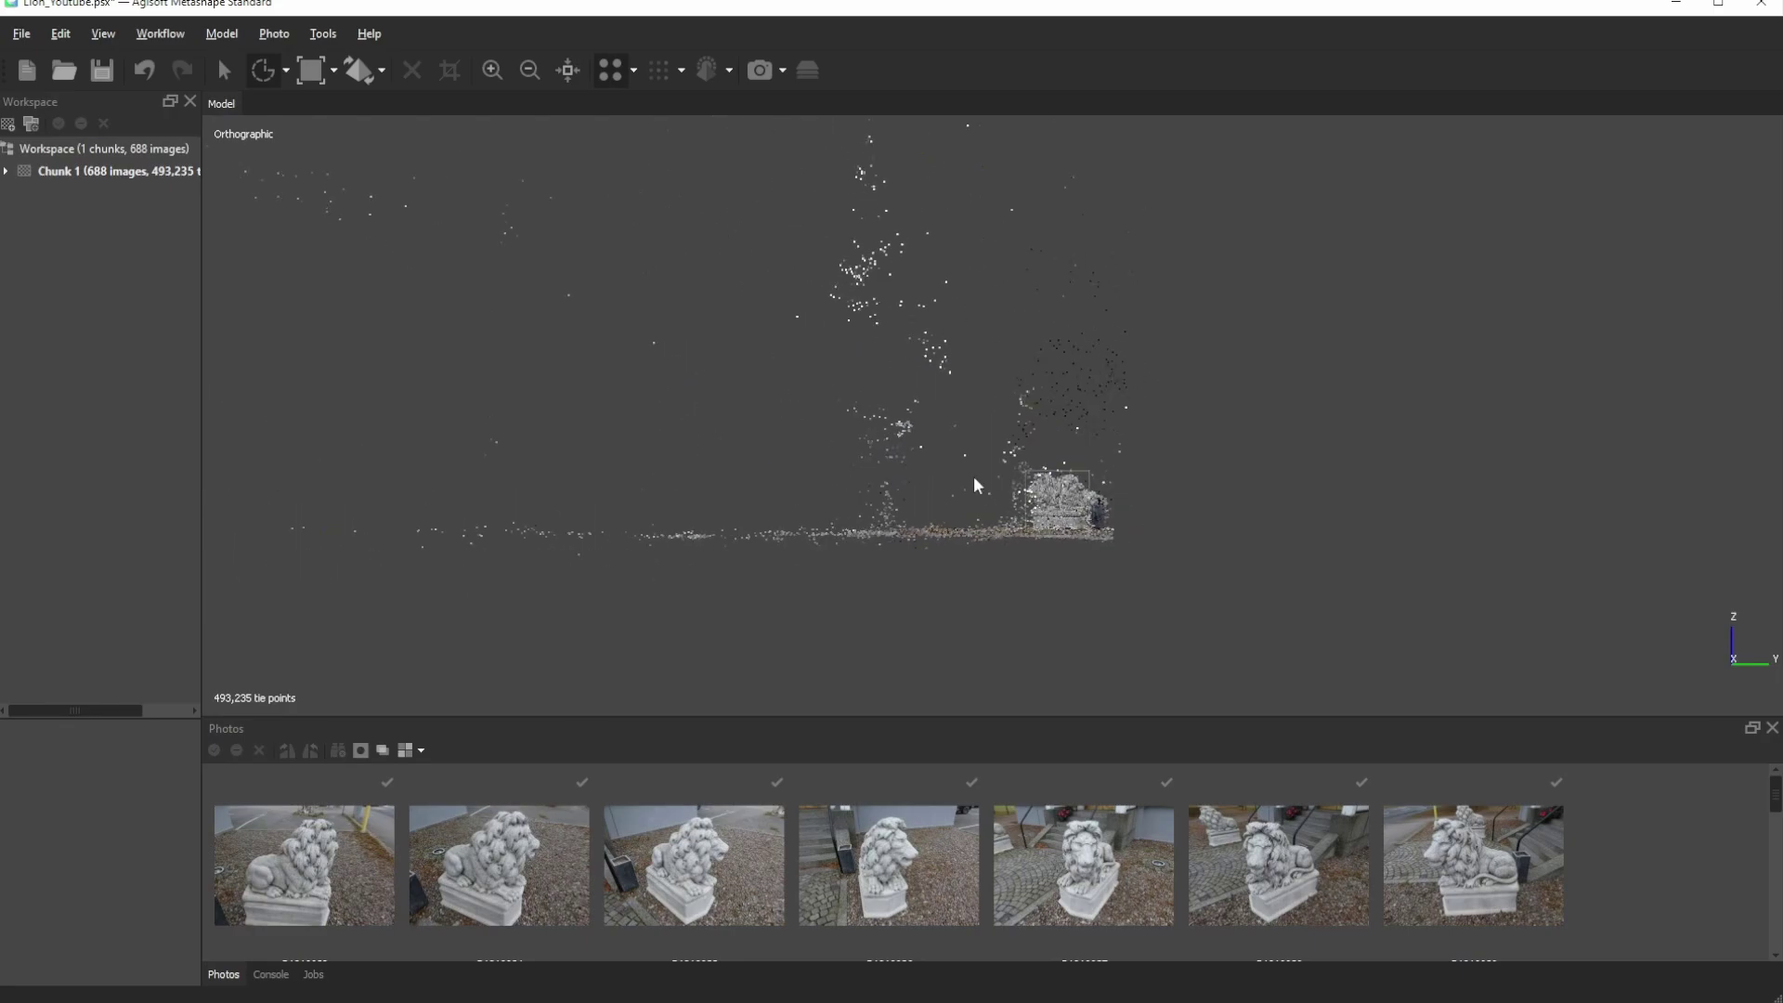
drag(556, 194, 592, 505)
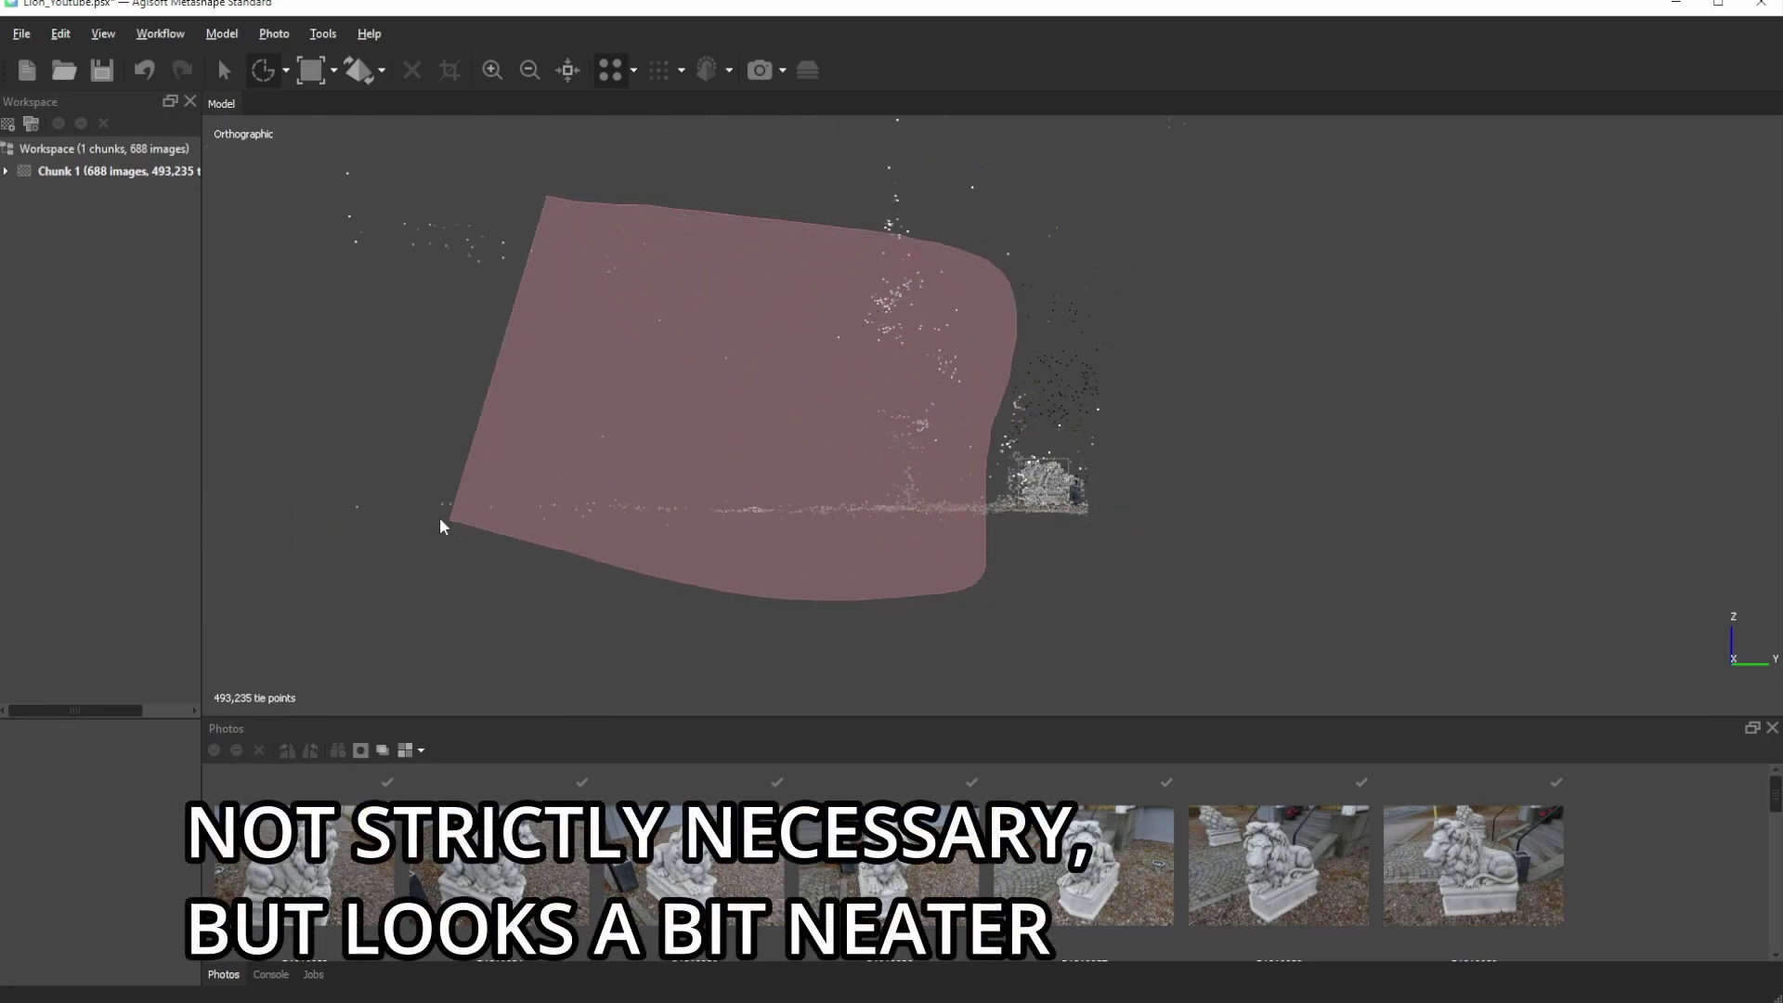
key(Delete)
scroll(1011, 492, up, 2)
right_drag(1152, 597, 989, 414)
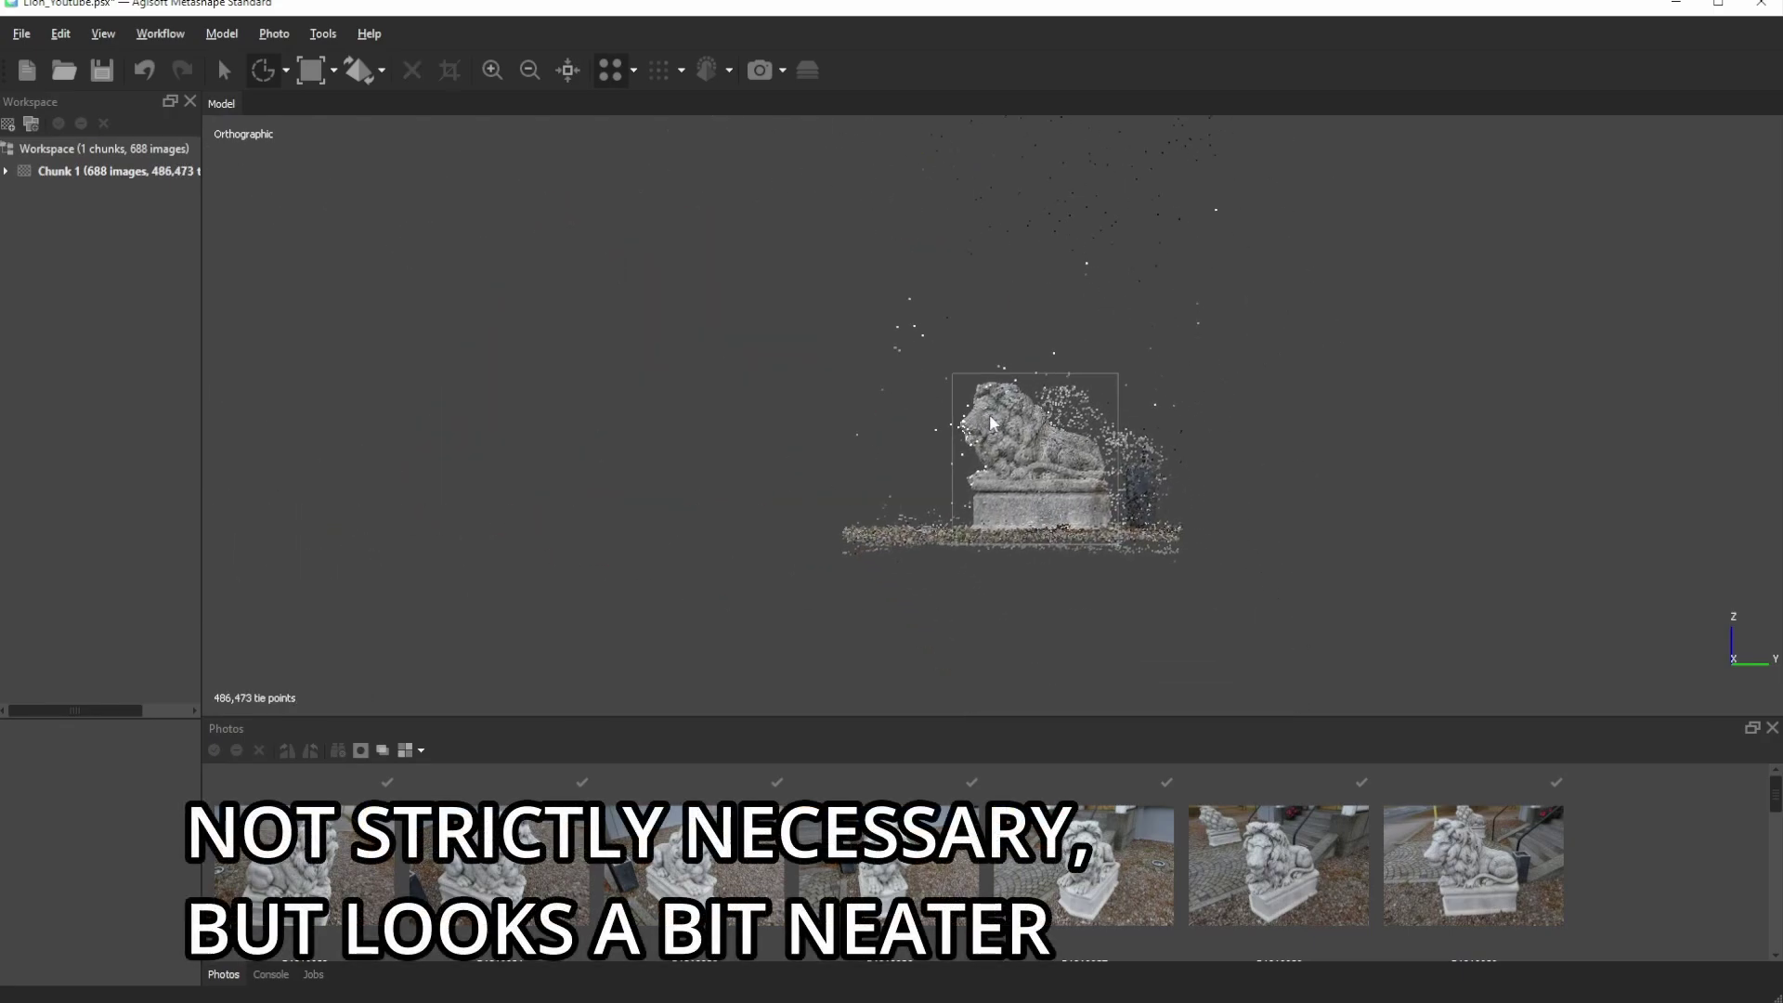
- In front view, delete the remaining strays left and upper right, leaving 463,376 points
key(KP_1)
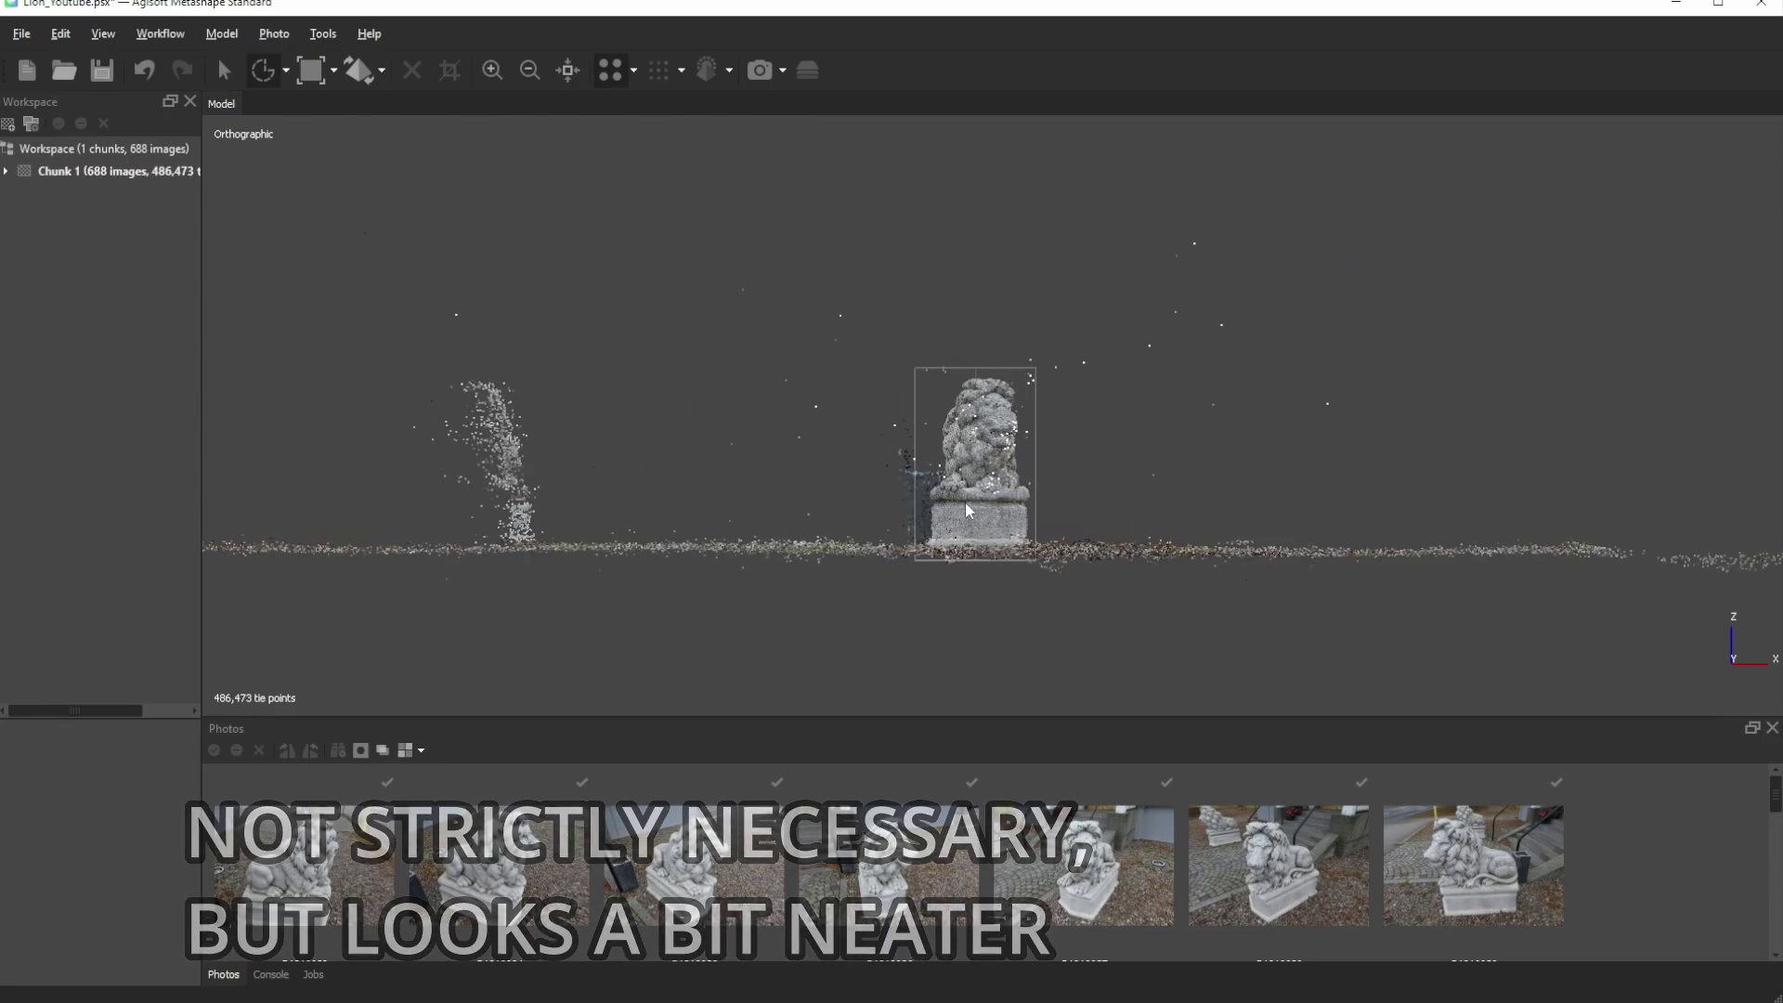
scroll(705, 432, down, 1)
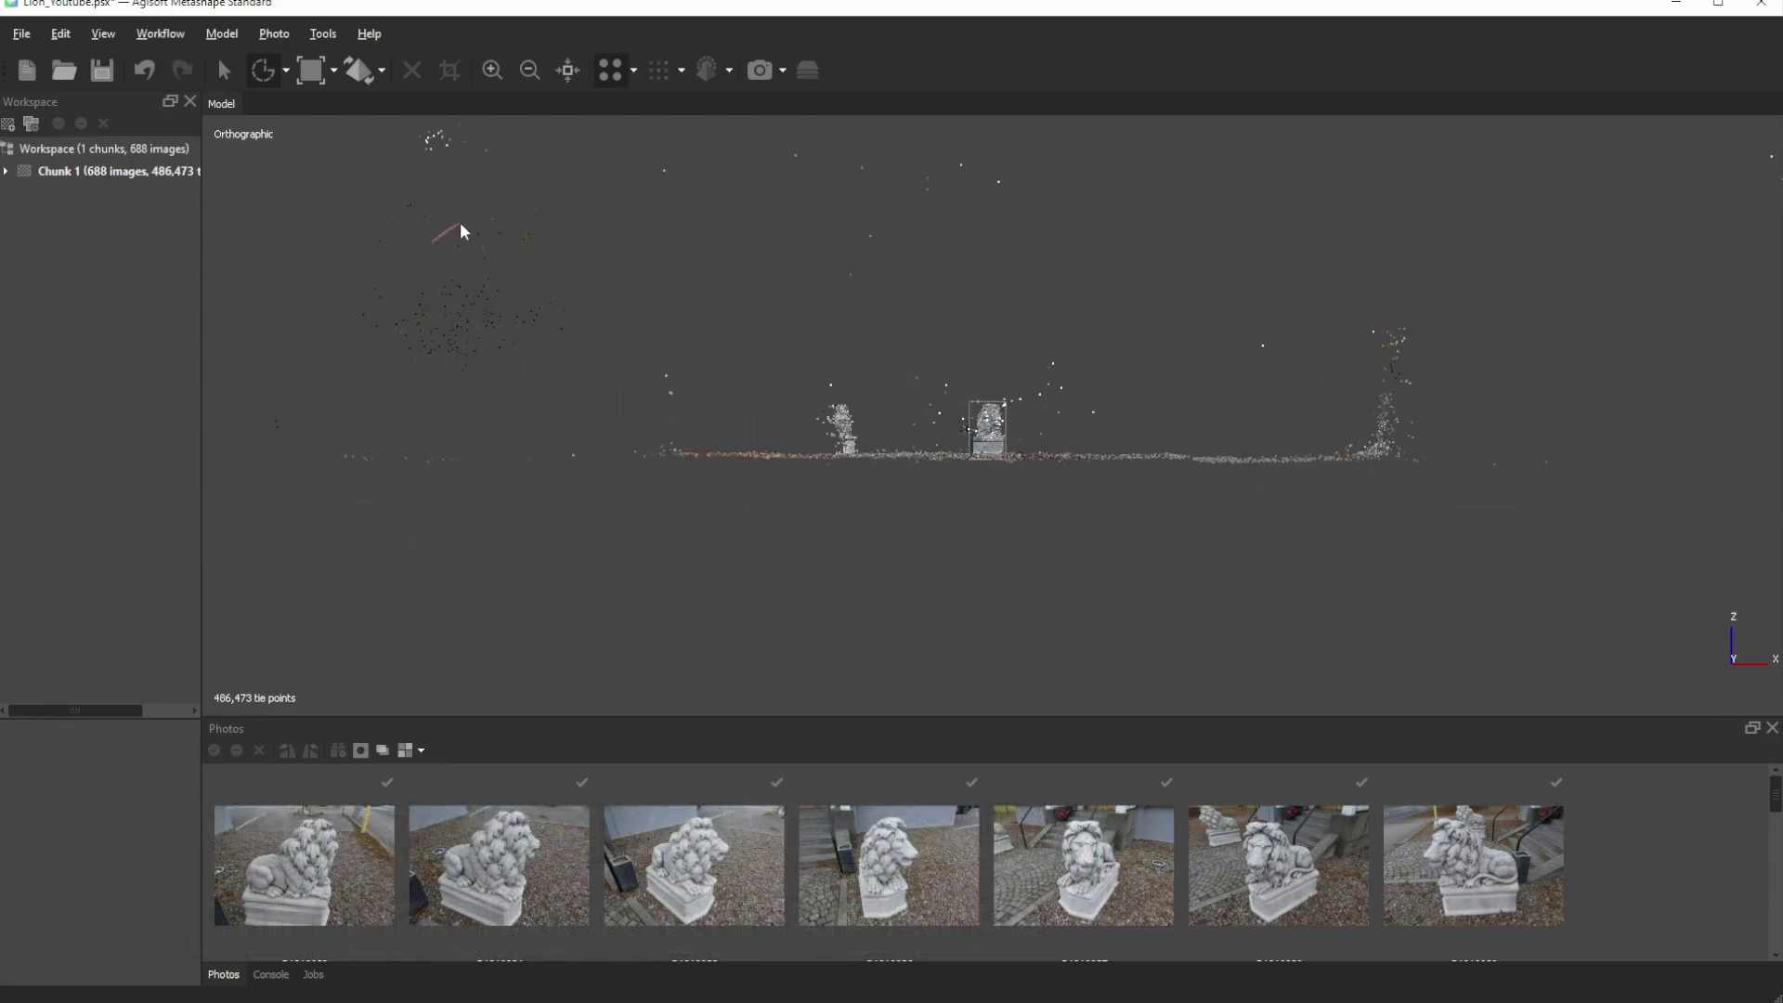
drag(460, 224, 892, 548)
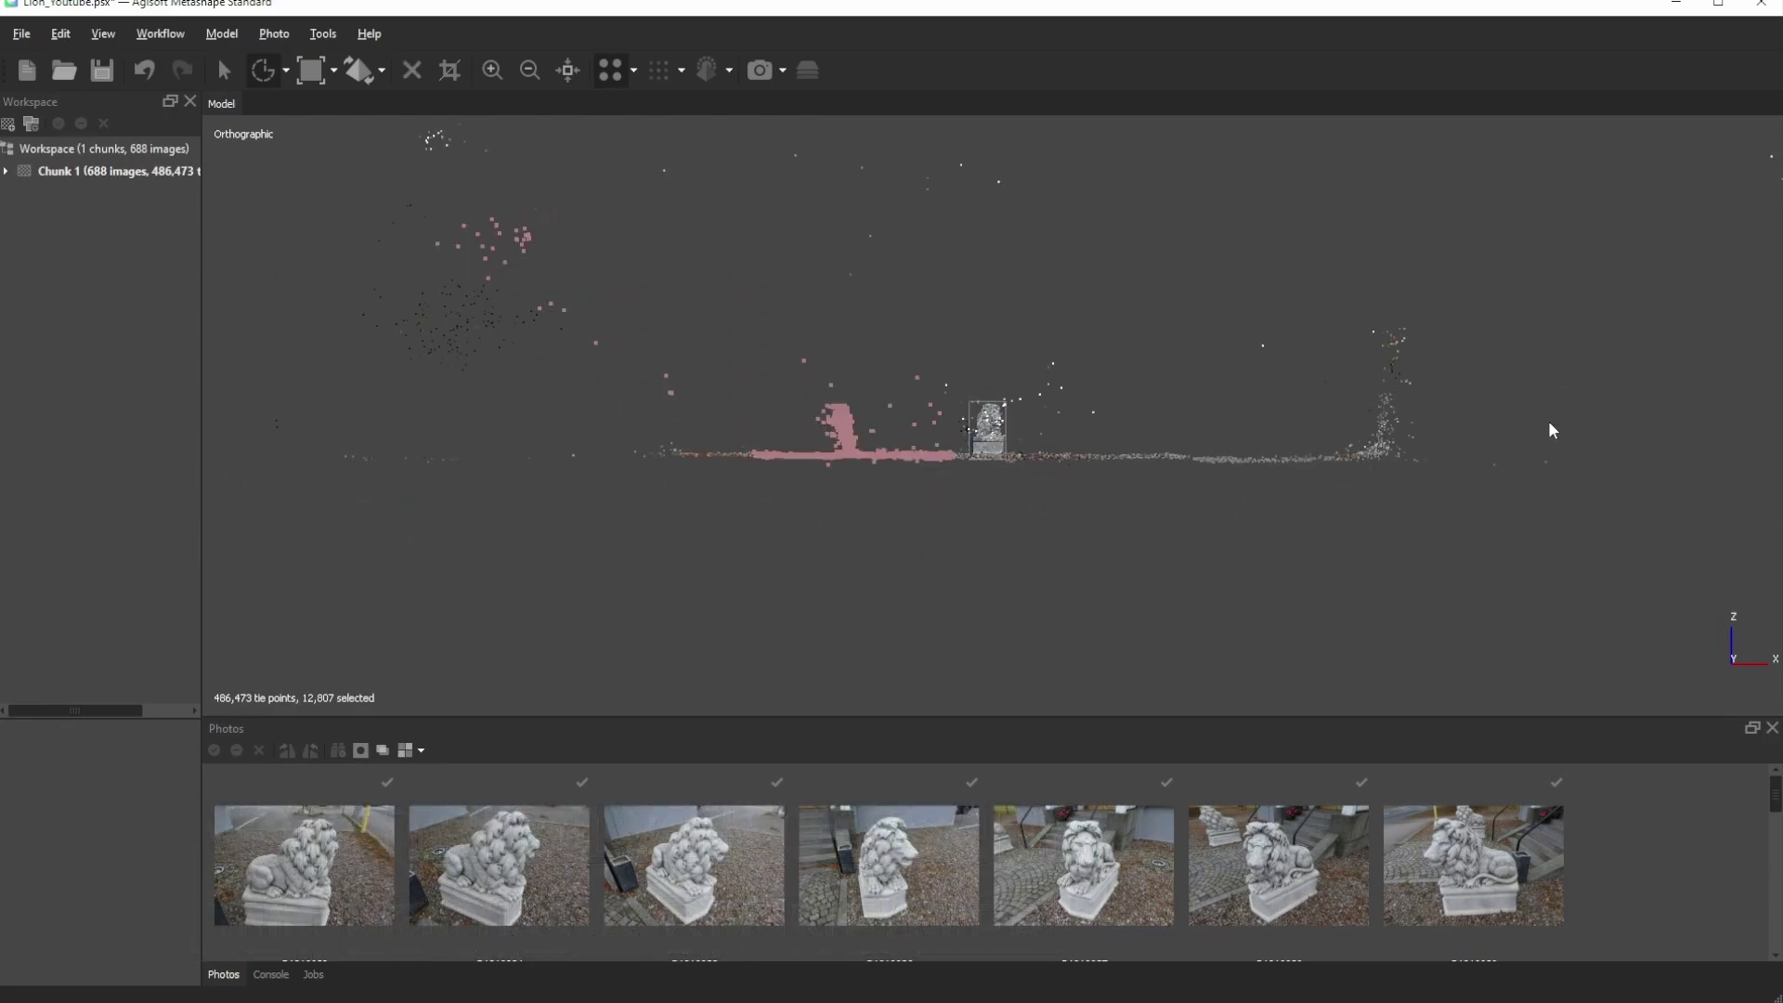
key(Delete)
mouse_move(1504, 256)
mouse_down()
mouse_move(1044, 546)
mouse_move(1596, 629)
mouse_up()
key(Delete)
scroll(946, 448, up, 3)
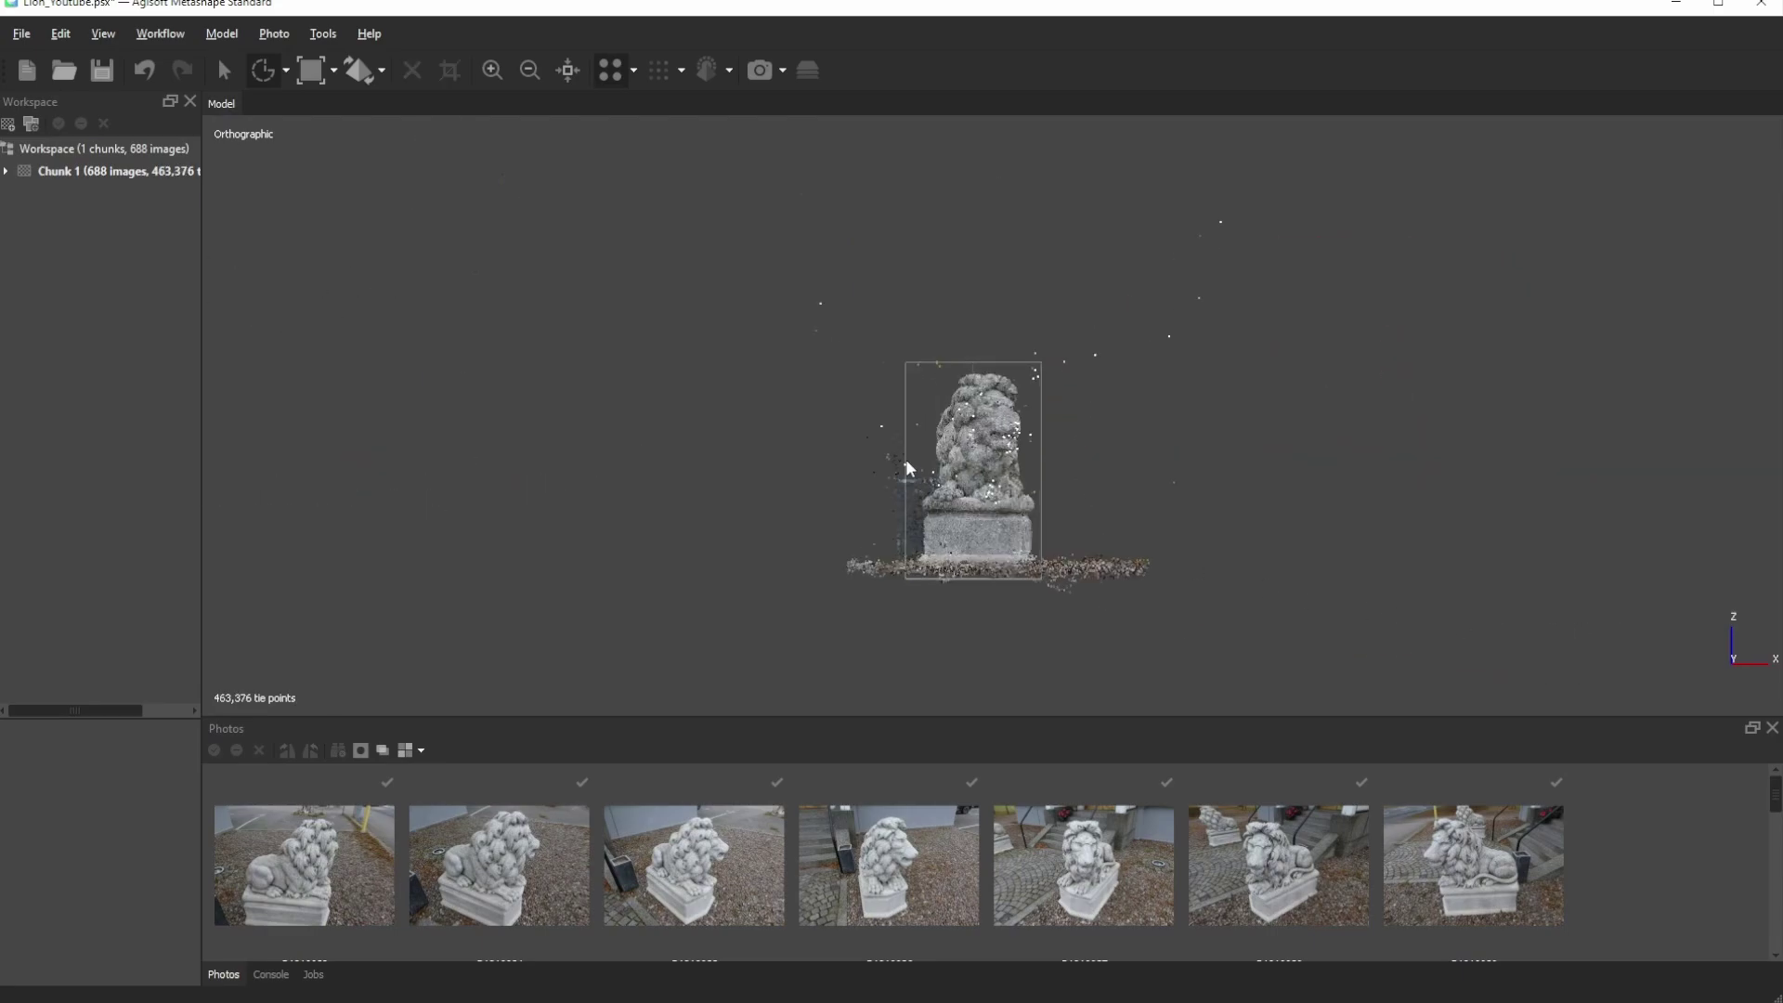
scroll(905, 459, up, 3)
- Orbit the cleaned 463,376-point lion cloud through oblique, front and three-quarter views, then show the Workflow menu
click(224, 70)
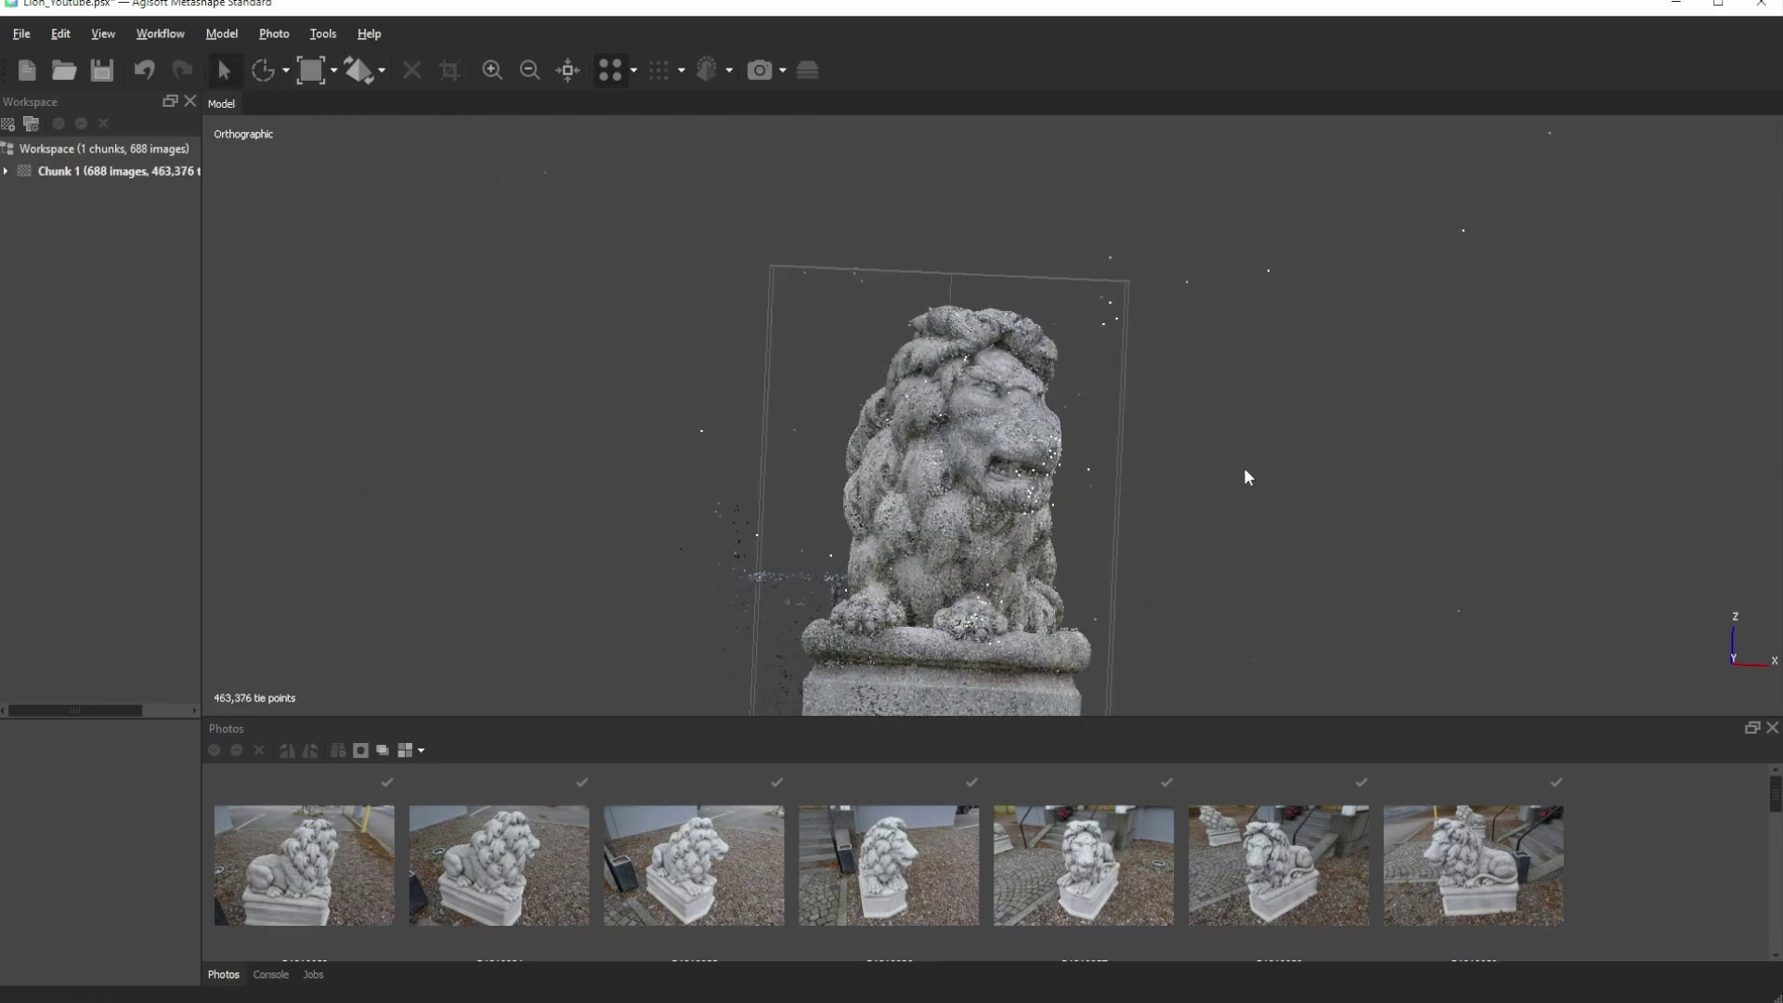
mouse_move(1245, 466)
mouse_down()
mouse_move(1143, 446)
mouse_move(1233, 298)
mouse_move(1083, 342)
mouse_up()
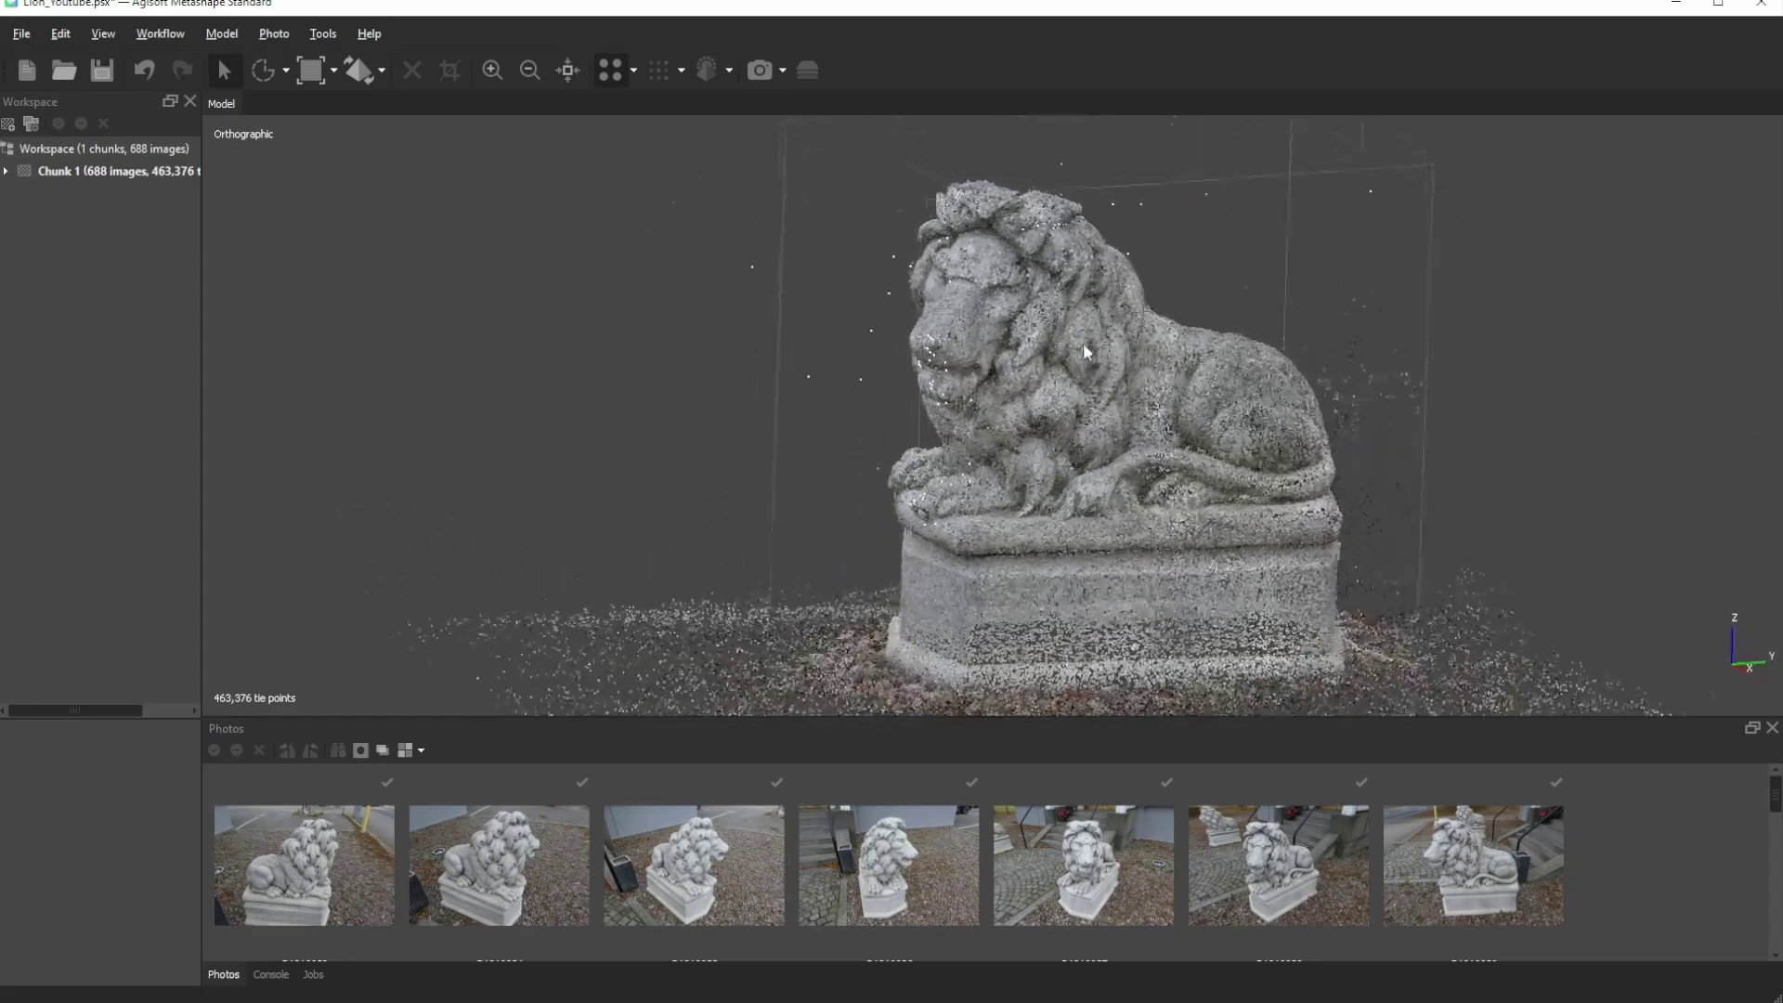
mouse_move(1220, 369)
mouse_down()
mouse_move(1046, 417)
mouse_move(1038, 364)
mouse_move(1079, 388)
mouse_up()
scroll(920, 439, up, 5)
mouse_move(919, 441)
mouse_down()
mouse_move(1077, 415)
mouse_move(1067, 469)
mouse_move(1049, 438)
mouse_up()
scroll(1157, 387, down, 3)
mouse_move(1157, 386)
mouse_down()
mouse_move(1038, 366)
mouse_move(1073, 360)
mouse_move(967, 406)
mouse_up()
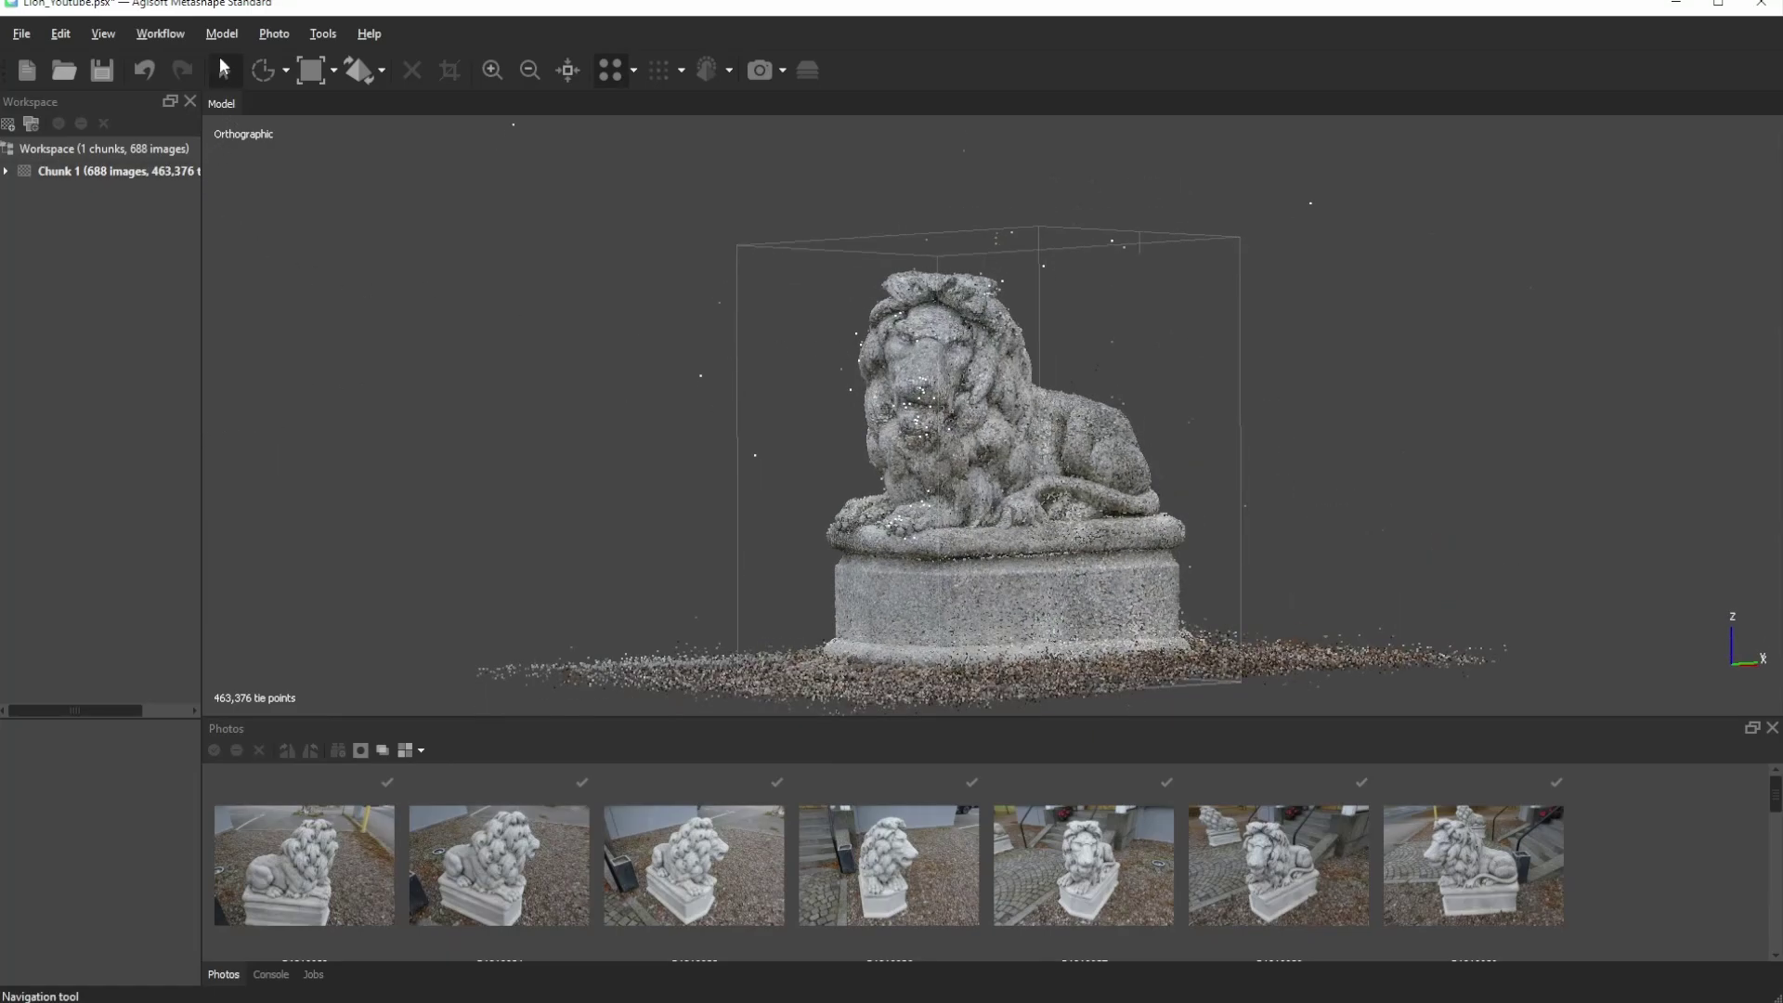
click(149, 34)
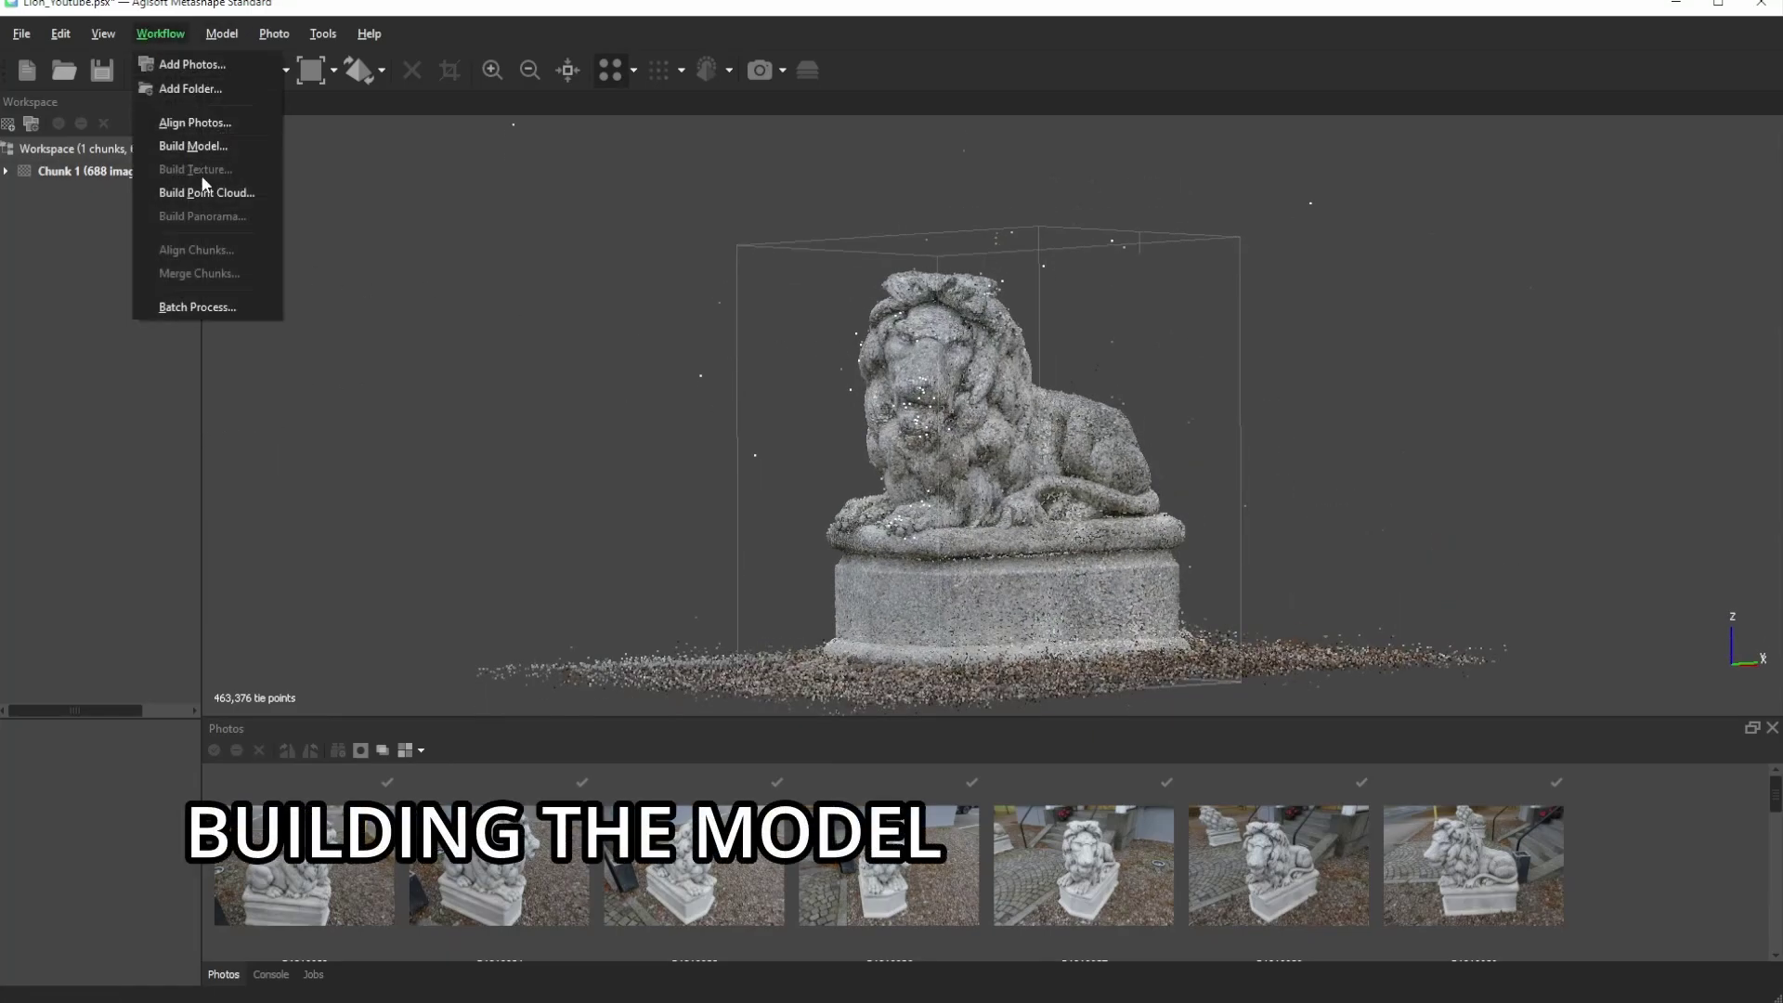
- Build the lion mesh from depth maps at High quality, Medium face count, with vertex colours
click(197, 149)
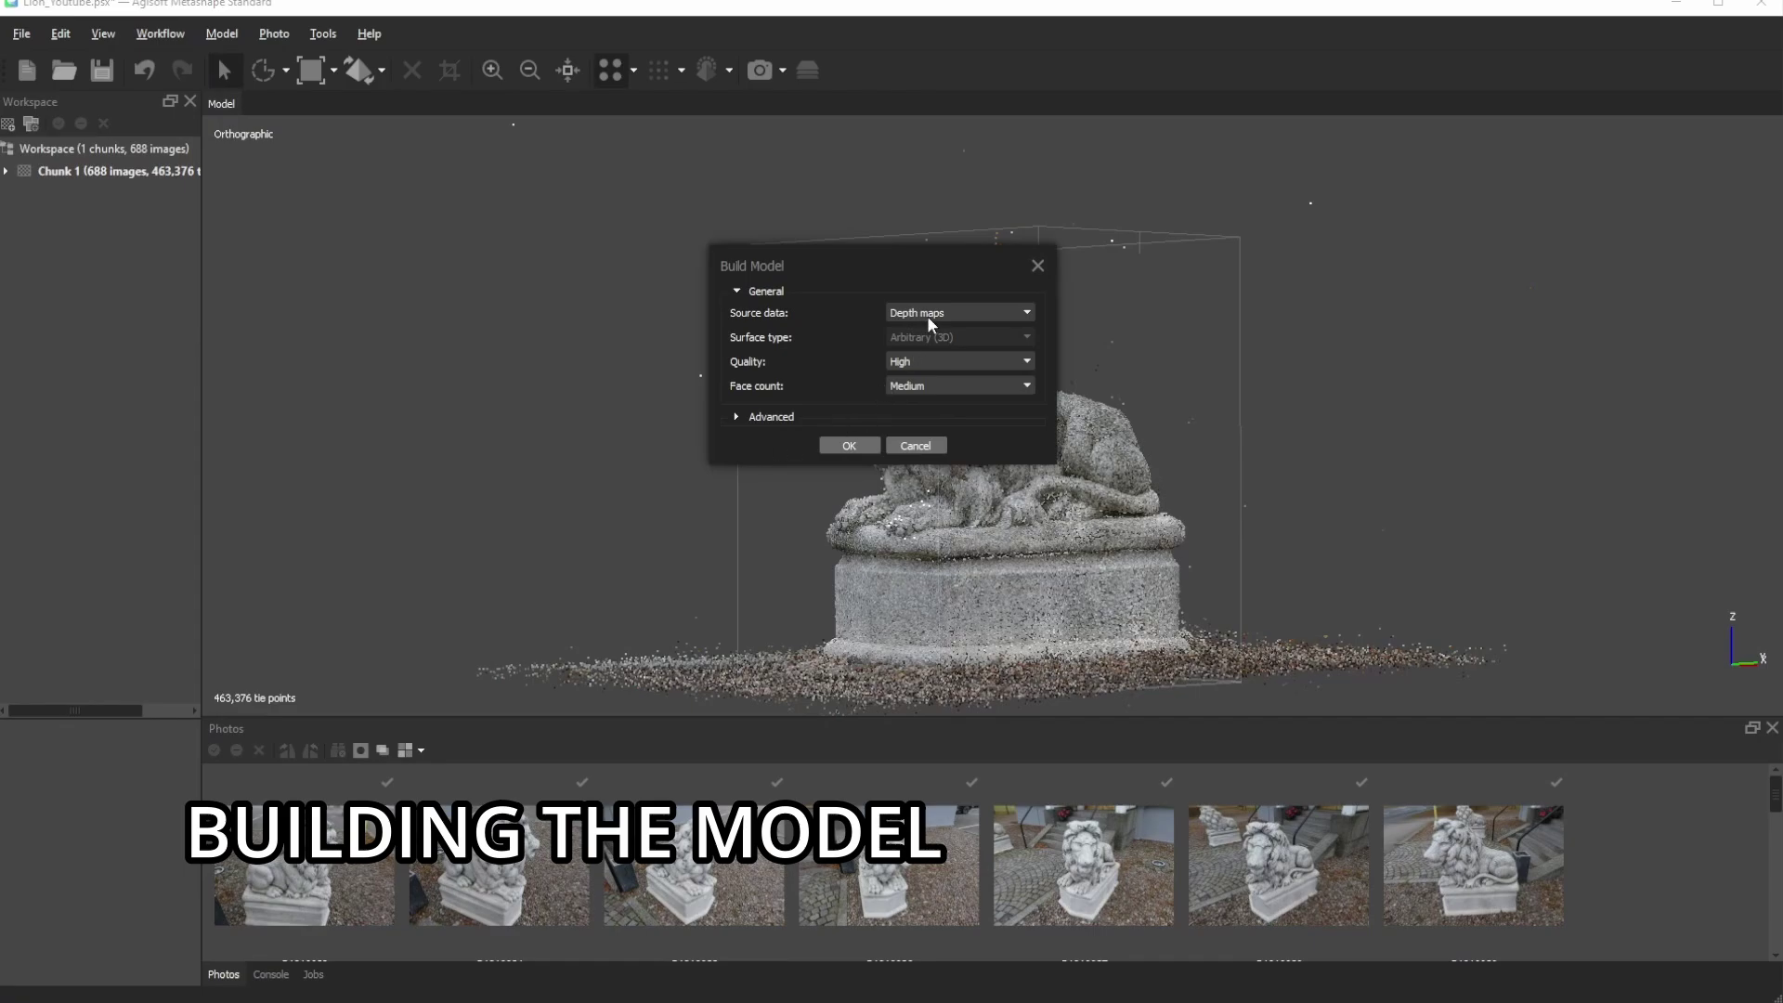
click(784, 416)
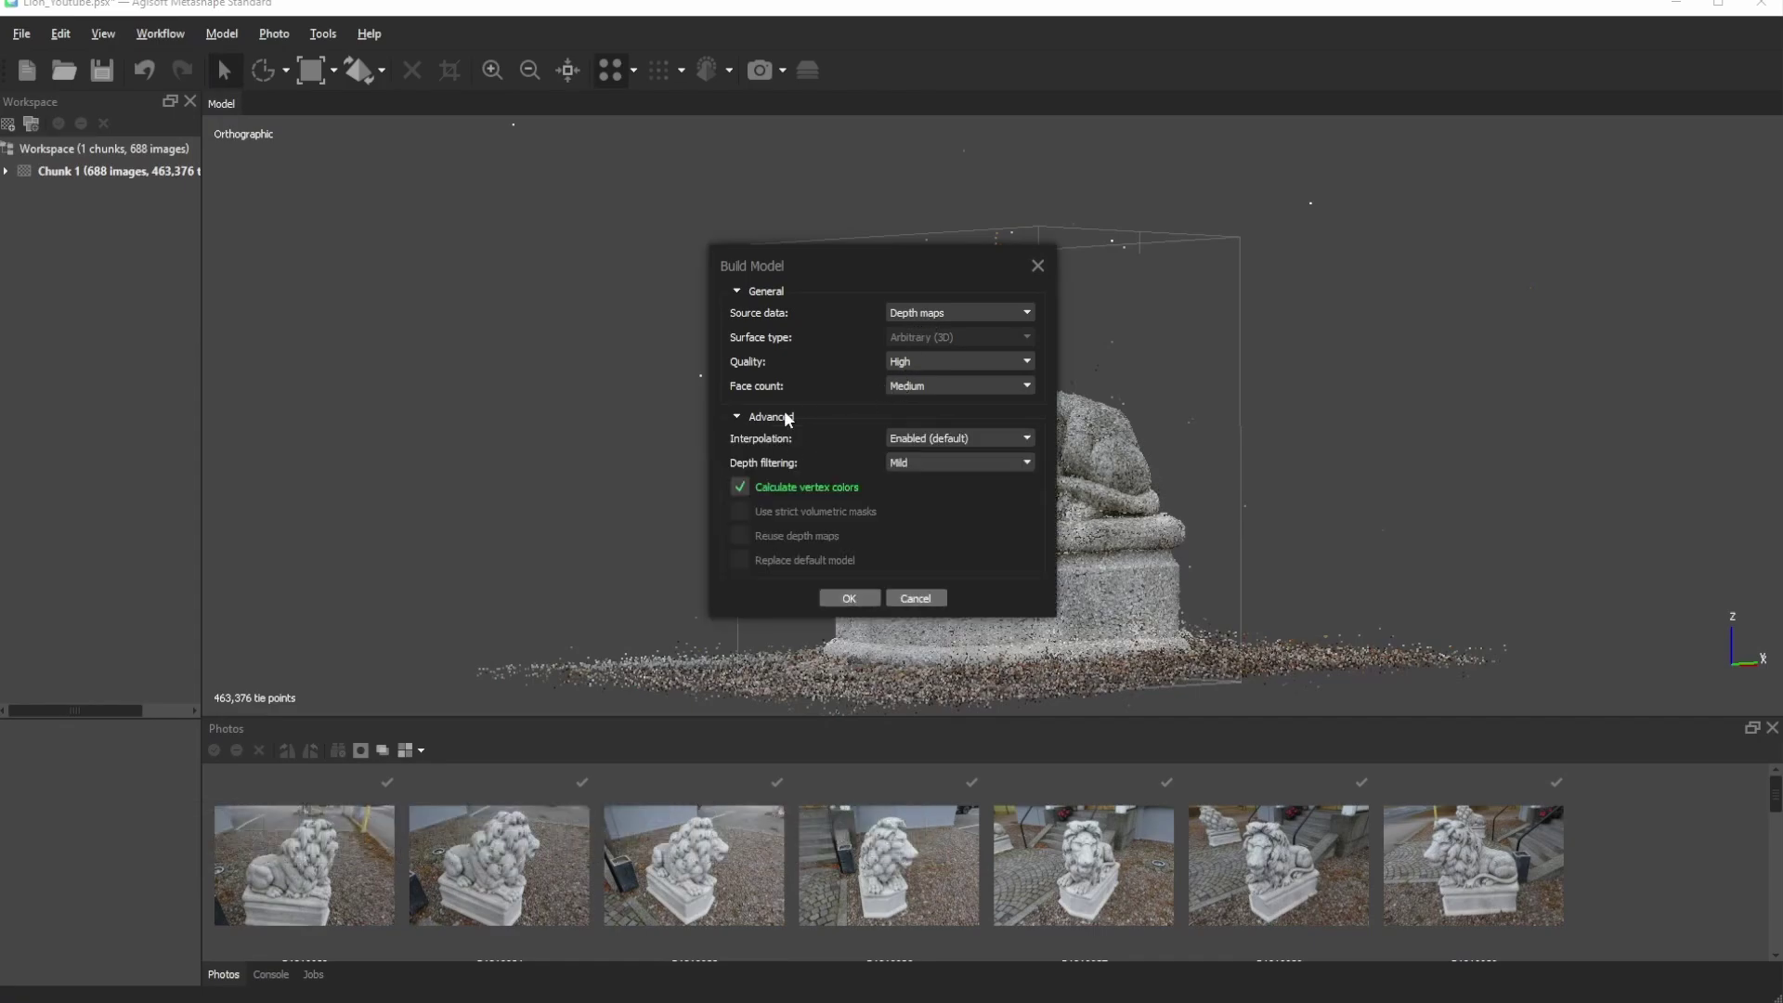
click(853, 598)
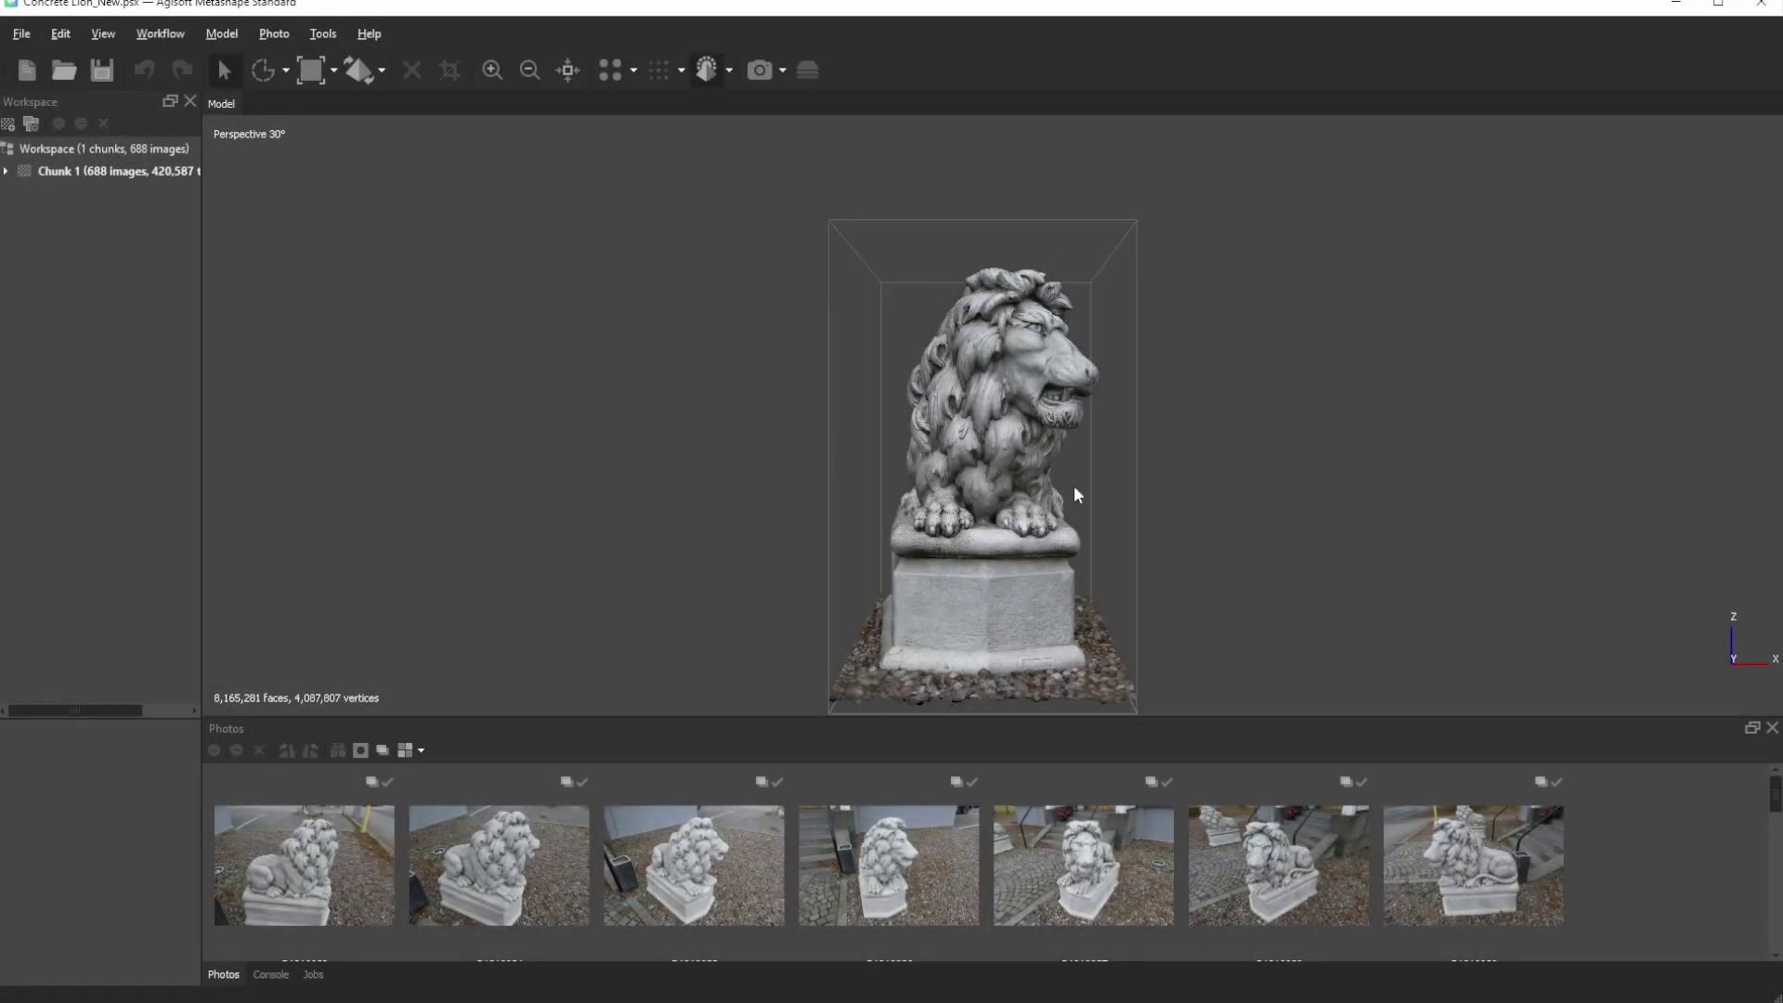
mouse_move(1074, 484)
mouse_down()
mouse_move(988, 481)
mouse_move(1011, 298)
mouse_move(984, 449)
mouse_up()
scroll(984, 450, up, 5)
scroll(1017, 461, up, 5)
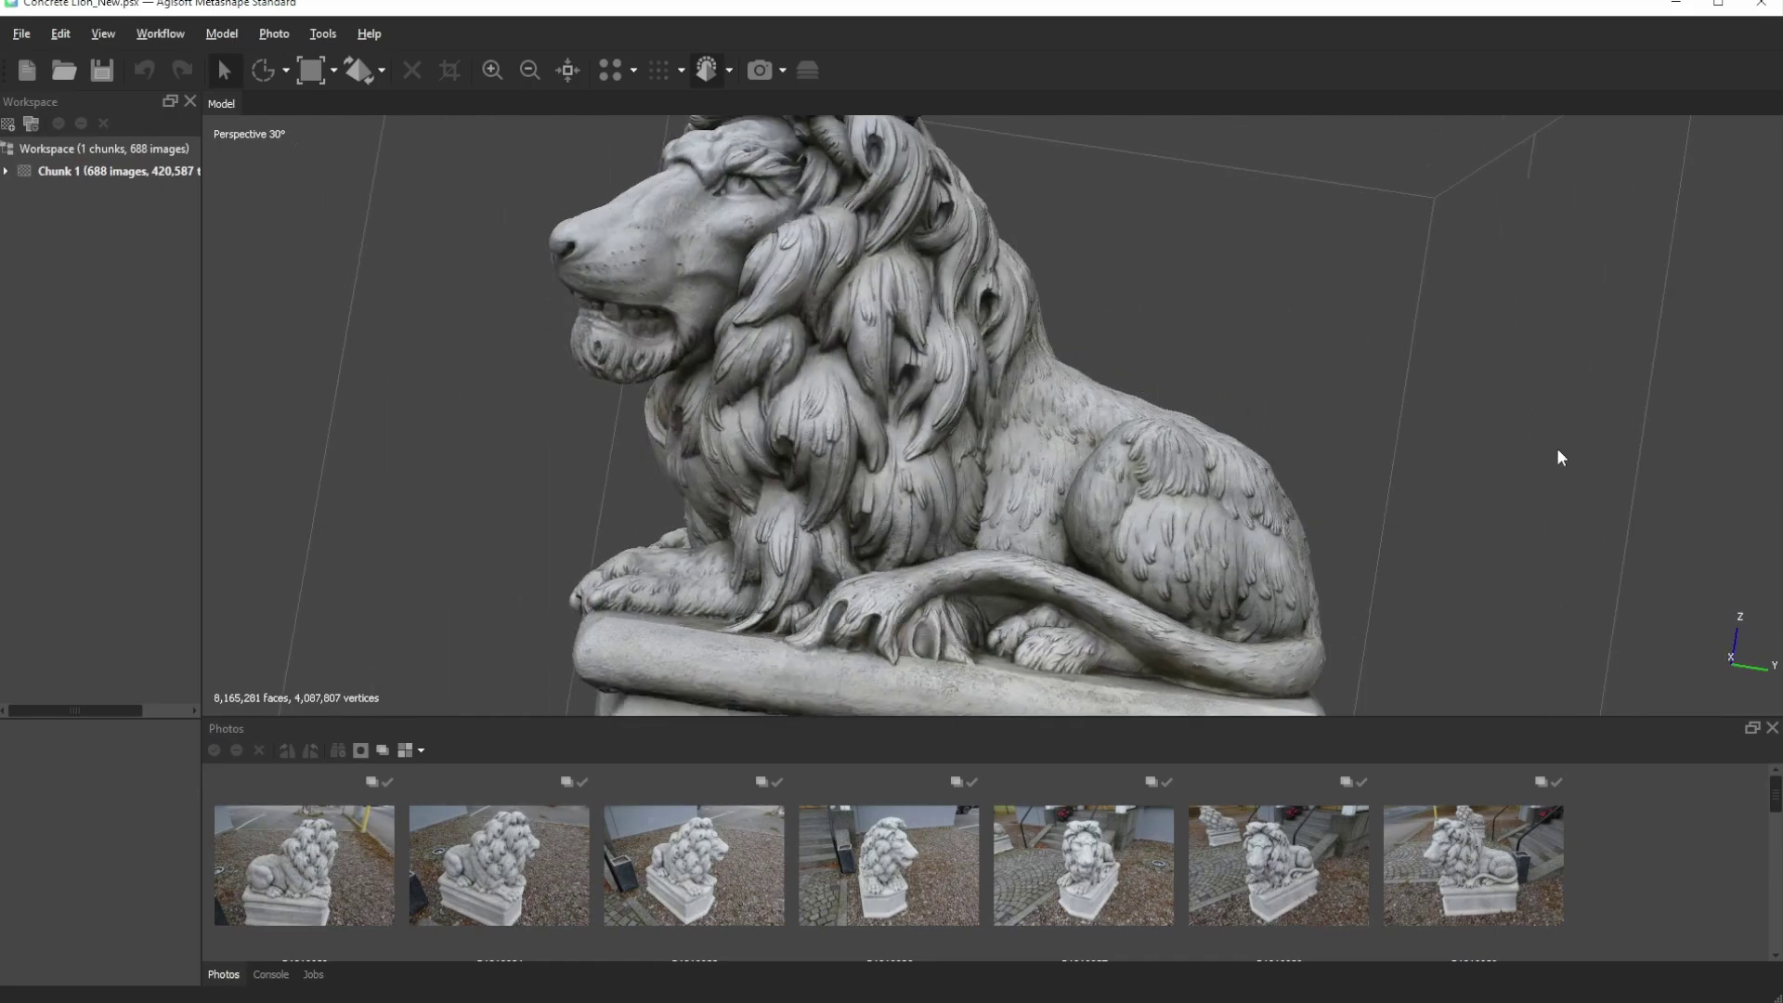
key(0)
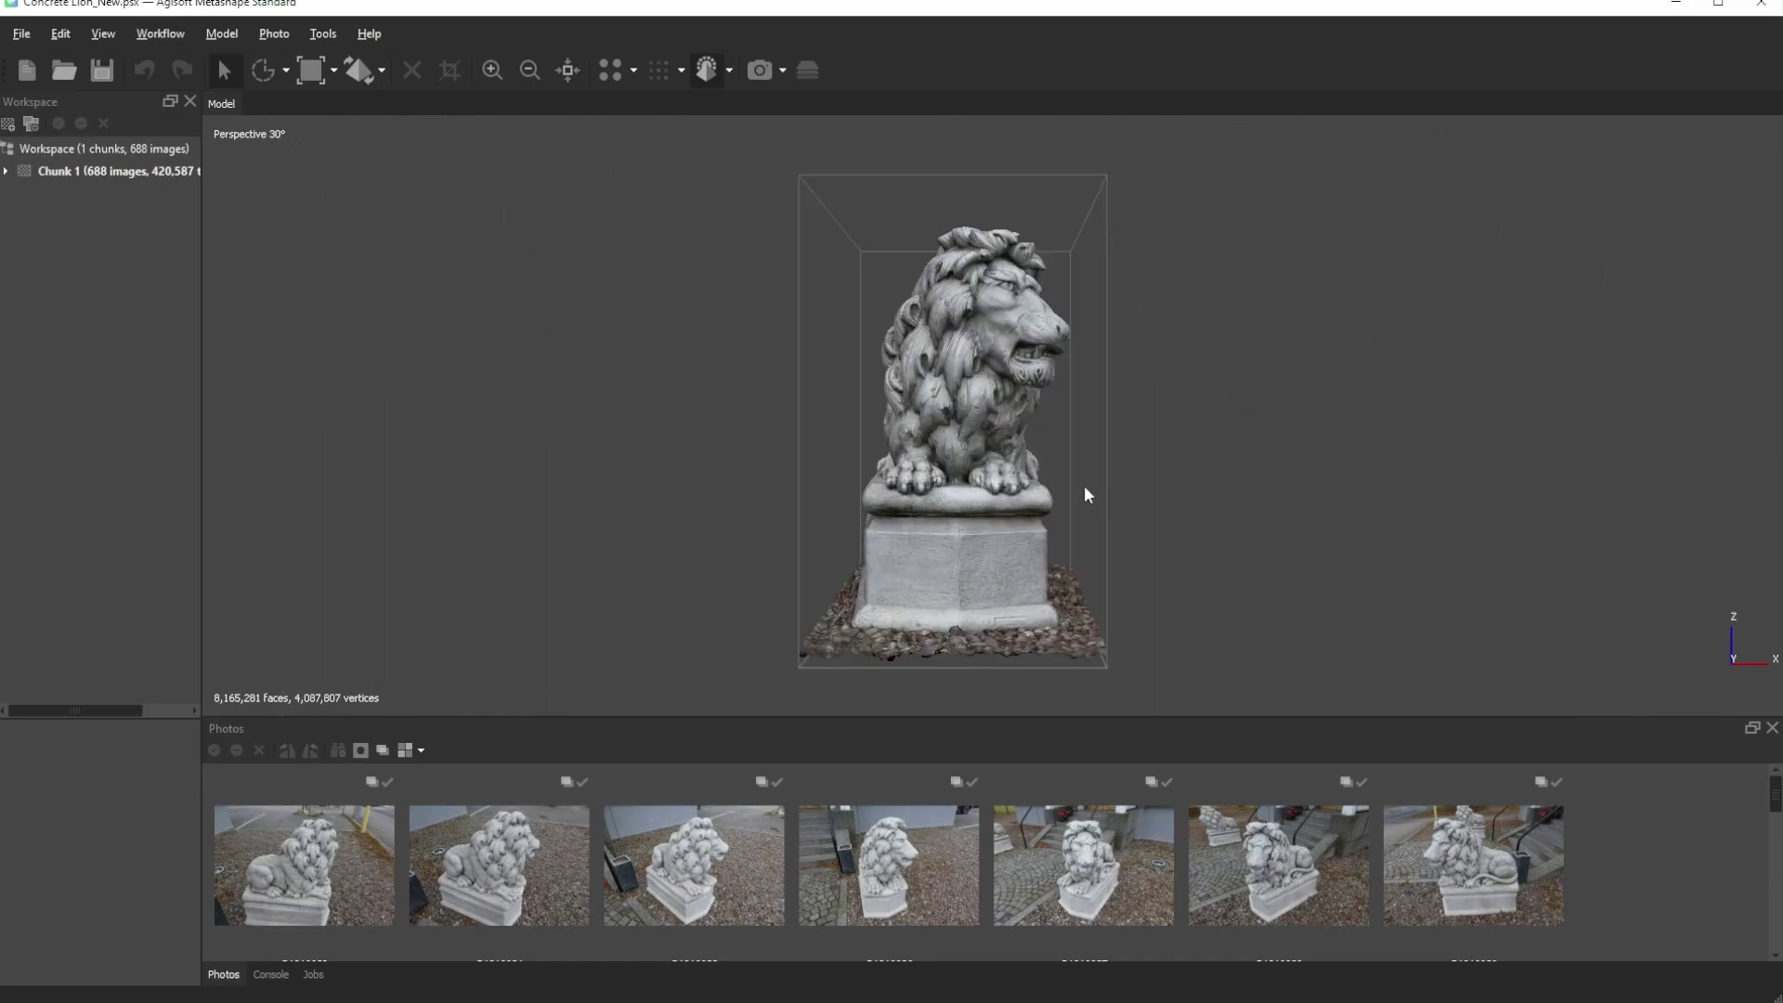
drag(1085, 486, 982, 483)
drag(1092, 349, 996, 334)
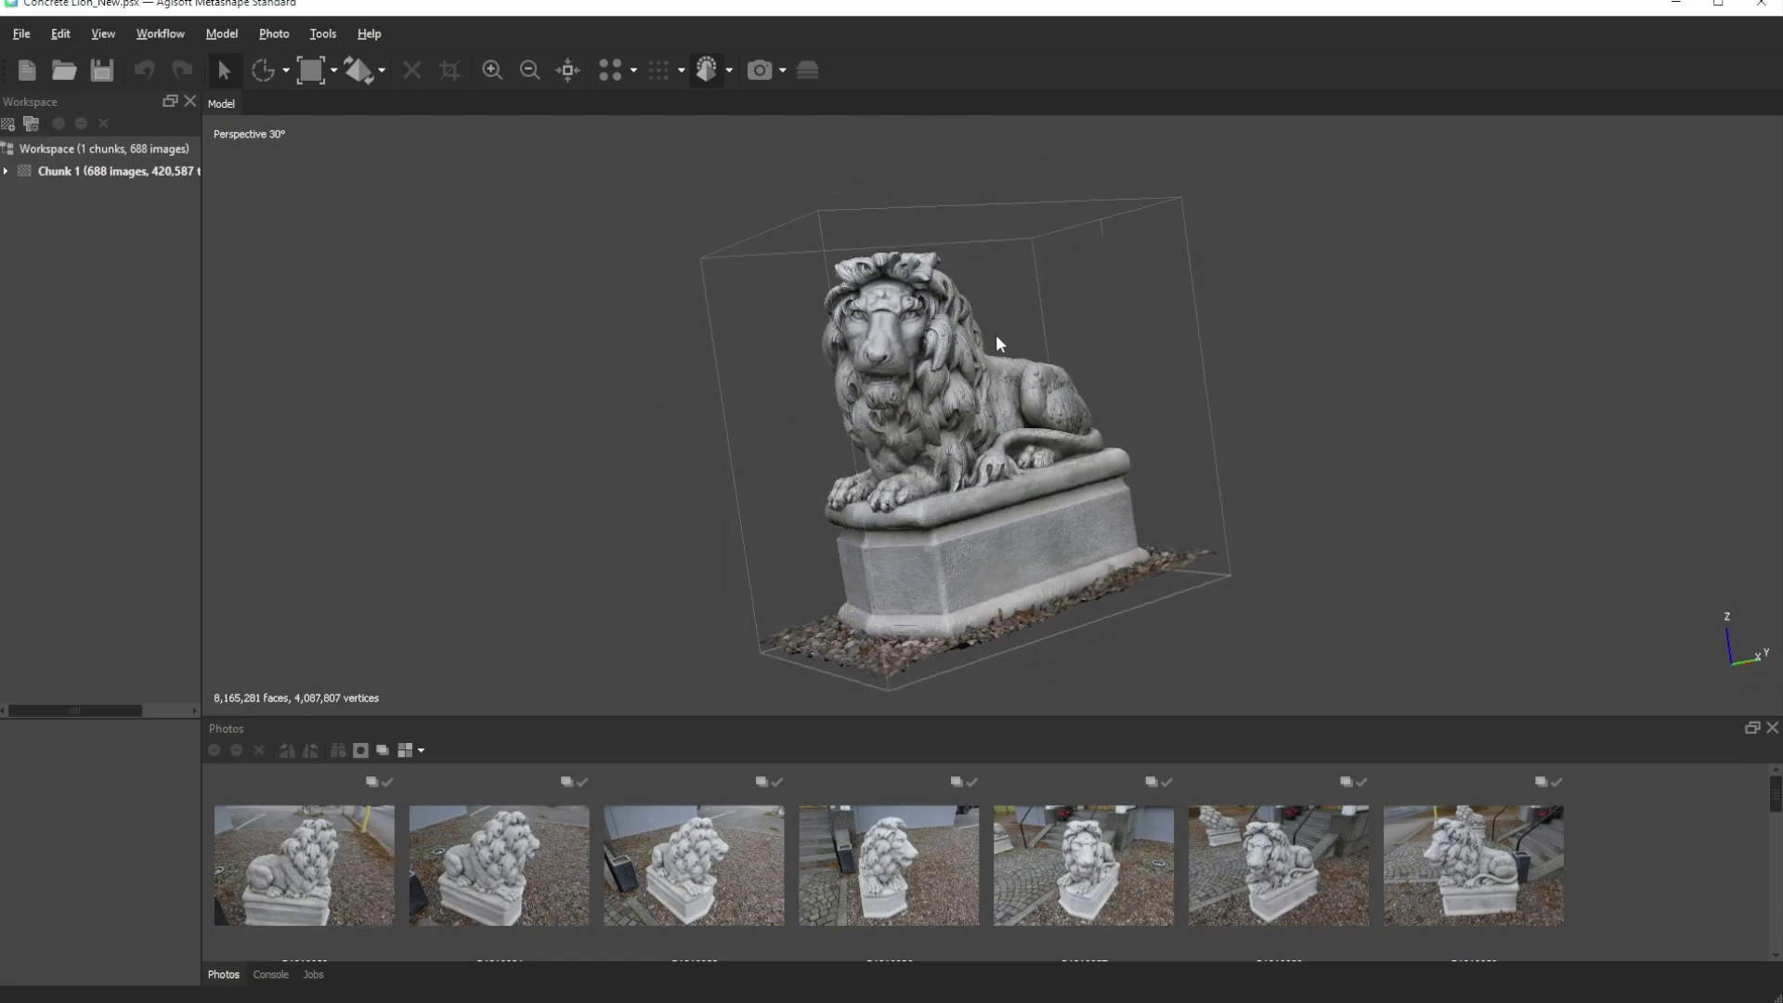
scroll(996, 334, up, 2)
scroll(996, 372, up, 2)
scroll(999, 418, up, 2)
mouse_move(998, 428)
mouse_down()
mouse_move(919, 437)
mouse_move(1055, 359)
mouse_move(1078, 455)
mouse_move(1354, 252)
mouse_move(1188, 232)
mouse_move(1198, 355)
mouse_move(1174, 427)
mouse_move(1016, 409)
mouse_move(1162, 373)
mouse_move(1430, 453)
mouse_move(986, 410)
mouse_move(1167, 319)
mouse_move(1189, 349)
mouse_move(1224, 340)
mouse_move(1015, 406)
mouse_move(1075, 350)
mouse_move(977, 453)
mouse_move(1070, 411)
mouse_move(474, 172)
mouse_up()
scroll(1205, 379, up, 3)
- Export the lion mesh as Wavefront OBJ over LionToYoutube.obj, including vertex colours
click(21, 33)
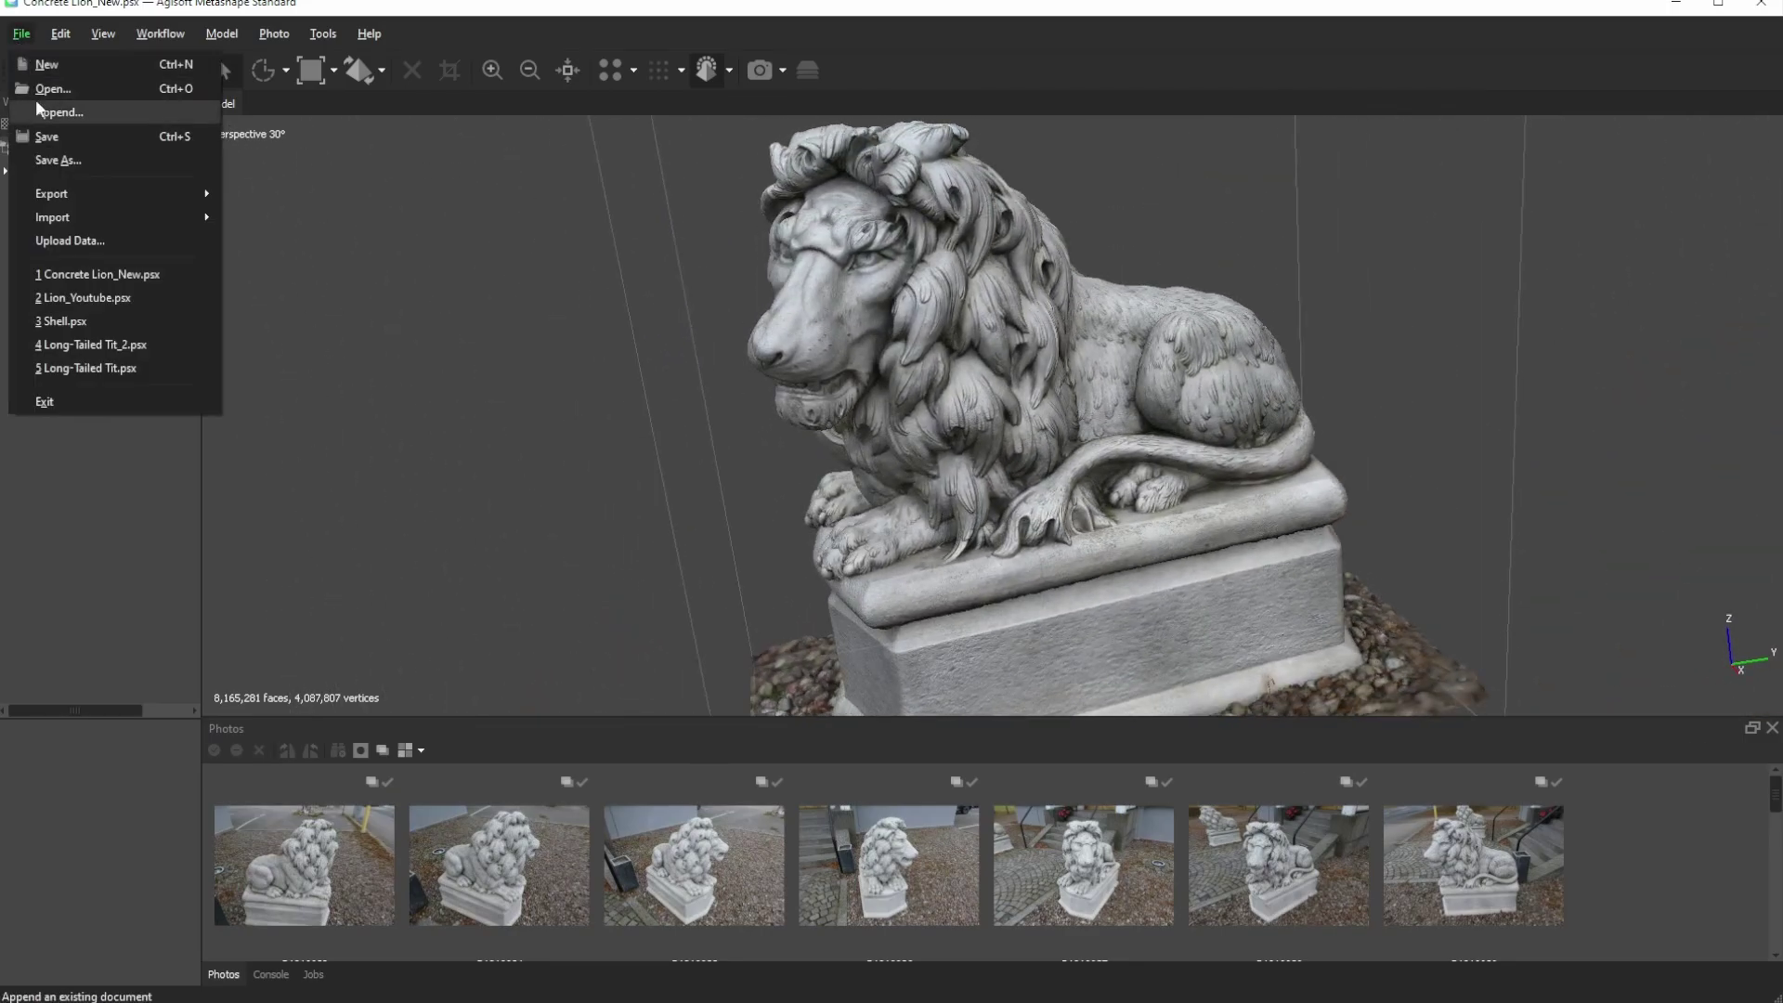
mouse_move(52, 194)
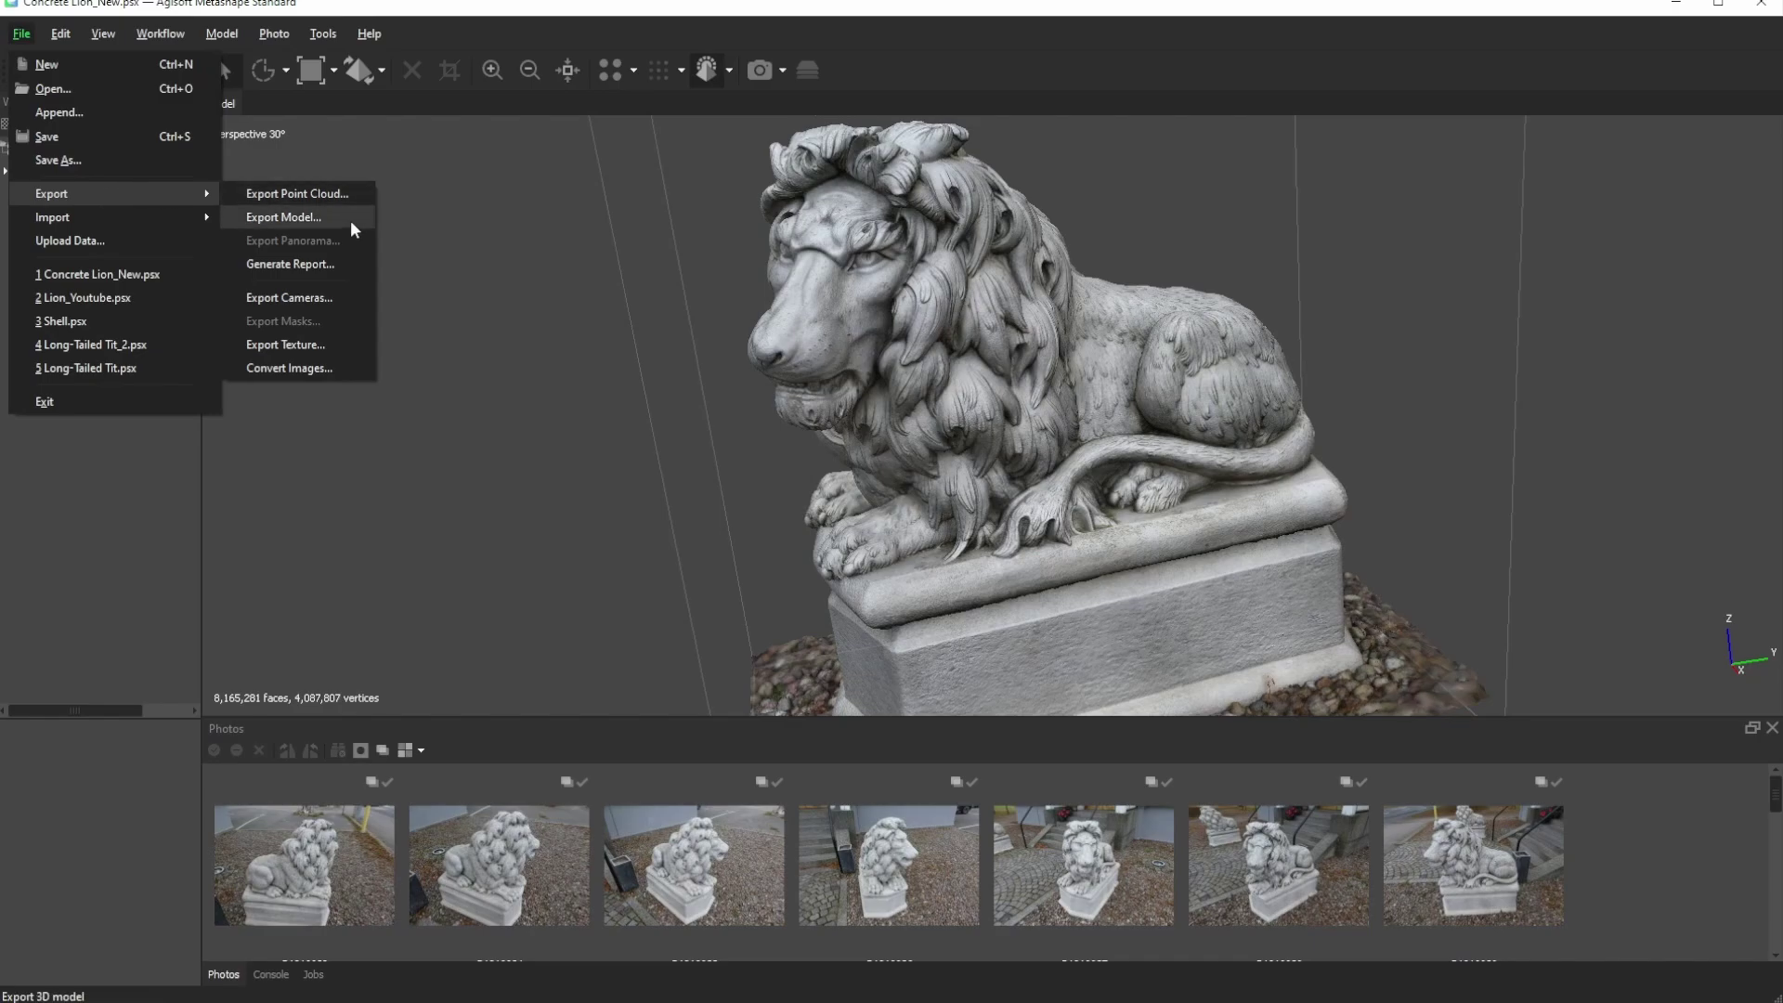
click(329, 221)
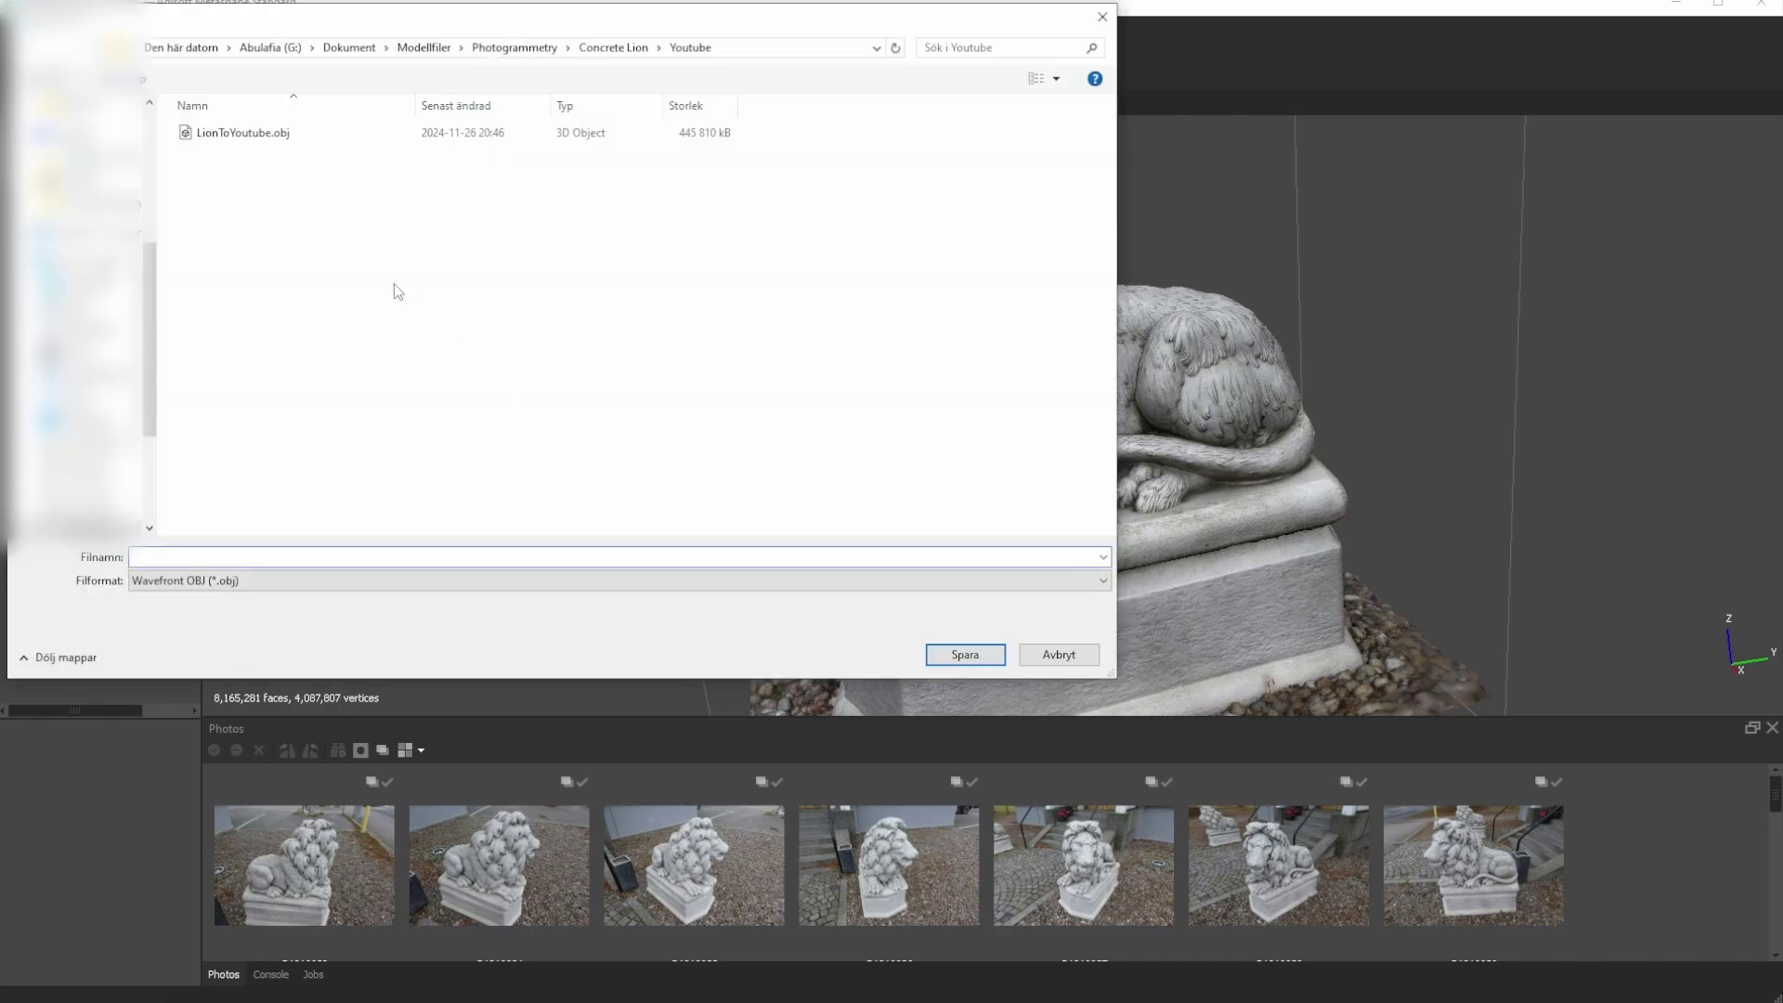
click(221, 136)
double_click(222, 135)
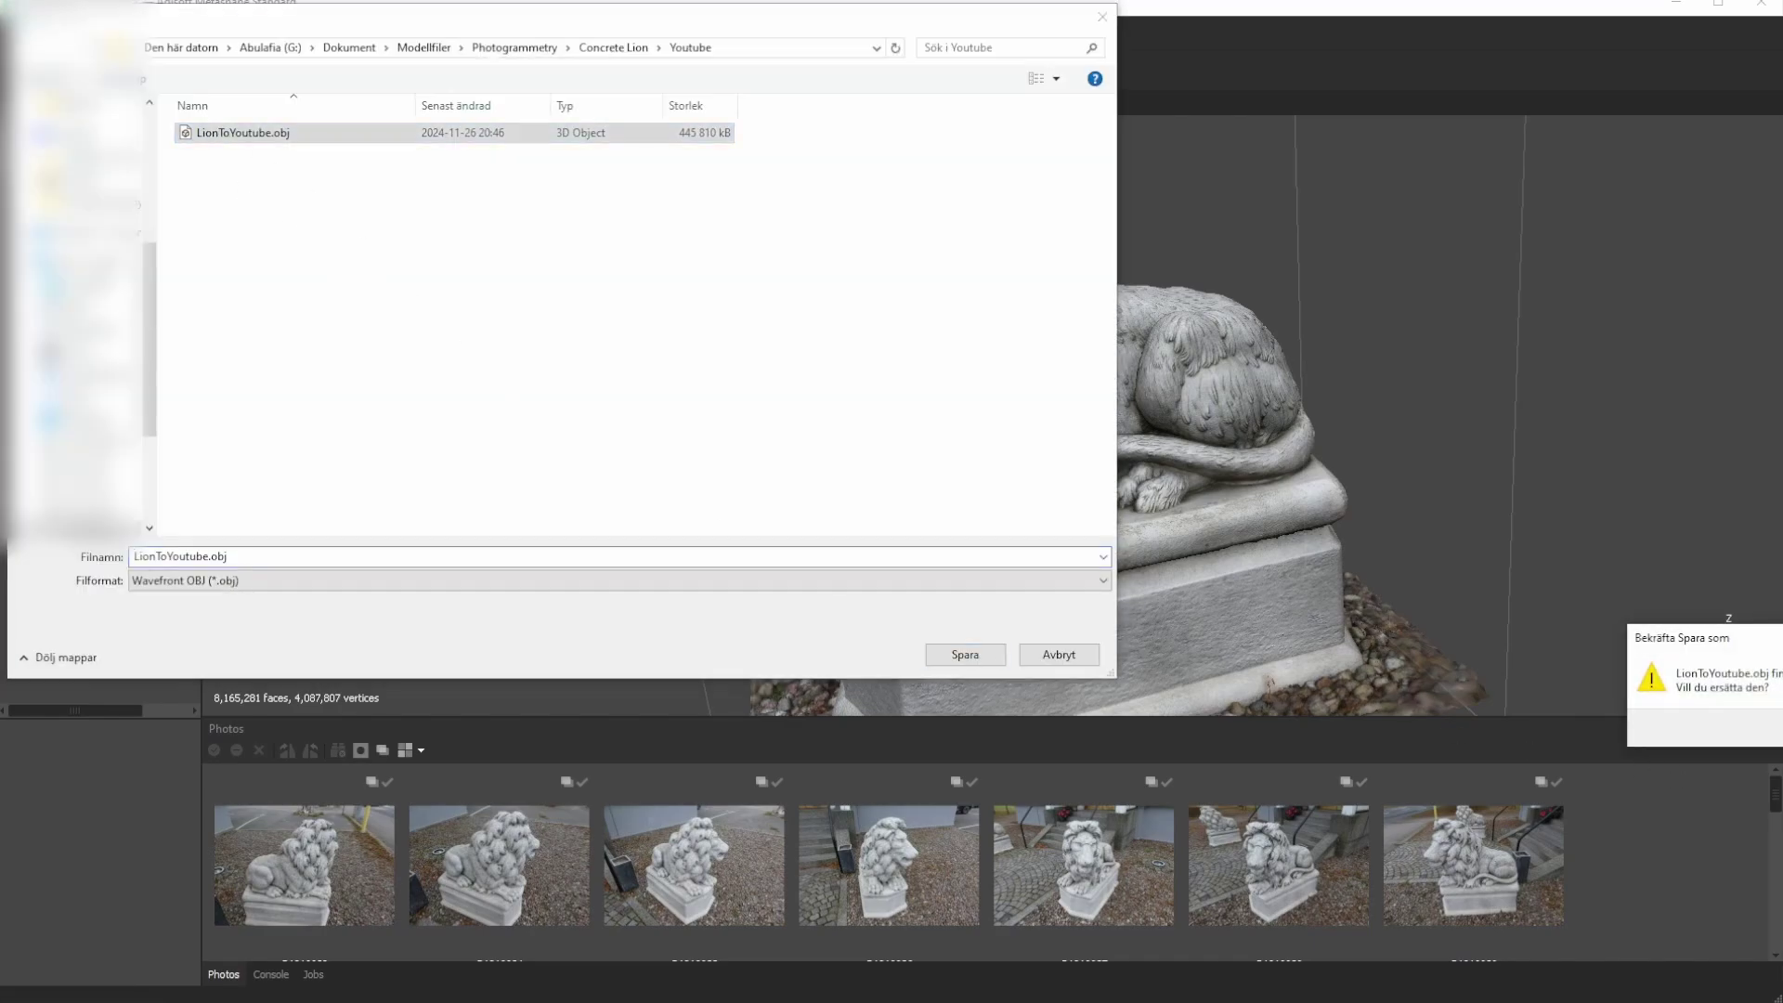
key(Return)
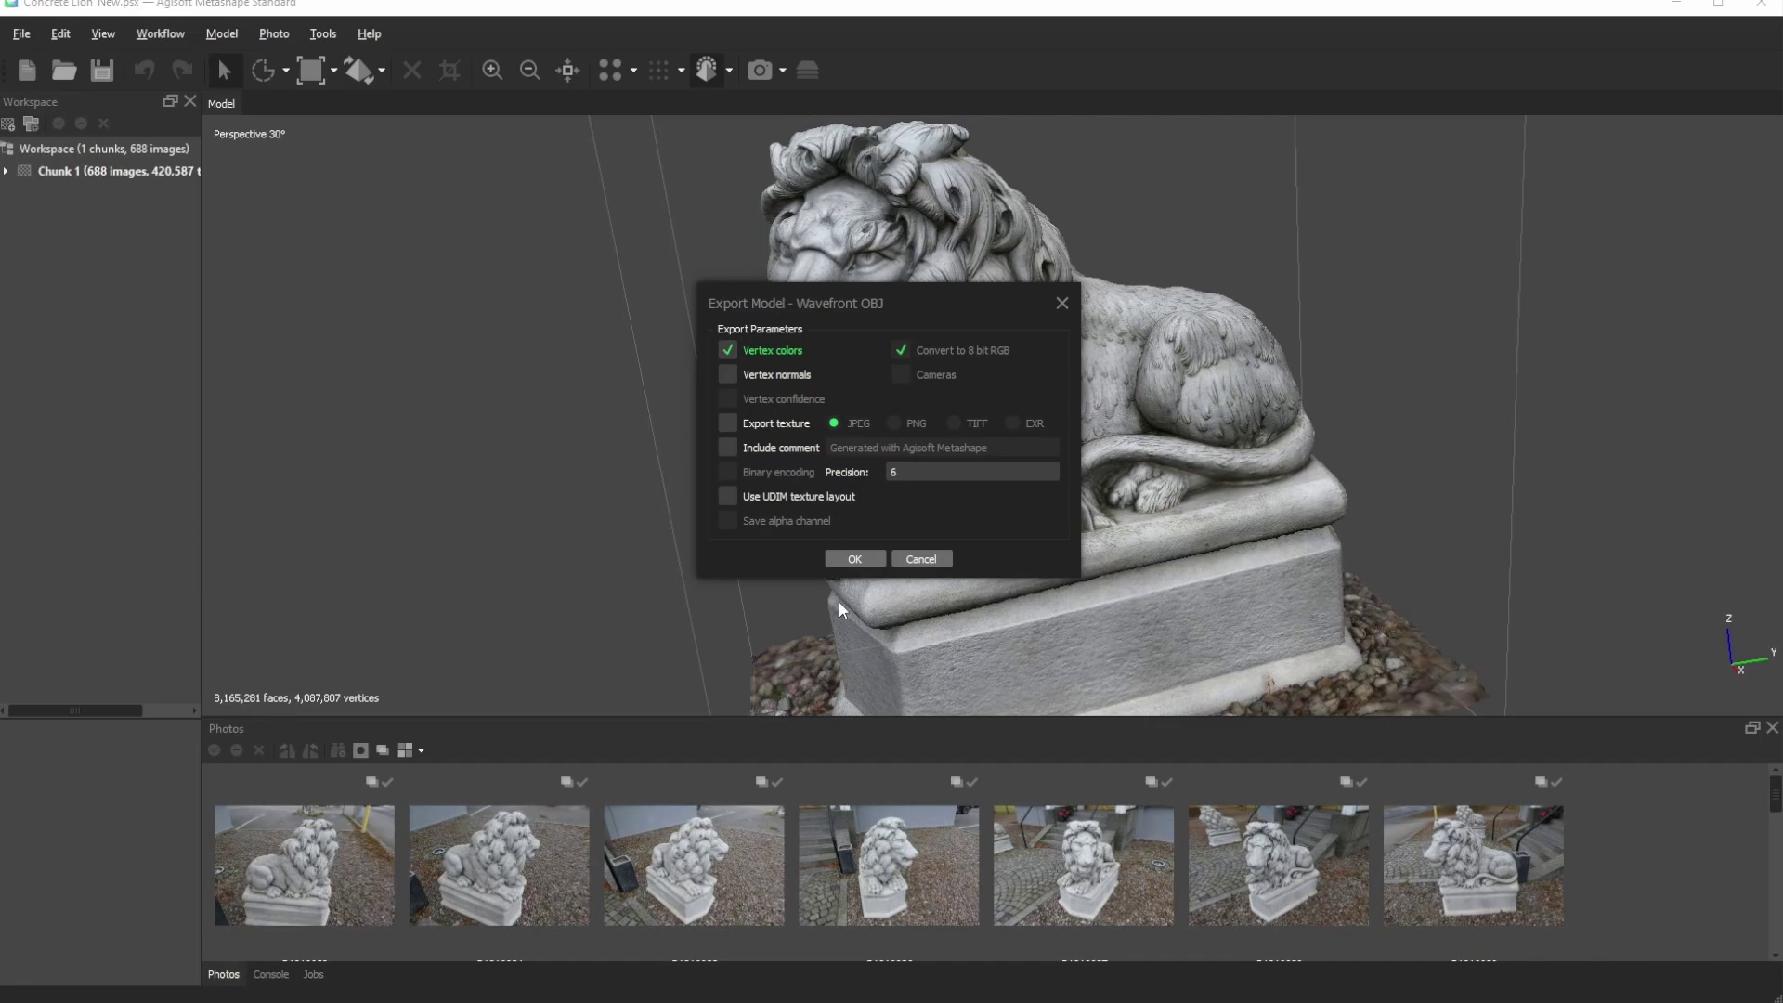
click(847, 560)
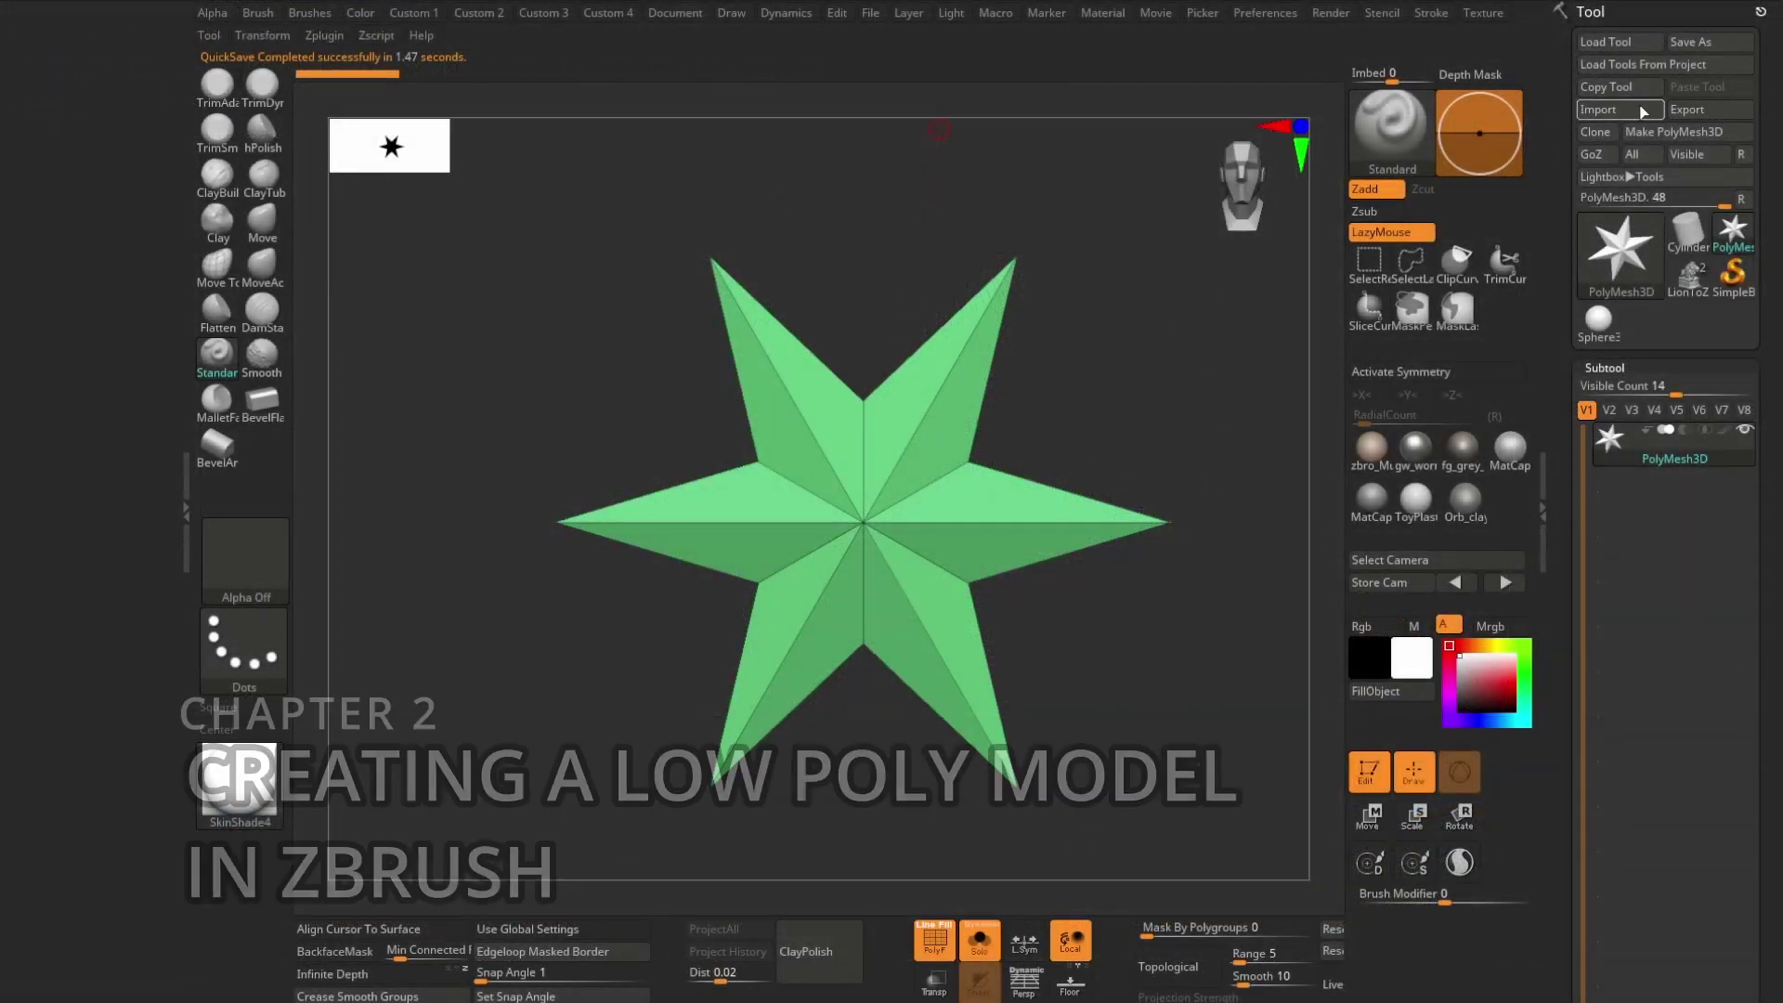
- Import the lion OBJ as the LionToZbrush tool and view it from the top
click(1642, 112)
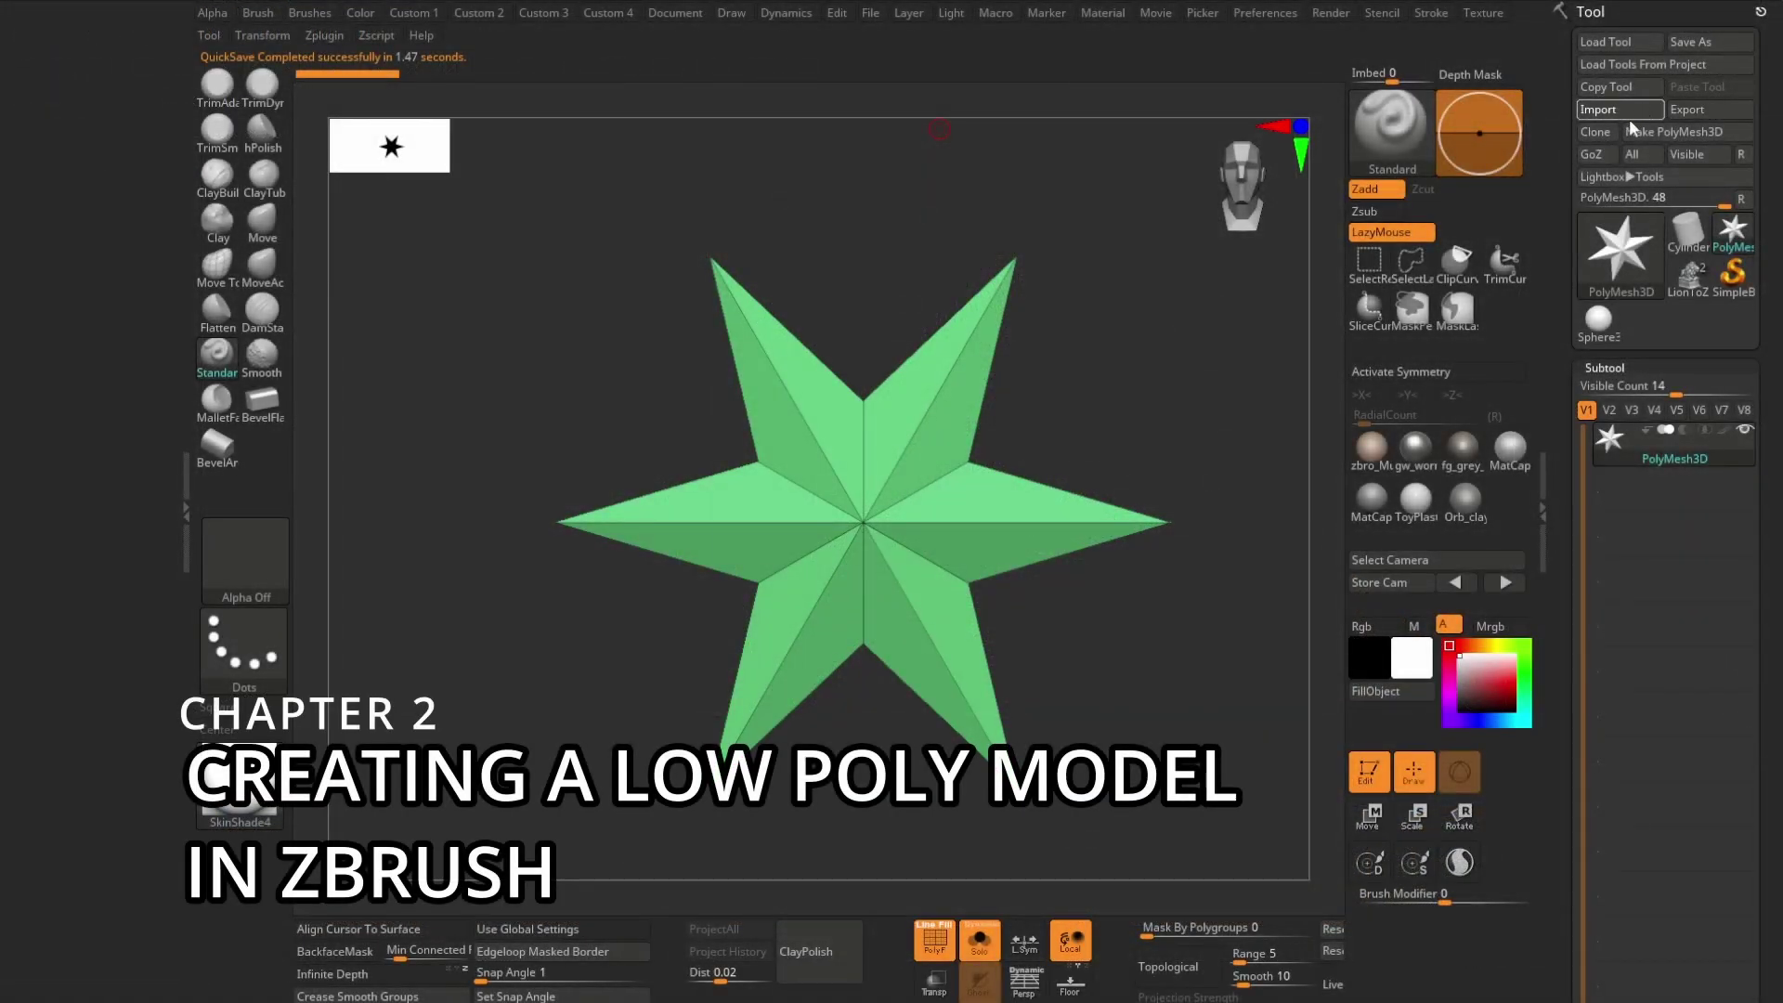
double_click(1000, 485)
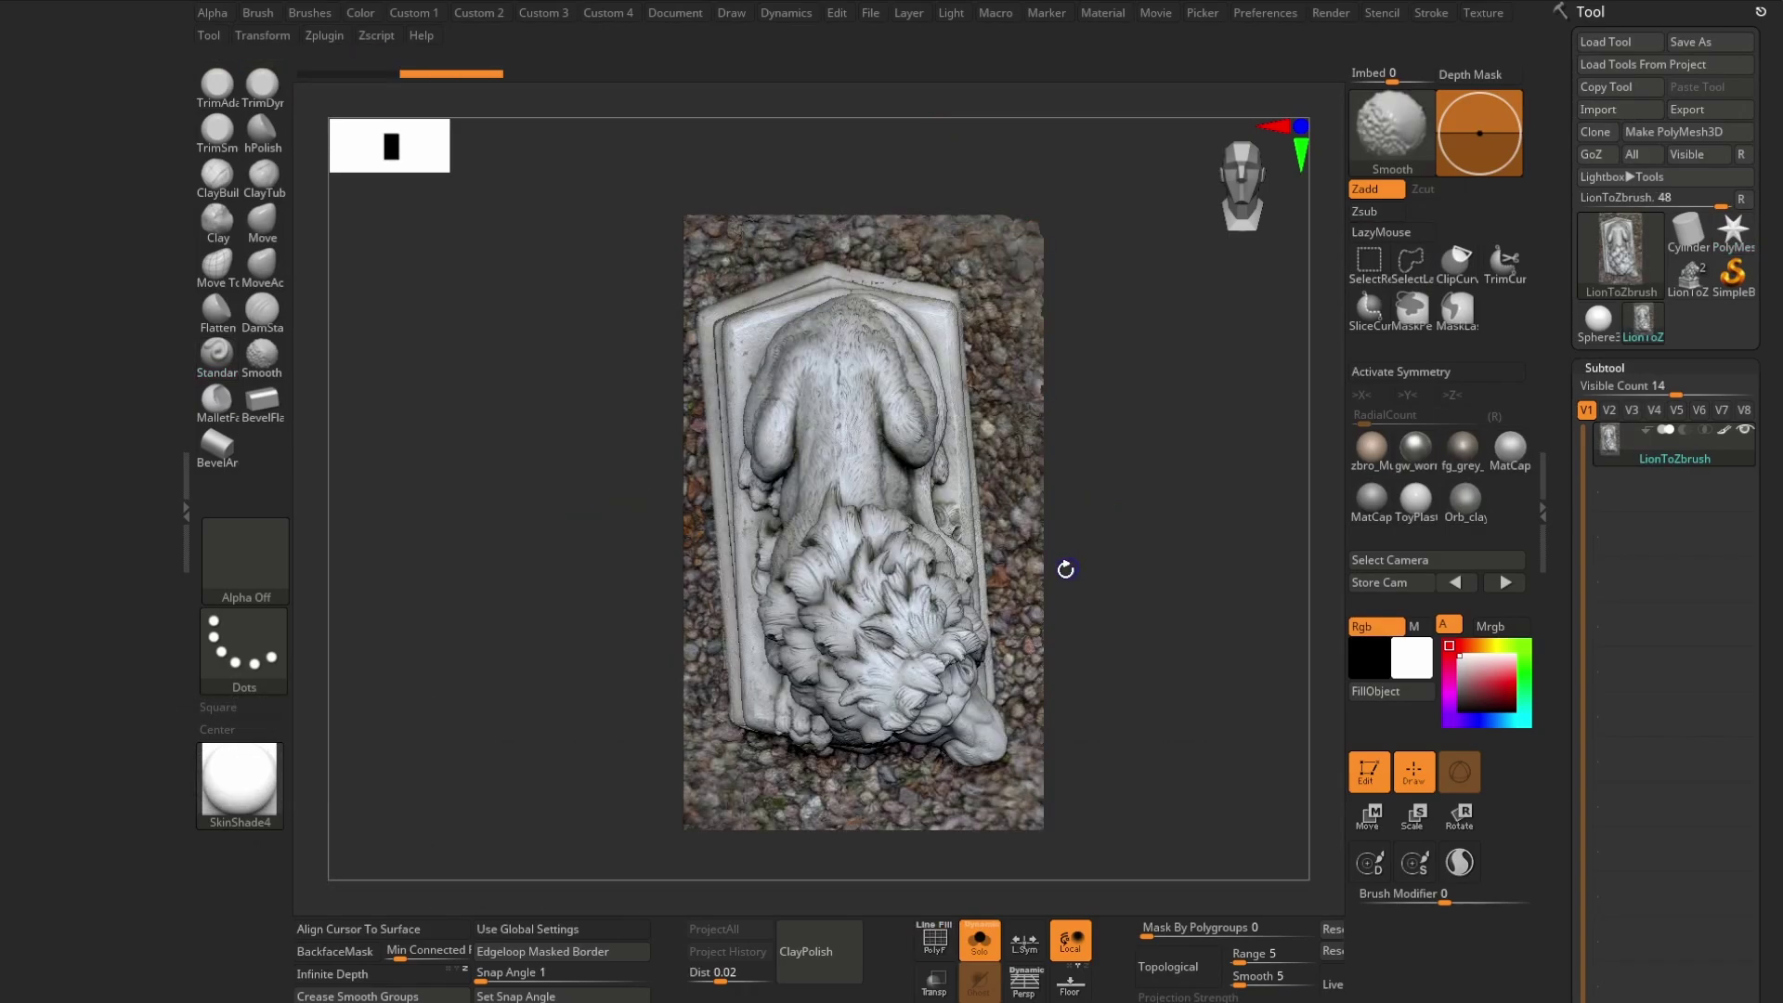
mouse_move(1065, 570)
mouse_down()
mouse_move(1037, 450)
mouse_move(1051, 418)
mouse_up()
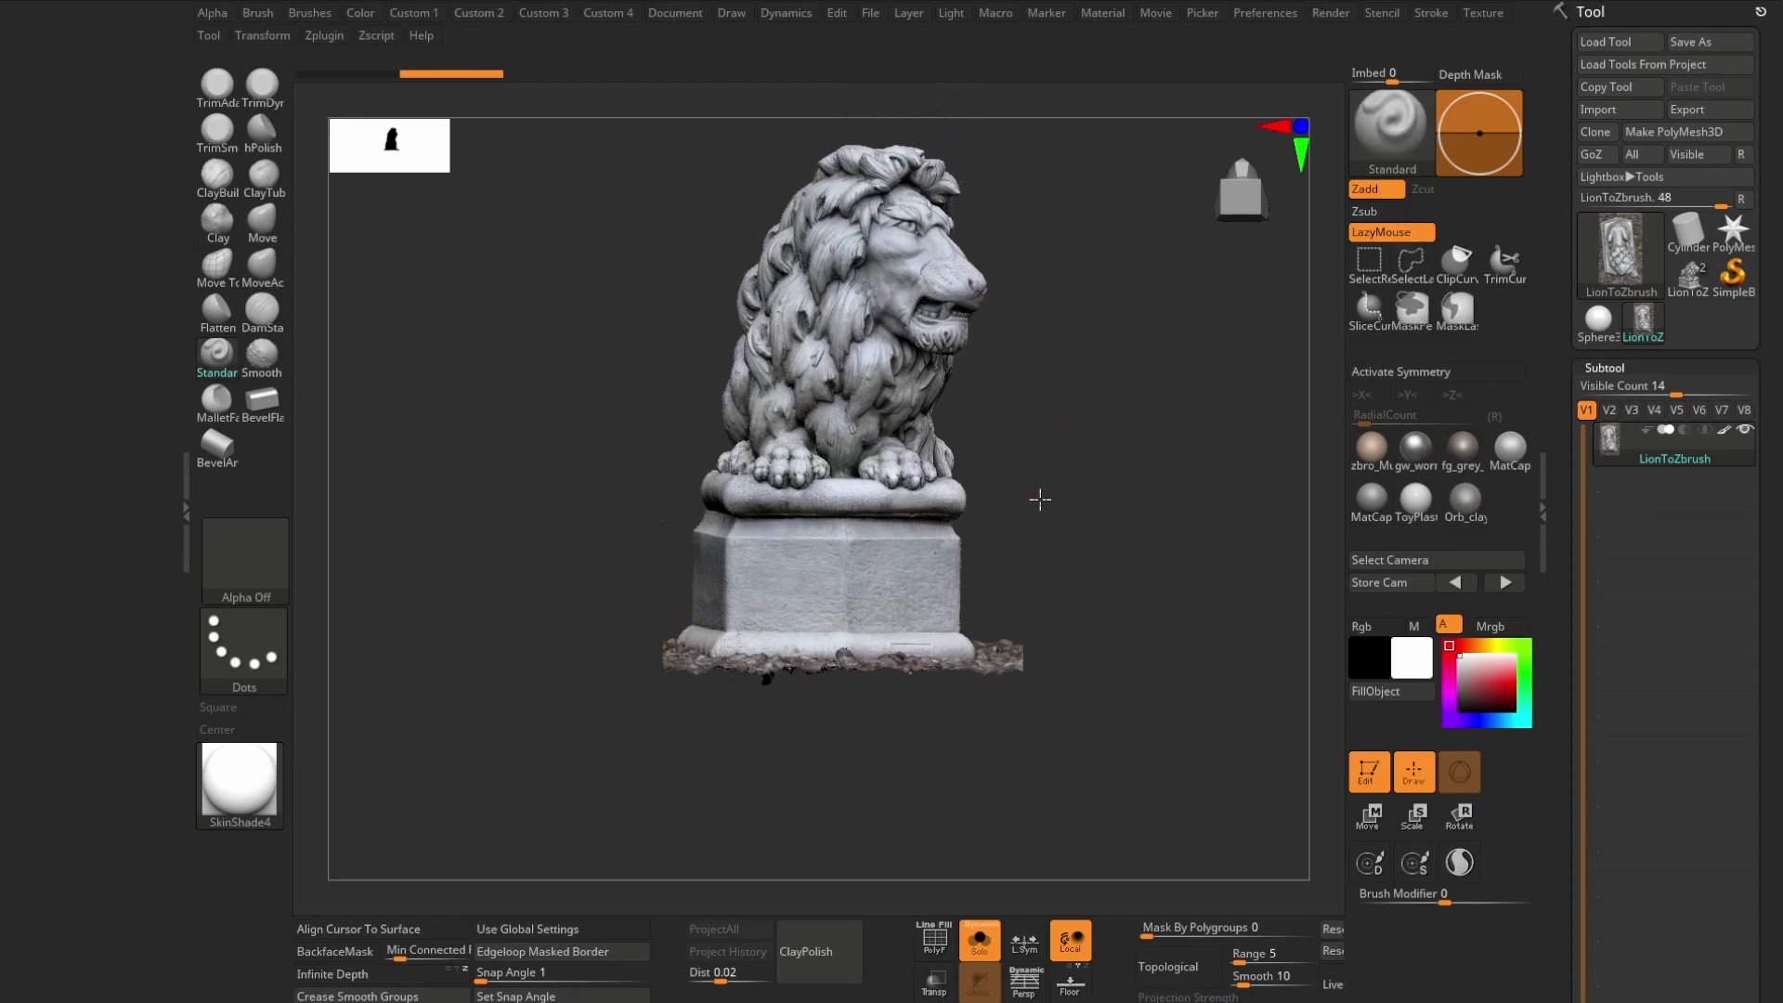
drag(1039, 498, 1098, 378)
click(1240, 191)
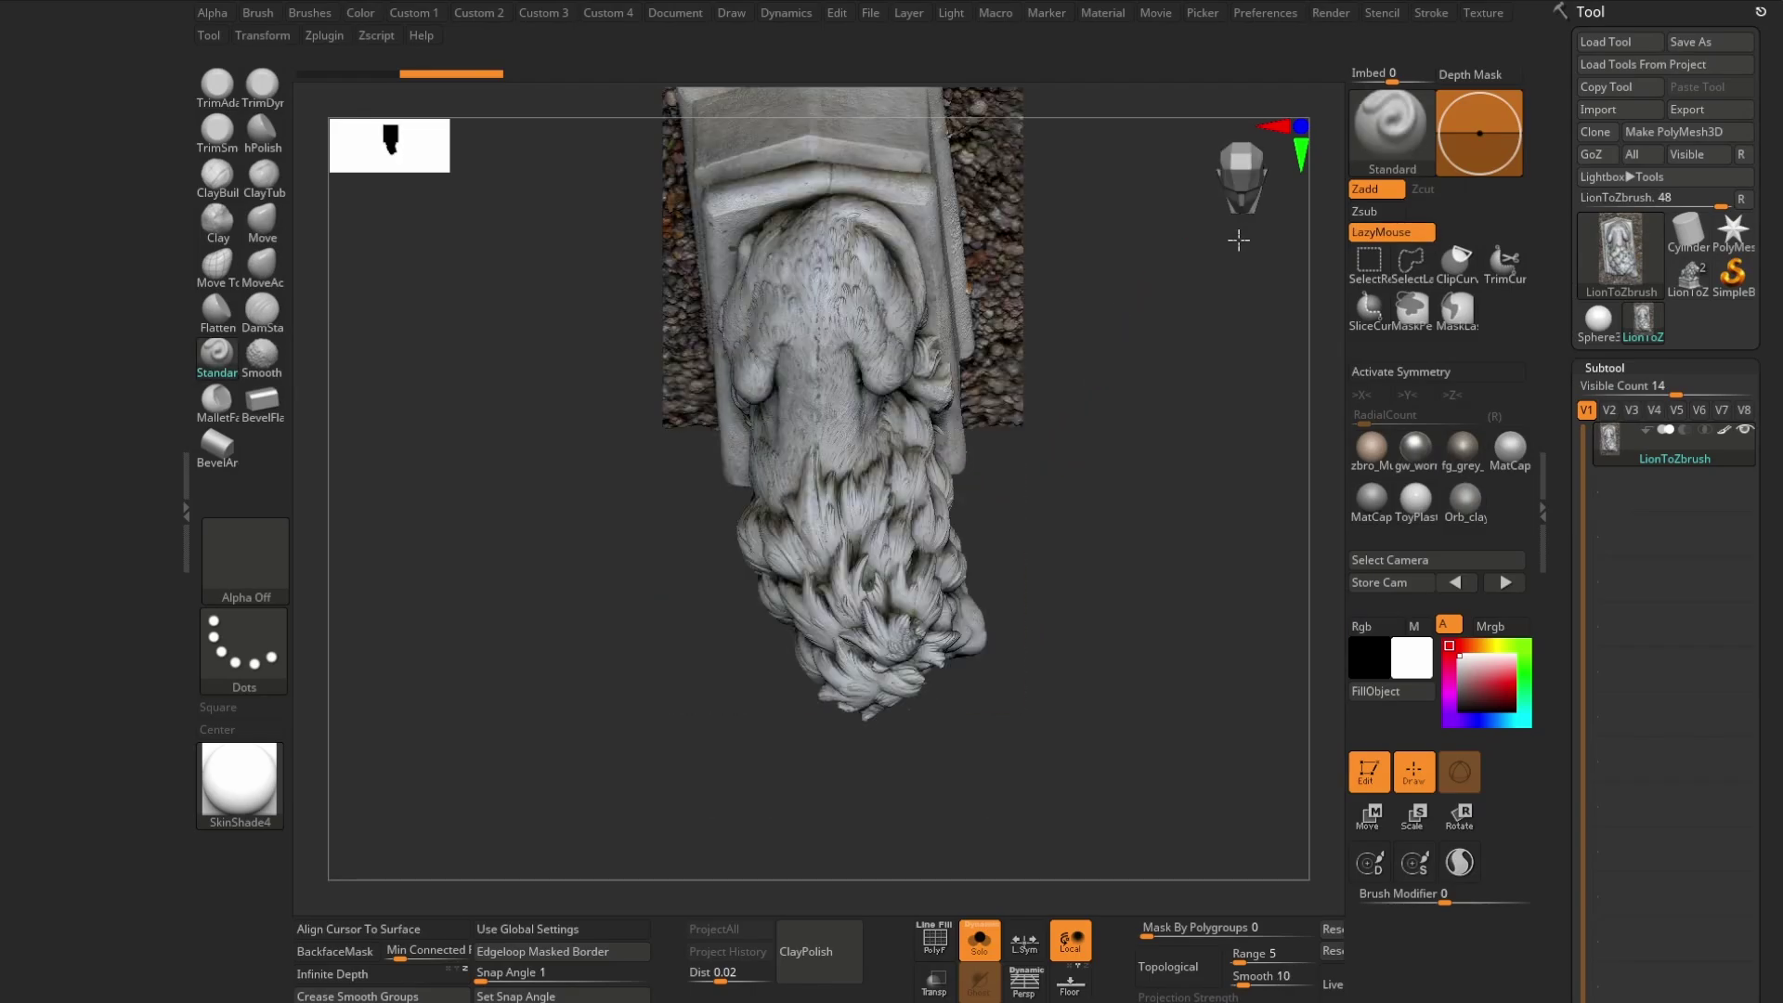
click(1242, 224)
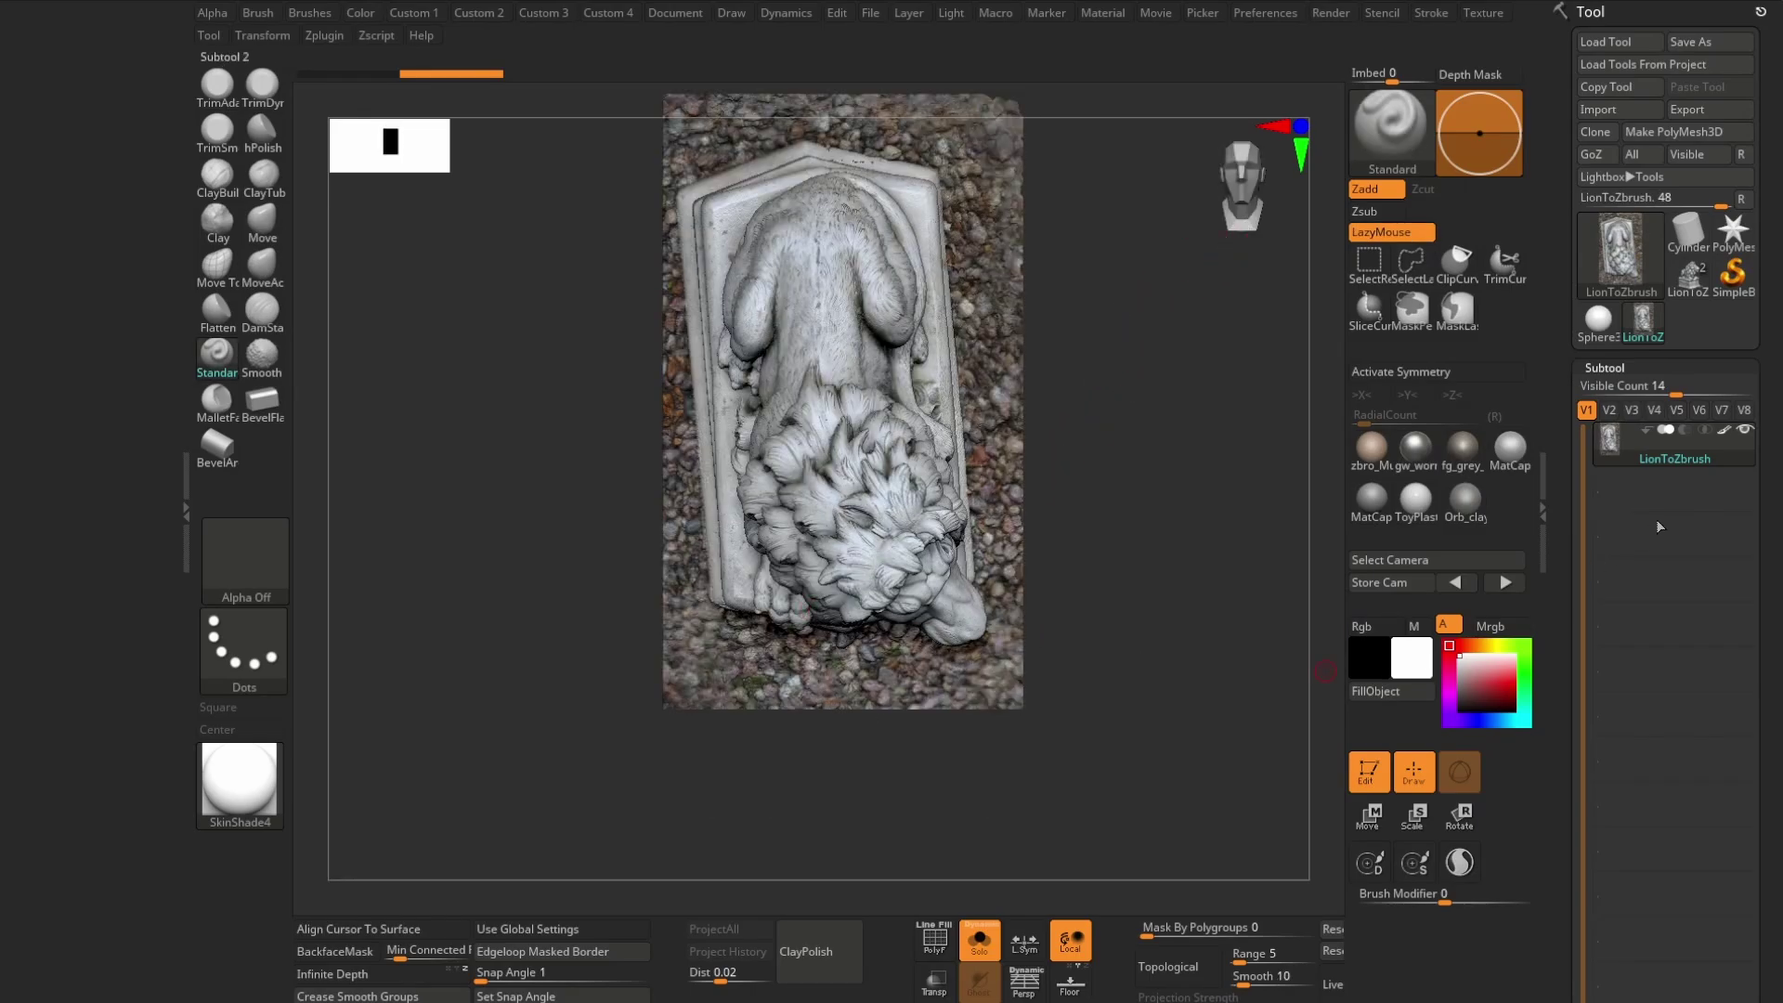
drag(1770, 527, 1754, 227)
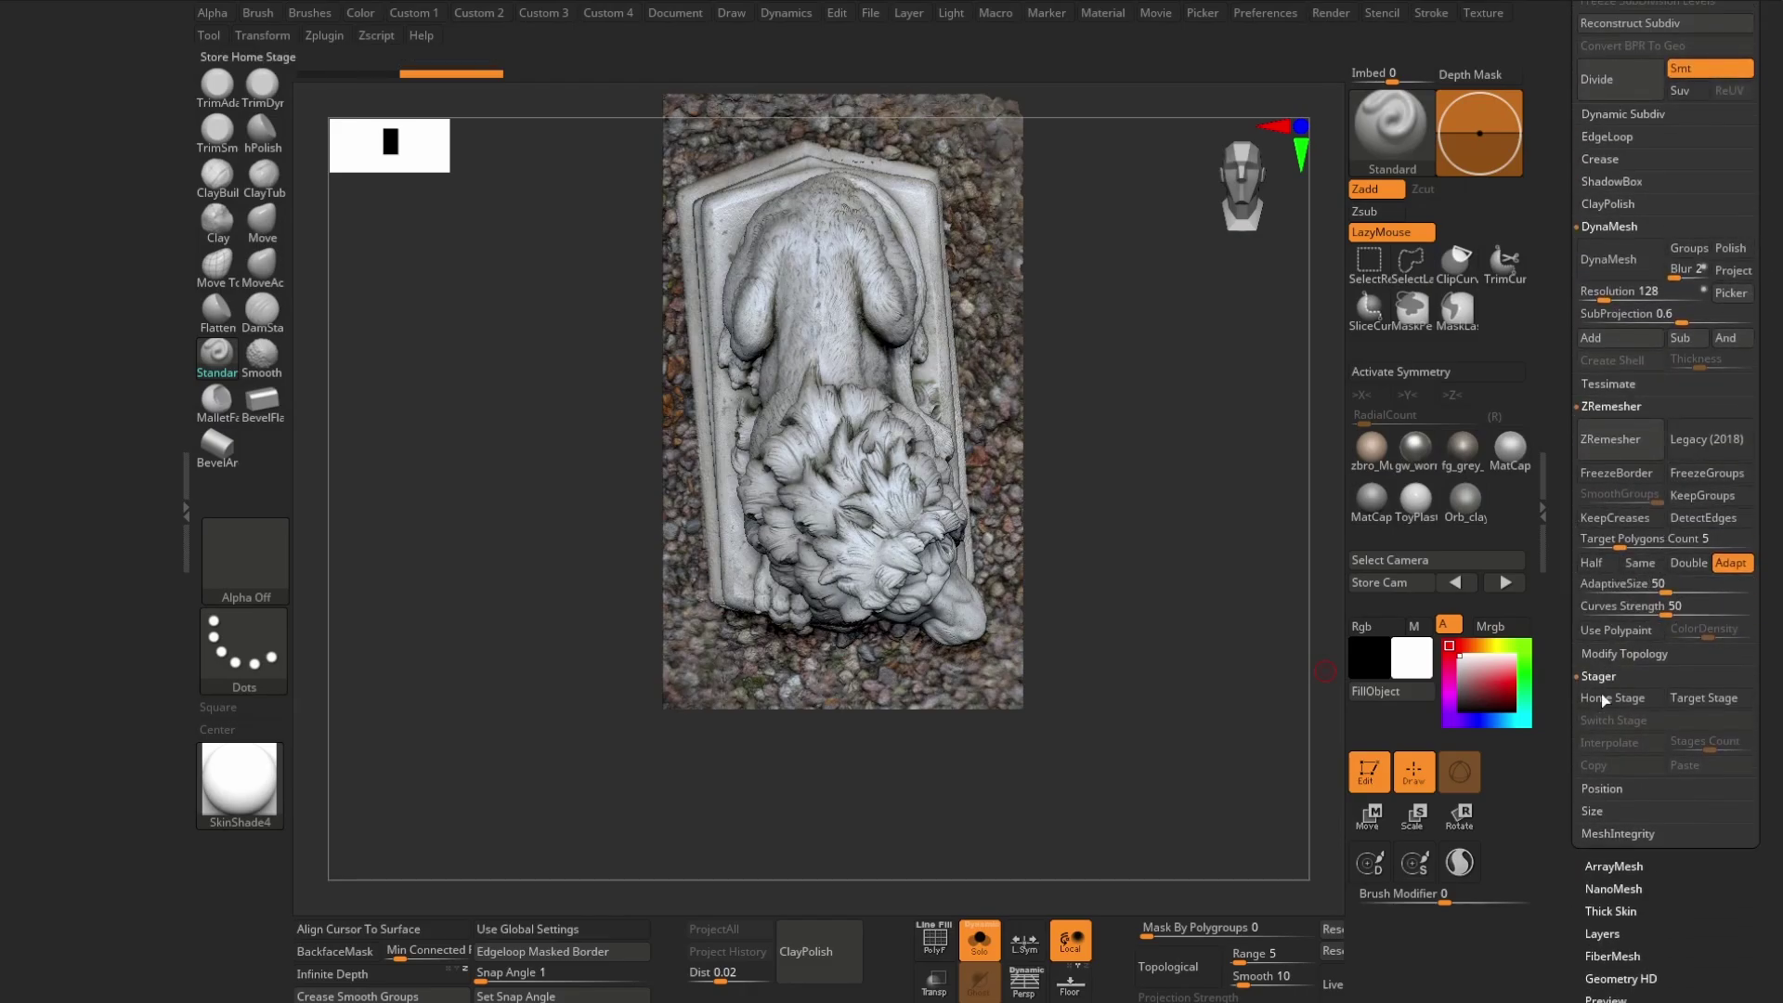
- Rotate the lion slightly with the transform gizmo and move it toward the canvas centre
alt+drag(1137, 445, 1100, 529)
key(w)
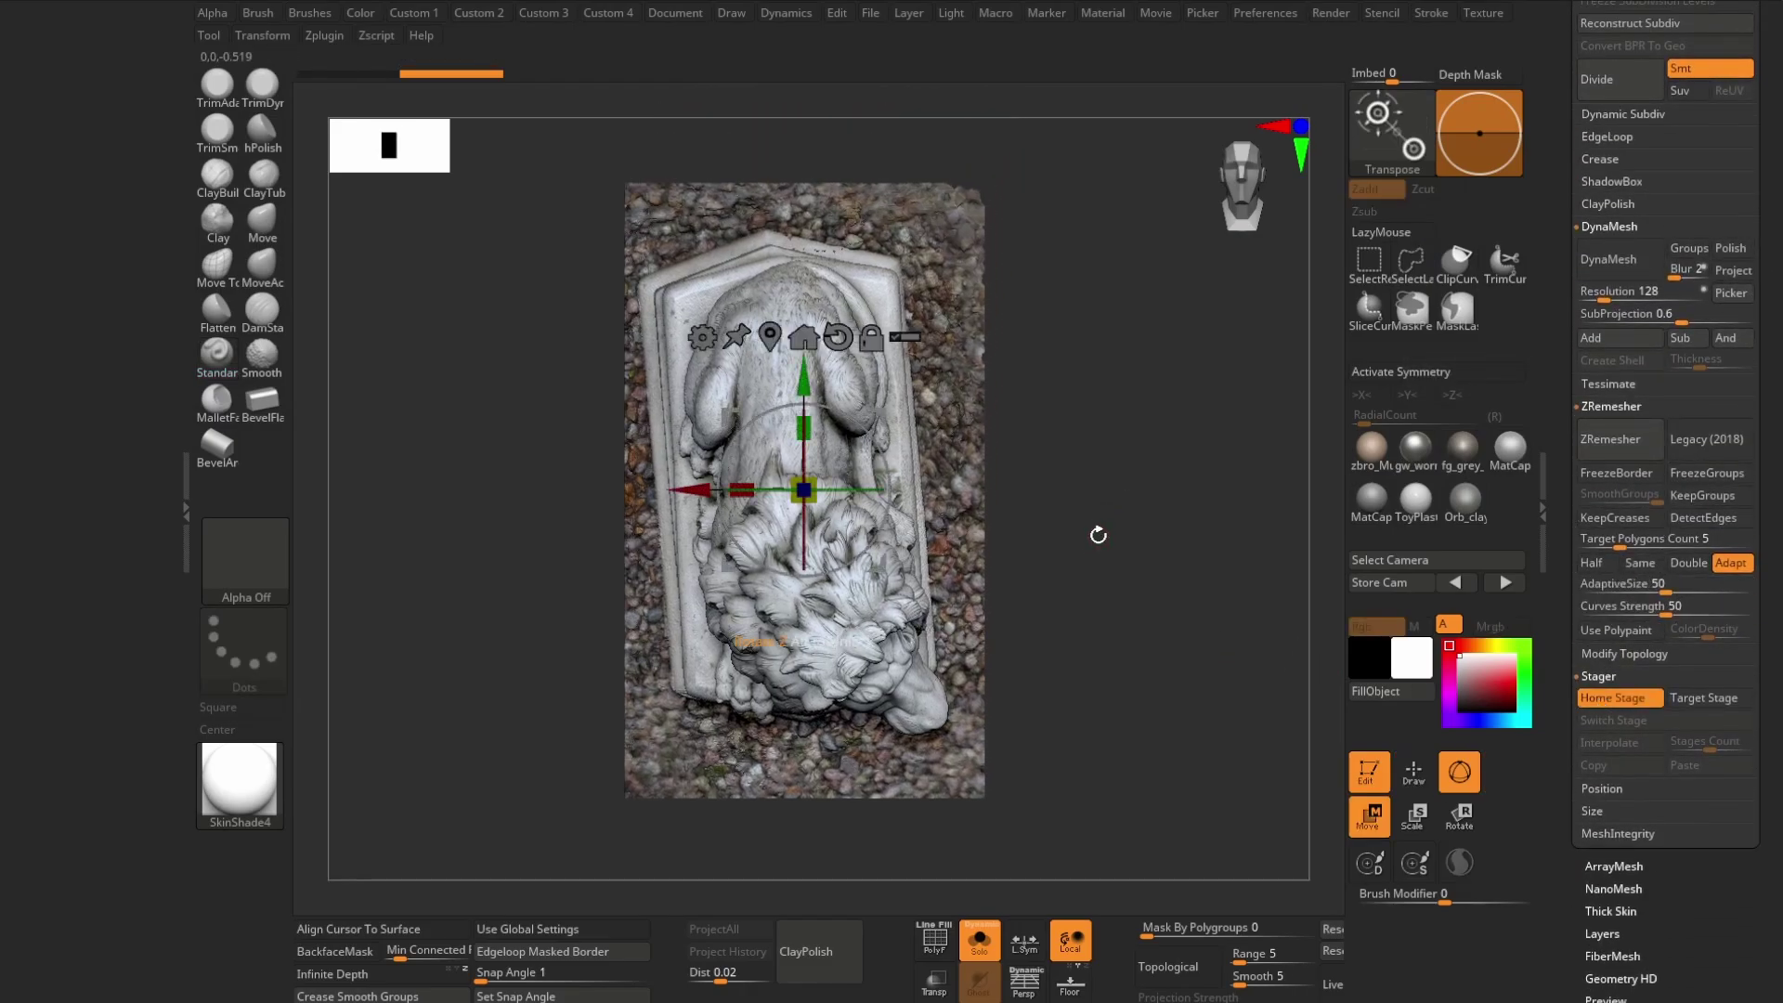
drag(862, 419, 701, 460)
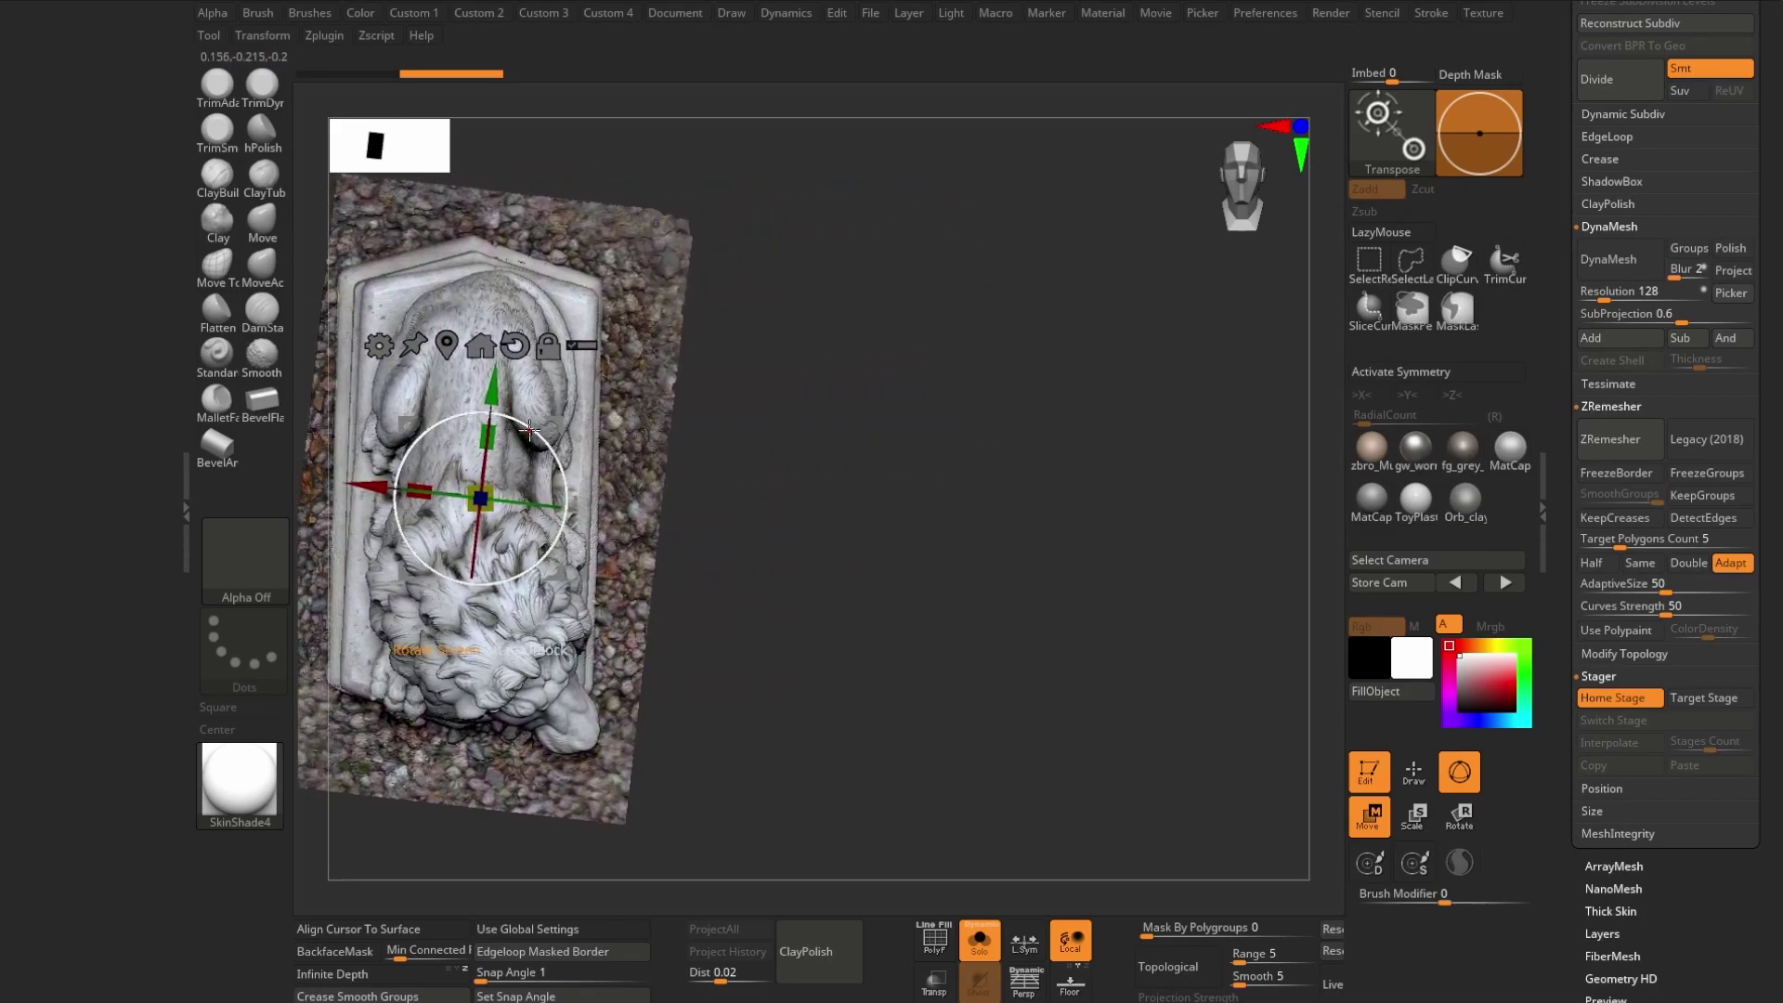
drag(528, 429, 527, 425)
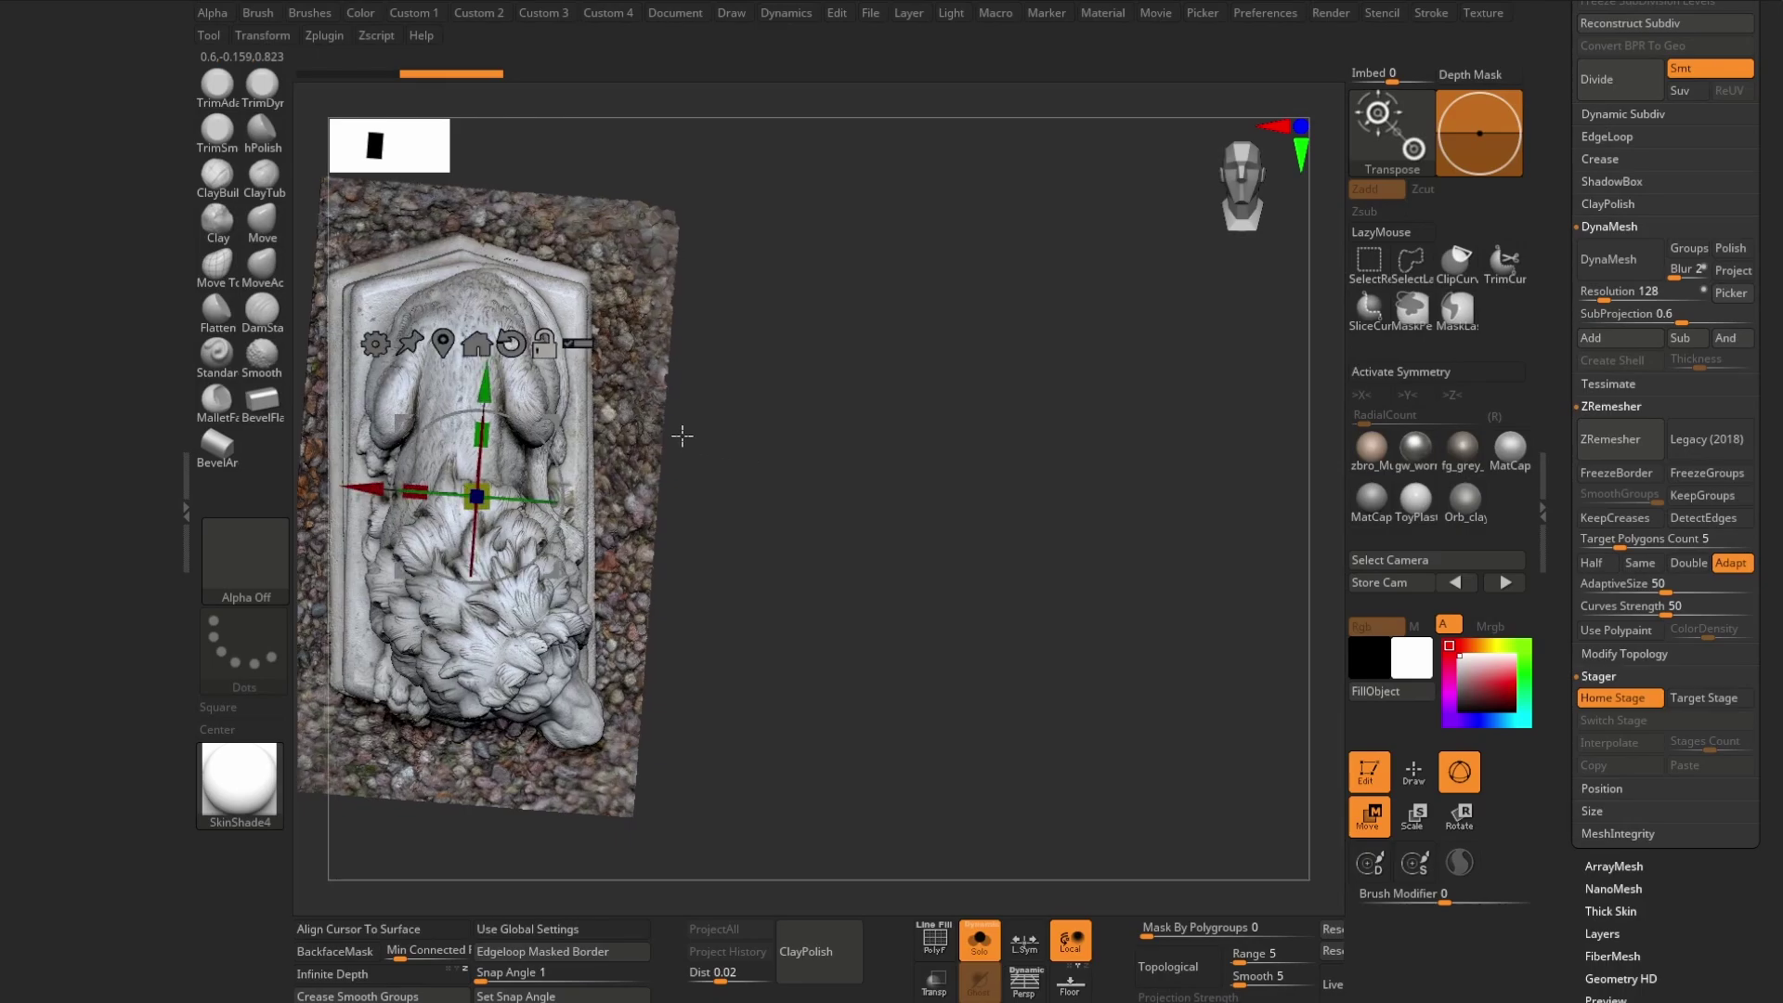
drag(544, 429, 531, 442)
alt+right_drag(526, 369, 804, 392)
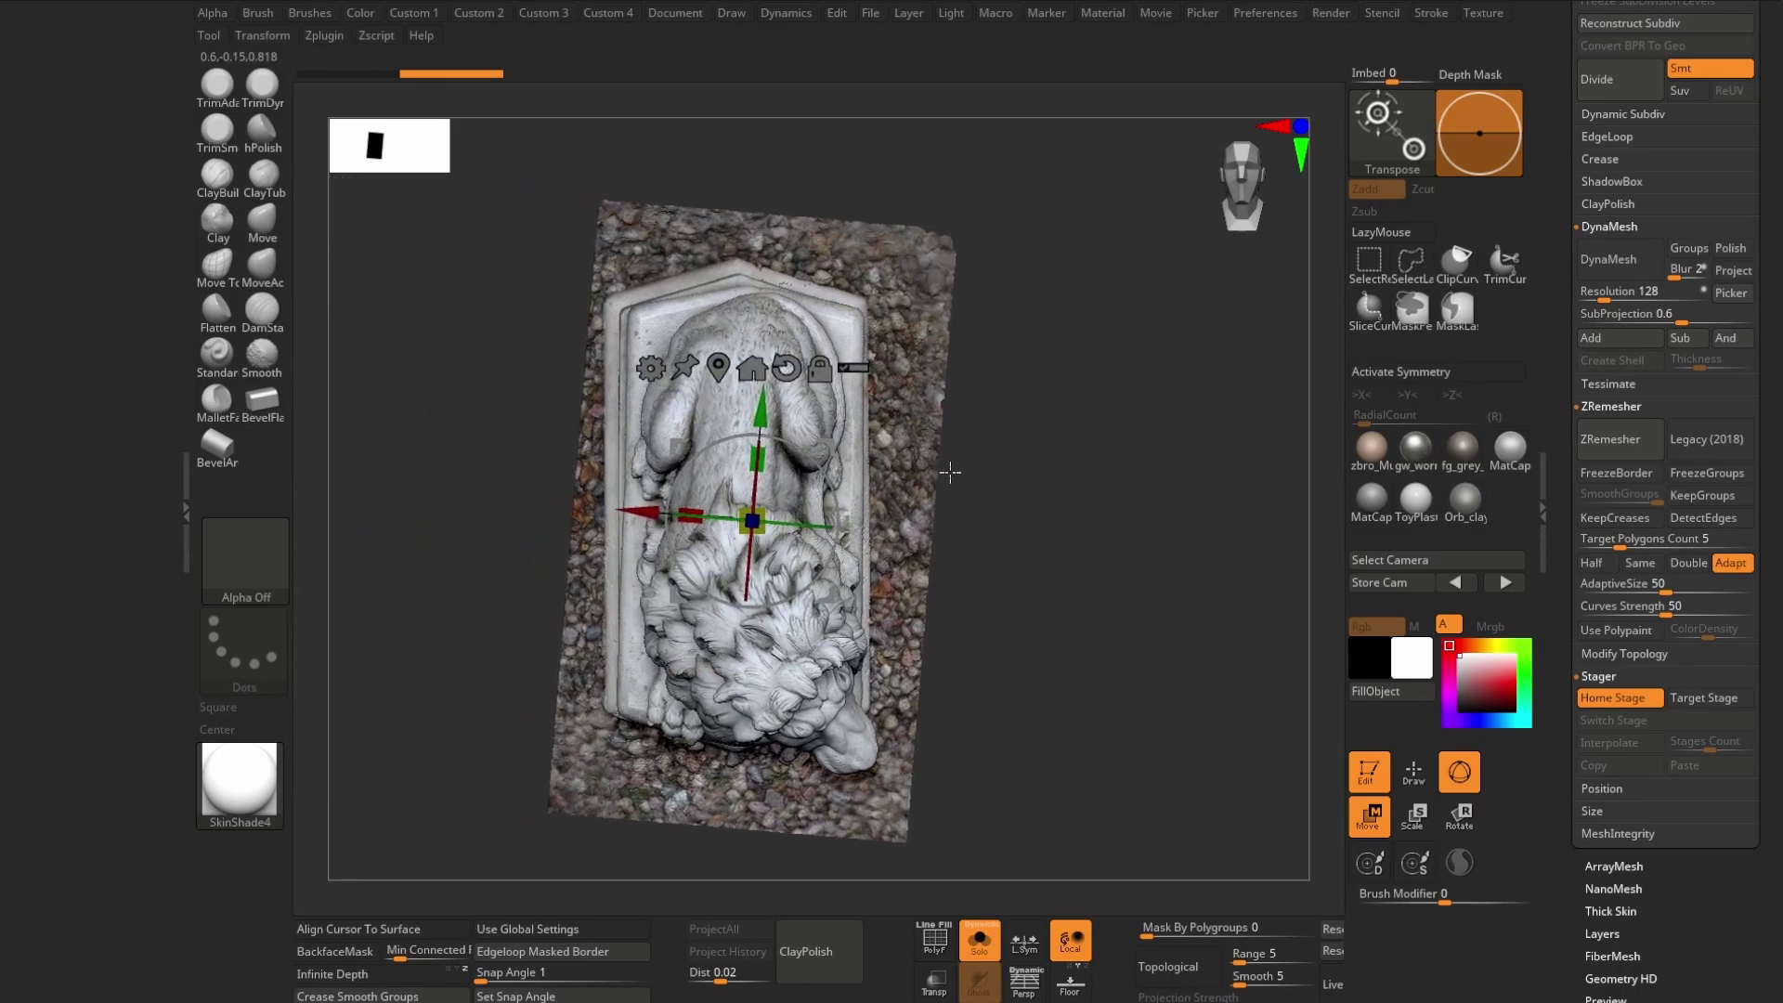
- Reset the gizmo to world axes and rotate the statue -90° so it stands upright
click(798, 373)
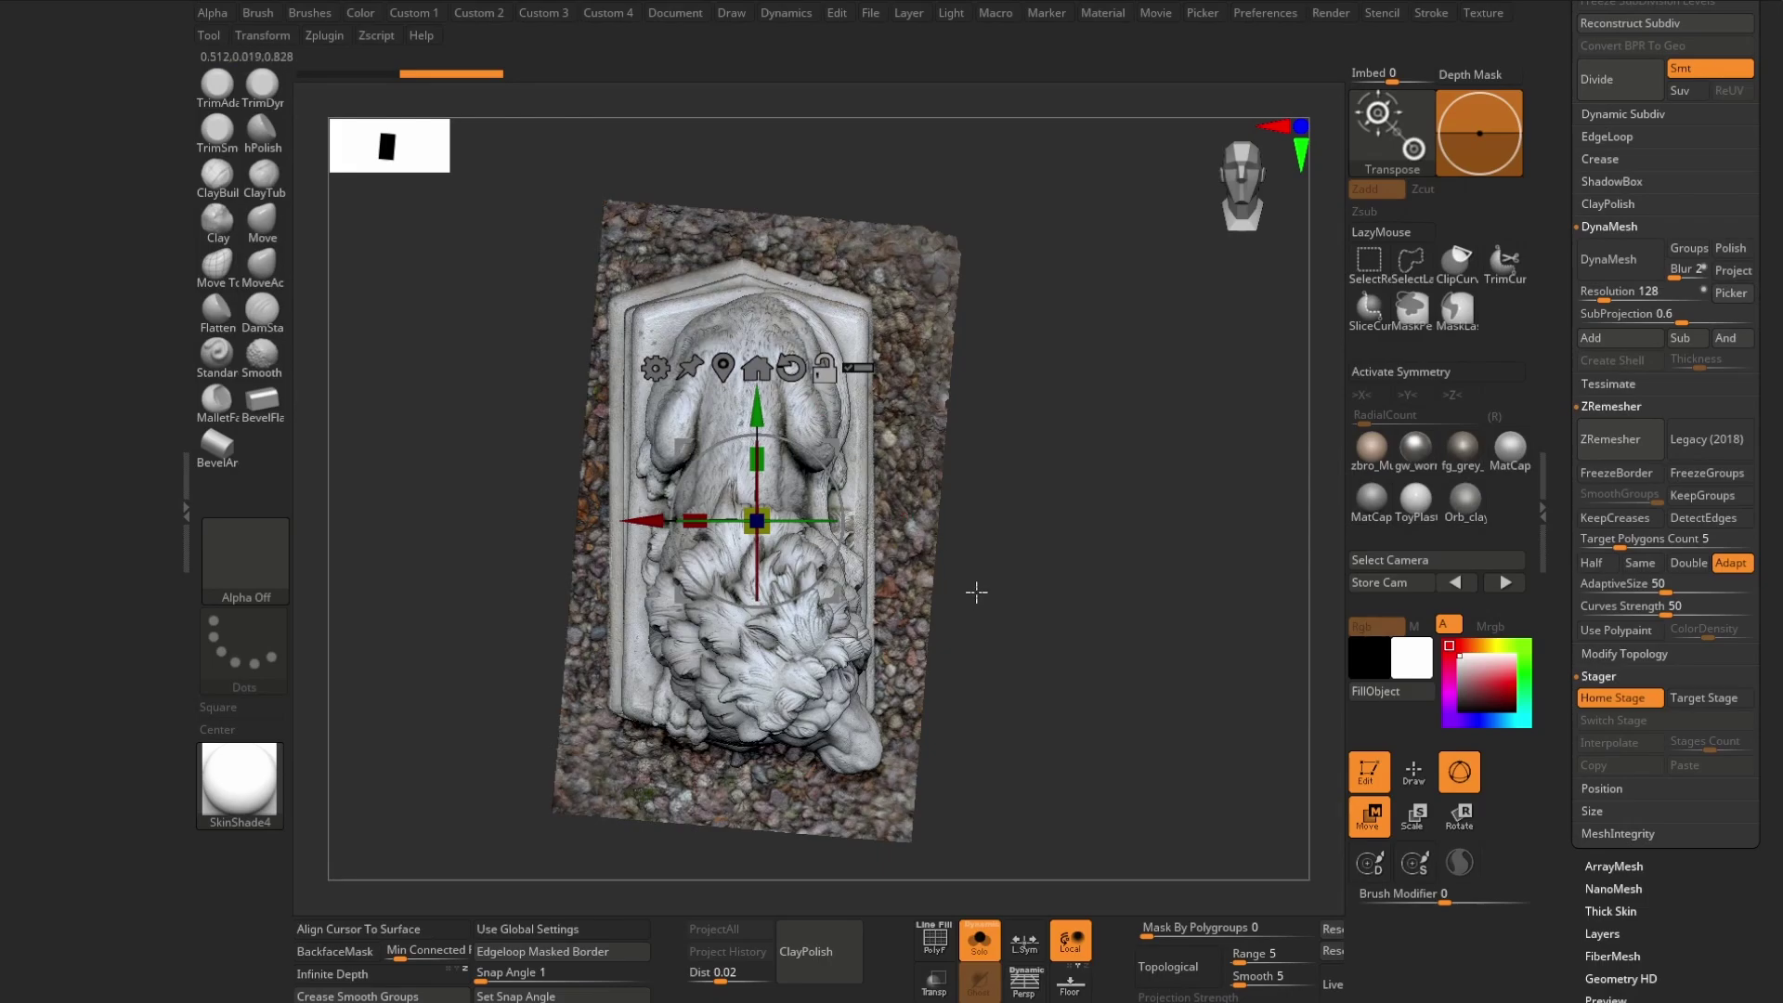
shift+drag(976, 592, 990, 410)
shift+drag(1003, 512, 1010, 537)
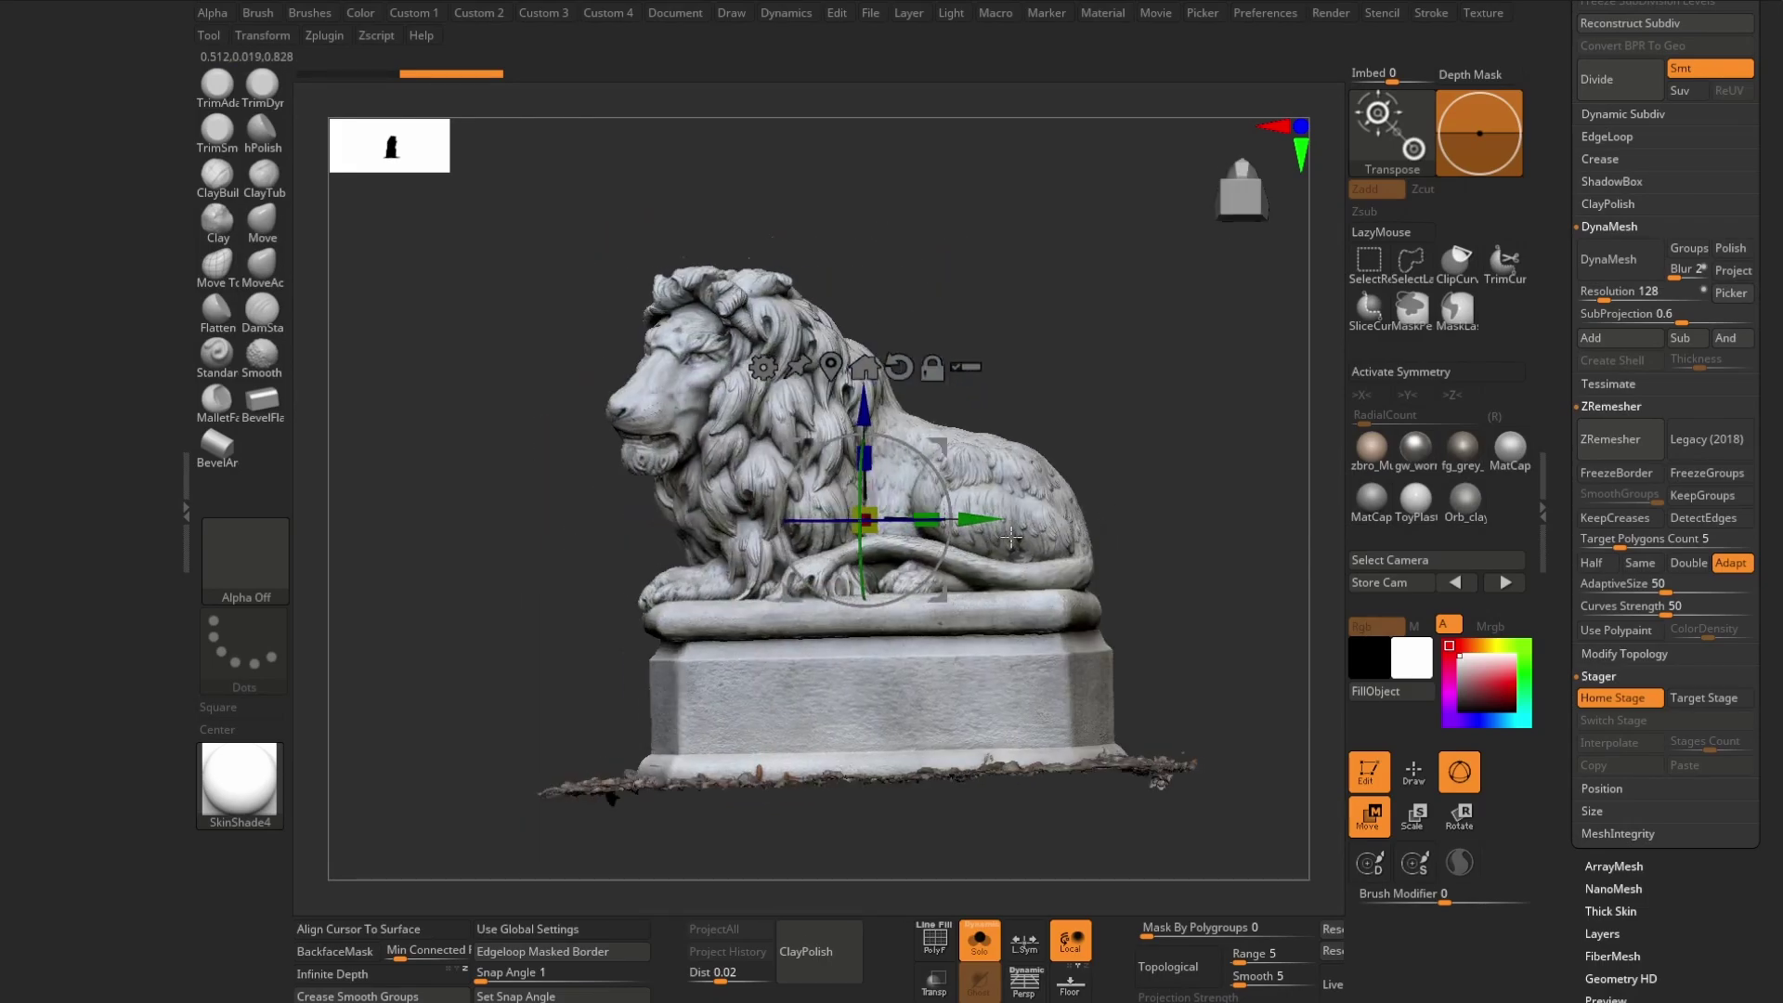
mouse_move(1152, 452)
mouse_down()
mouse_move(1142, 423)
mouse_move(1127, 482)
mouse_up()
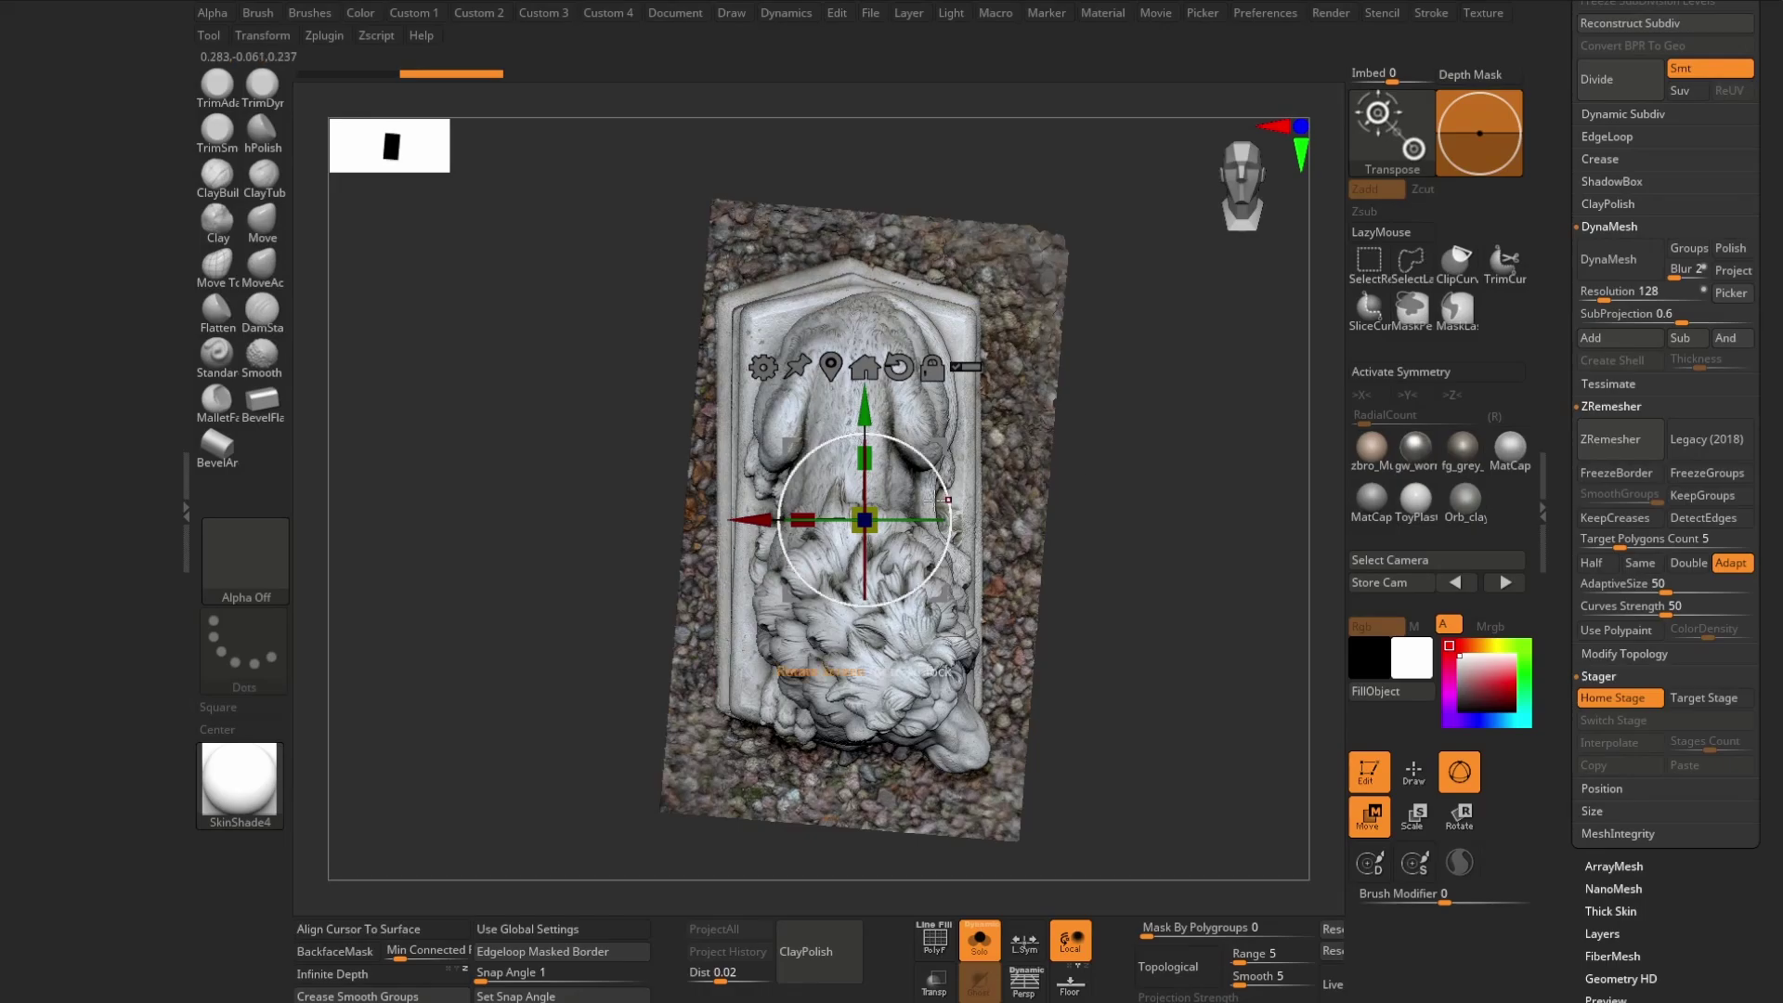
drag(864, 482, 864, 349)
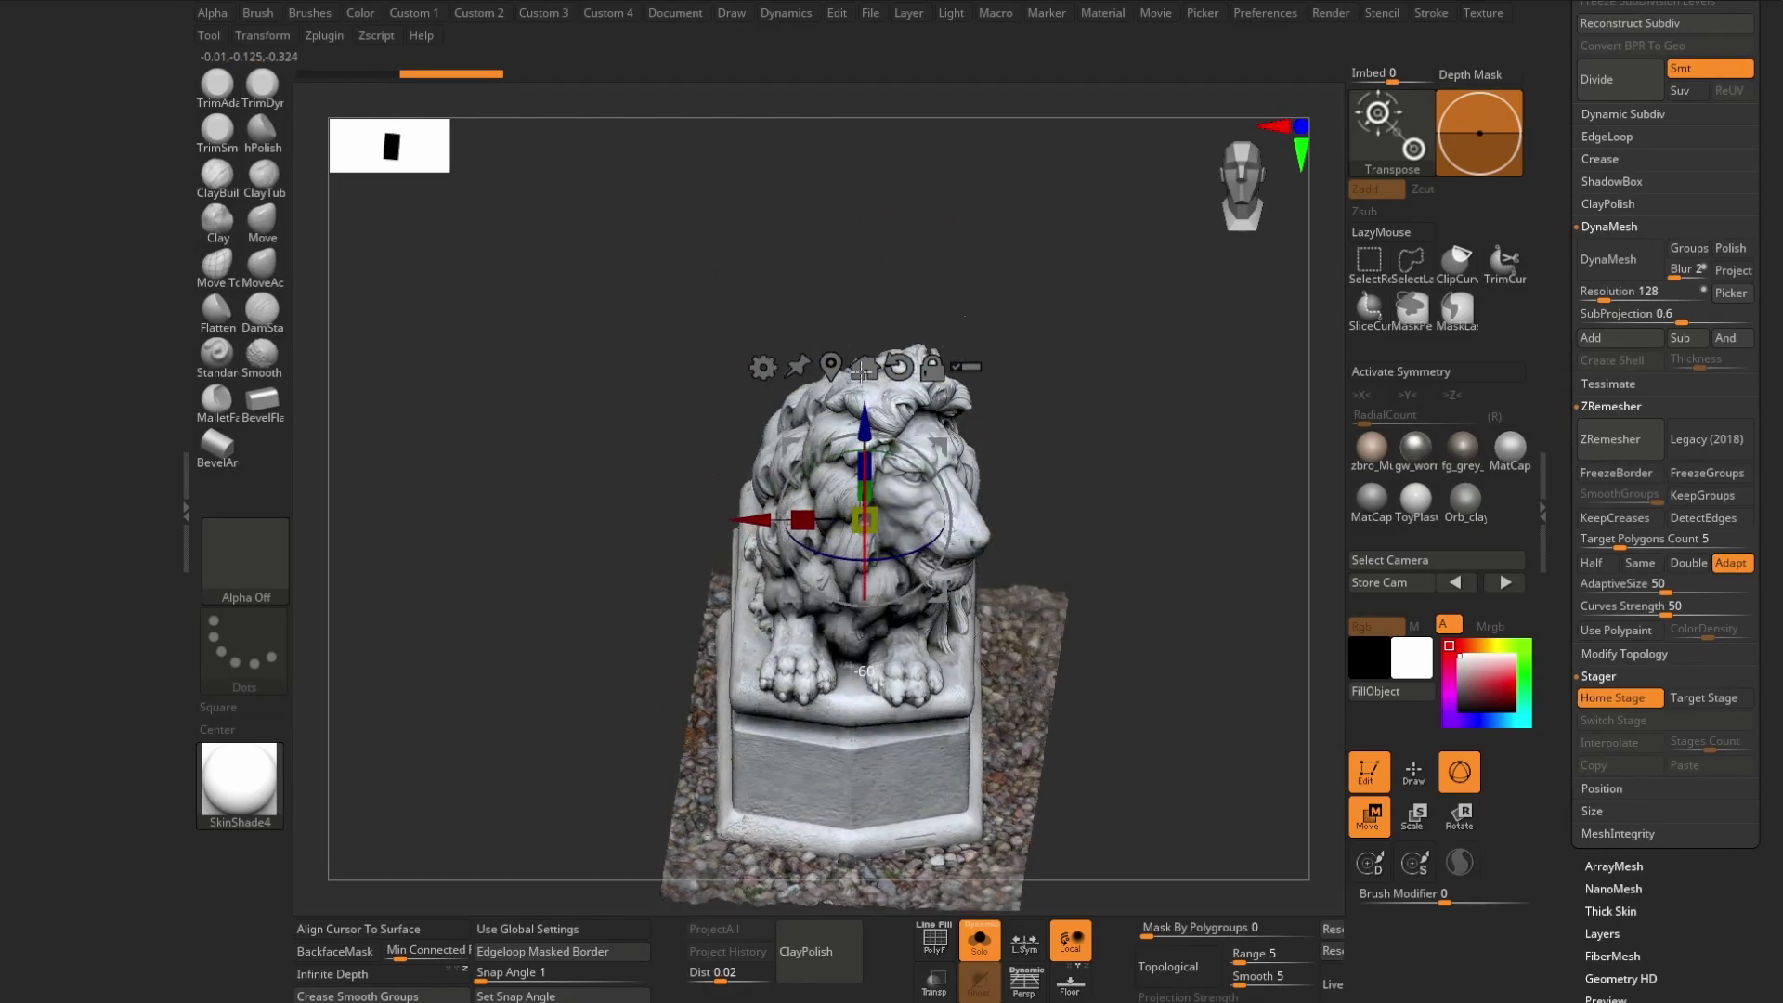
drag(1127, 551, 1136, 648)
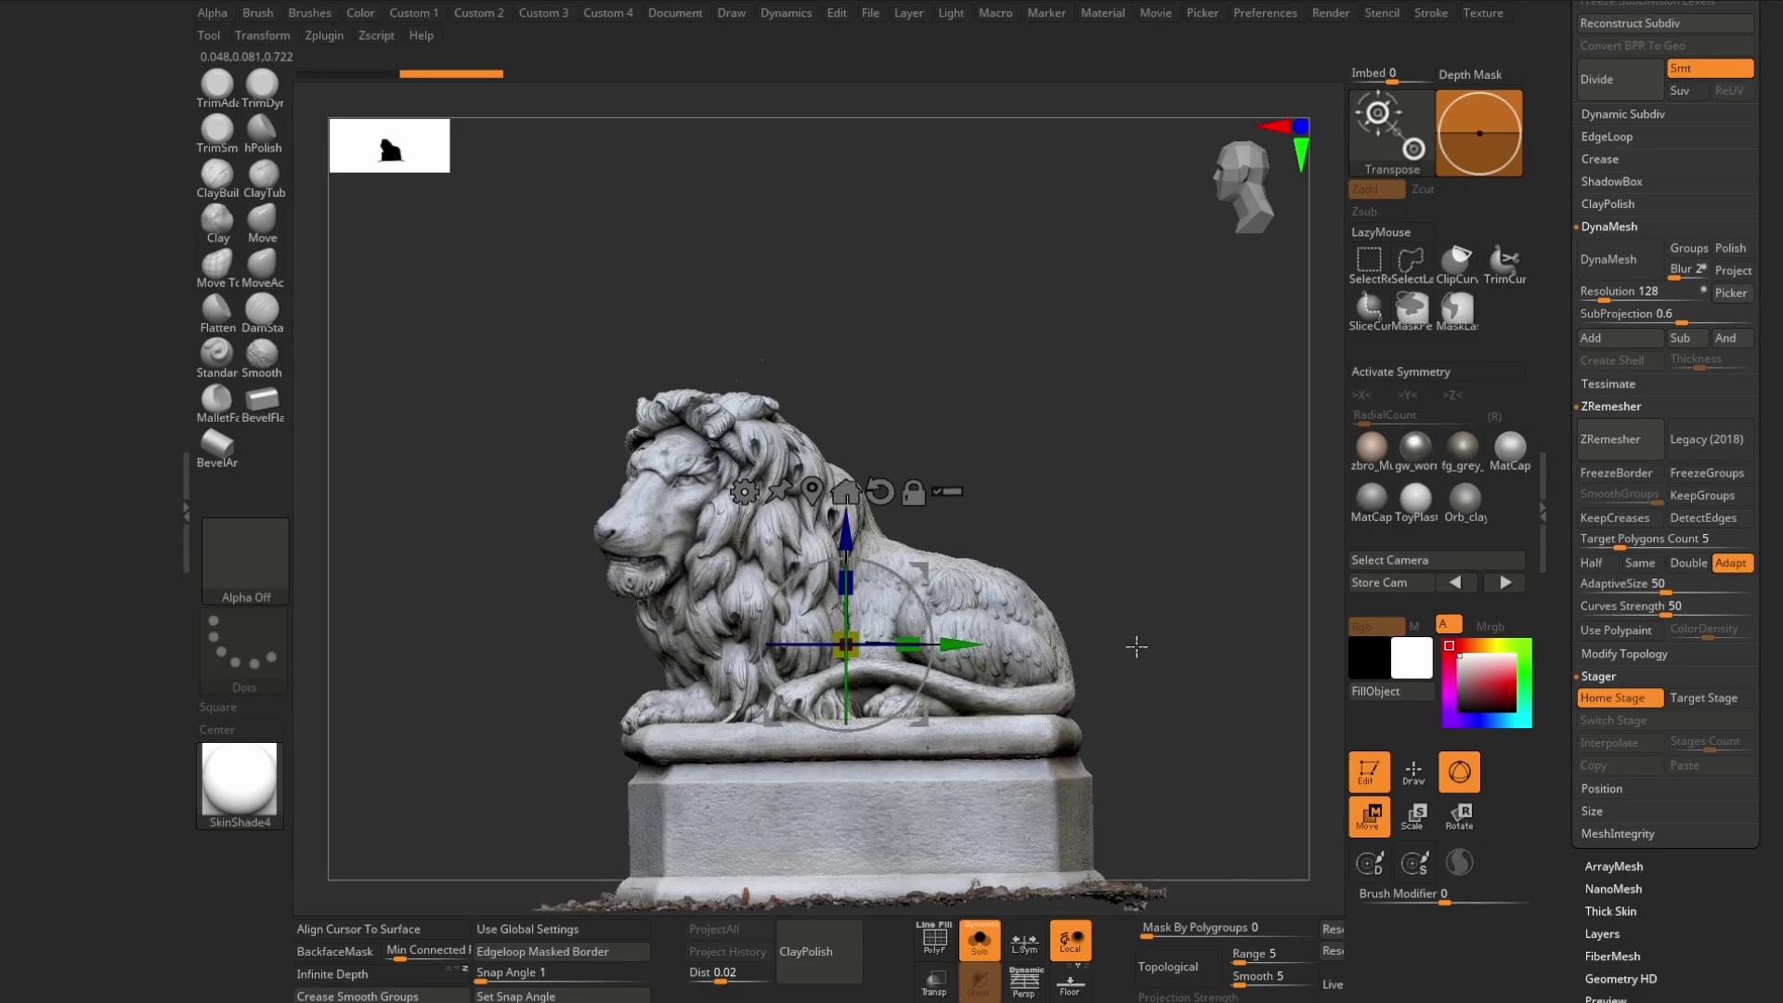
drag(934, 592, 926, 590)
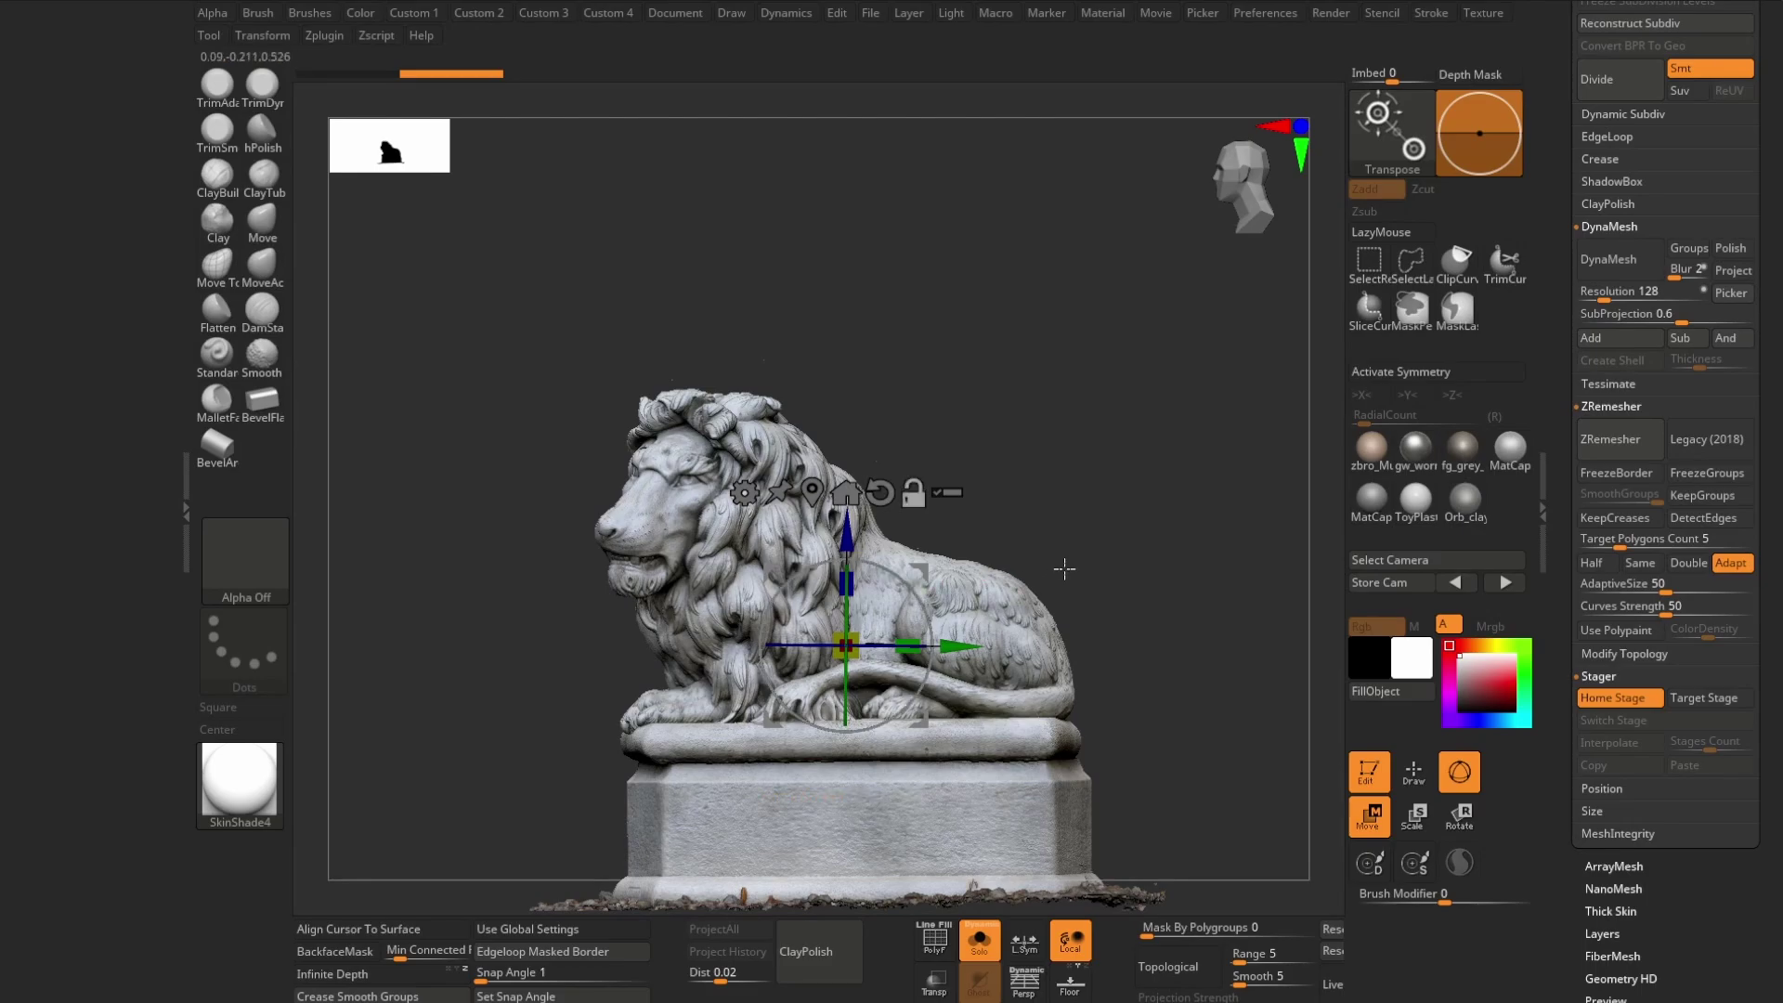
key(ctrl+z)
- Frame the lion head-on and store its upright pose as the Target Stage
alt+drag(1079, 595, 1093, 419)
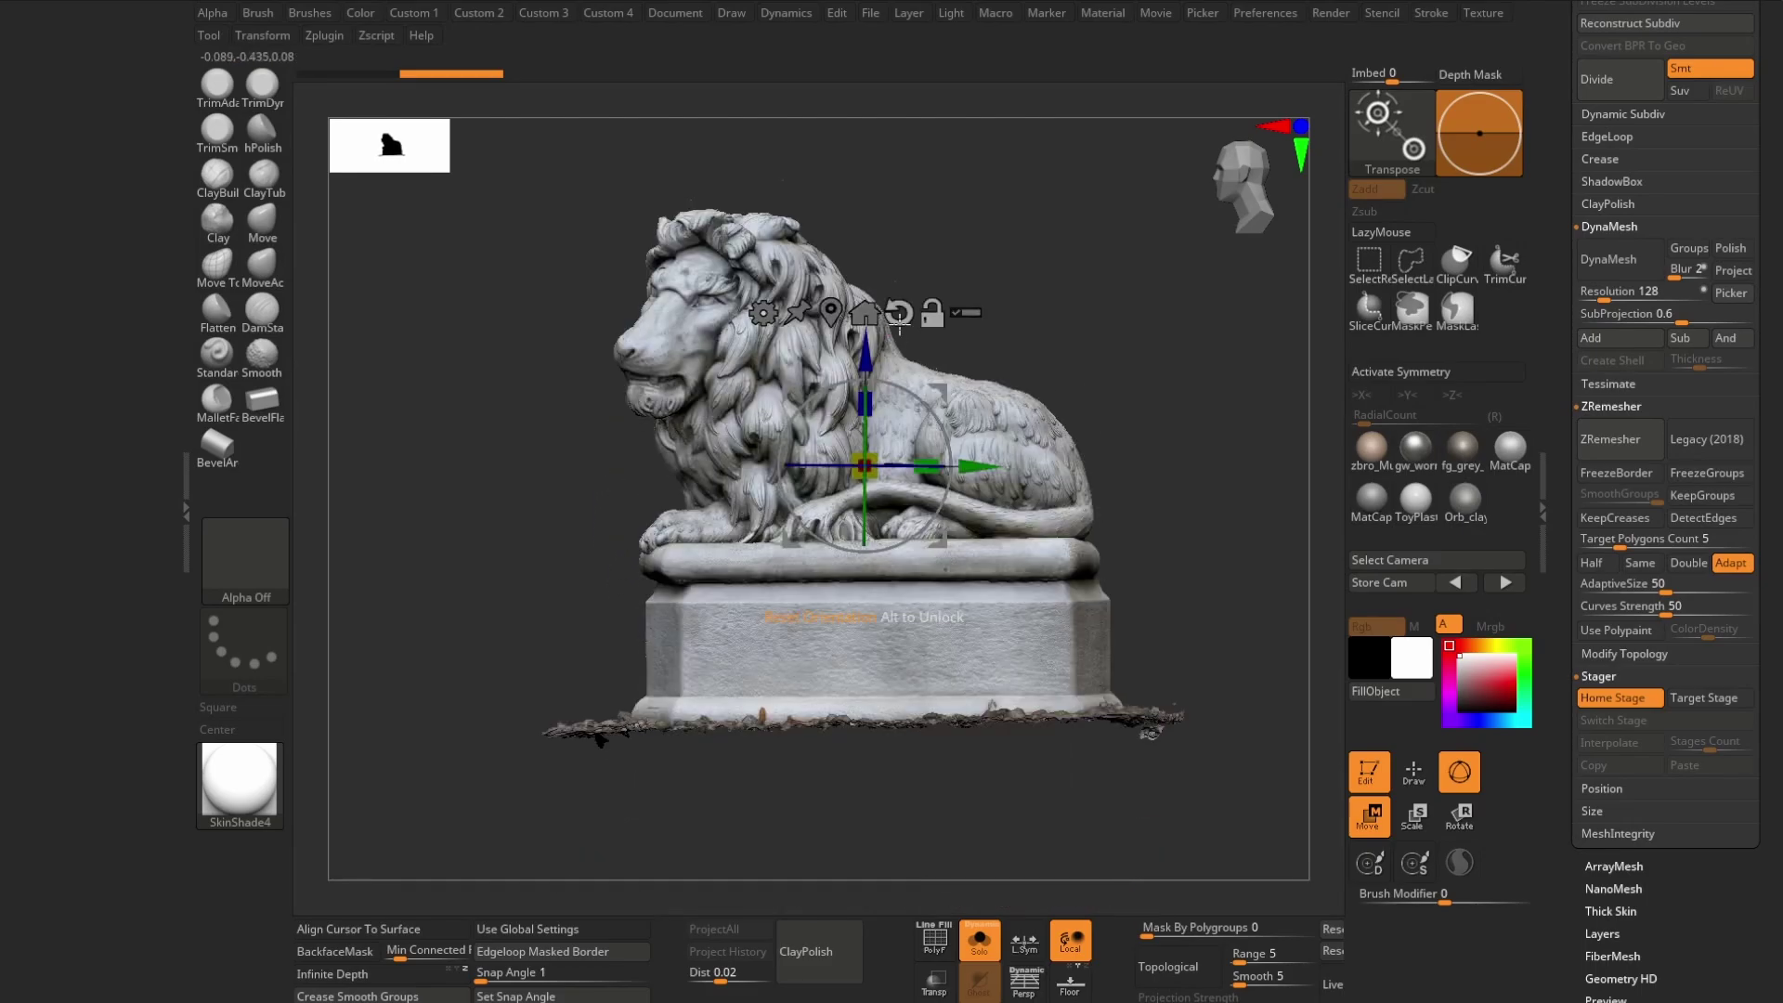
drag(1036, 699, 1432, 695)
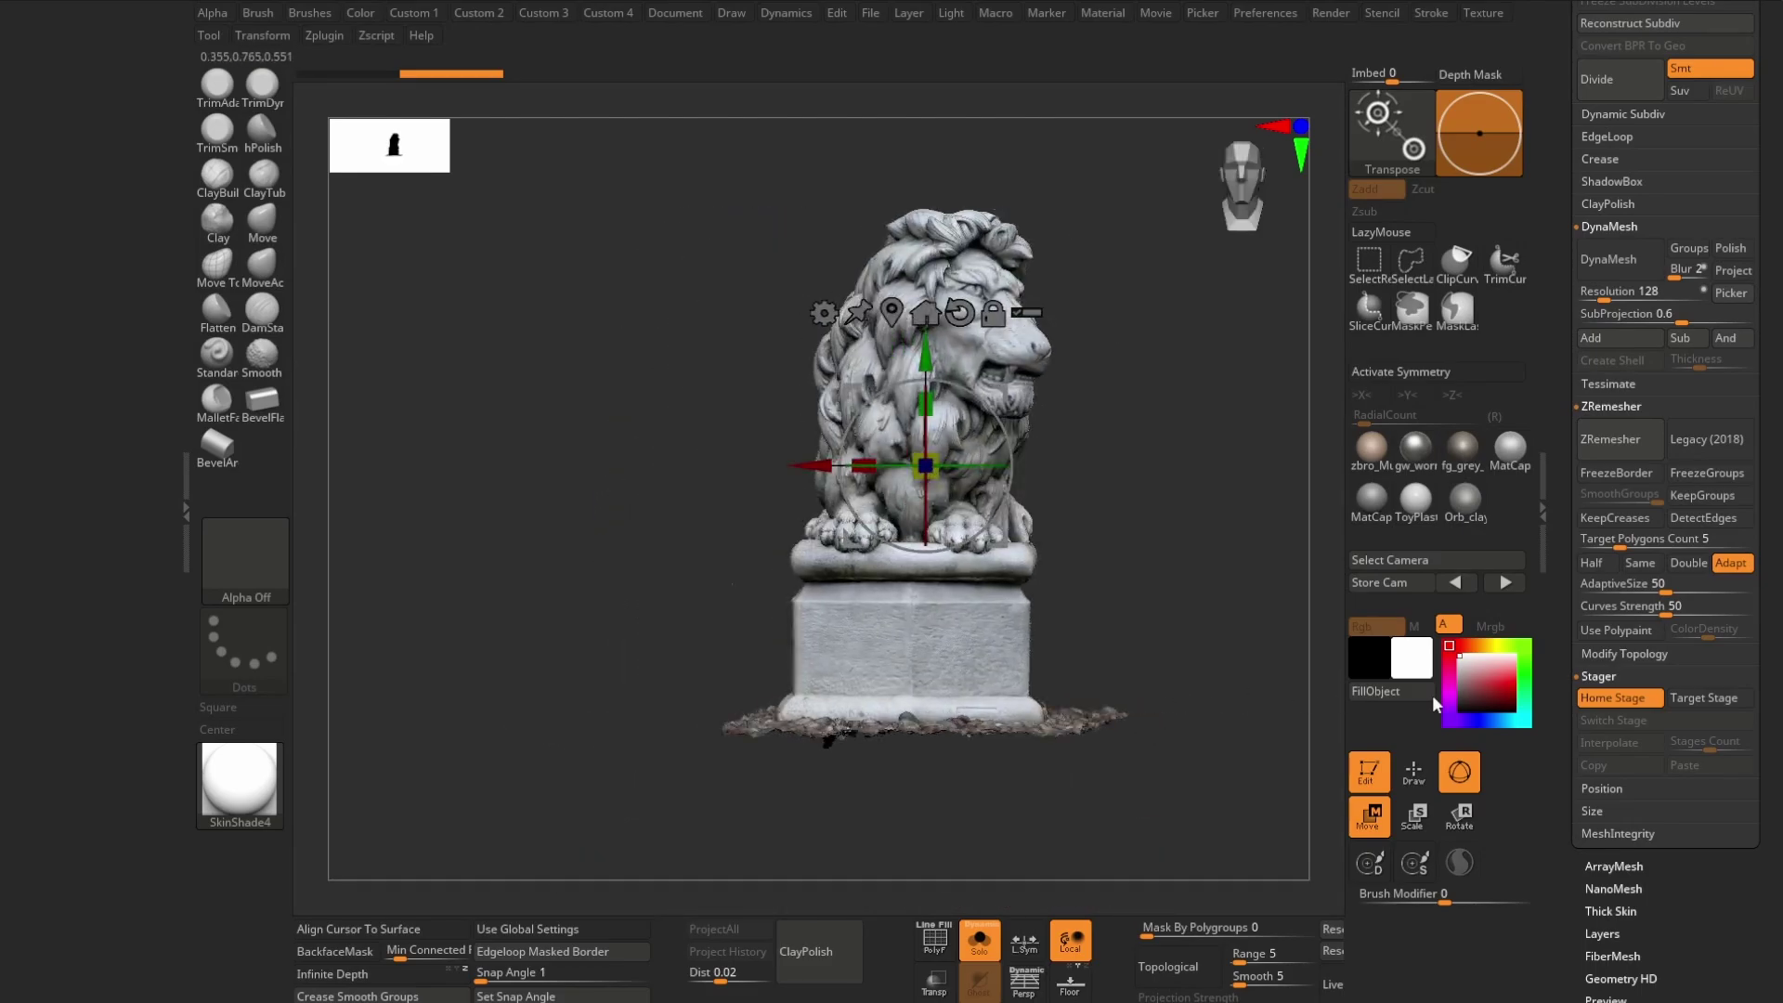
click(1723, 709)
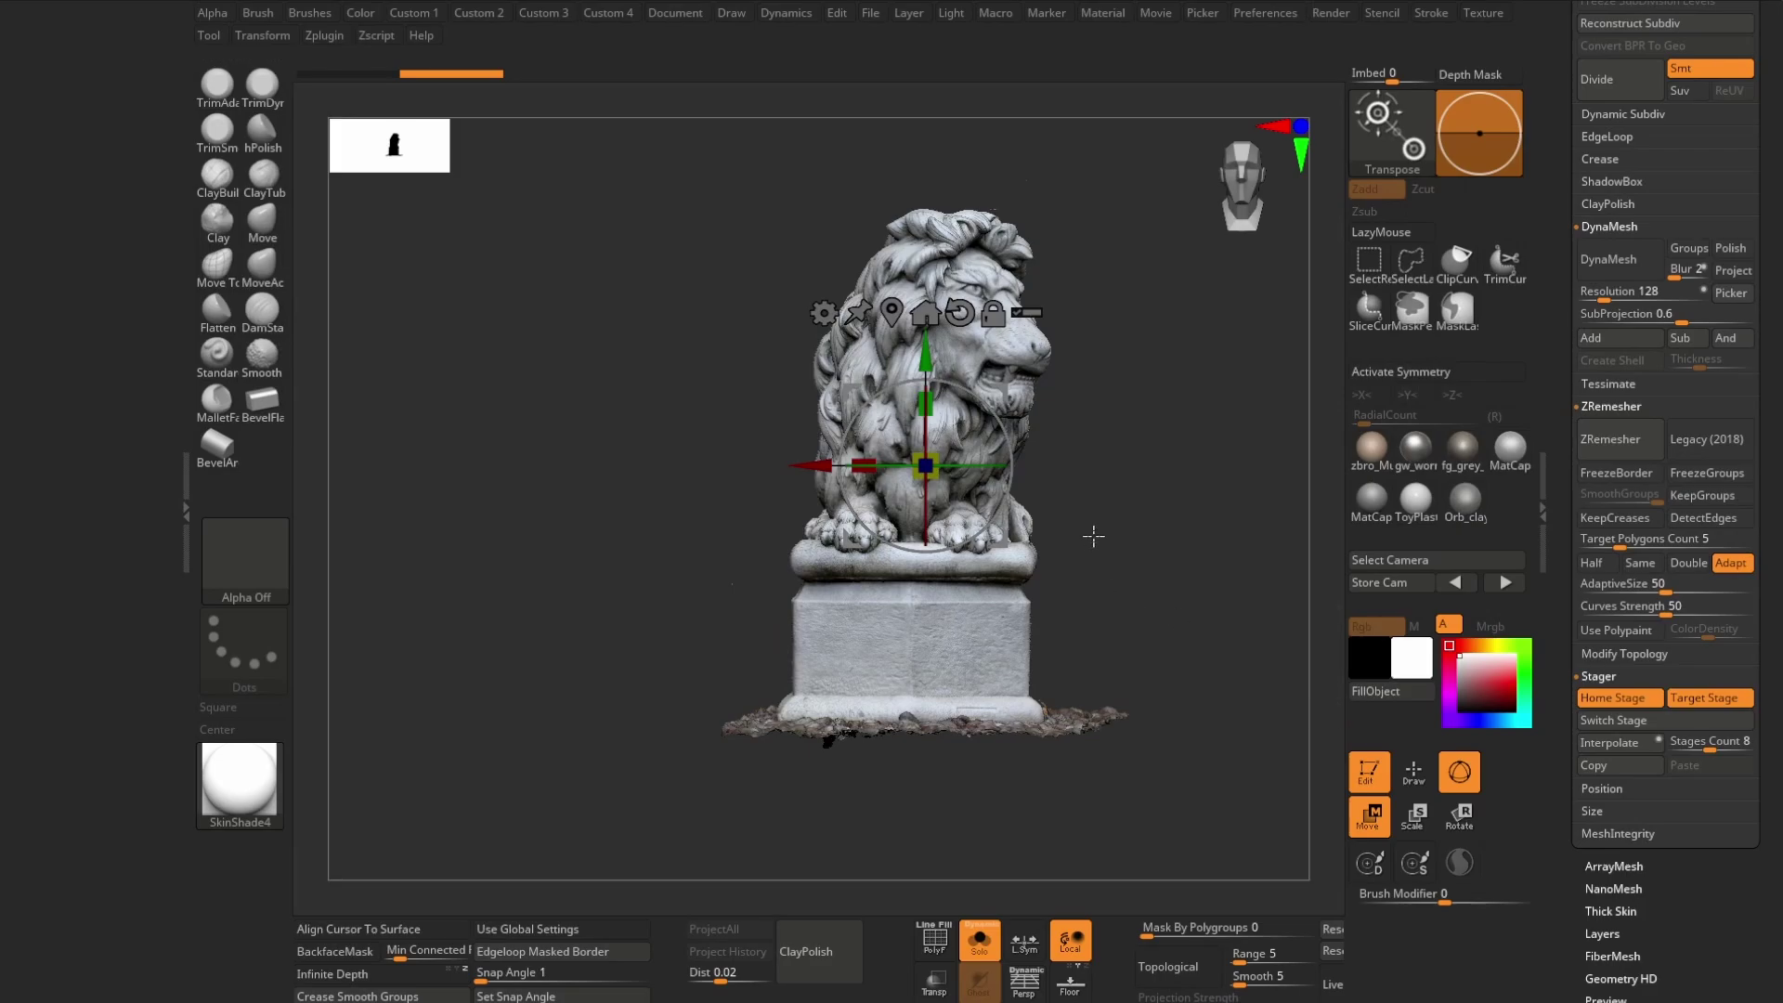
mouse_move(1112, 581)
mouse_down()
mouse_move(995, 514)
mouse_move(997, 675)
mouse_move(923, 716)
mouse_move(939, 589)
mouse_move(964, 614)
mouse_move(1026, 569)
mouse_up()
key(Tab)
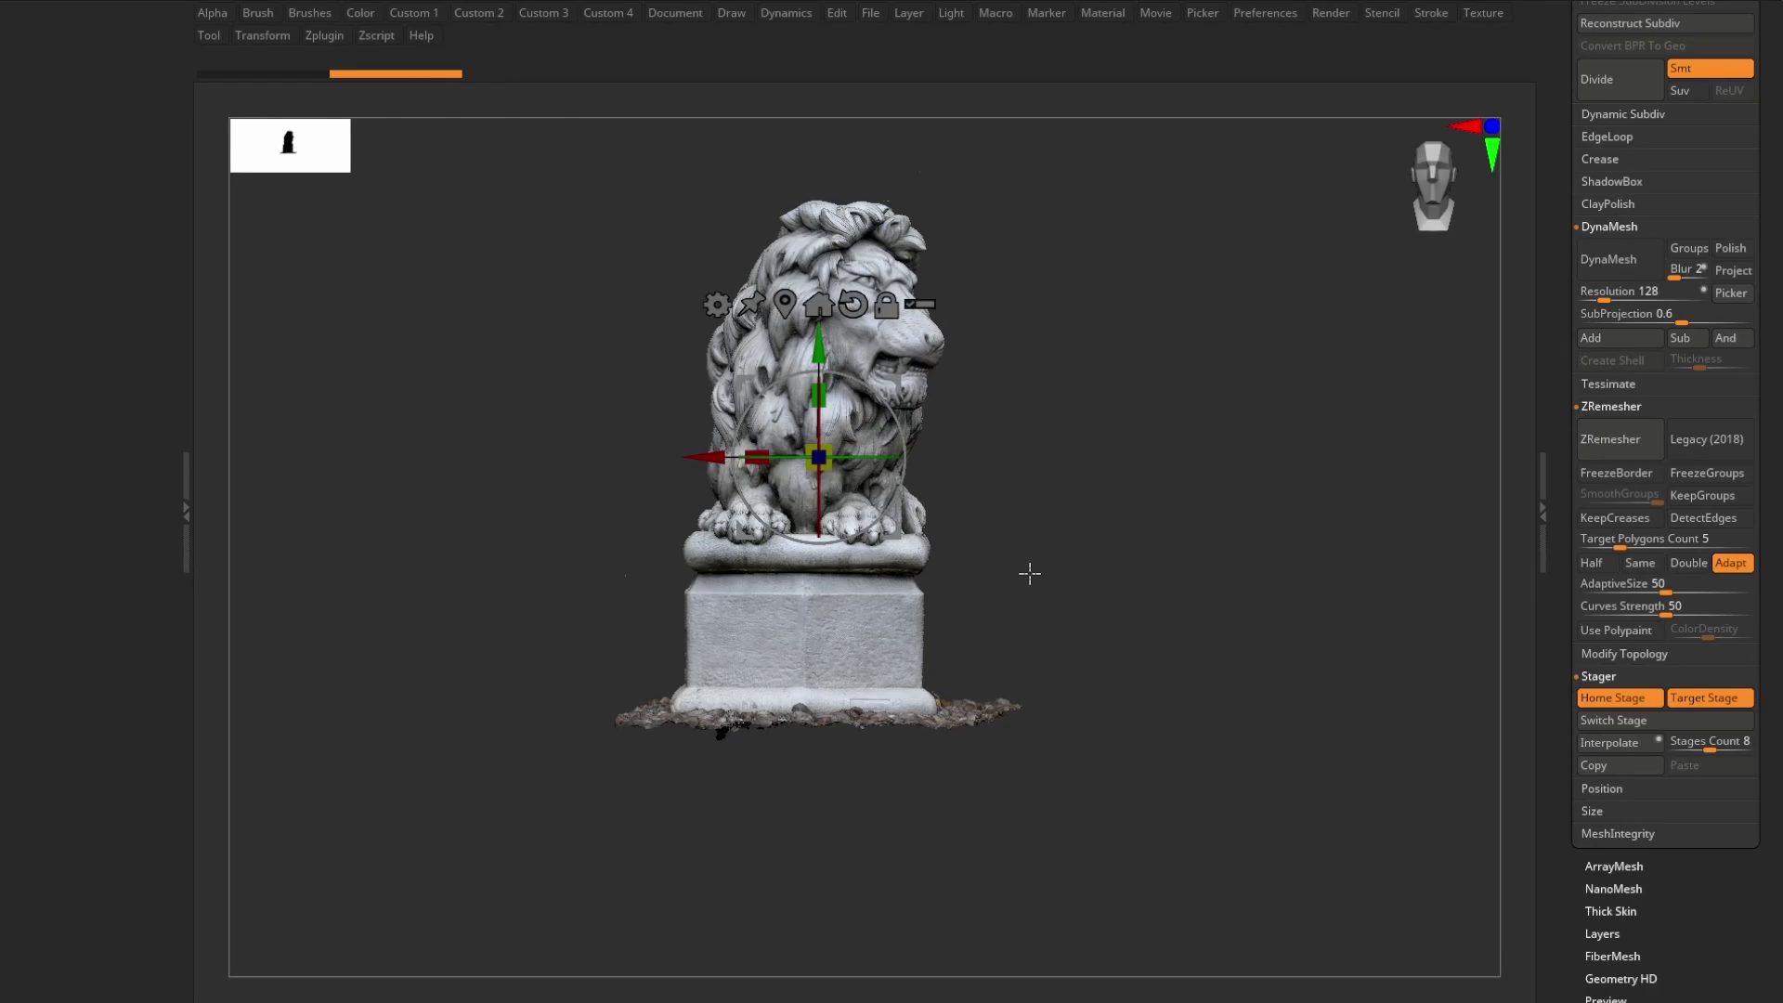
key(Tab)
- Hide the scan debris at the right end of the lion's base with SelectRect boxes
key(q)
drag(1757, 232, 1746, 531)
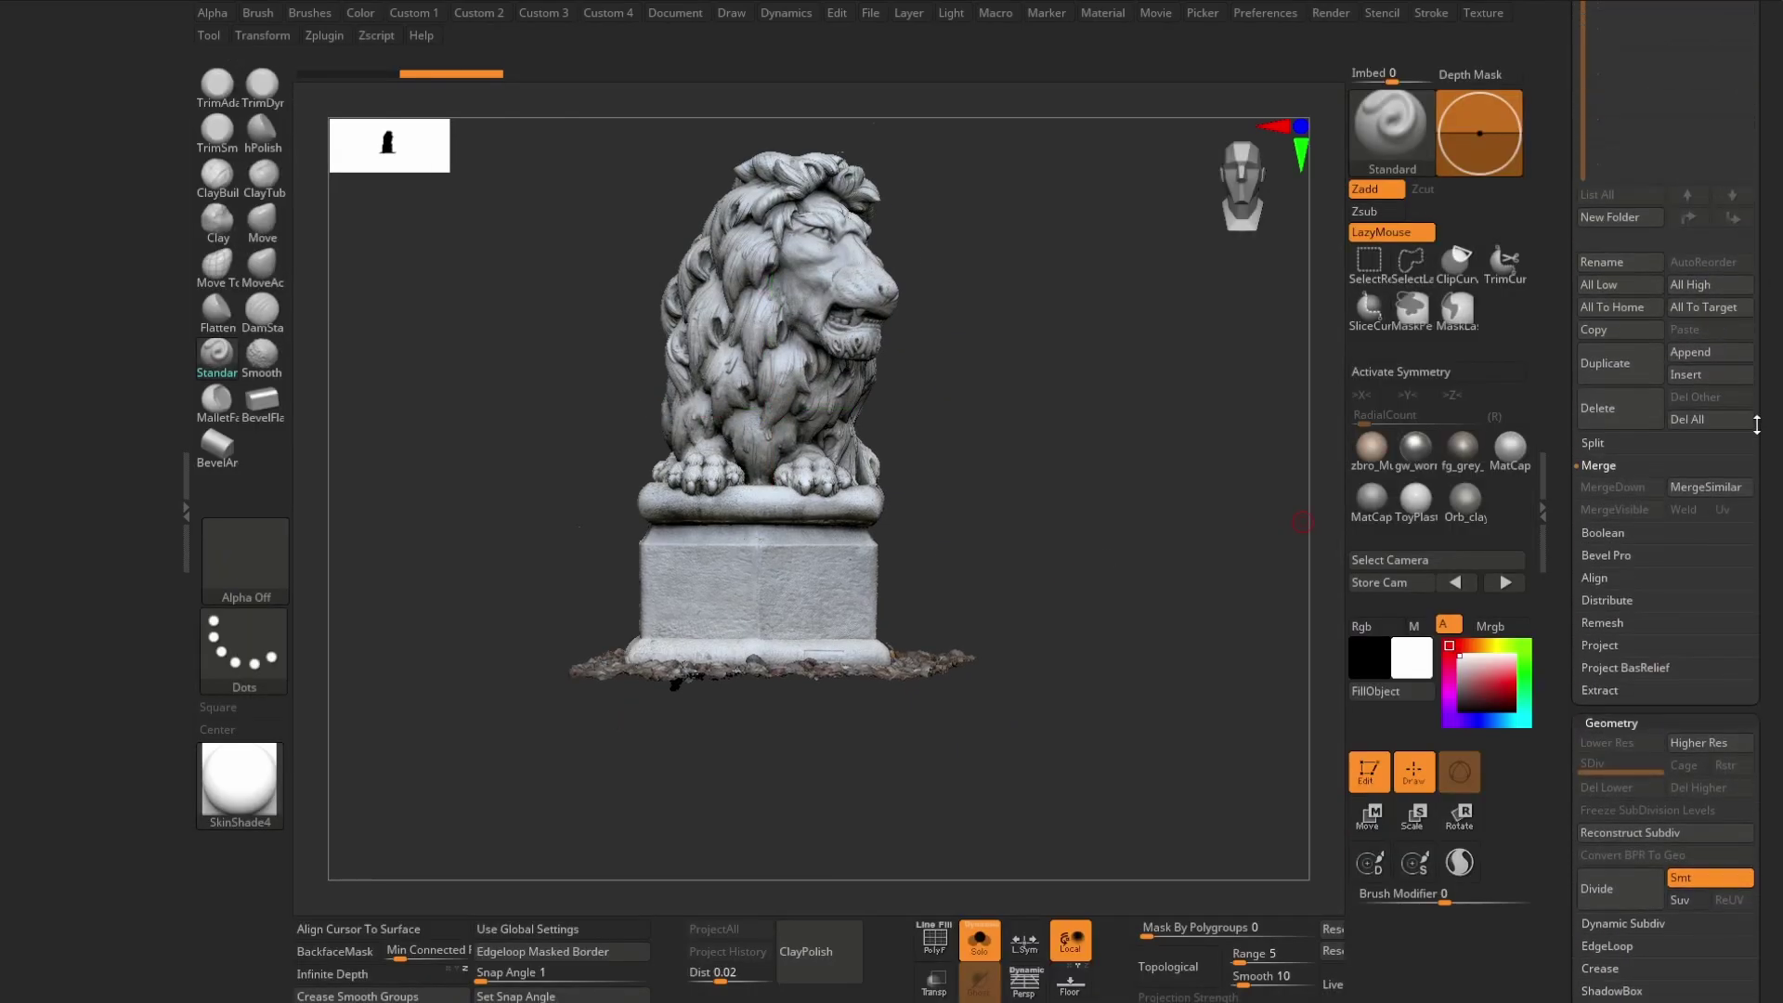
key(ctrl+shift)
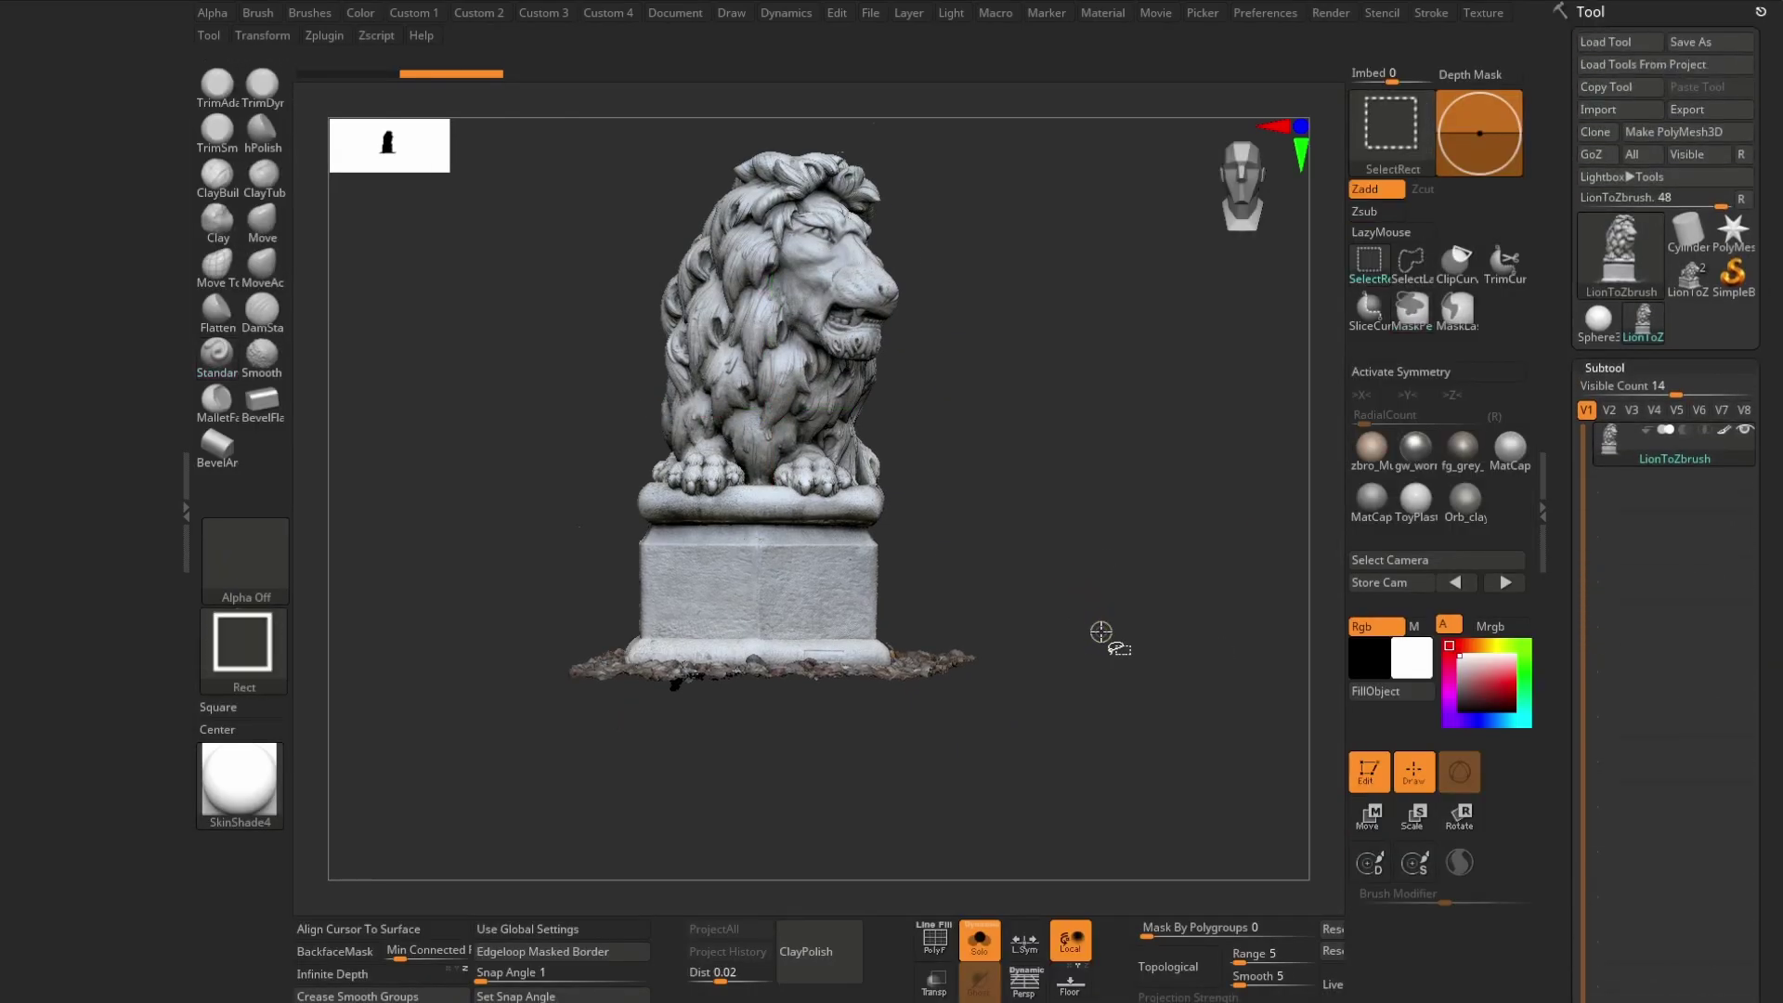
ctrl+shift+drag(1124, 738, 902, 515)
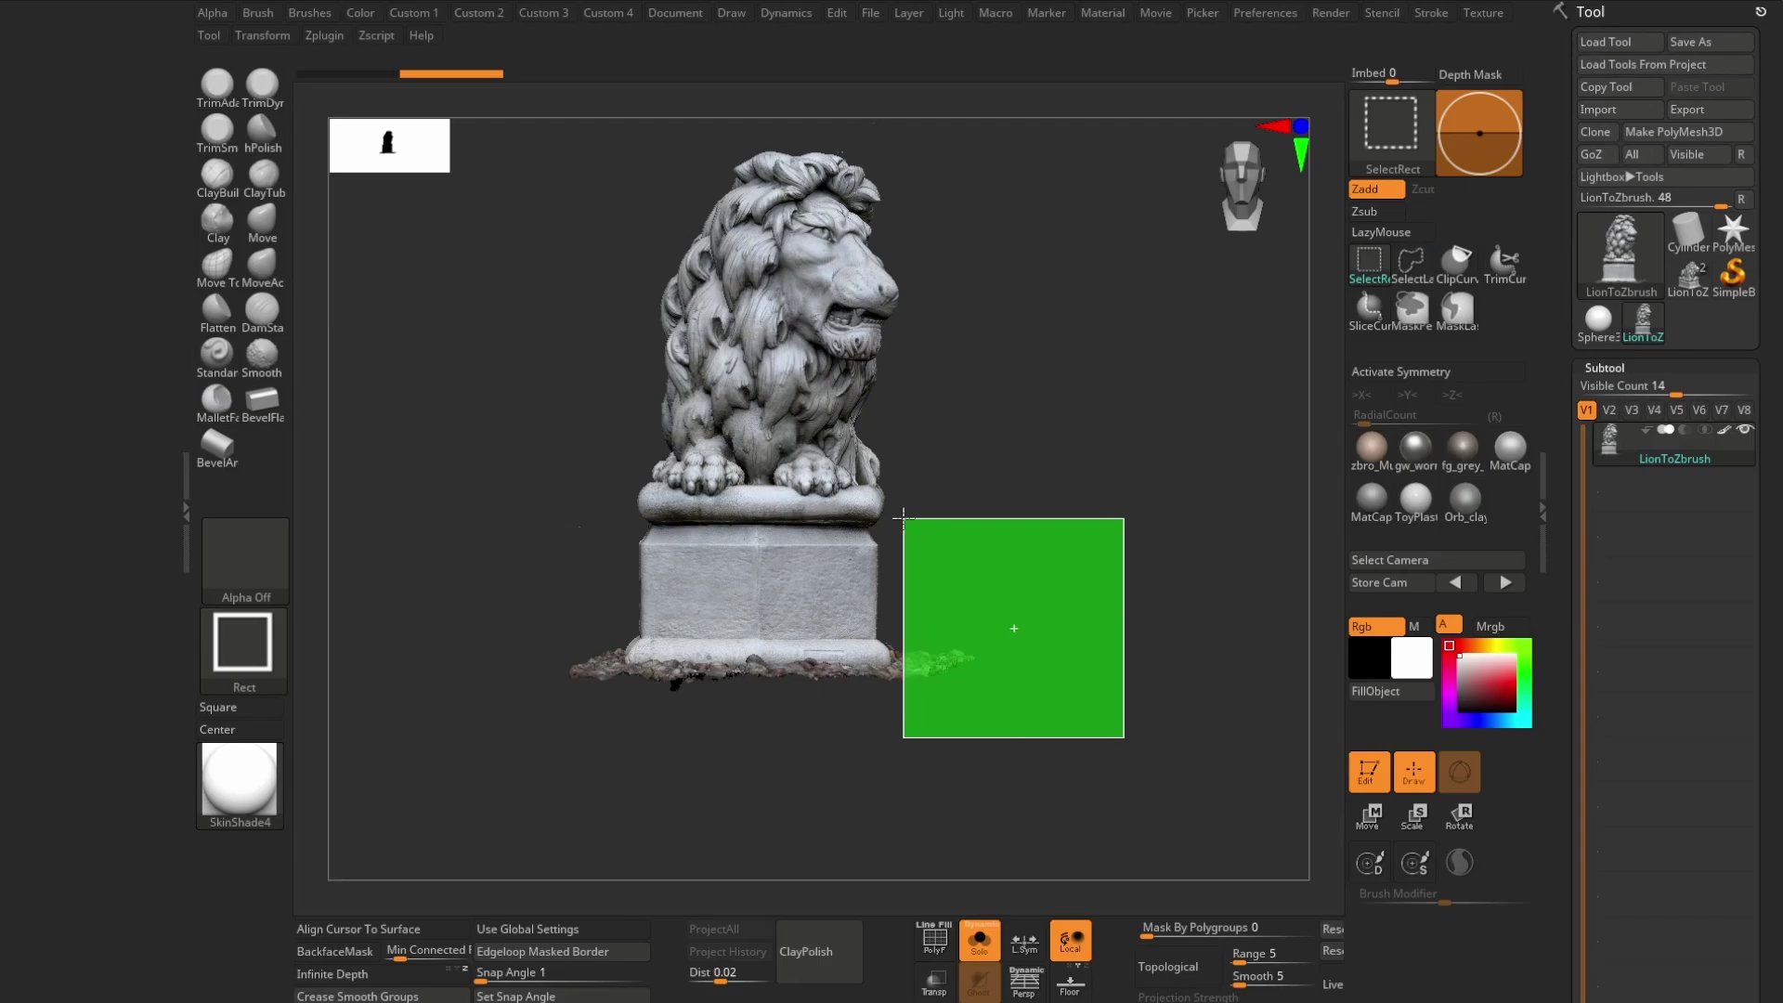
key(alt)
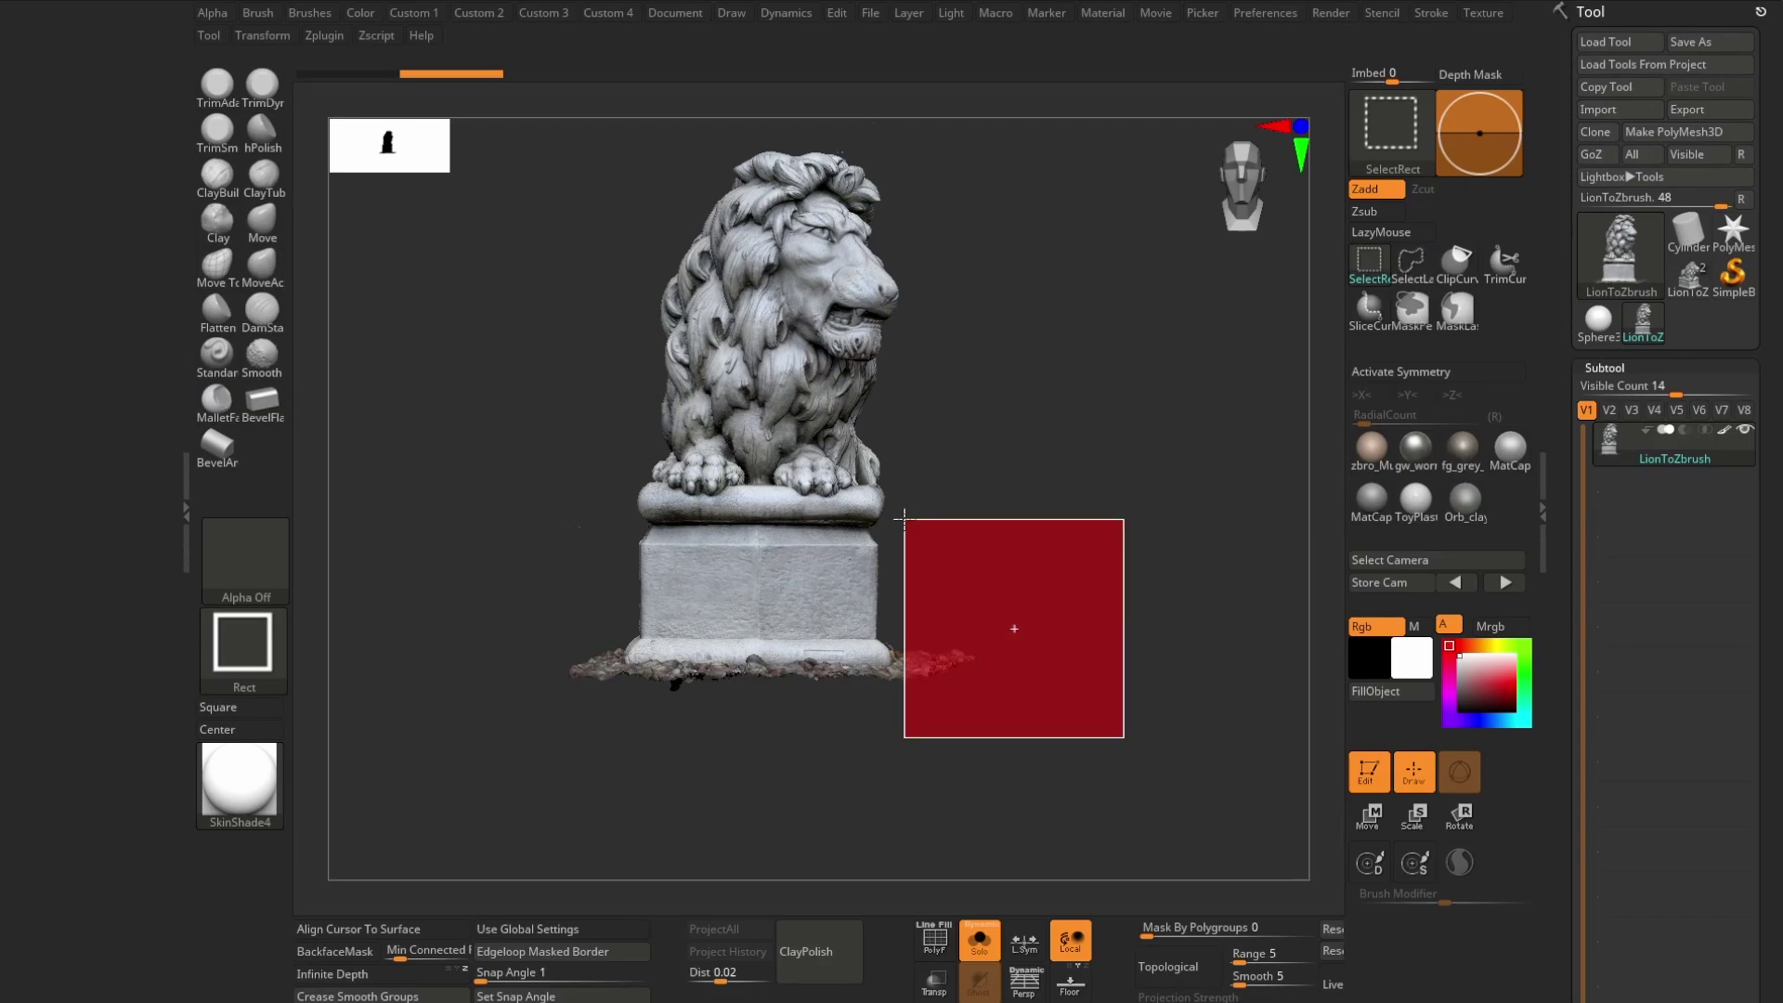
ctrl+alt+shift+drag(914, 564, 916, 625)
mouse_move(501, 514)
ctrl+alt+shift+mouse_down()
mouse_move(601, 757)
mouse_move(650, 788)
mouse_move(700, 765)
mouse_move(1161, 801)
ctrl+alt+shift+mouse_up()
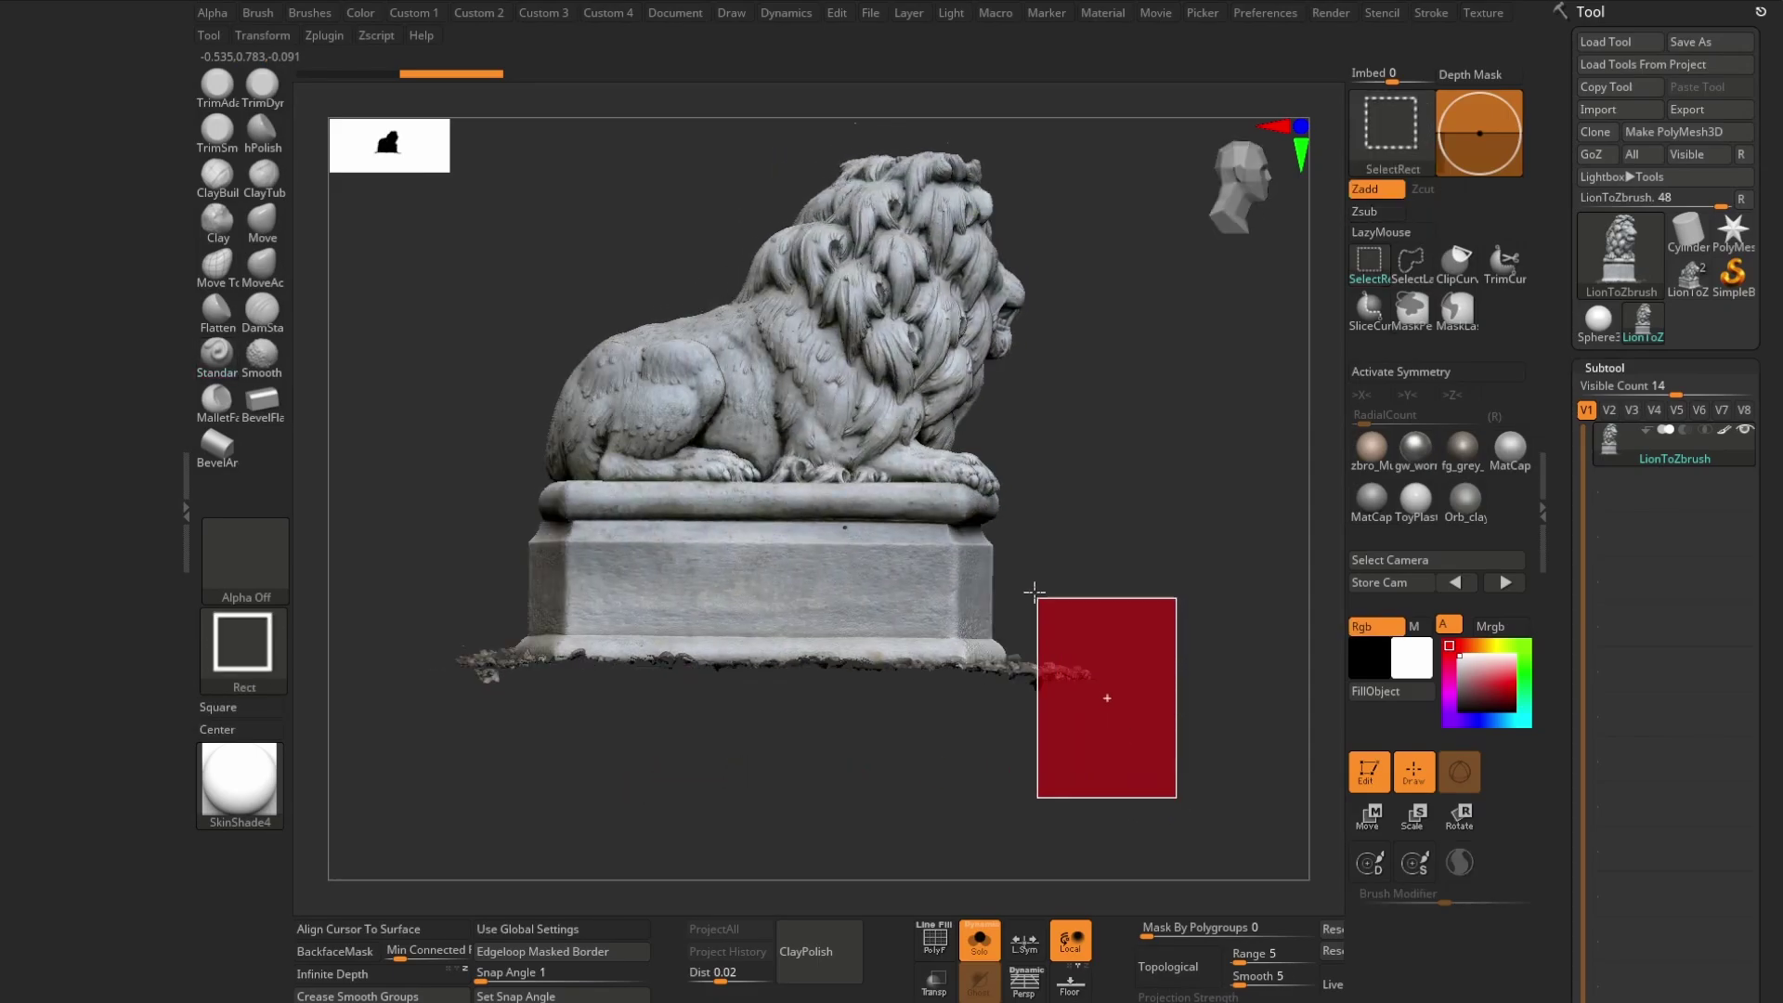
ctrl+alt+shift+drag(1034, 592, 1021, 568)
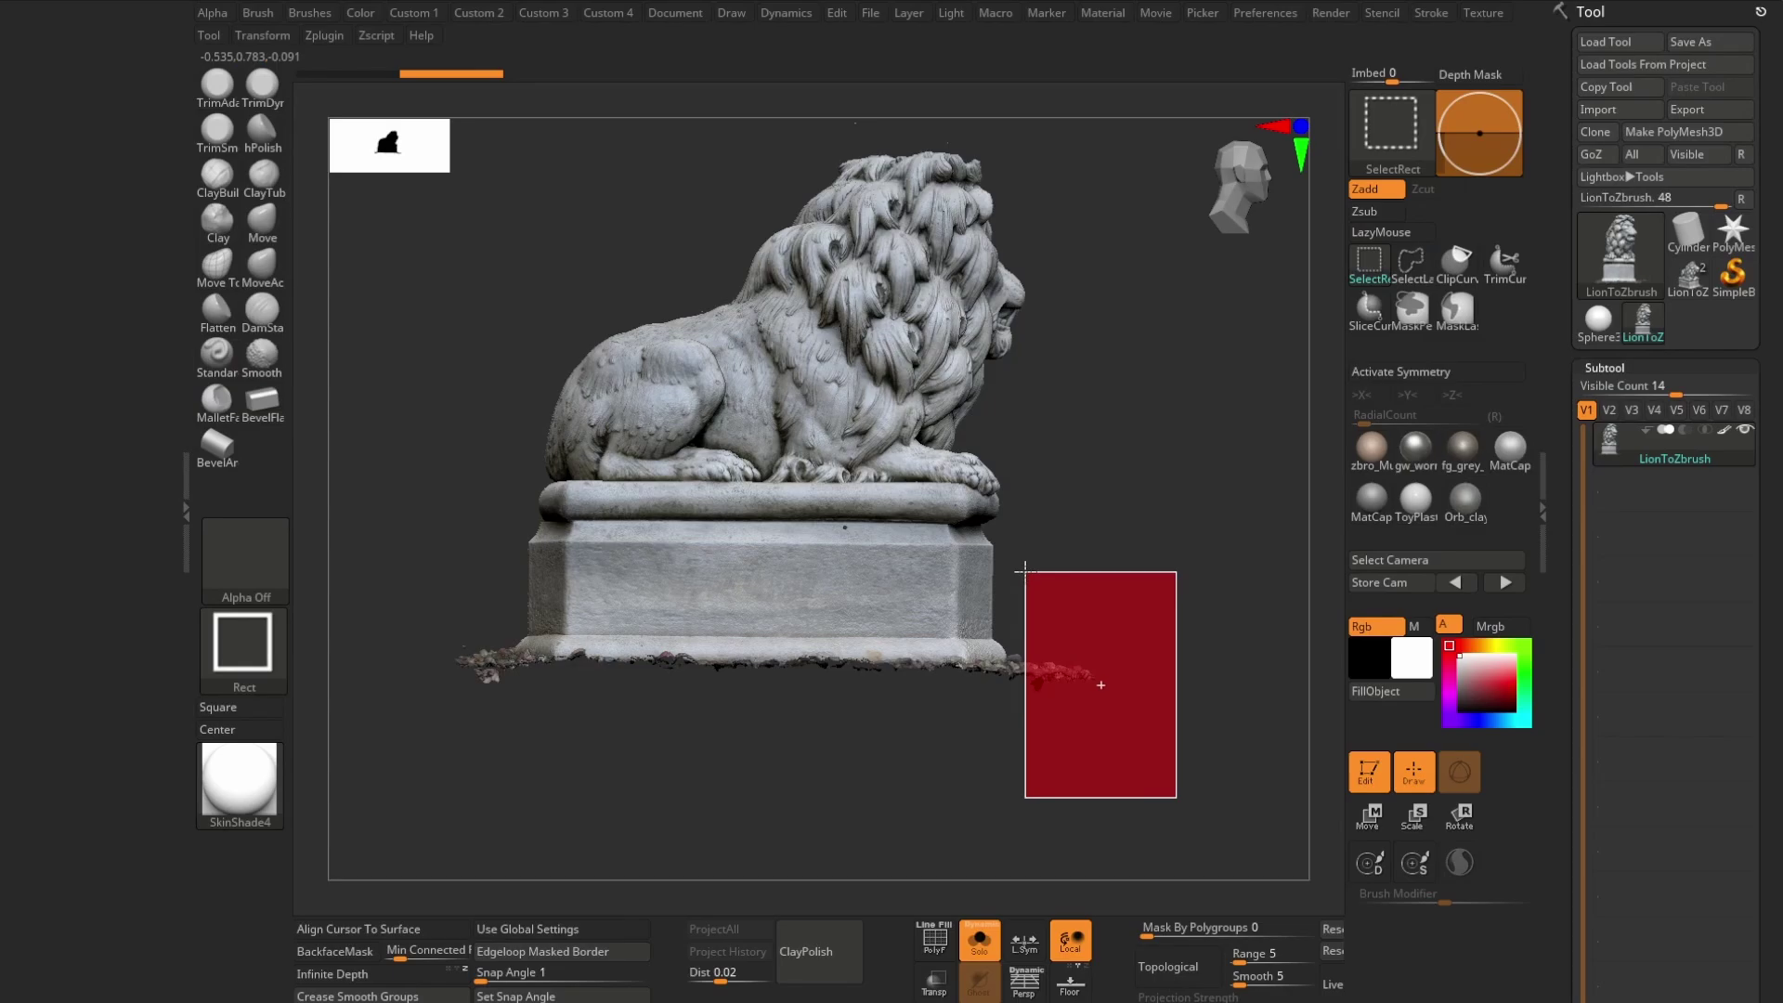
ctrl+alt+shift+drag(1083, 734, 1076, 748)
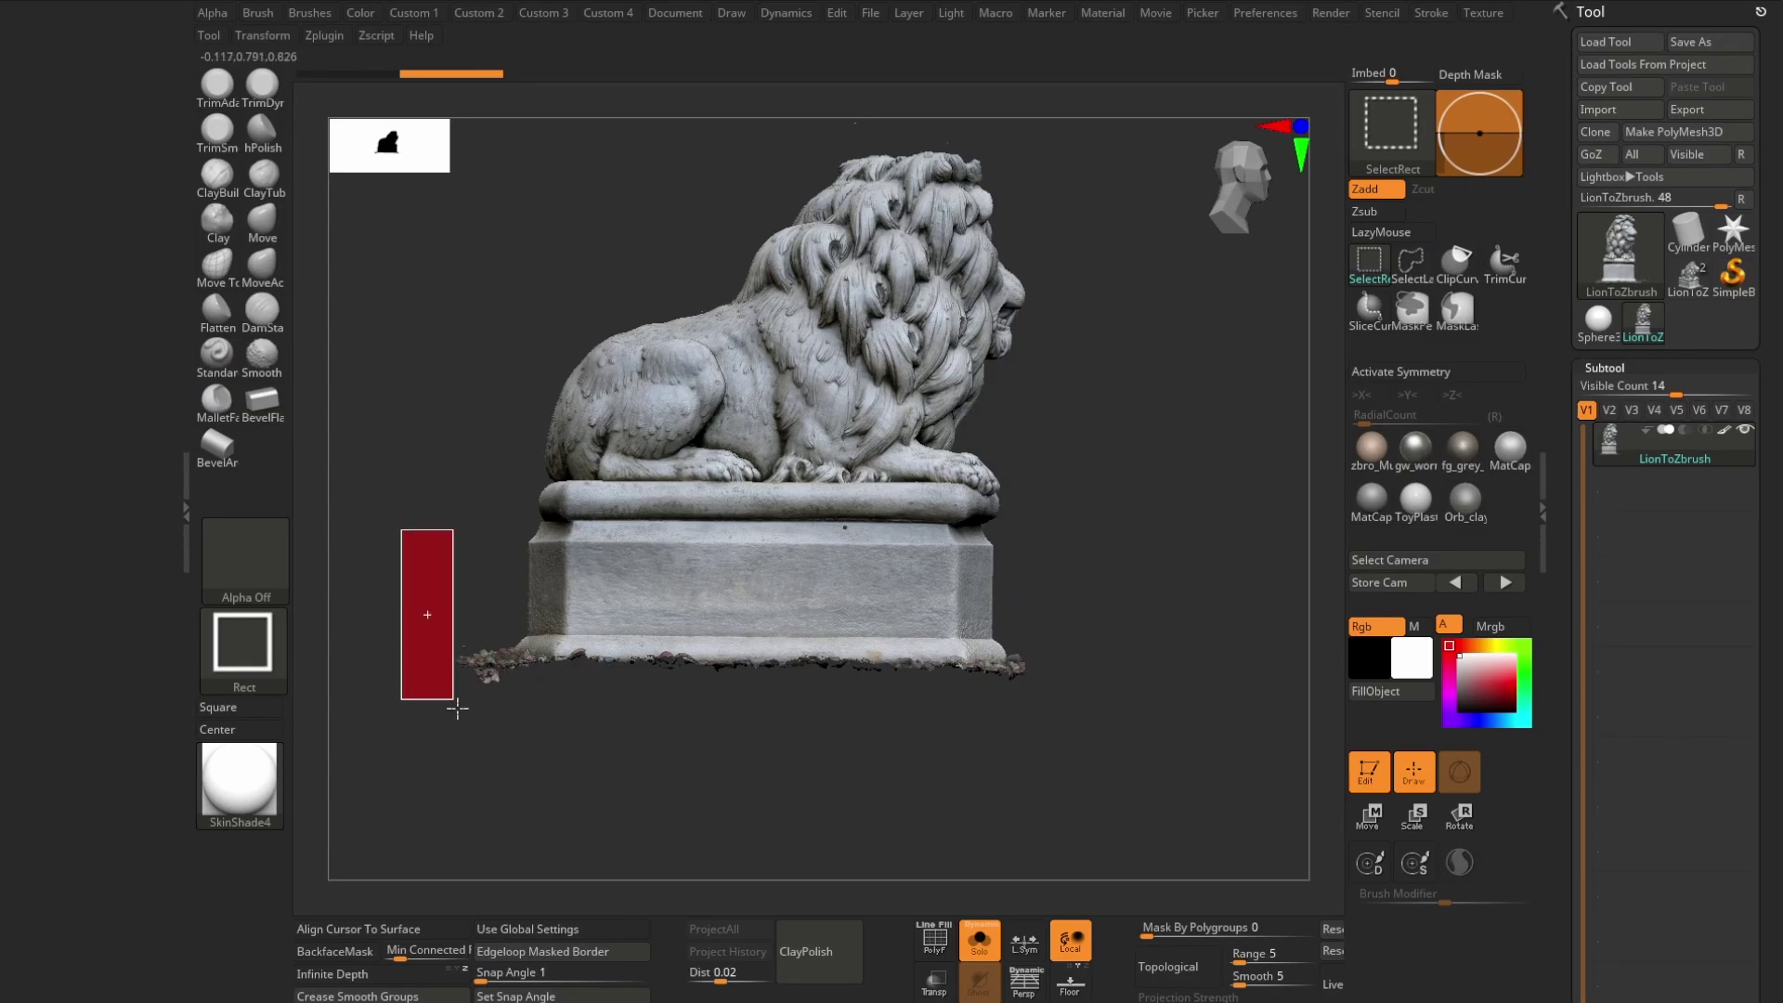
- Hide the debris at the base's left end and auto-group the mesh into polygroups
ctrl+alt+shift+drag(457, 709, 500, 756)
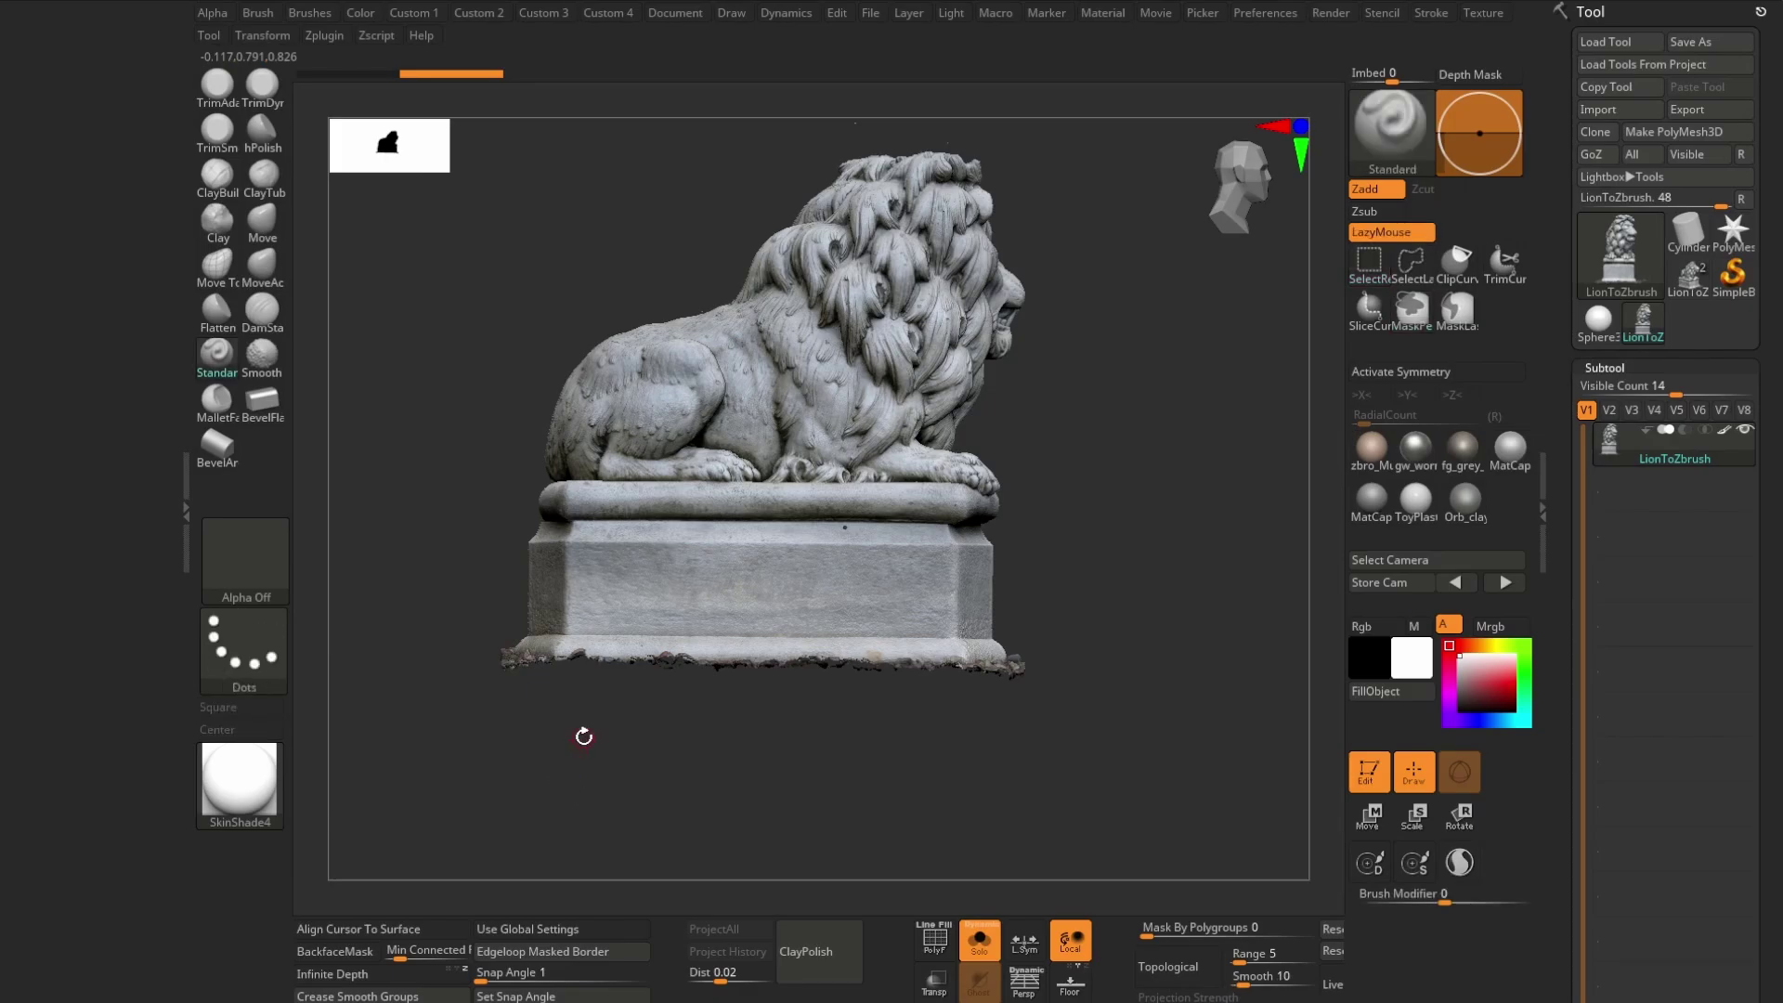
key(space)
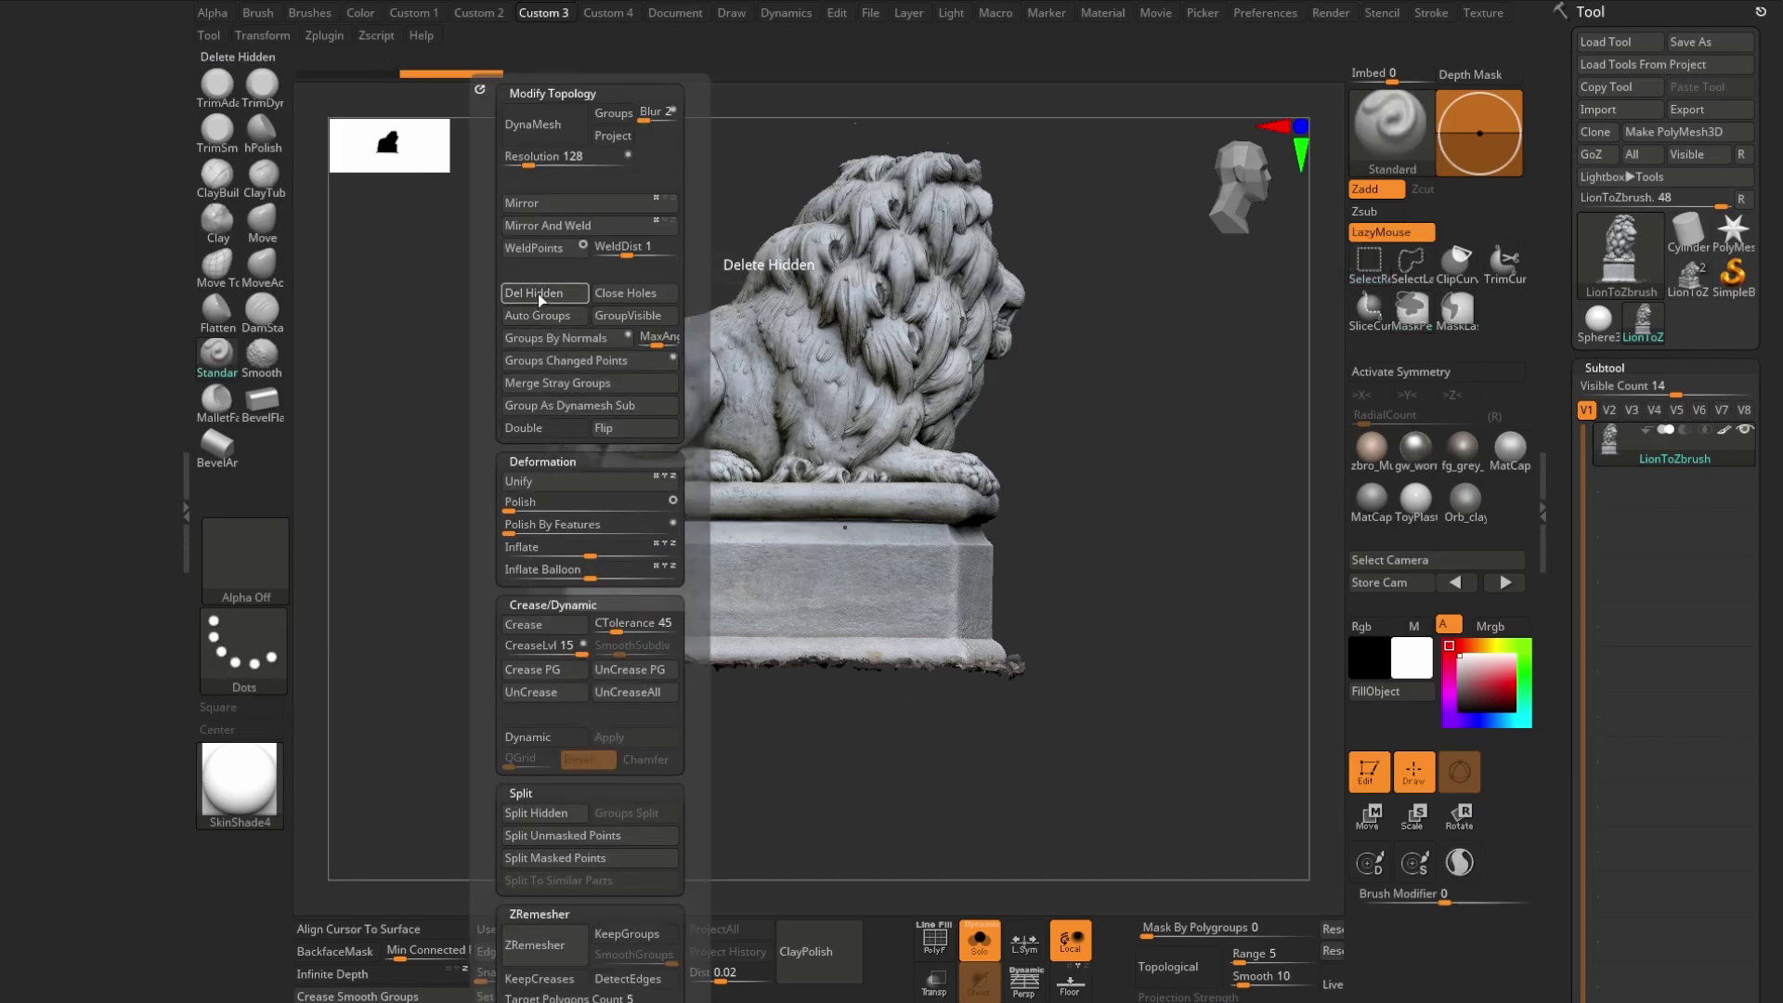
click(546, 320)
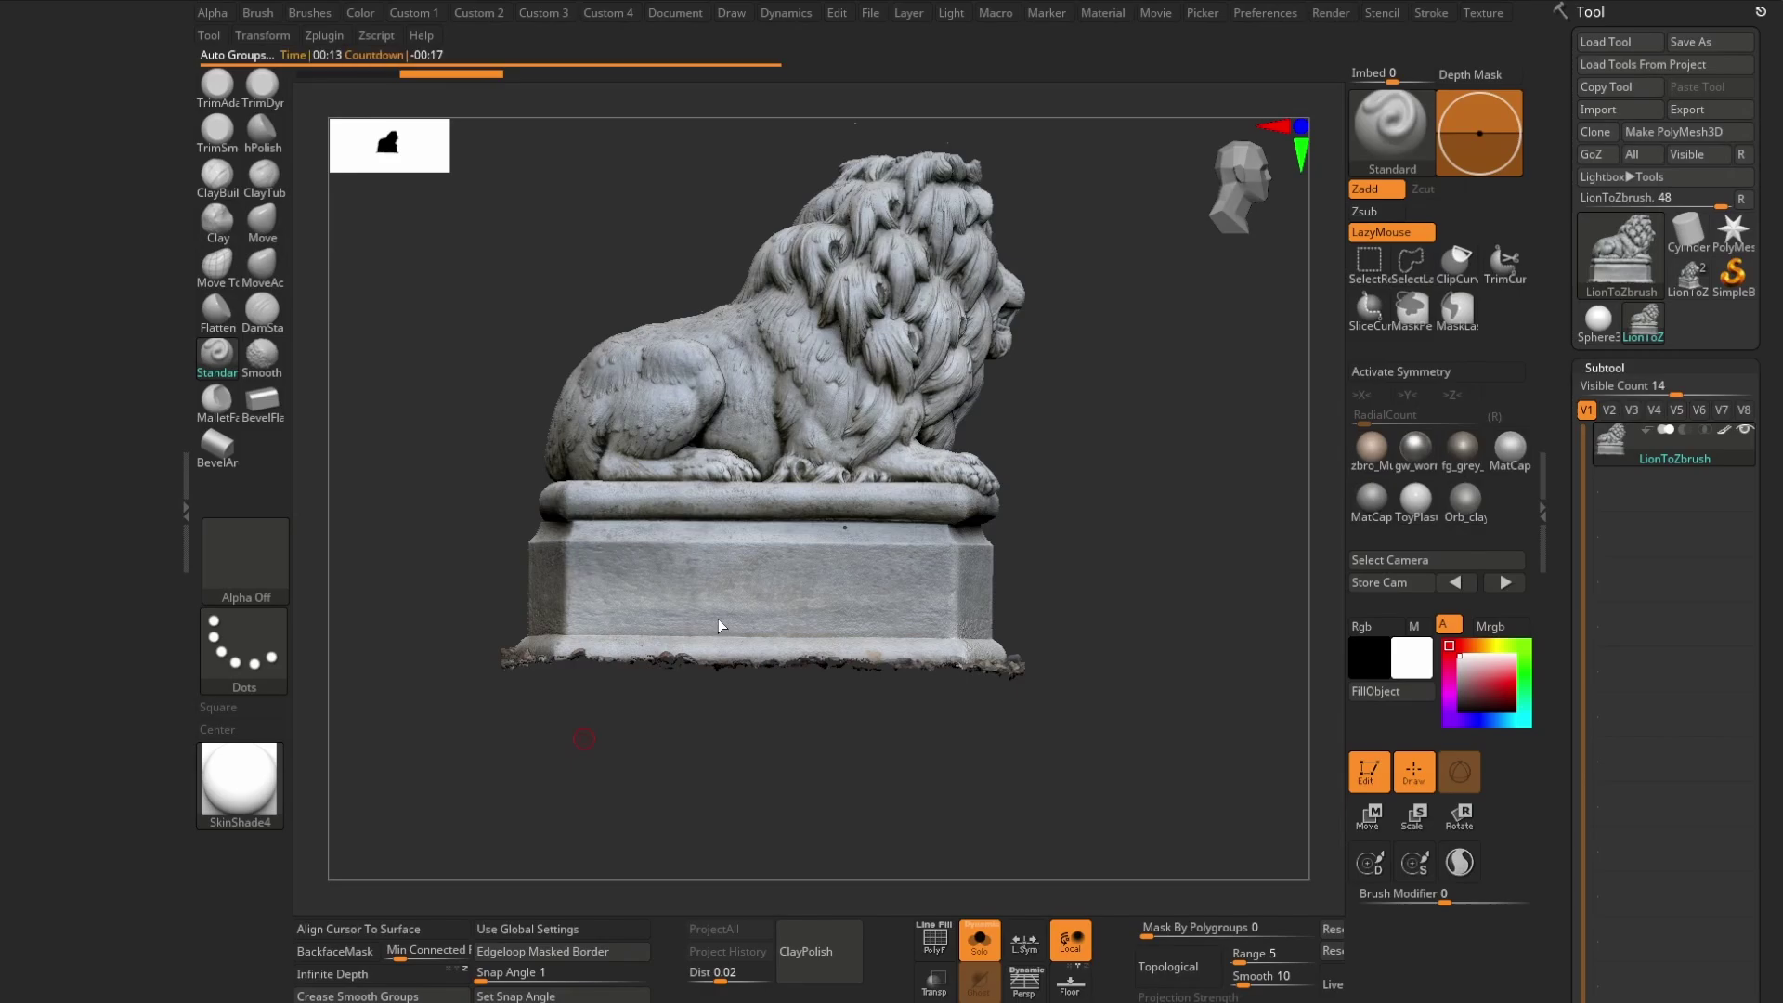
- Delete the hidden debris geometry from the lion mesh with Del Hidden
drag(1029, 535, 852, 614)
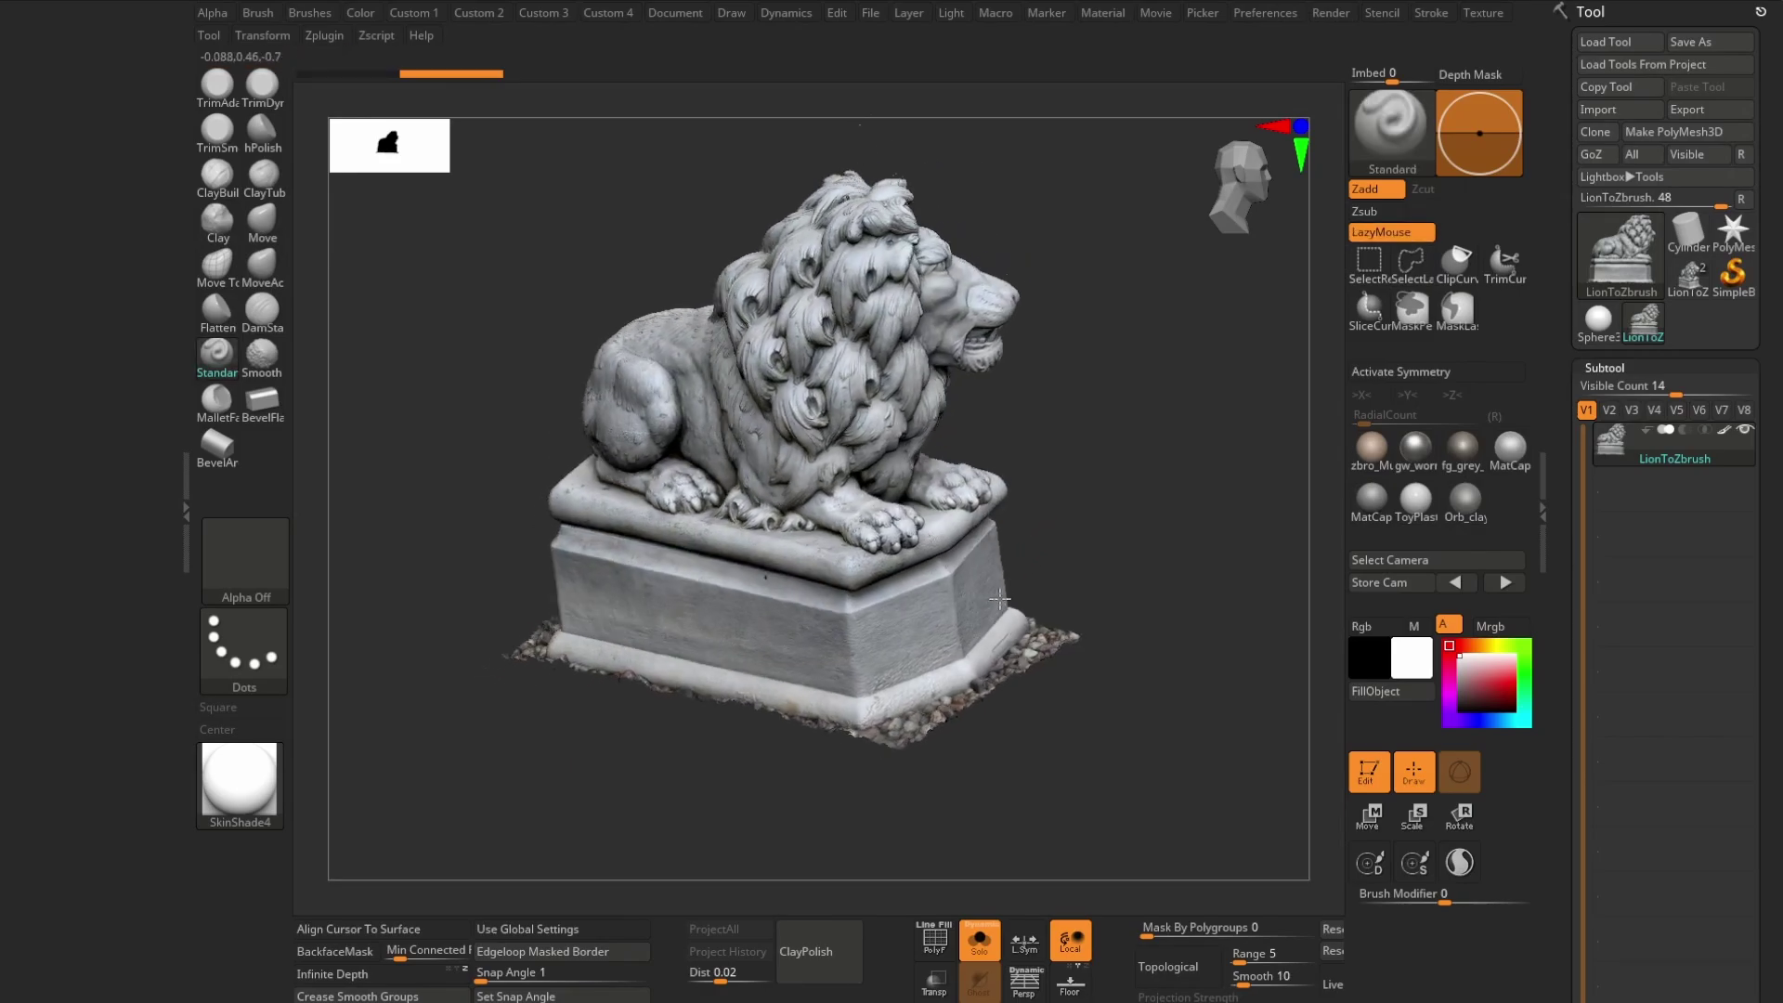
key(ctrl+shift)
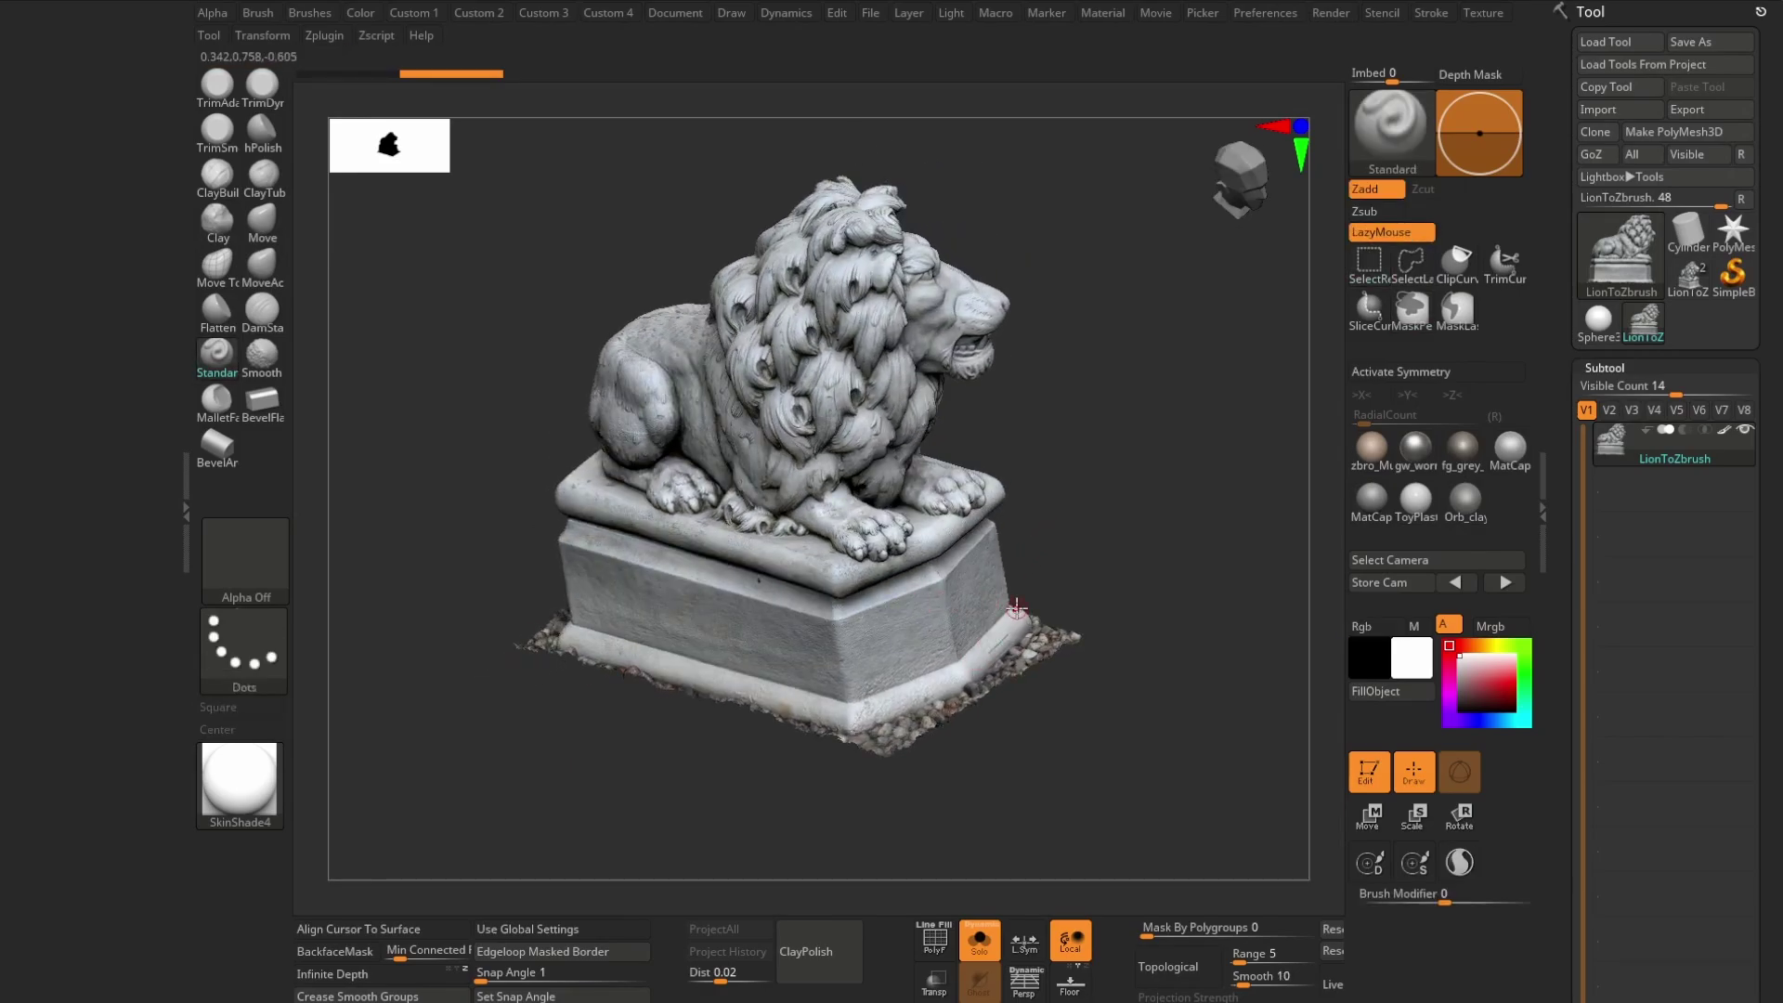
key(space)
click(982, 295)
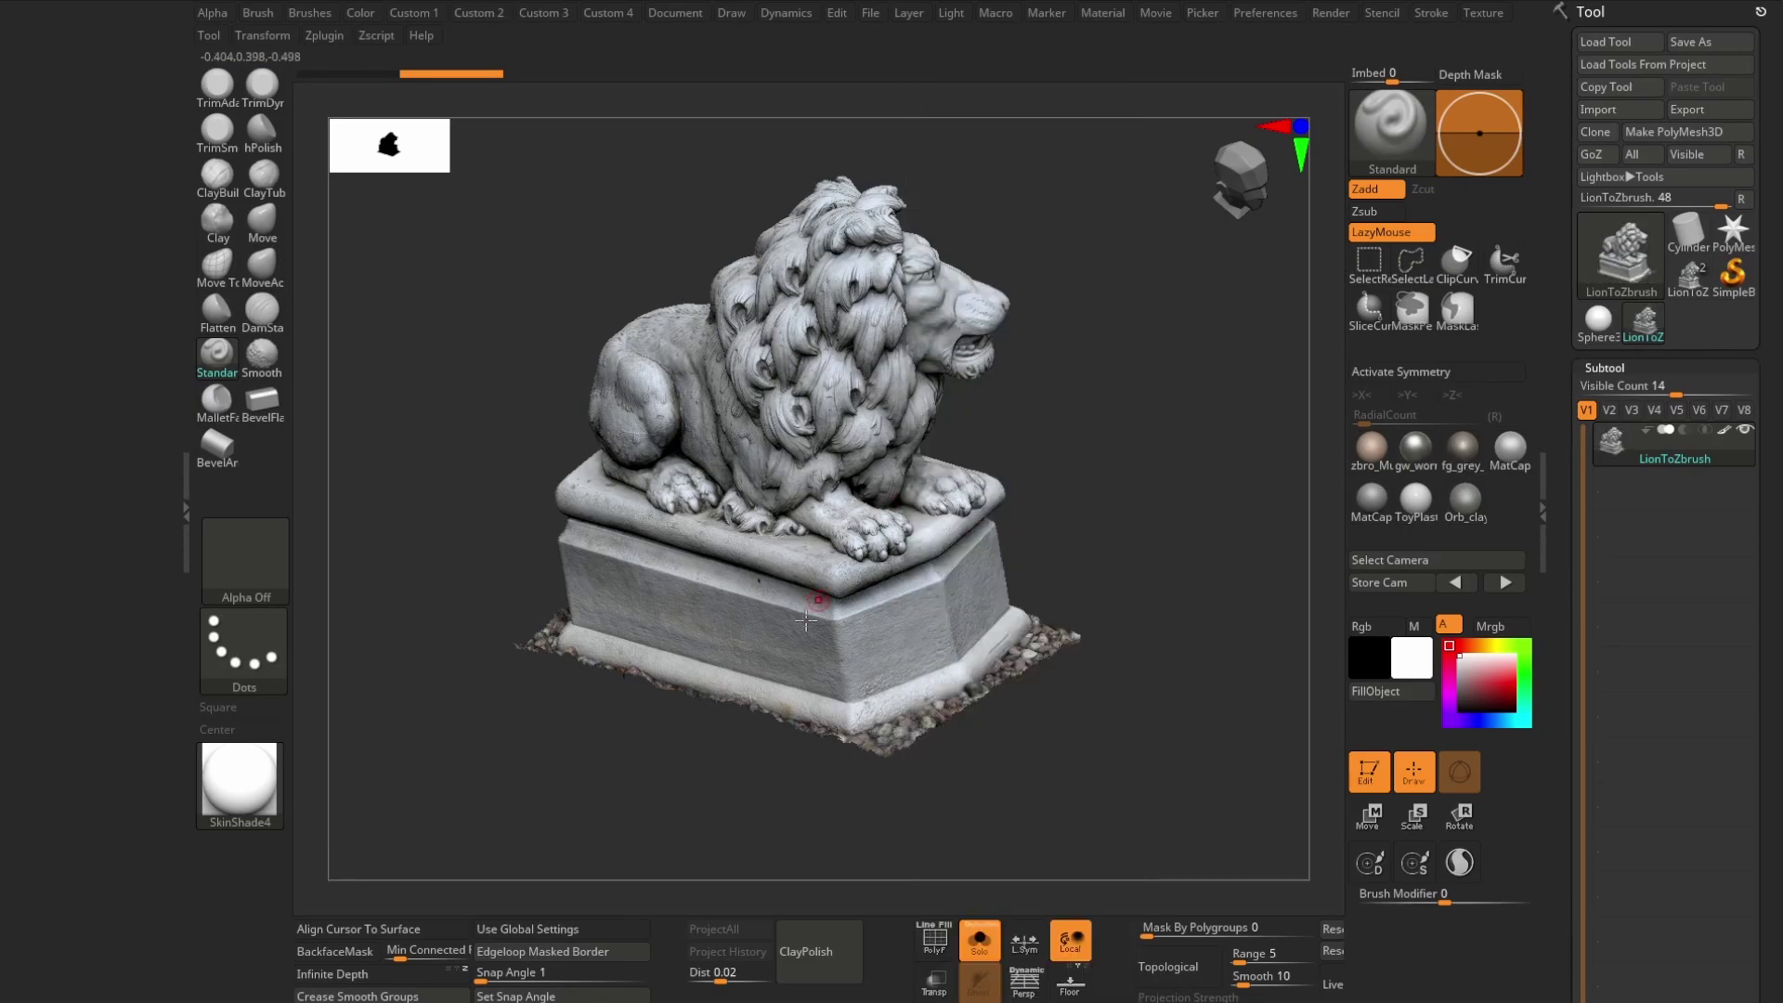
mouse_move(1090, 563)
mouse_down()
mouse_move(1084, 493)
mouse_move(1099, 688)
mouse_up()
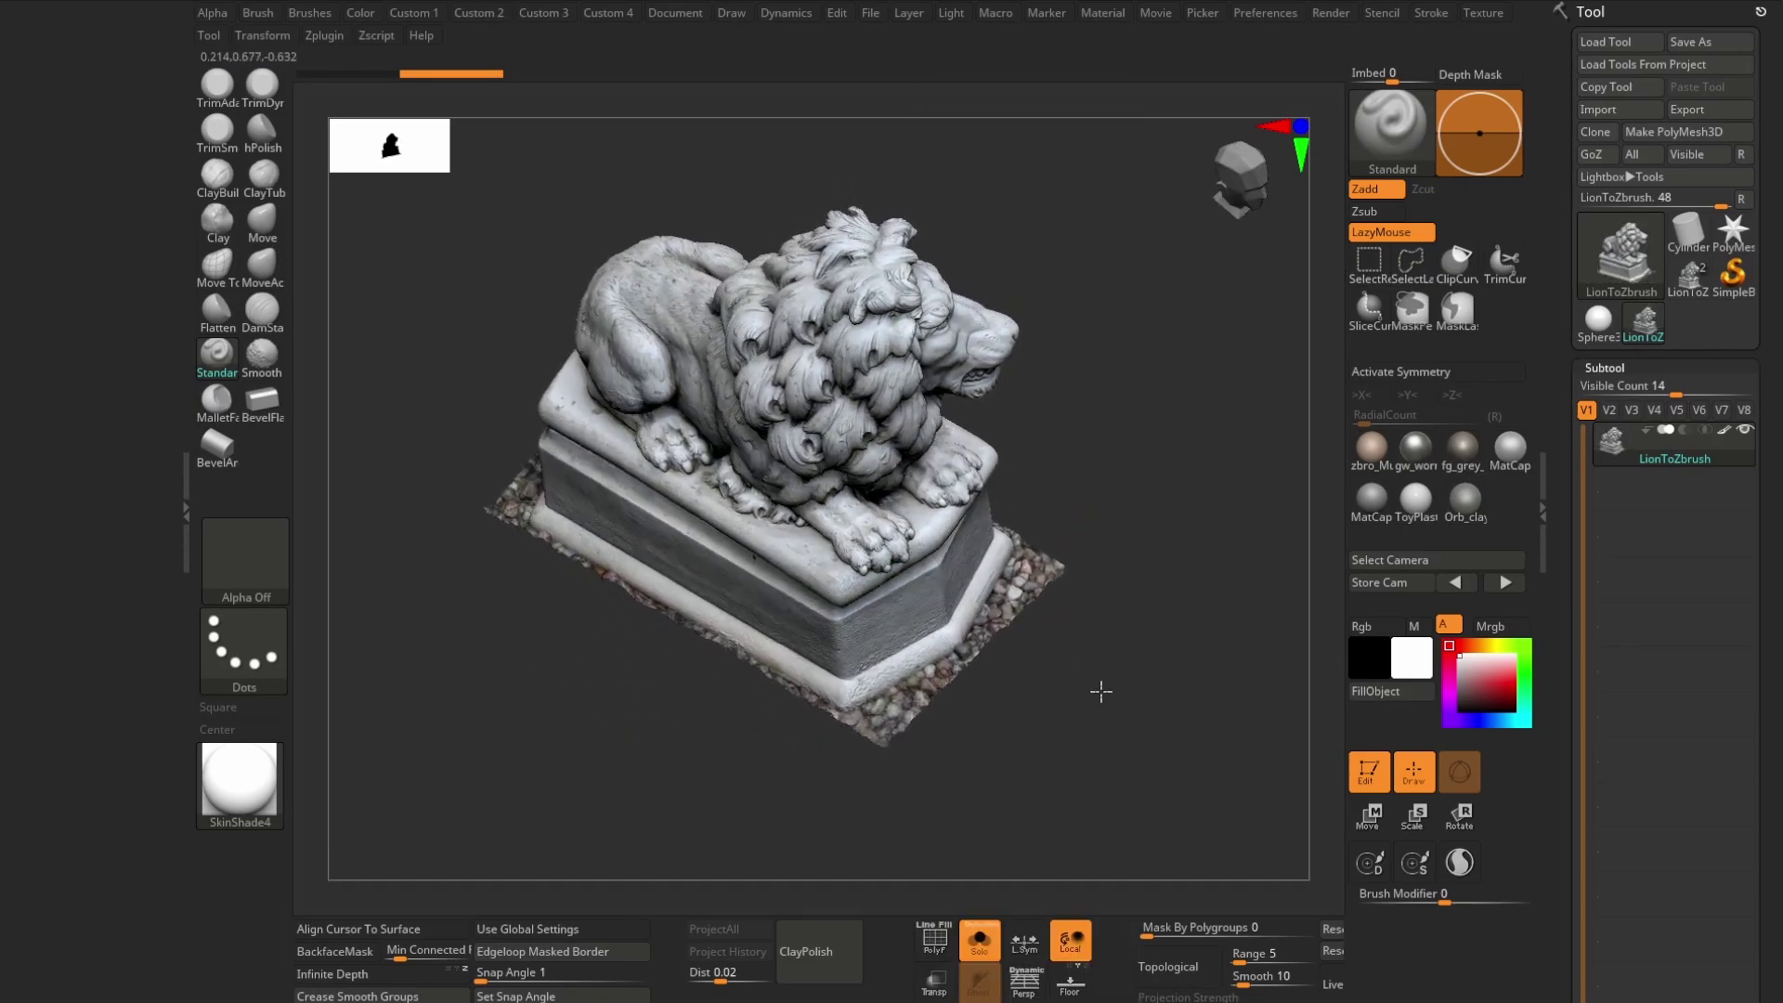
drag(1765, 604, 1769, 266)
- Hide the original LionToZbrush subtool and ZRemesh the copy with AdaptiveSize 0
click(1746, 431)
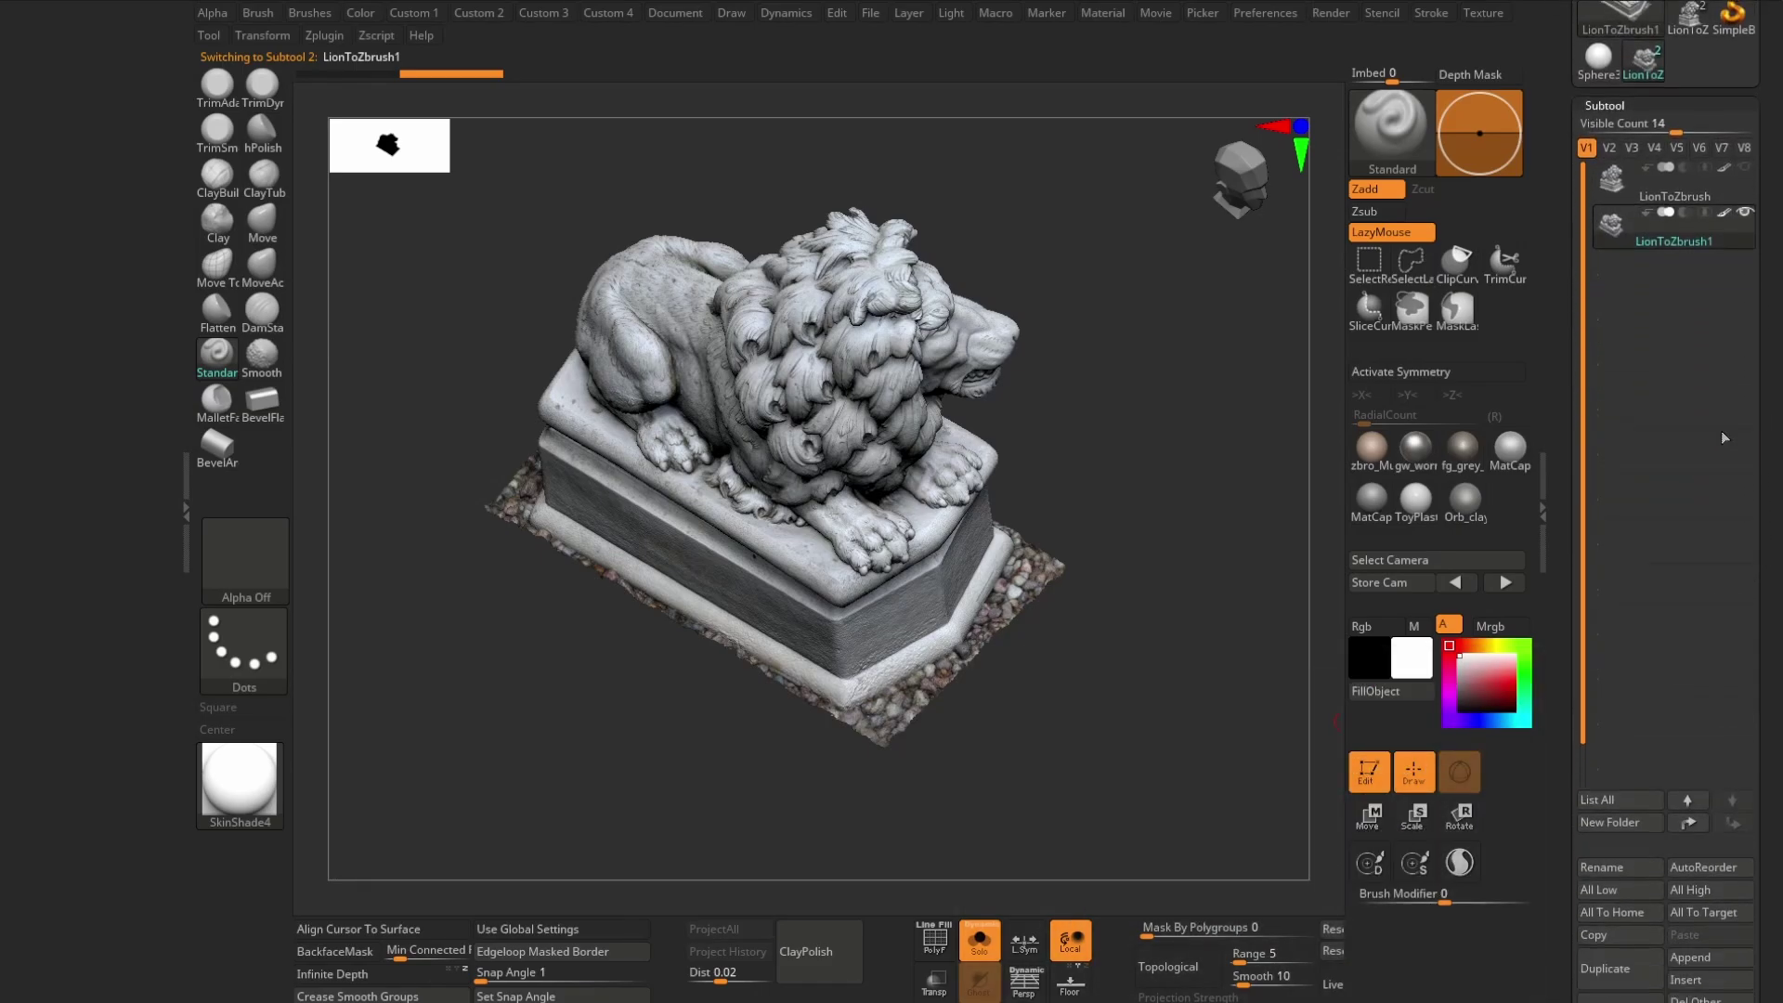
mouse_move(982, 751)
mouse_down()
mouse_move(911, 780)
mouse_move(911, 744)
mouse_move(977, 702)
mouse_up()
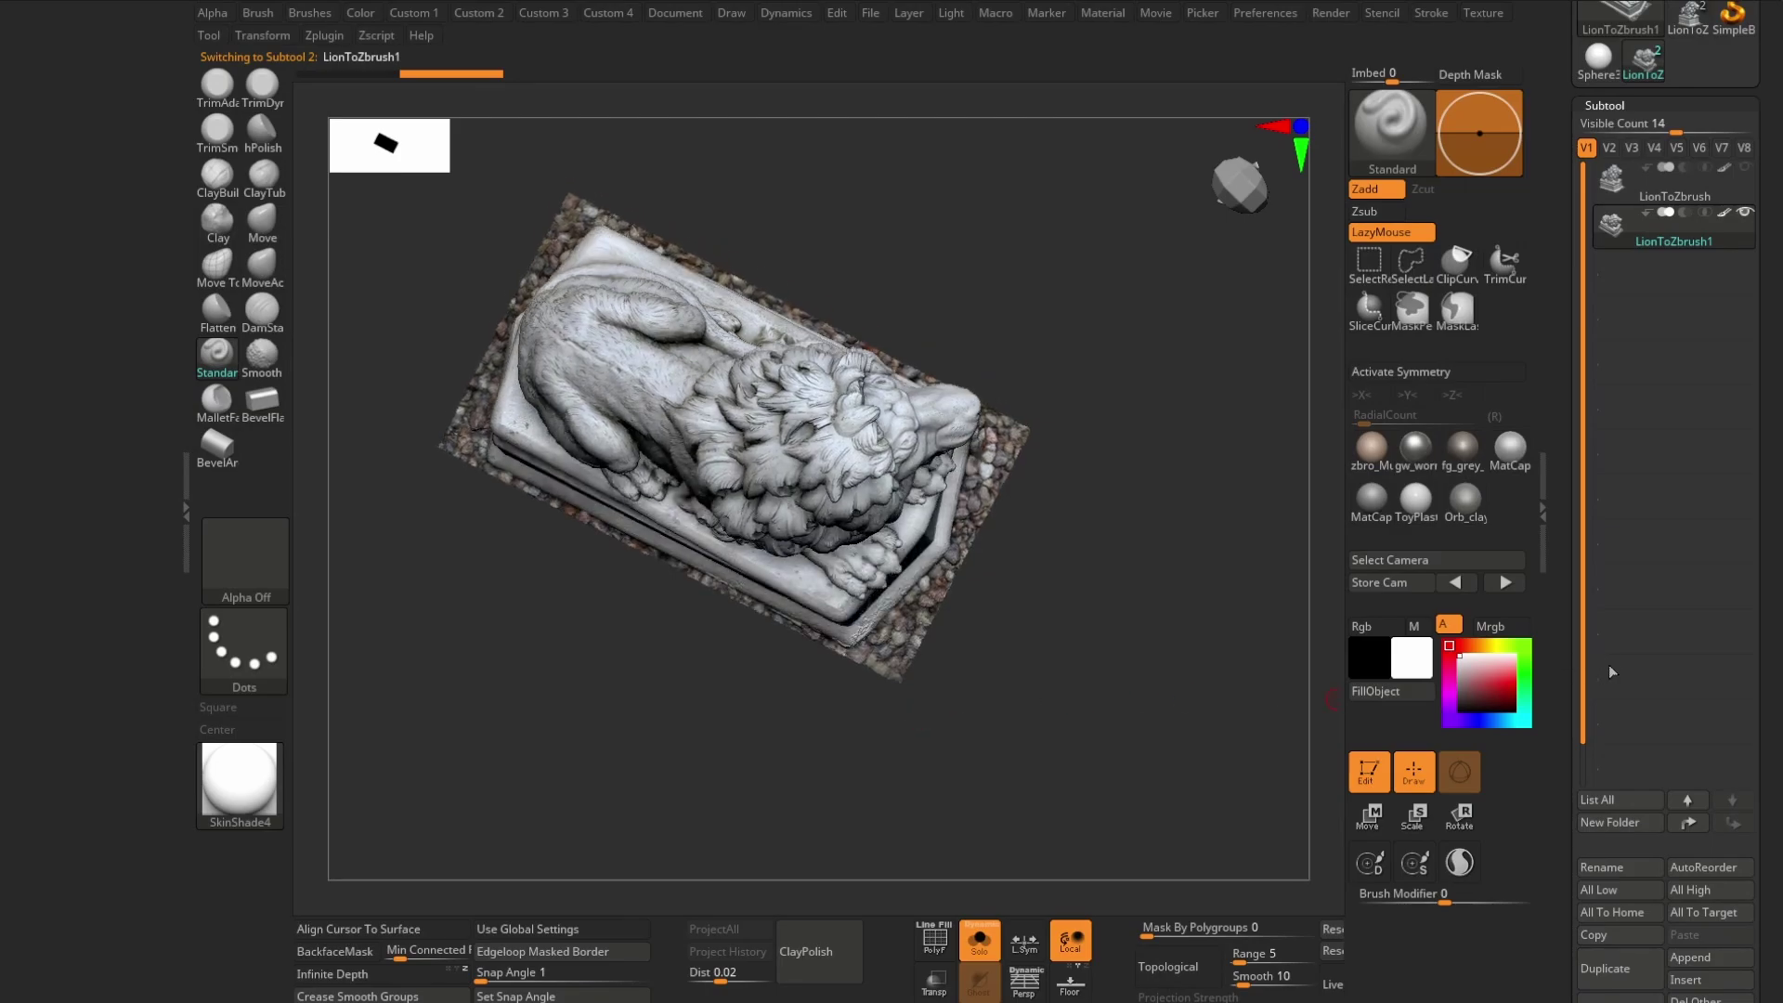
drag(1772, 690, 1752, 479)
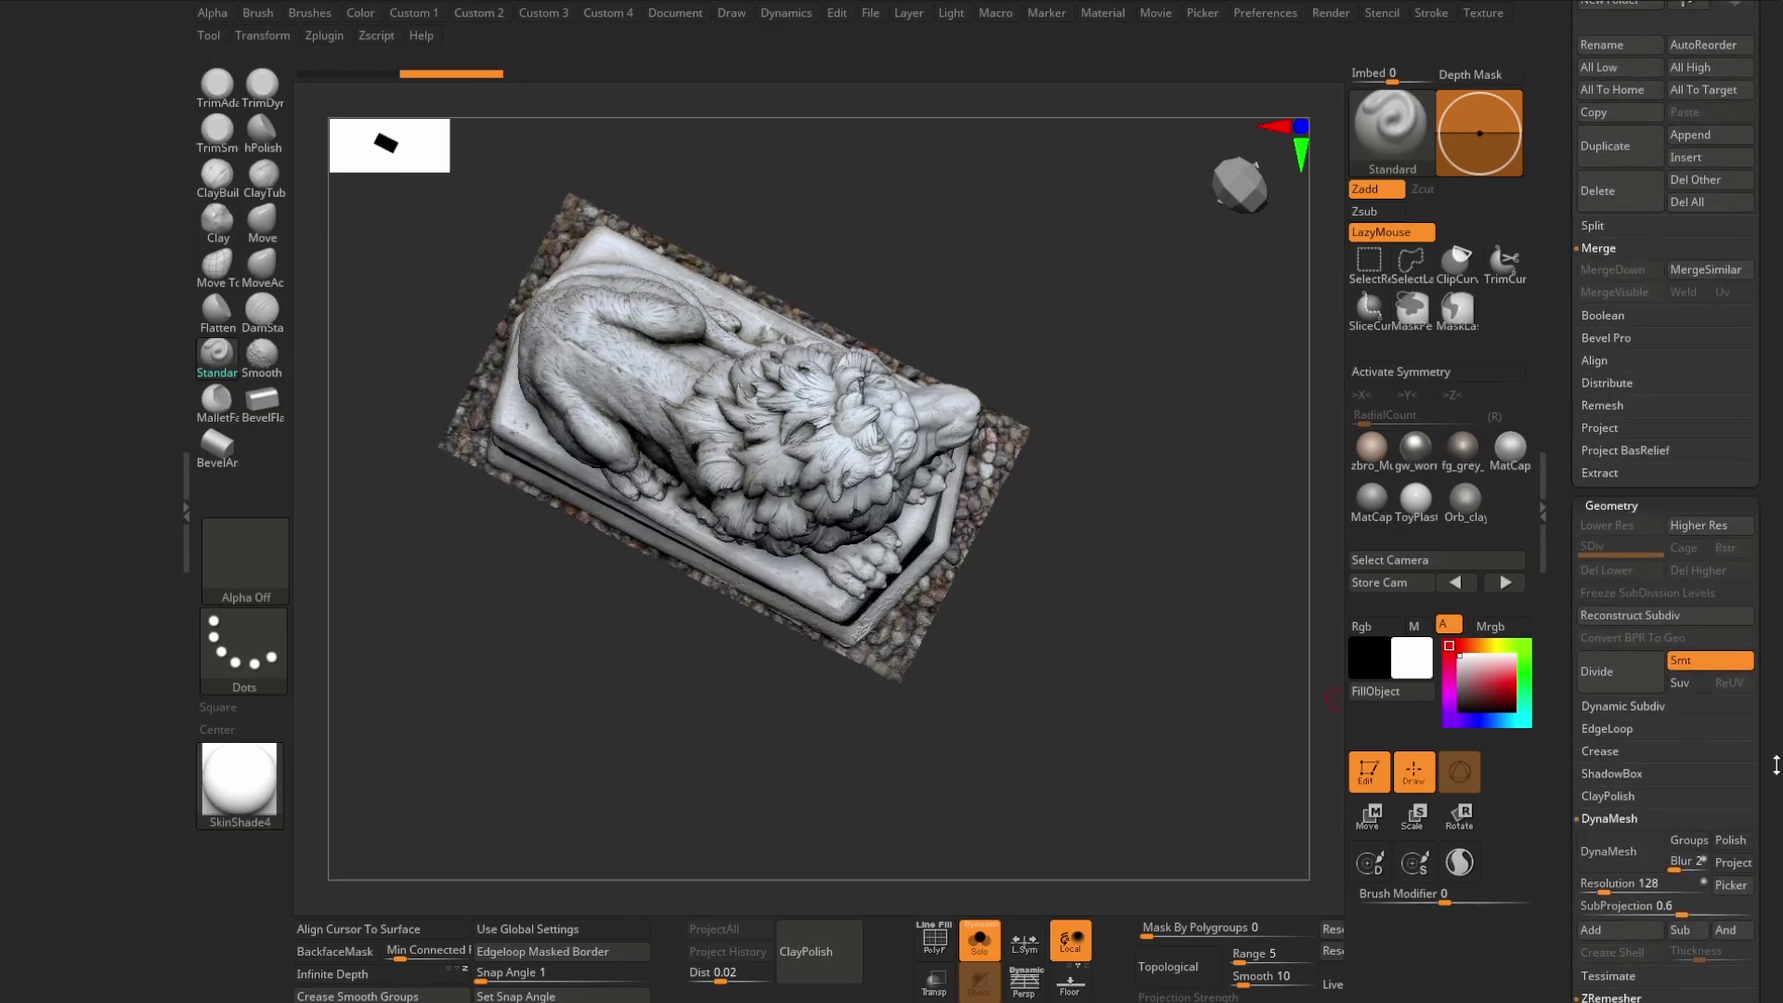
drag(1760, 712, 1760, 601)
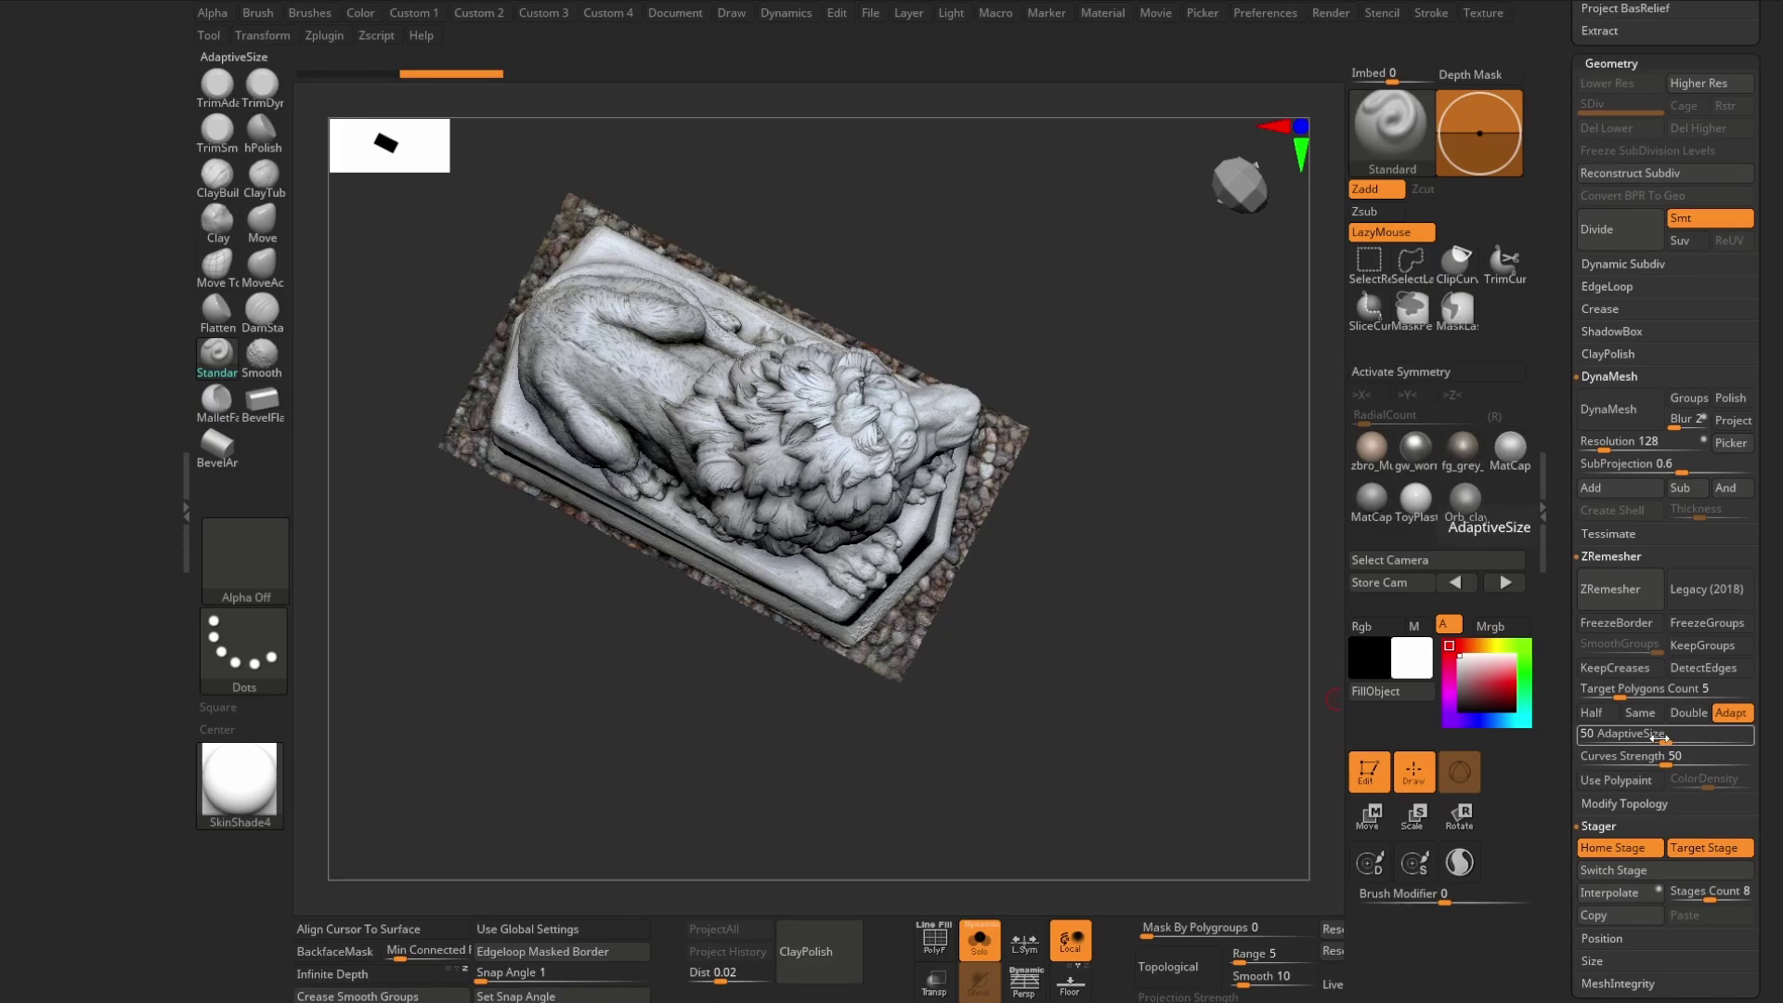
drag(1658, 737, 1584, 722)
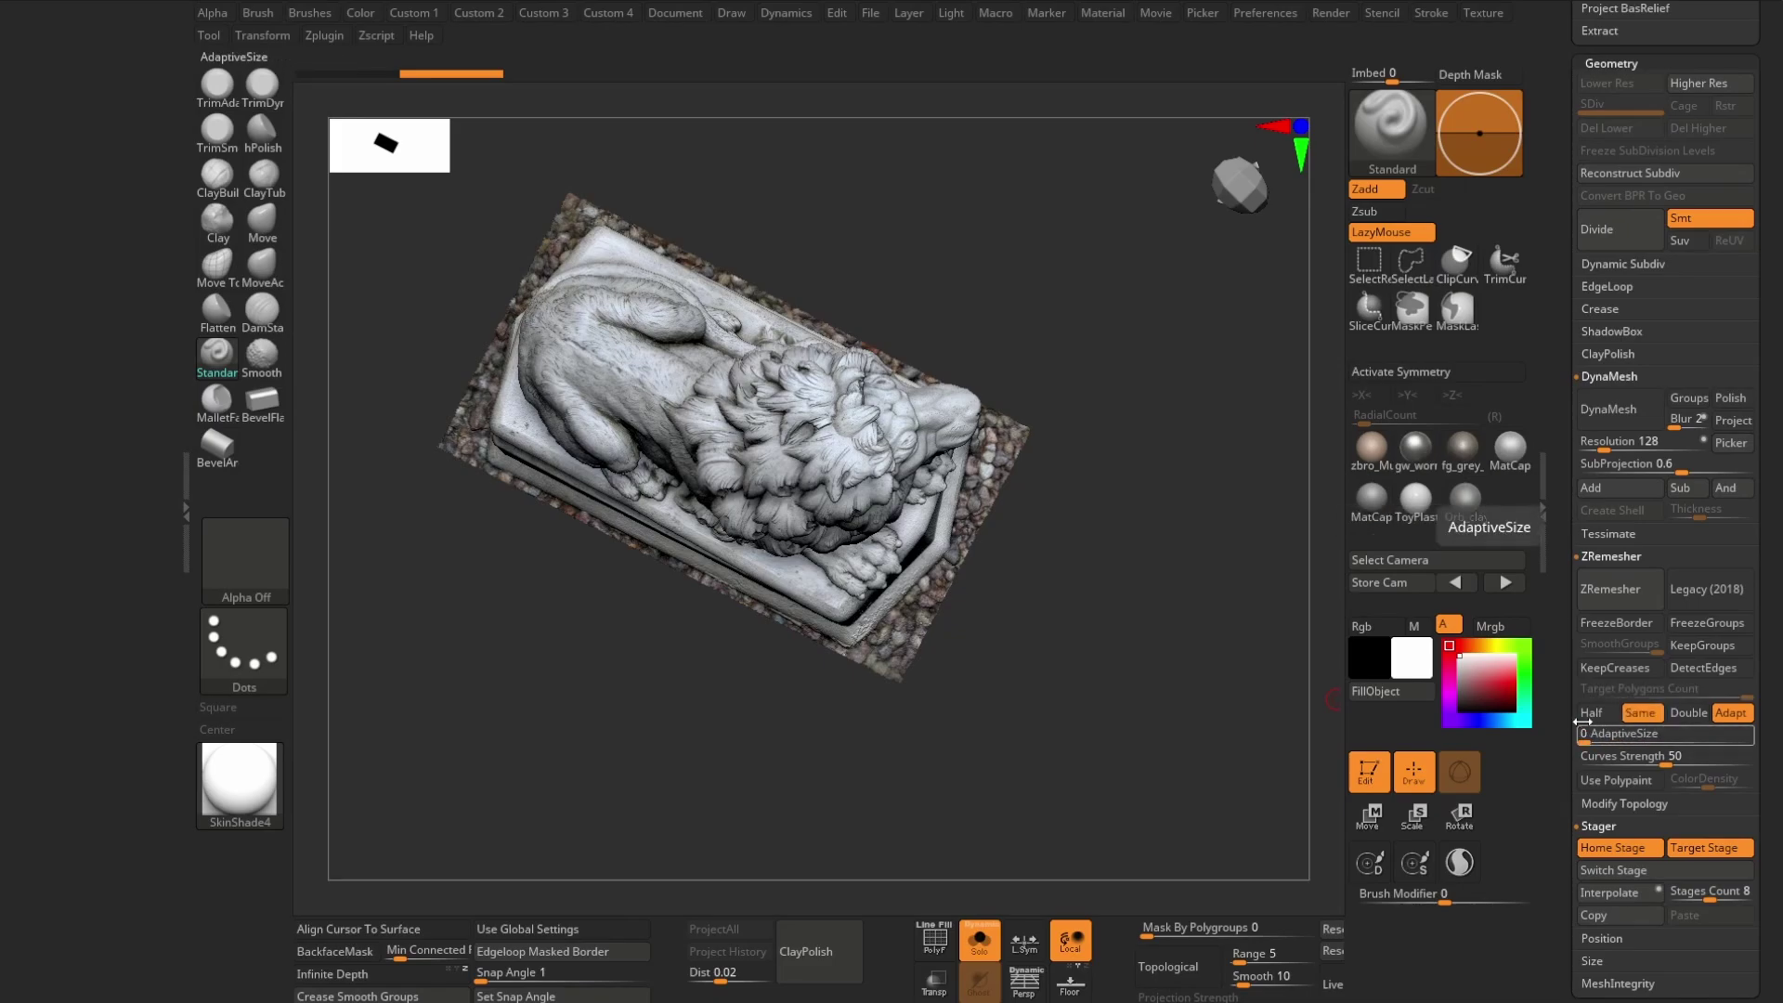
click(1618, 589)
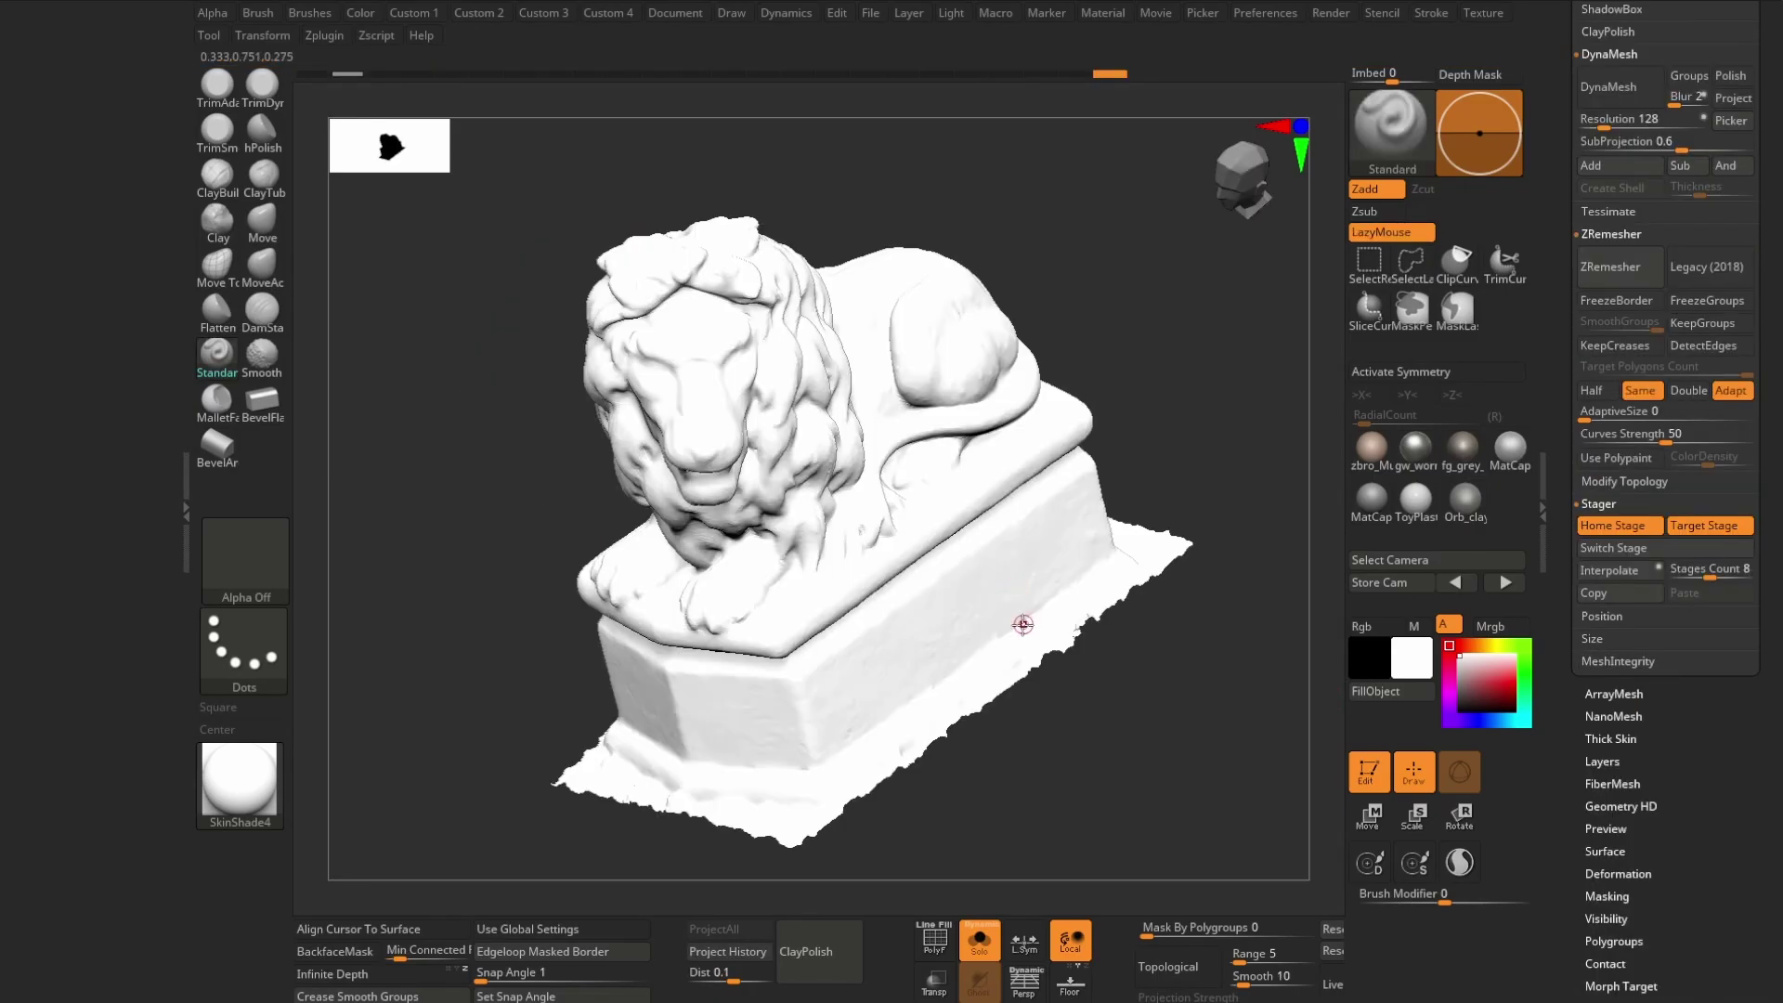
- Turn off the PolyF wireframe and view the textured lion from directly above
mouse_move(1023, 624)
right_down()
mouse_move(966, 583)
mouse_move(896, 571)
mouse_move(971, 553)
mouse_move(993, 600)
right_up()
key(shift+f)
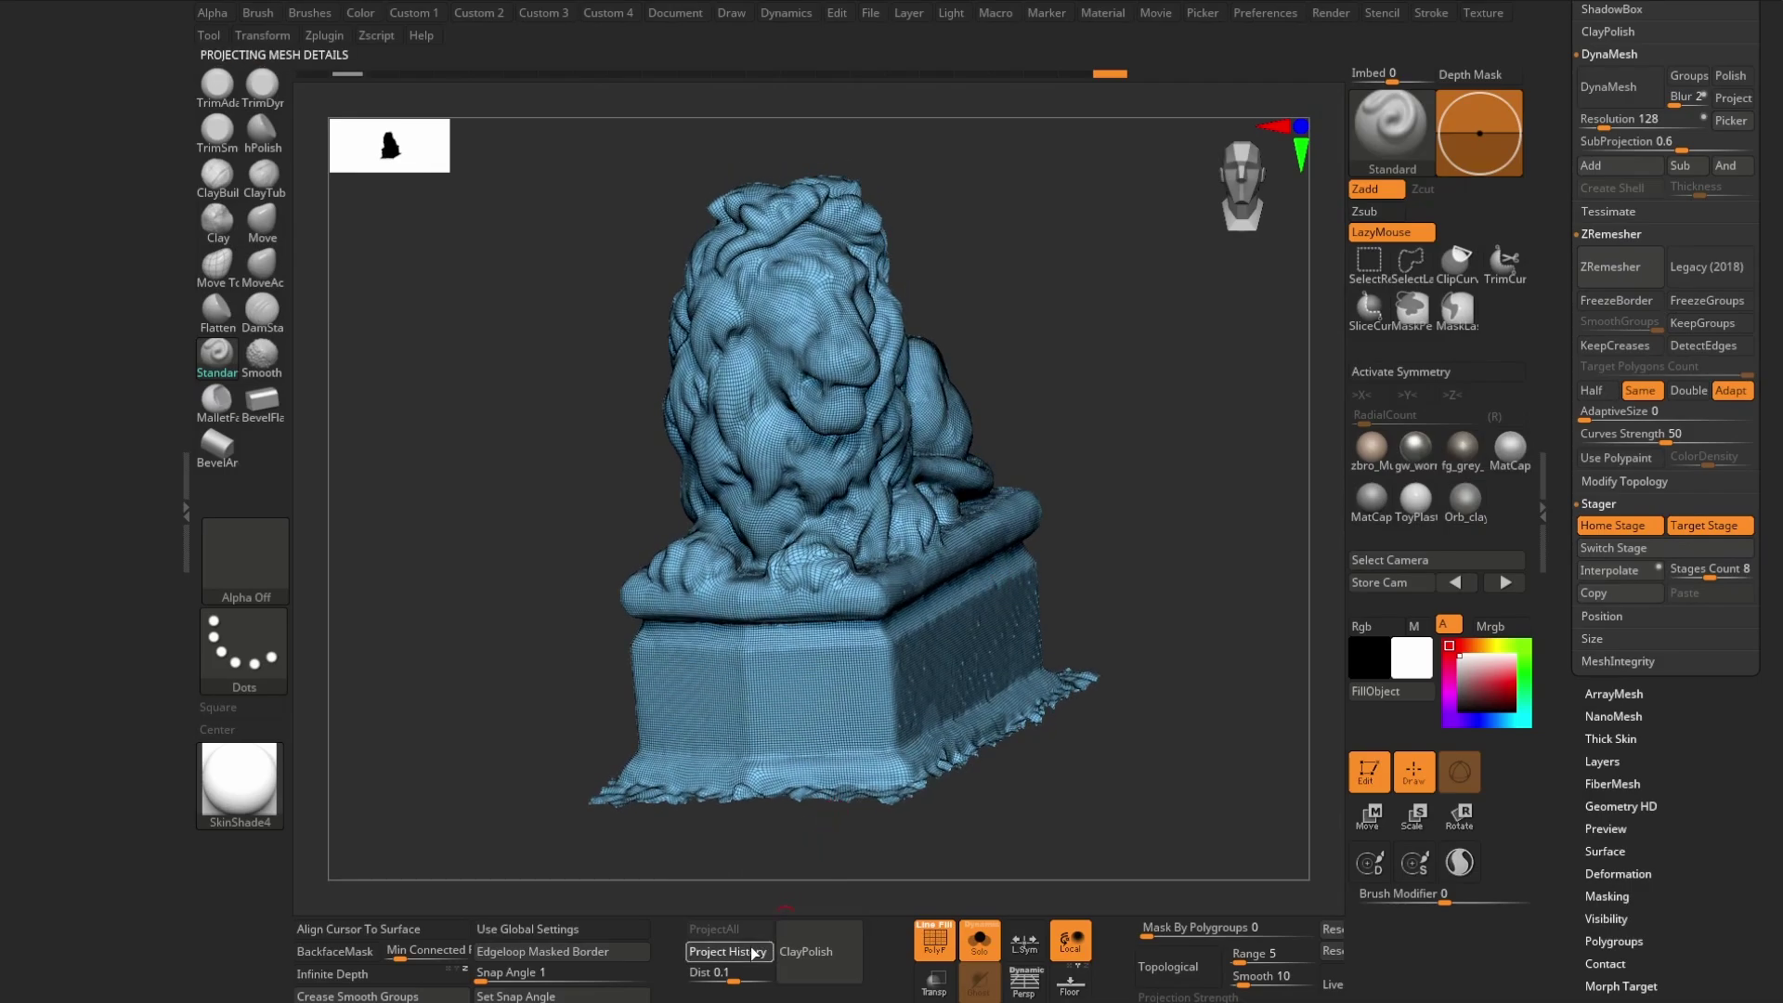
key(shift+f)
mouse_move(1019, 657)
right_down()
mouse_move(944, 602)
mouse_move(1019, 641)
mouse_move(892, 670)
mouse_move(754, 783)
mouse_move(808, 775)
mouse_move(887, 682)
mouse_move(864, 734)
mouse_move(860, 712)
right_up()
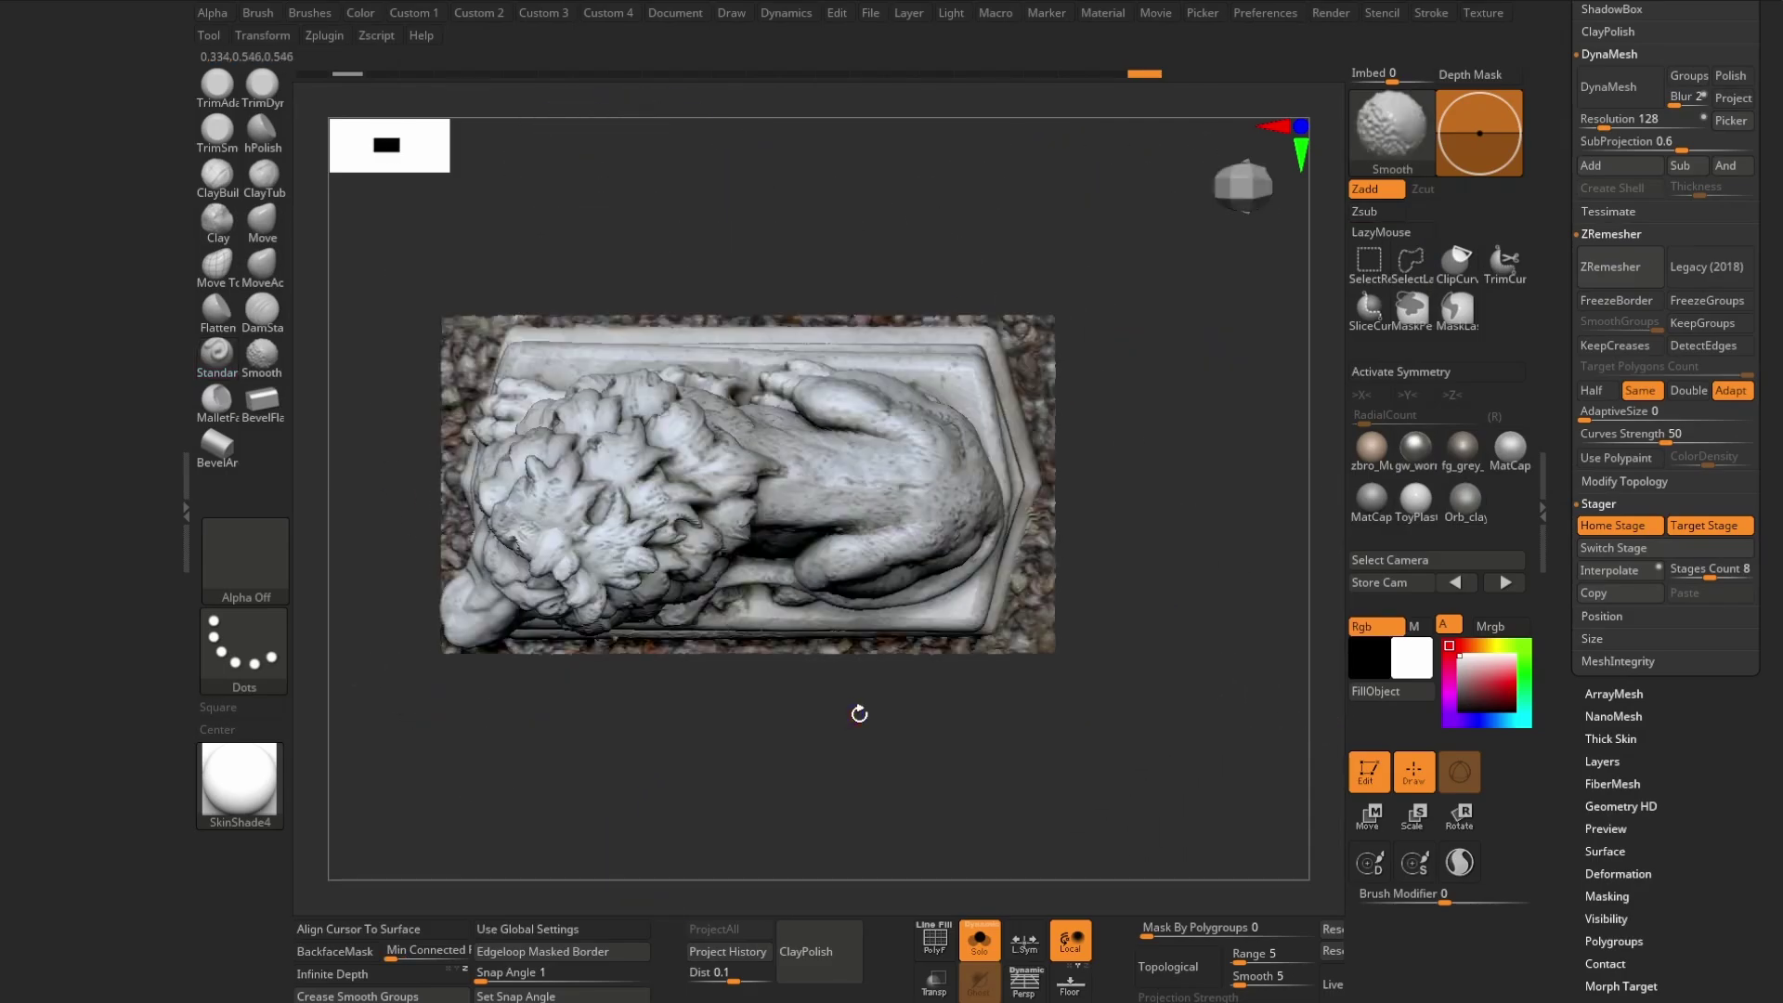
- Draw SliceCurve cuts along the base's right and top edges, then turn PolyF back on
key(ctrl+shift)
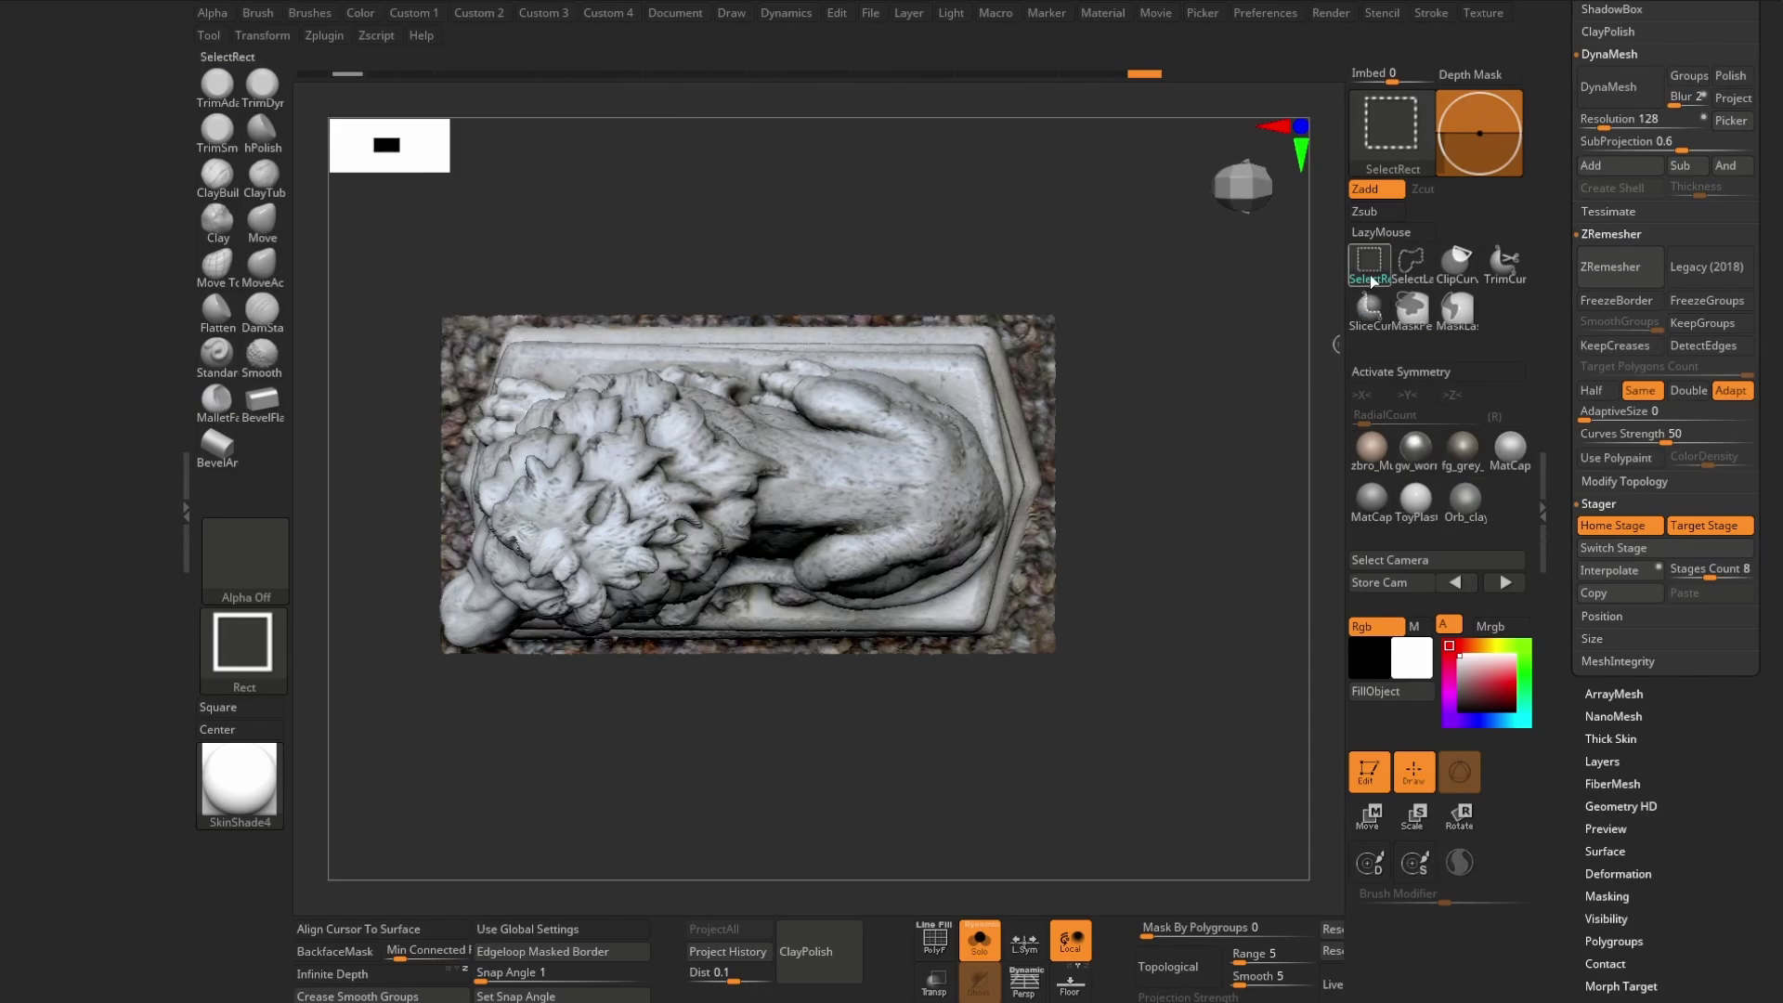
click(1369, 307)
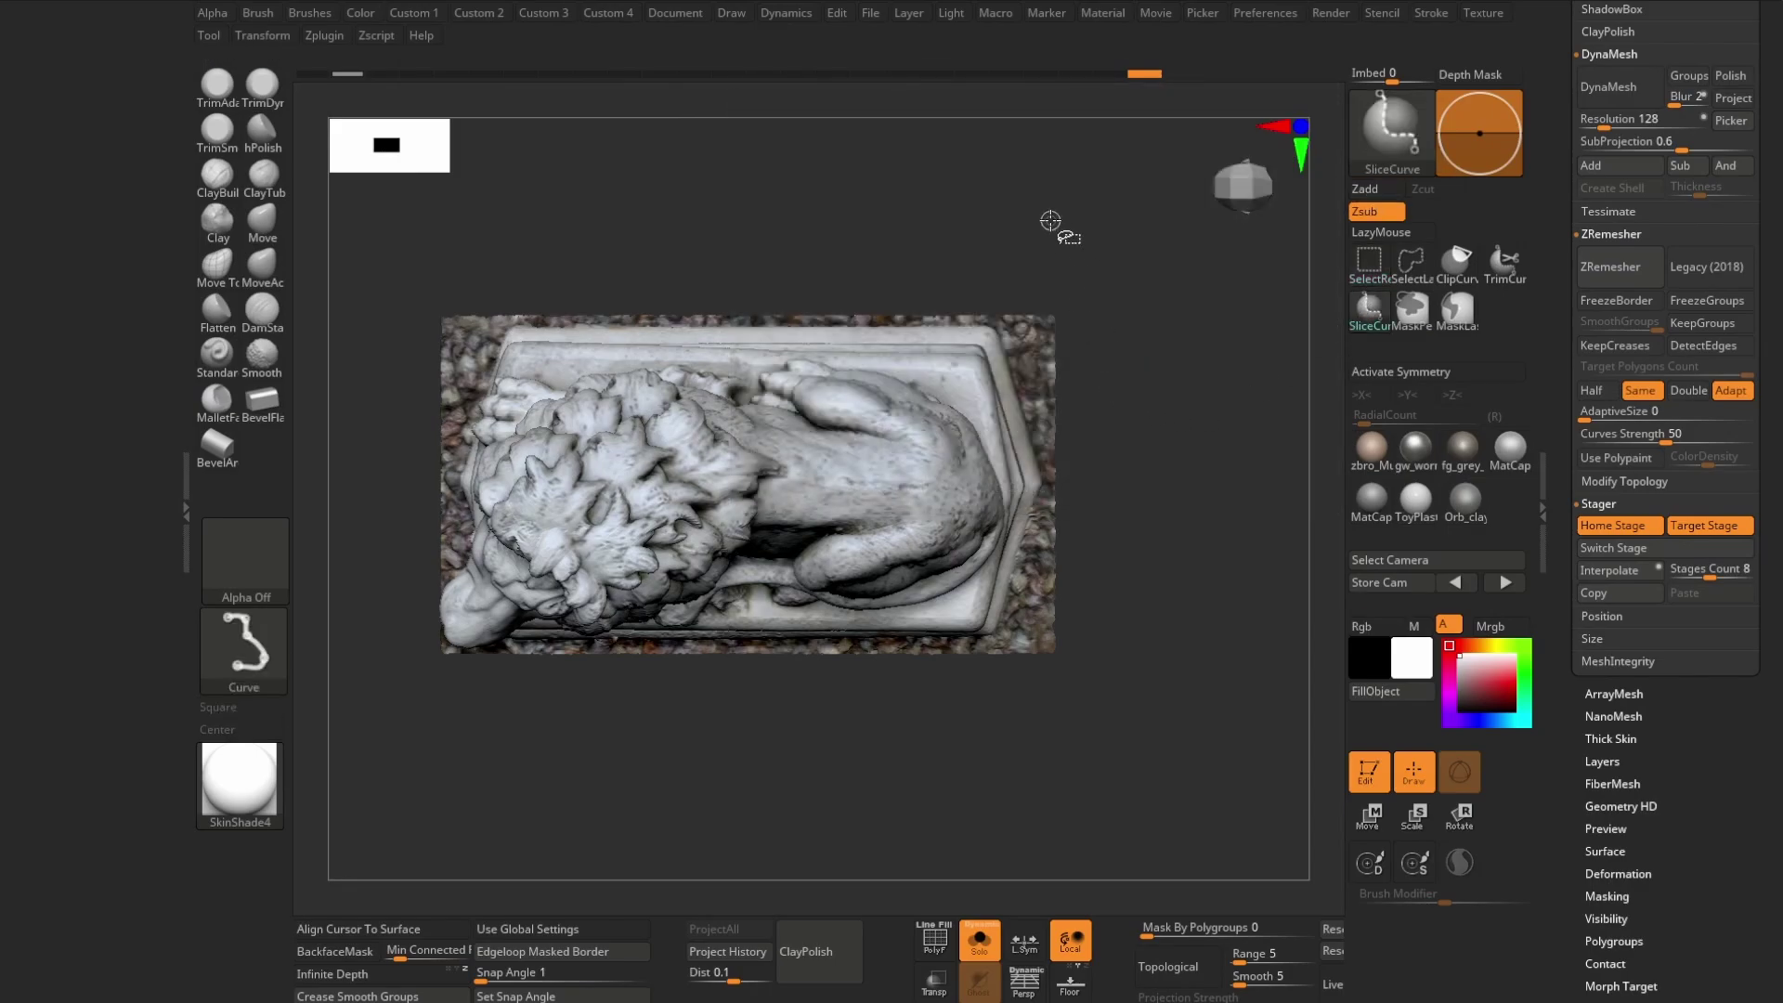
ctrl+shift+drag(1051, 221, 1040, 766)
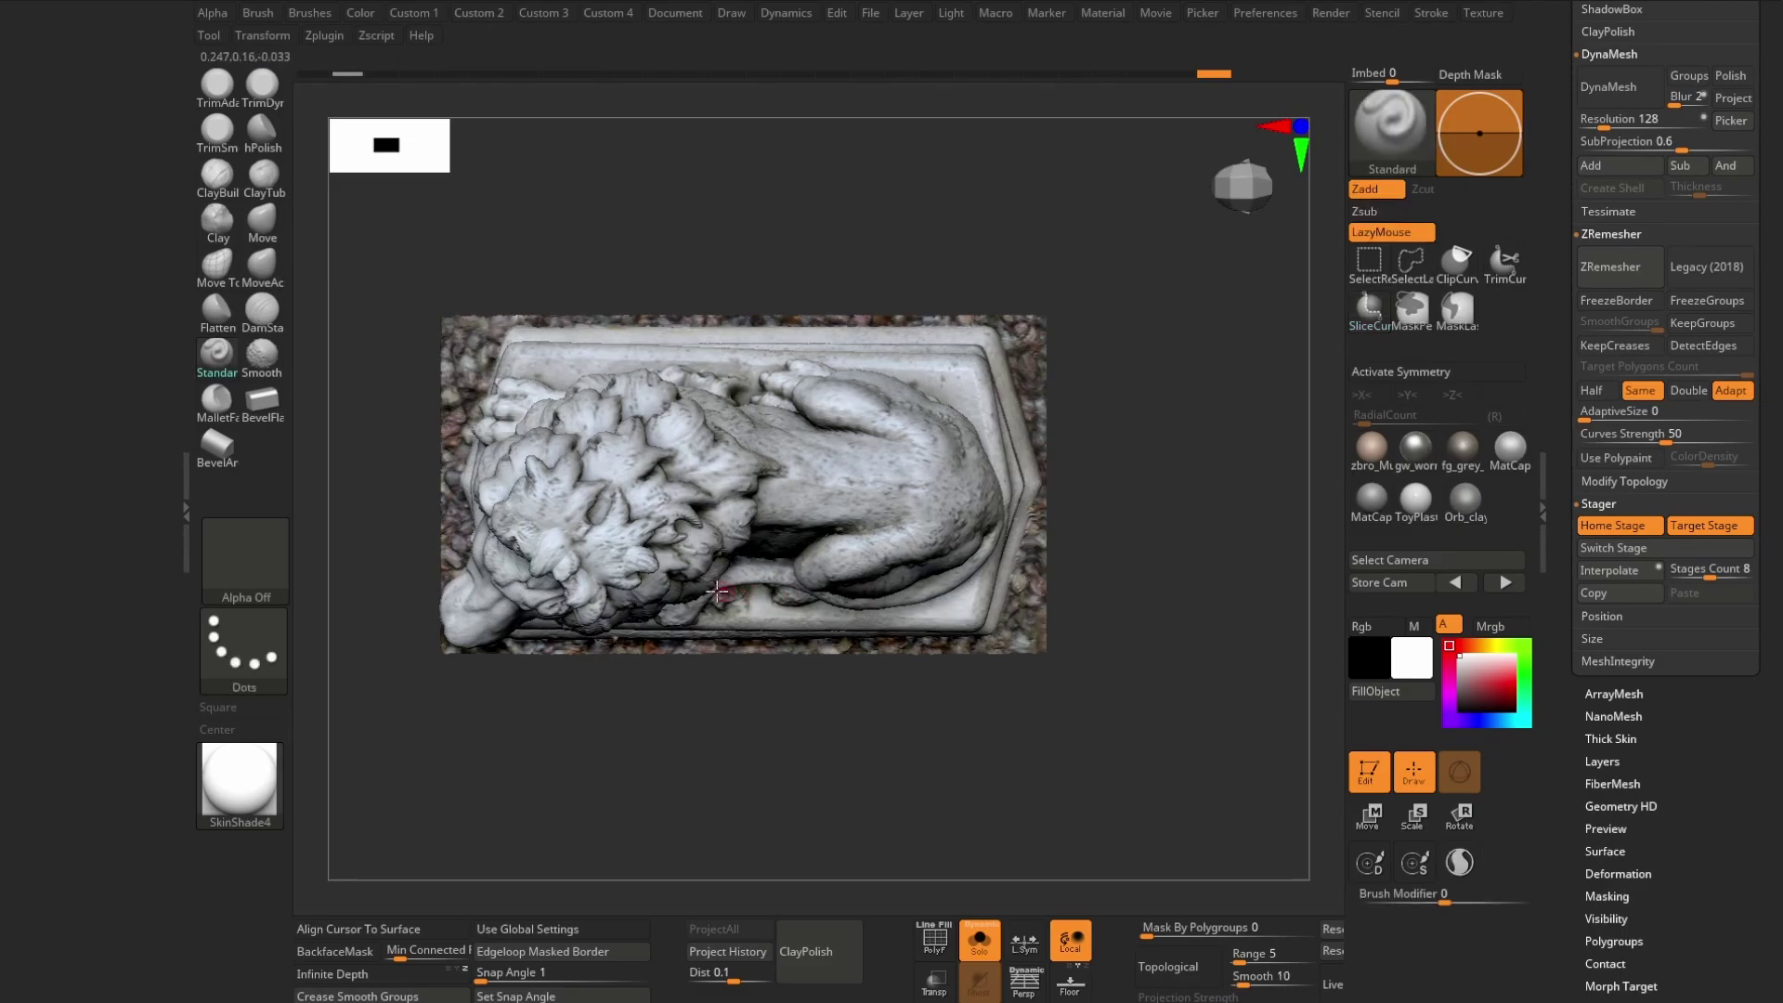
mouse_move(714, 423)
alt+right_down()
mouse_move(879, 498)
mouse_move(823, 547)
alt+right_up()
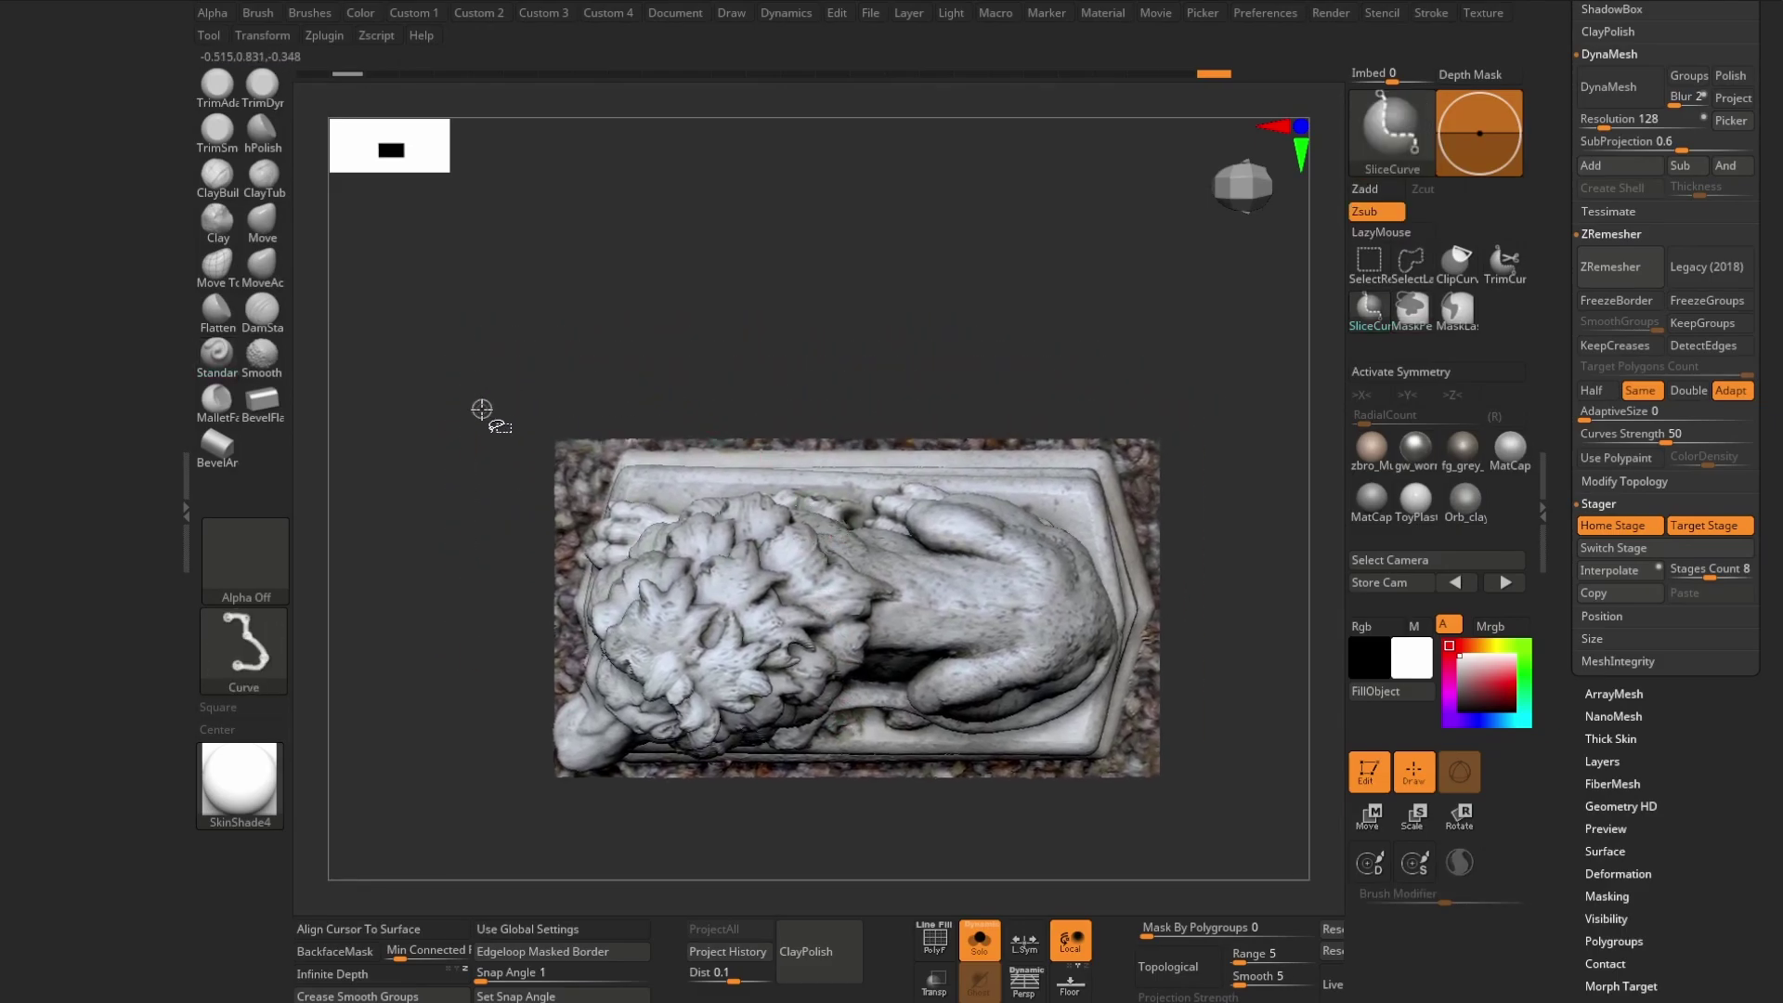
mouse_move(471, 409)
ctrl+shift+mouse_down()
mouse_move(1196, 406)
mouse_move(1224, 431)
ctrl+shift+mouse_up()
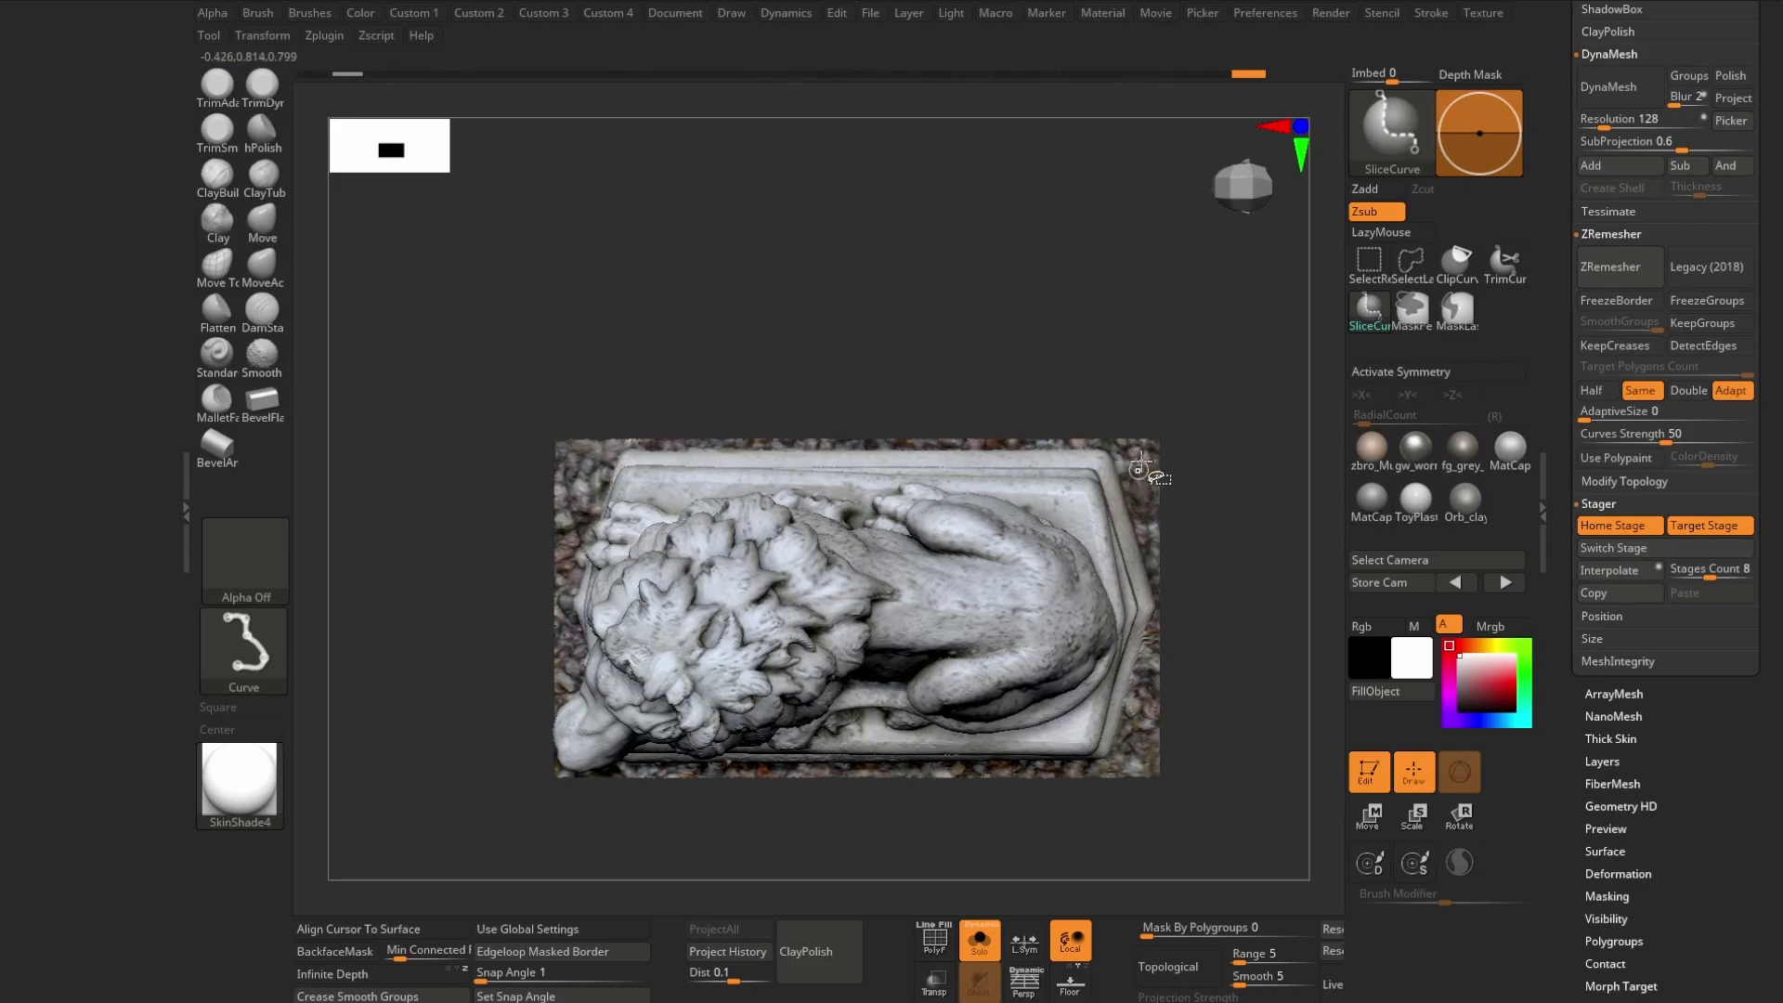
ctrl+right_drag(1140, 464, 1068, 436)
key(shift+f)
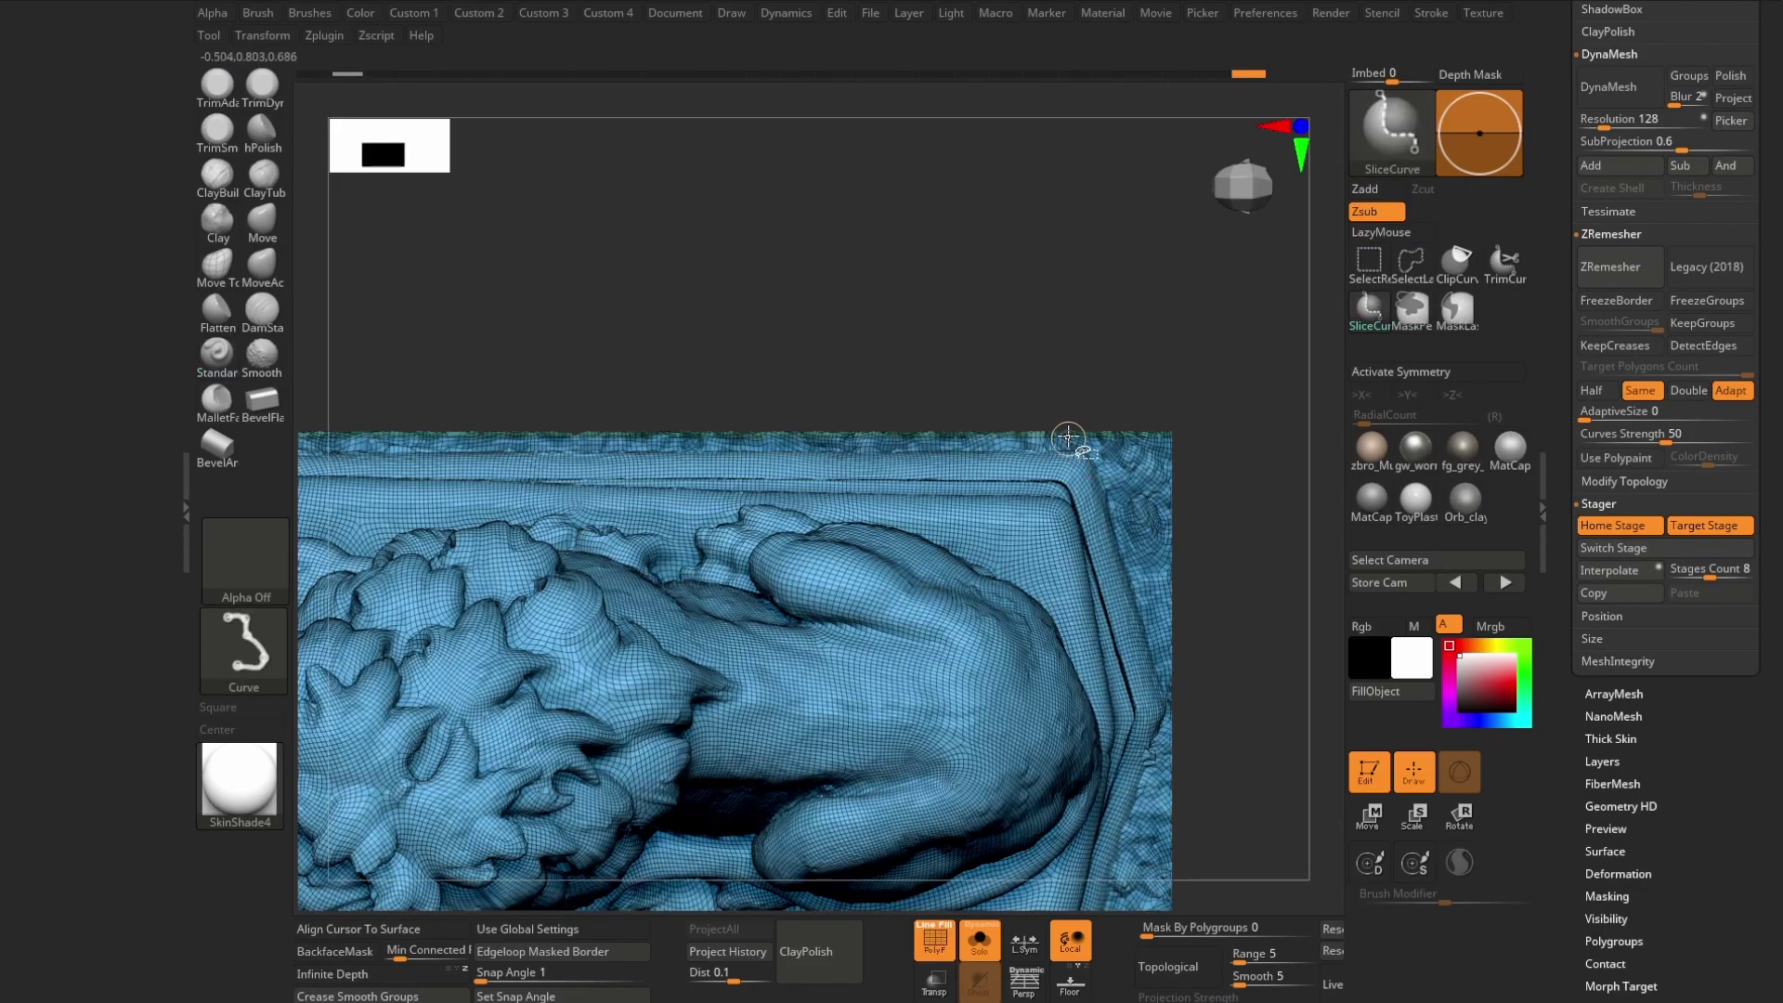
mouse_move(1094, 621)
ctrl+right_down()
mouse_move(892, 445)
mouse_move(969, 622)
mouse_move(829, 773)
ctrl+right_up()
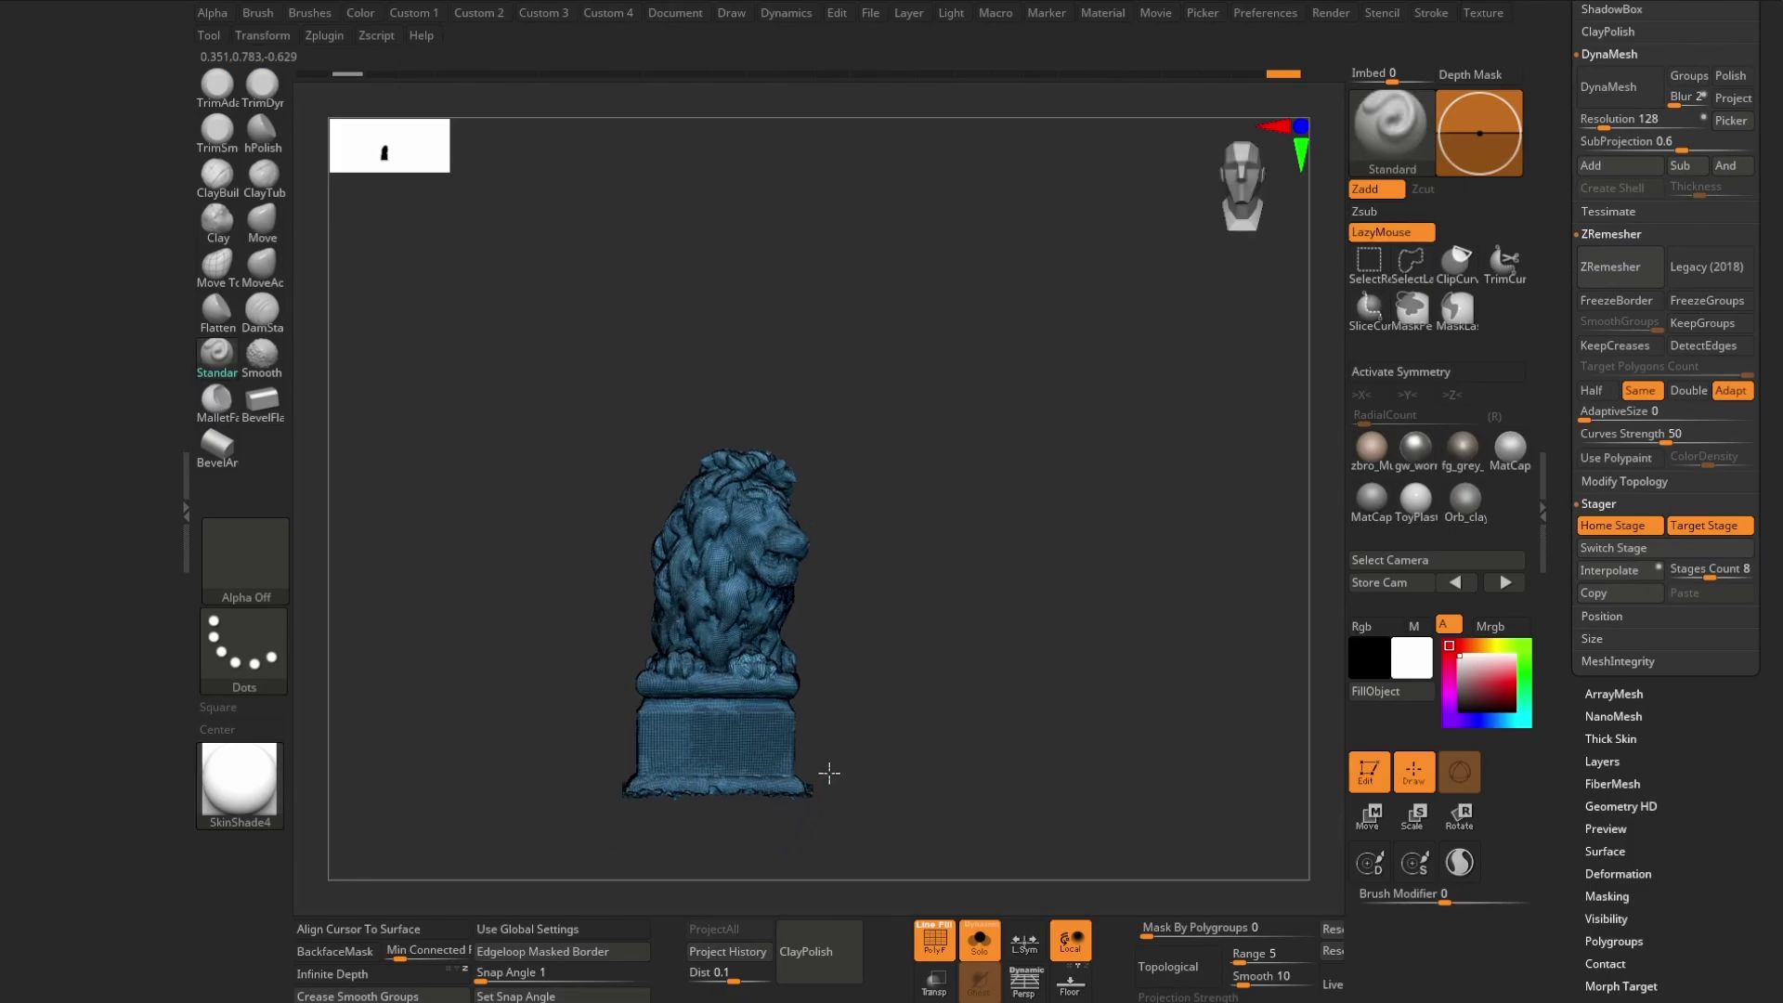
- Draw SliceCurve lines along the pedestal's bottom edge and corners from the front view
mouse_move(916, 657)
ctrl+right_down()
mouse_move(1035, 776)
mouse_move(975, 692)
ctrl+right_up()
ctrl+shift+drag(915, 581, 904, 868)
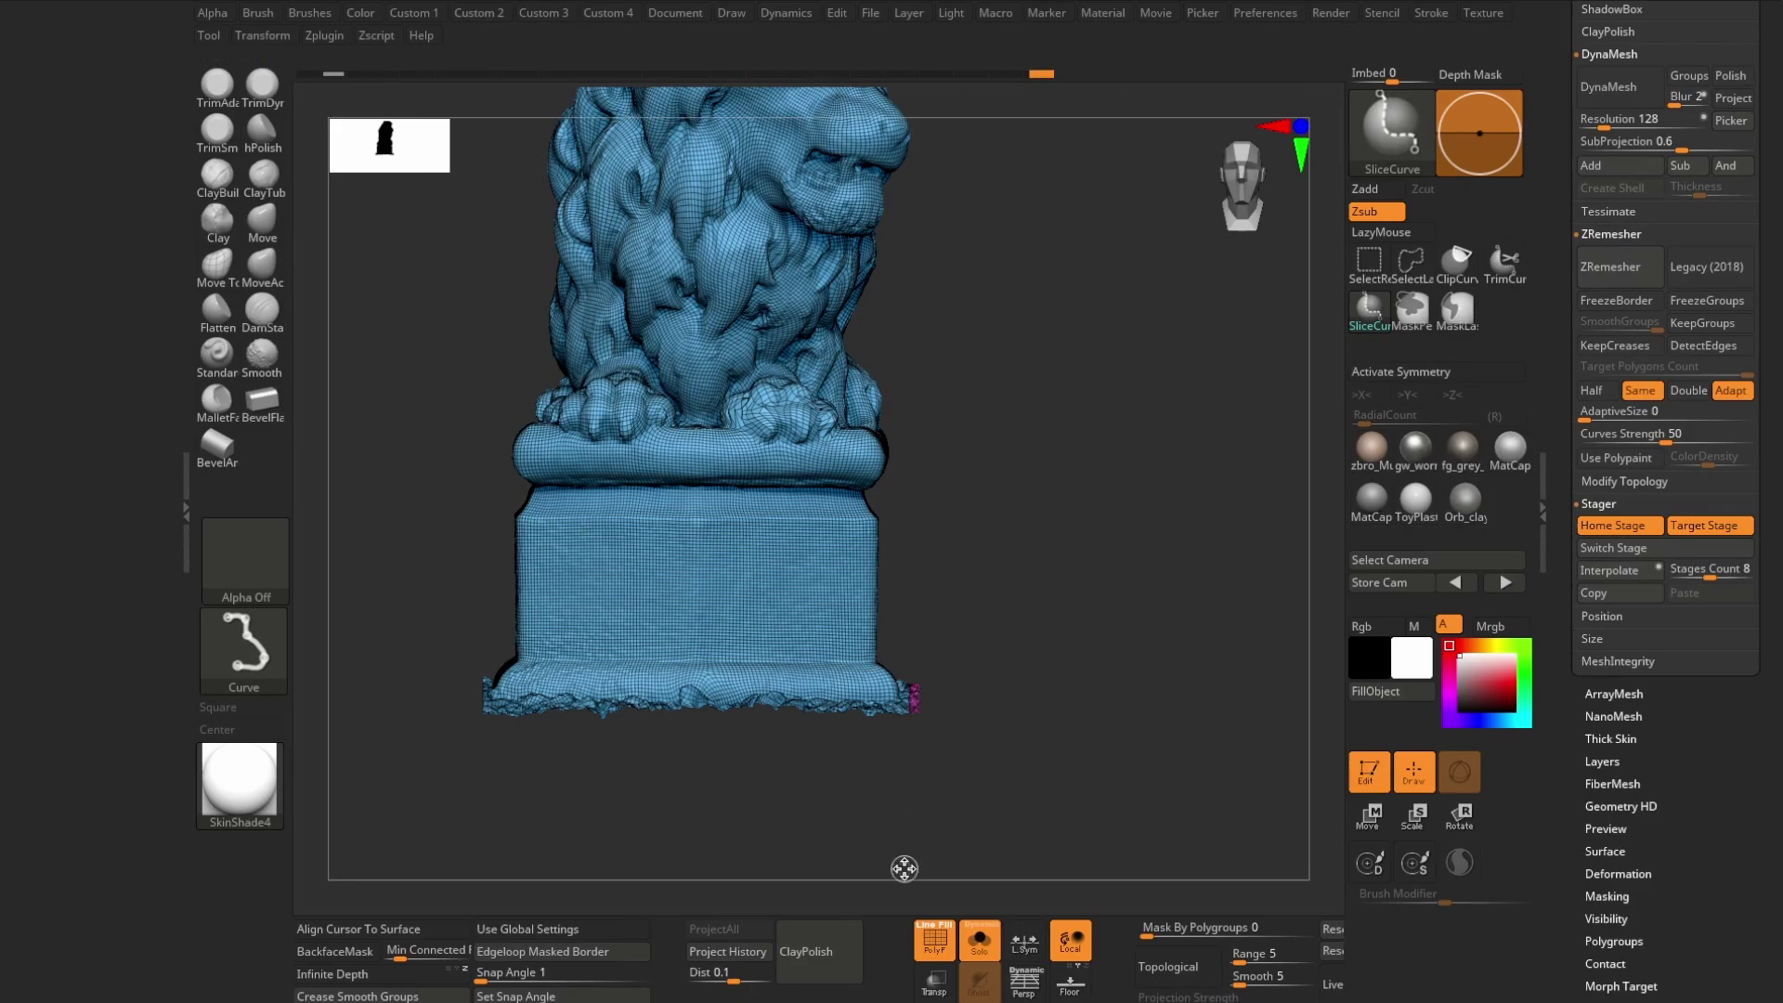
drag(956, 771, 883, 756)
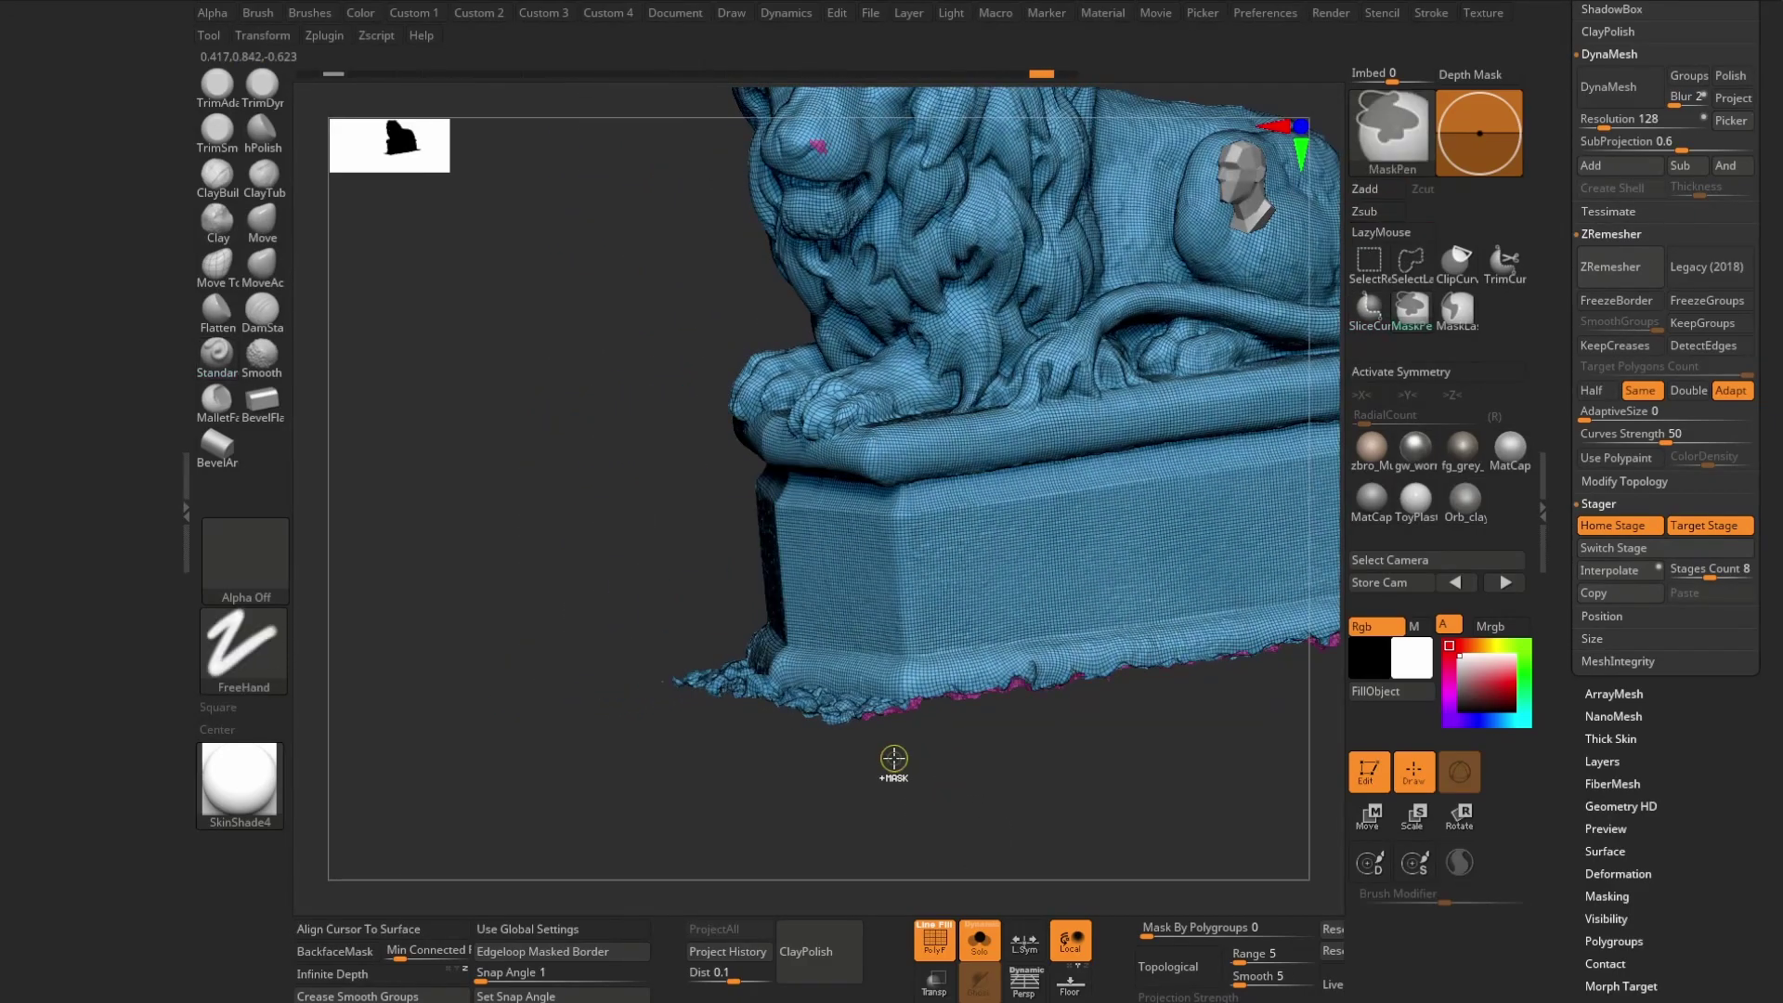
shift+drag(924, 744, 984, 740)
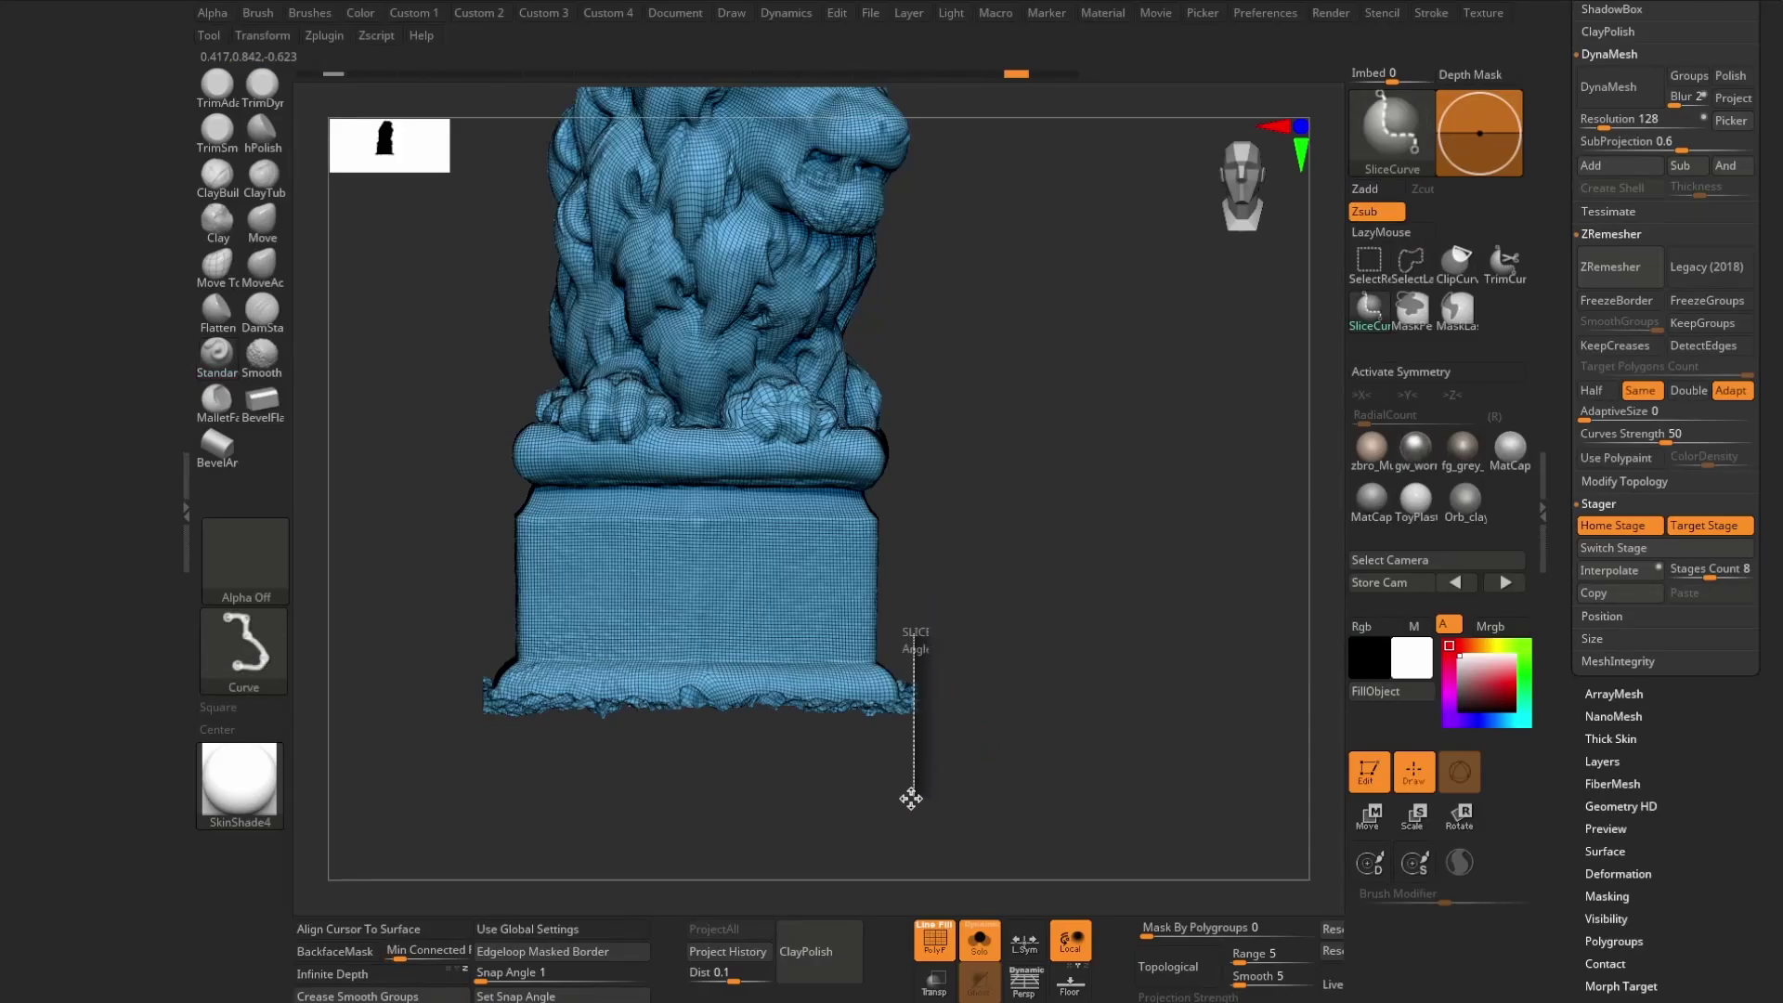
mouse_move(914, 799)
ctrl+shift+mouse_down()
mouse_move(987, 708)
mouse_move(920, 740)
mouse_move(931, 716)
mouse_move(1038, 839)
ctrl+shift+mouse_up()
key(ctrl+shift)
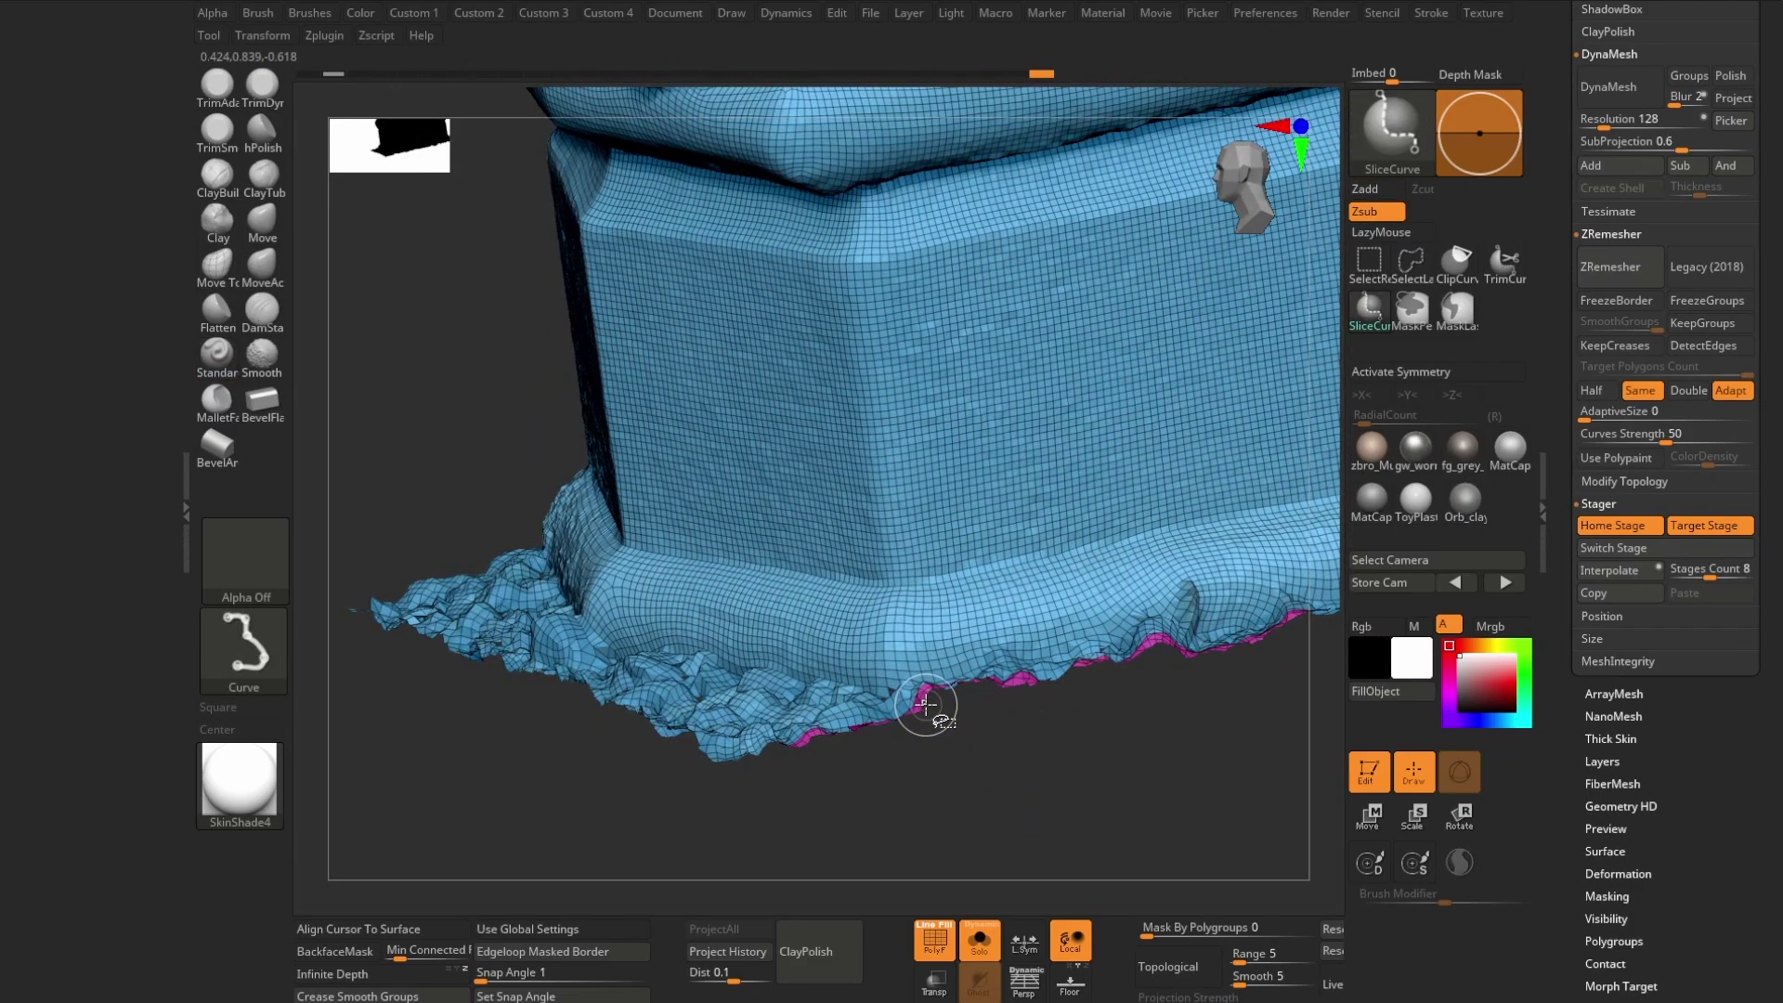
mouse_move(922, 709)
mouse_down()
mouse_move(960, 800)
mouse_move(967, 737)
mouse_move(1011, 784)
mouse_move(1019, 767)
mouse_up()
key(ctrl+shift)
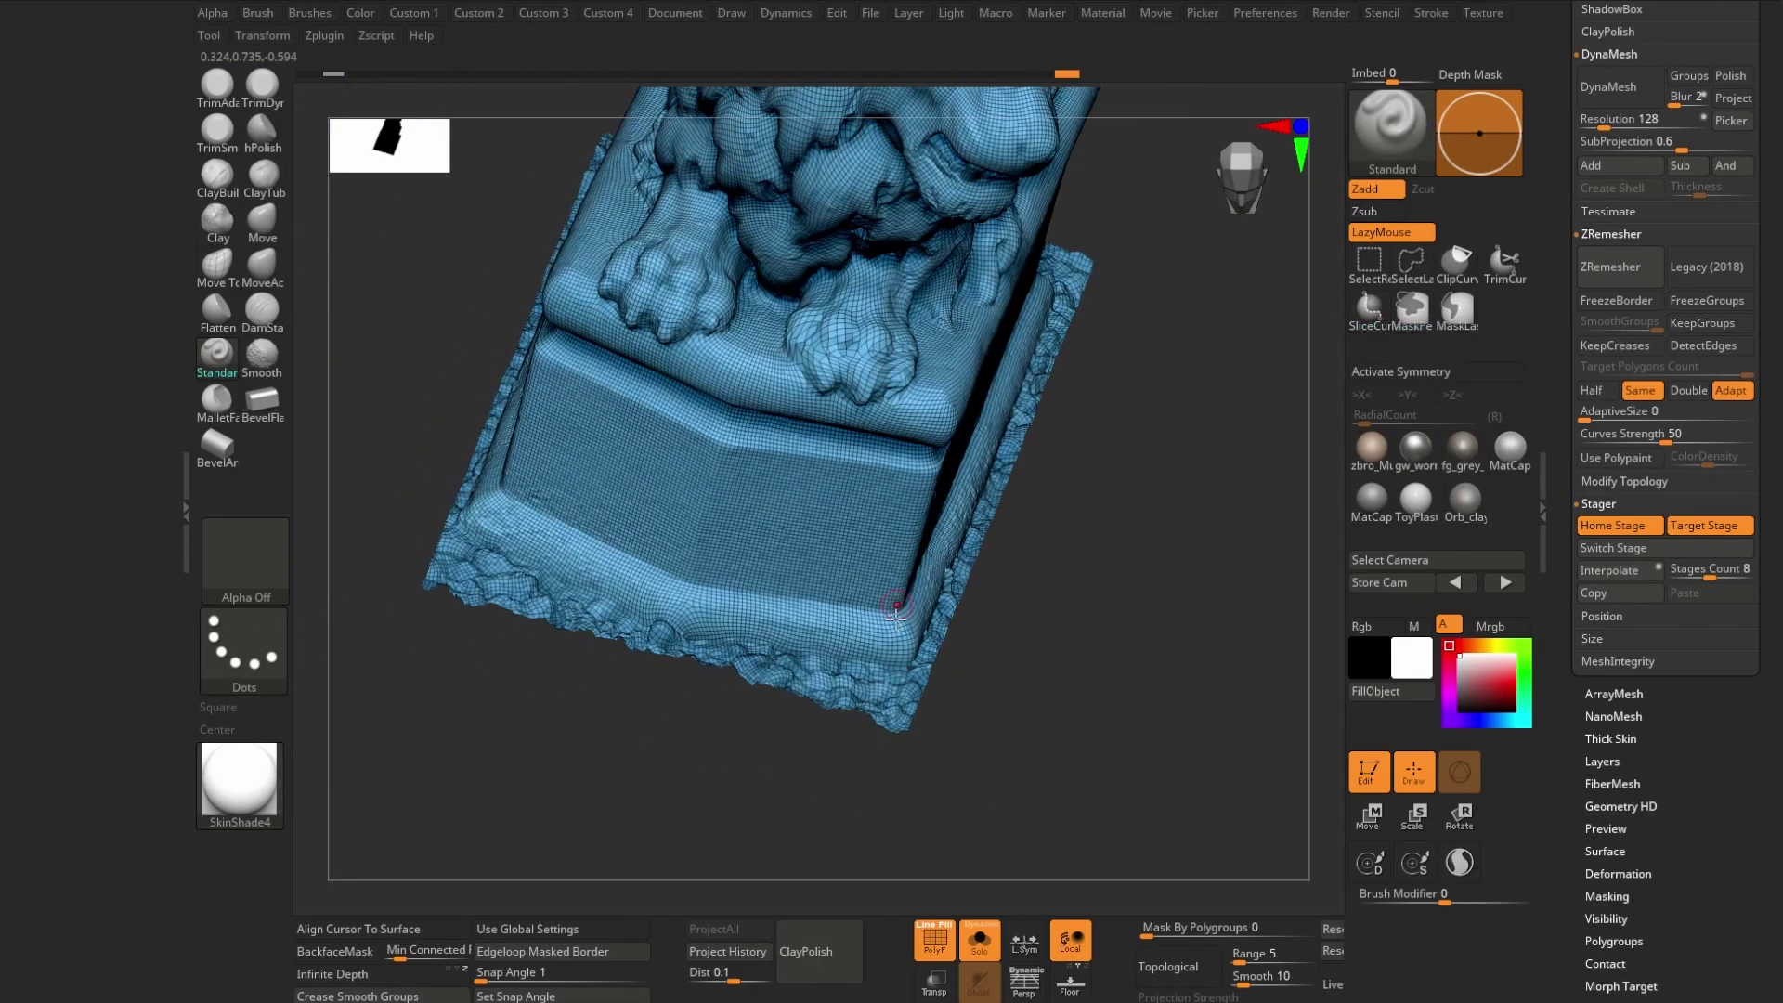
mouse_move(948, 716)
mouse_down()
mouse_move(880, 784)
mouse_move(883, 737)
mouse_up()
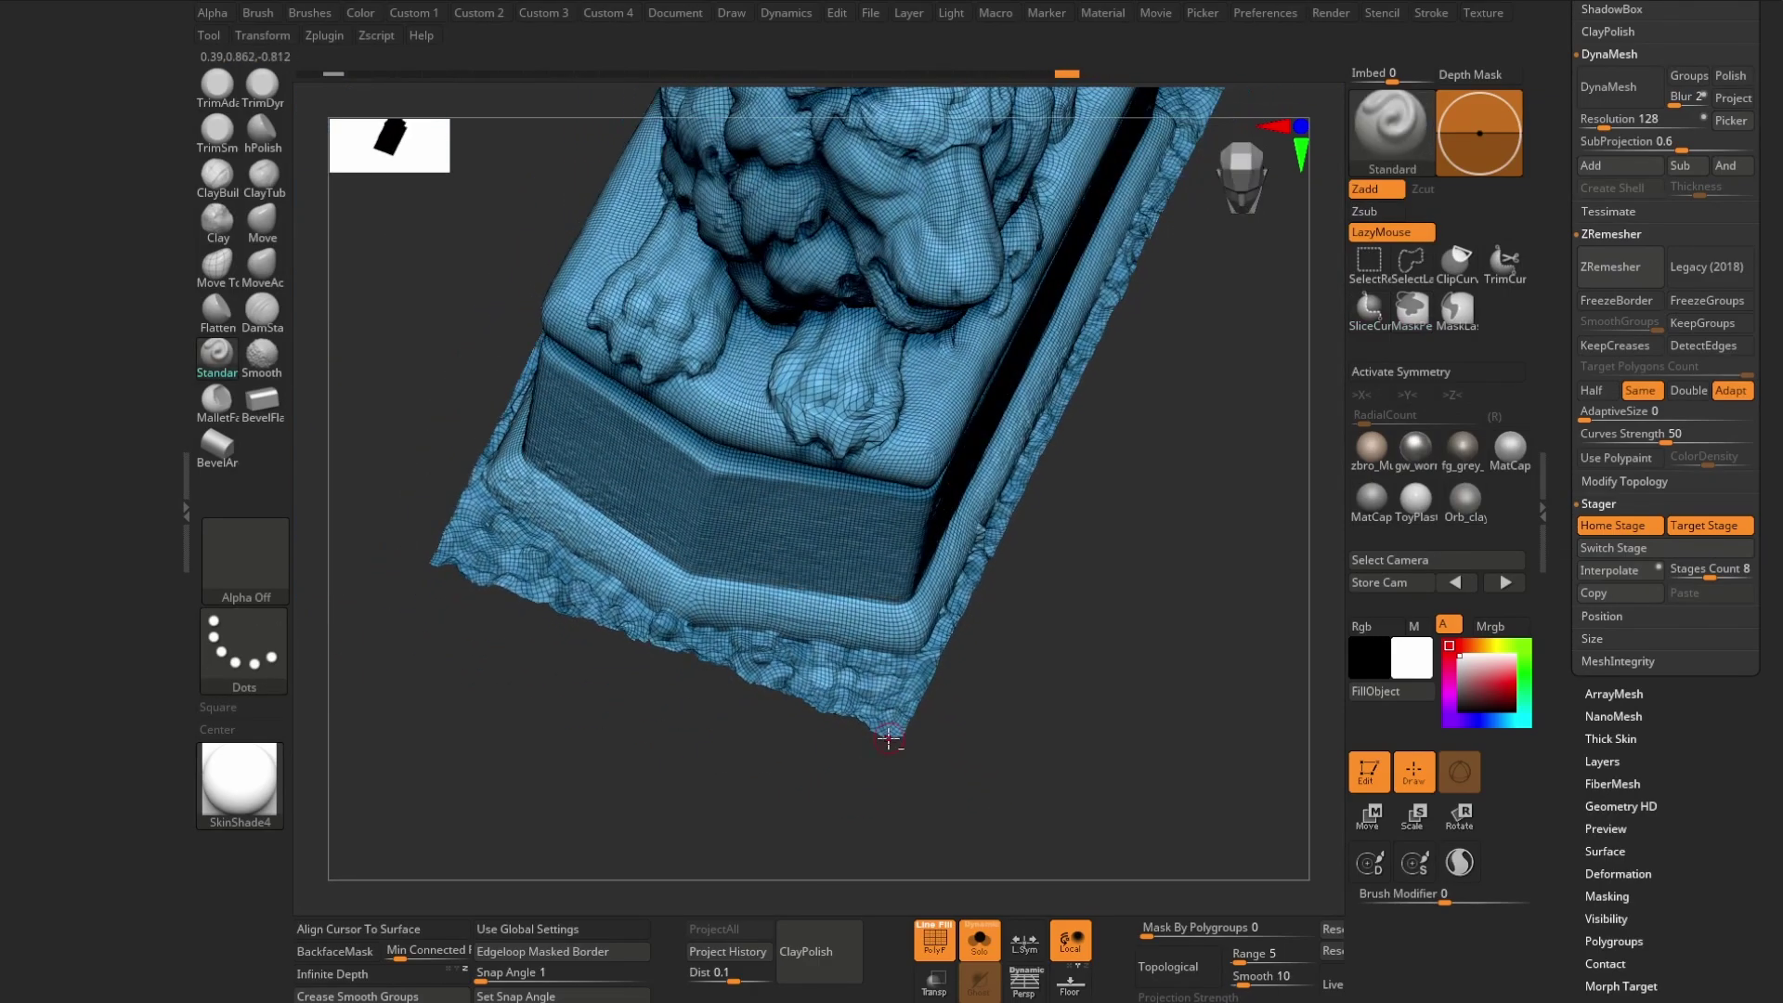
key(space)
mouse_move(628, 711)
mouse_down()
mouse_move(669, 749)
mouse_move(664, 618)
mouse_move(976, 805)
mouse_move(980, 749)
mouse_up()
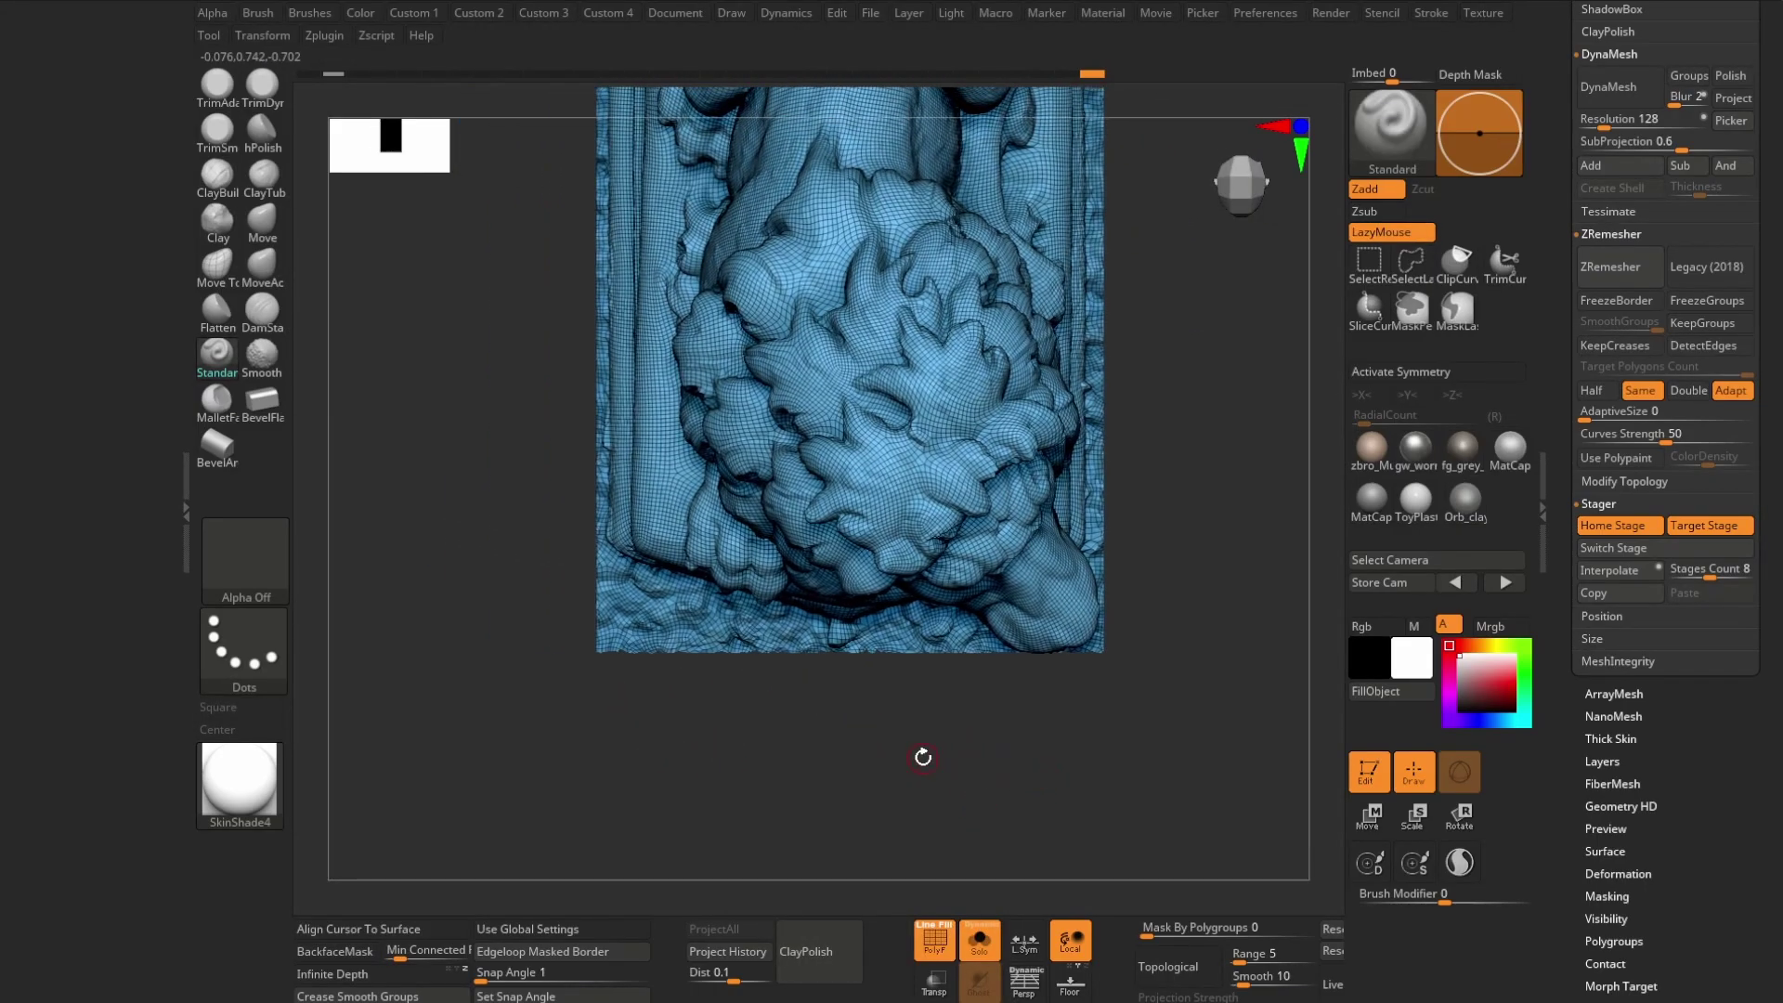
- Cap the open bottom of the lion's base with Close Holes
drag(923, 757, 909, 597)
key(space)
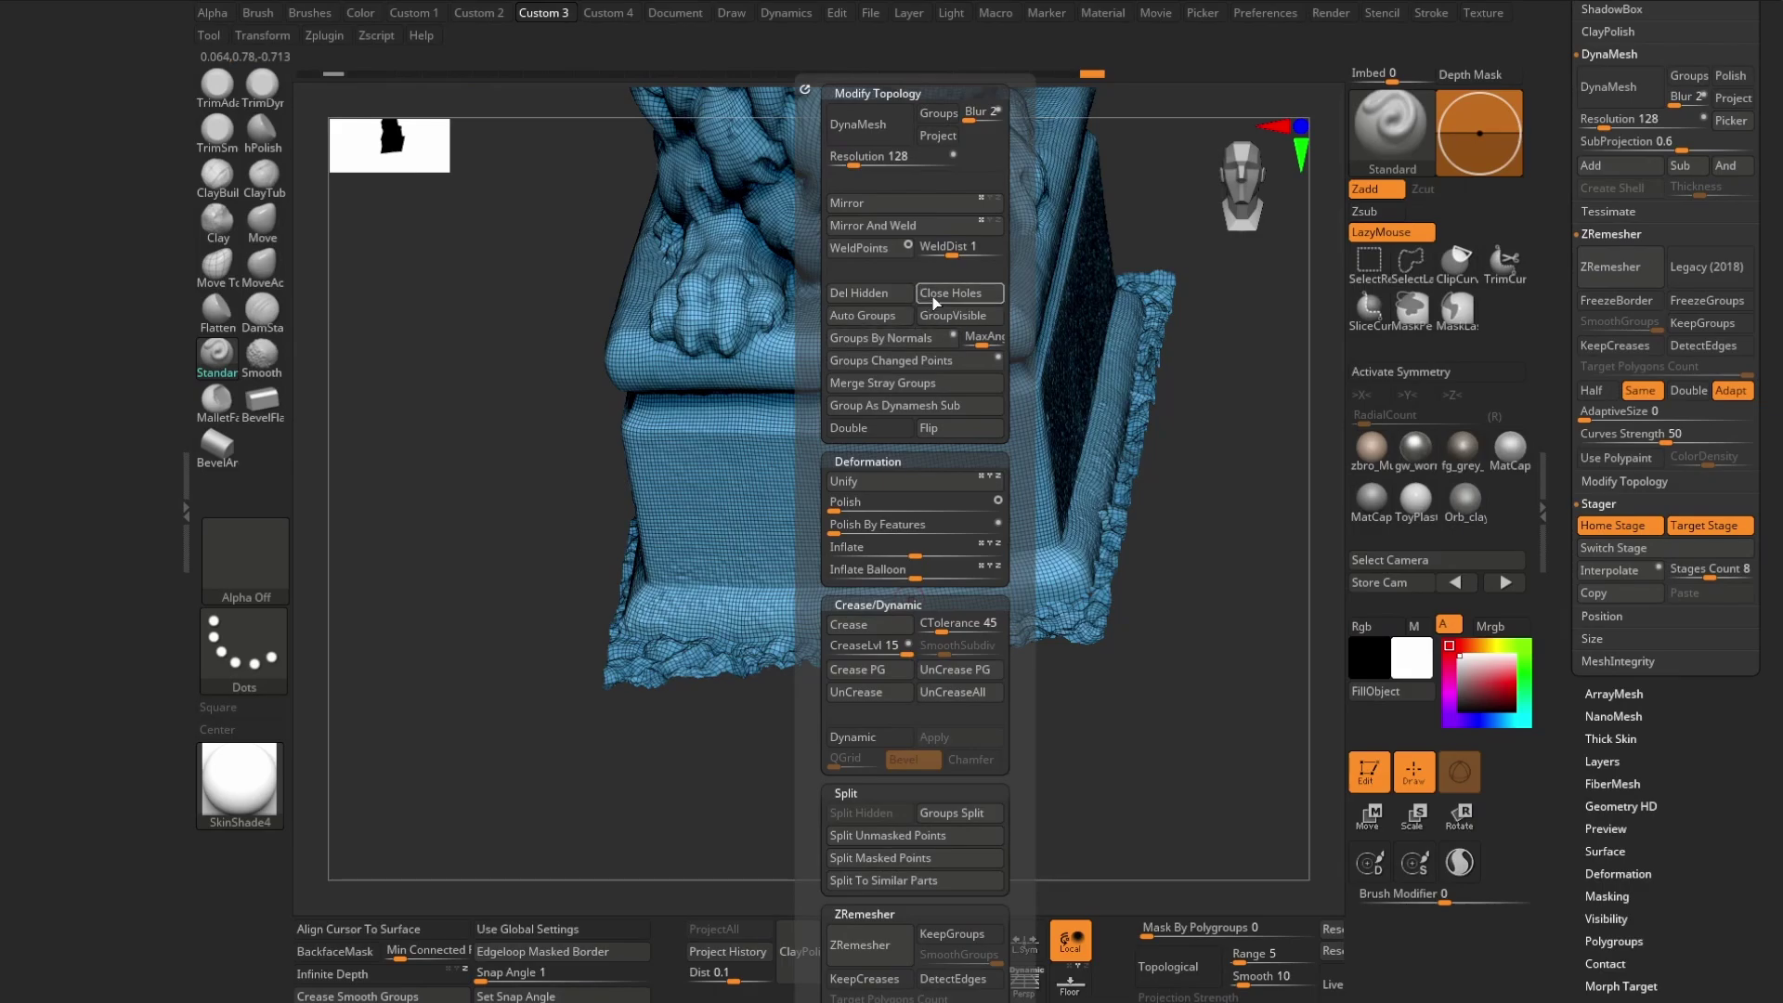
click(933, 302)
mouse_move(629, 724)
mouse_down()
mouse_move(756, 777)
mouse_move(972, 626)
mouse_up()
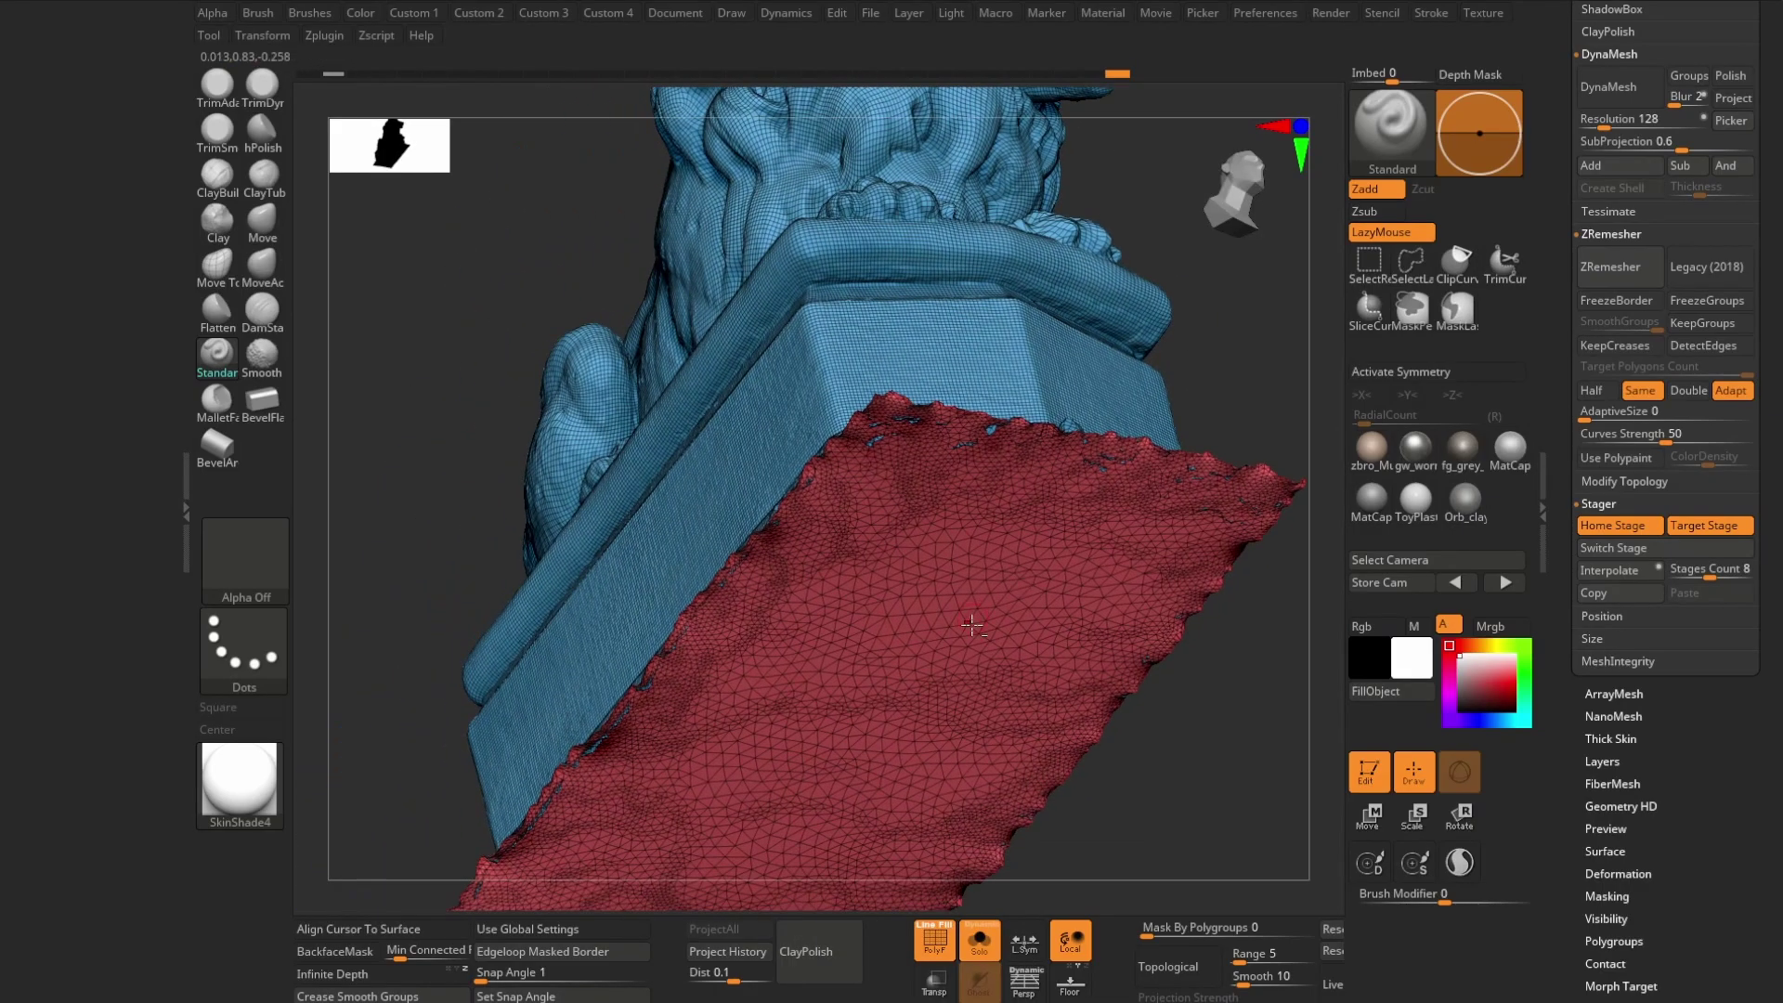
- Pull the new bottom cap down along Y with the Move gizmo to extend the base
key(w)
ctrl+click(924, 678)
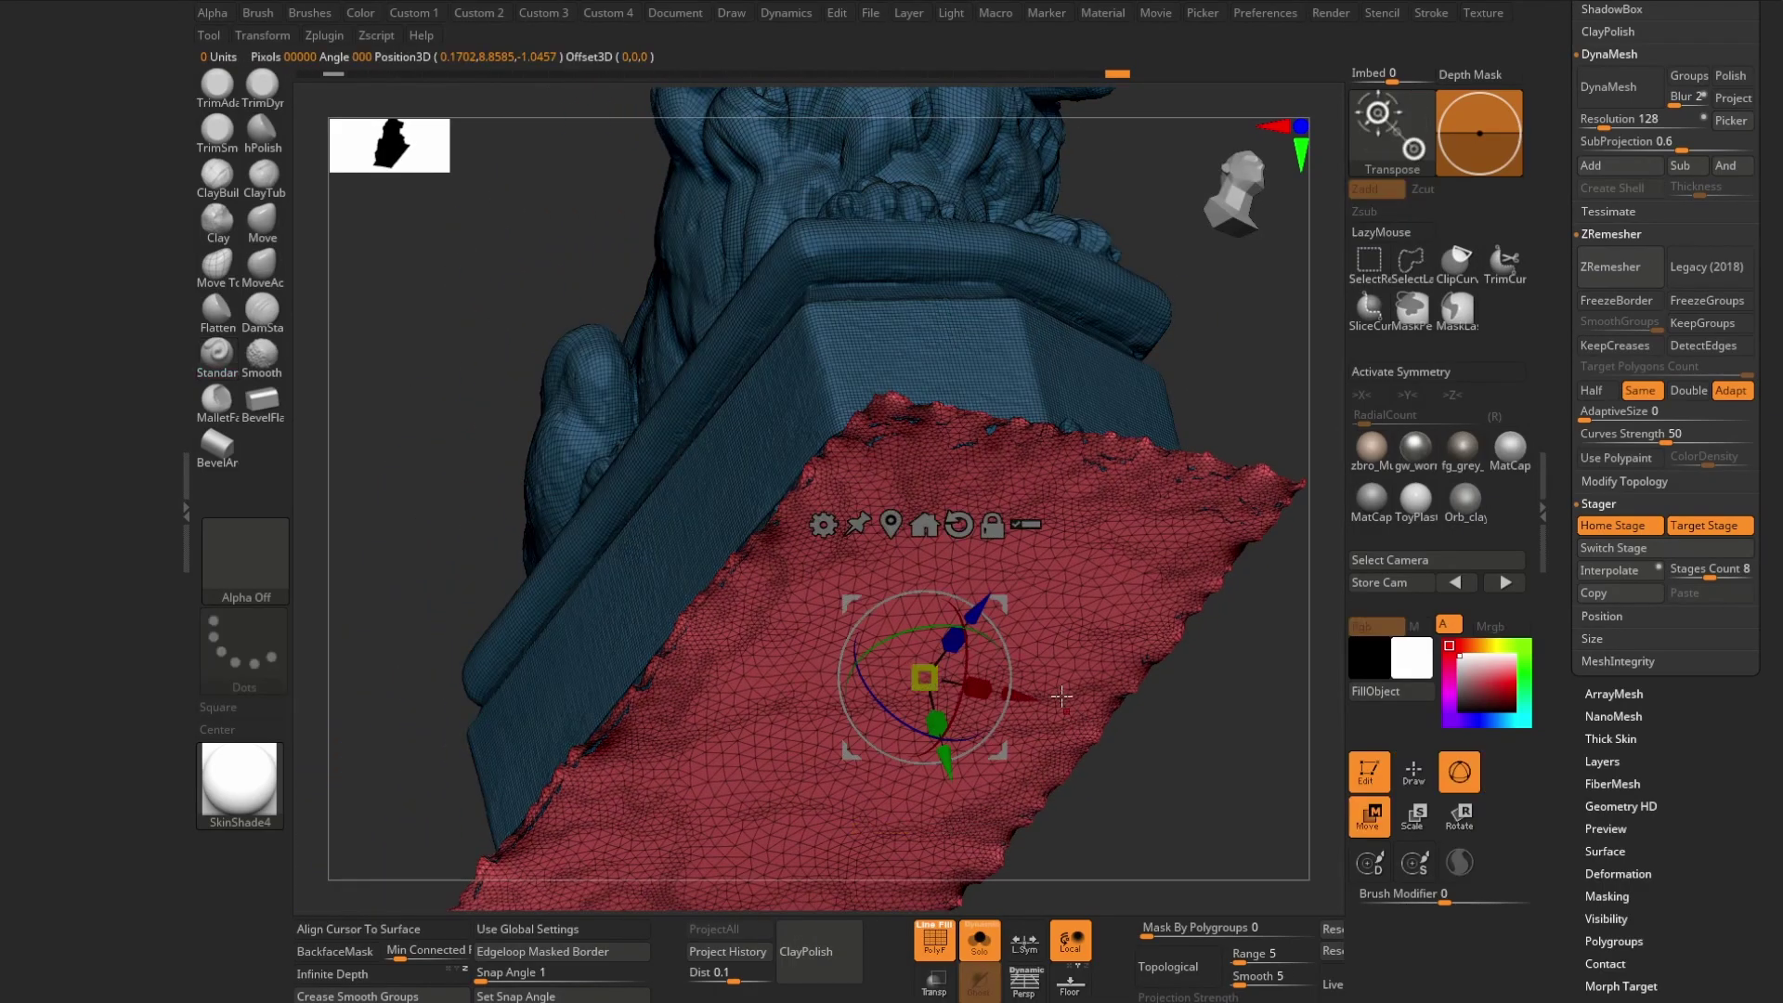
drag(1061, 696, 1031, 677)
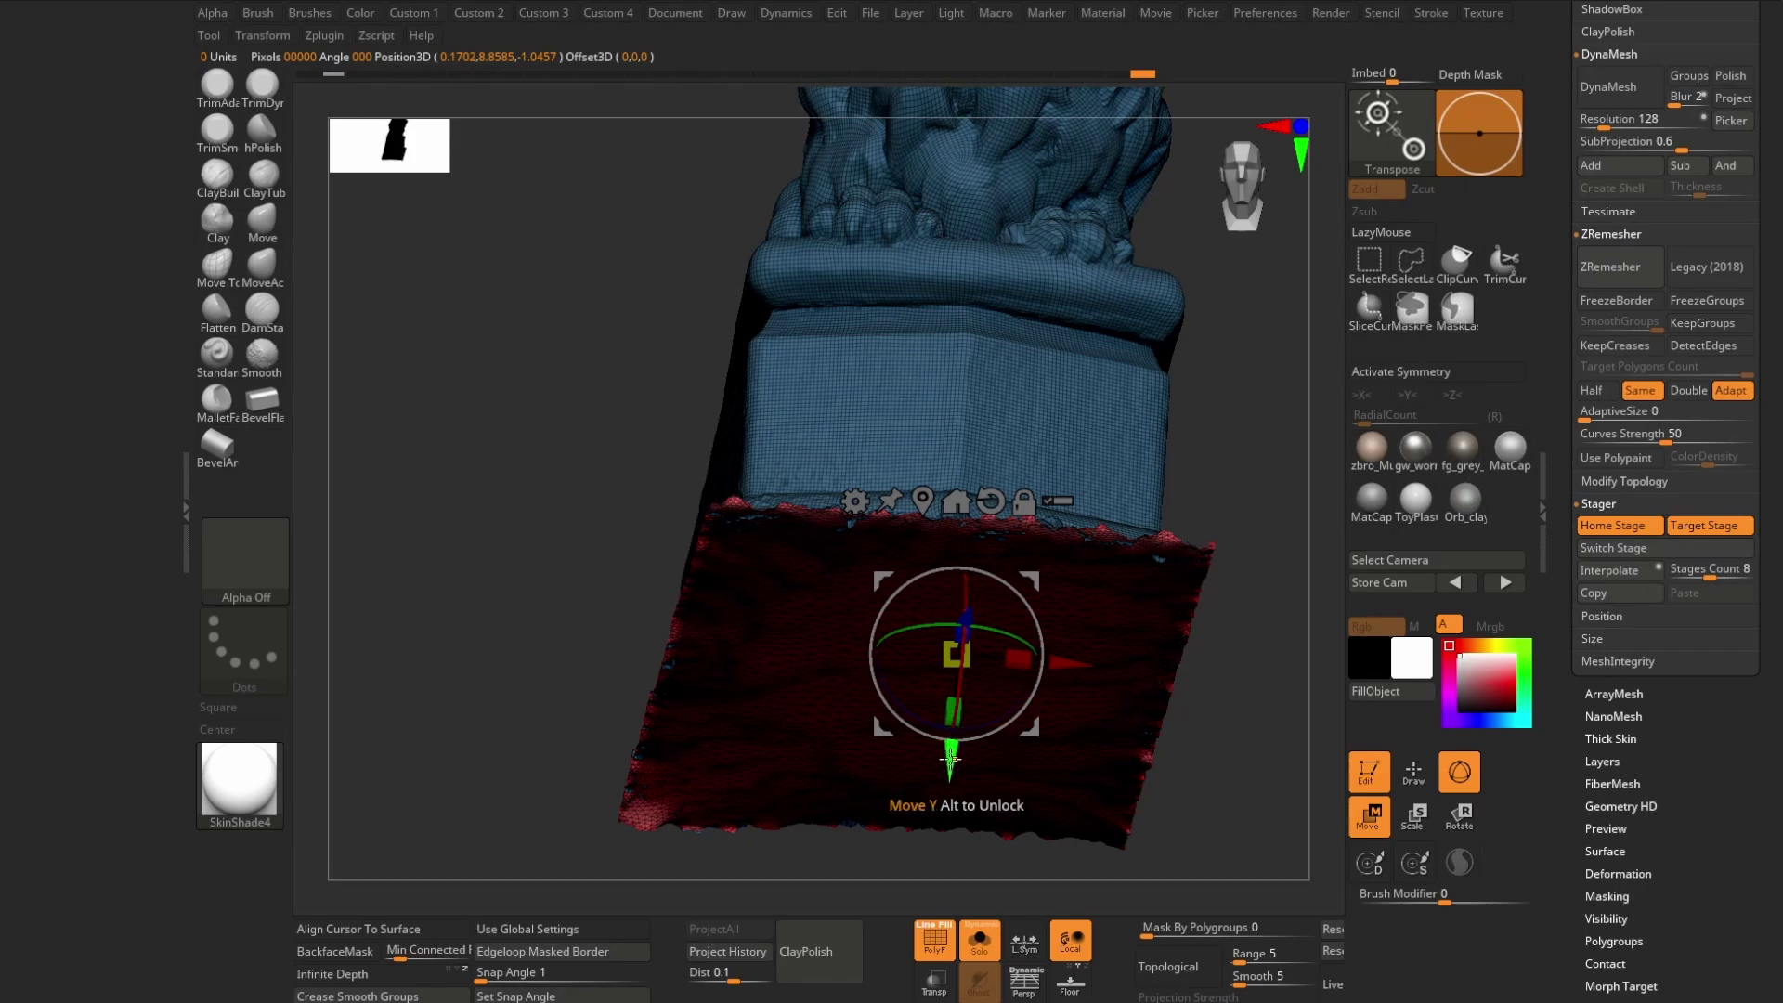
mouse_move(950, 759)
mouse_down()
mouse_move(951, 828)
mouse_move(1069, 794)
mouse_move(952, 510)
mouse_up()
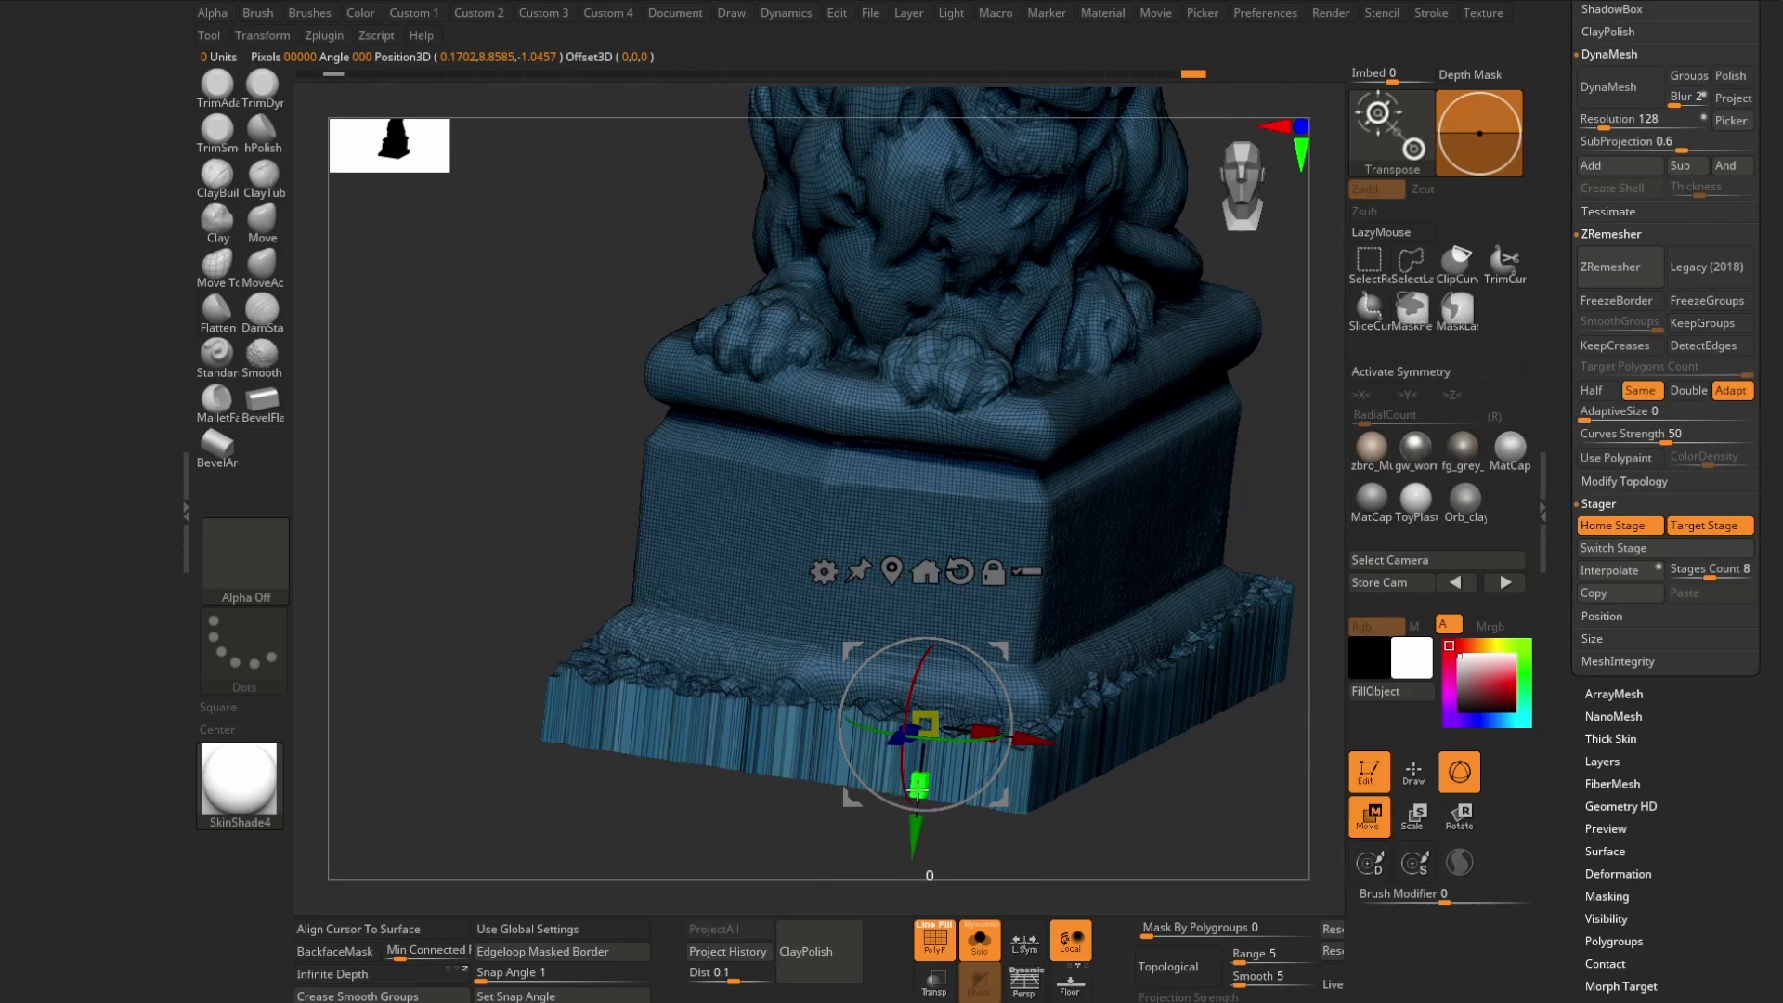
drag(917, 819, 923, 799)
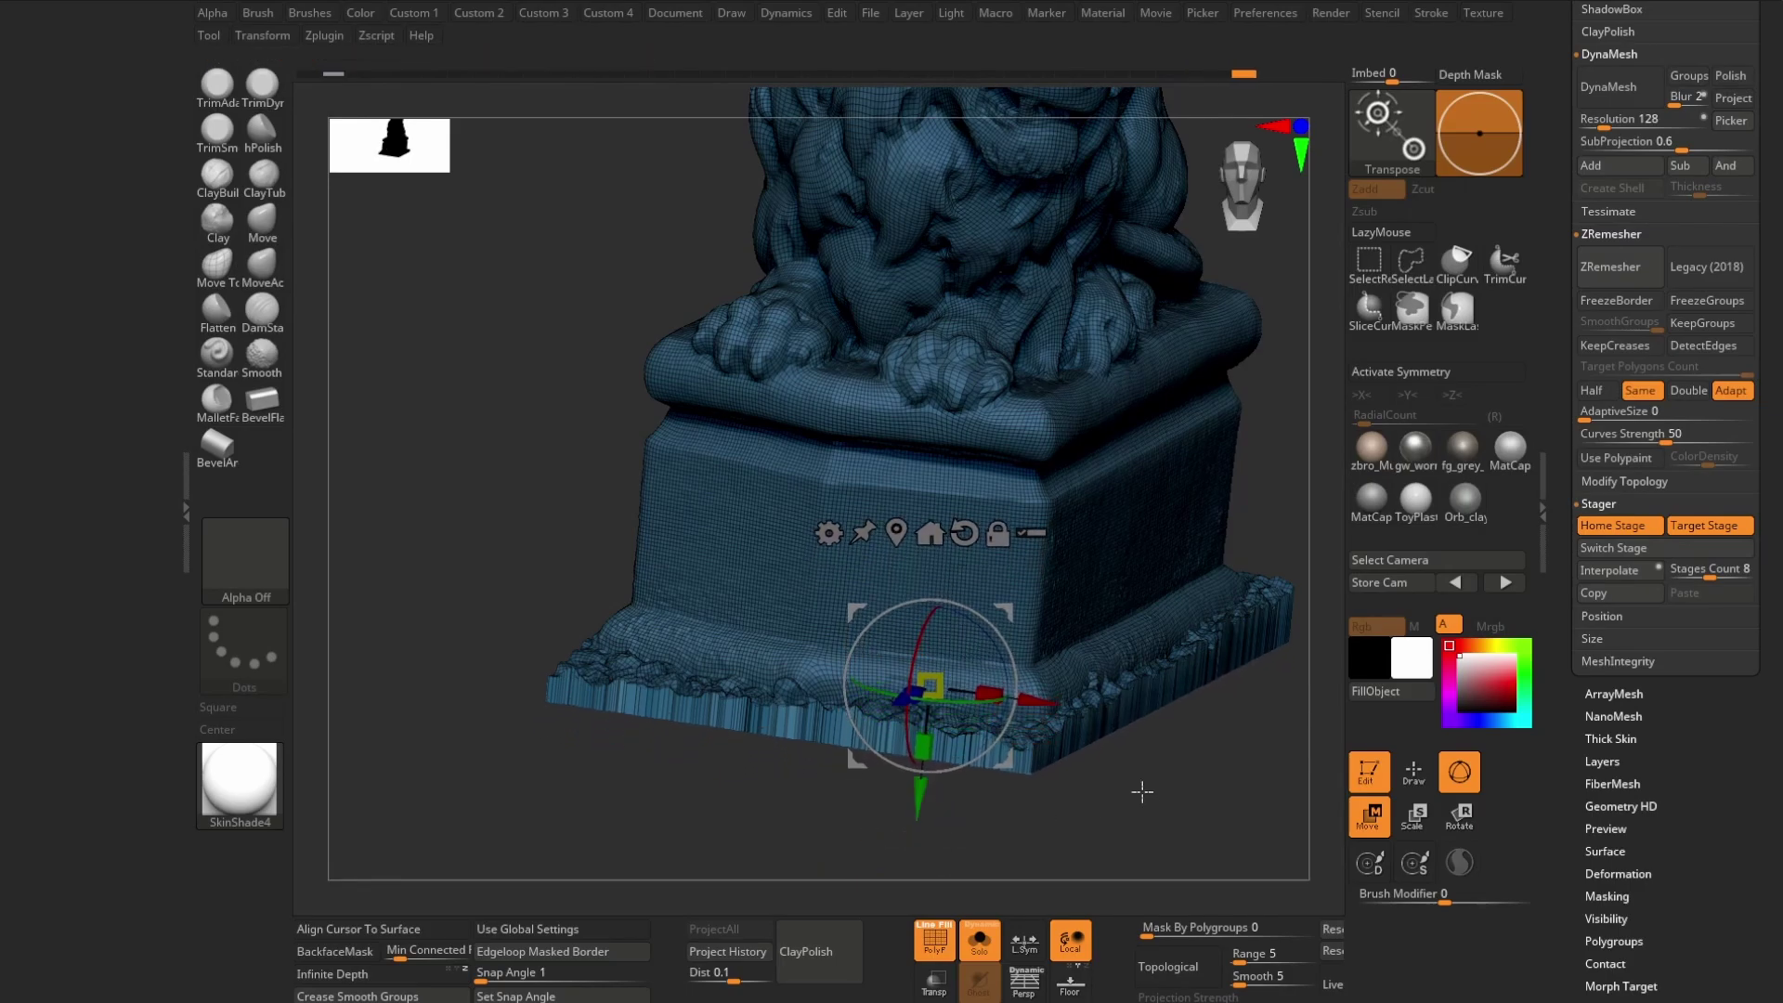
mouse_move(1143, 792)
shift+mouse_down()
mouse_move(1150, 765)
mouse_move(1085, 776)
mouse_move(1148, 867)
mouse_move(1043, 784)
shift+mouse_up()
drag(931, 796, 937, 798)
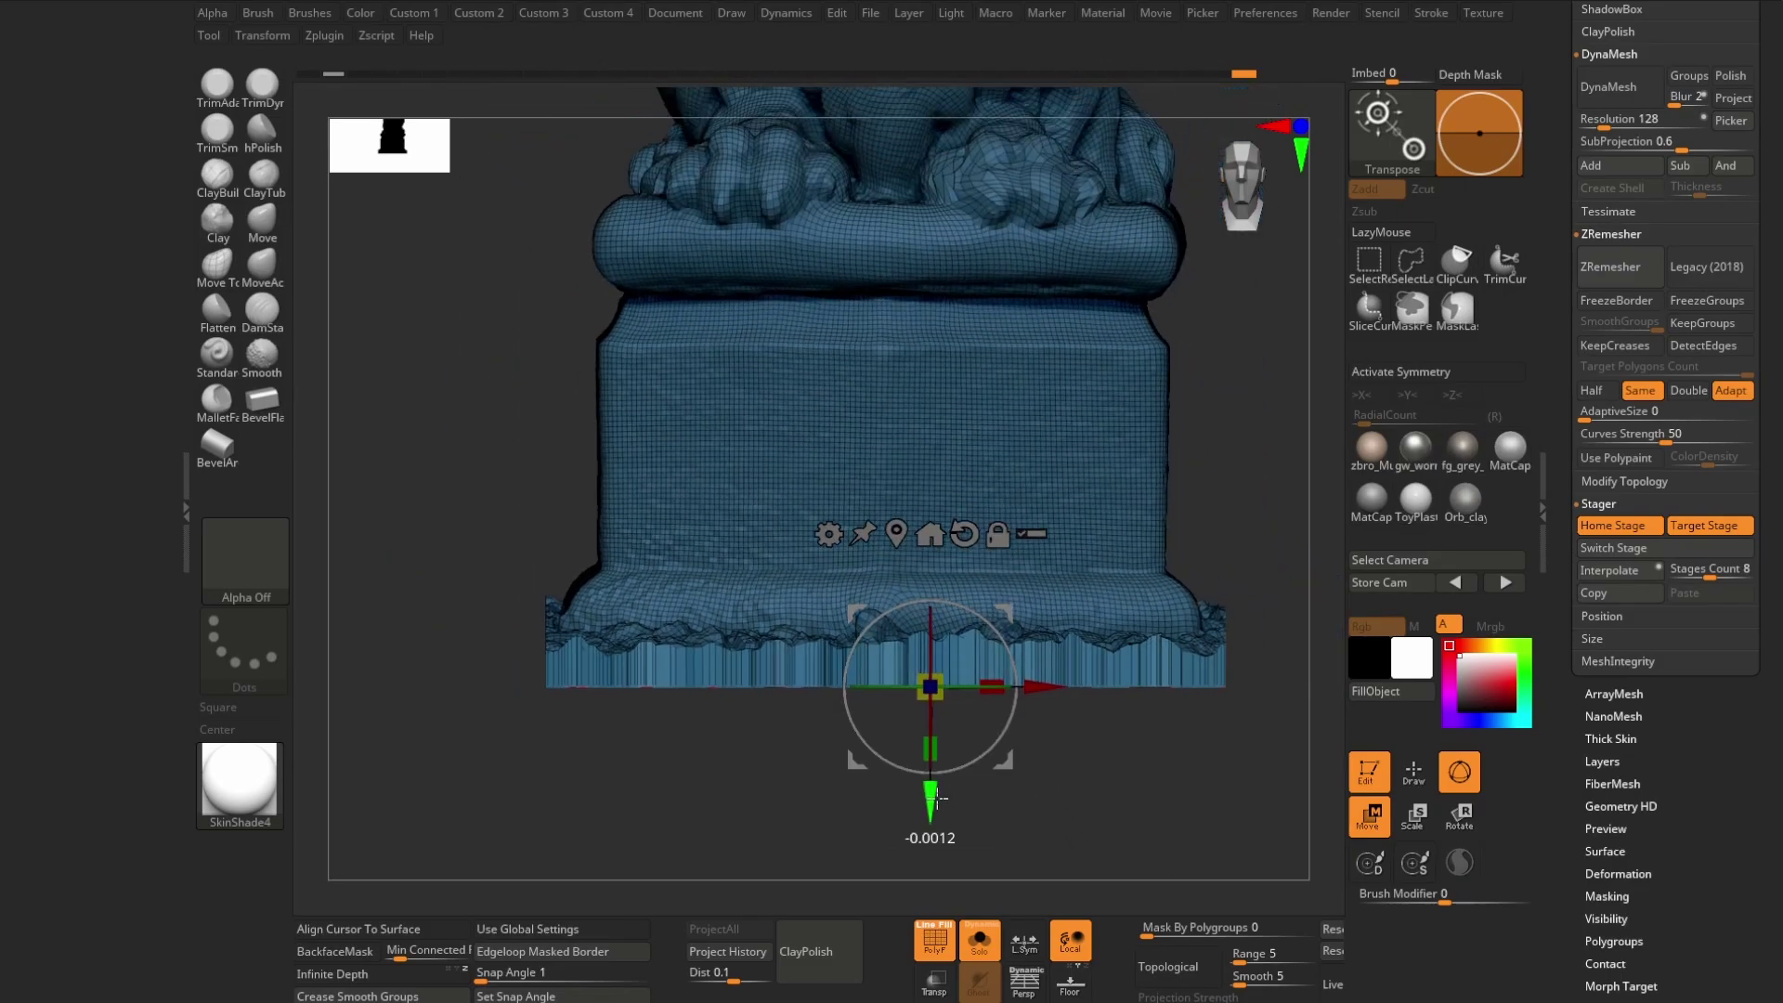
- Toggle the PolyF wireframe to inspect the extended textured base from an angle
key(shift+f)
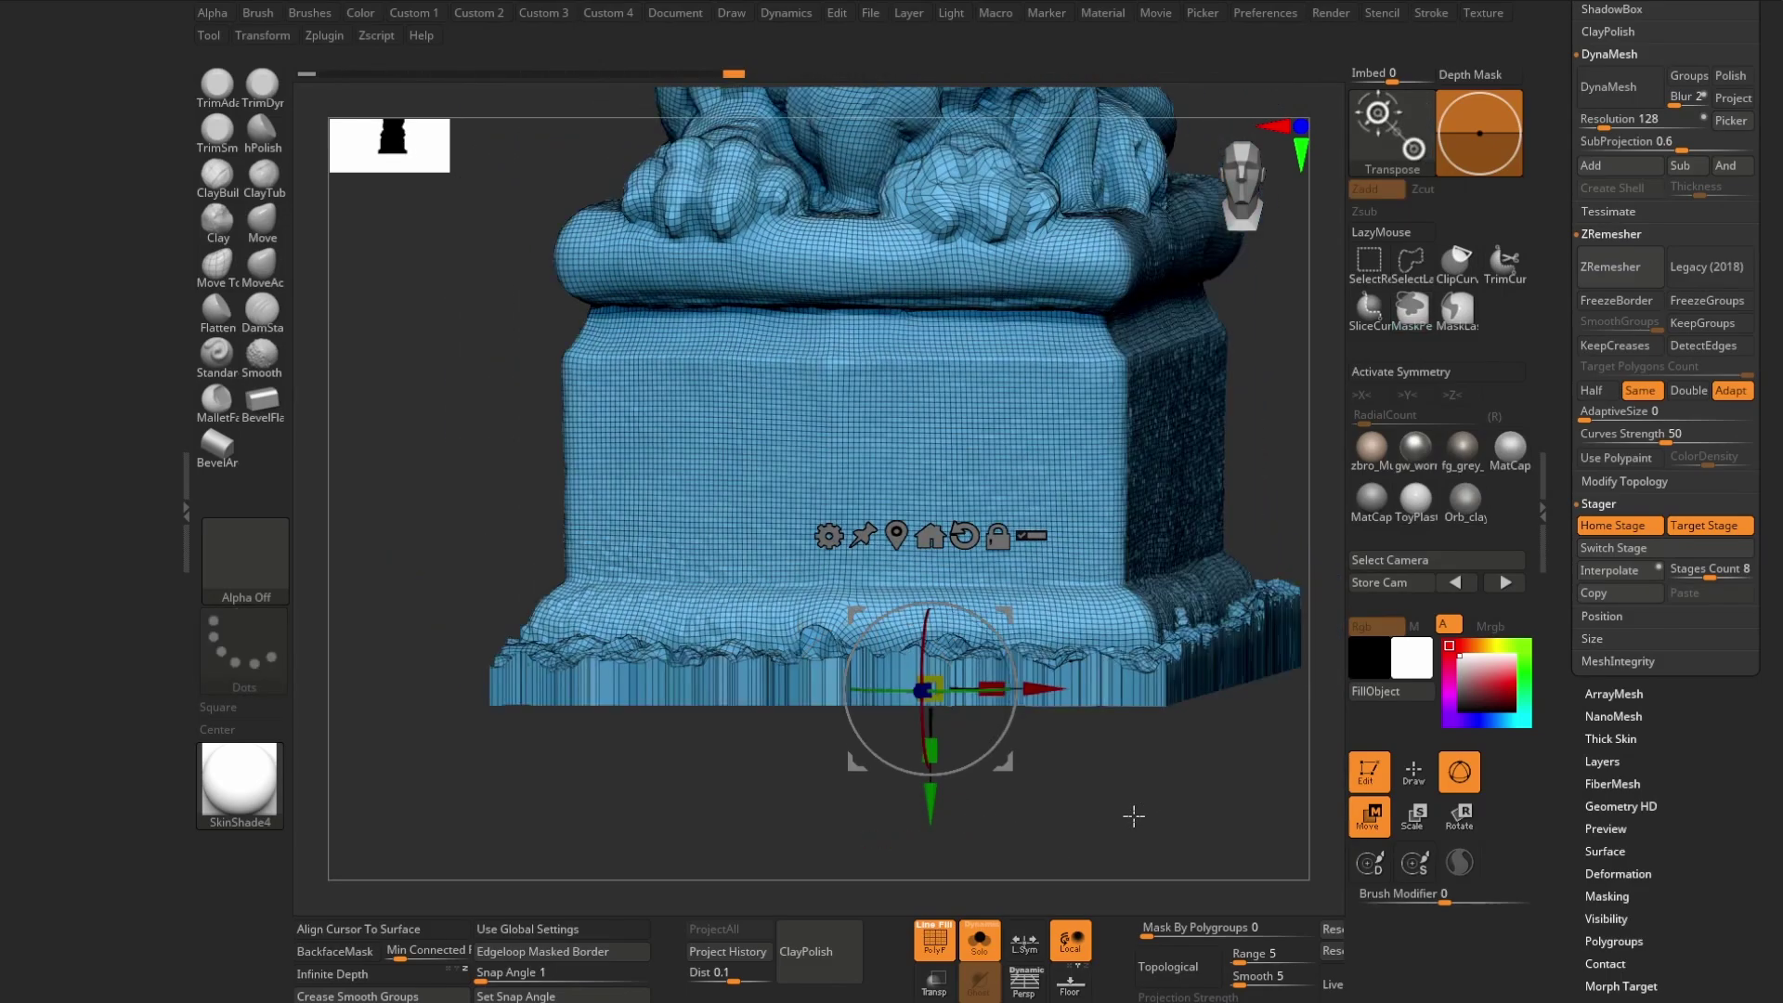
mouse_move(1172, 806)
mouse_down()
mouse_move(1078, 840)
mouse_move(561, 728)
mouse_move(848, 756)
mouse_move(805, 730)
mouse_move(728, 748)
mouse_up()
key(shift+f)
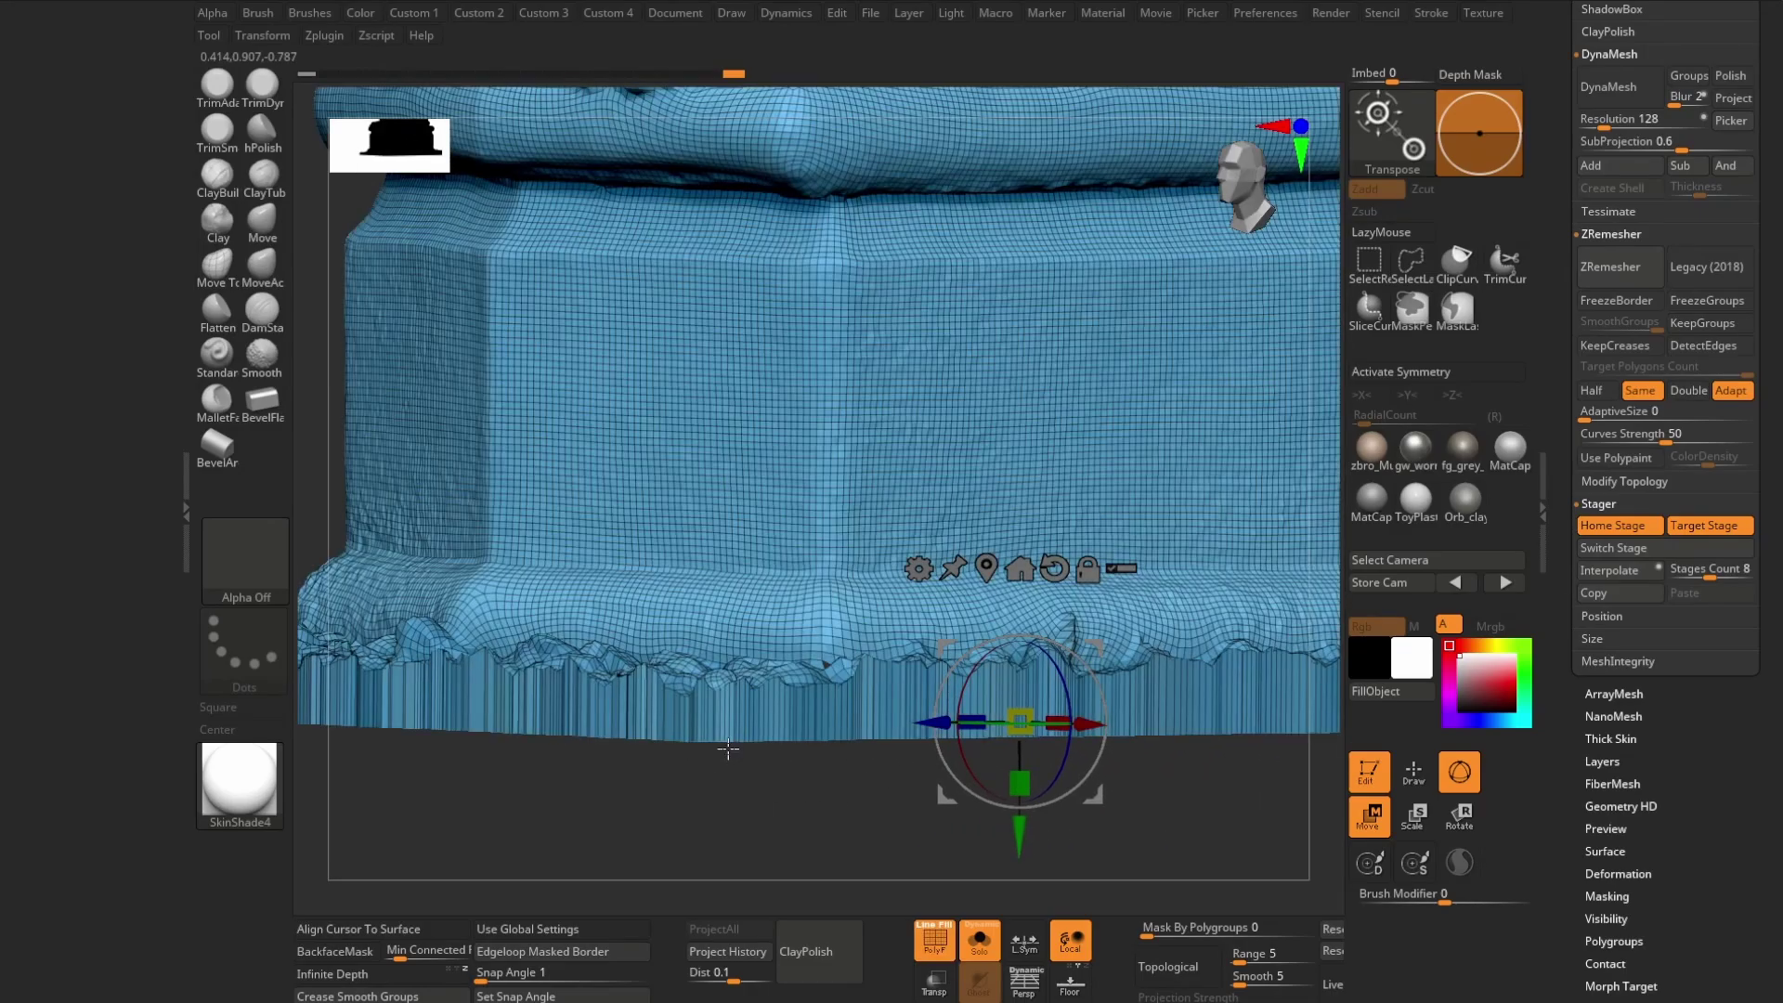
key(shift+f)
drag(1760, 159, 1760, 487)
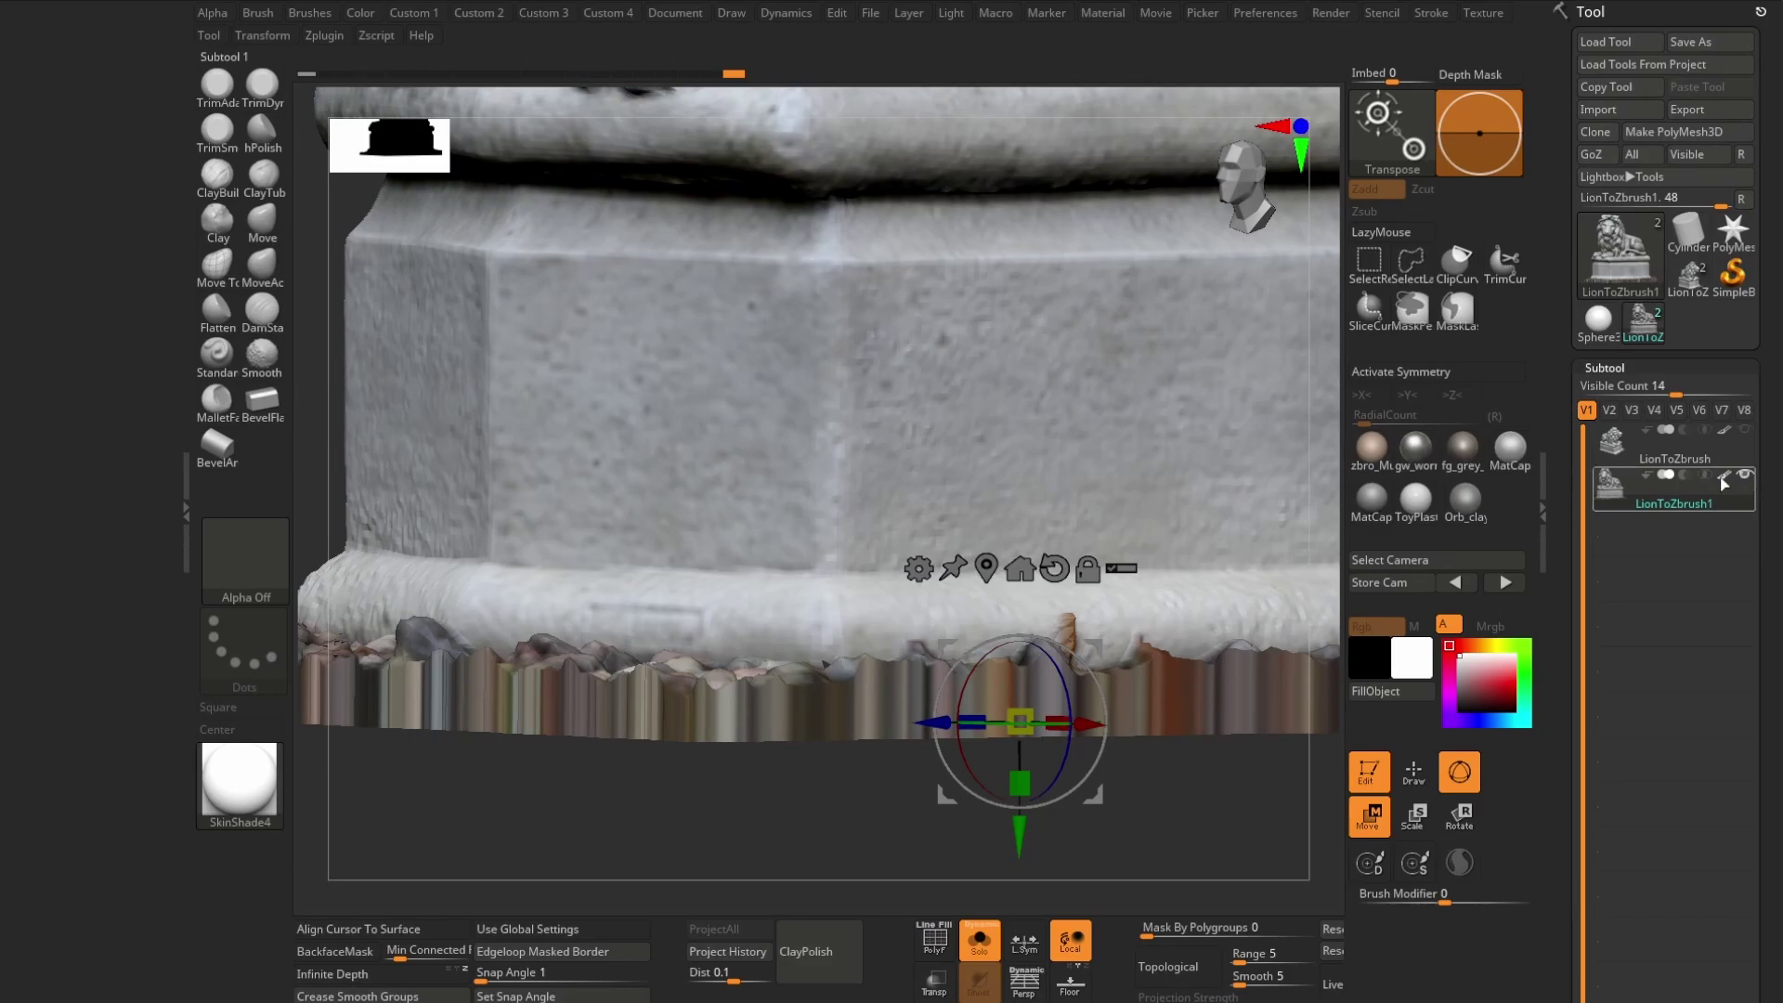
- Hide the texture and trim the base's left edge with a KnifeCurve cut
click(1725, 481)
drag(824, 665, 764, 618)
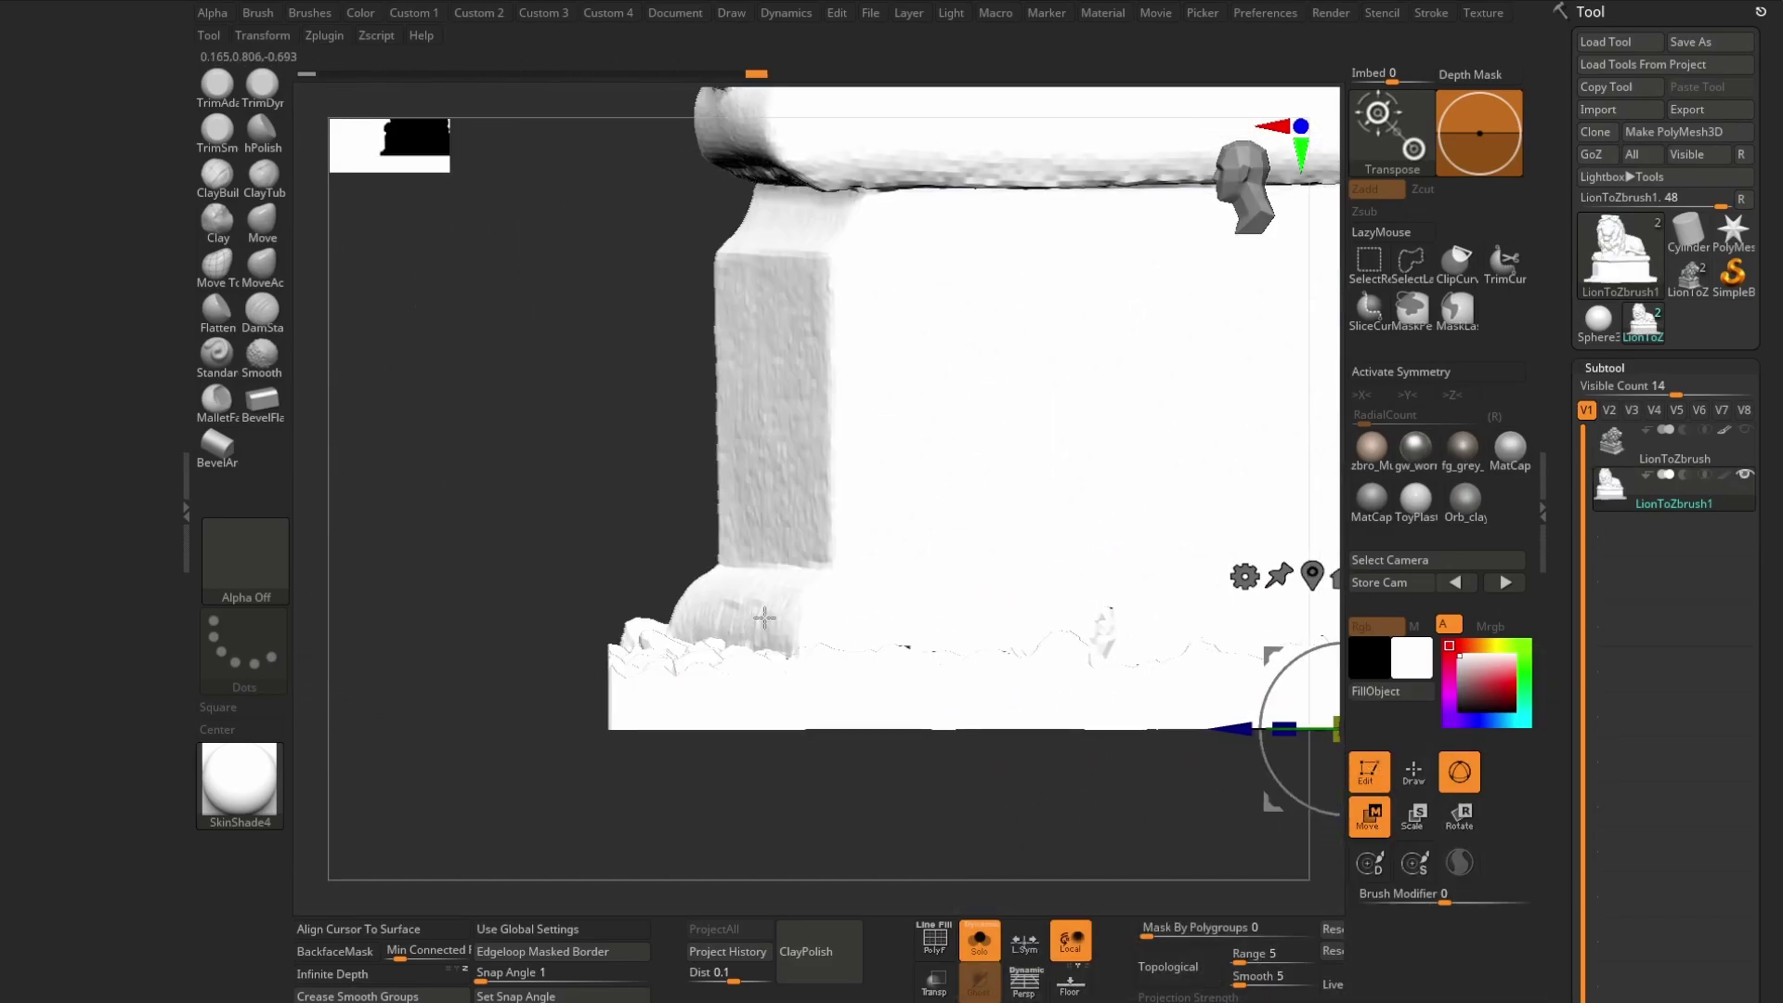
alt+right_drag(765, 618, 885, 597)
click(1369, 308)
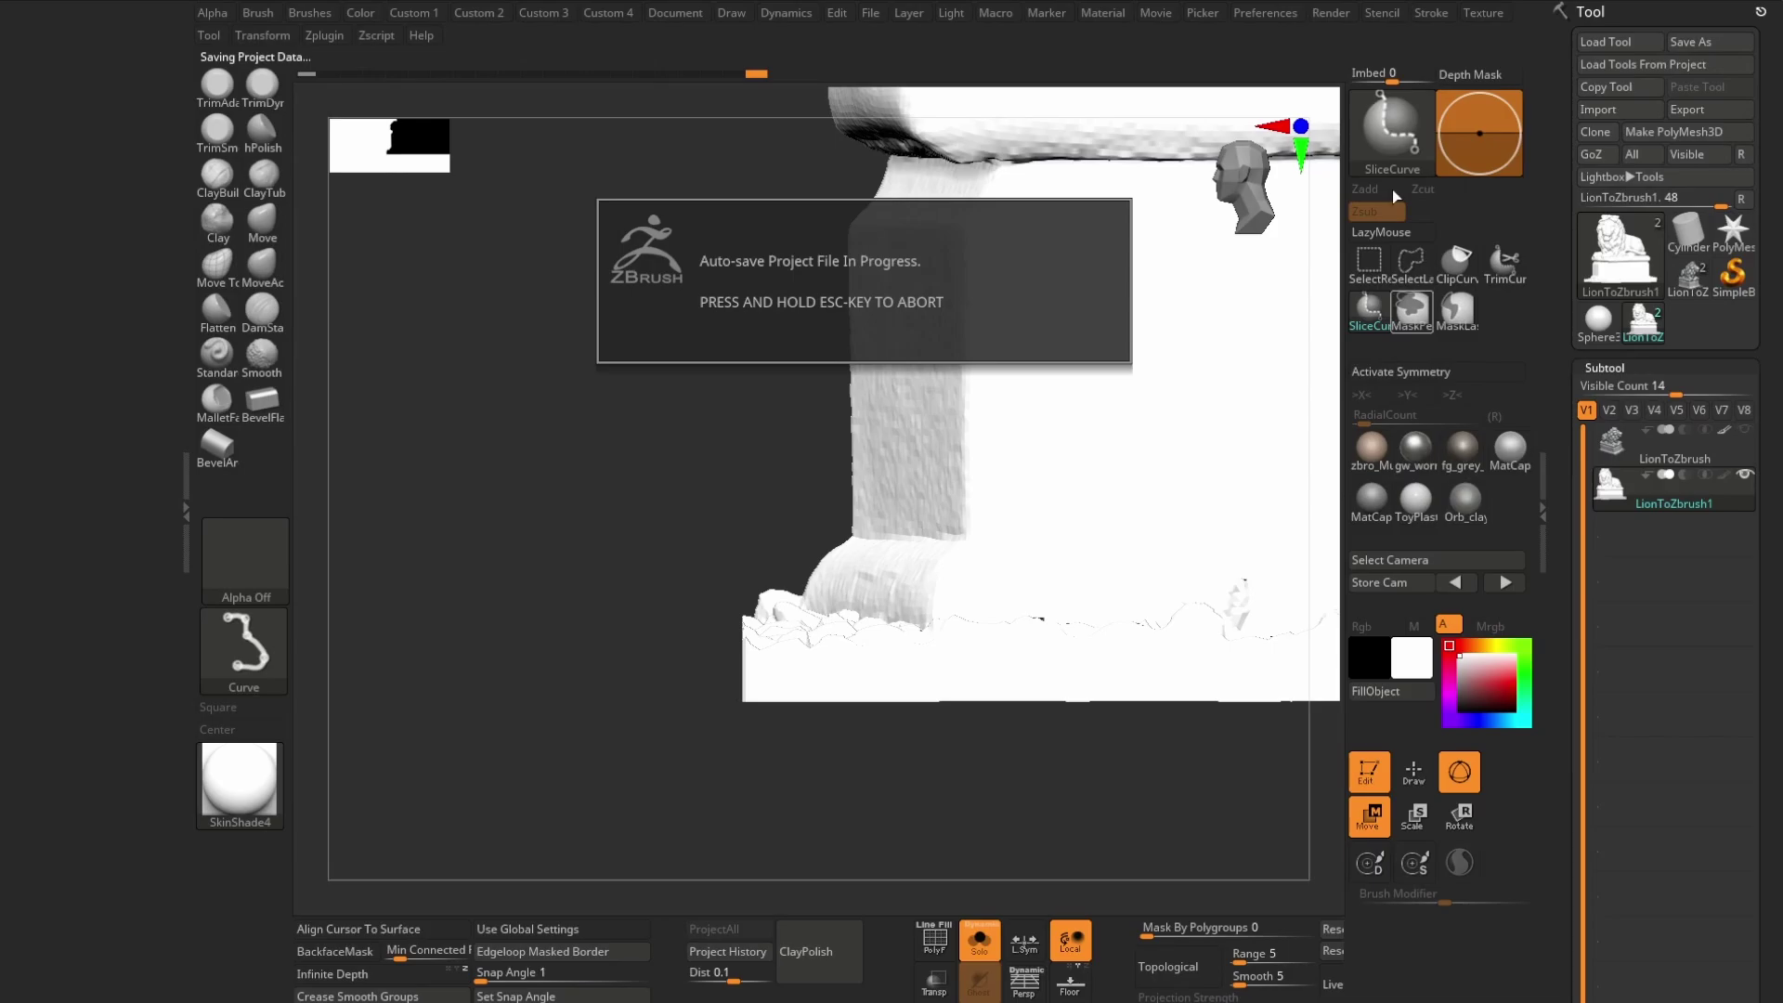
click(1393, 130)
ctrl+shift+click(1393, 130)
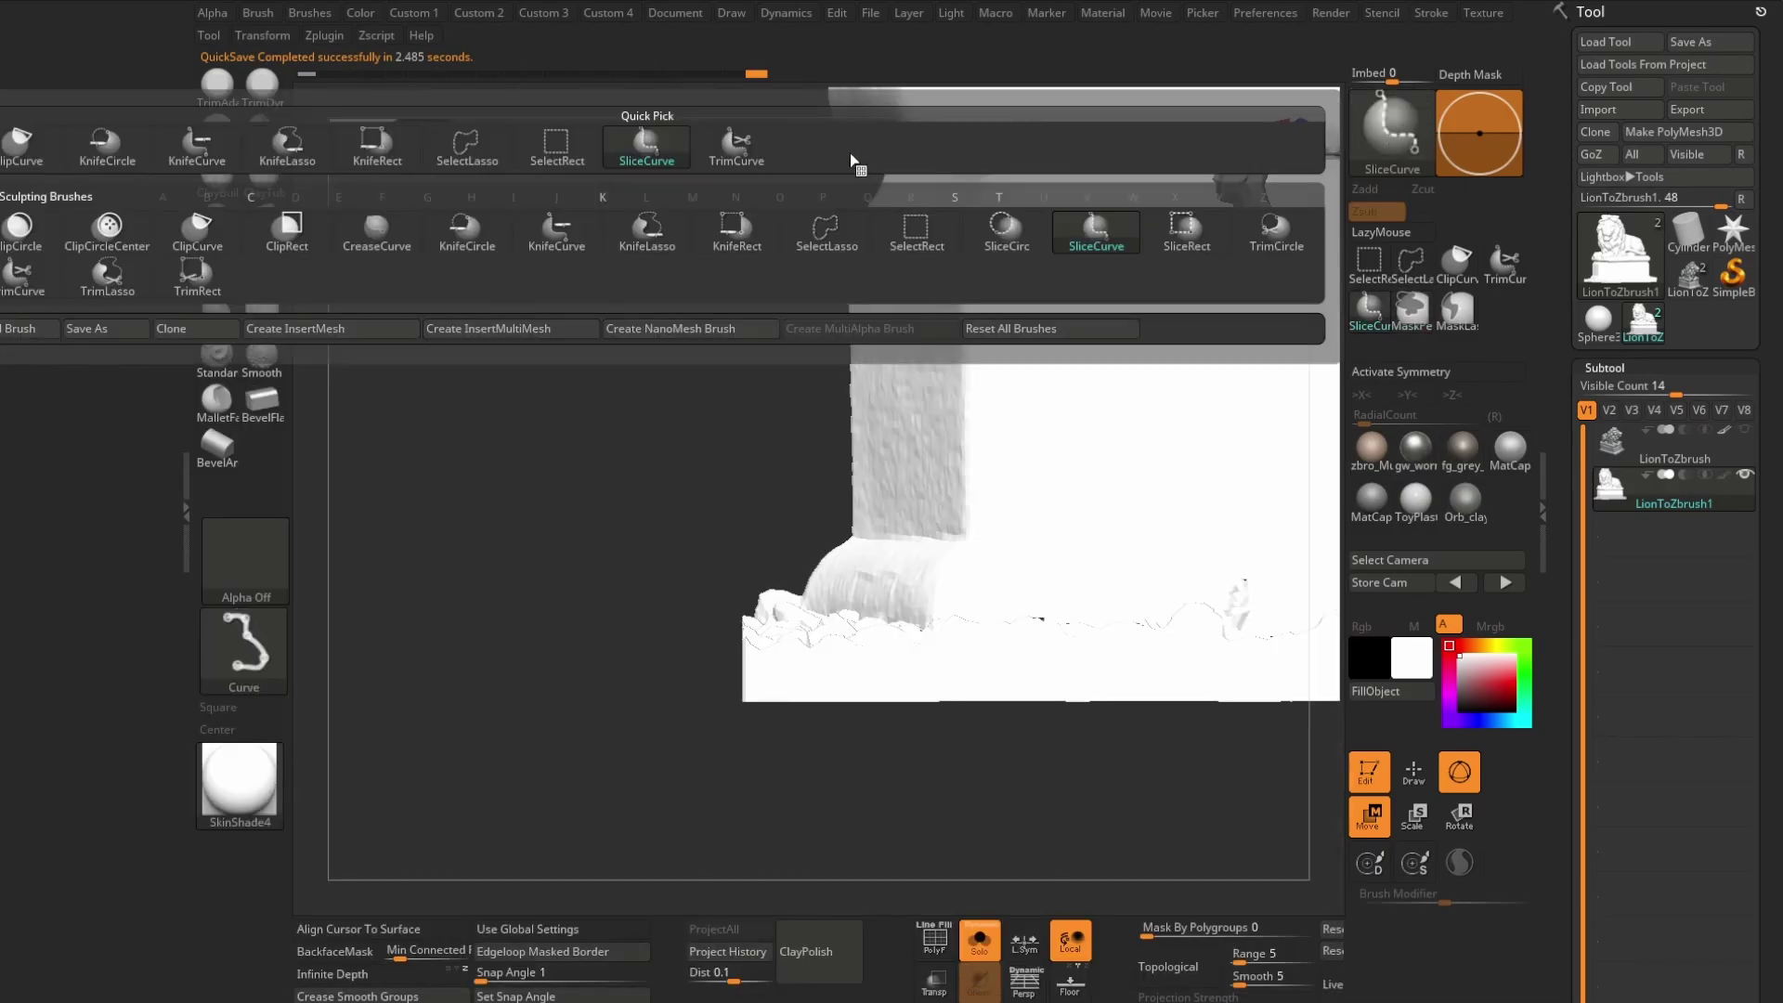
click(198, 163)
mouse_move(747, 466)
ctrl+shift+mouse_down()
mouse_move(748, 920)
mouse_move(506, 437)
mouse_move(757, 185)
mouse_move(731, 641)
ctrl+shift+mouse_up()
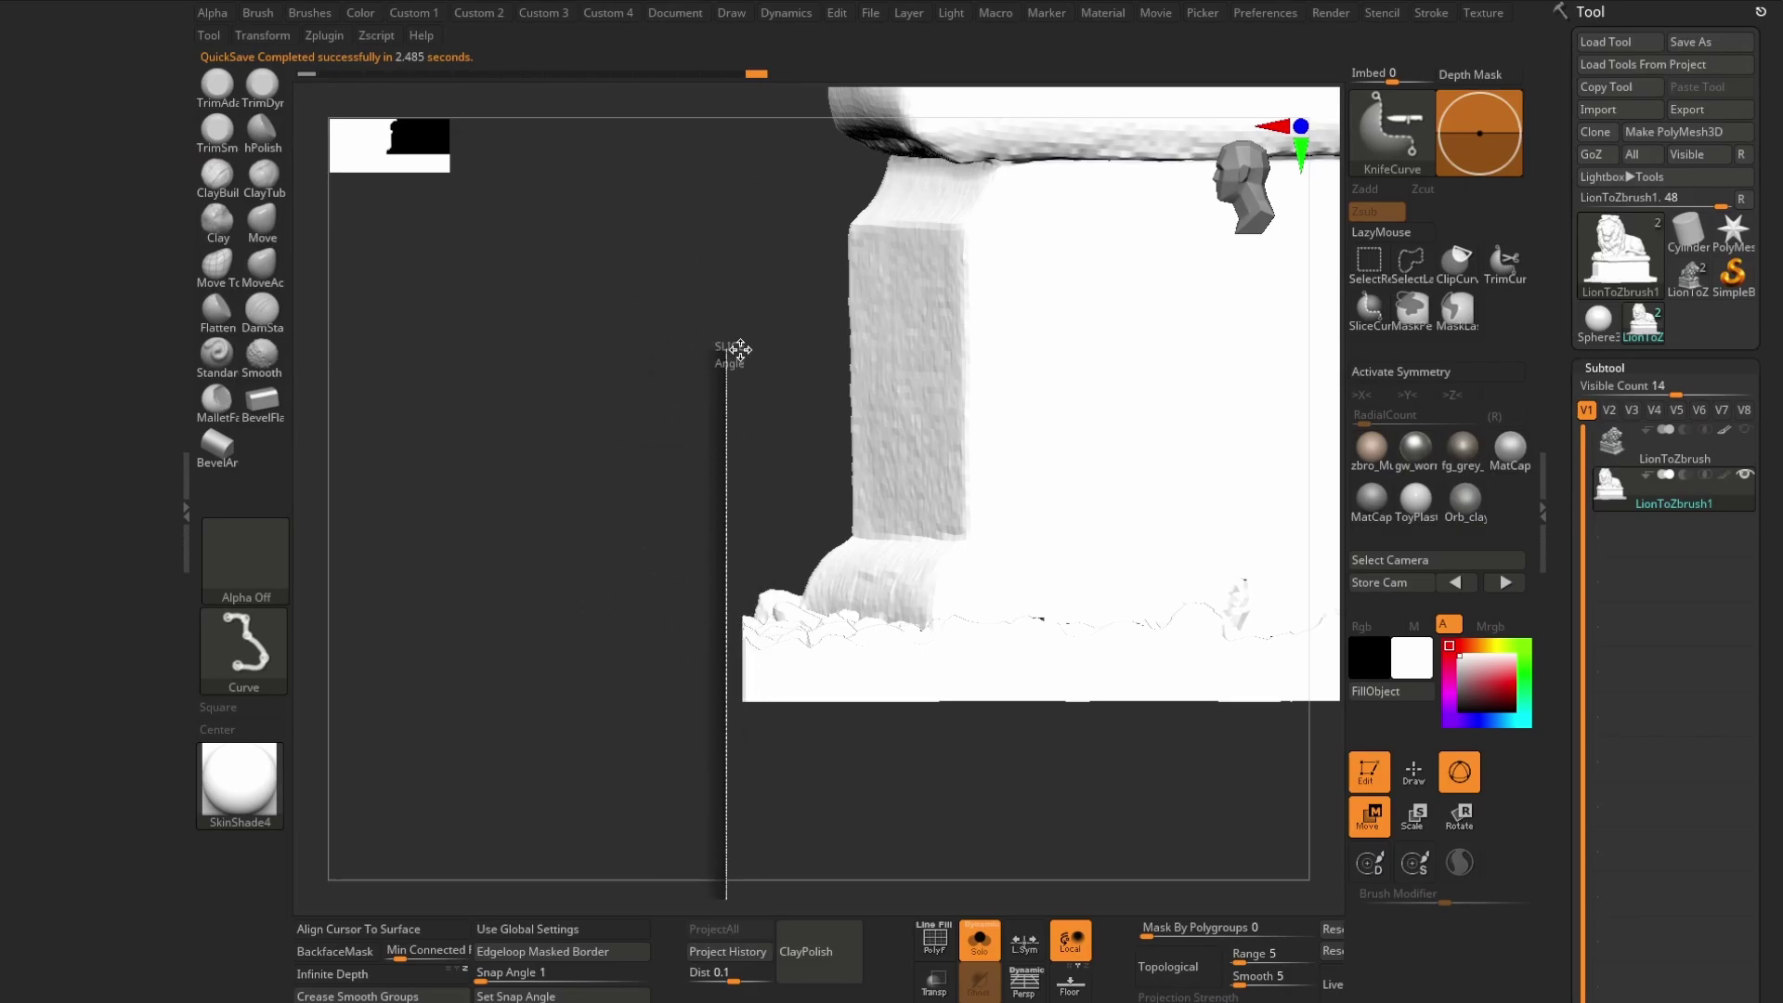
ctrl+shift+drag(741, 349, 767, 358)
- Leave Transpose for the Standard brush and turn off the PolyFrame wireframe
mouse_move(613, 554)
mouse_down()
mouse_move(578, 502)
mouse_move(645, 590)
mouse_move(833, 662)
mouse_move(1008, 673)
mouse_move(797, 567)
mouse_up()
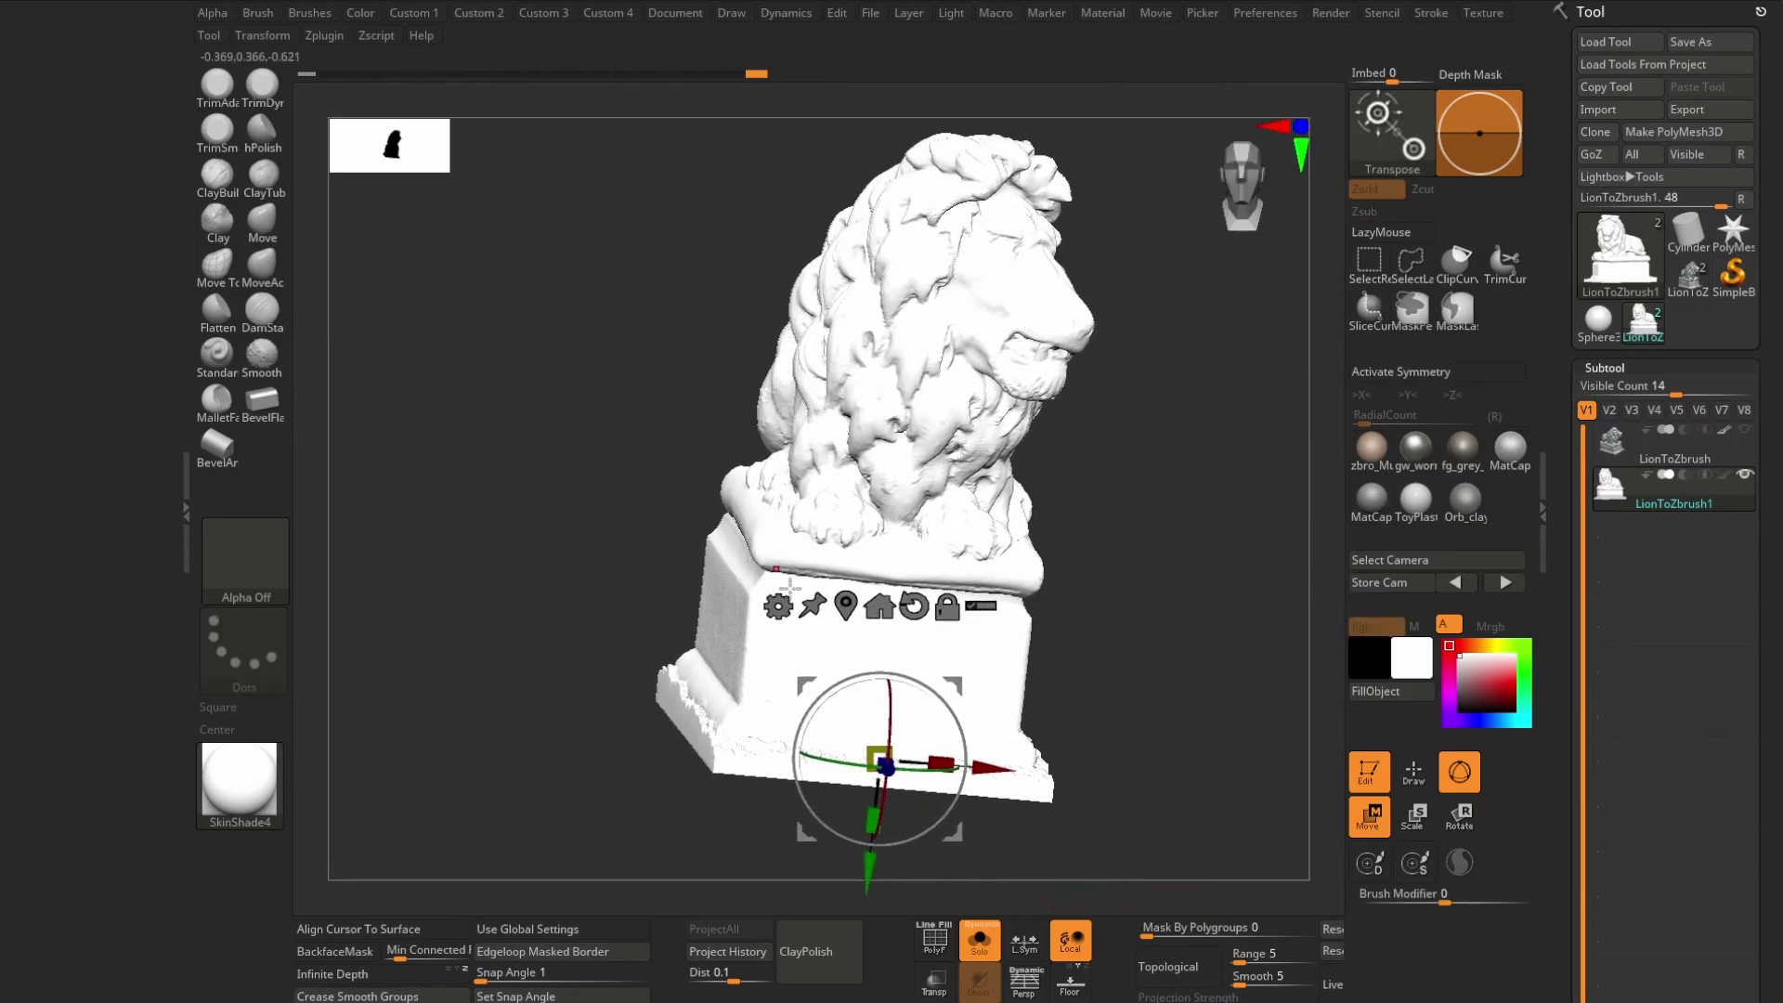
key(shift+f)
drag(1000, 720, 712, 597)
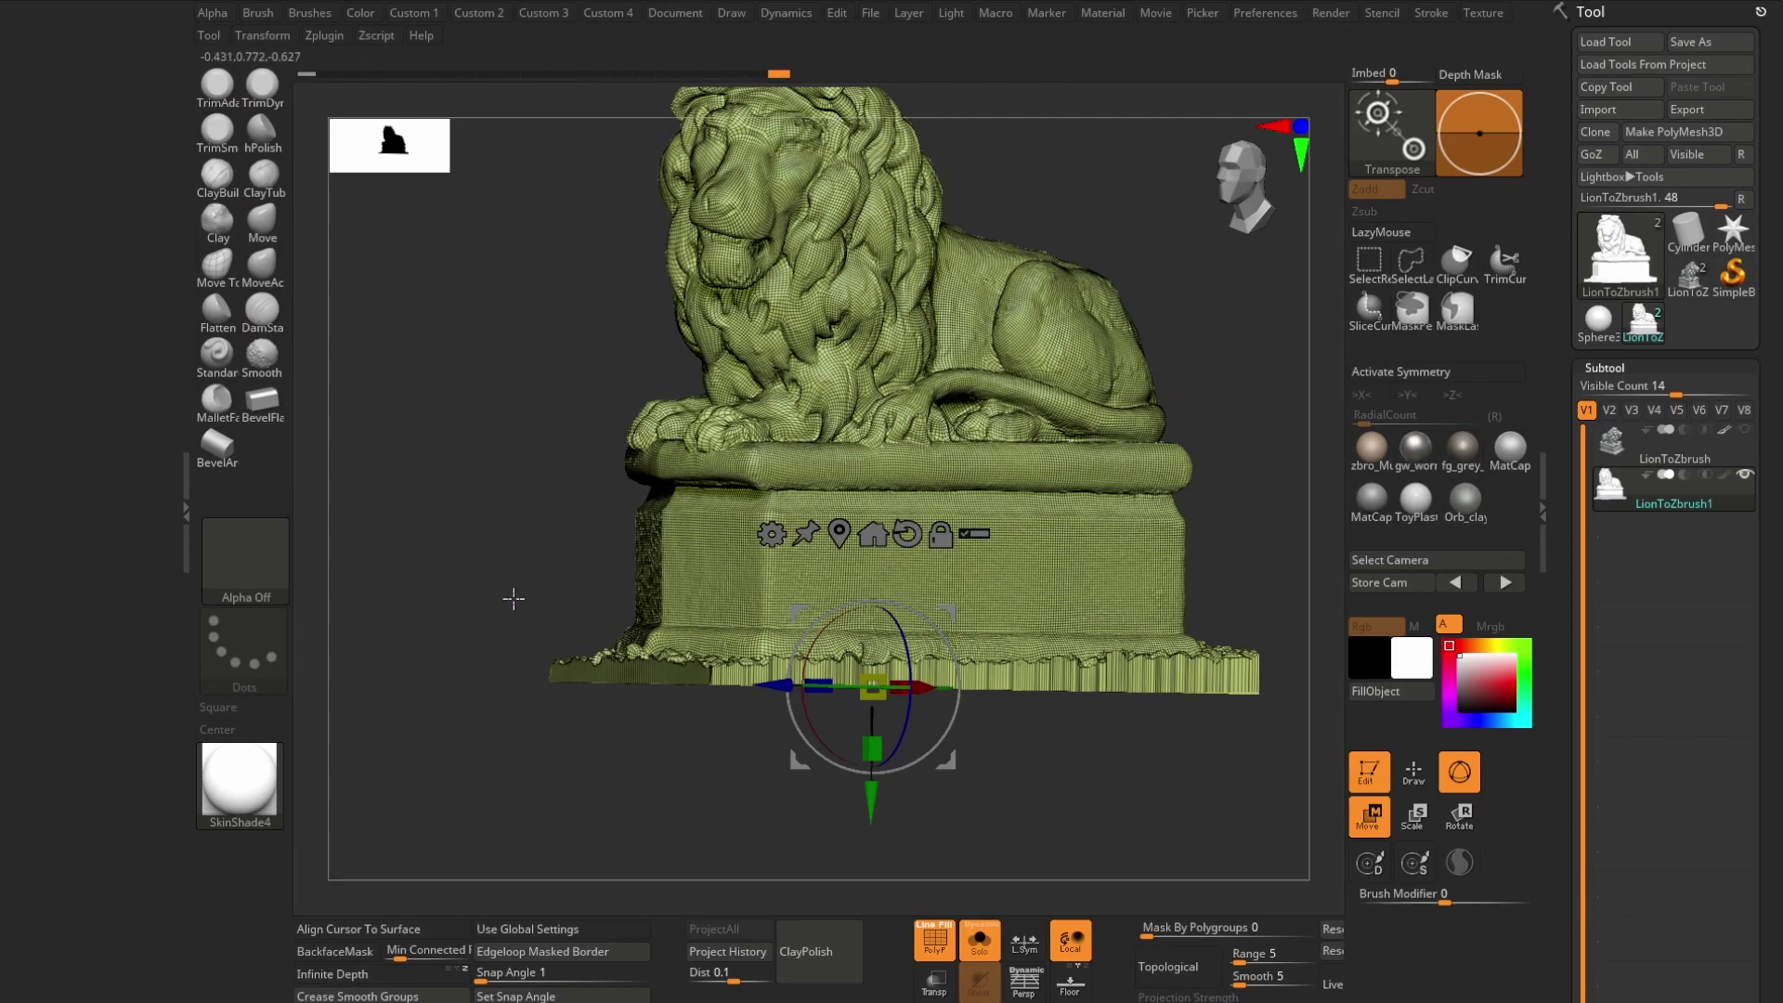
key(b)
key(s)
key(t)
mouse_move(529, 697)
mouse_down()
mouse_move(820, 701)
mouse_move(772, 716)
mouse_up()
mouse_move(960, 733)
mouse_down()
mouse_move(907, 712)
mouse_move(677, 725)
mouse_move(1056, 682)
mouse_up()
key(shift+f)
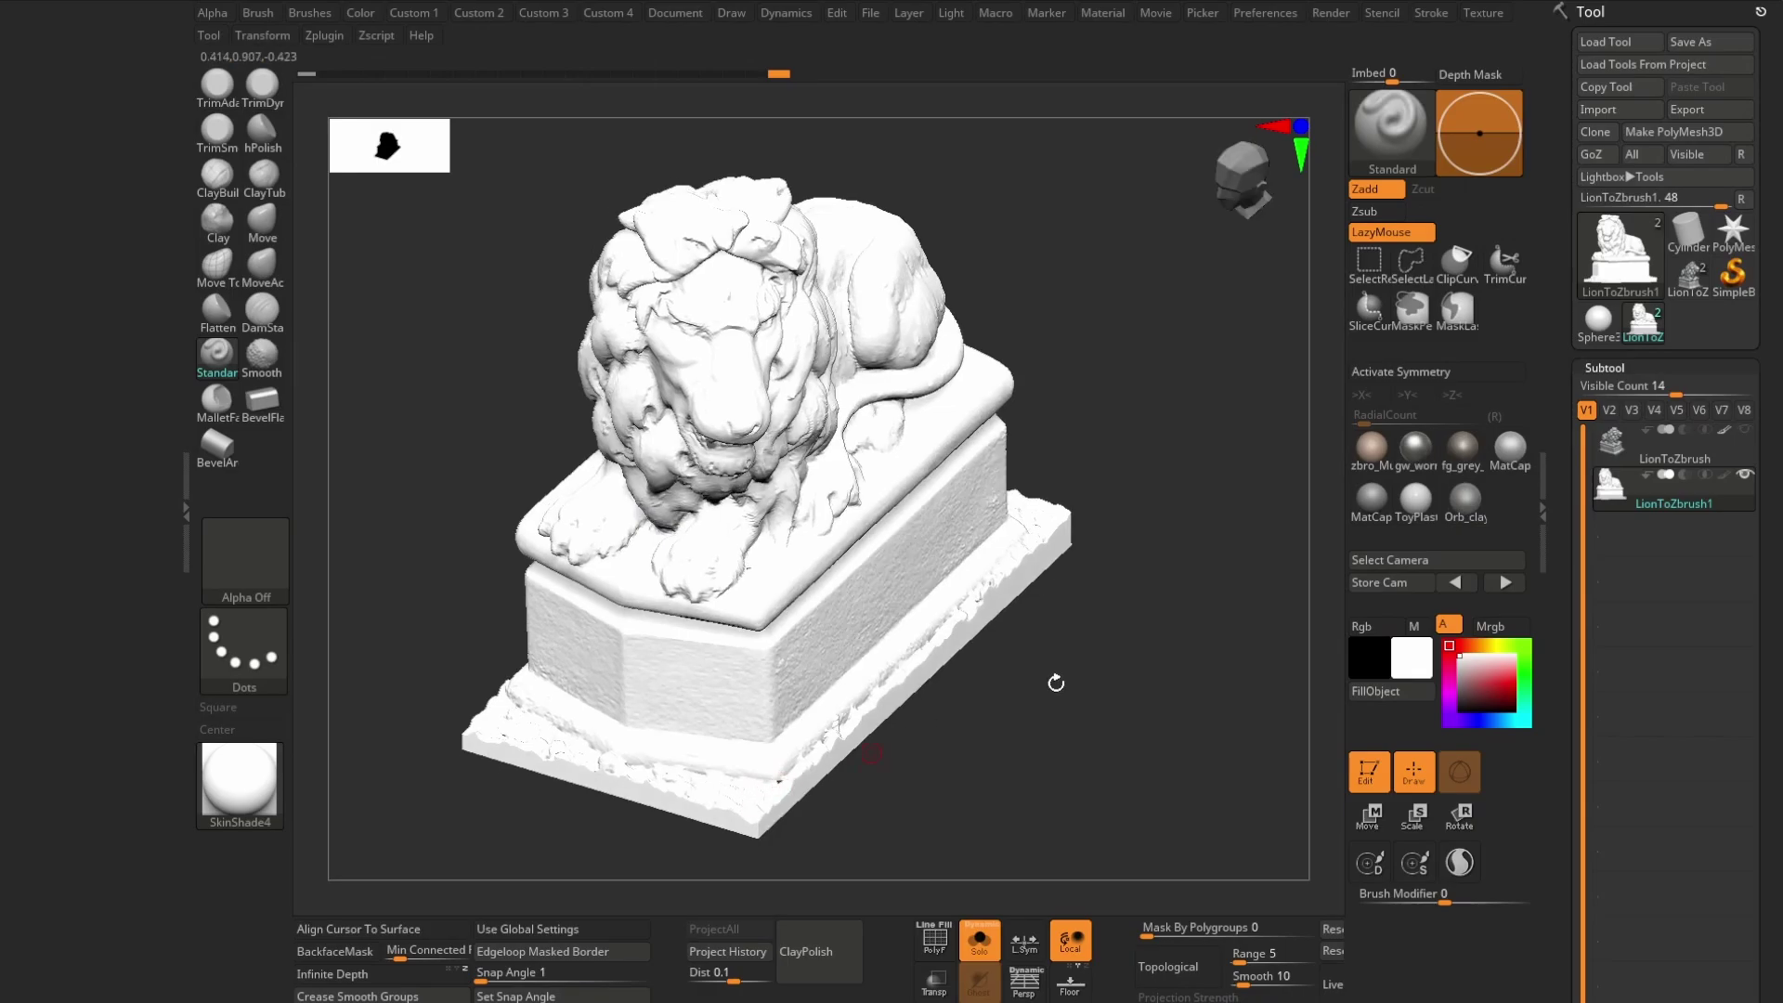
- Apply the zbro_Mud material and return the lion to its target position with Stager's Switch Stage
click(1371, 447)
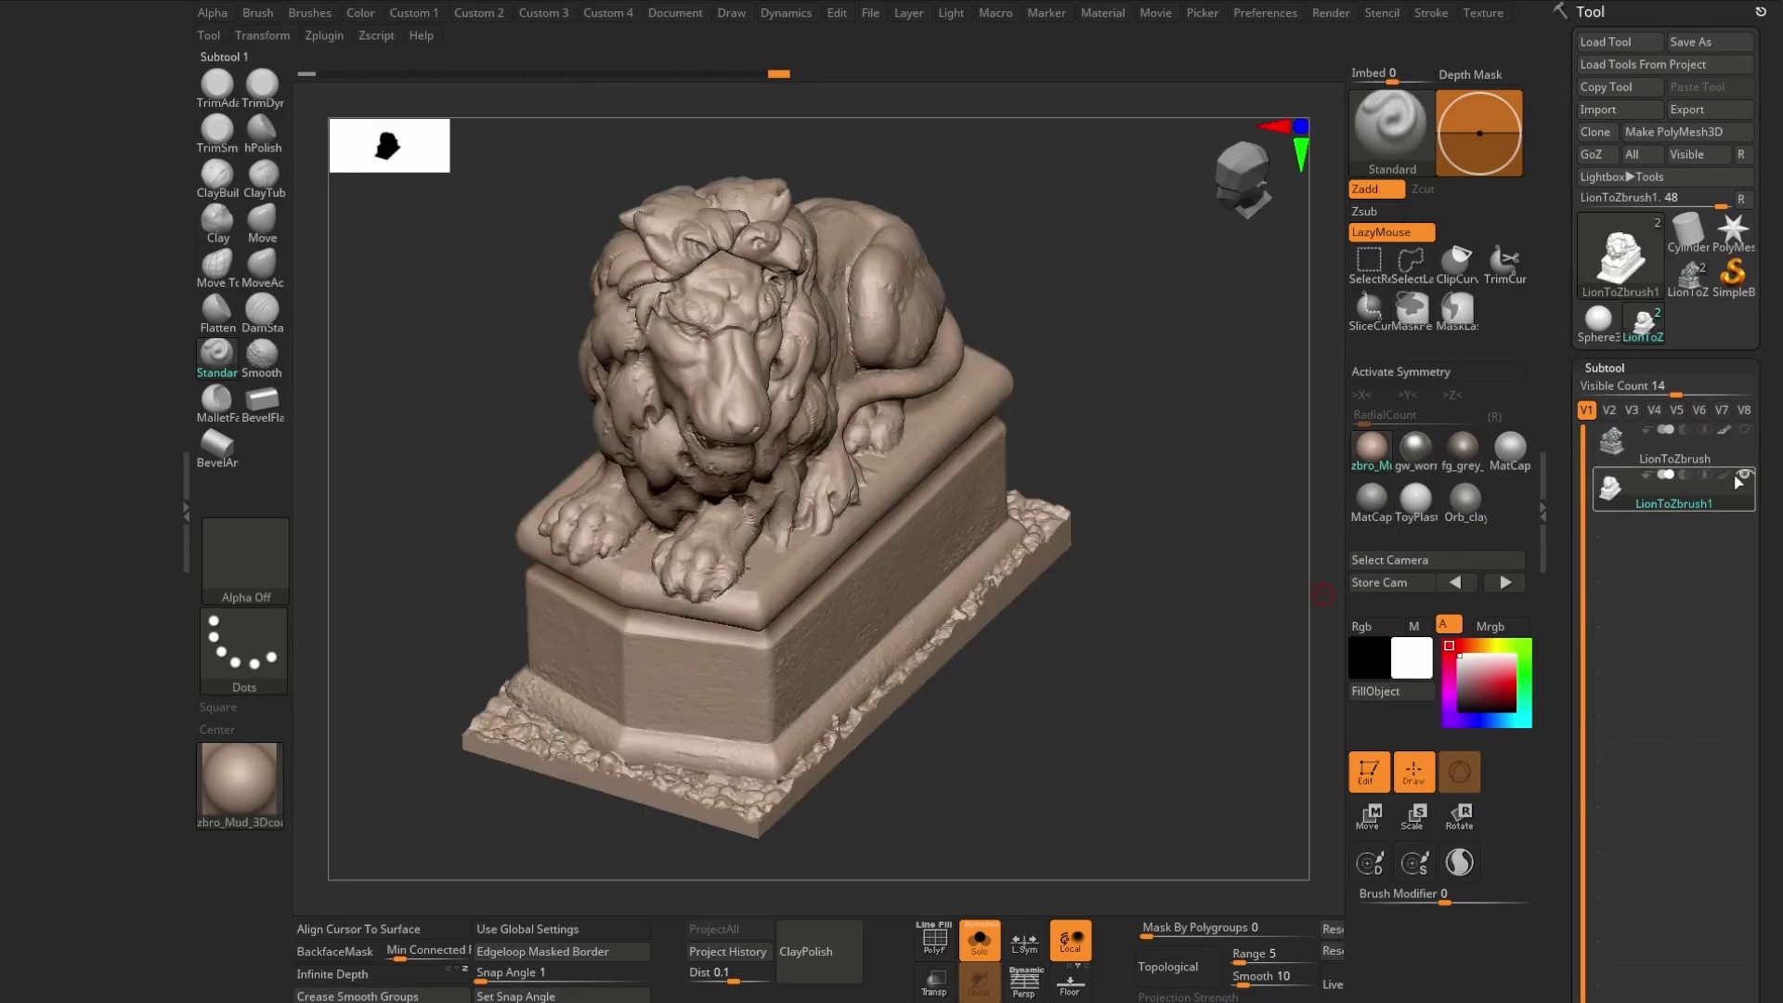
mouse_move(924, 615)
mouse_down()
mouse_move(1083, 716)
mouse_move(971, 671)
mouse_move(967, 721)
mouse_move(862, 662)
mouse_move(1100, 608)
mouse_up()
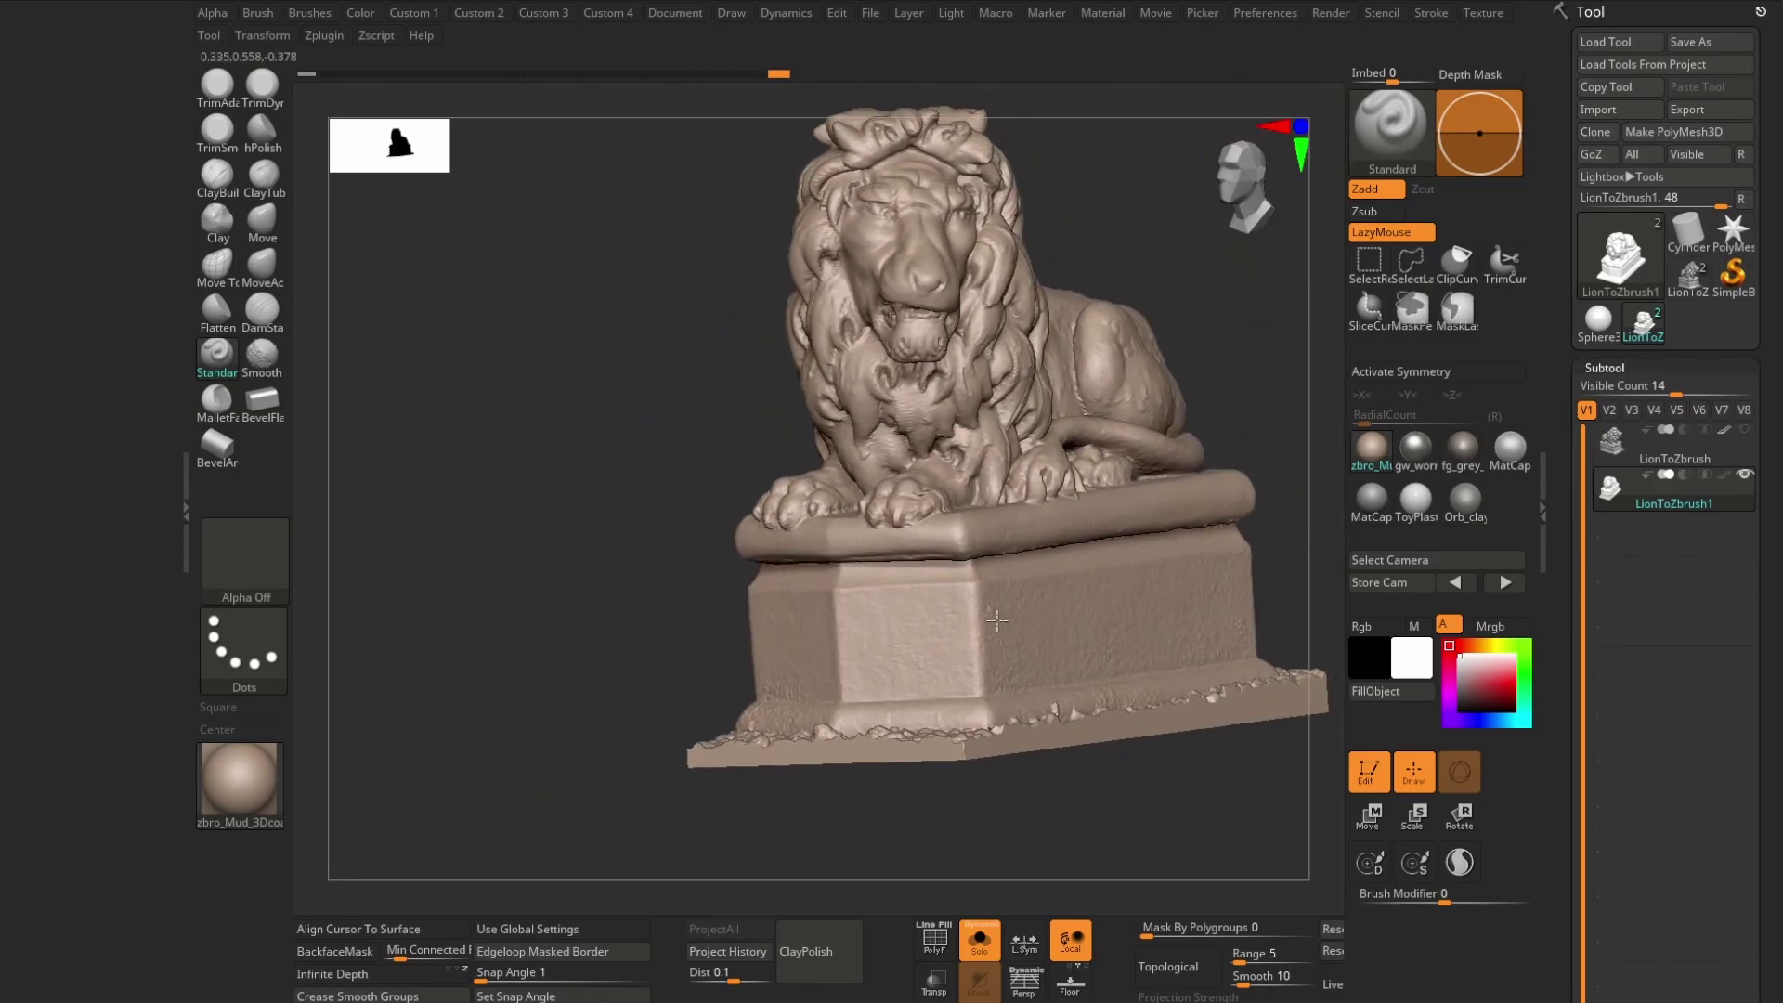
drag(1762, 647, 1759, 354)
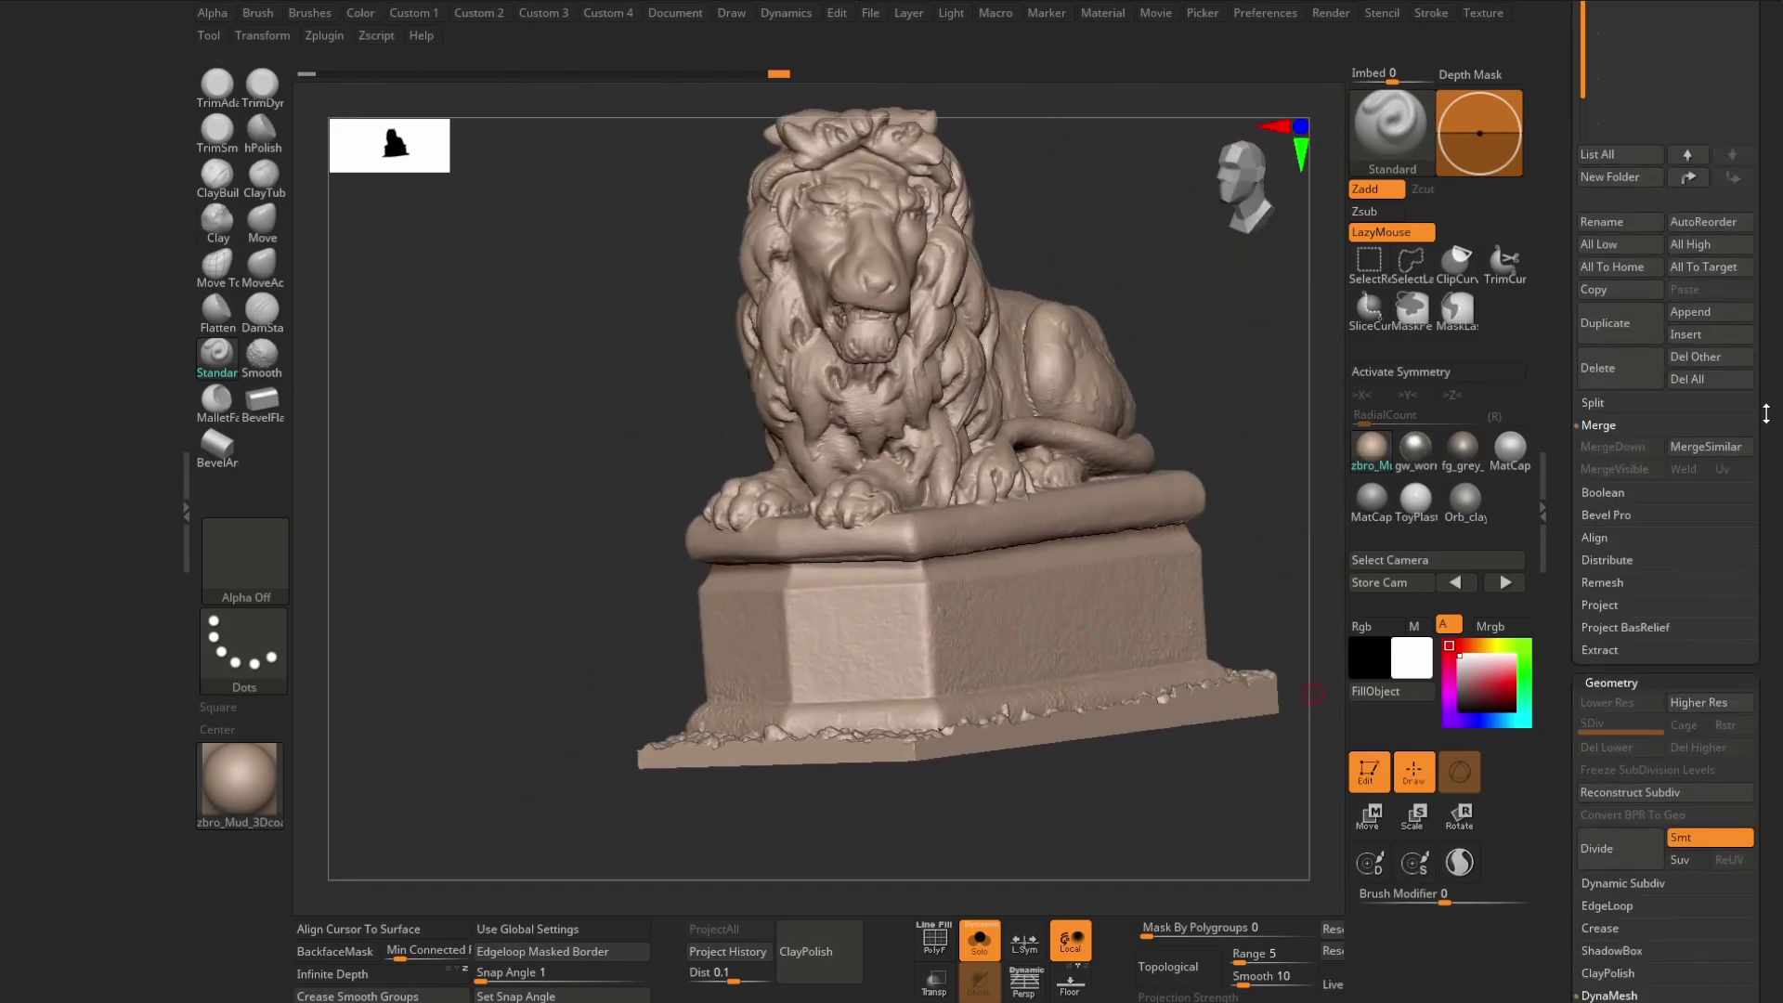
drag(1772, 703, 1769, 381)
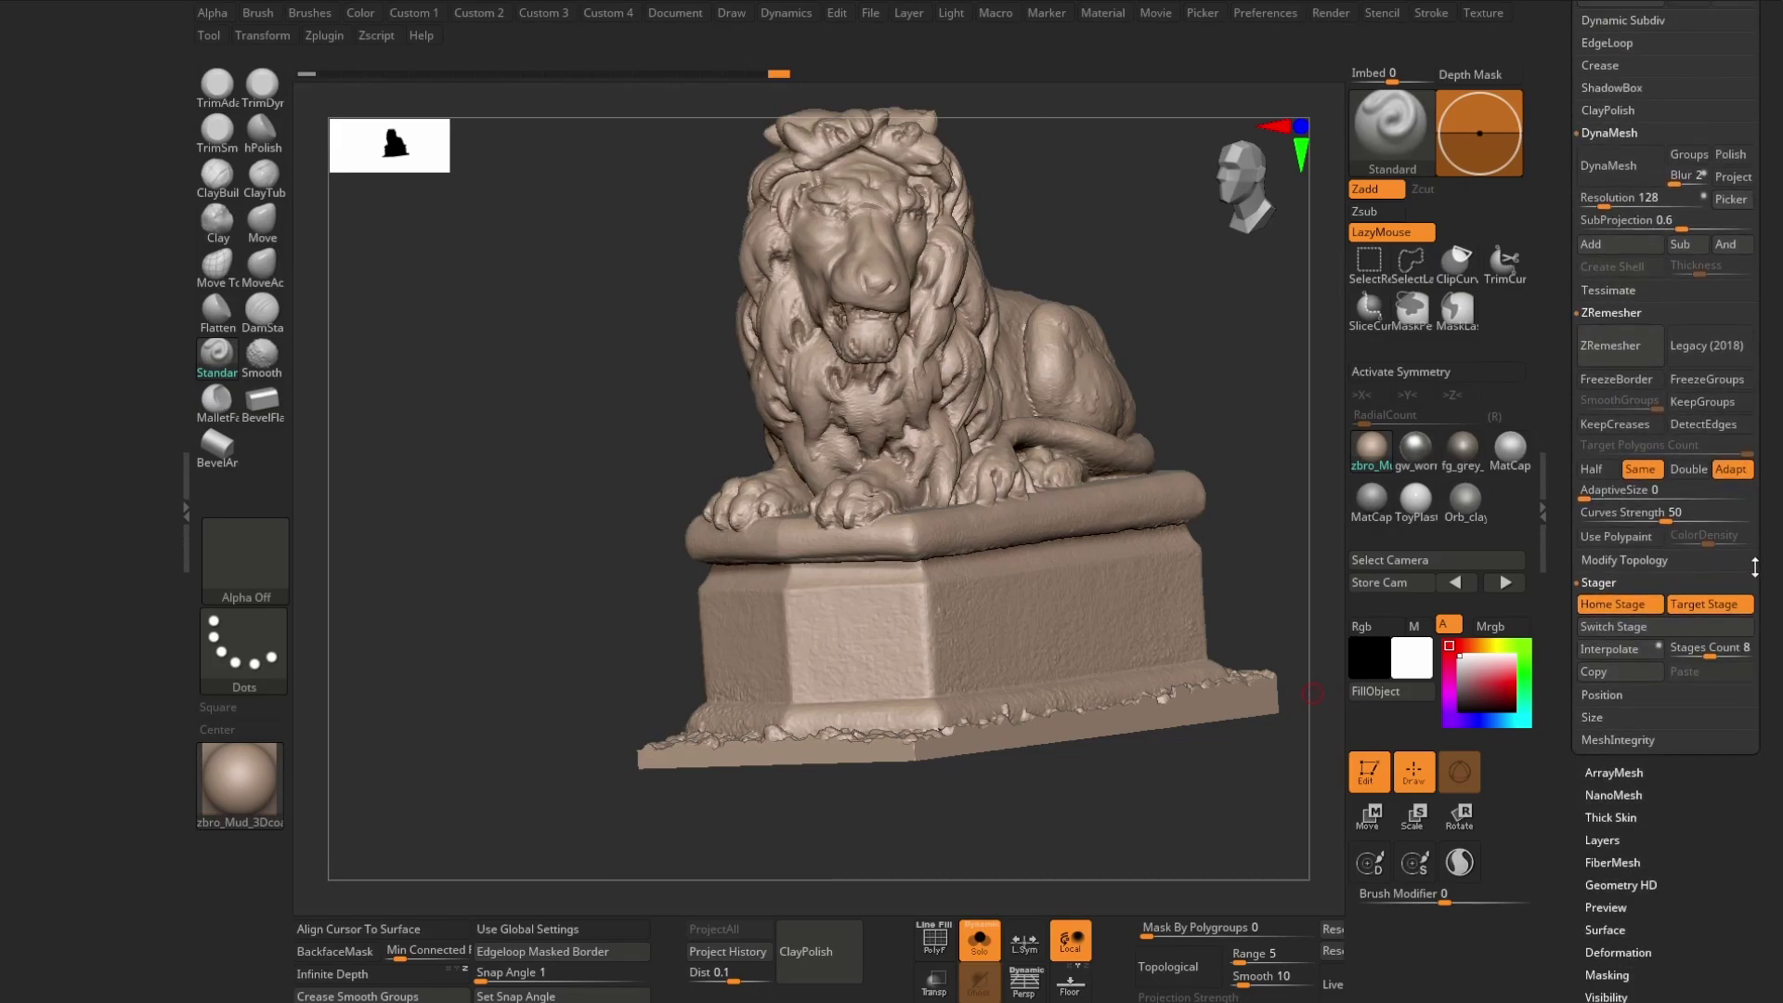
click(1663, 628)
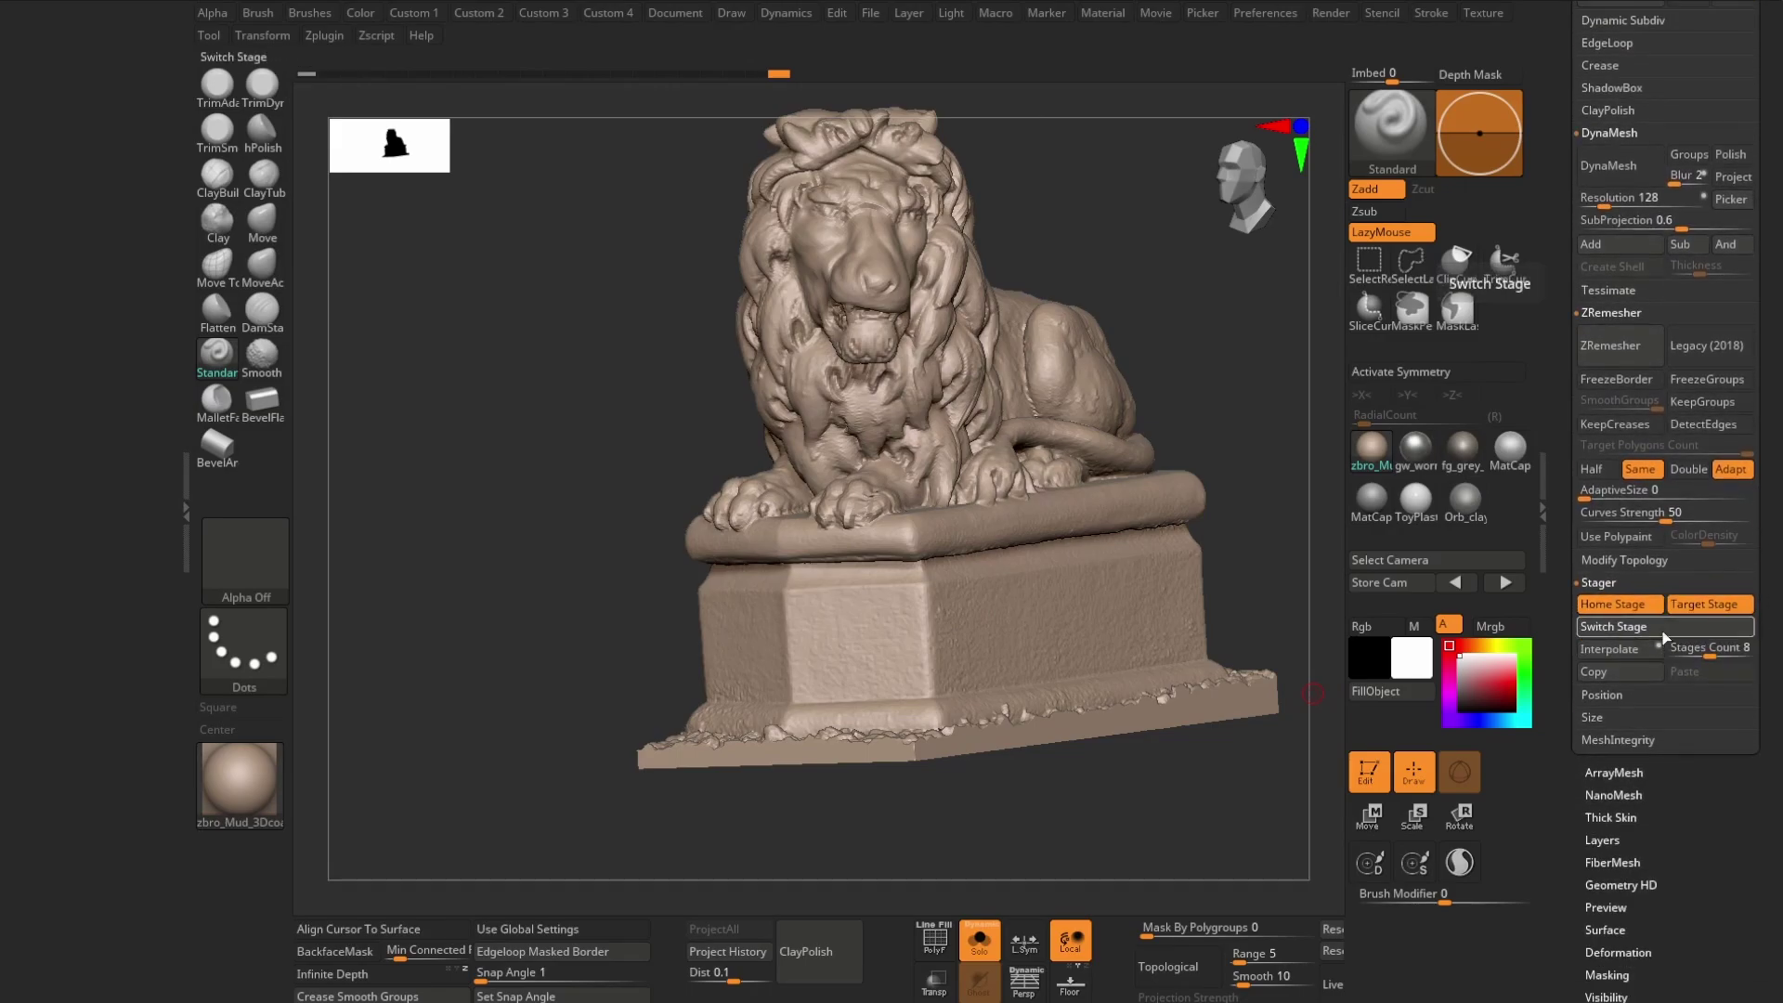
mouse_move(797, 624)
right_down()
mouse_move(885, 650)
mouse_move(1022, 557)
right_up()
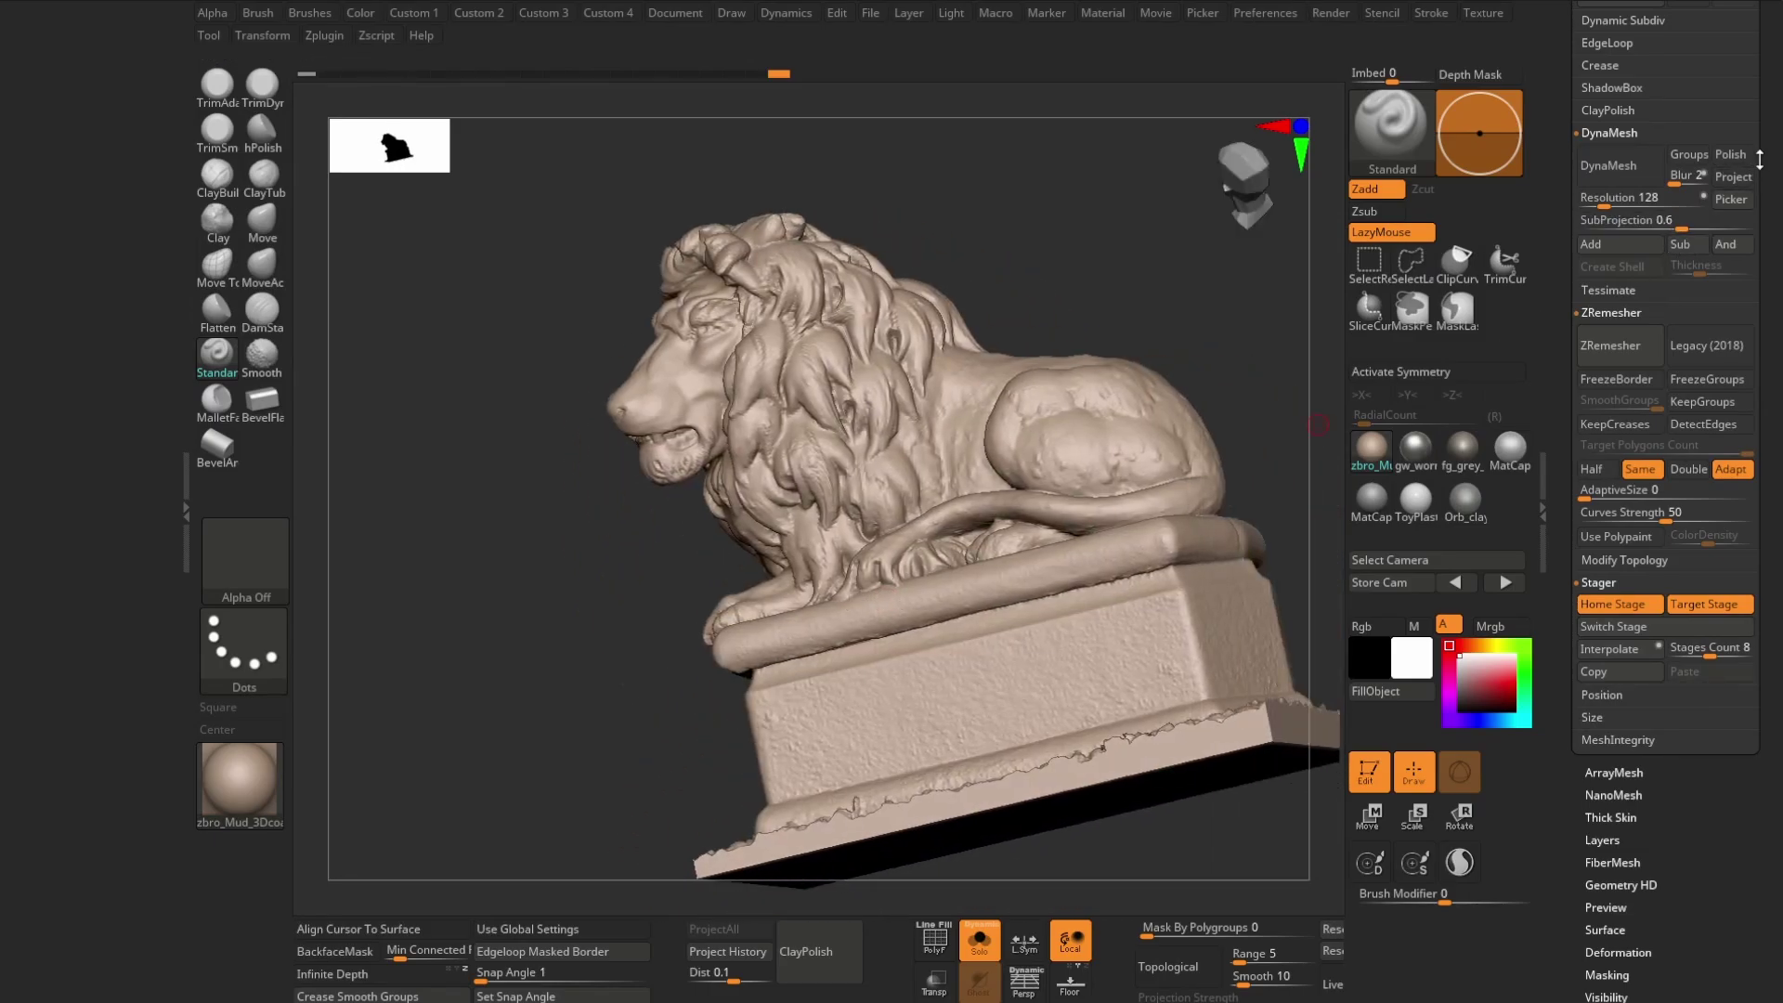
drag(1761, 160, 1775, 509)
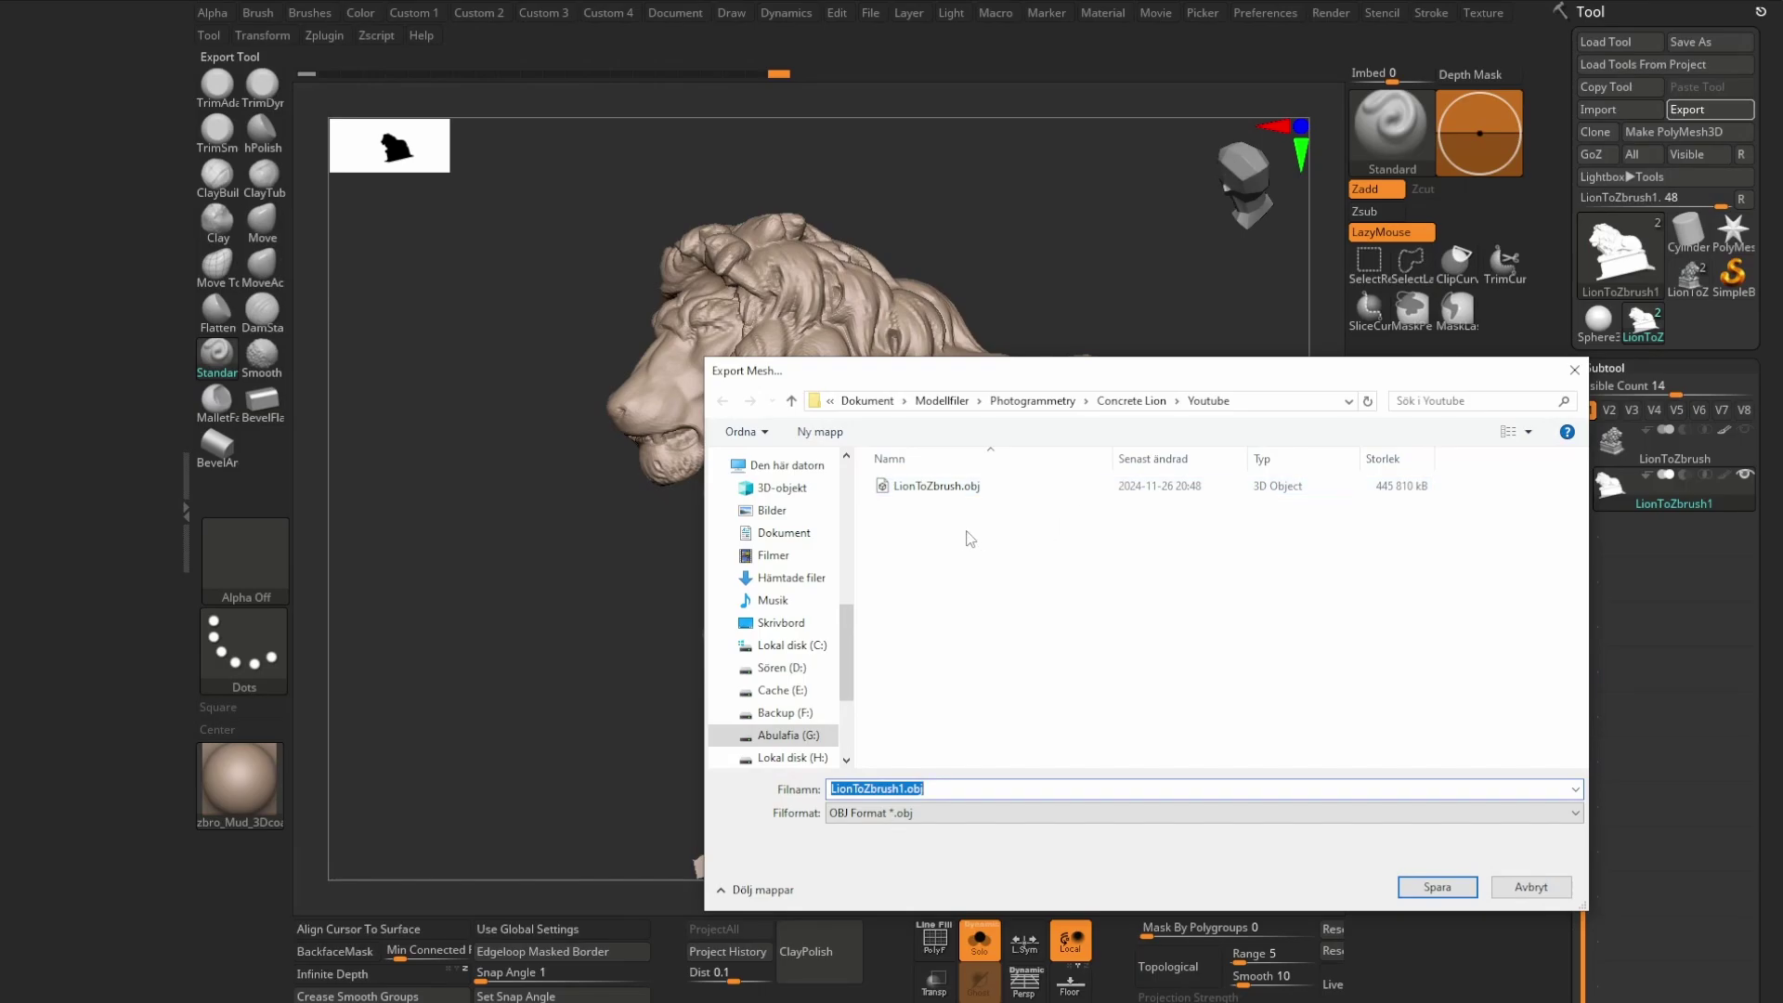
- Export the lion as an OBJ in the Youtube folder, renaming from LionToZbrush.obj
click(938, 488)
double_click(867, 787)
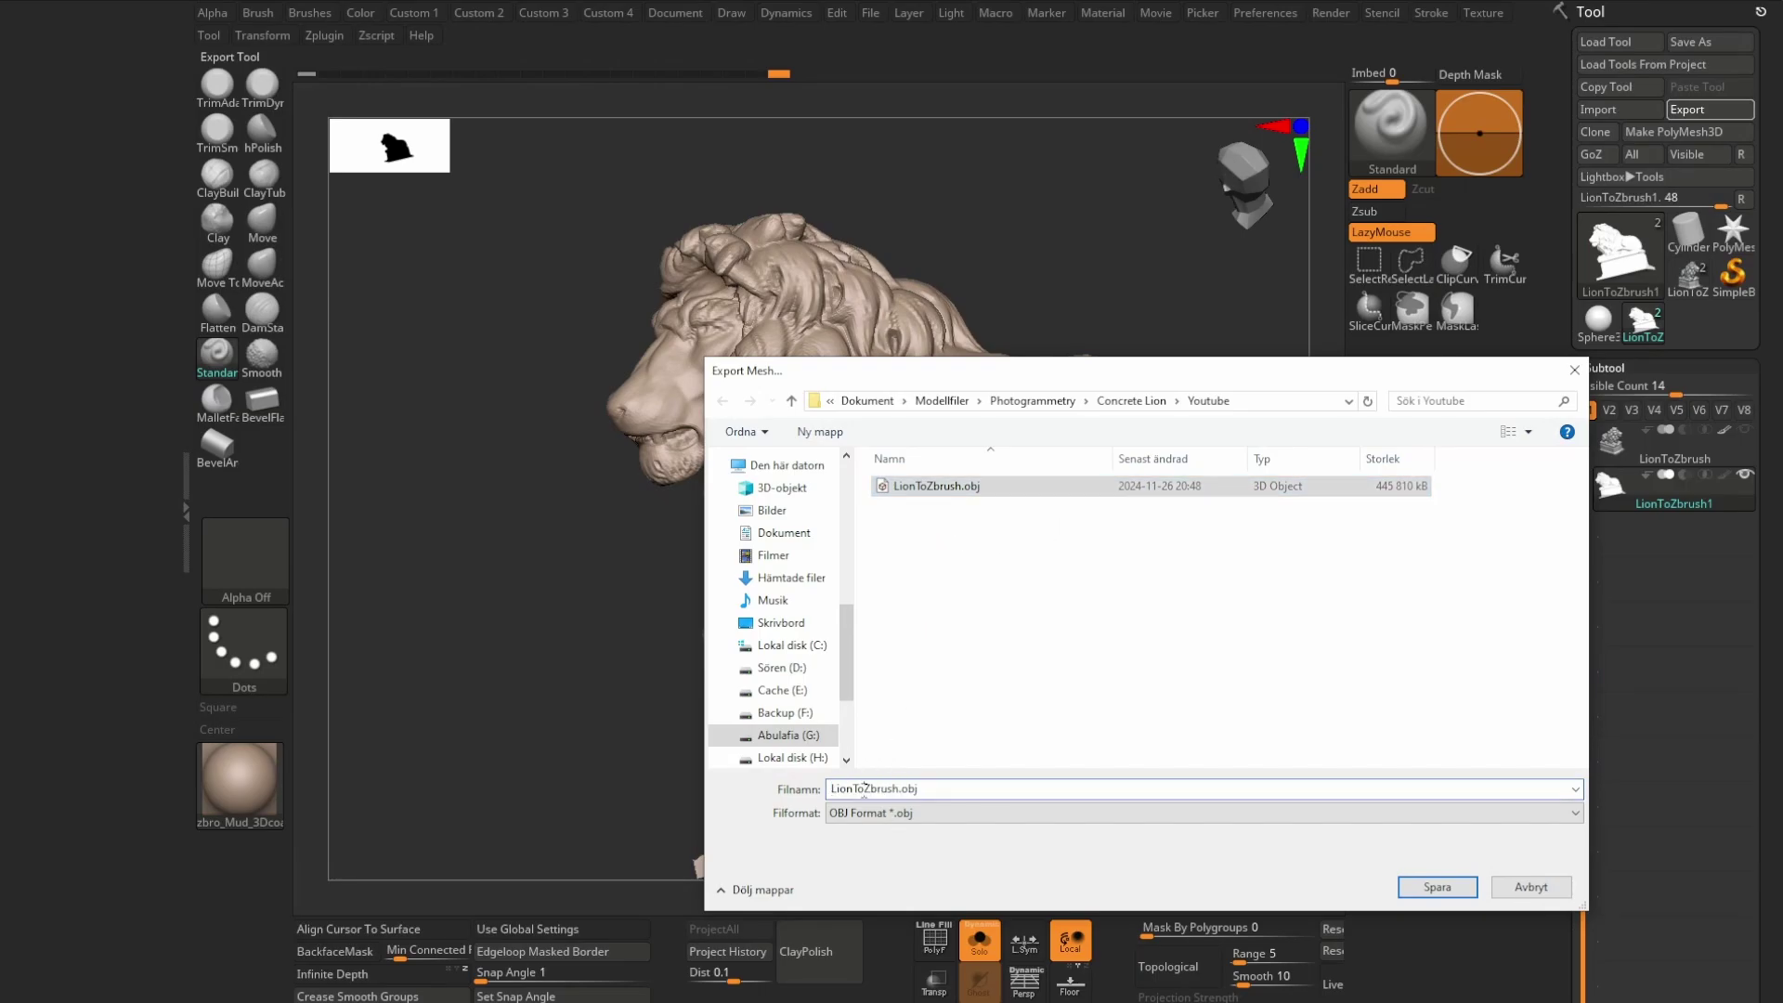
key(BackSpace)
key(BackSpace)
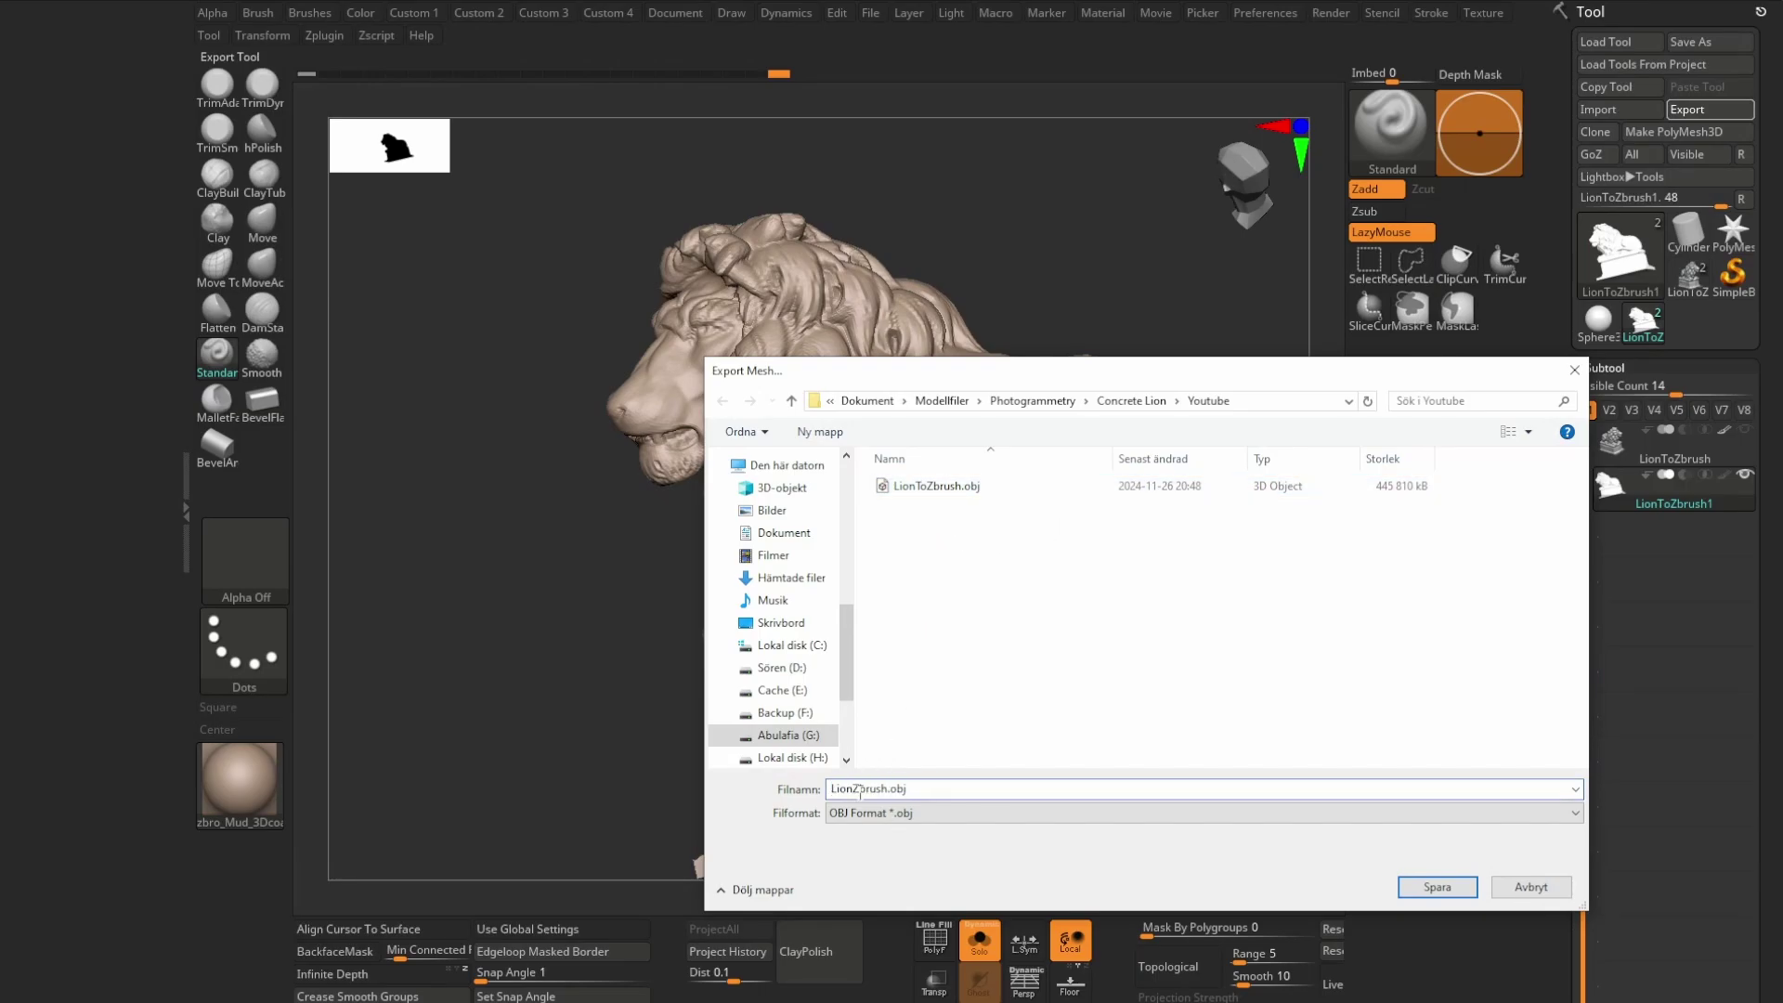
text(From)
key(Return)
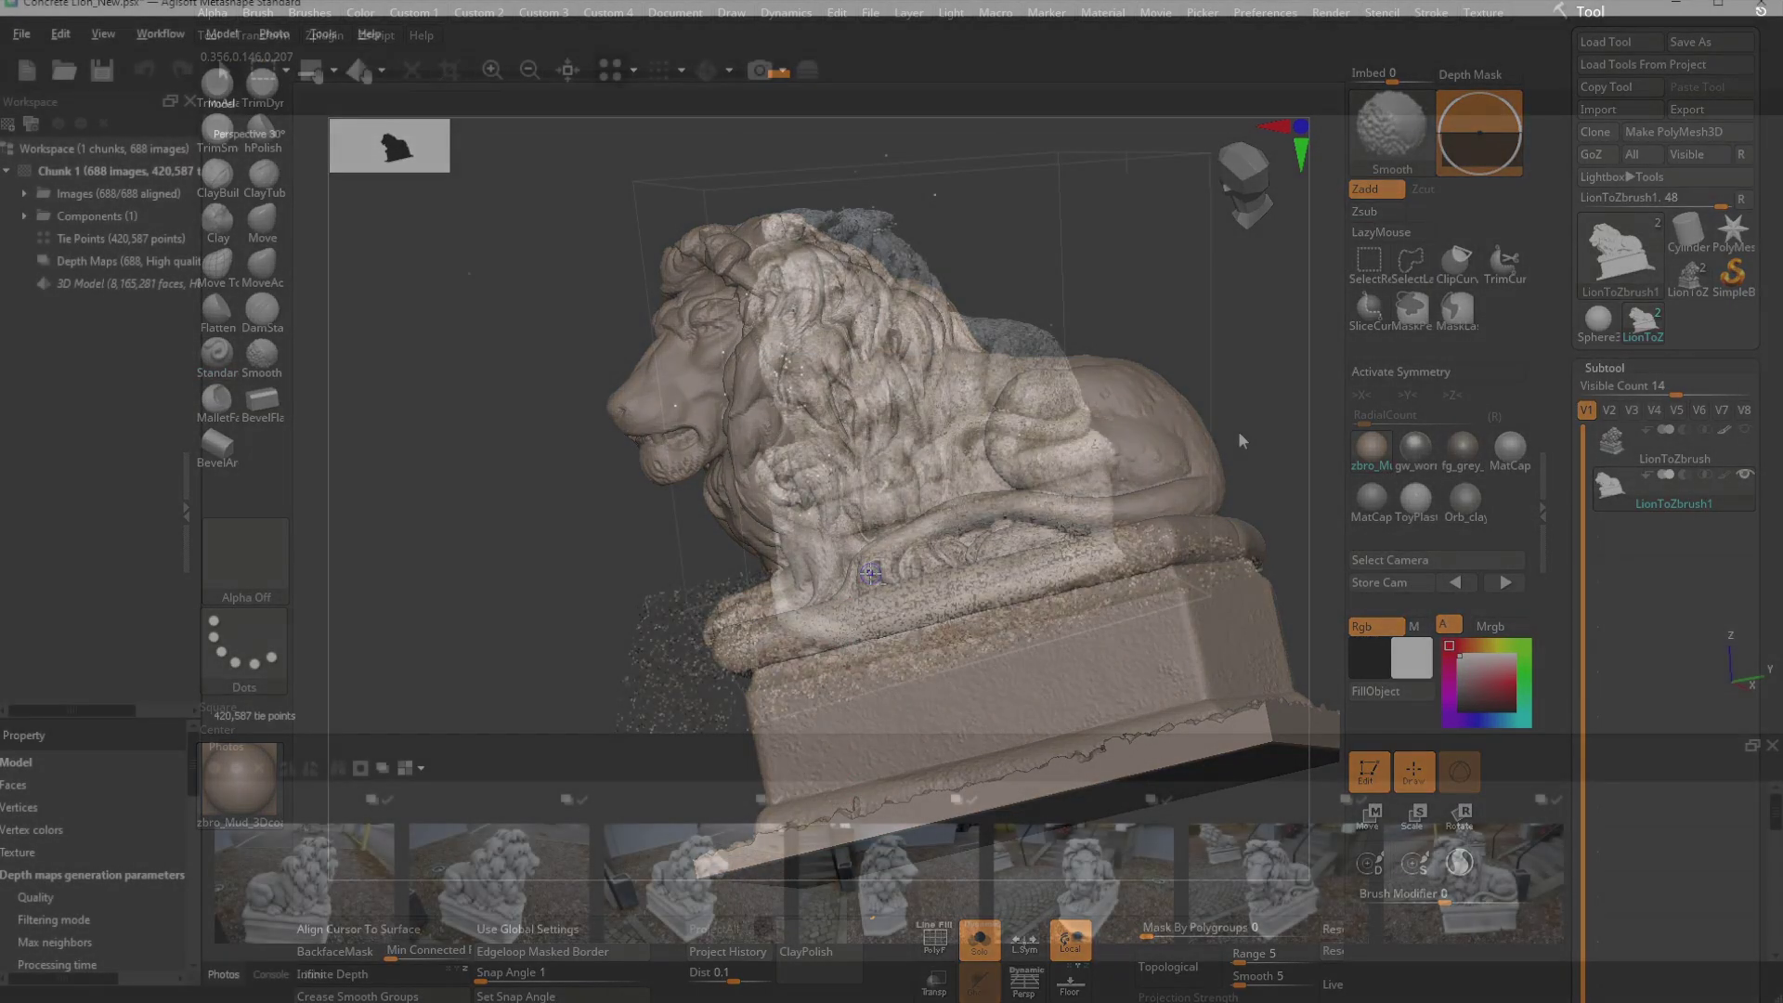
- Import LionFromZbrush.obj from the Youtube folder as an additional model
click(20, 33)
mouse_move(52, 215)
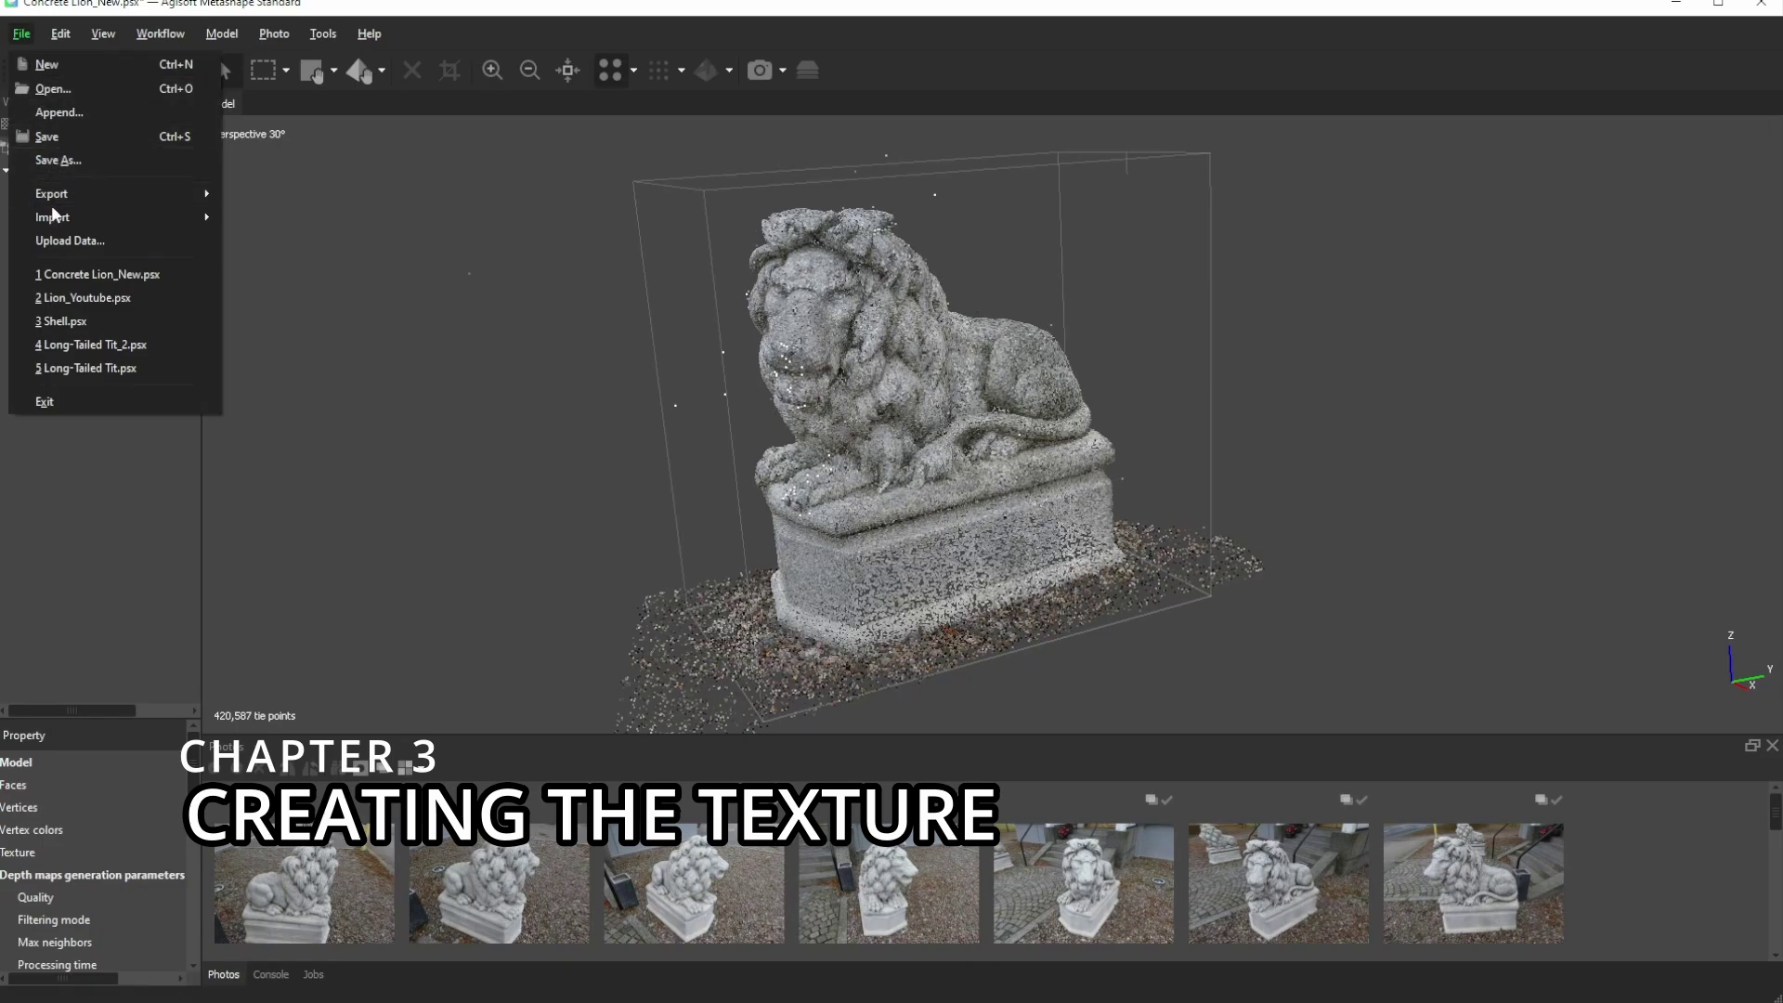
click(306, 288)
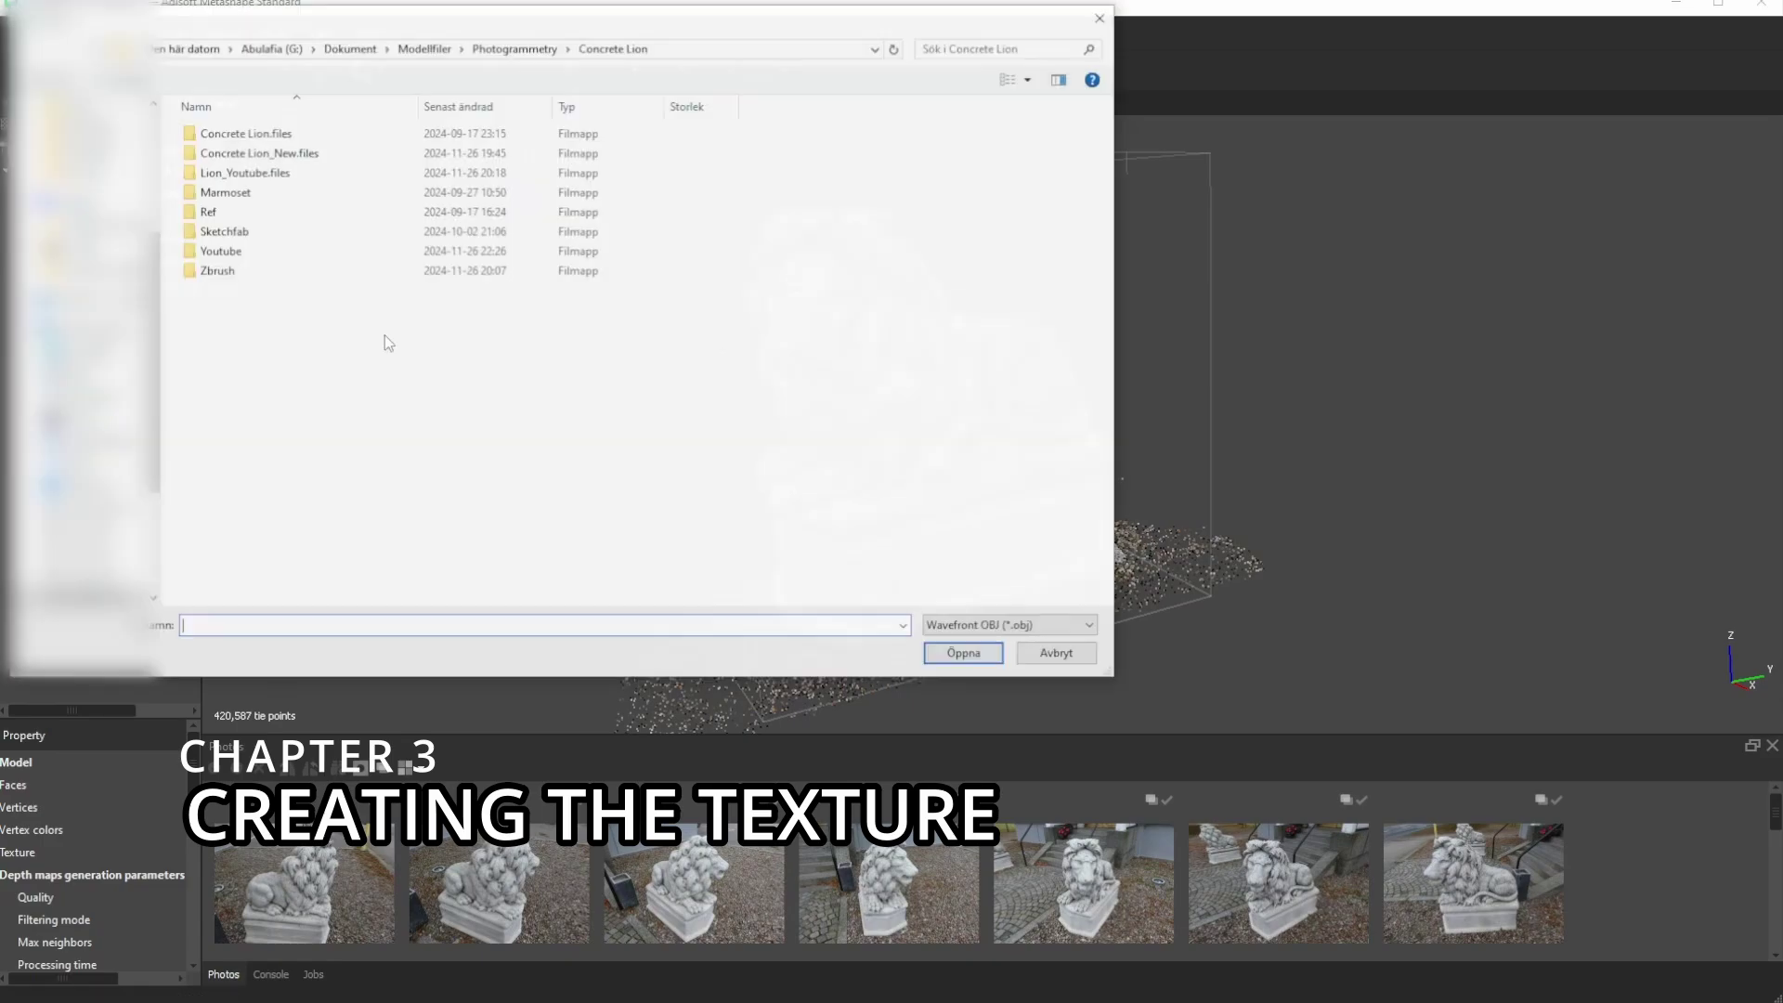
double_click(219, 251)
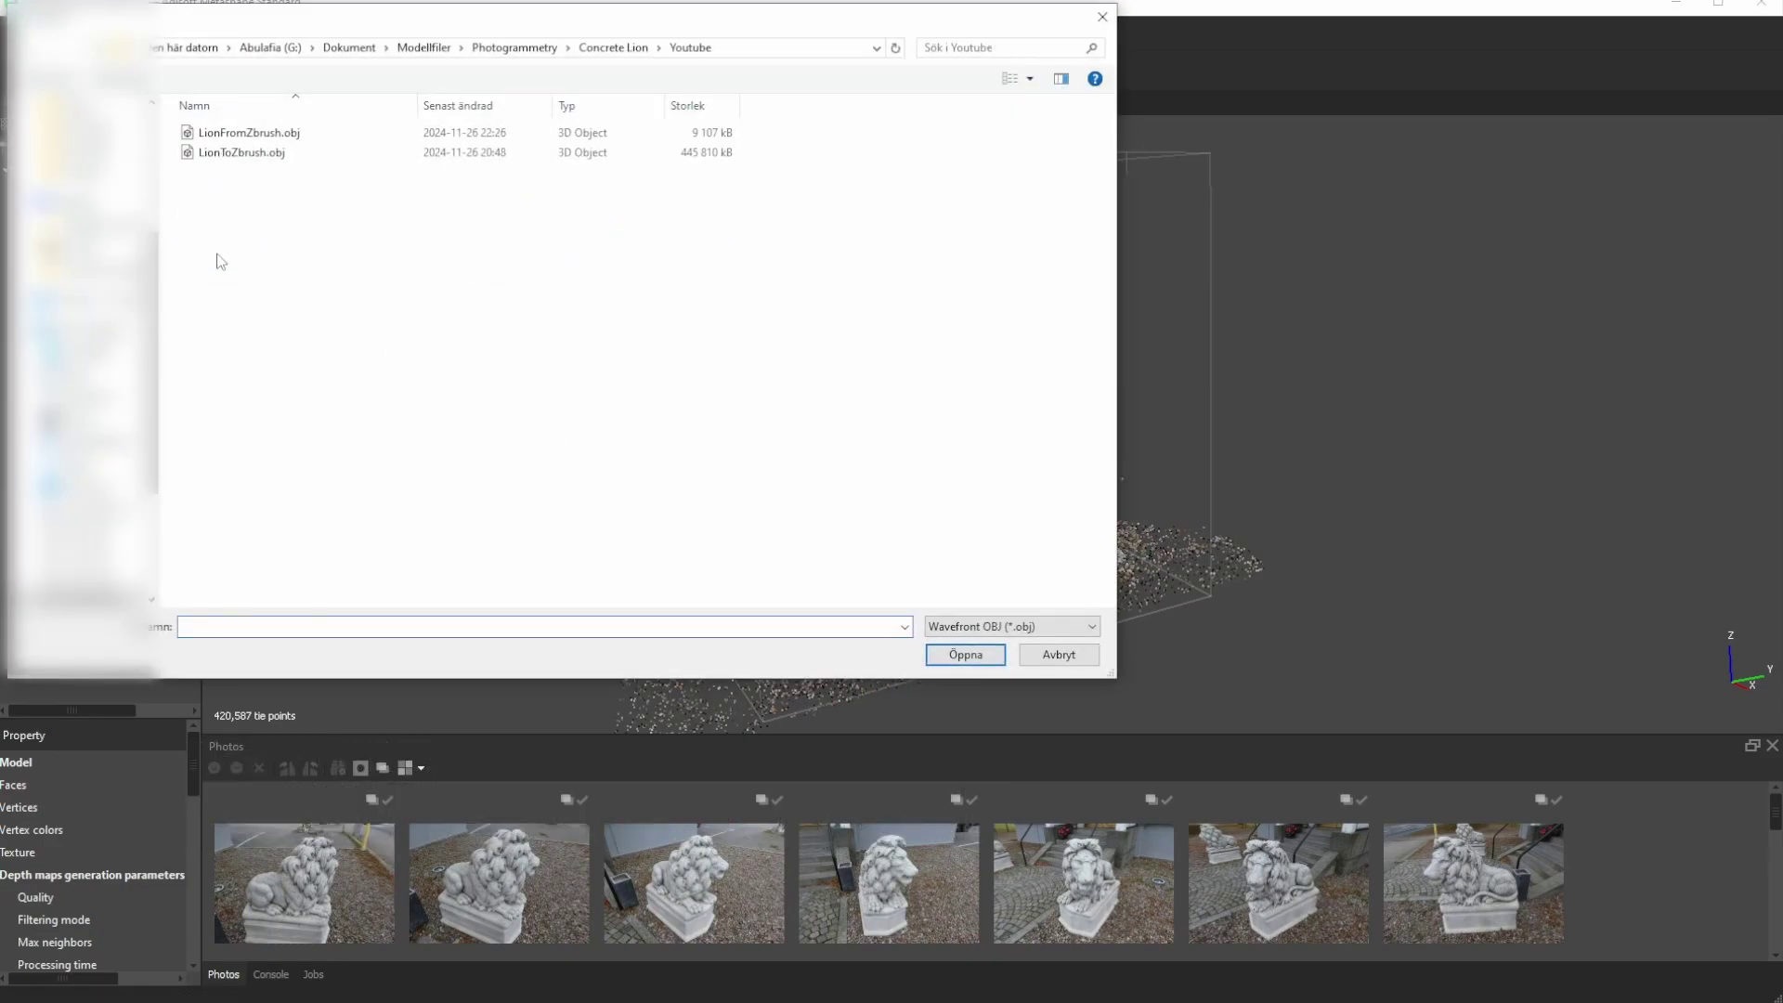
double_click(259, 136)
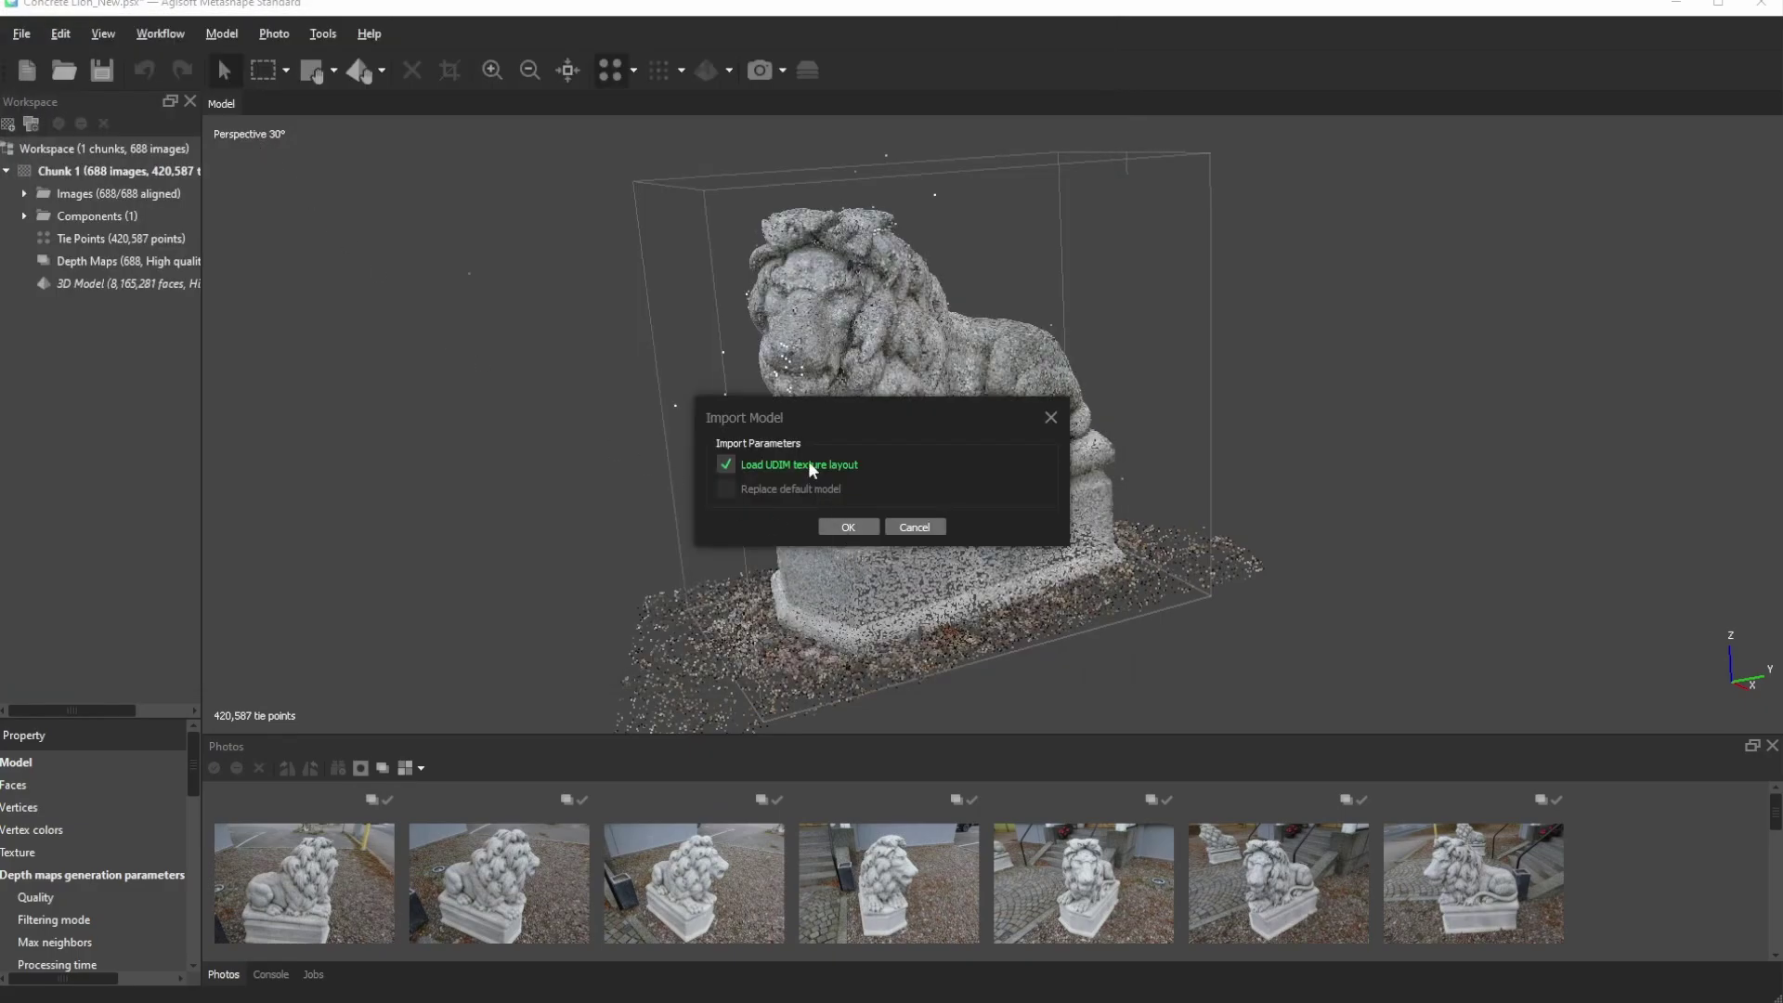
click(848, 528)
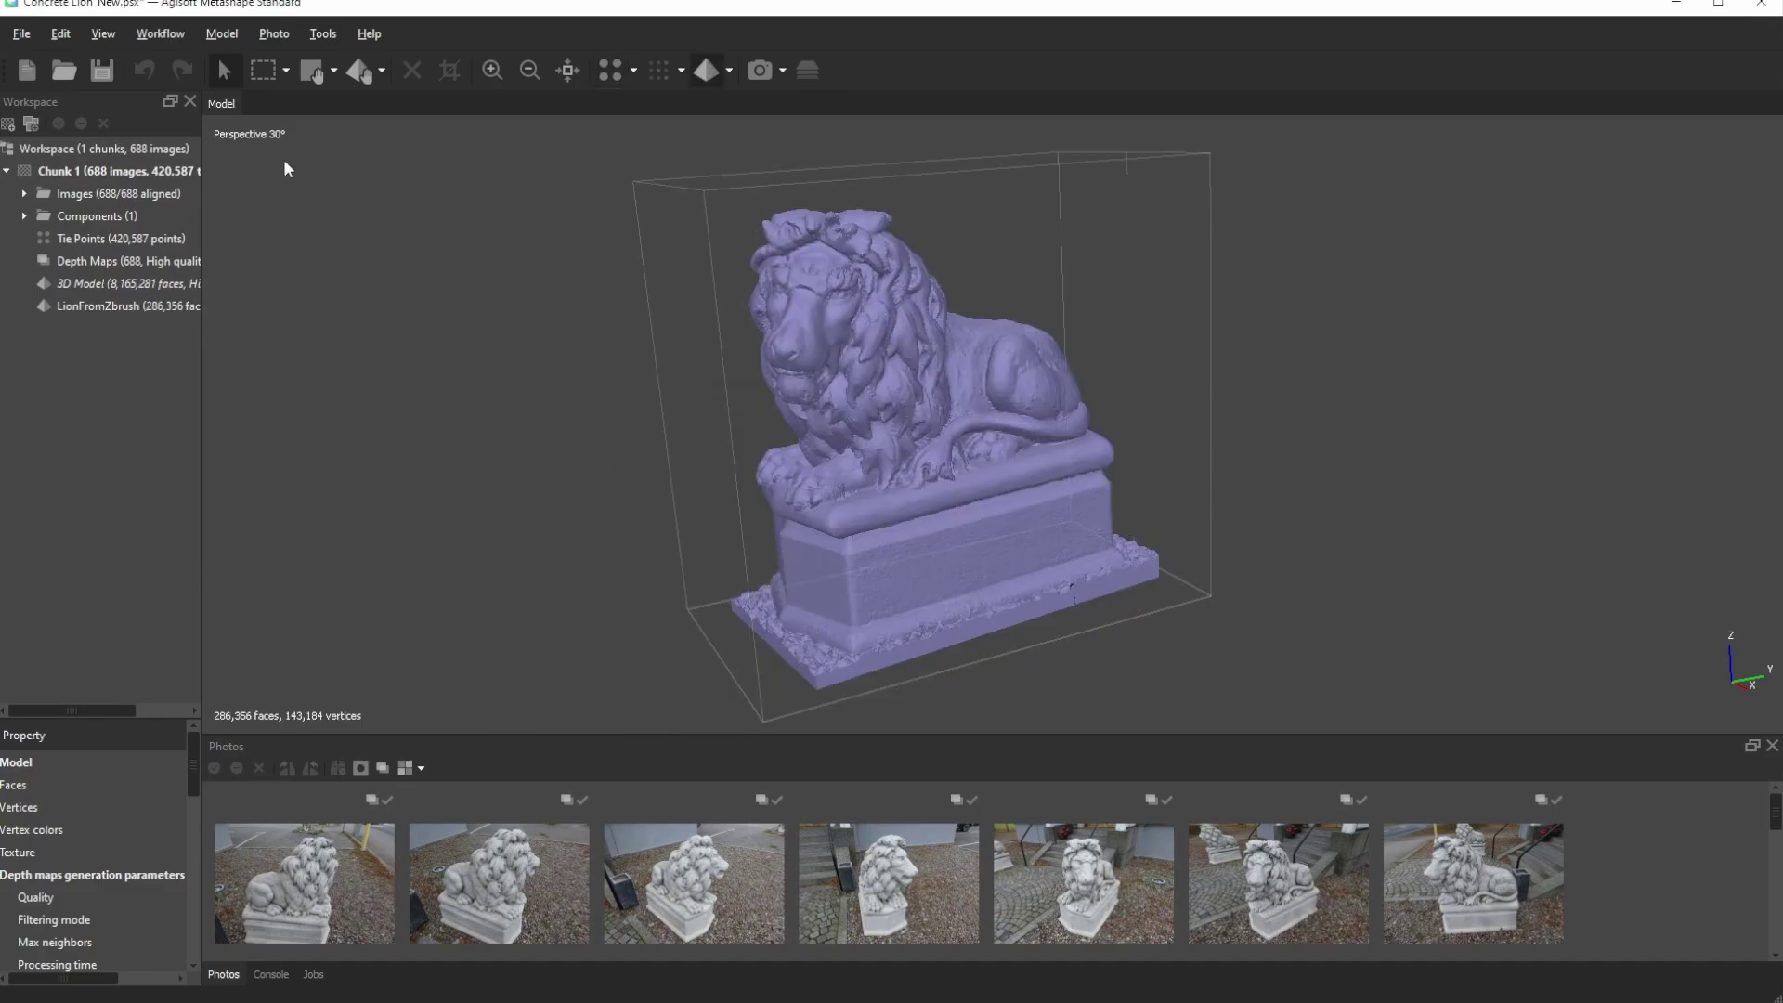
click(176, 36)
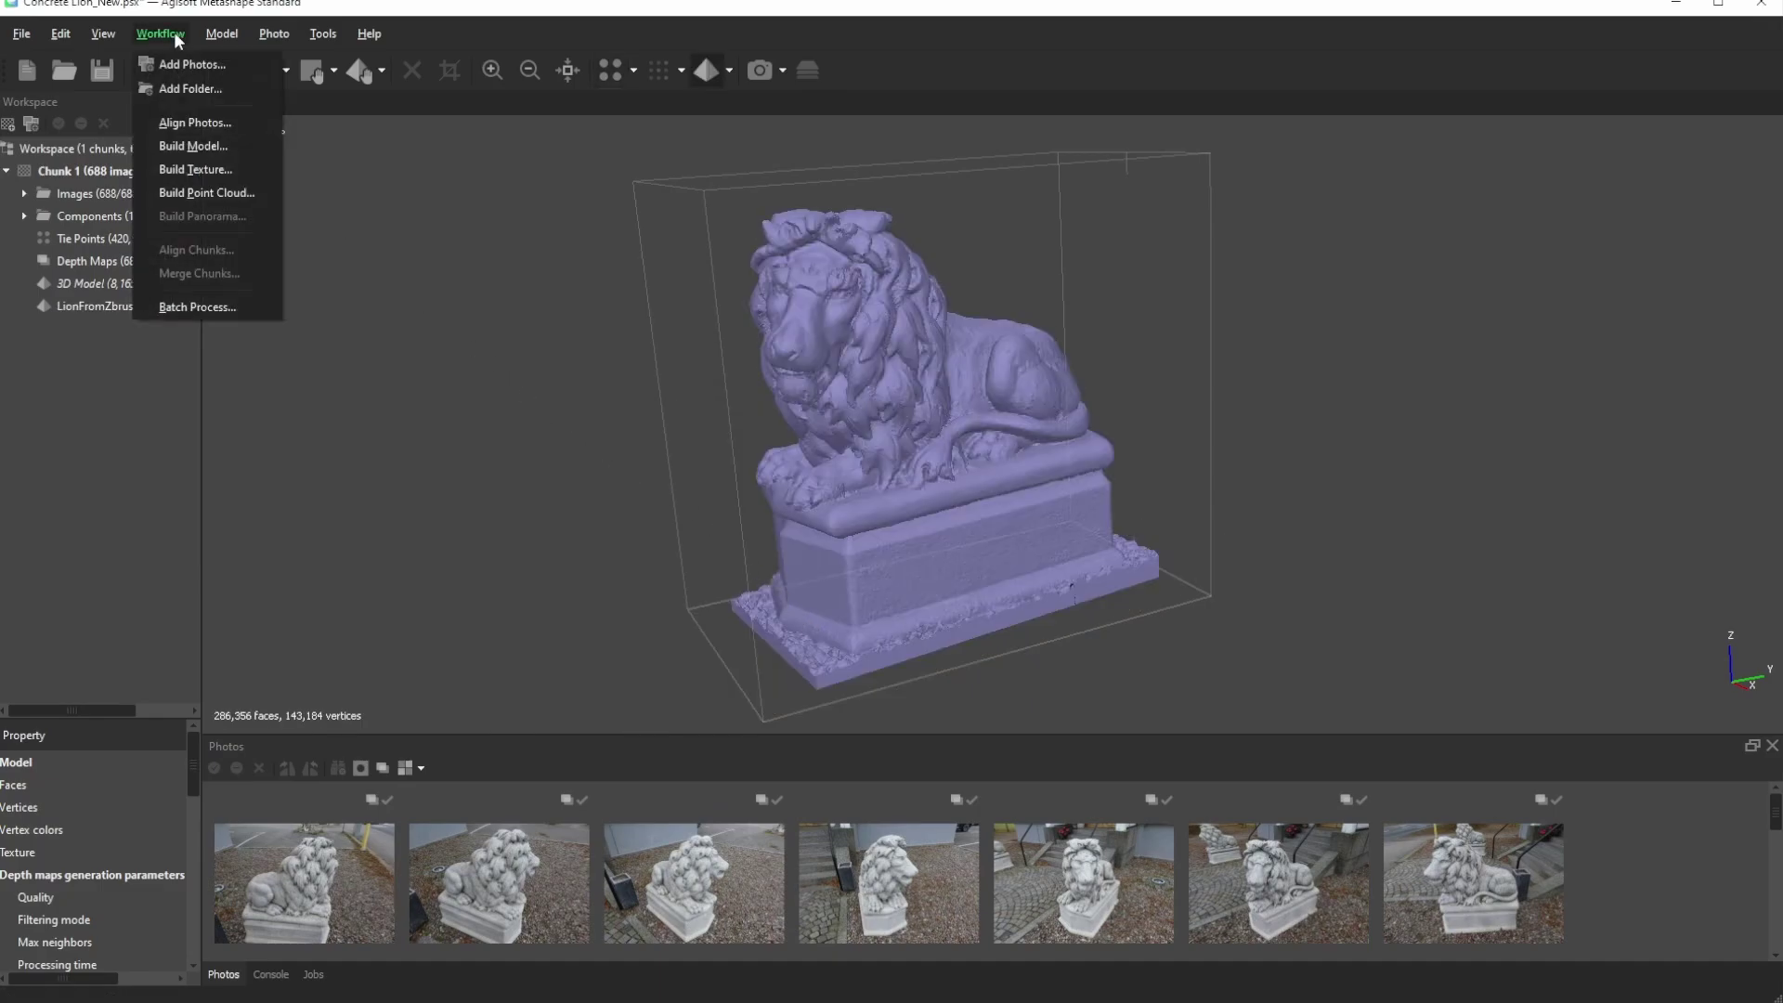
- Build an 8192-pixel diffuse texture from the images on the LionFromZbrush model
click(203, 166)
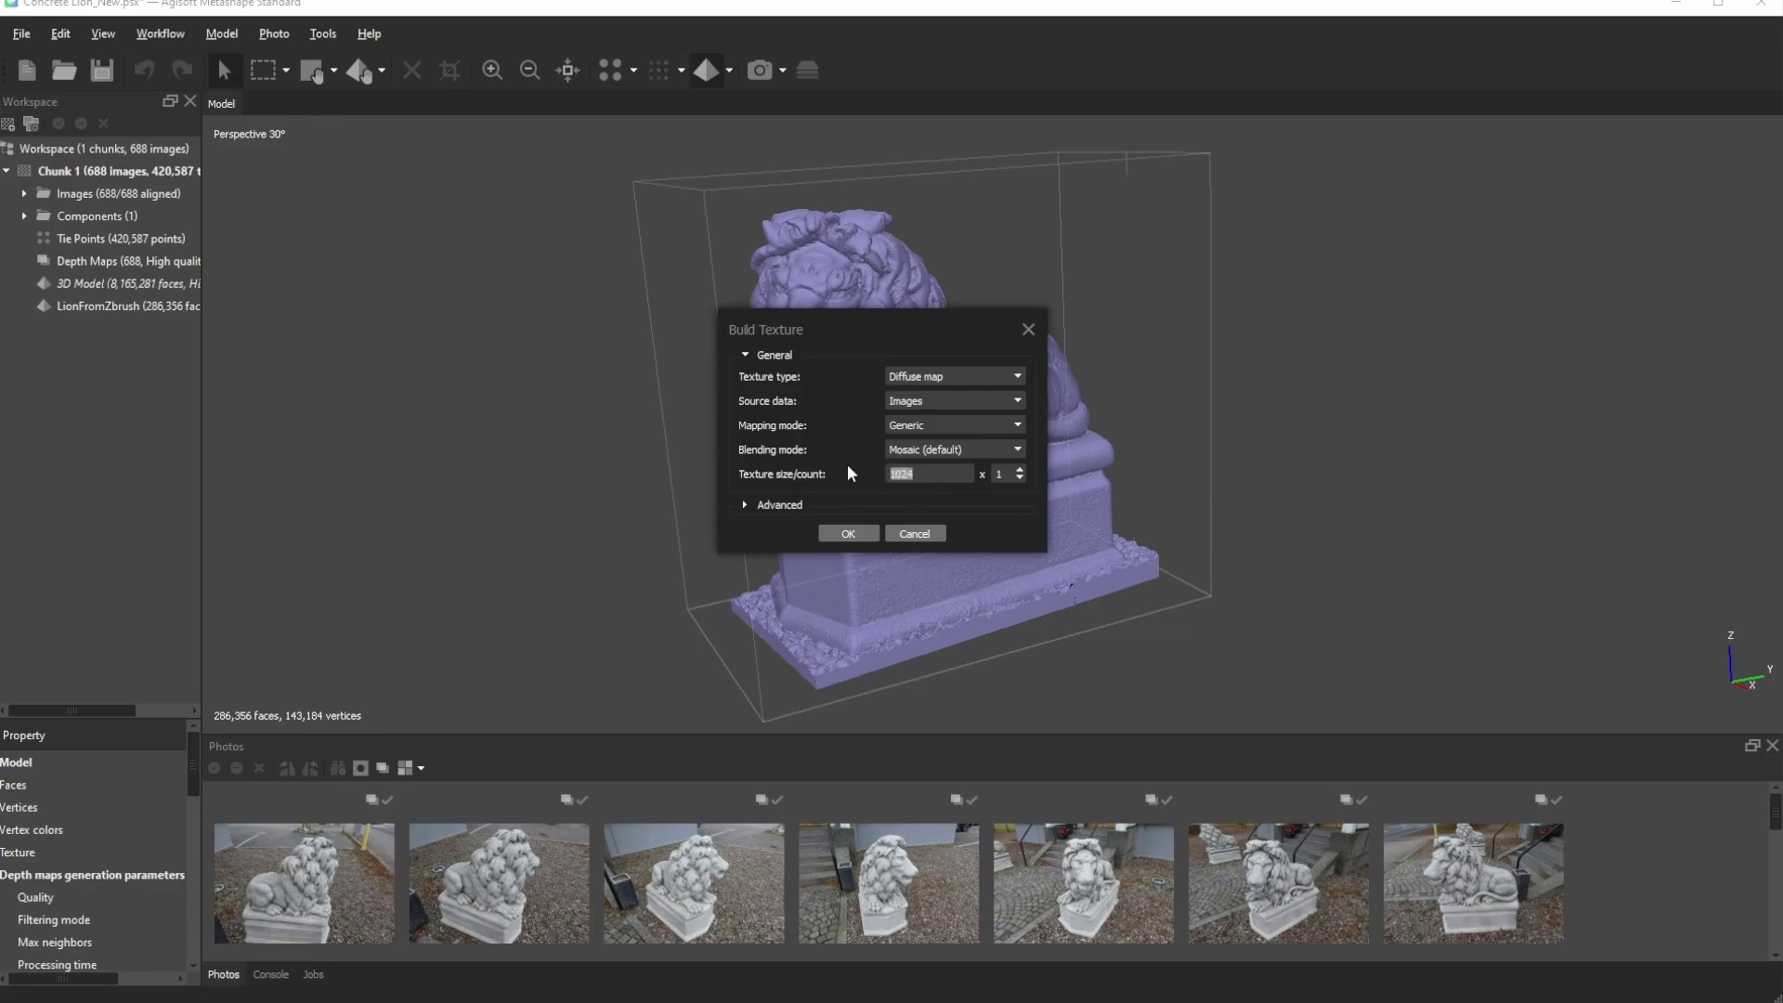
text(8192)
click(860, 537)
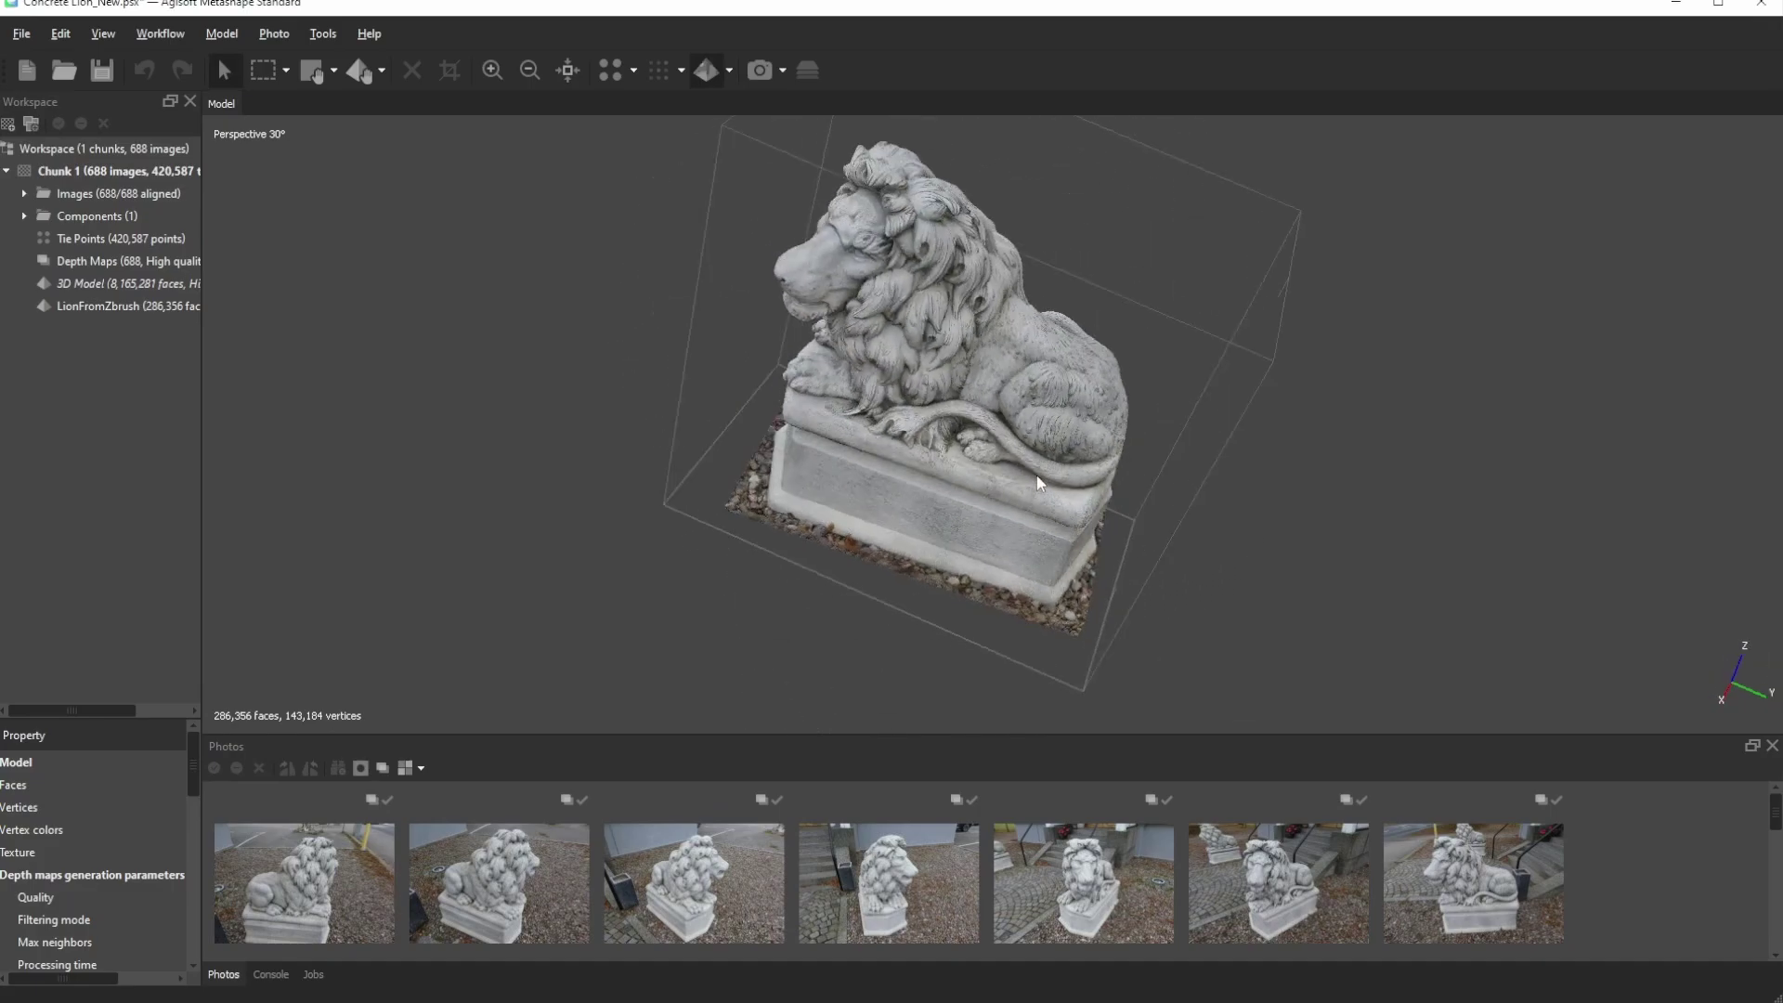
mouse_move(1096, 364)
mouse_down()
mouse_move(997, 337)
mouse_move(1160, 482)
mouse_move(1189, 331)
mouse_move(927, 327)
mouse_move(1193, 649)
mouse_move(1185, 540)
mouse_up()
scroll(998, 337, up, 5)
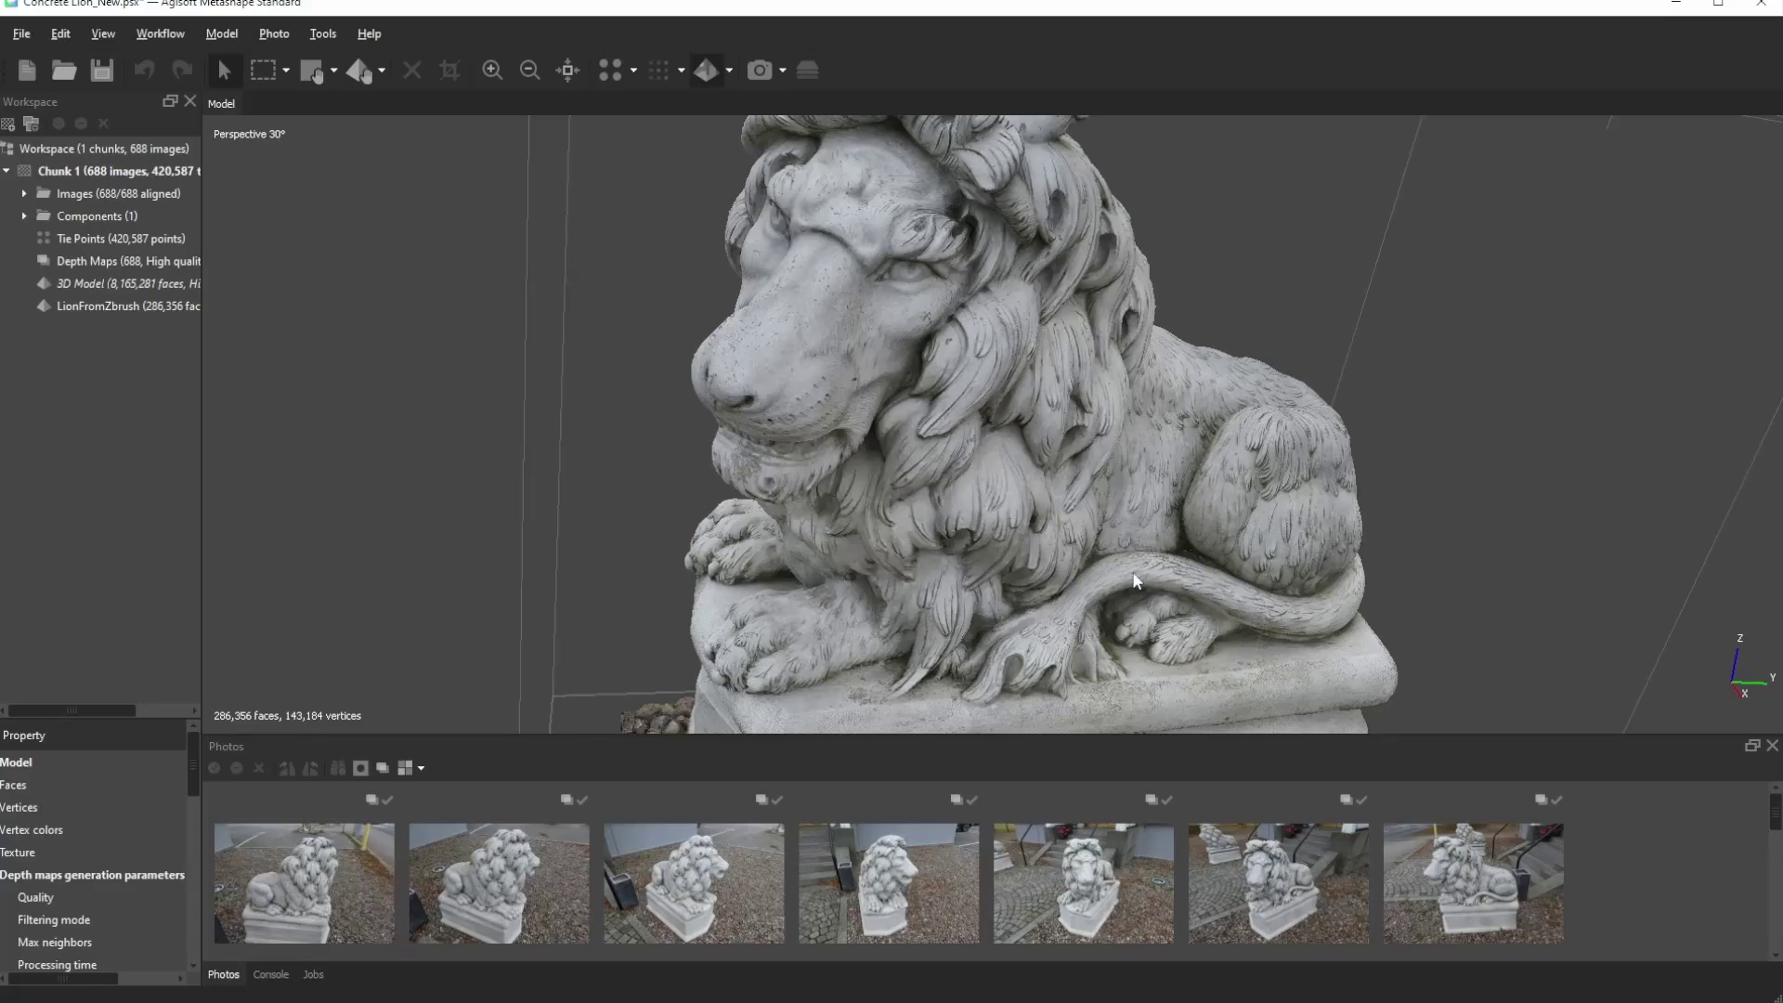
scroll(1135, 581, down, 3)
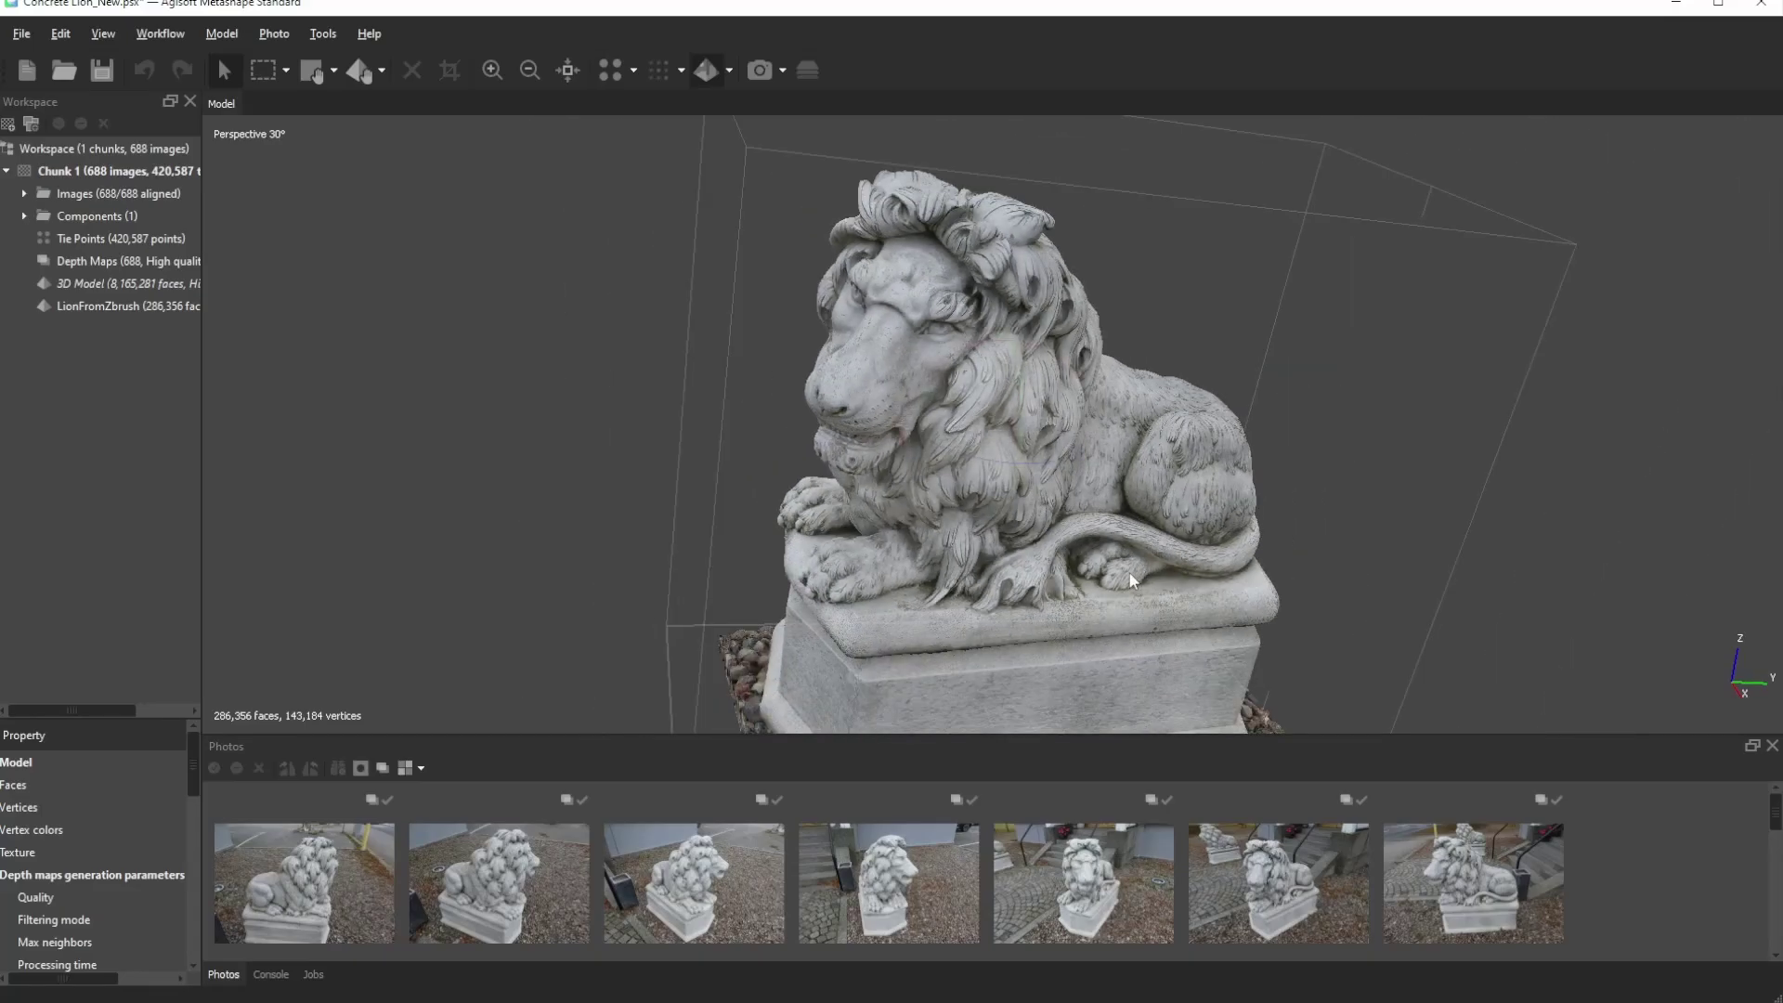
mouse_move(1029, 473)
mouse_down()
mouse_move(1067, 420)
mouse_move(981, 611)
mouse_up()
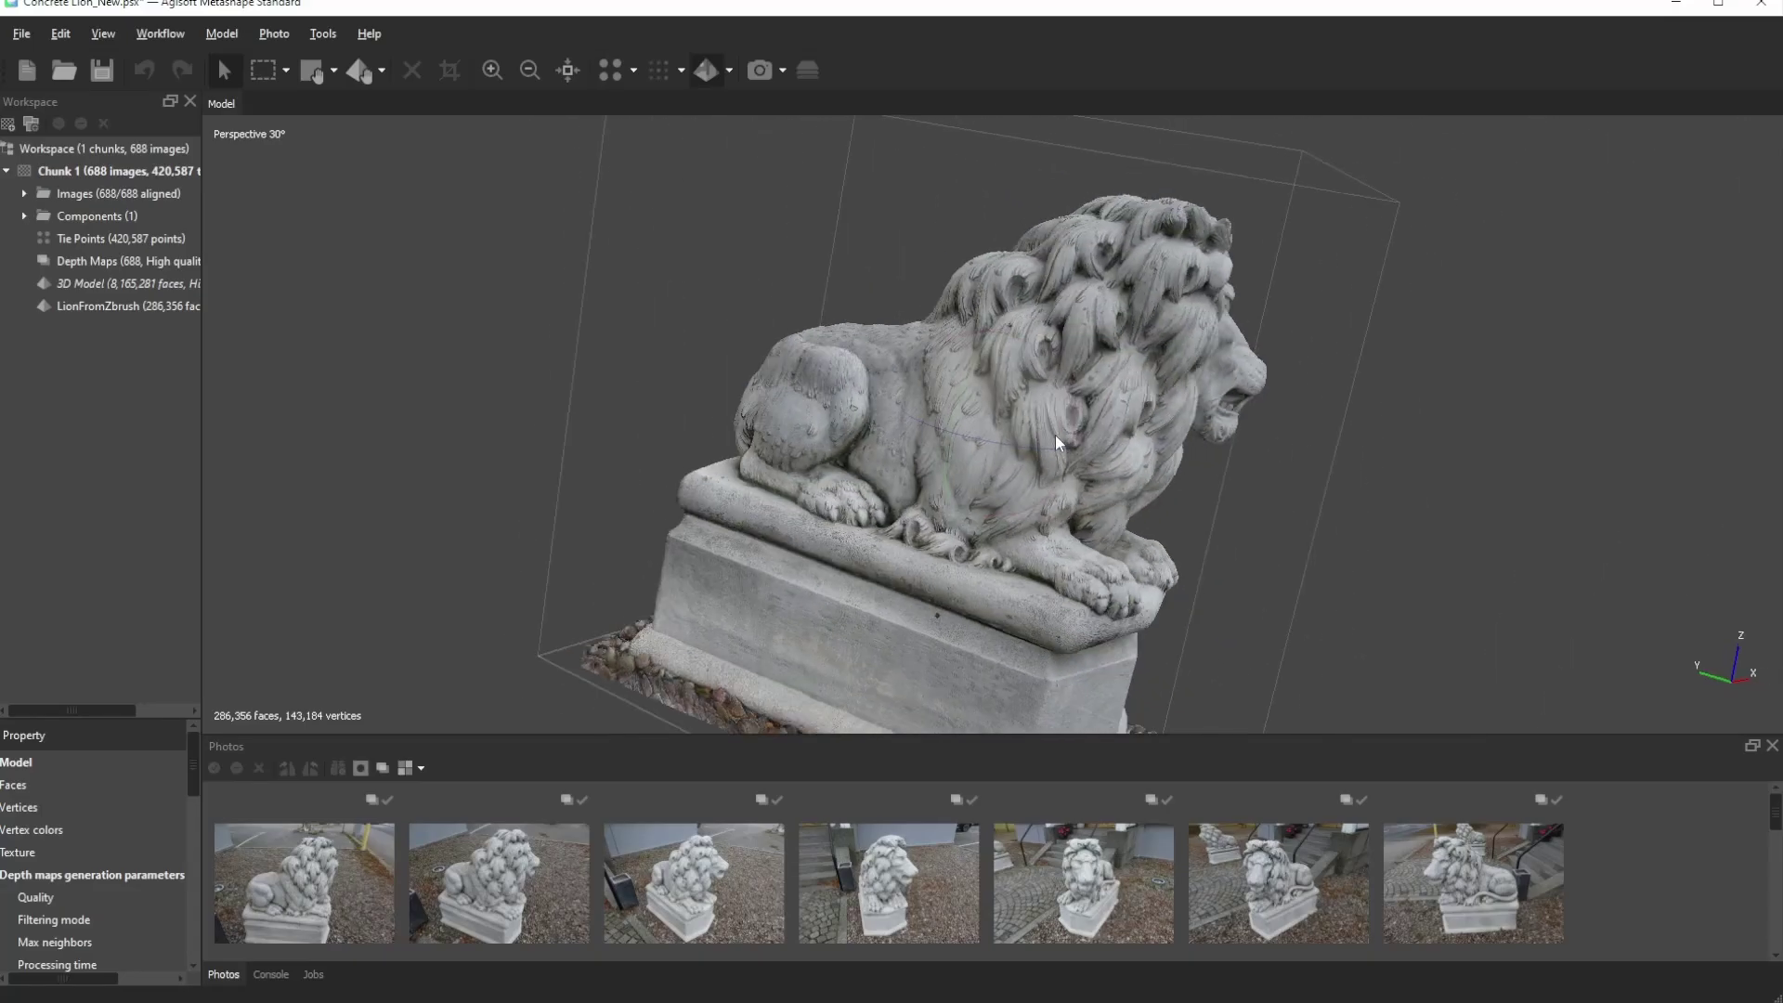
scroll(981, 611, up, 2)
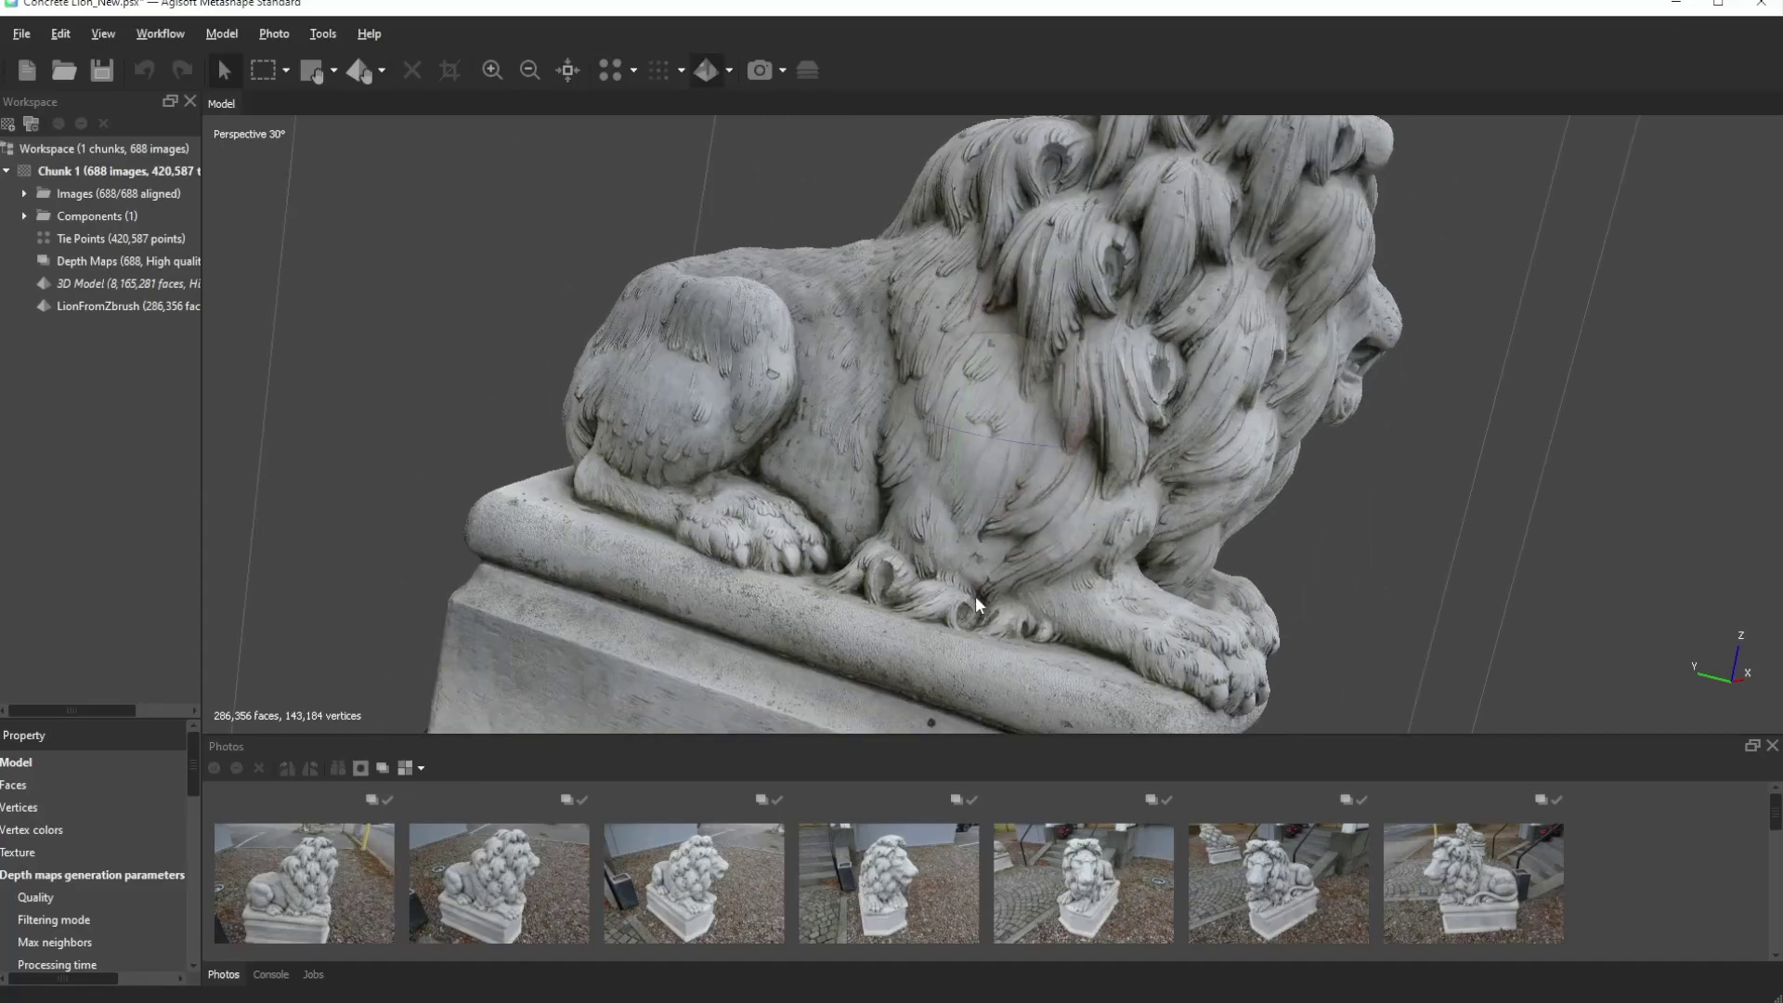
scroll(949, 521, up, 2)
scroll(1018, 418, up, 2)
scroll(1009, 431, up, 2)
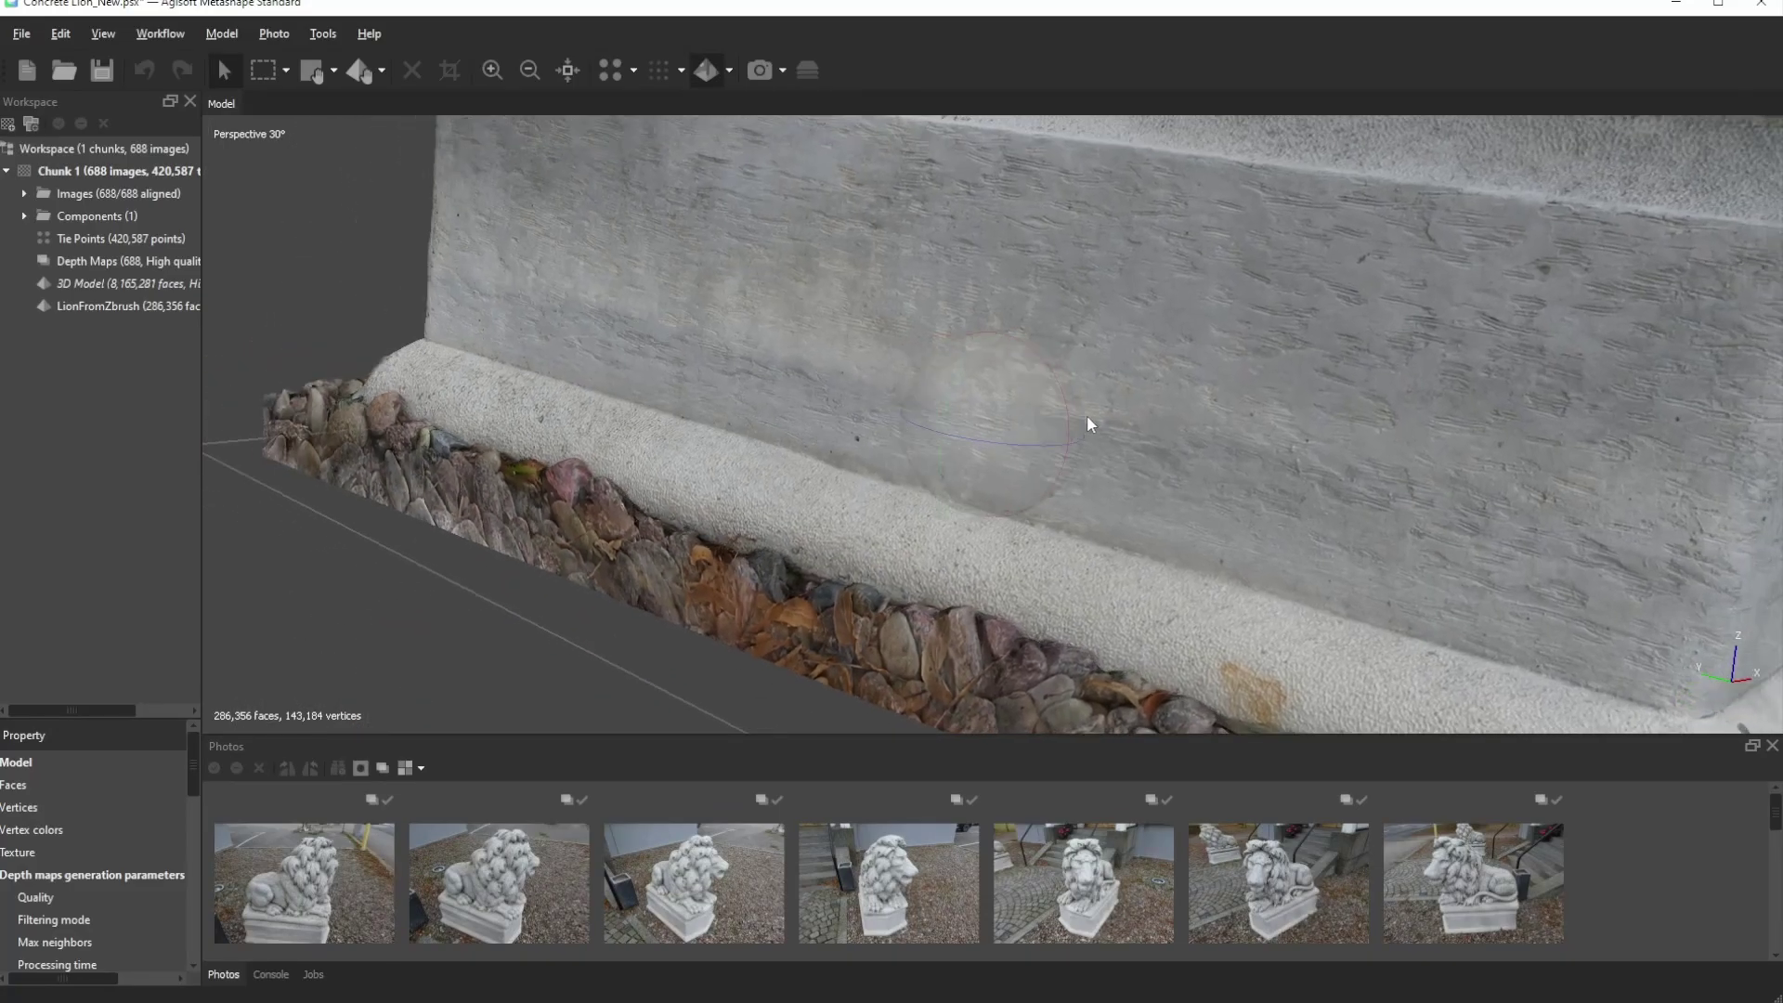
drag(1009, 431, 1016, 426)
scroll(1017, 426, up, 3)
scroll(1133, 472, down, 2)
drag(1126, 463, 1280, 443)
scroll(1280, 442, down, 3)
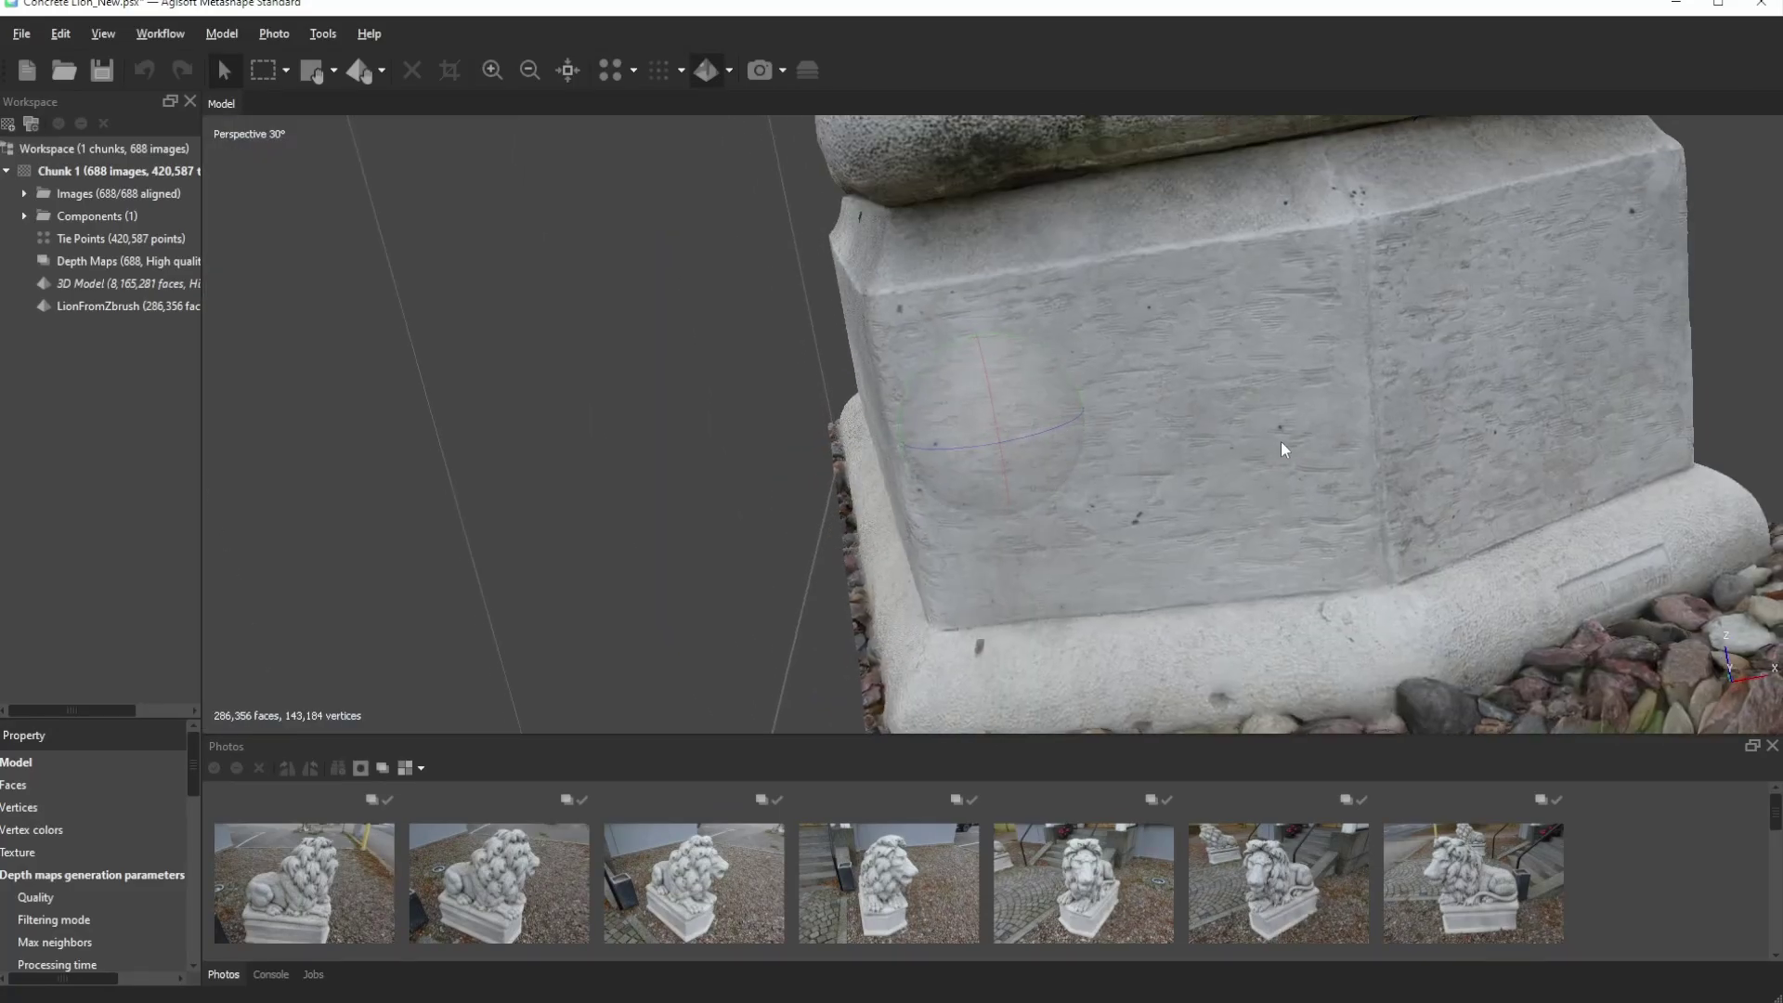
drag(1151, 454, 1187, 377)
scroll(1057, 509, up, 3)
mouse_move(1057, 509)
mouse_down()
mouse_move(1265, 449)
mouse_move(1001, 478)
mouse_move(1094, 431)
mouse_move(988, 510)
mouse_move(1028, 418)
mouse_move(988, 437)
mouse_move(1150, 434)
mouse_move(1270, 505)
mouse_move(1134, 557)
mouse_move(1095, 426)
mouse_move(1046, 433)
mouse_move(1182, 531)
mouse_move(1162, 589)
mouse_move(1045, 438)
mouse_move(1163, 483)
mouse_move(1151, 602)
mouse_move(1154, 507)
mouse_move(1055, 388)
mouse_move(1105, 474)
mouse_move(1063, 554)
mouse_up()
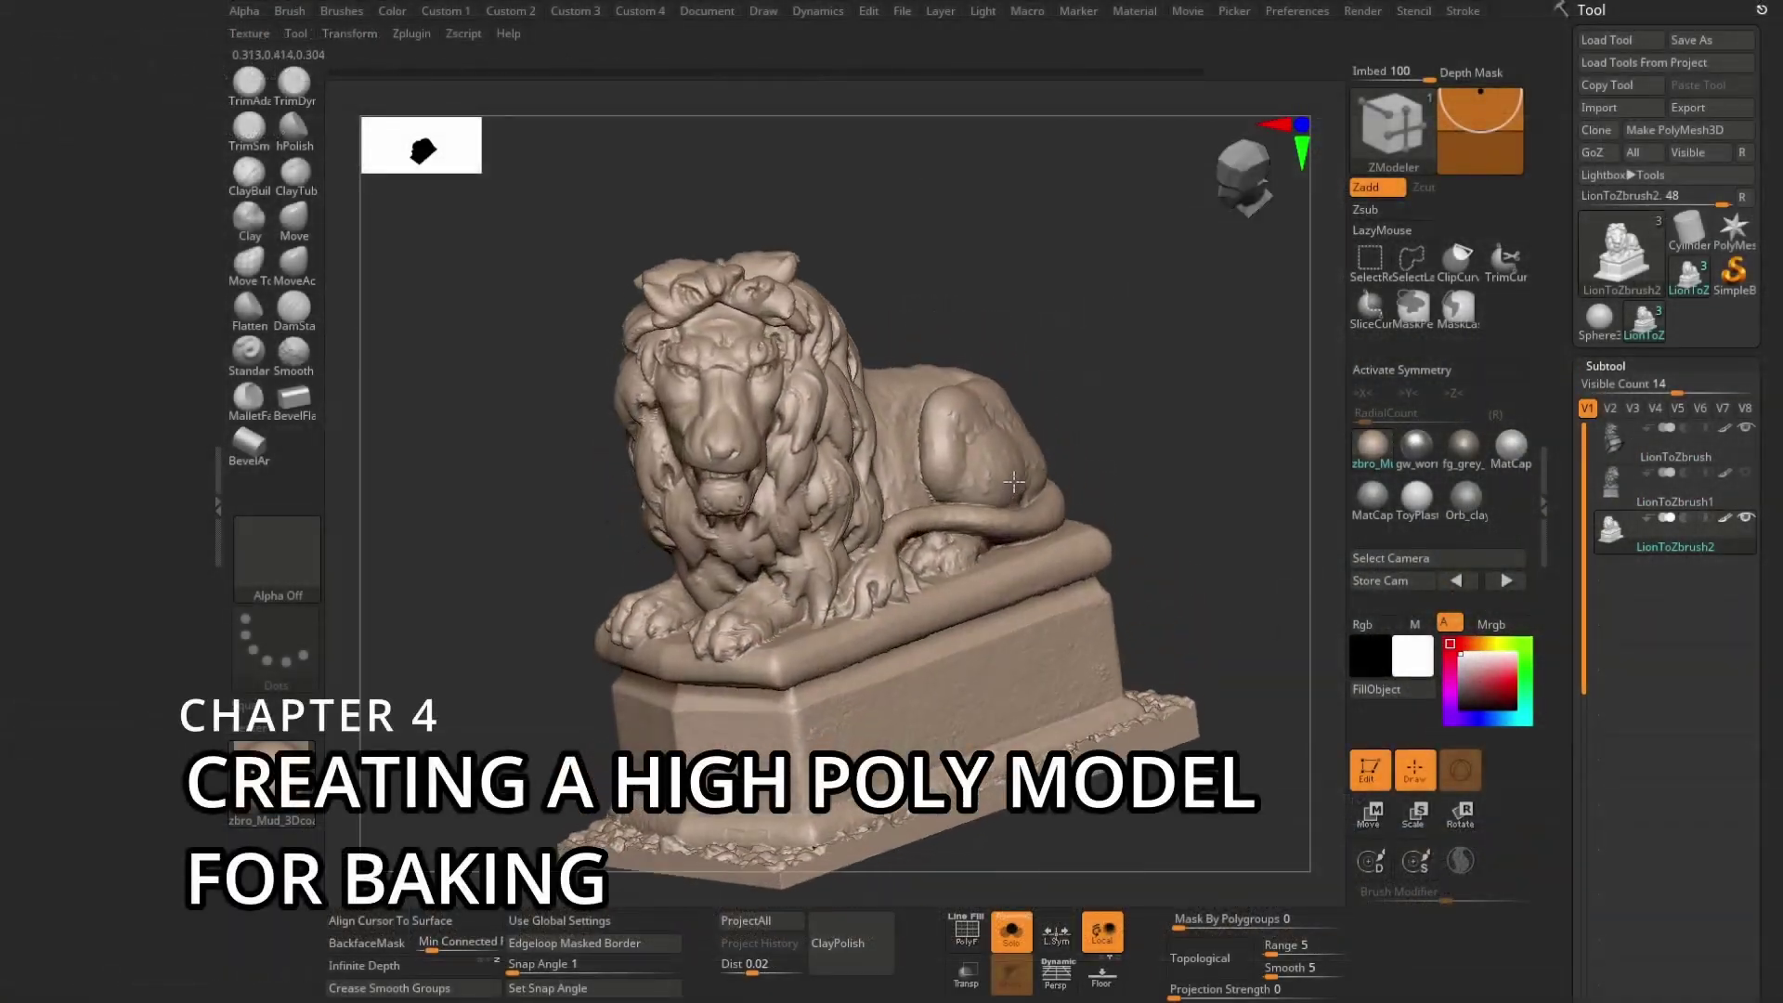
right_drag(1014, 480, 1035, 425)
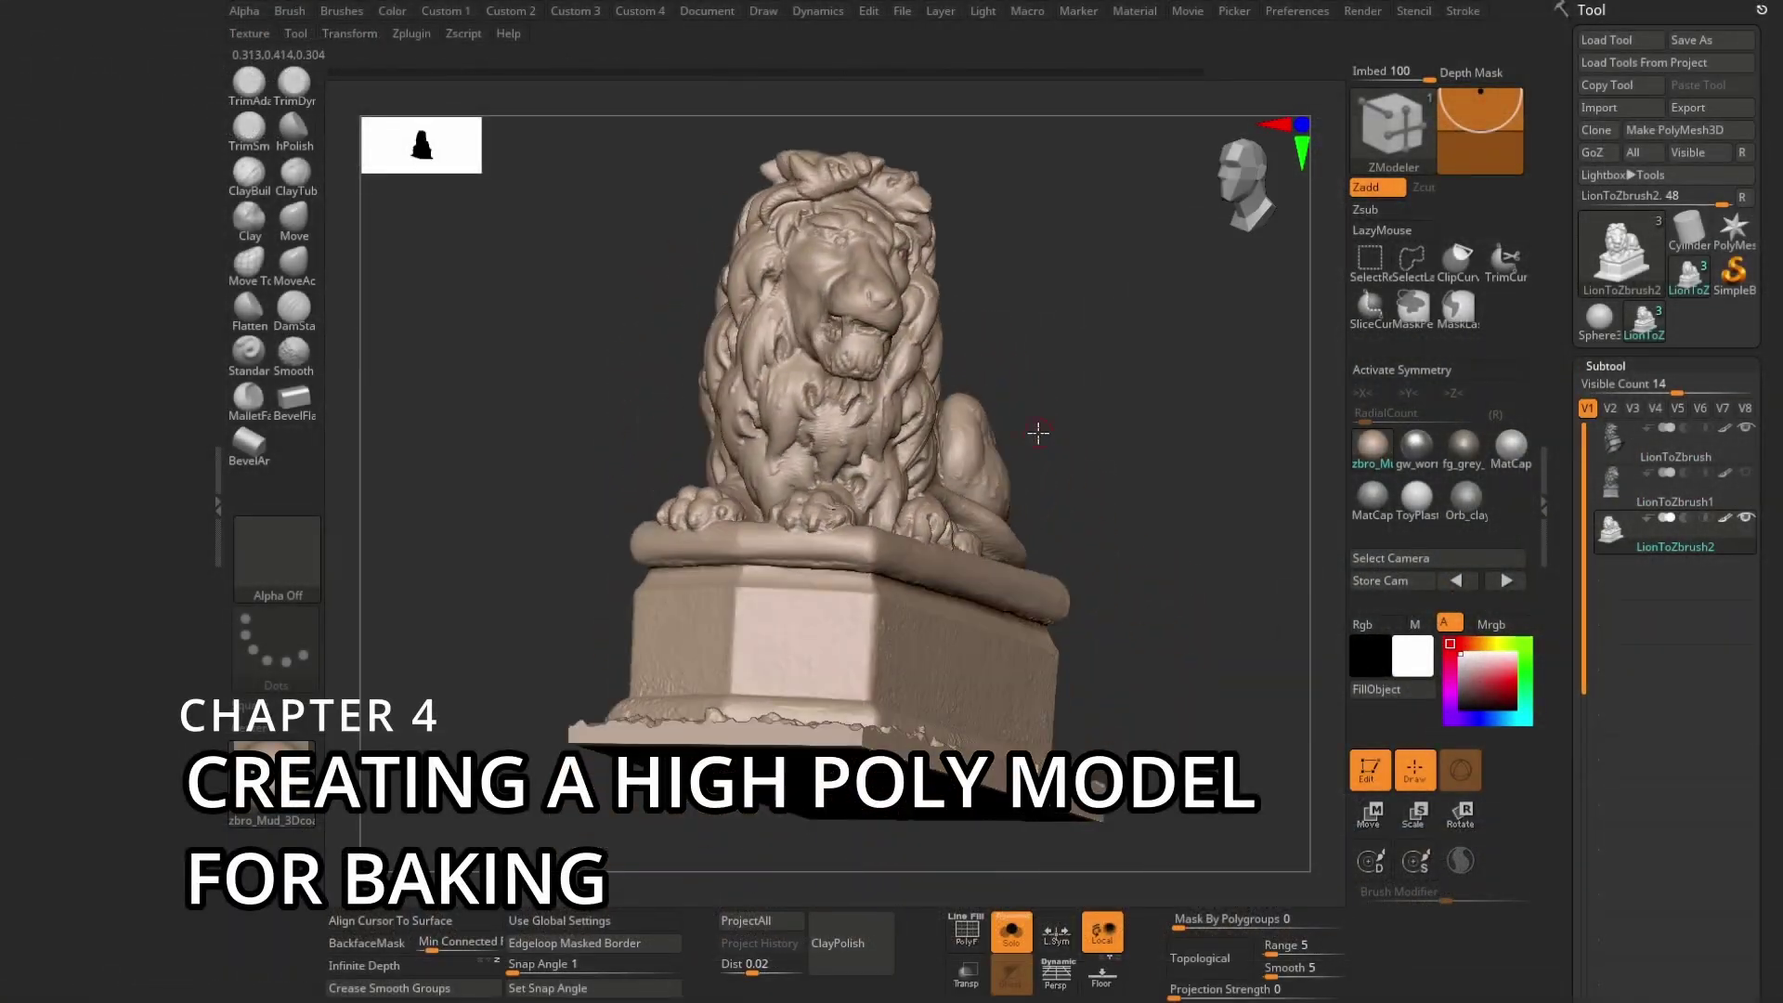
key(ctrl+shift)
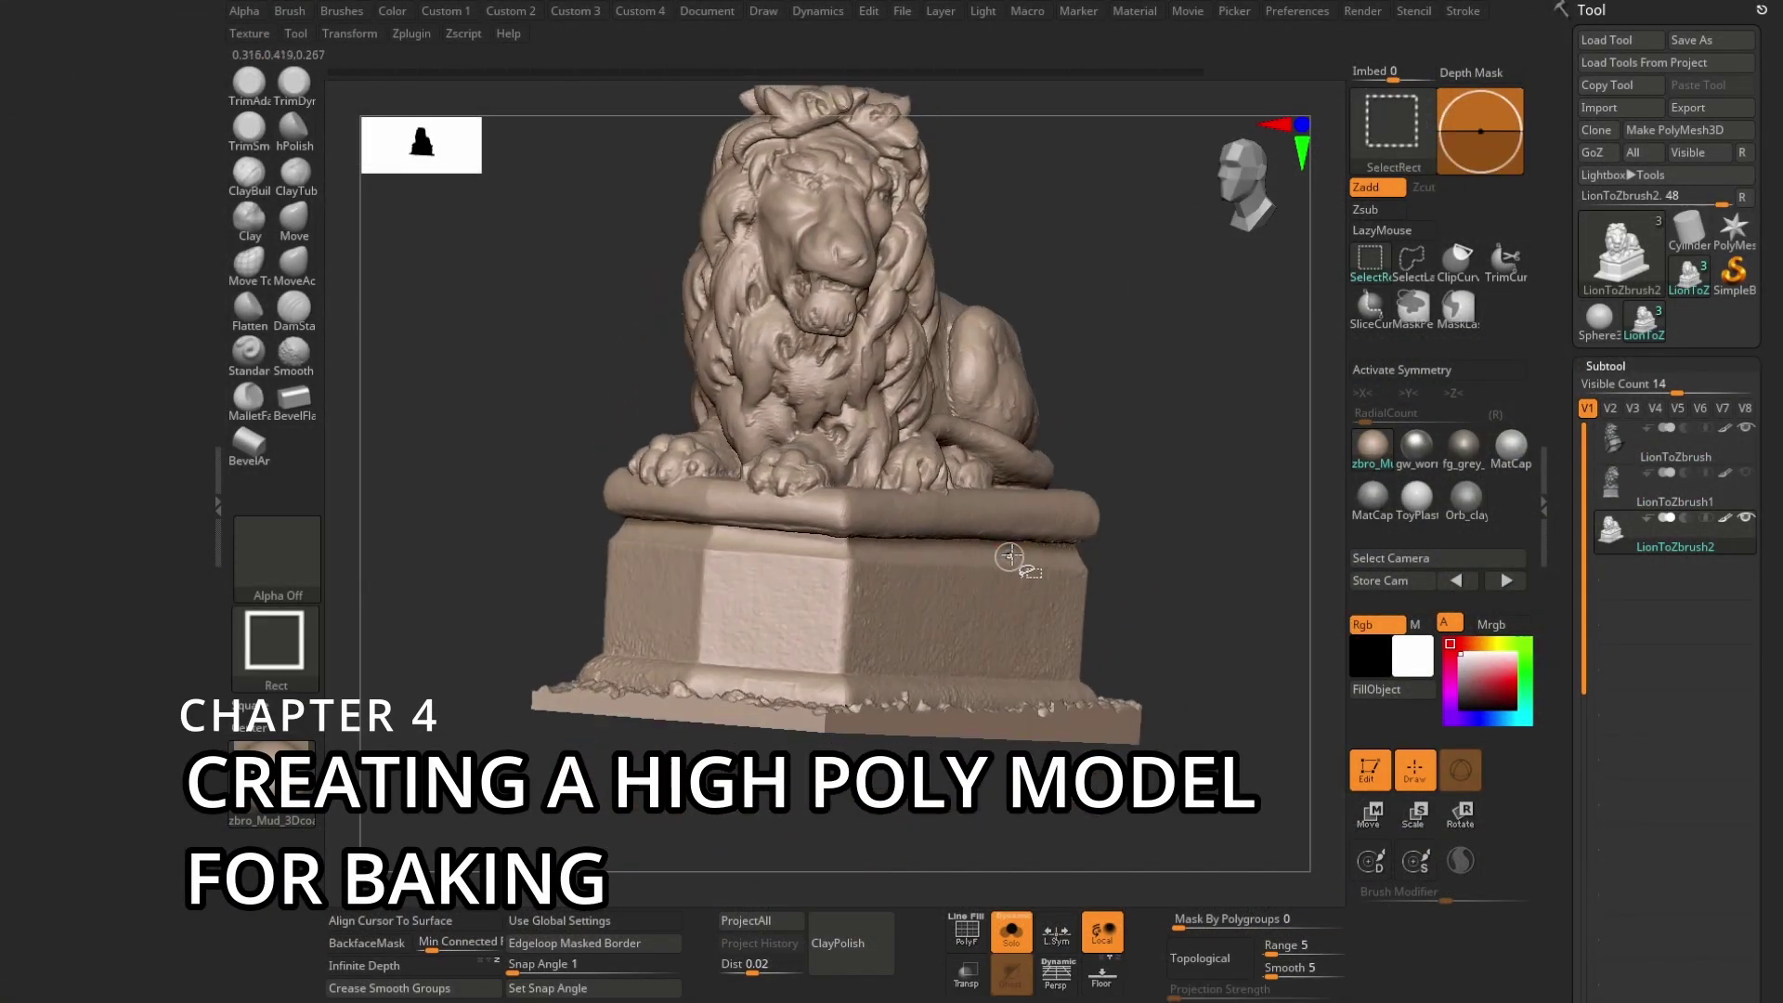
key(space)
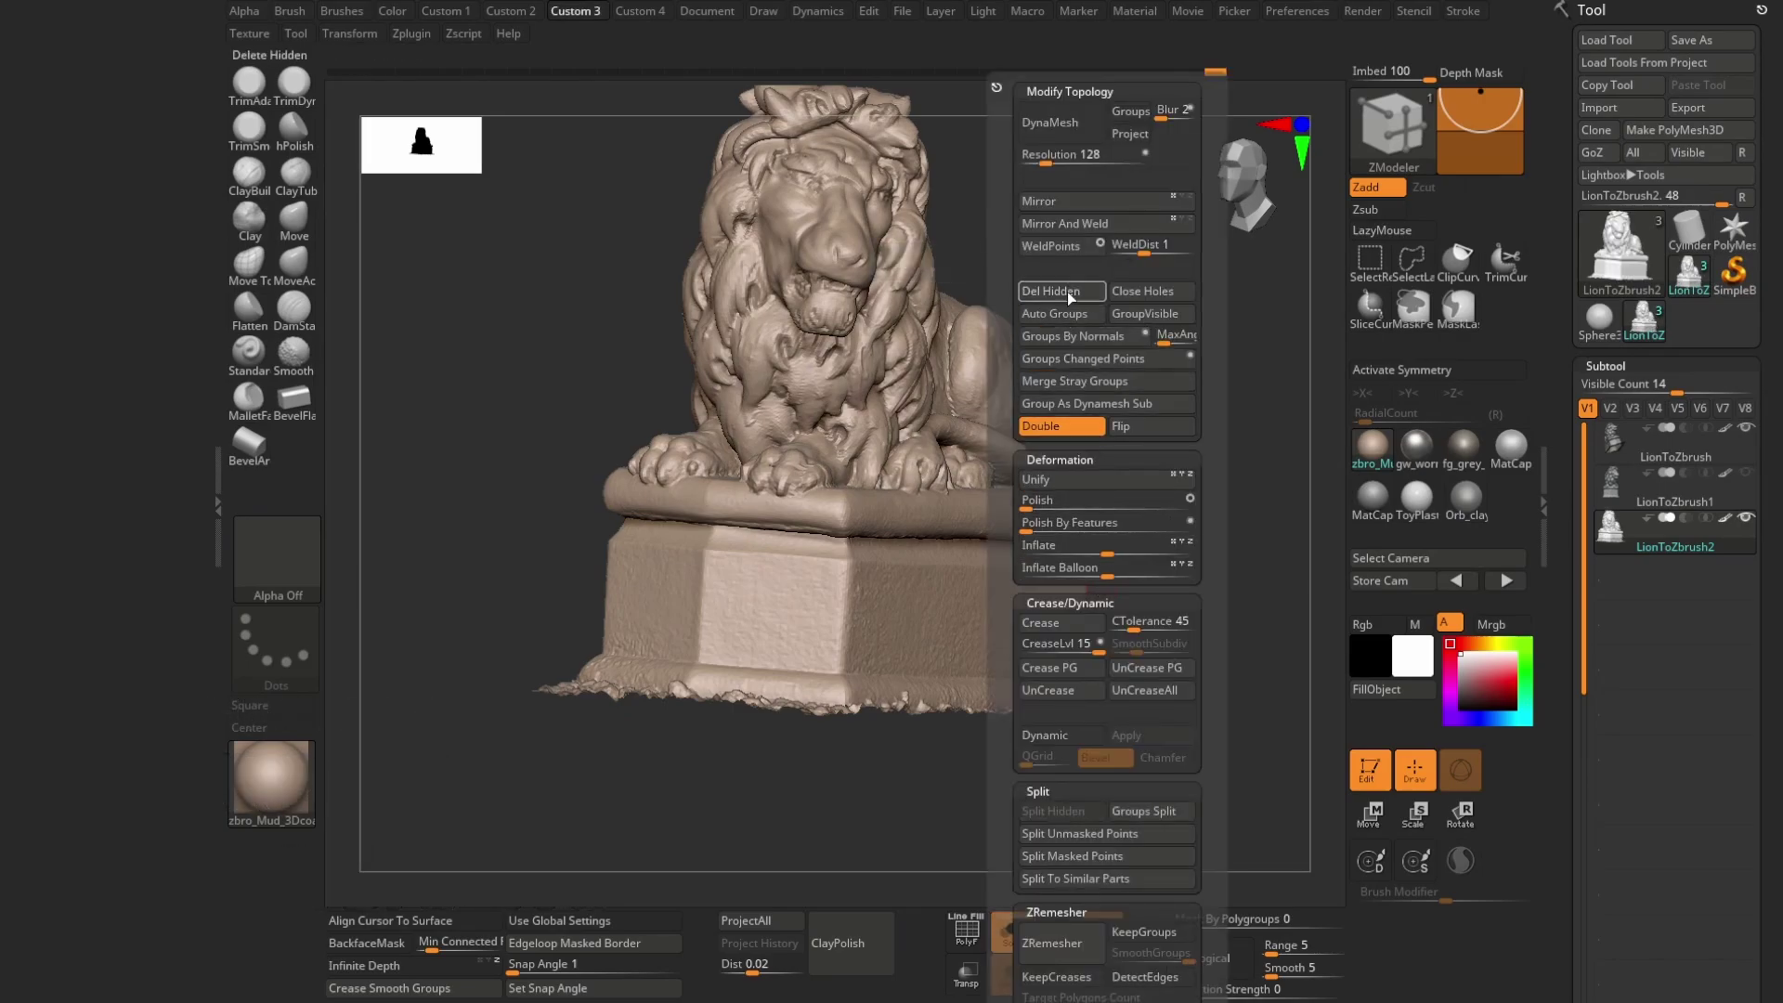
mouse_move(966, 186)
mouse_down()
mouse_move(787, 648)
mouse_move(850, 569)
mouse_up()
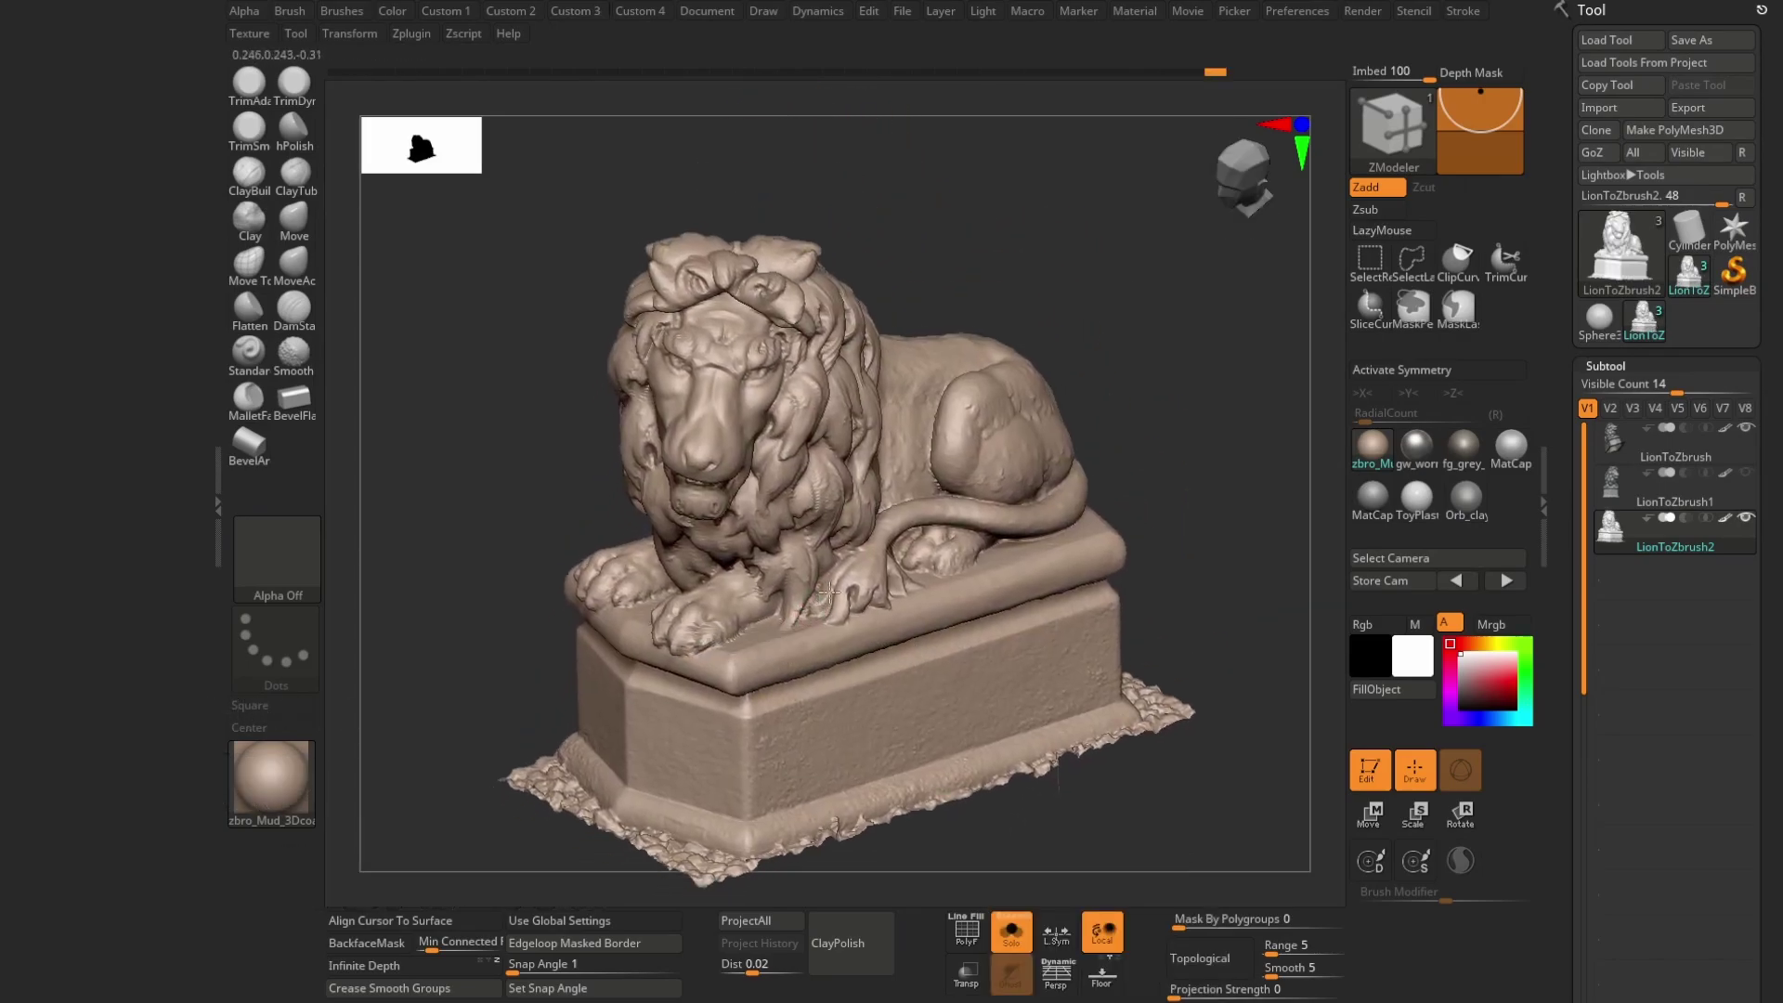
- Subdivide the lion with Ctrl+D to about 2.1 million polygons and show its wireframe
key(ctrl)
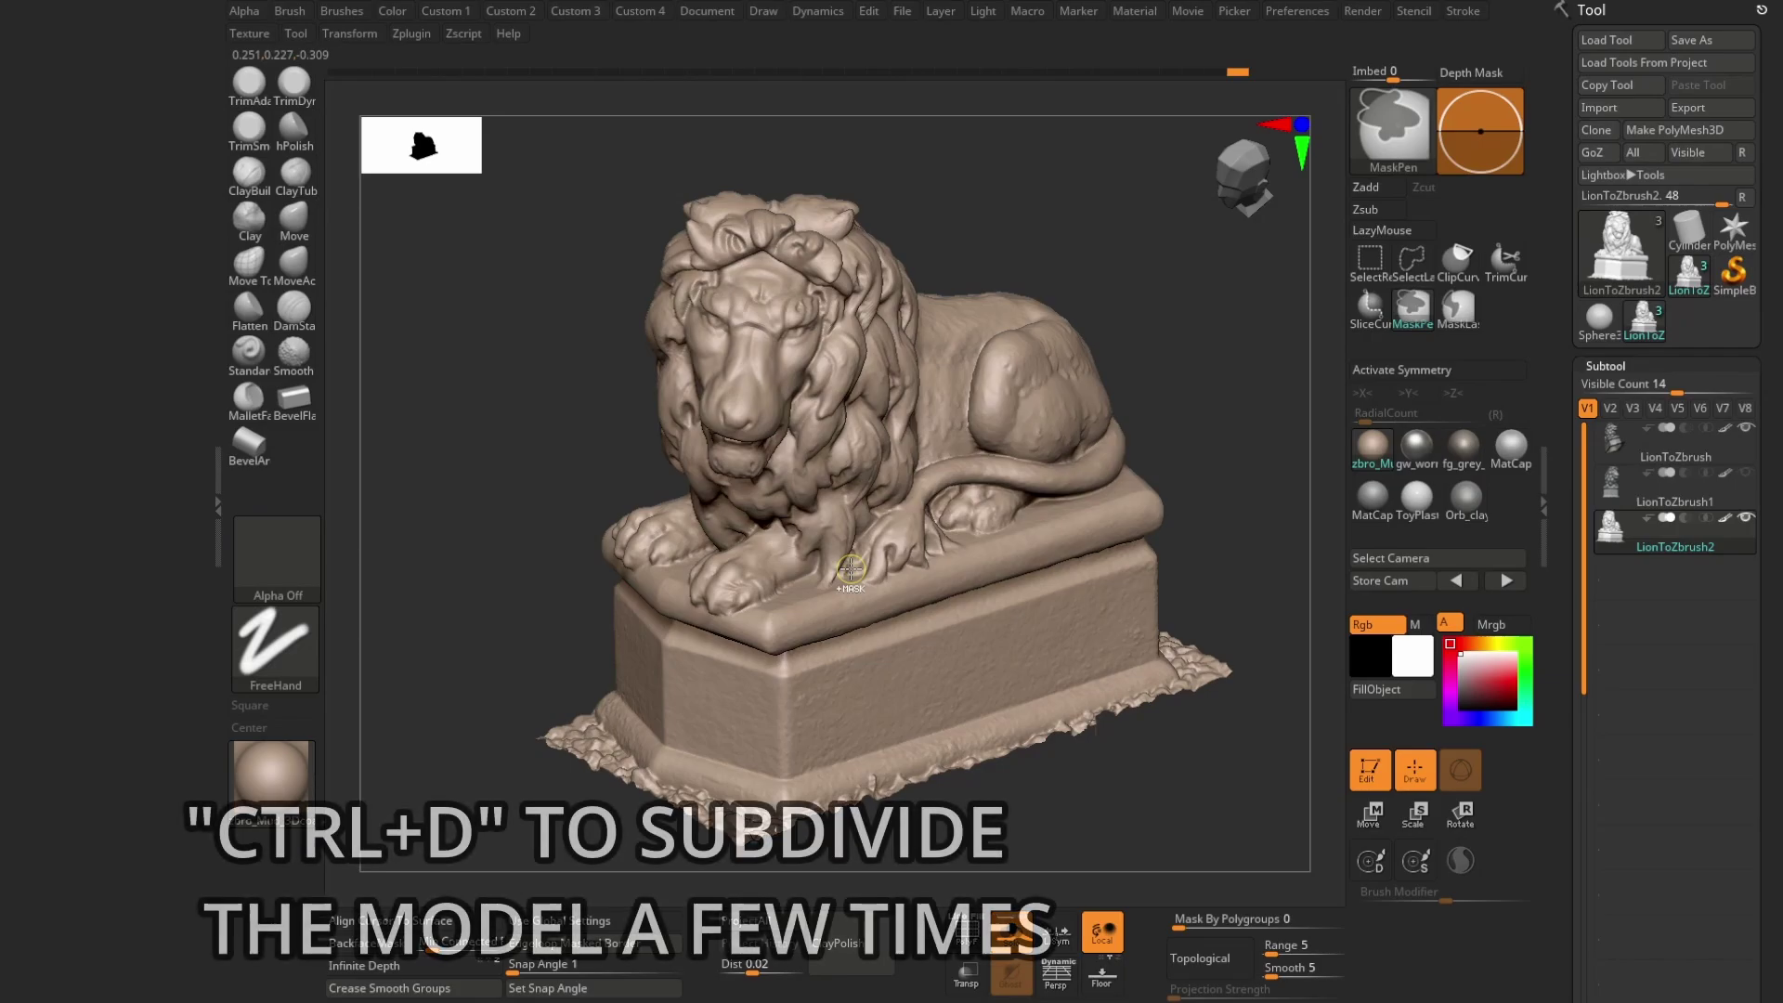
key(ctrl+d)
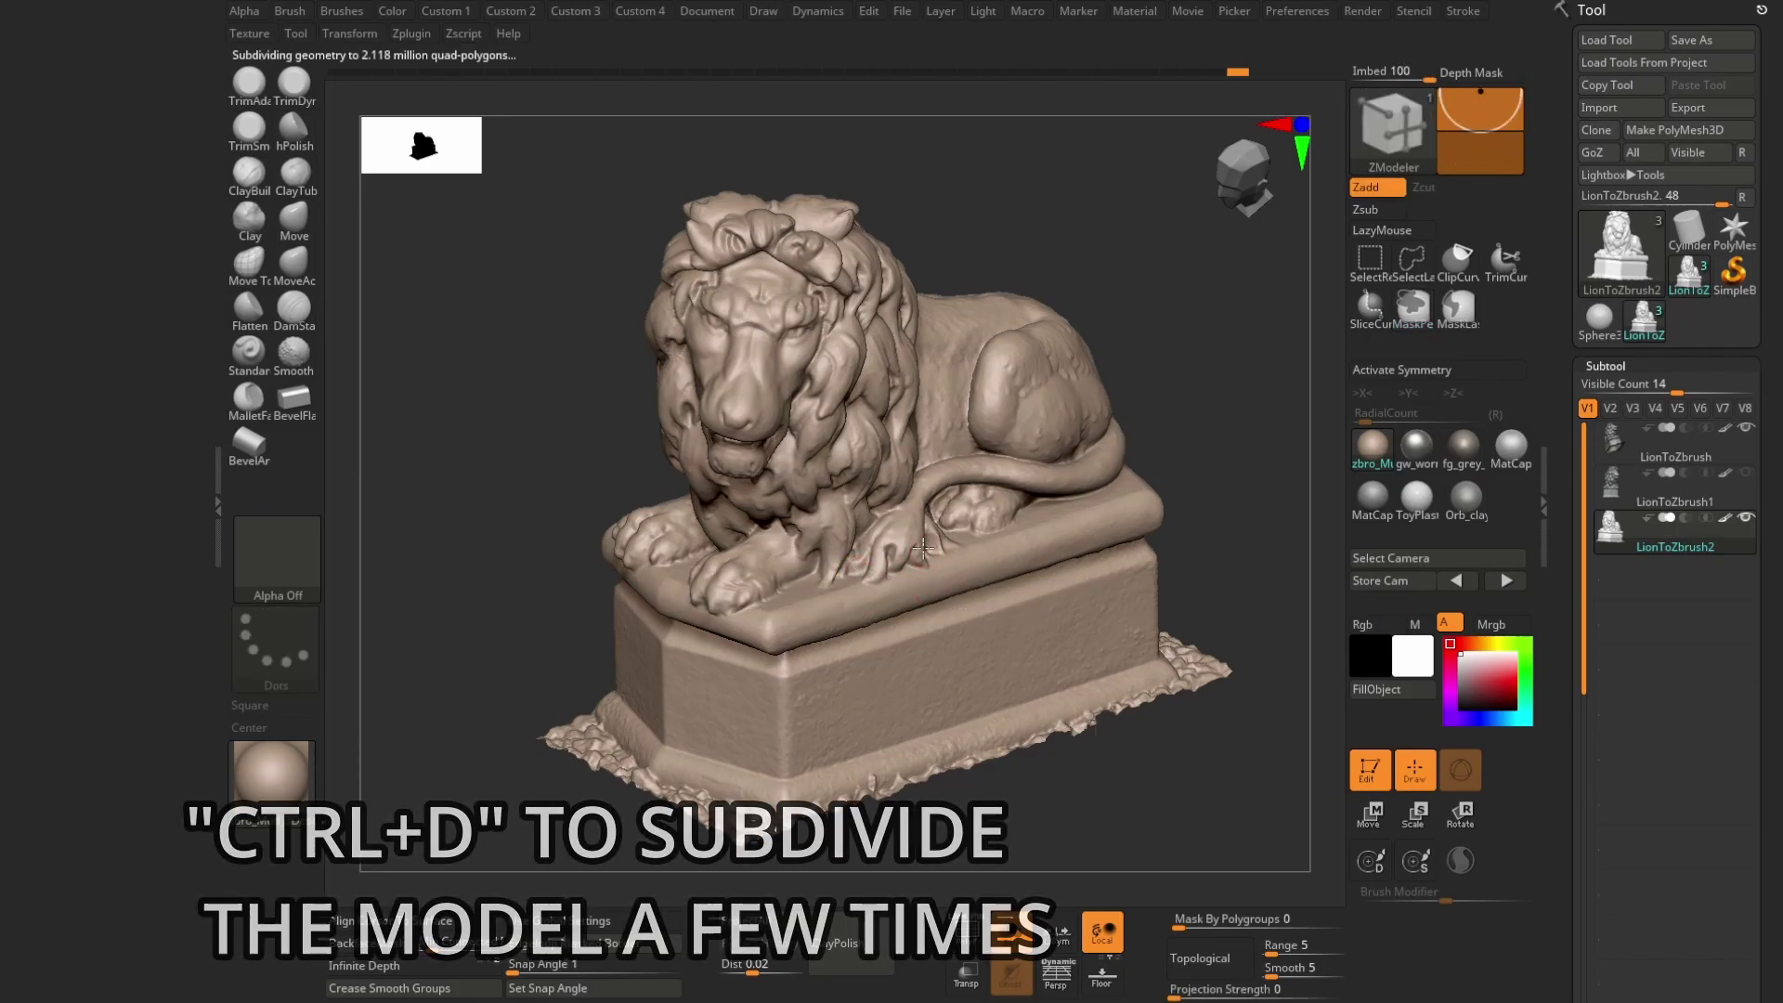
drag(927, 591, 909, 519)
key(shift+f)
scroll(908, 519, up, 5)
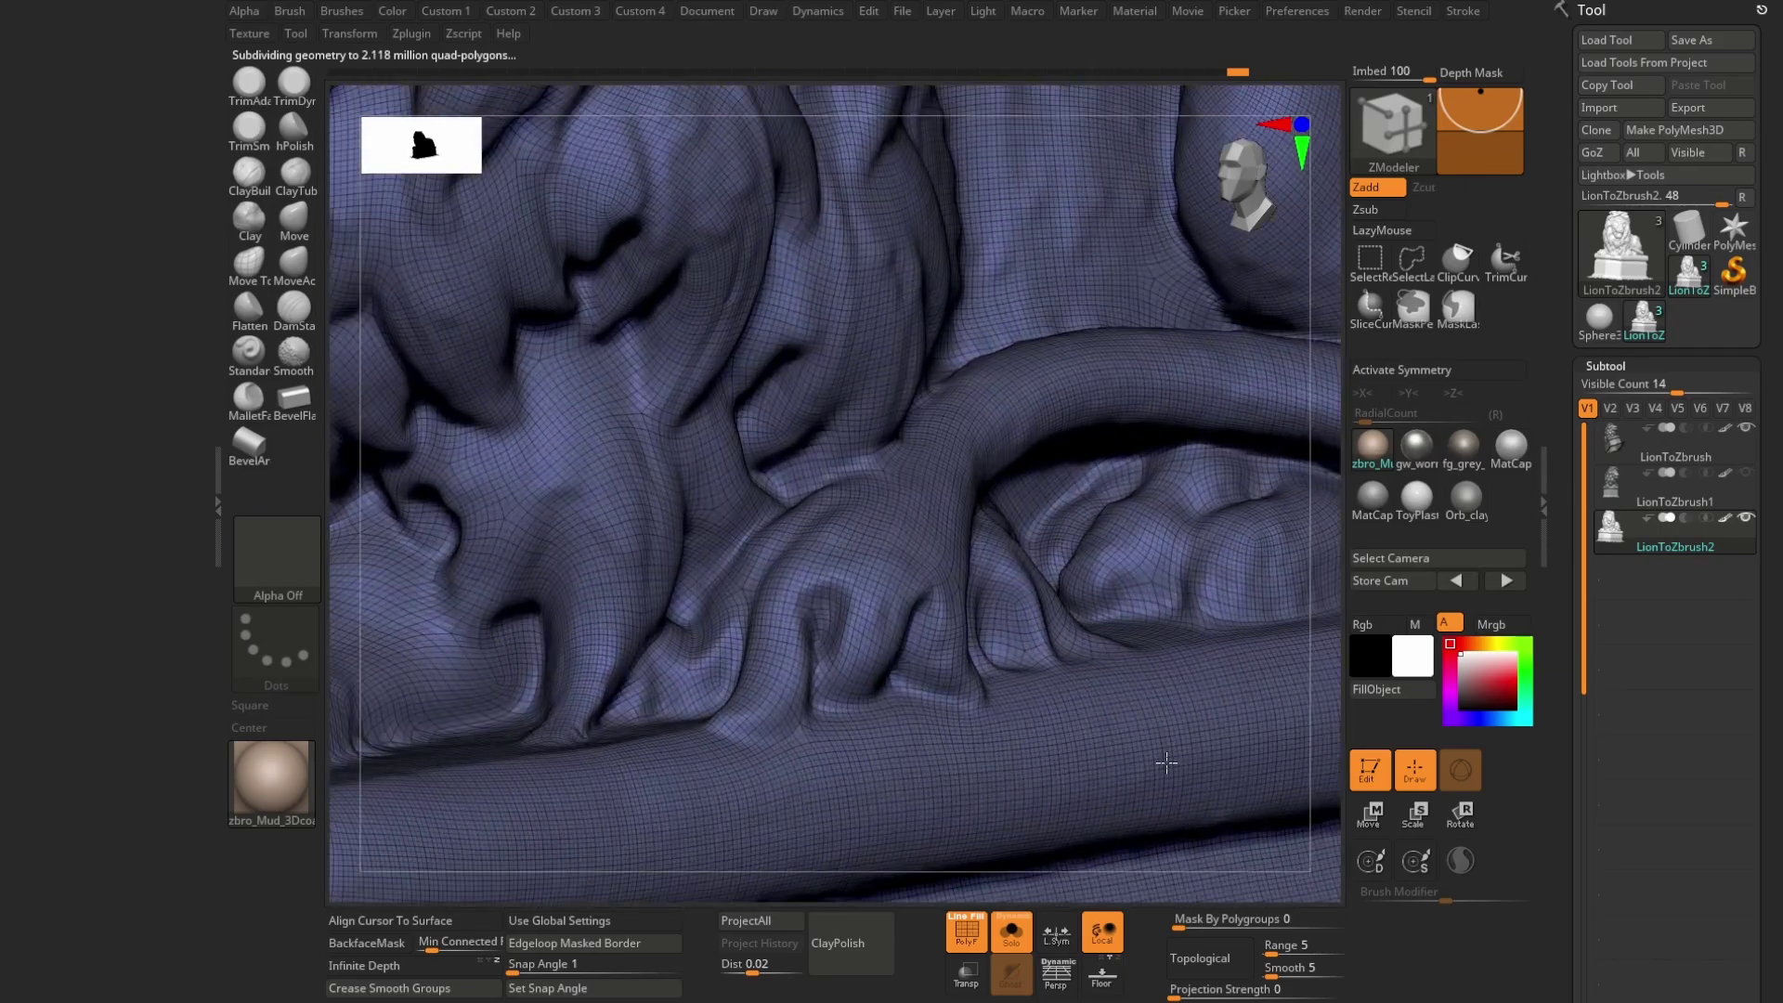
scroll(1771, 603, down, 1)
scroll(1771, 604, down, 5)
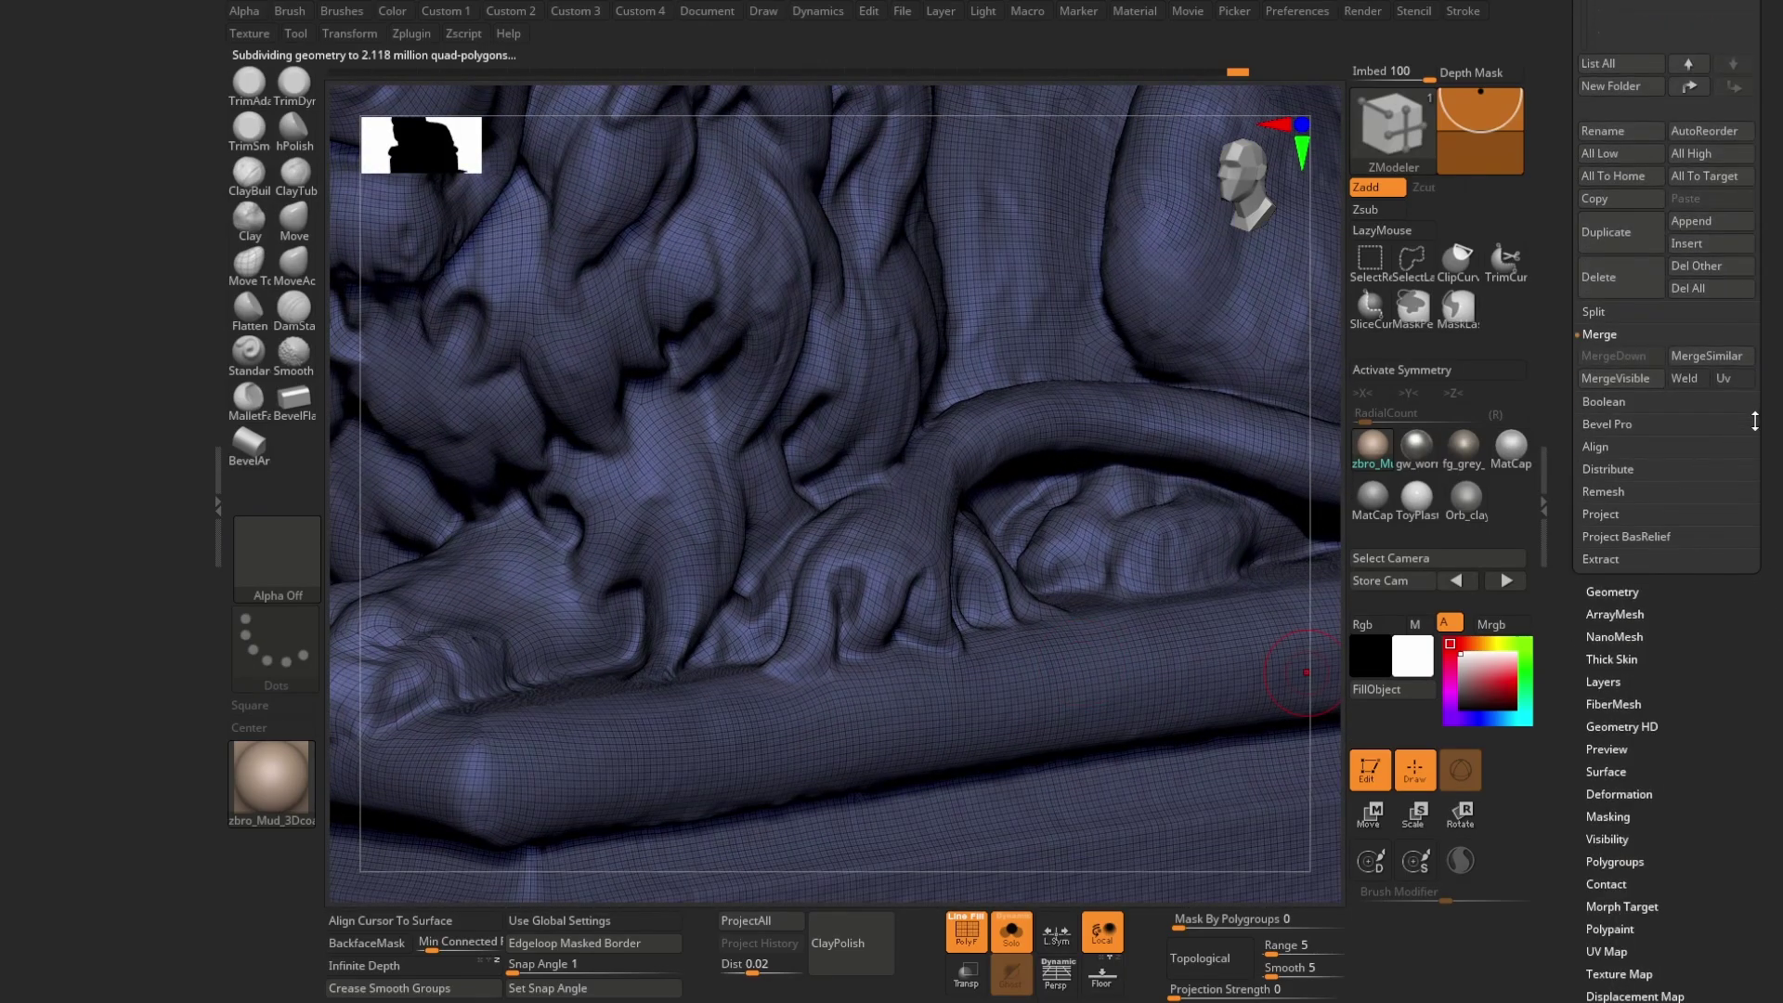
- Delete the lower subdivision levels, hide the wireframe, and raise the ProjectAll distance to 0.1
click(1626, 592)
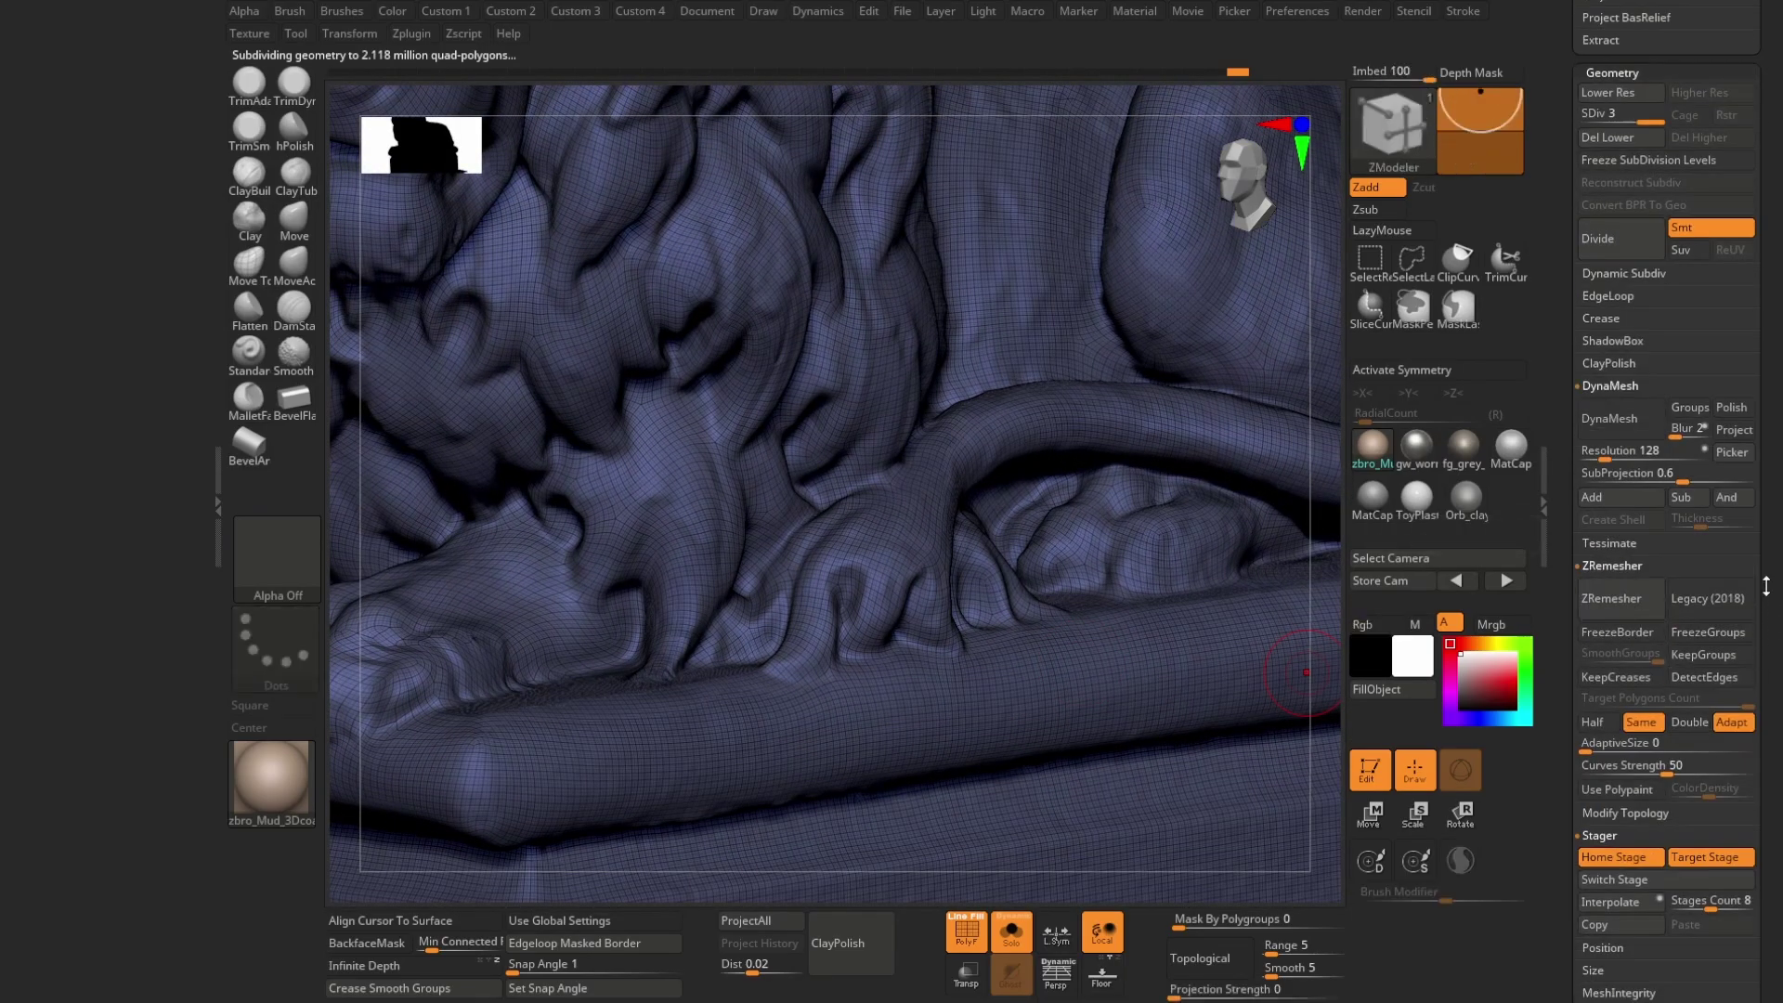
scroll(1766, 586, down, 5)
scroll(1766, 586, up, 3)
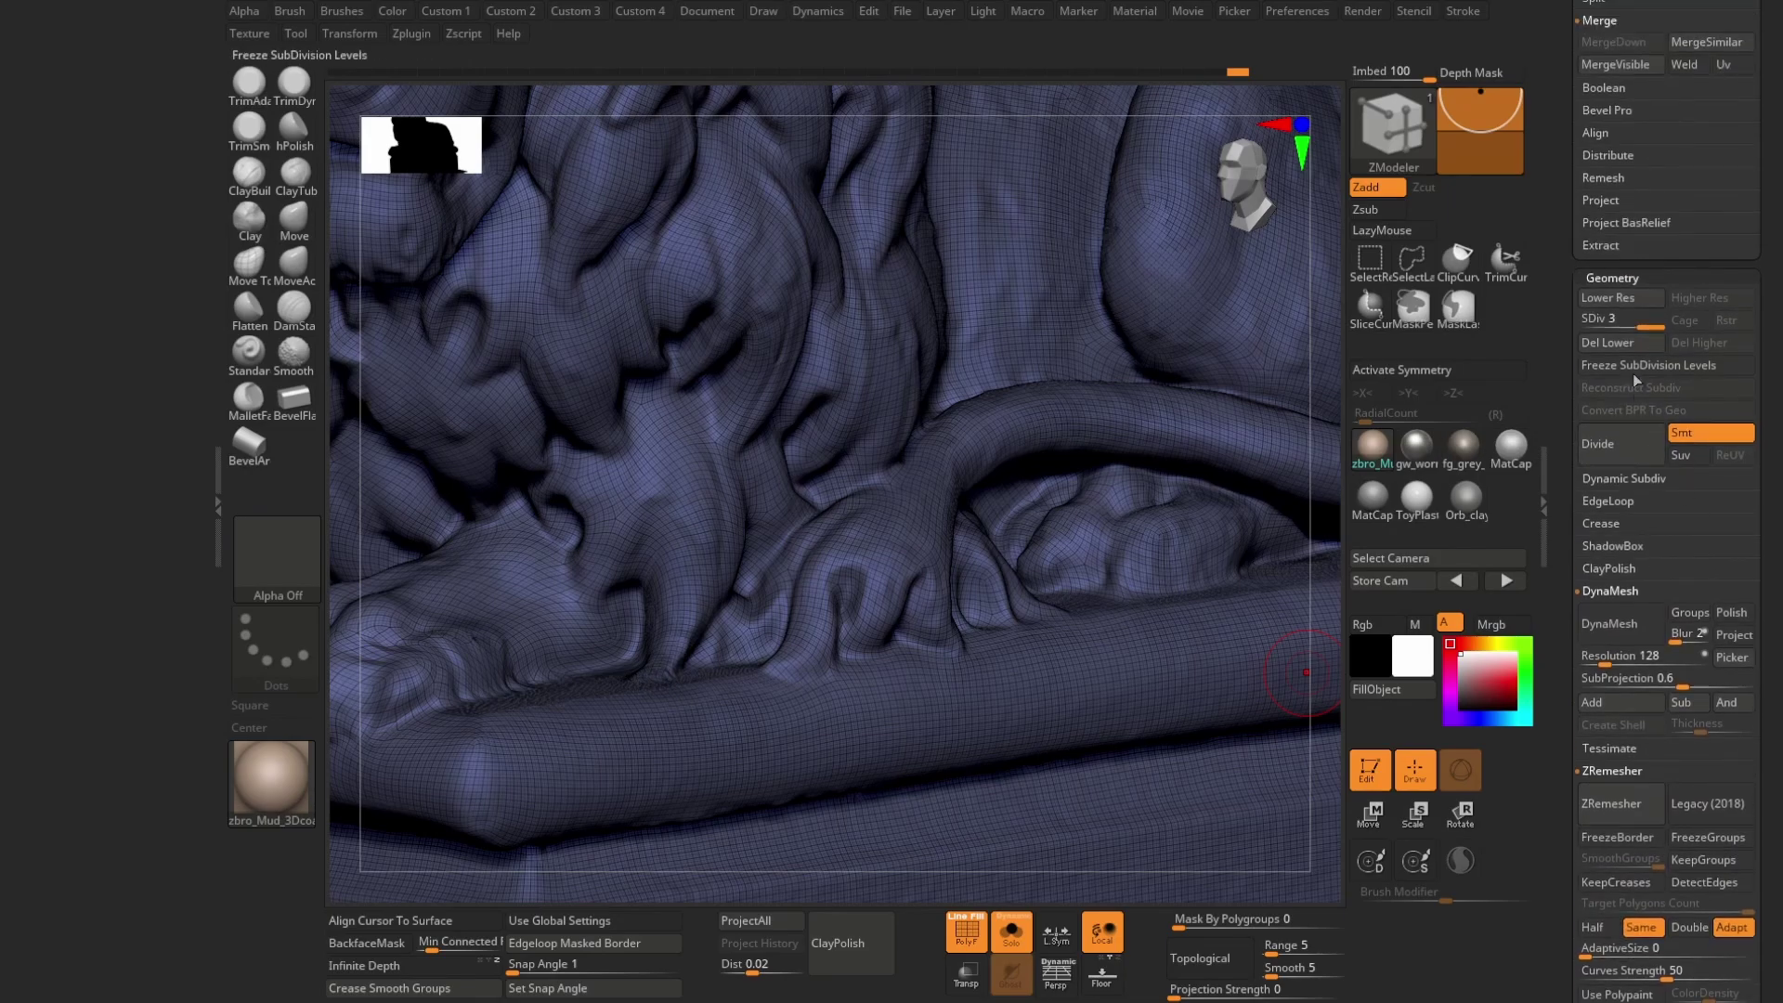
click(1621, 343)
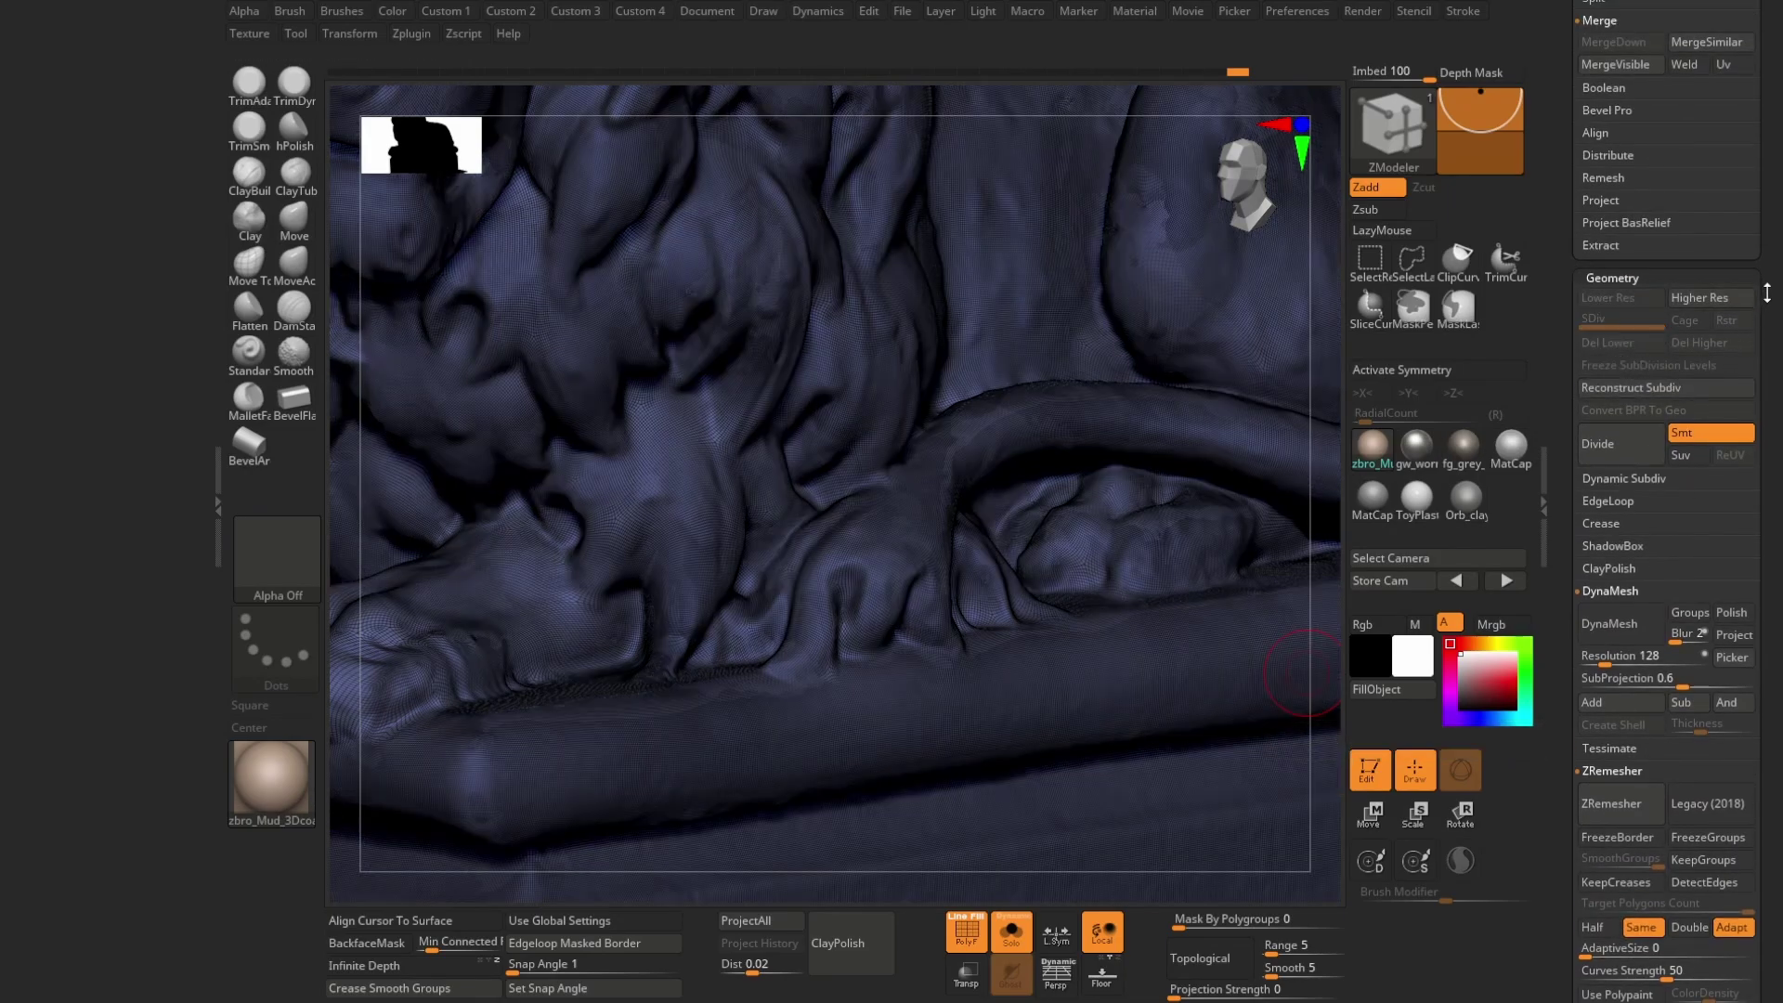
scroll(1757, 562, up, 5)
scroll(1757, 562, up, 3)
scroll(967, 517, down, 5)
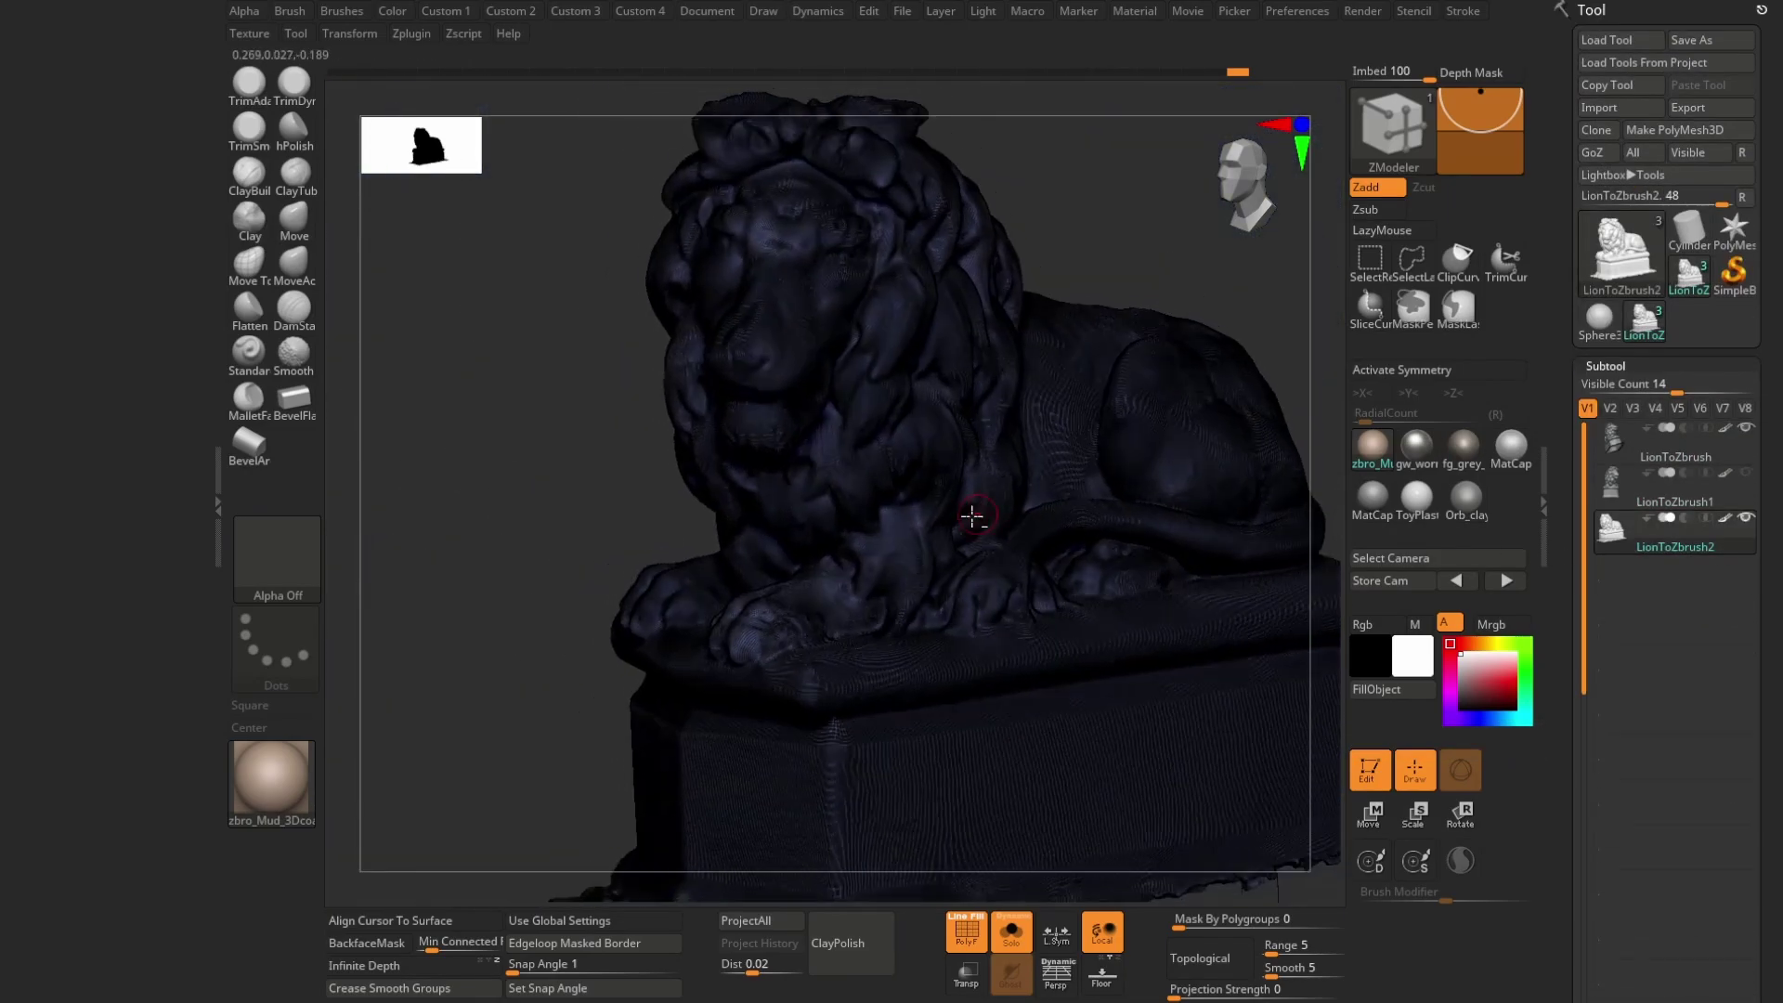
scroll(963, 465, down, 5)
mouse_move(964, 435)
right_down()
mouse_move(988, 454)
mouse_move(967, 386)
mouse_move(970, 575)
right_up()
key(shift+f)
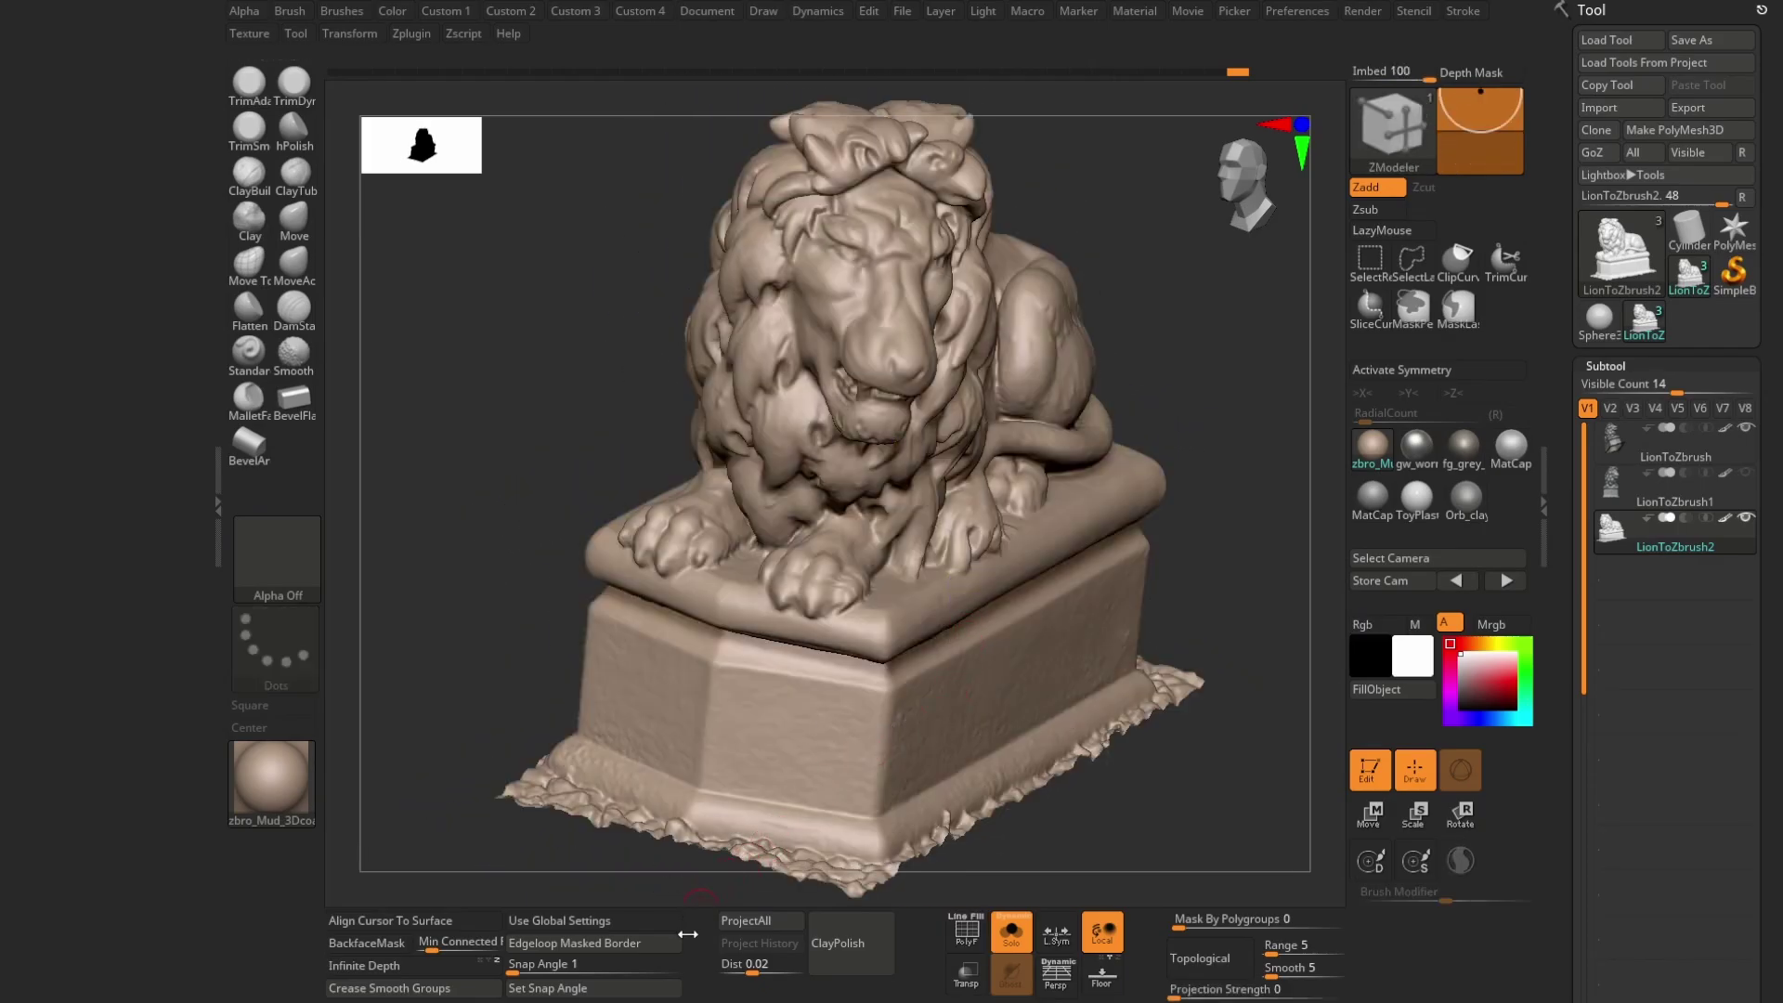
click(767, 964)
text(0.1)
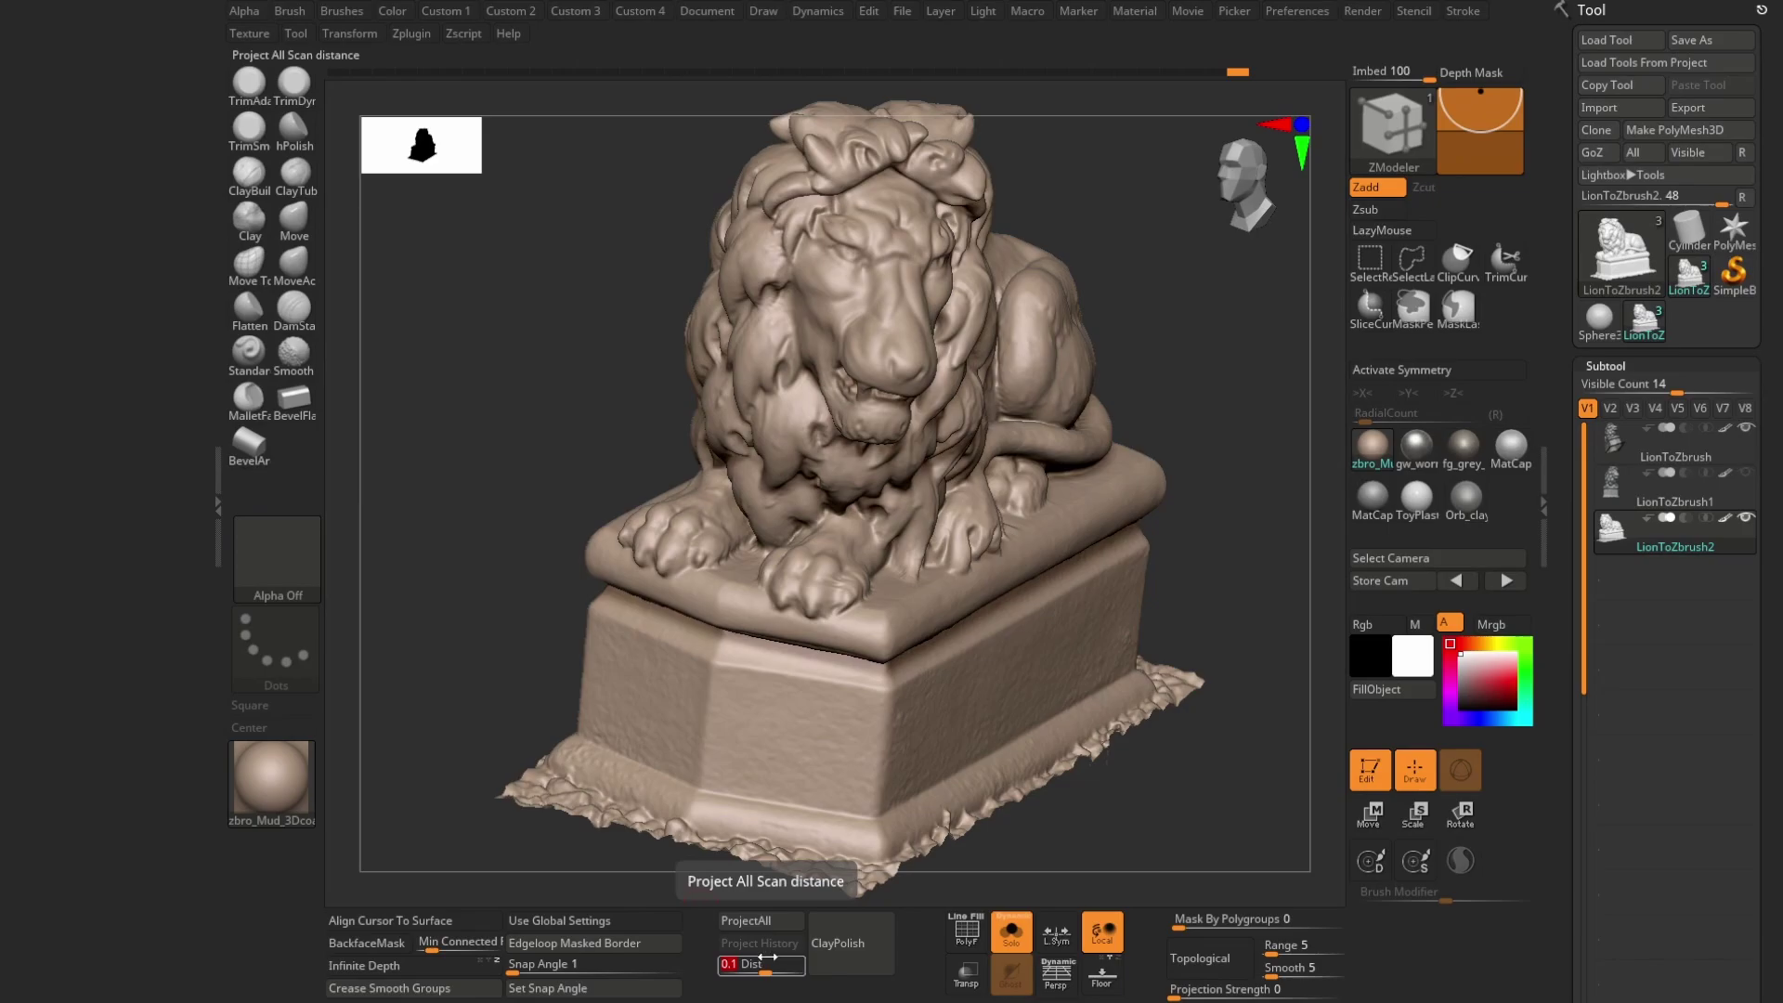
- Run ProjectAll at distance 0.1 to transfer scan detail and colour onto LionToZbrush2
click(766, 927)
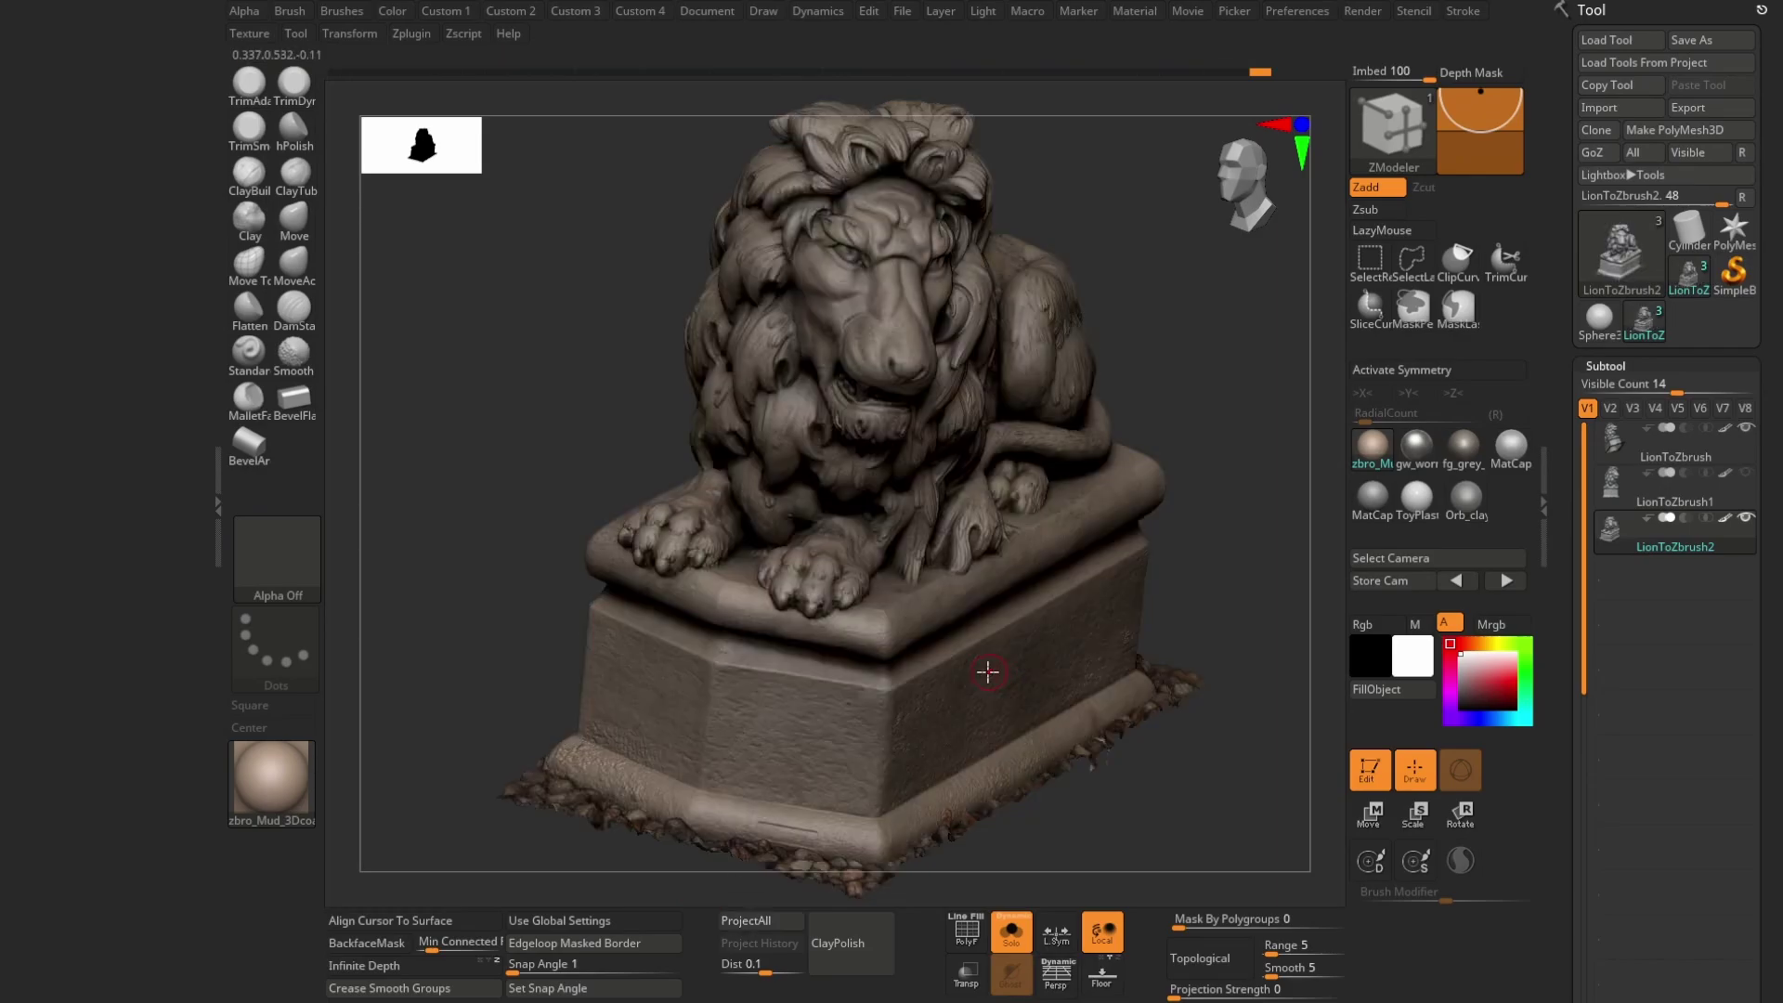
mouse_move(988, 671)
right_down()
mouse_move(805, 684)
mouse_move(870, 608)
mouse_move(756, 597)
mouse_move(843, 613)
mouse_move(676, 721)
mouse_move(851, 740)
mouse_move(778, 624)
mouse_move(888, 697)
mouse_move(1049, 686)
mouse_move(1022, 678)
right_up()
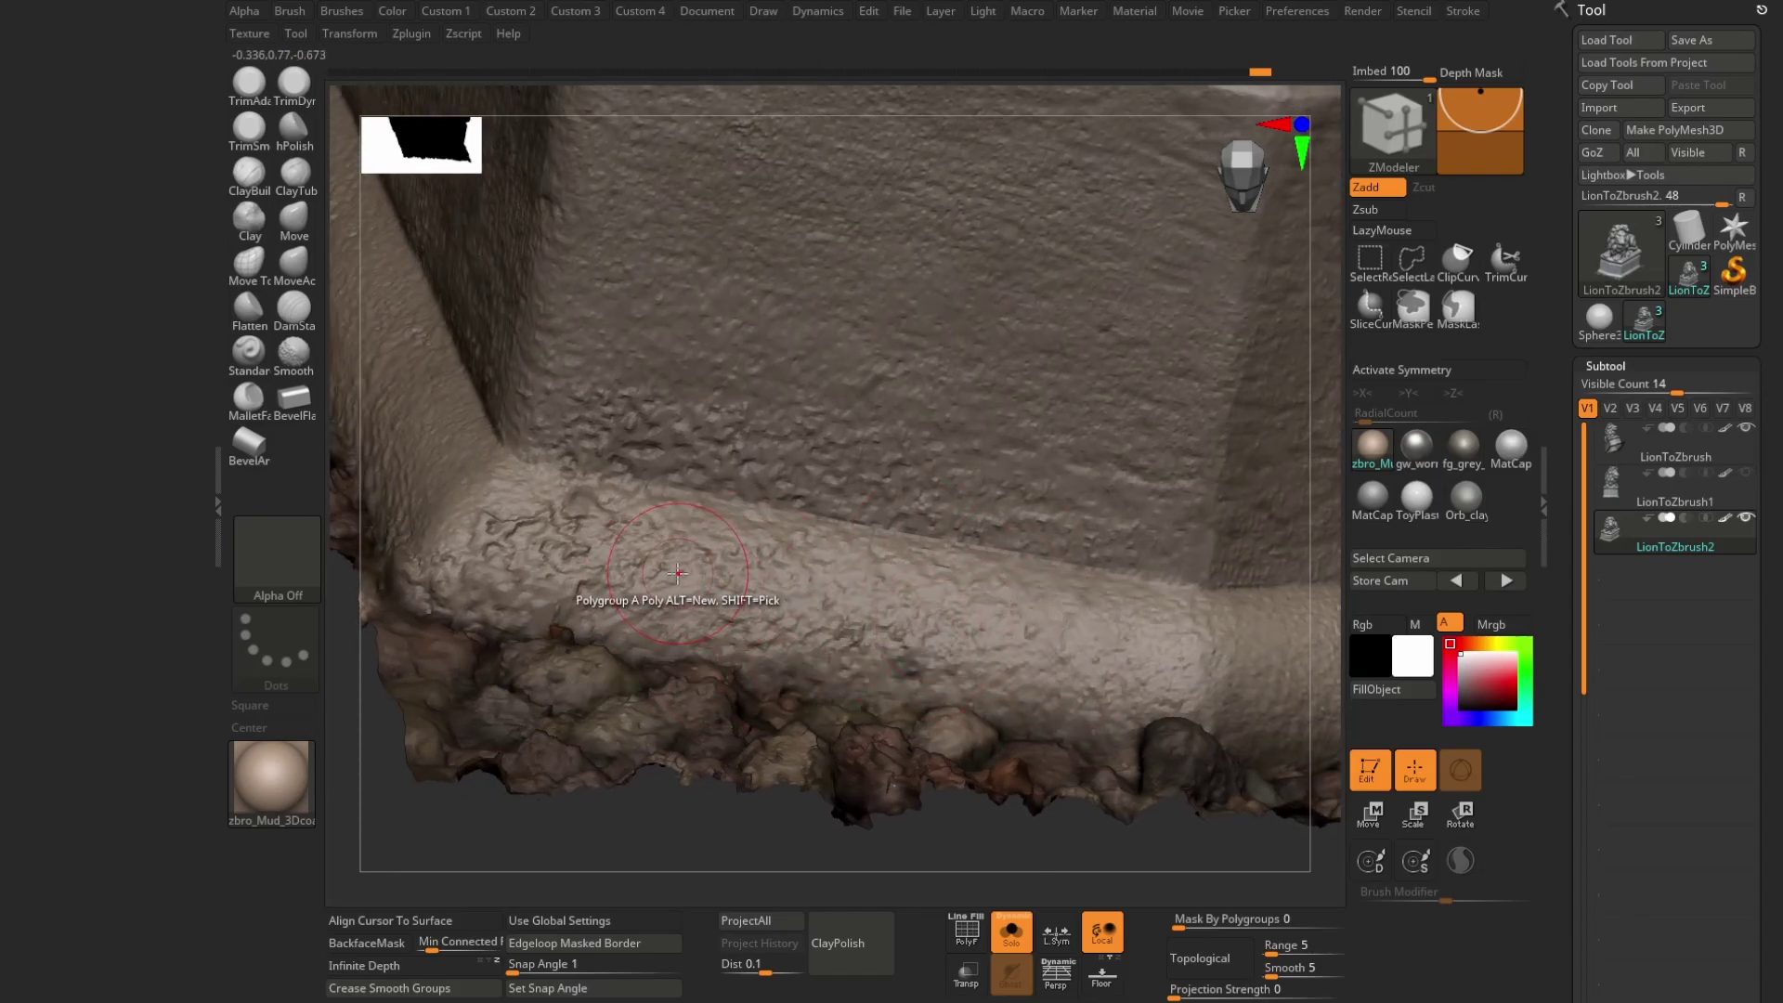
- Shift-smooth the rough lower ground band along the pedestal's base ledge
key(shift)
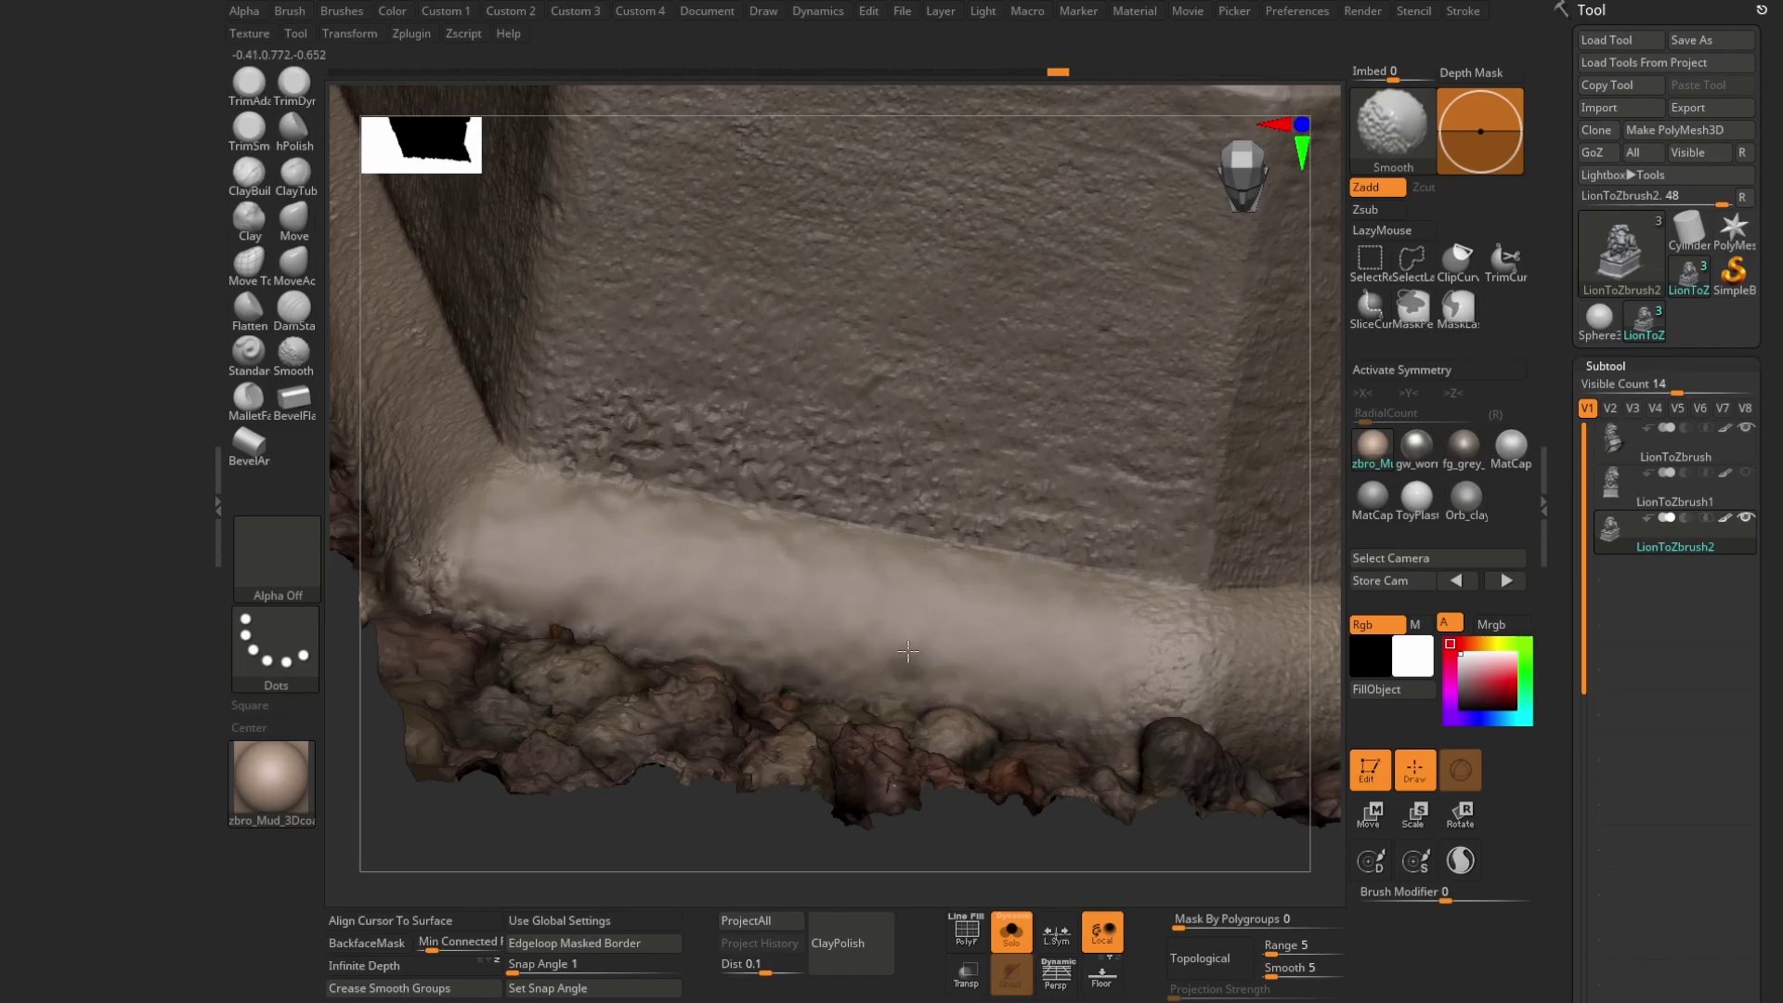
mouse_move(605, 595)
right_down()
mouse_move(854, 714)
mouse_move(1040, 654)
mouse_move(788, 740)
mouse_move(803, 699)
mouse_move(979, 635)
mouse_move(959, 658)
right_up()
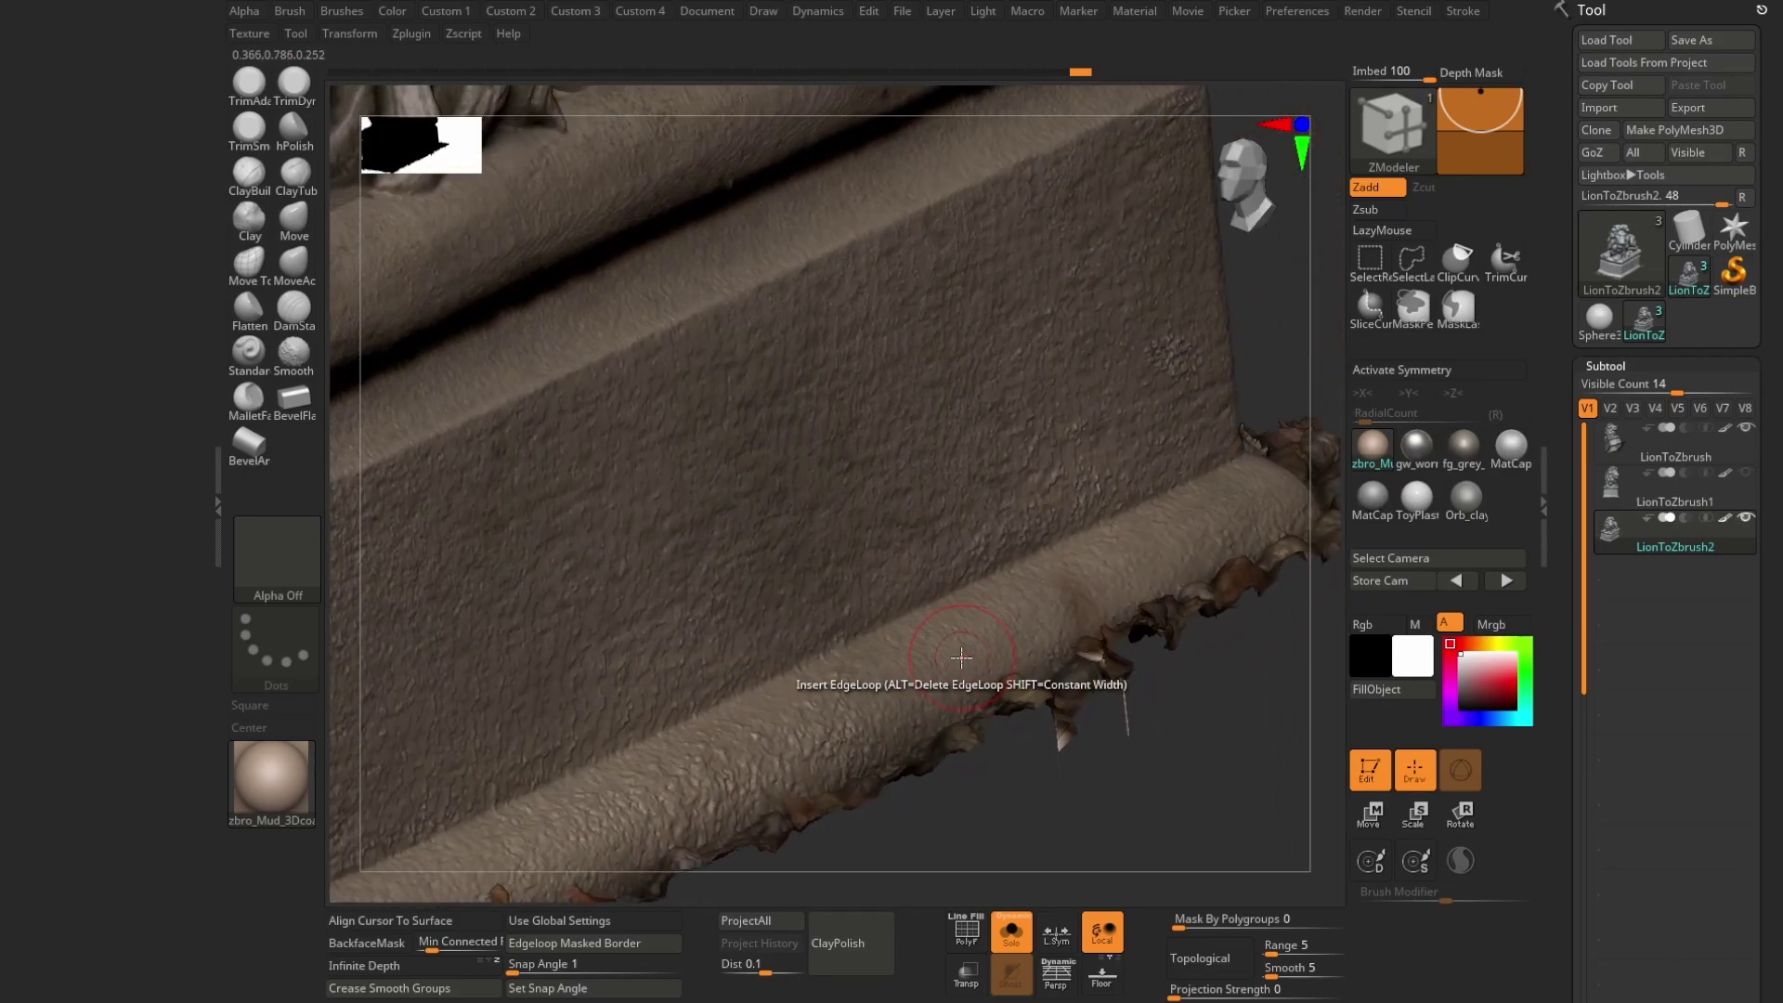
- Select the XTractor brush and sample clean surface detail from the ledge
key(b)
key(x)
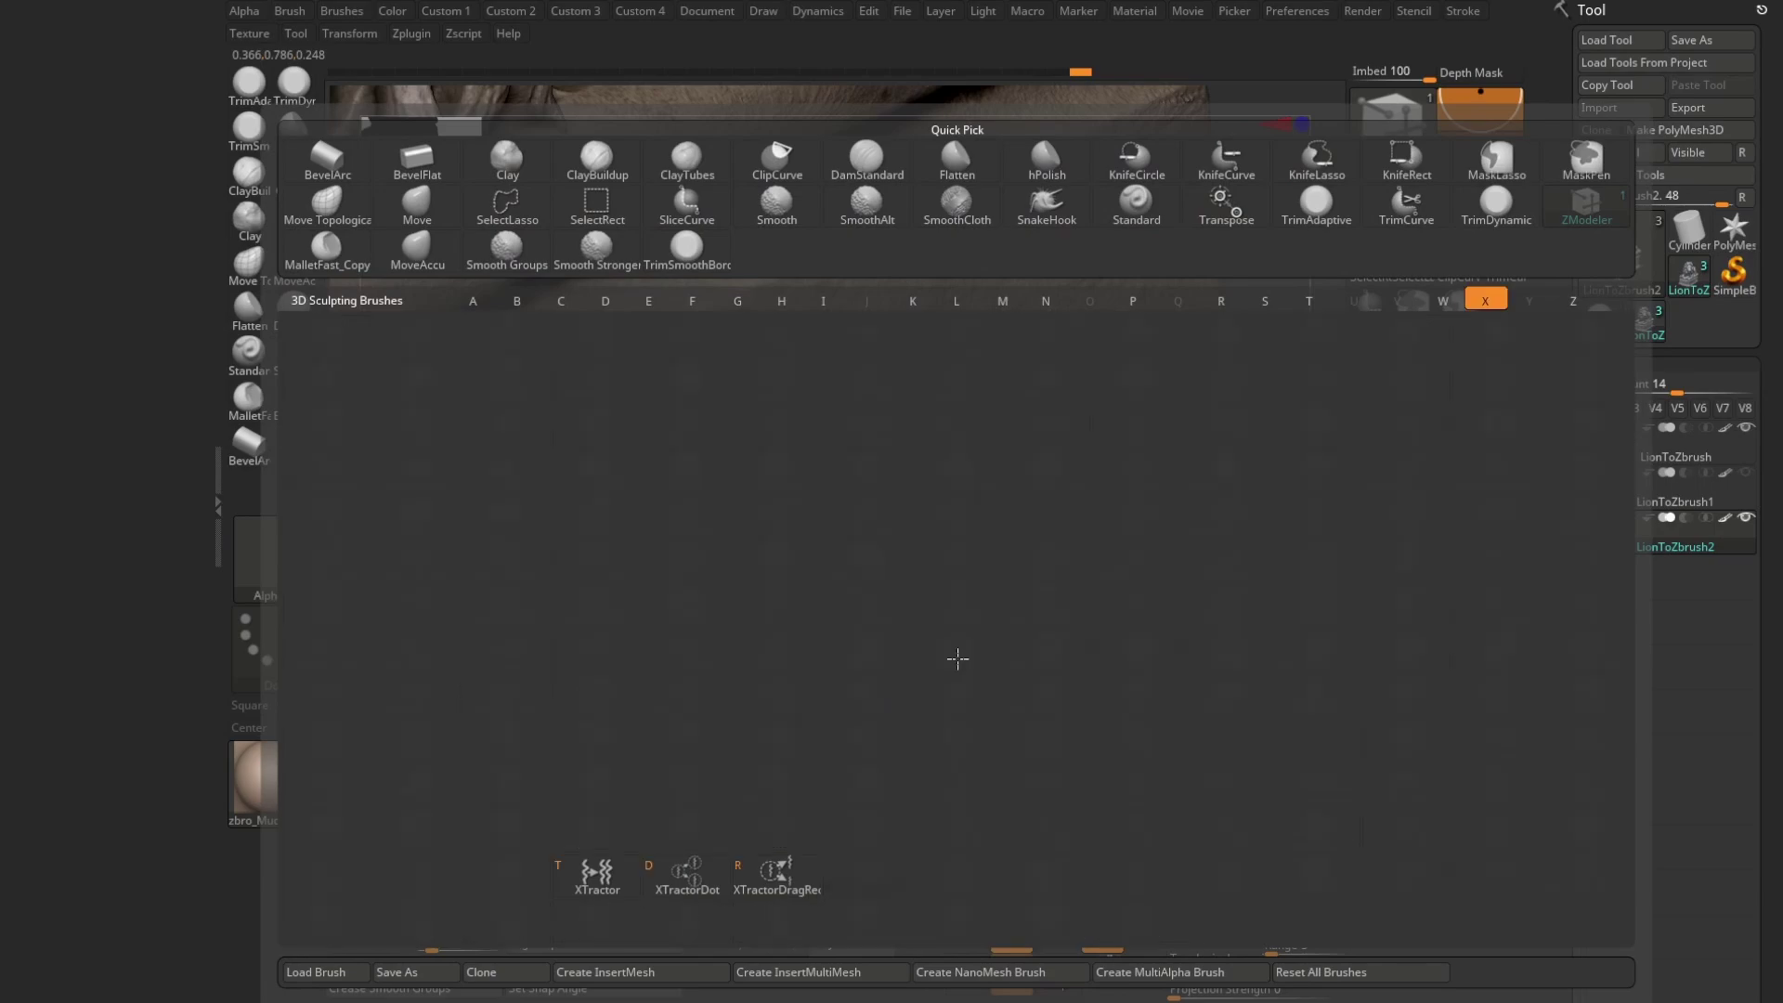
key(t)
right_drag(748, 630, 933, 602)
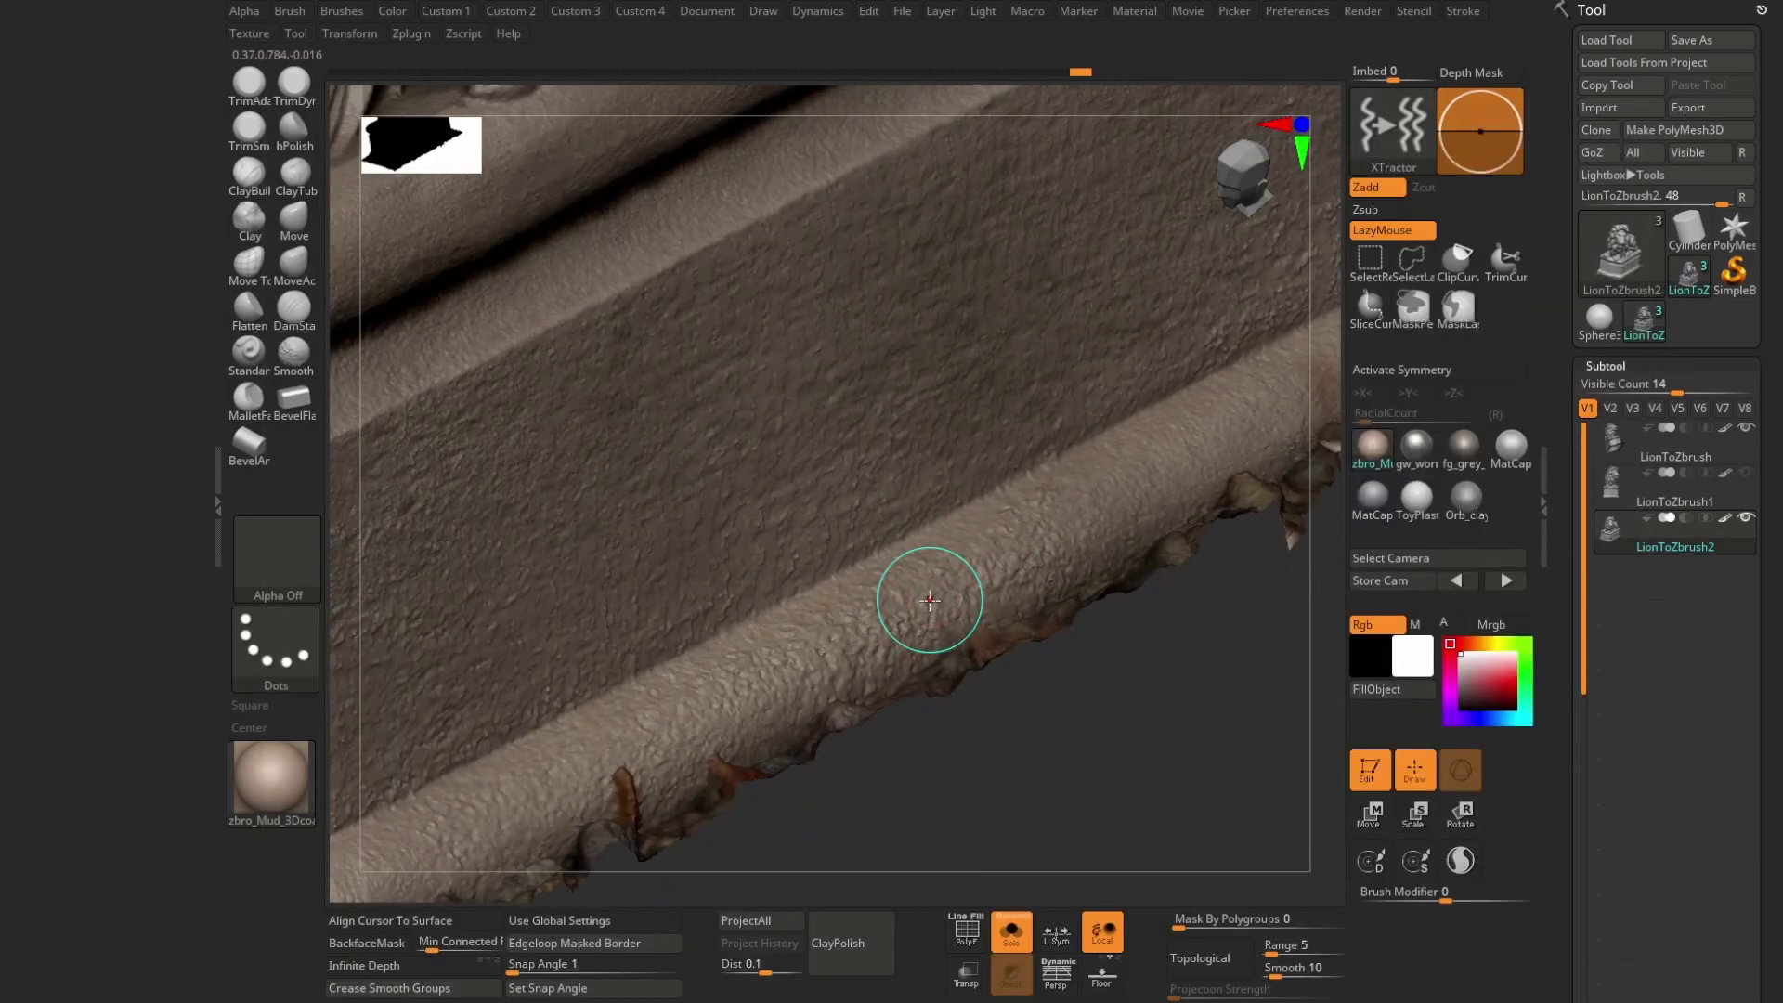
right_drag(1123, 521, 1031, 606)
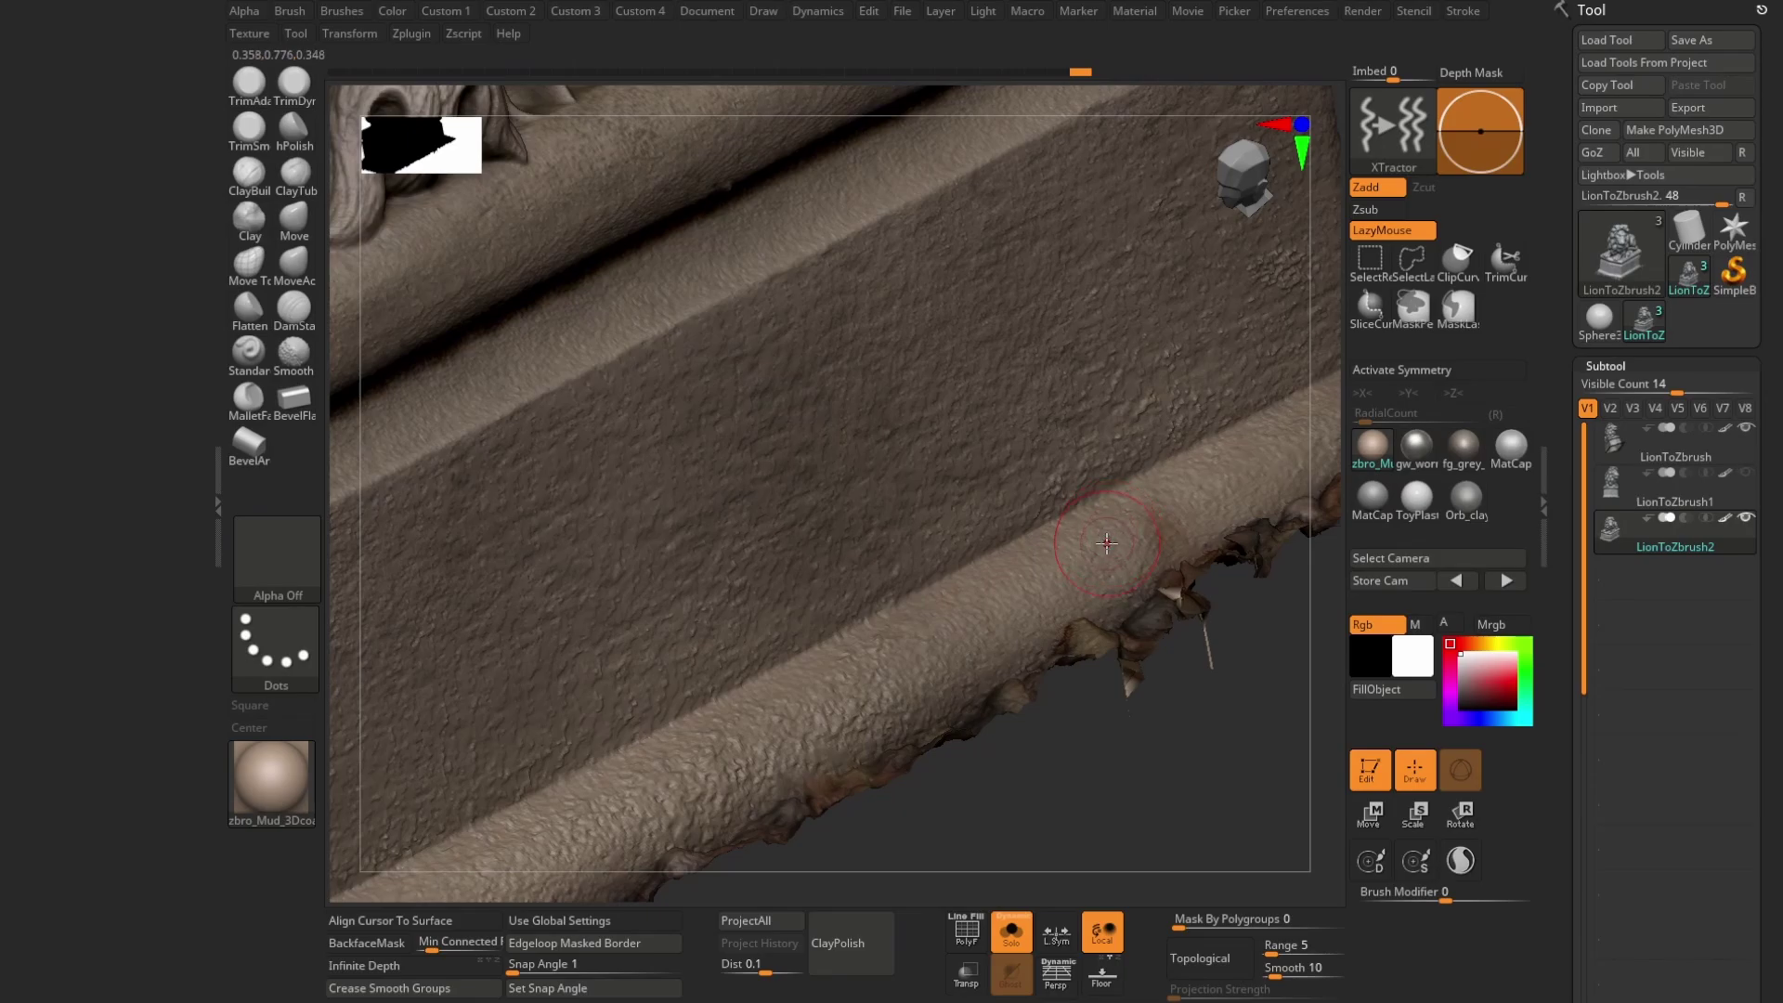
key(g)
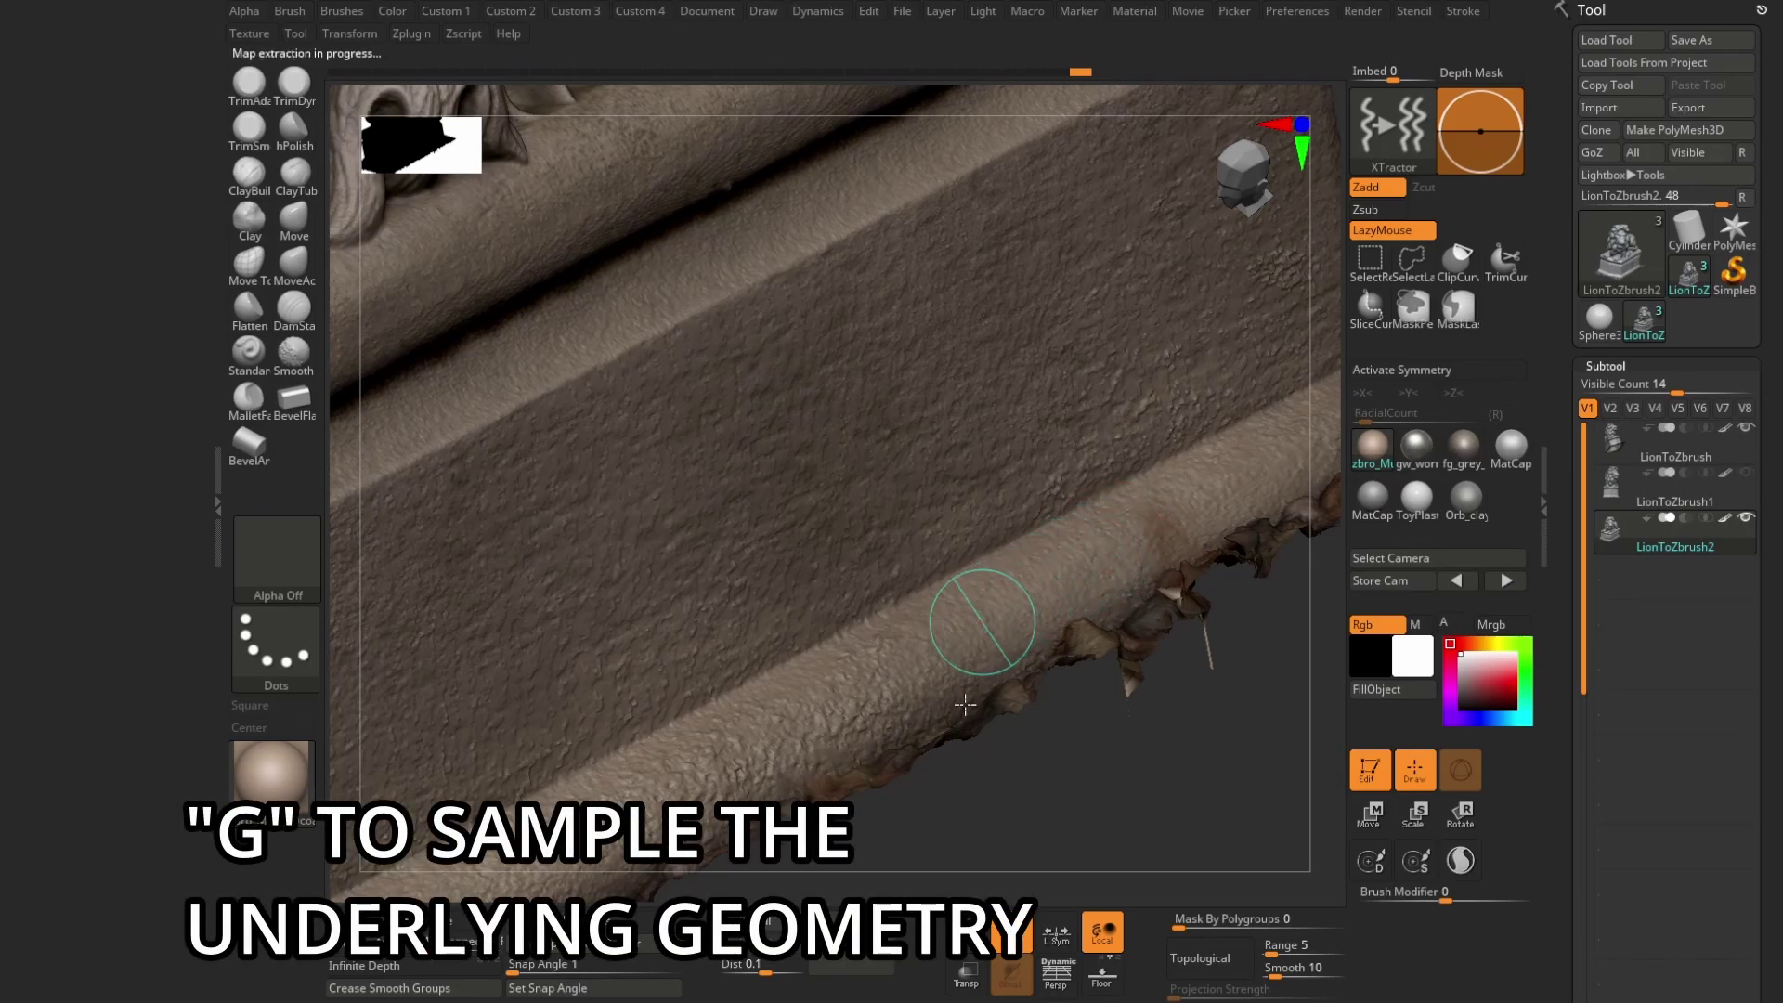
mouse_move(965, 705)
right_down()
mouse_move(943, 716)
mouse_move(910, 510)
mouse_move(848, 697)
mouse_move(711, 533)
right_up()
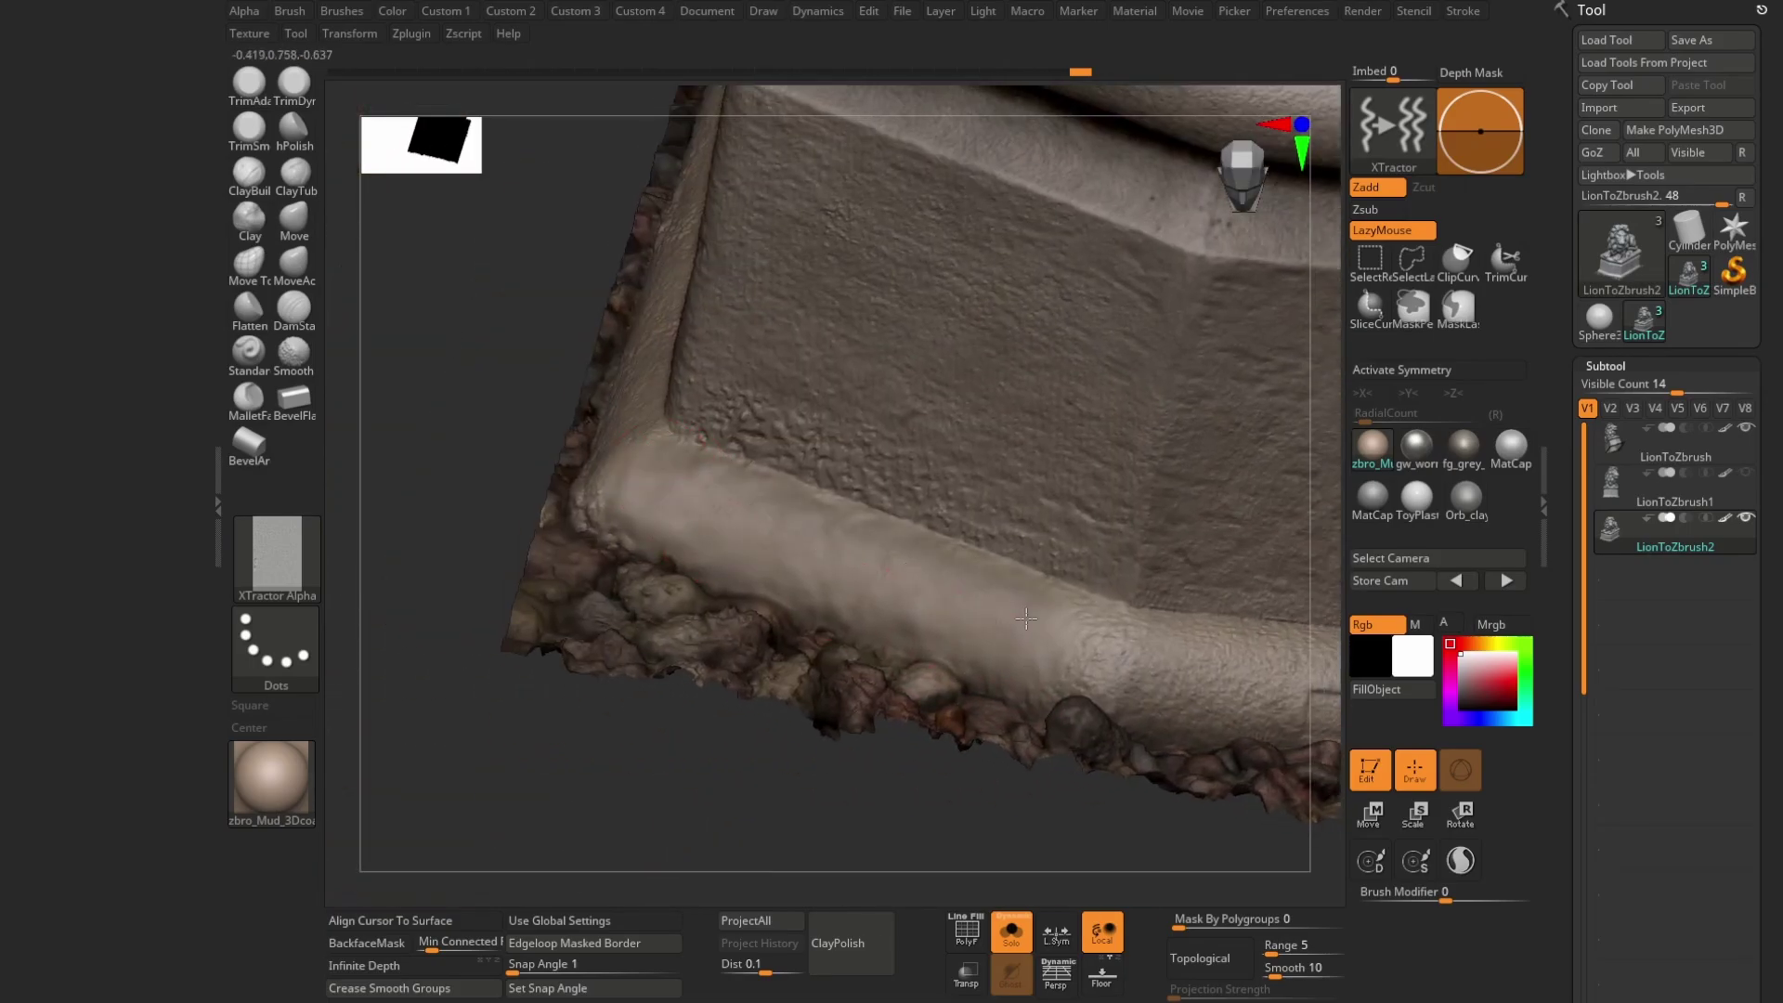
- Stamp the sampled detail over the ledge's rough patches and hide the polypaint colour
drag(629, 498, 868, 585)
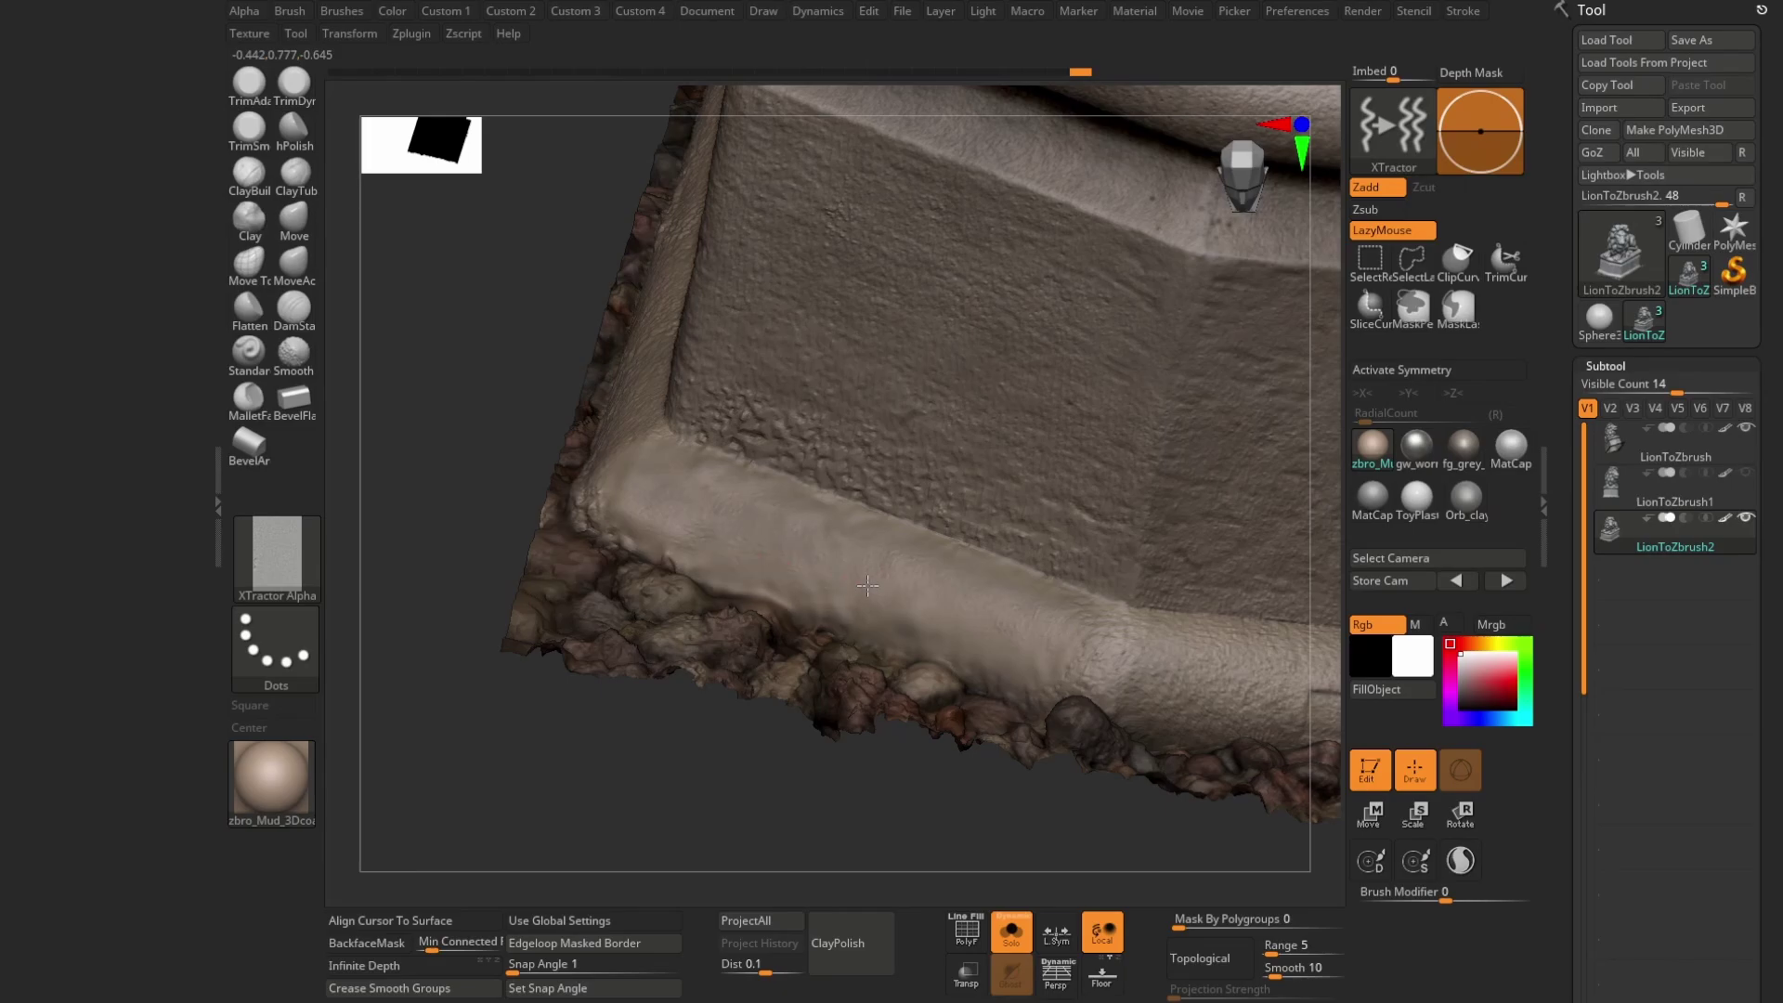
right_drag(969, 660, 1082, 602)
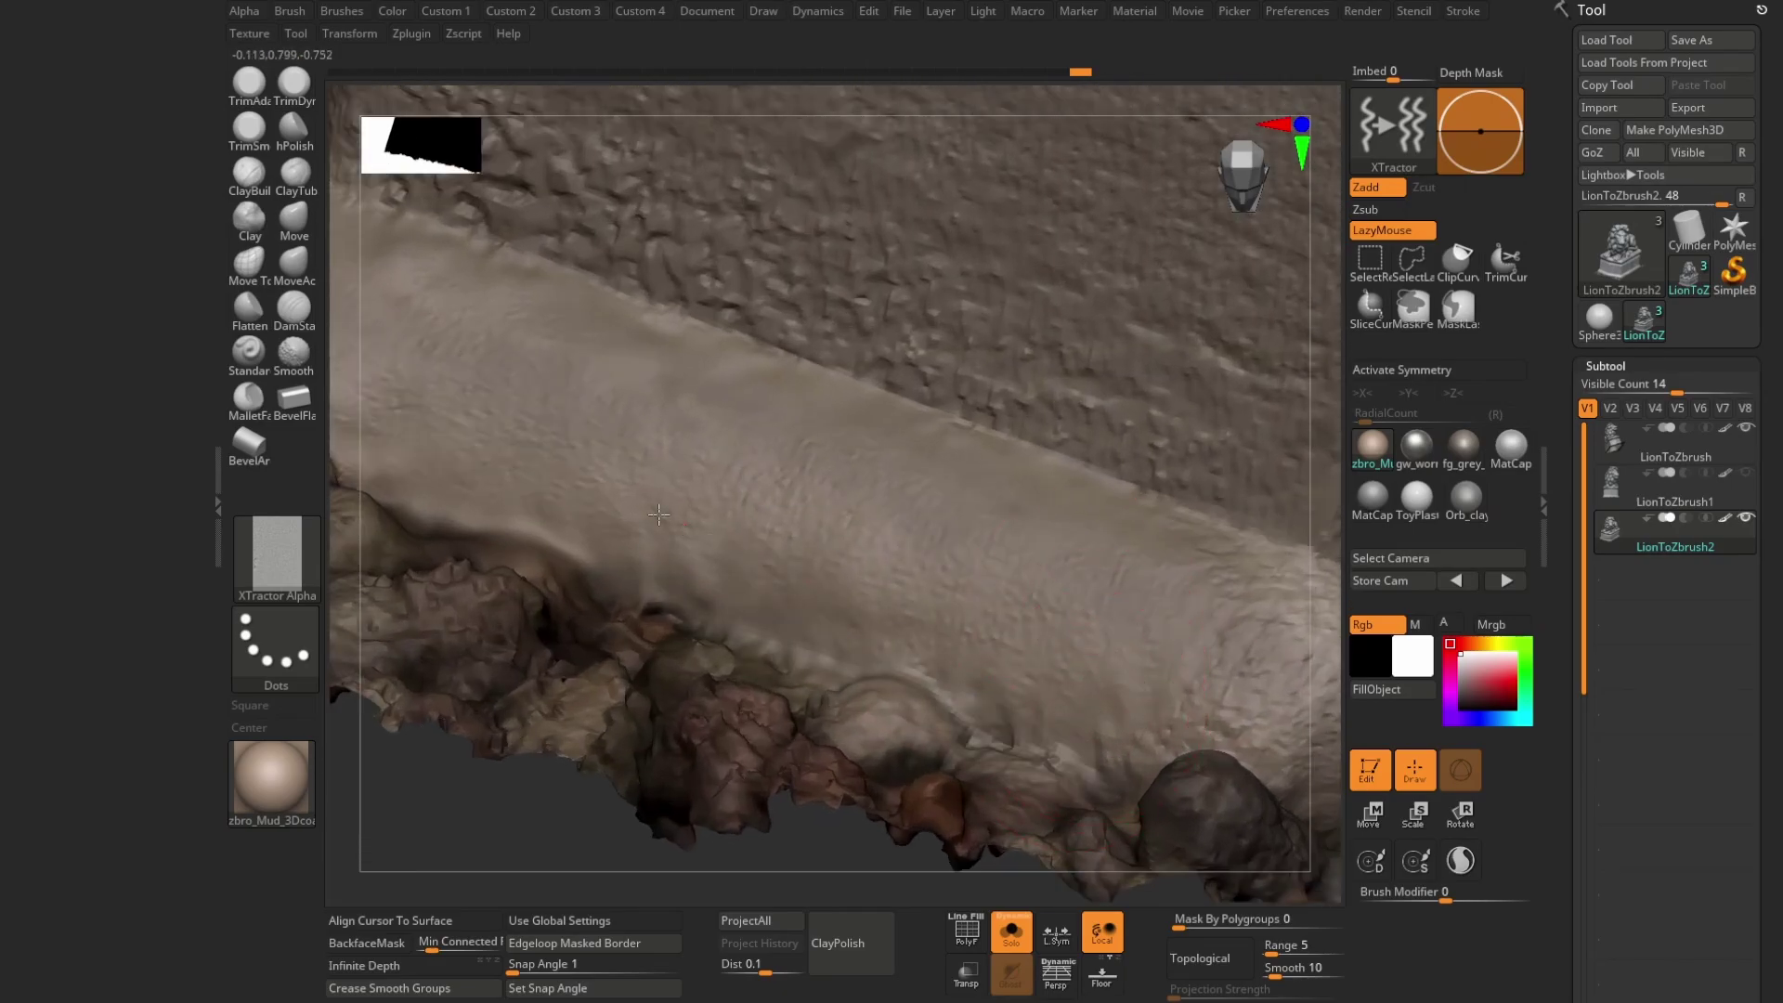
drag(1064, 704, 520, 566)
right_drag(455, 372, 897, 561)
drag(801, 483, 1111, 604)
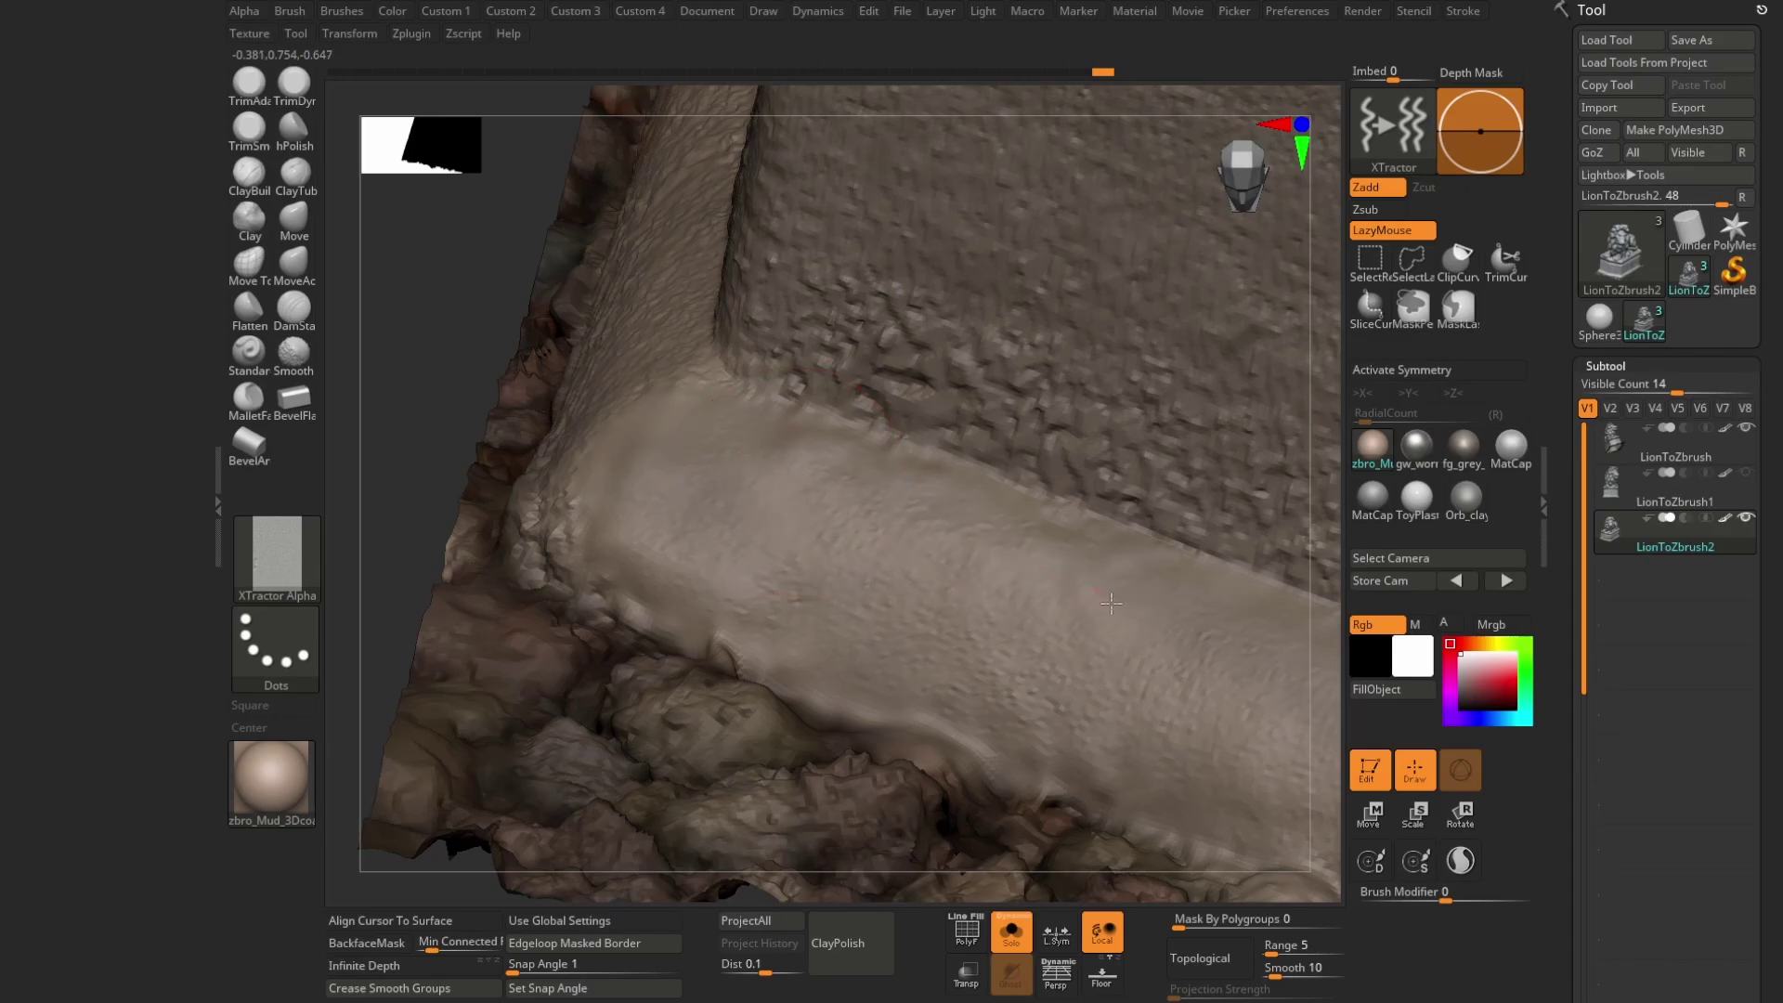
right_drag(1006, 724, 639, 527)
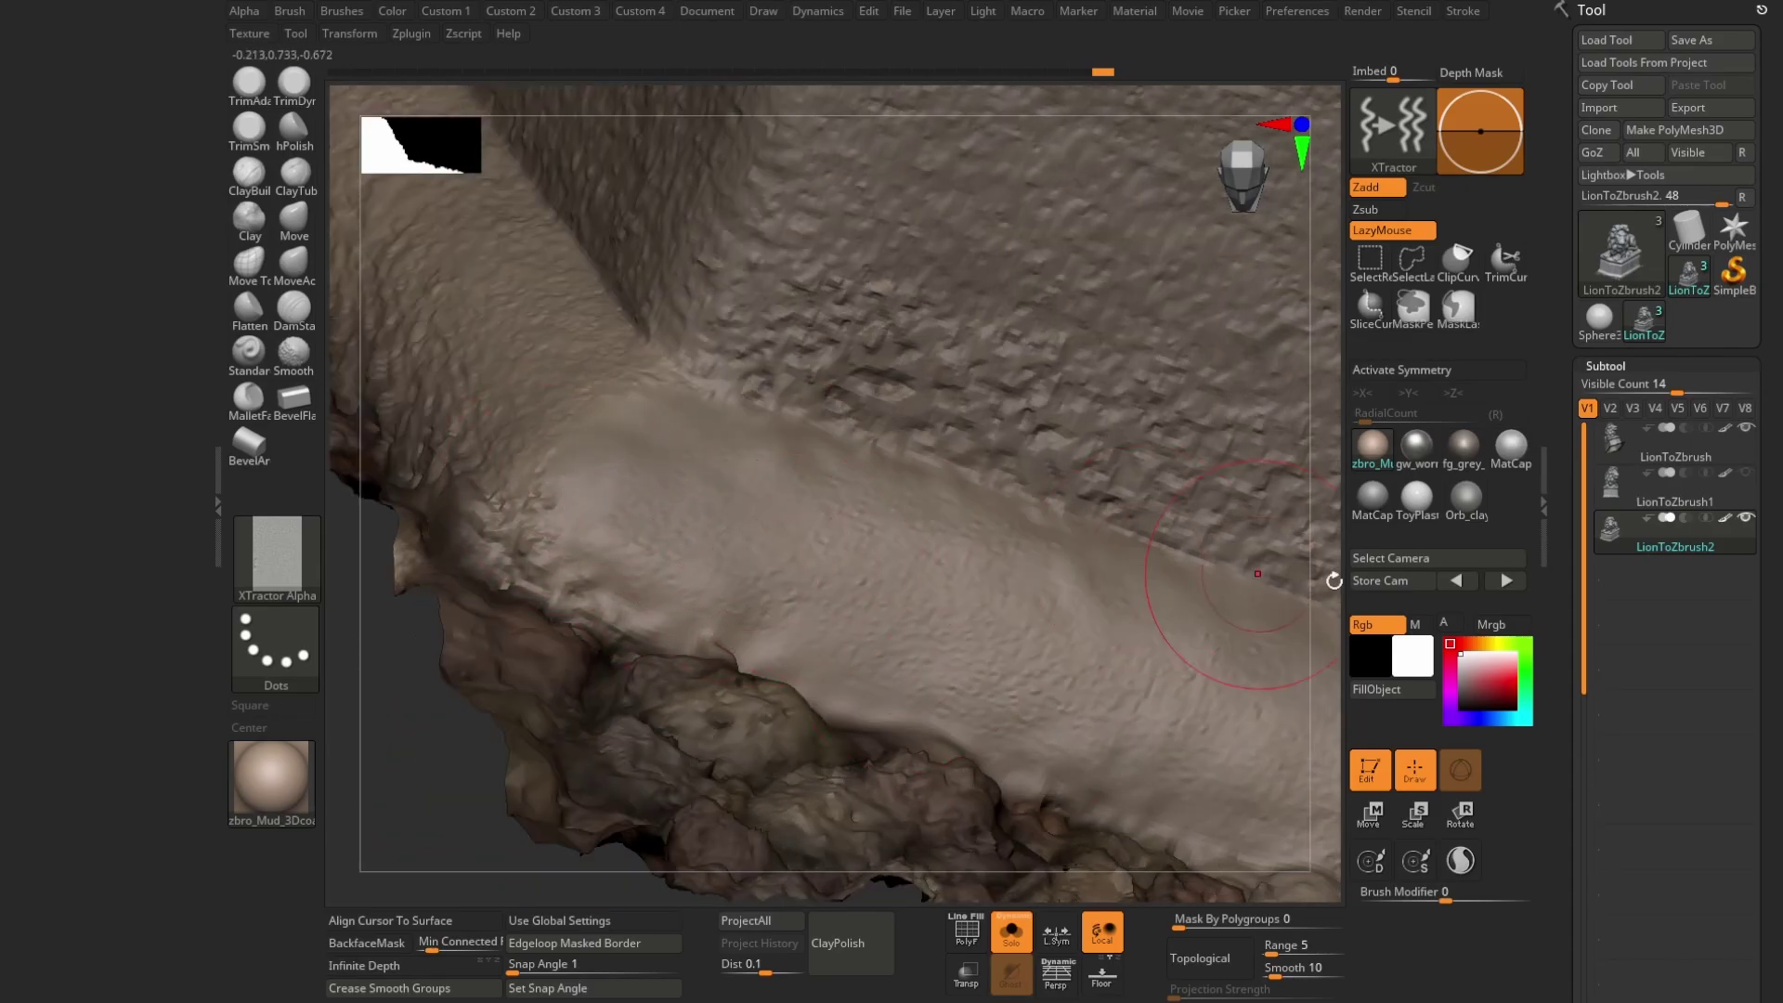
click(1724, 520)
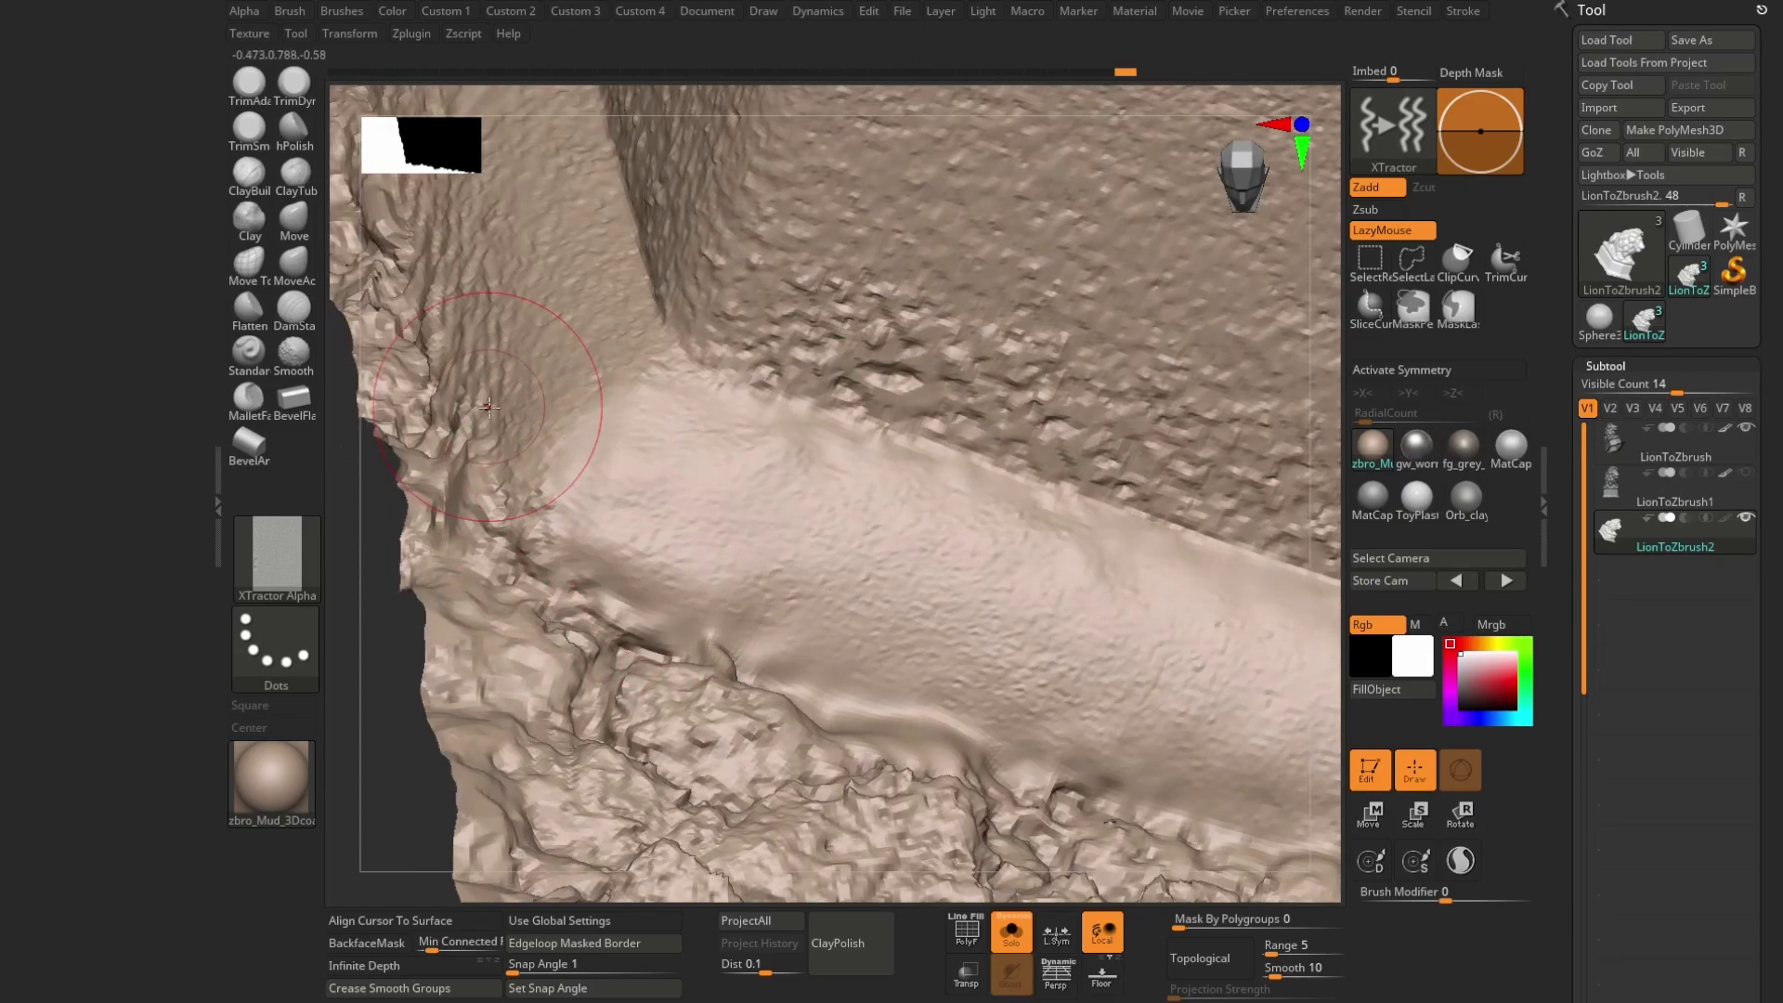
- Apply clean sampled detail to the ledge corner and lower ledge, masking along the bottom
drag(641, 529, 574, 488)
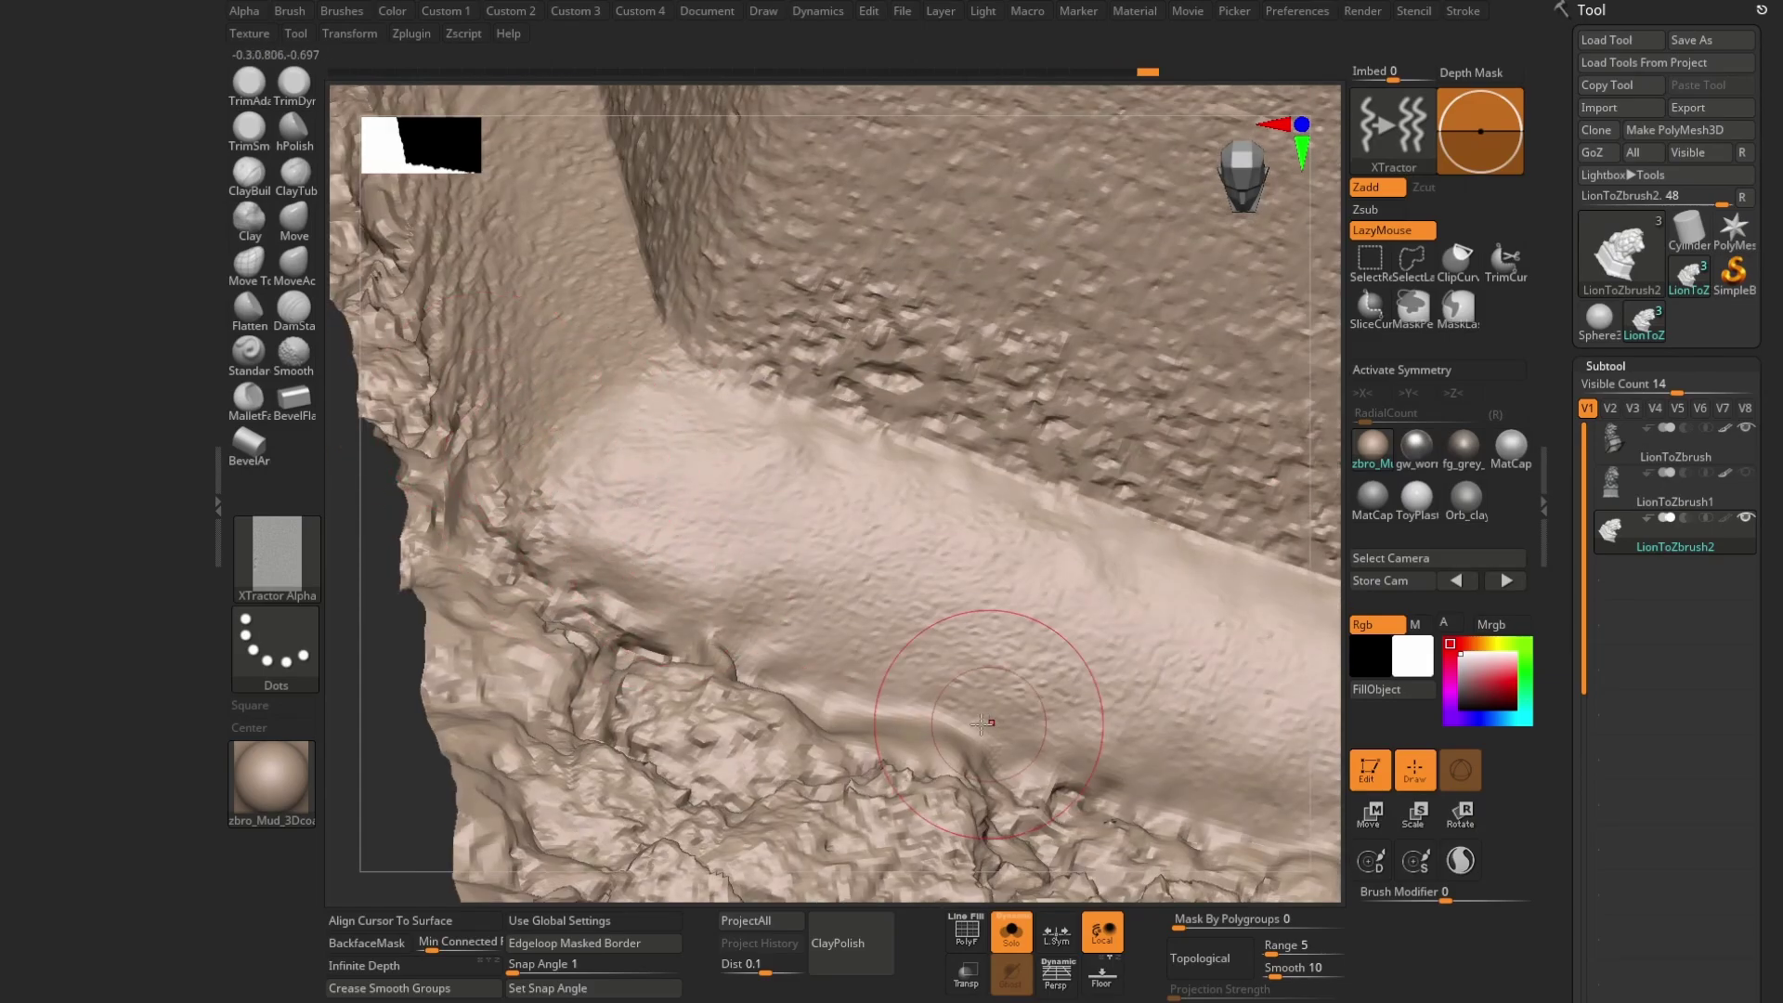
middle_drag(1185, 670, 603, 462)
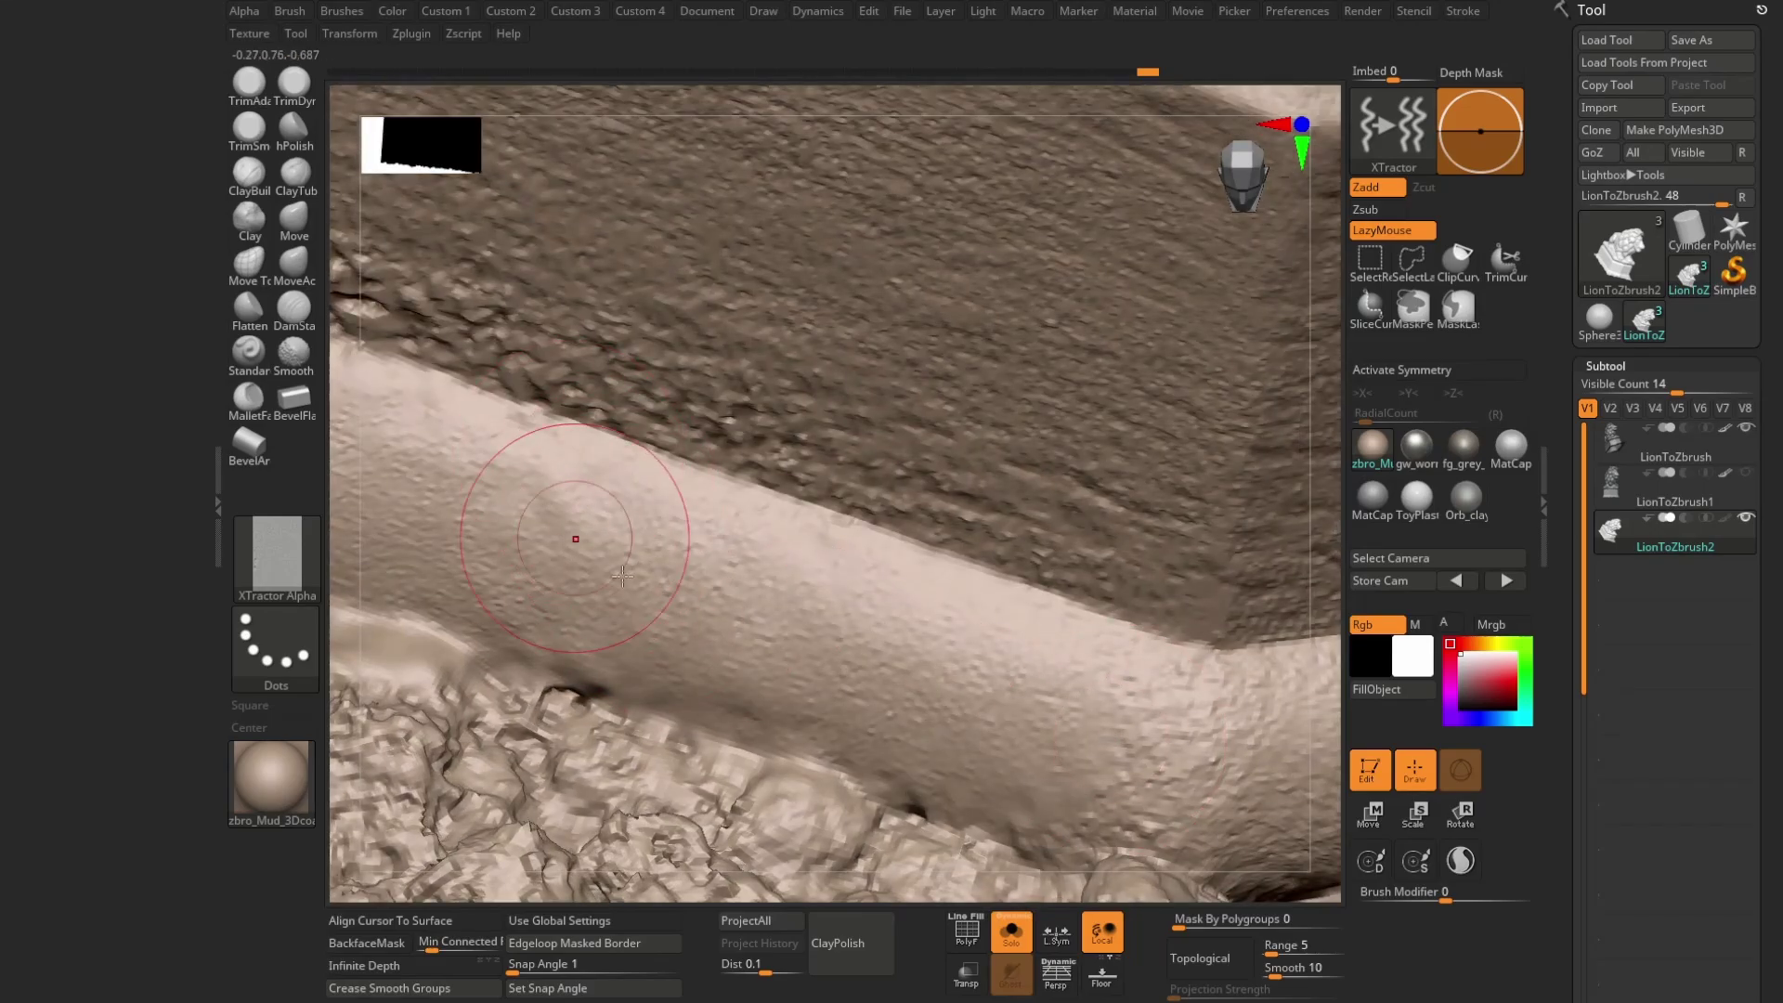
drag(562, 525, 734, 641)
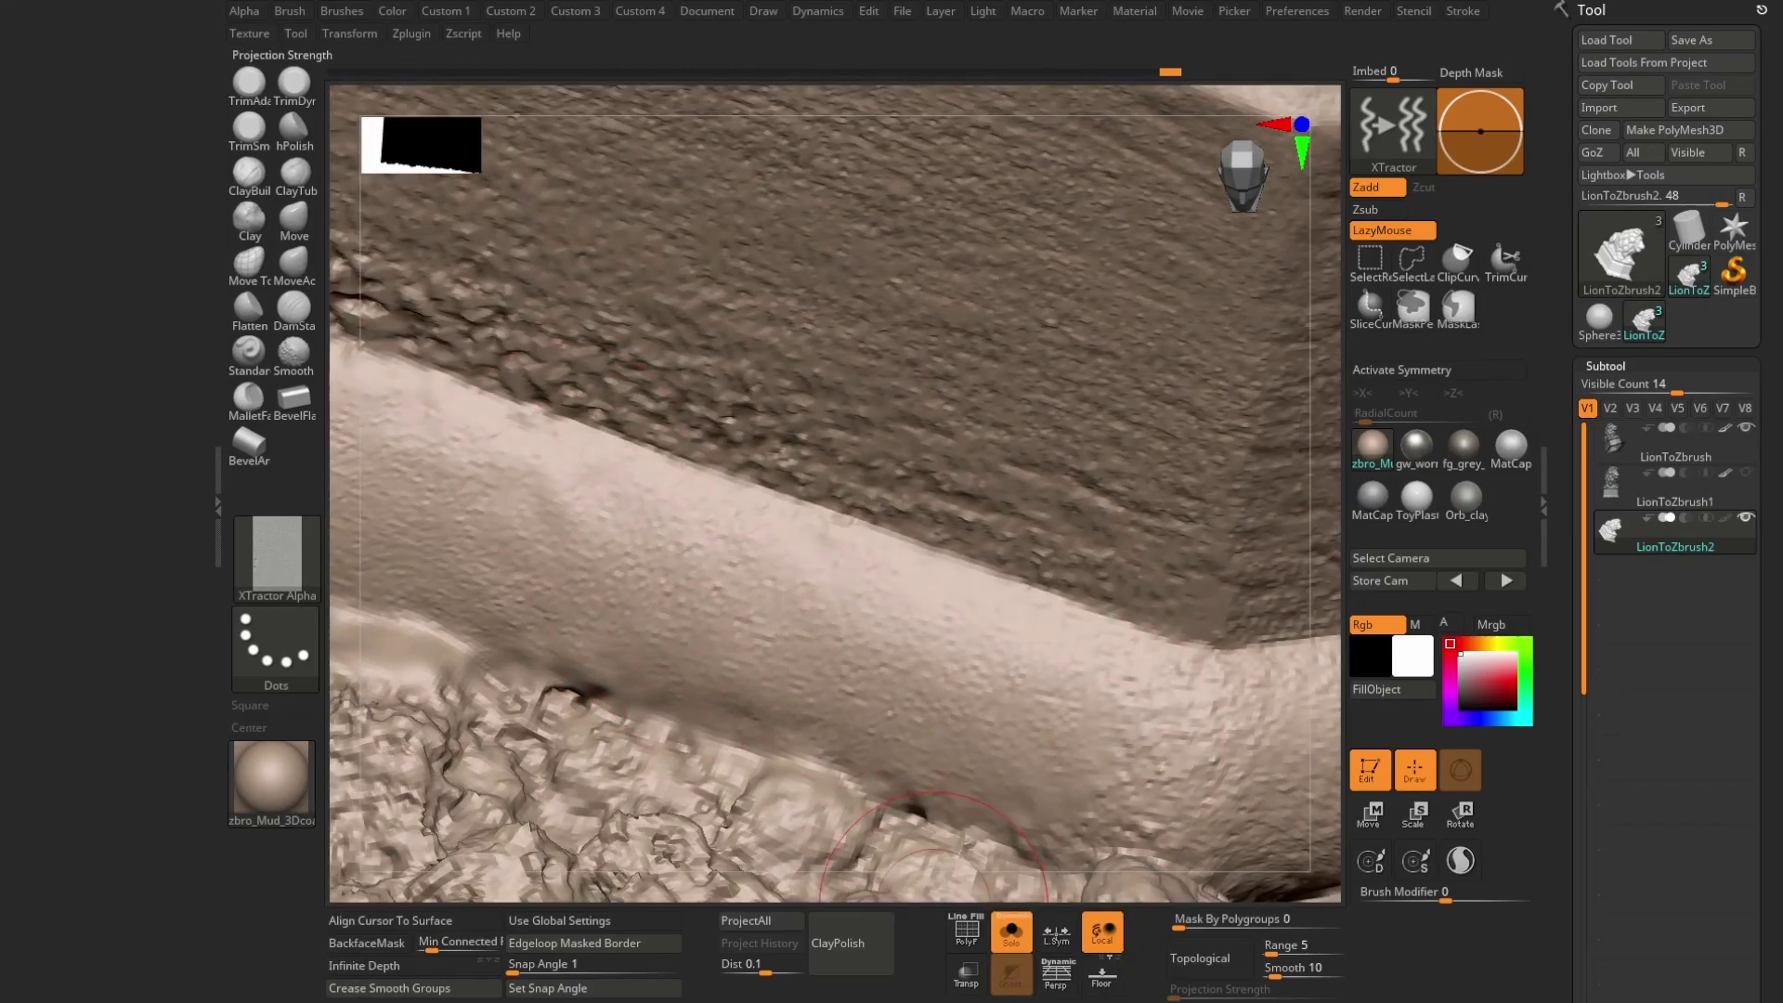
key(ctrl)
drag(1139, 990, 618, 972)
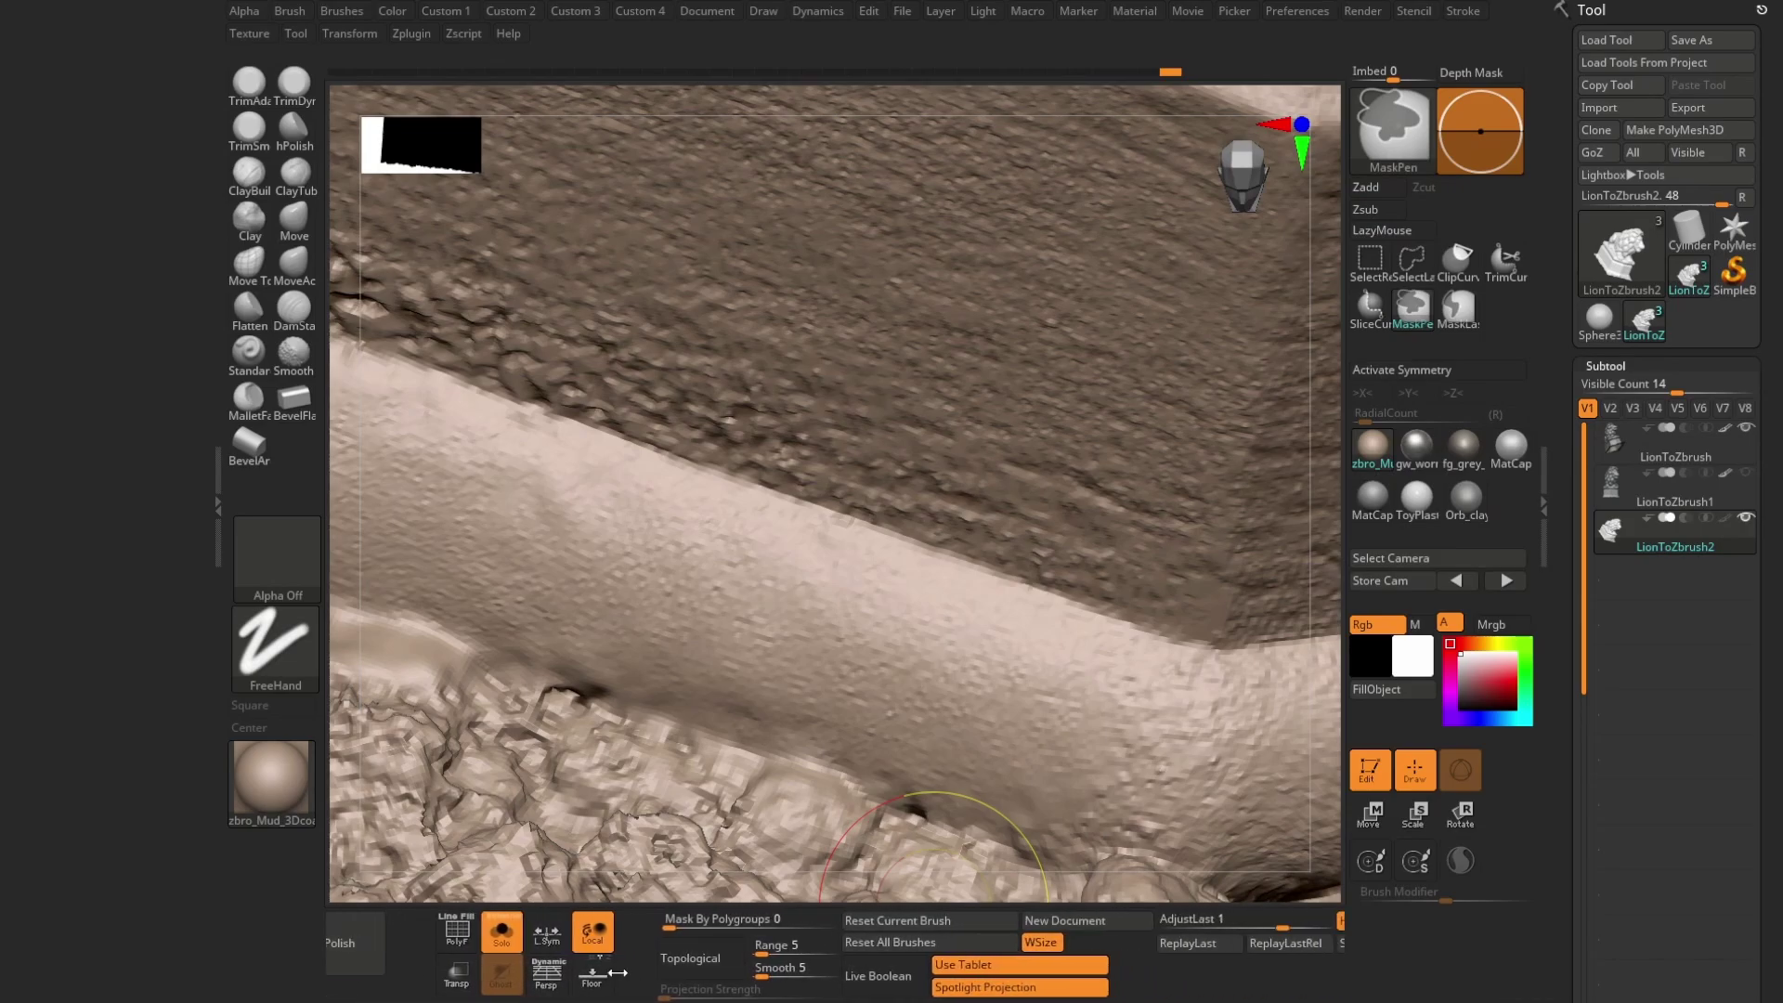
mouse_move(1319, 981)
mouse_down()
mouse_move(854, 975)
mouse_move(1659, 984)
mouse_up()
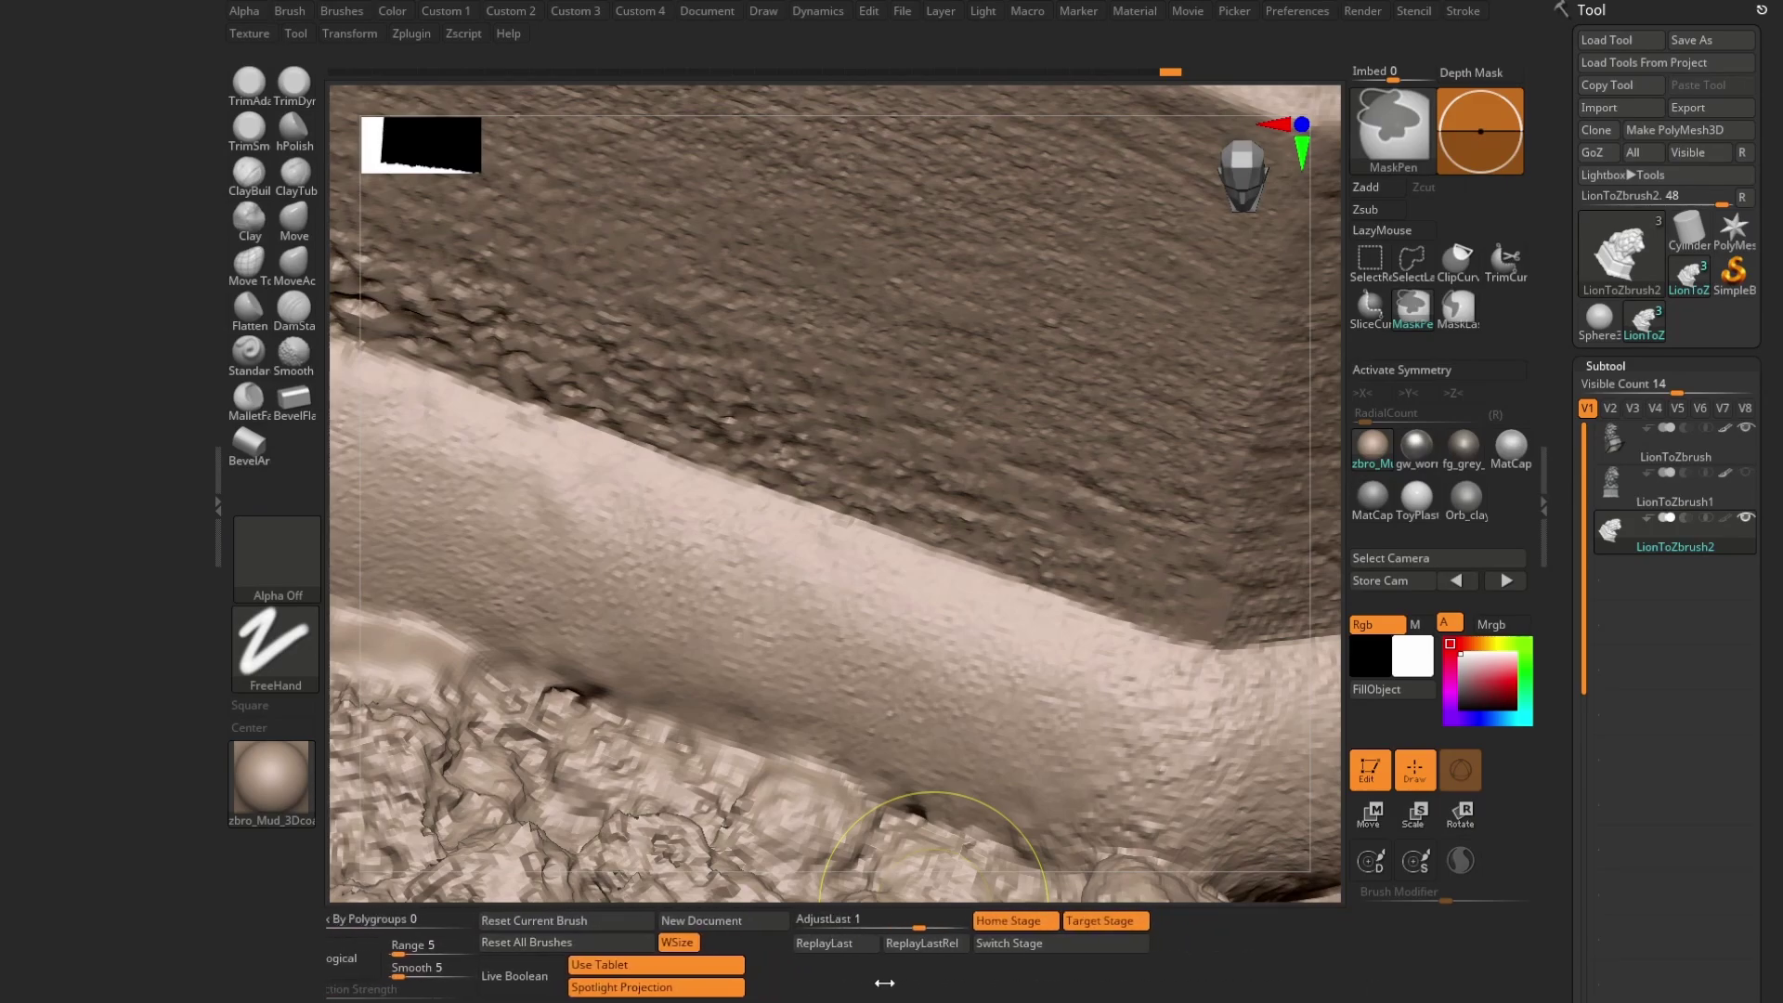
- Reselect the XTractor brush and raise its Z Intensity to 11
key(b)
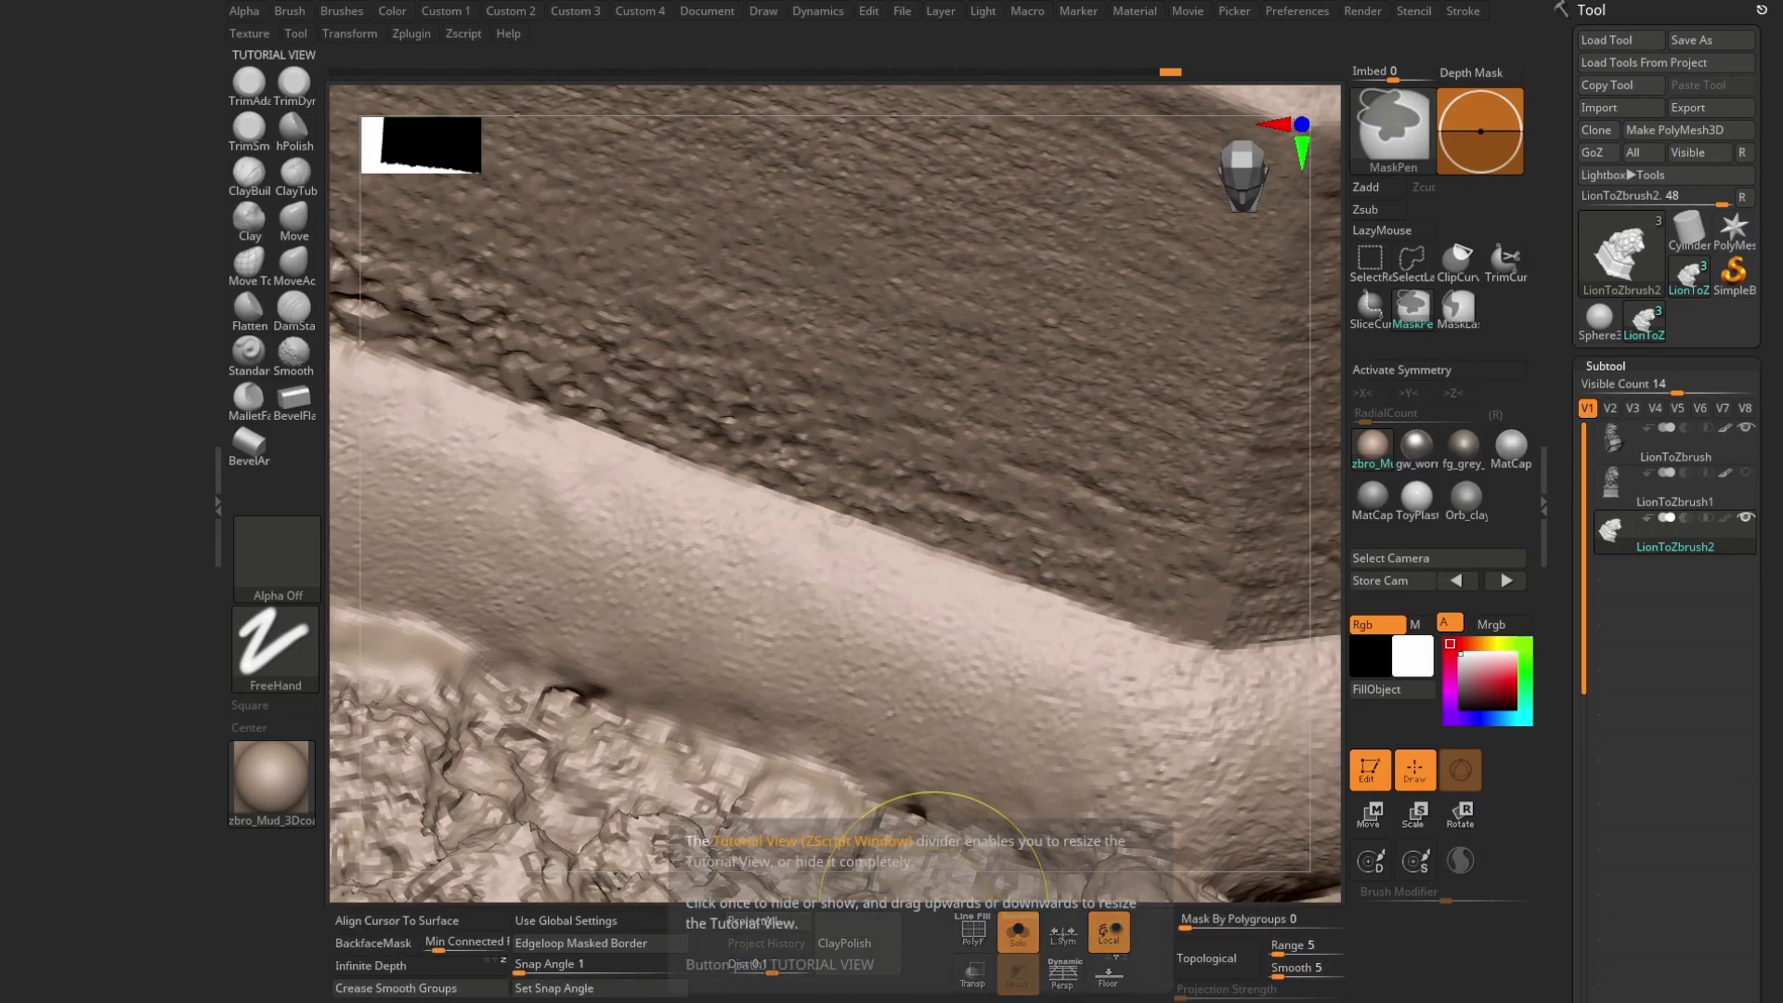
key(x)
key(t)
right_drag(855, 604, 796, 552)
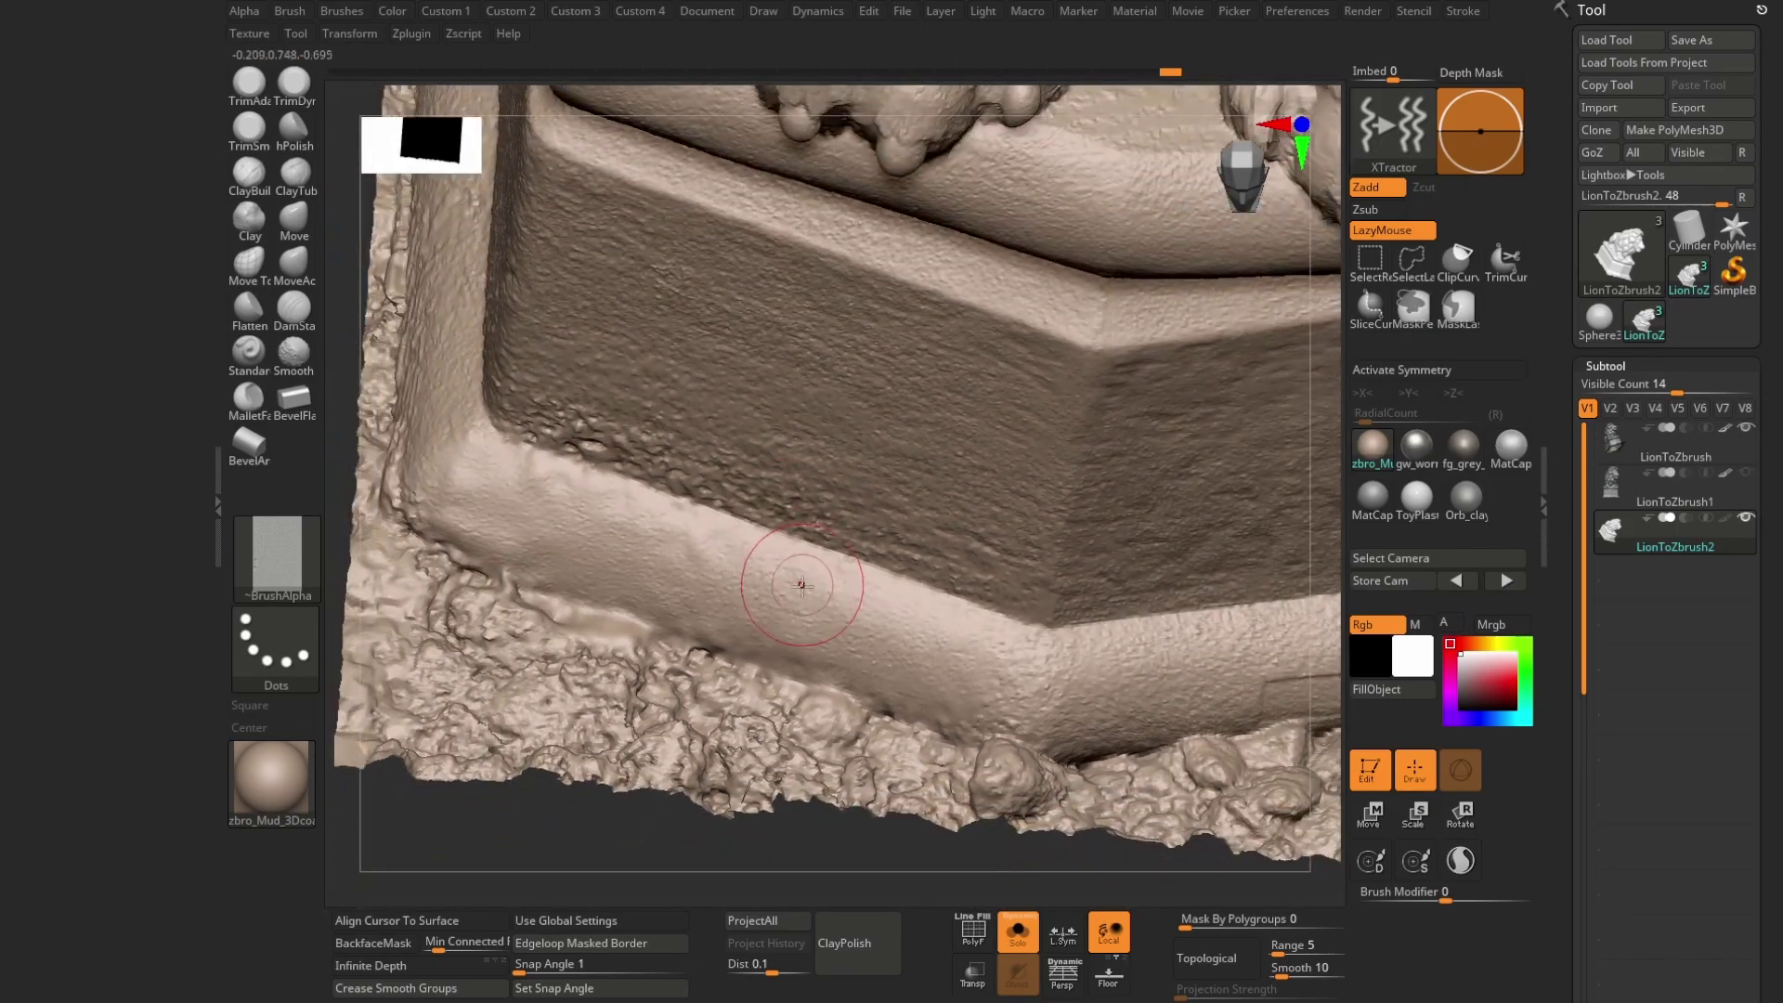
key(space)
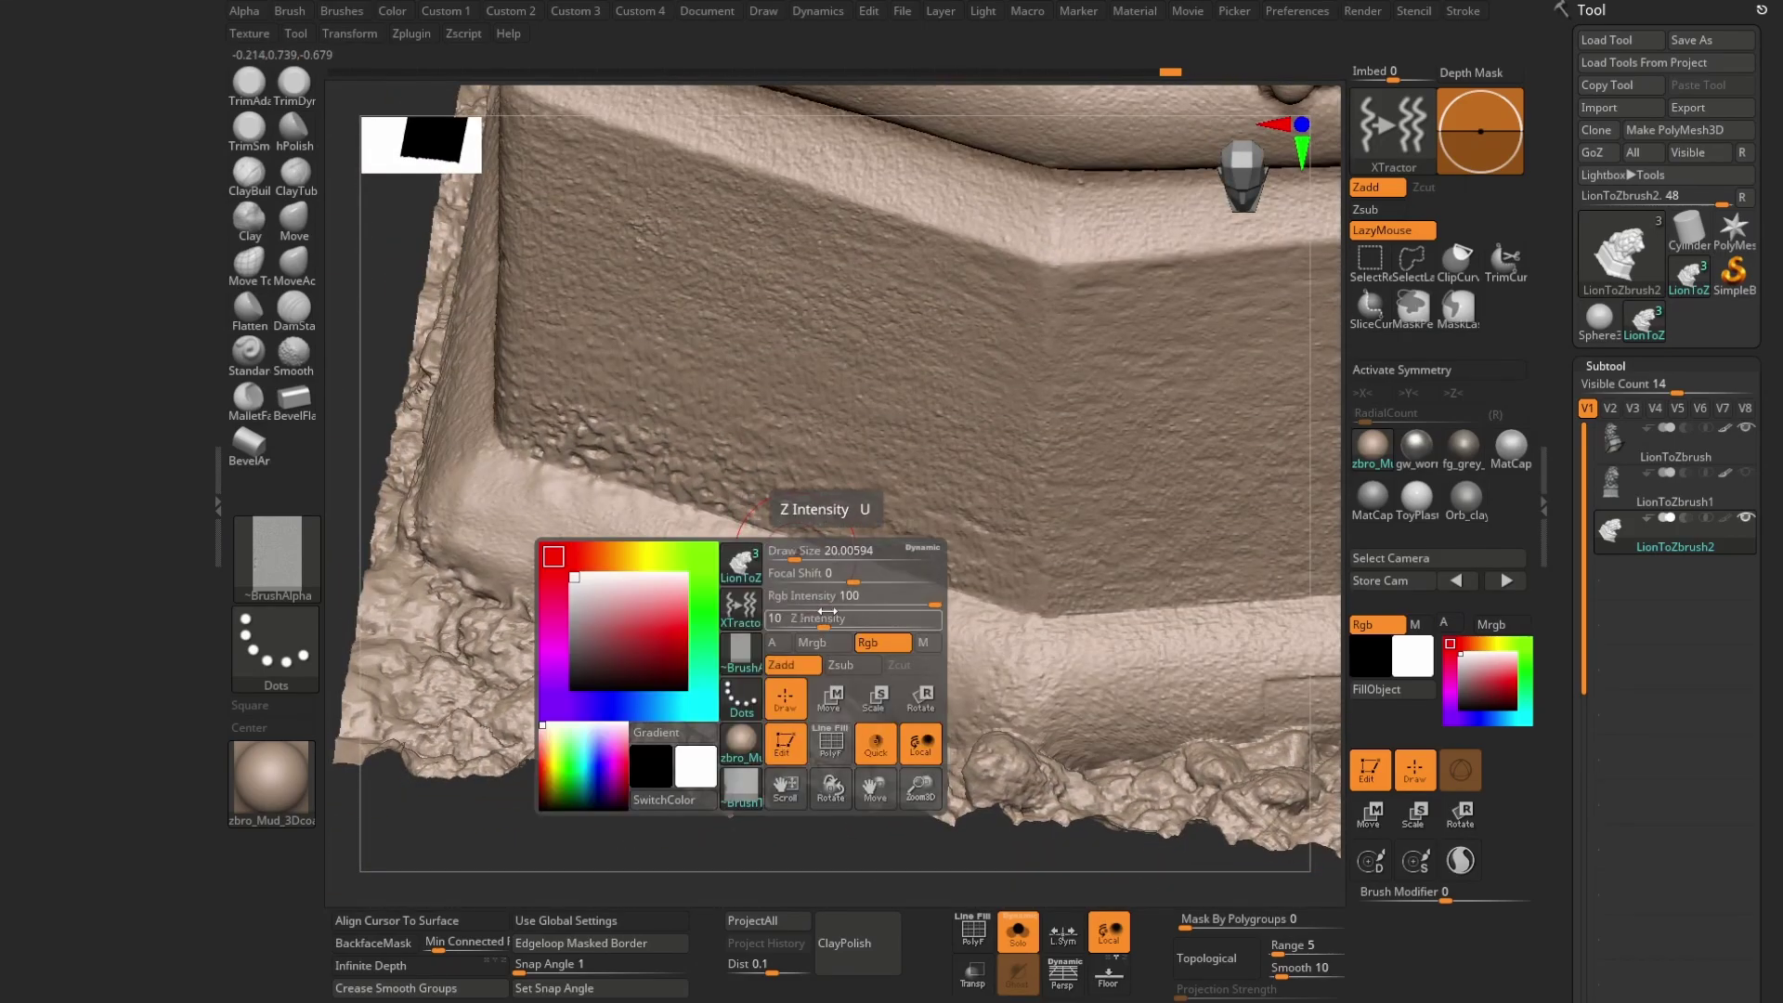
drag(825, 625, 826, 625)
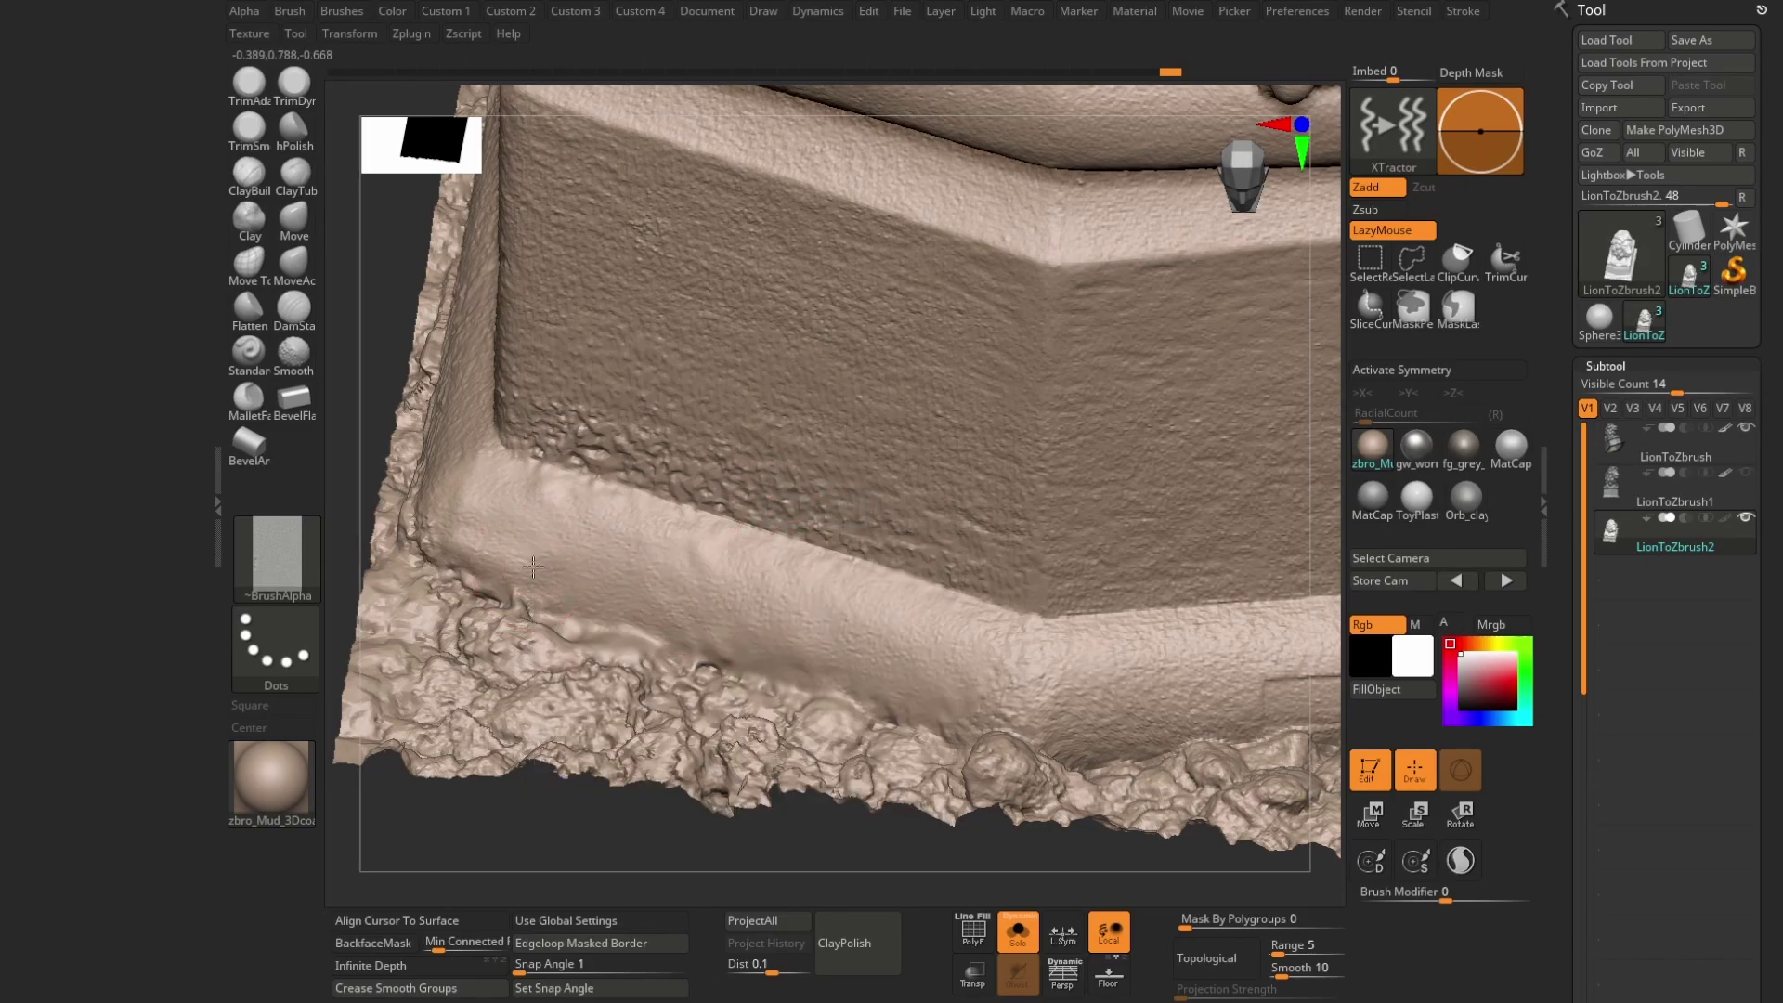
- Inspect the wall-corner ledge up close, frame the whole lion, and show the decimation options
ctrl+right_drag(595, 520, 557, 526)
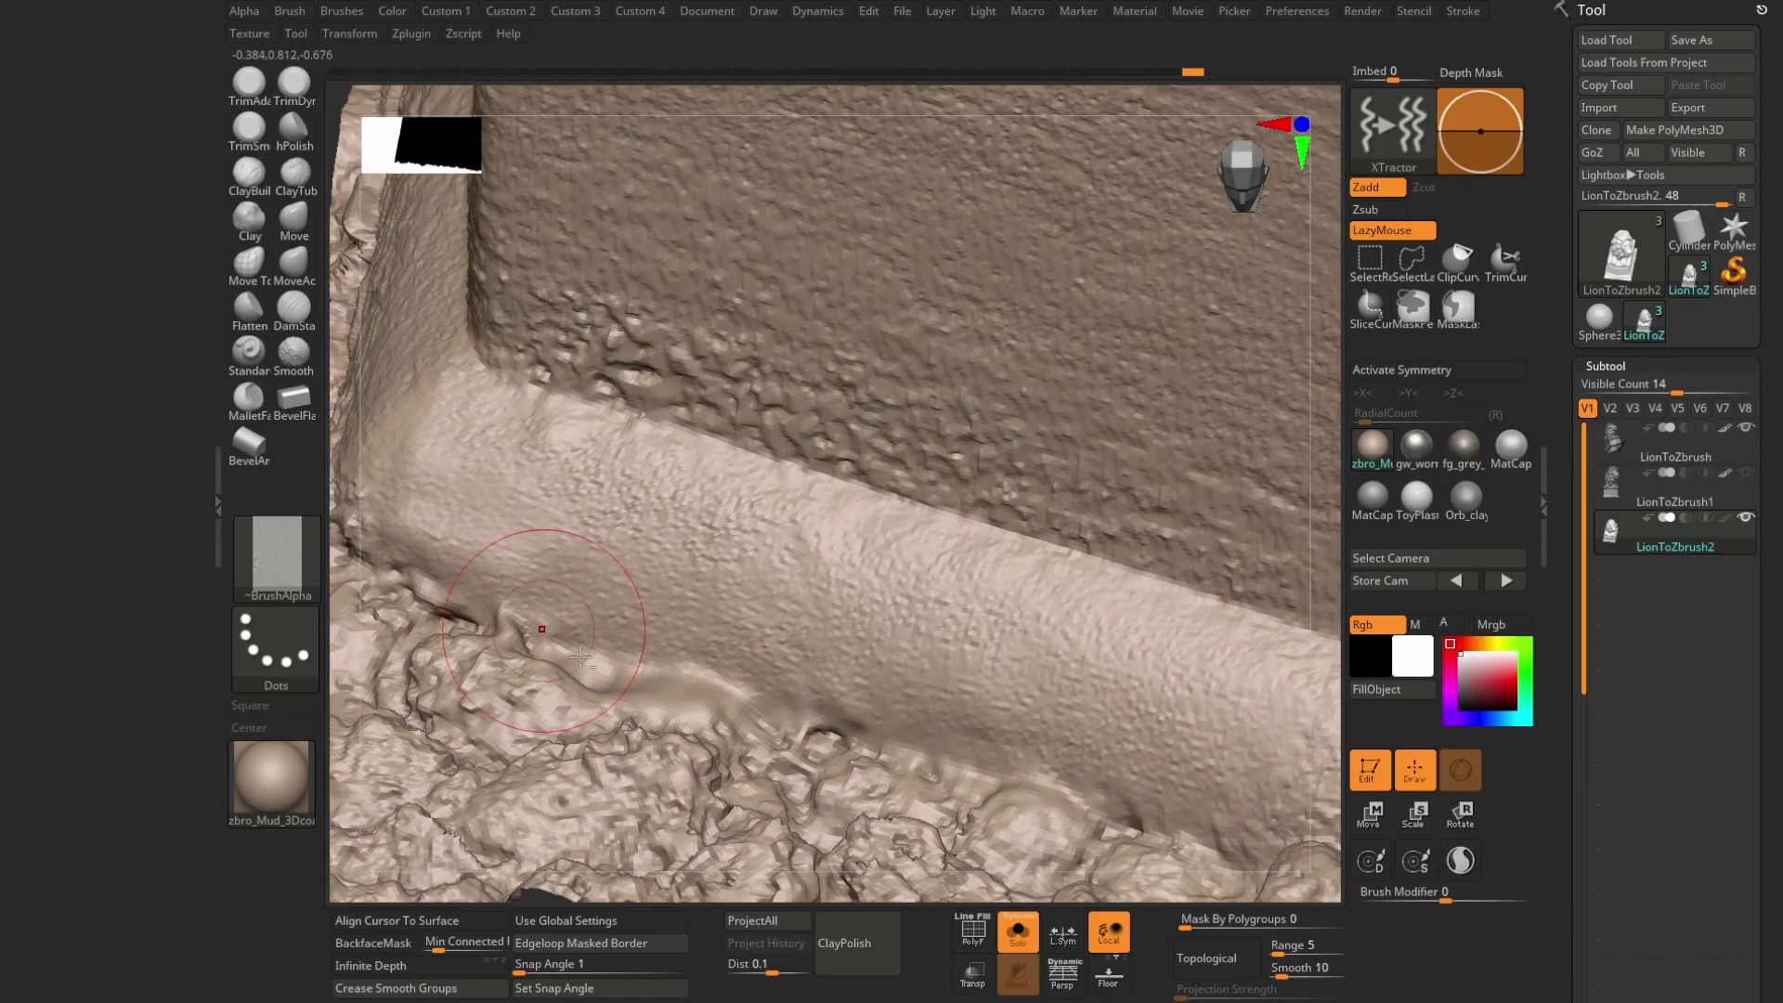
right_drag(683, 624, 827, 632)
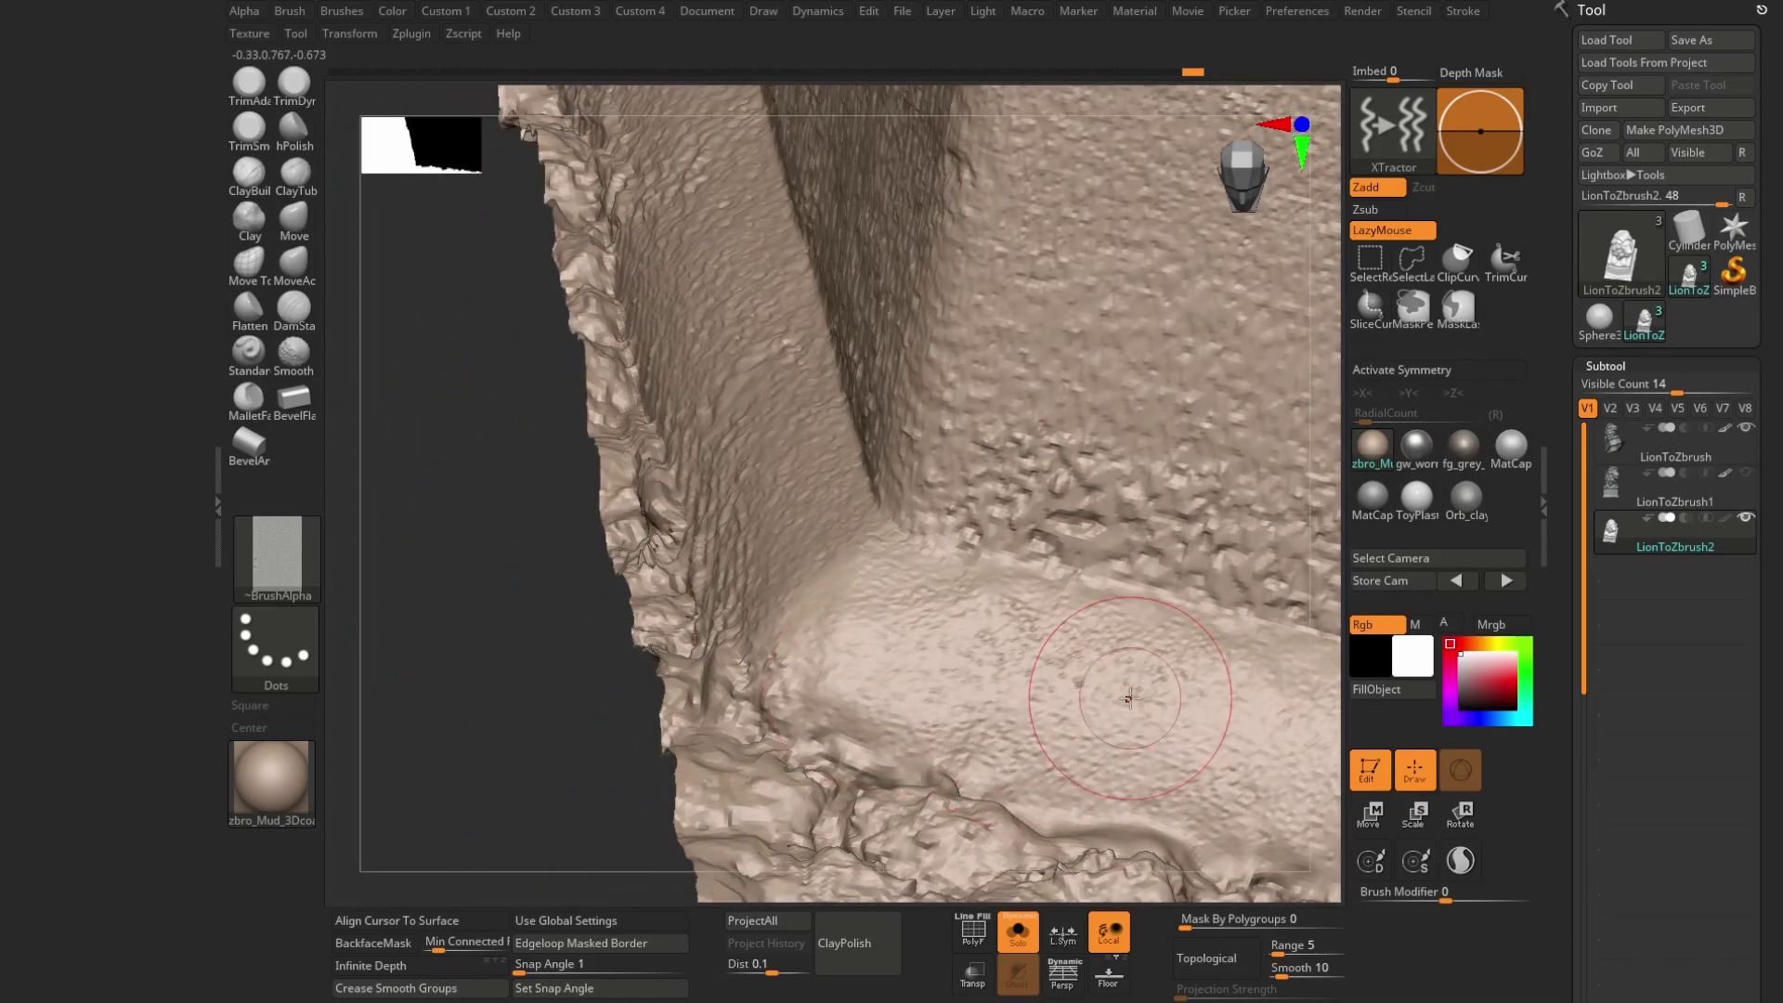
mouse_move(1094, 676)
ctrl+right_down()
mouse_move(917, 754)
mouse_move(557, 575)
ctrl+right_up()
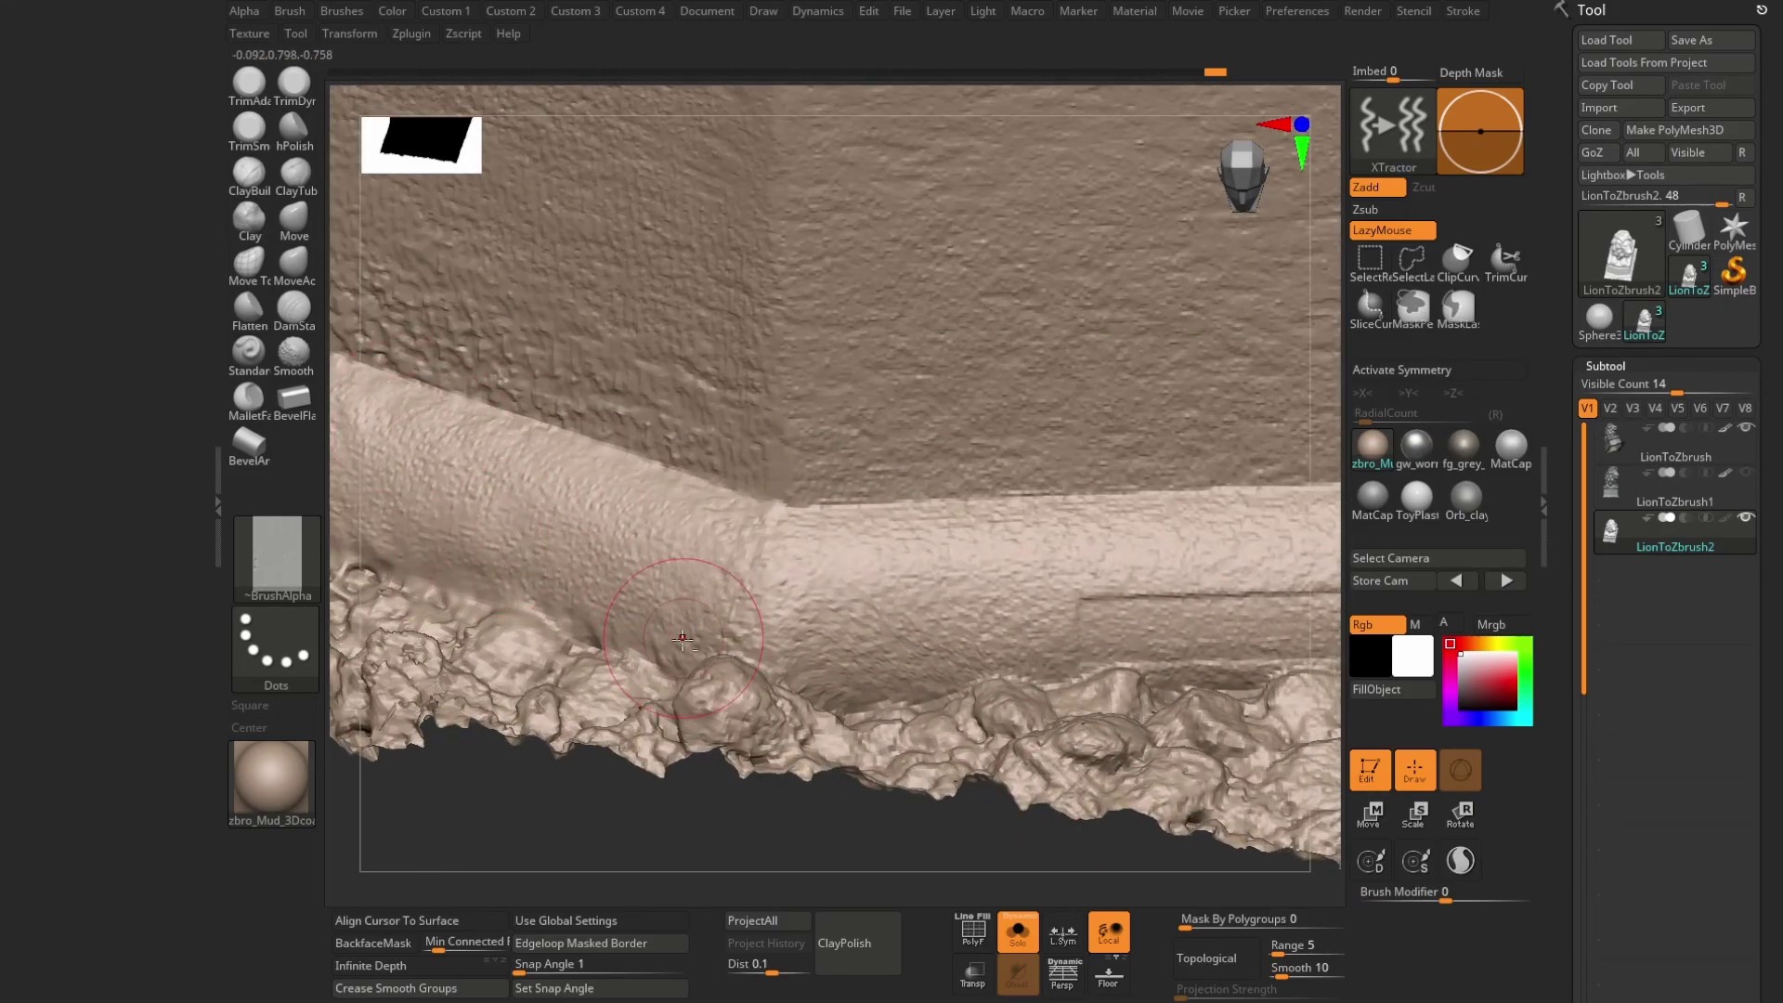
right_drag(451, 421, 1001, 679)
key(f)
key(space)
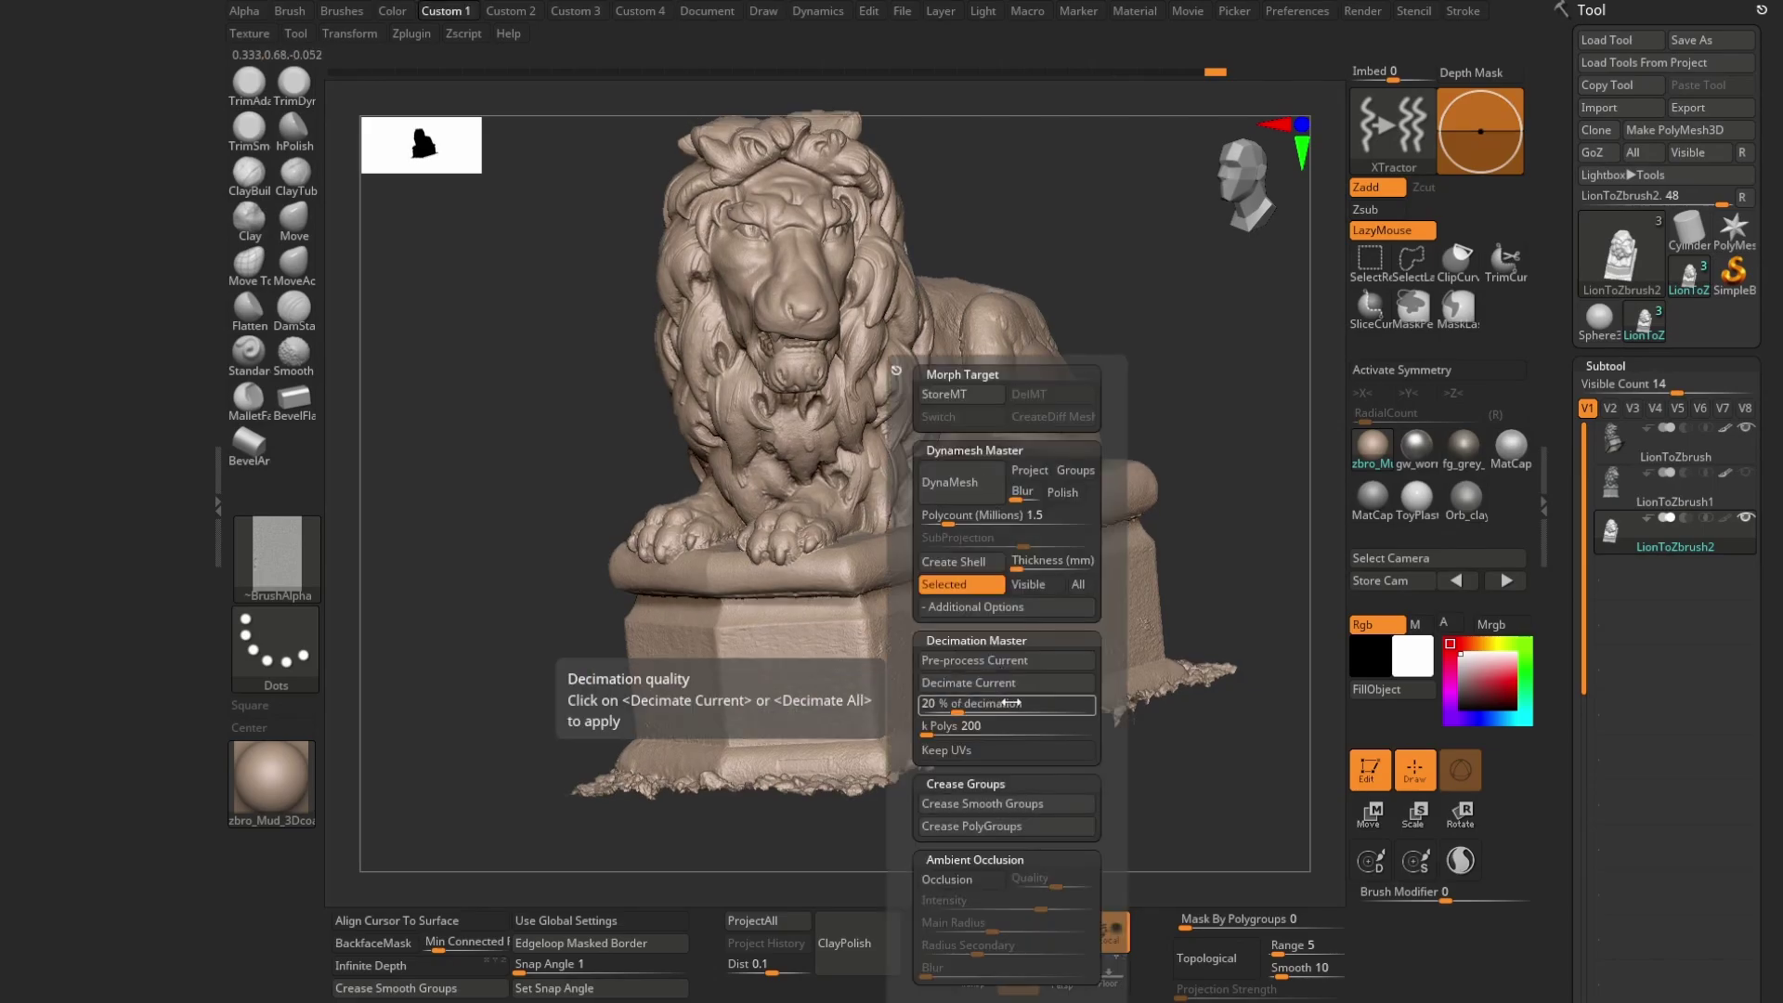
- Decimate the lion, show its wireframe, and set the decimation percentage to about 24.7
click(1003, 693)
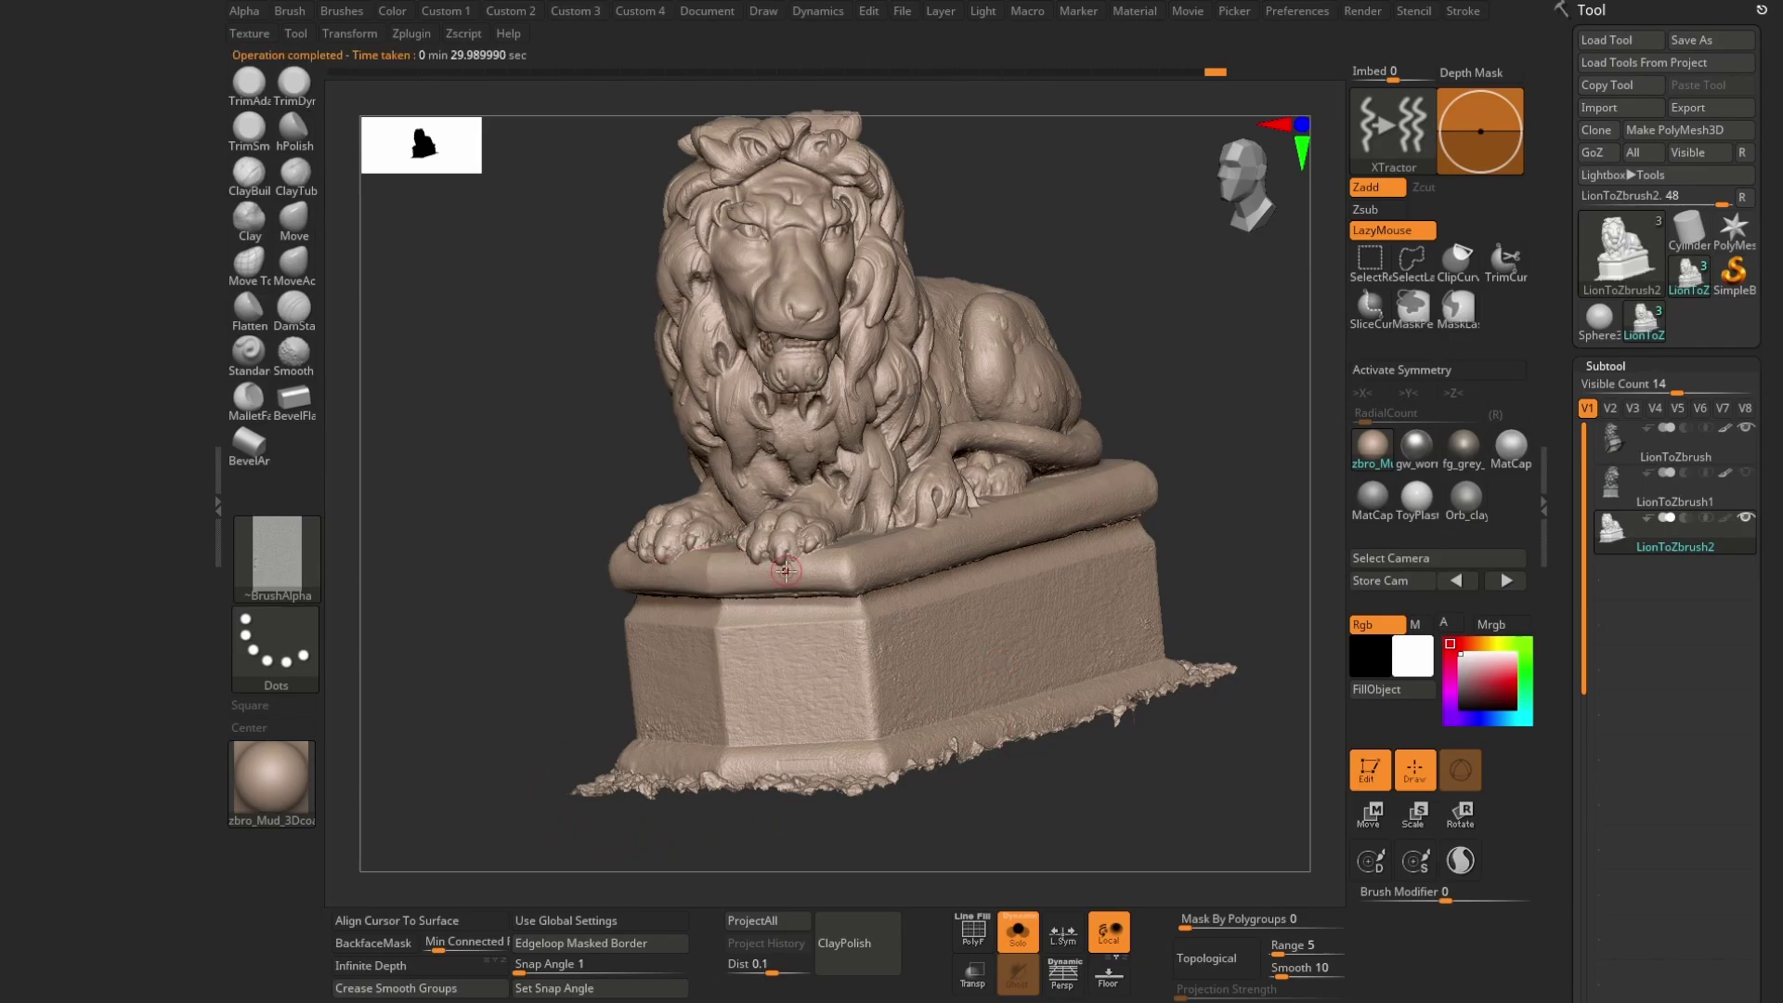
key(shift+f)
scroll(894, 615, up, 5)
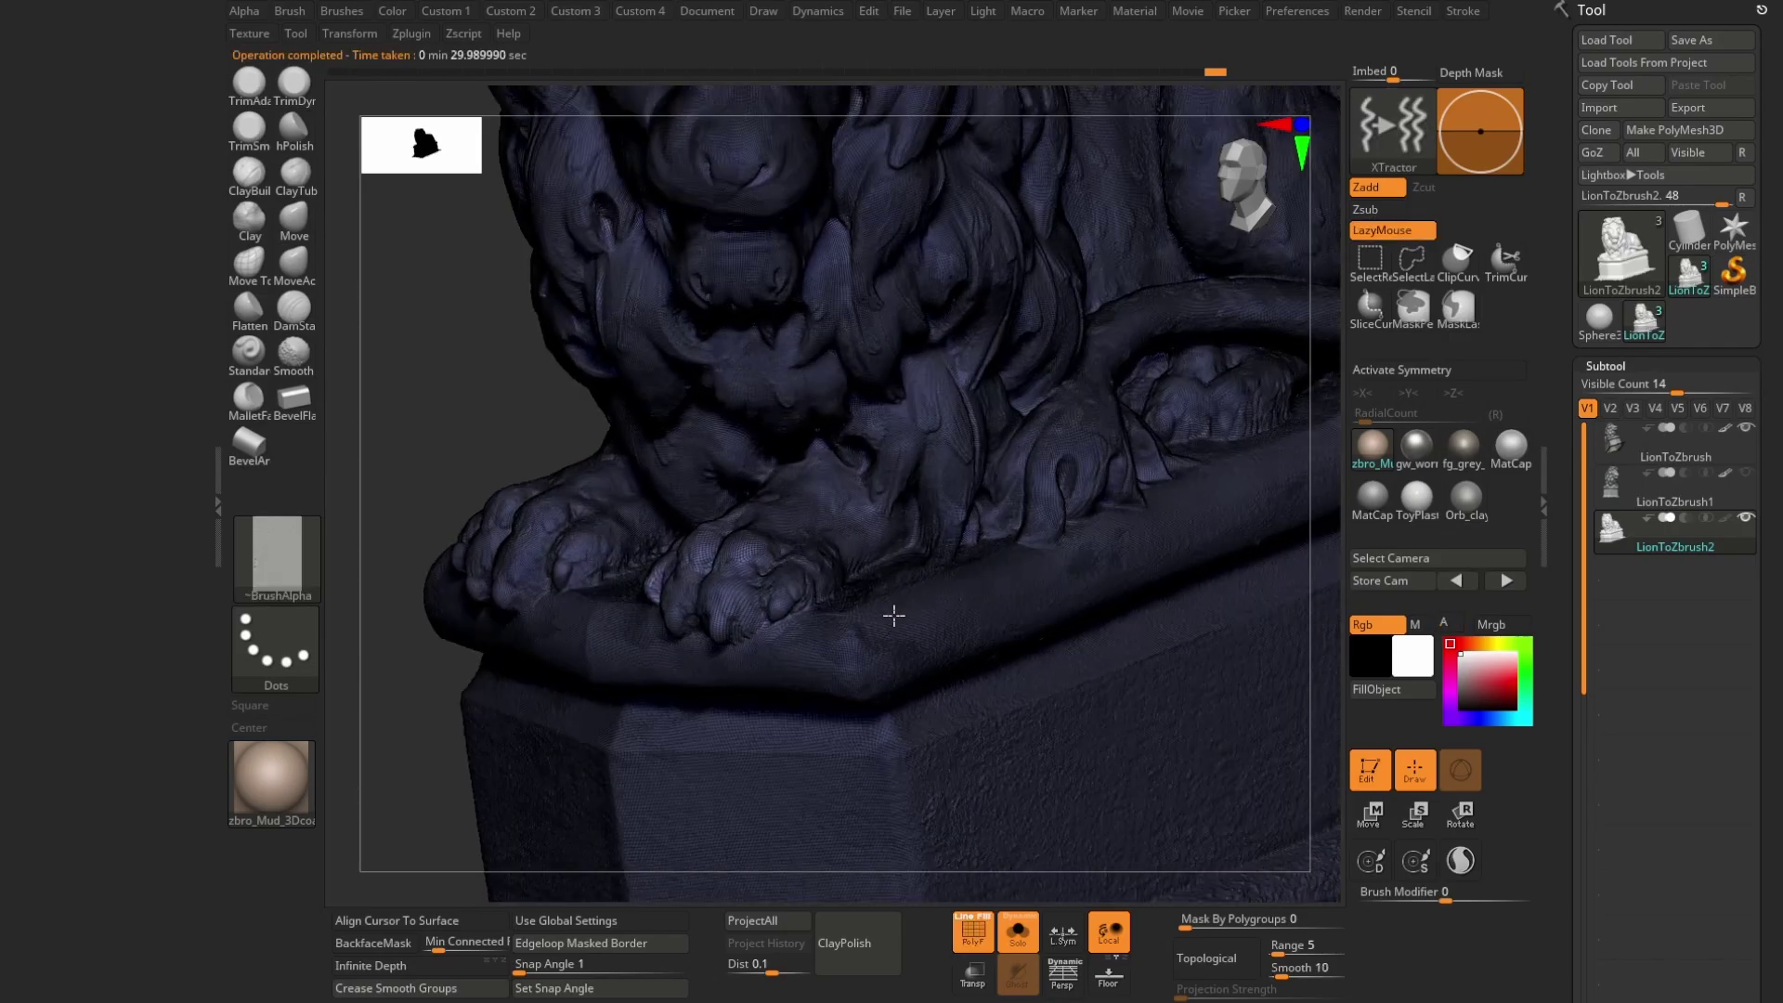
scroll(893, 615, down, 3)
key(space)
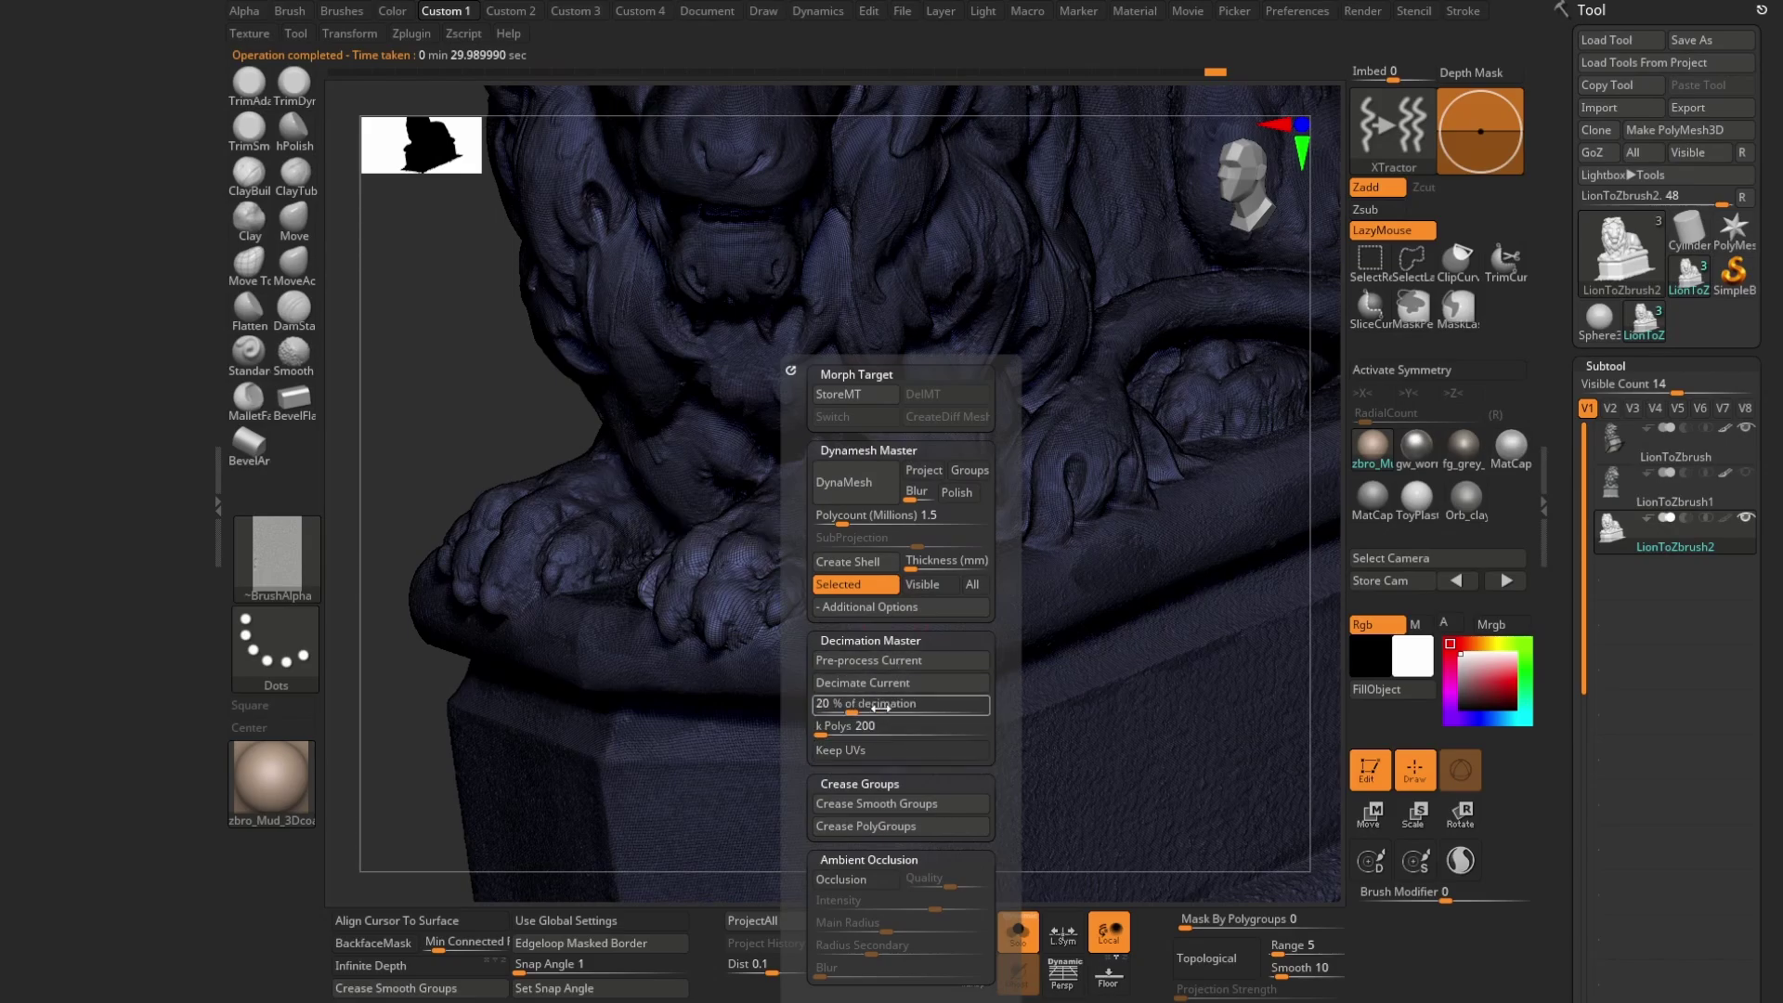
drag(880, 707, 872, 703)
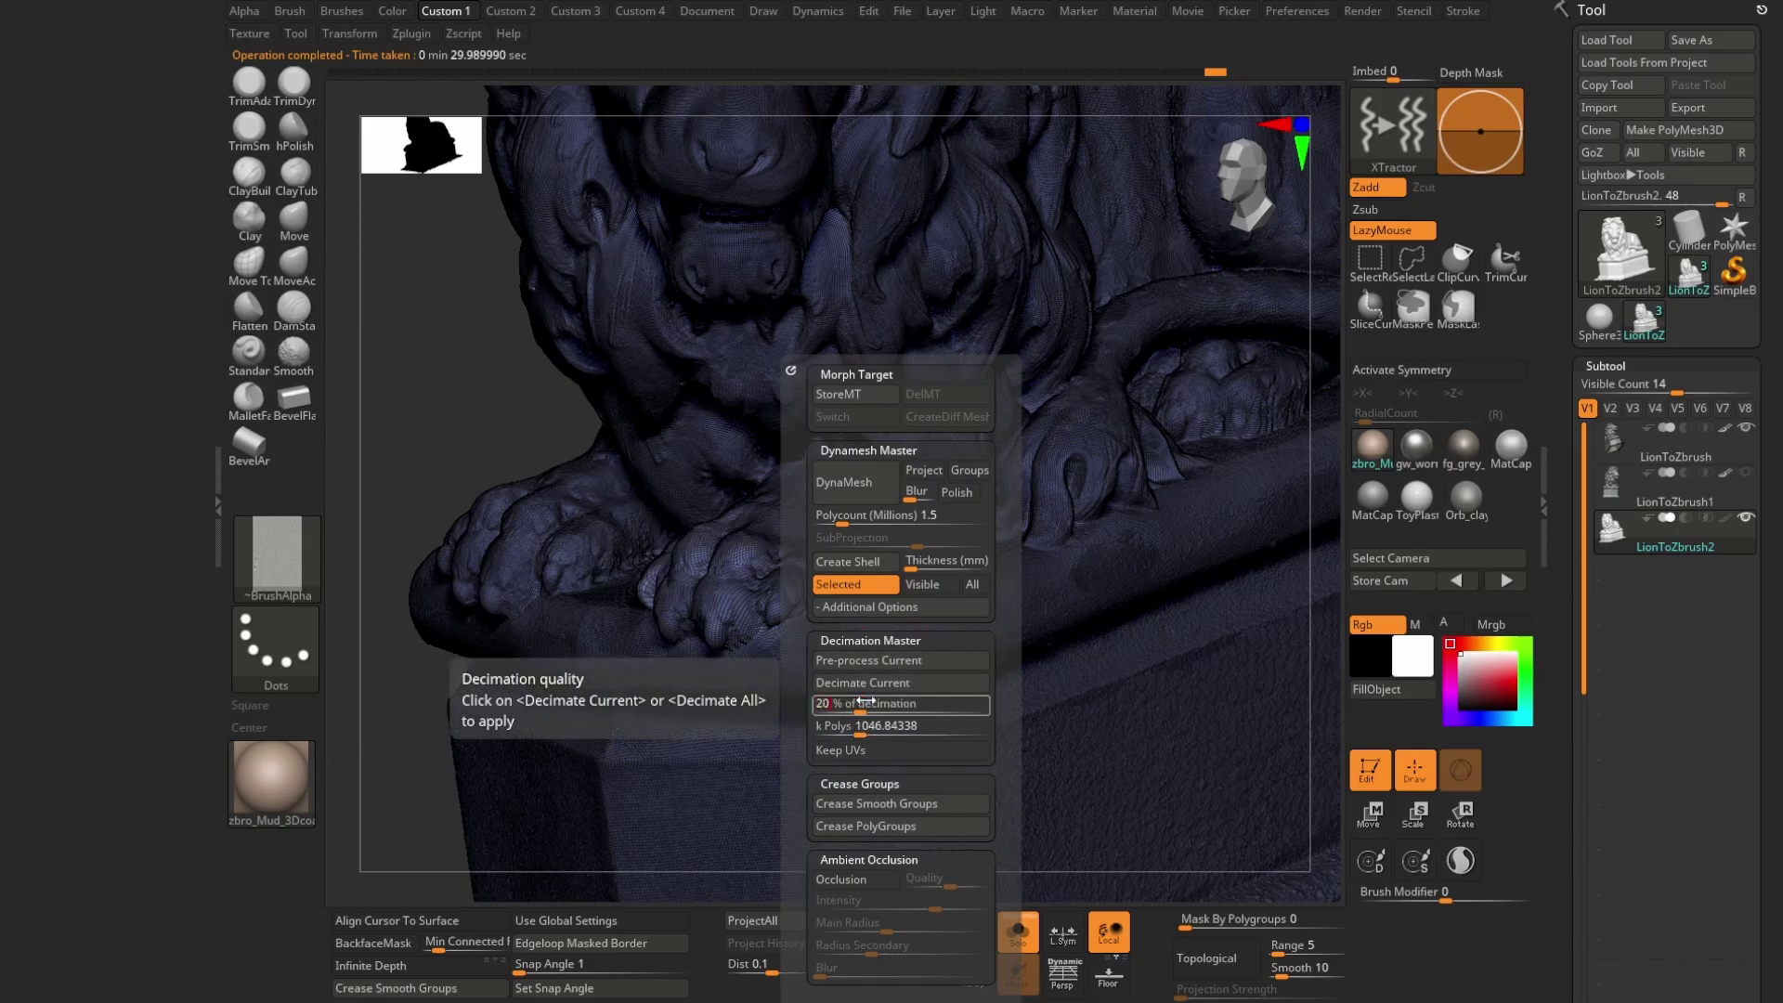
- Decimate the lion again at the new 24.7 percent setting
click(864, 683)
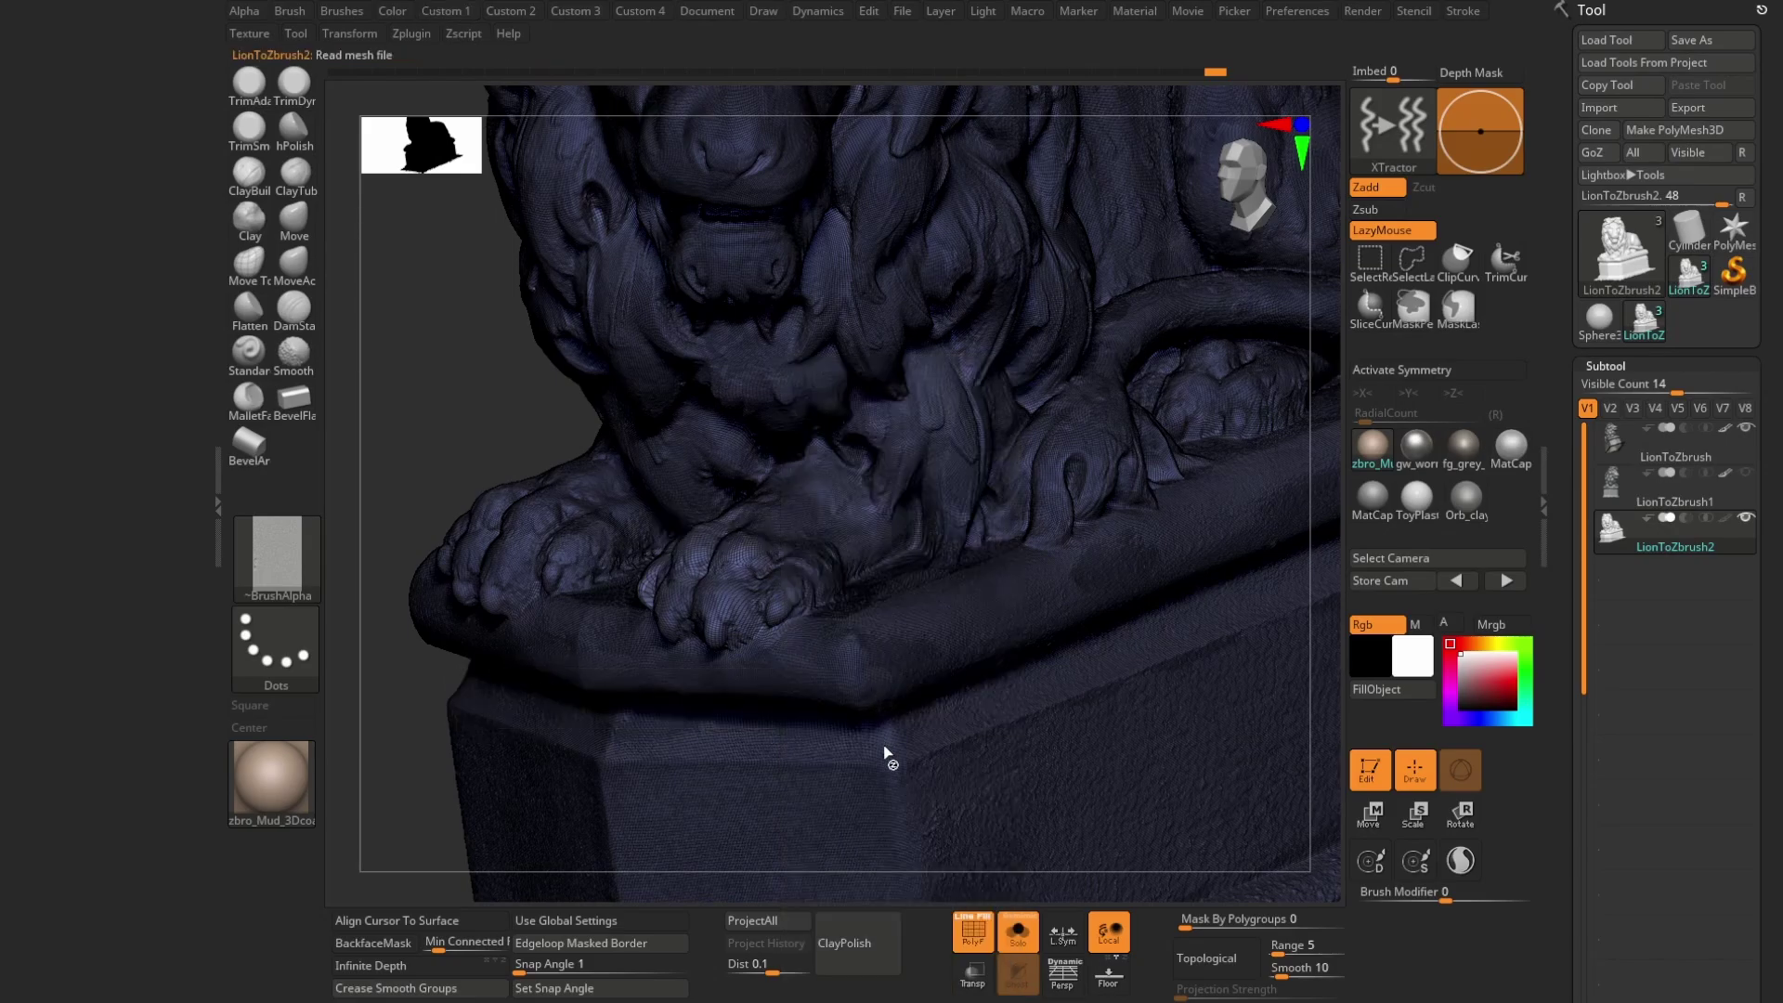
scroll(901, 669, down, 1)
scroll(935, 677, down, 2)
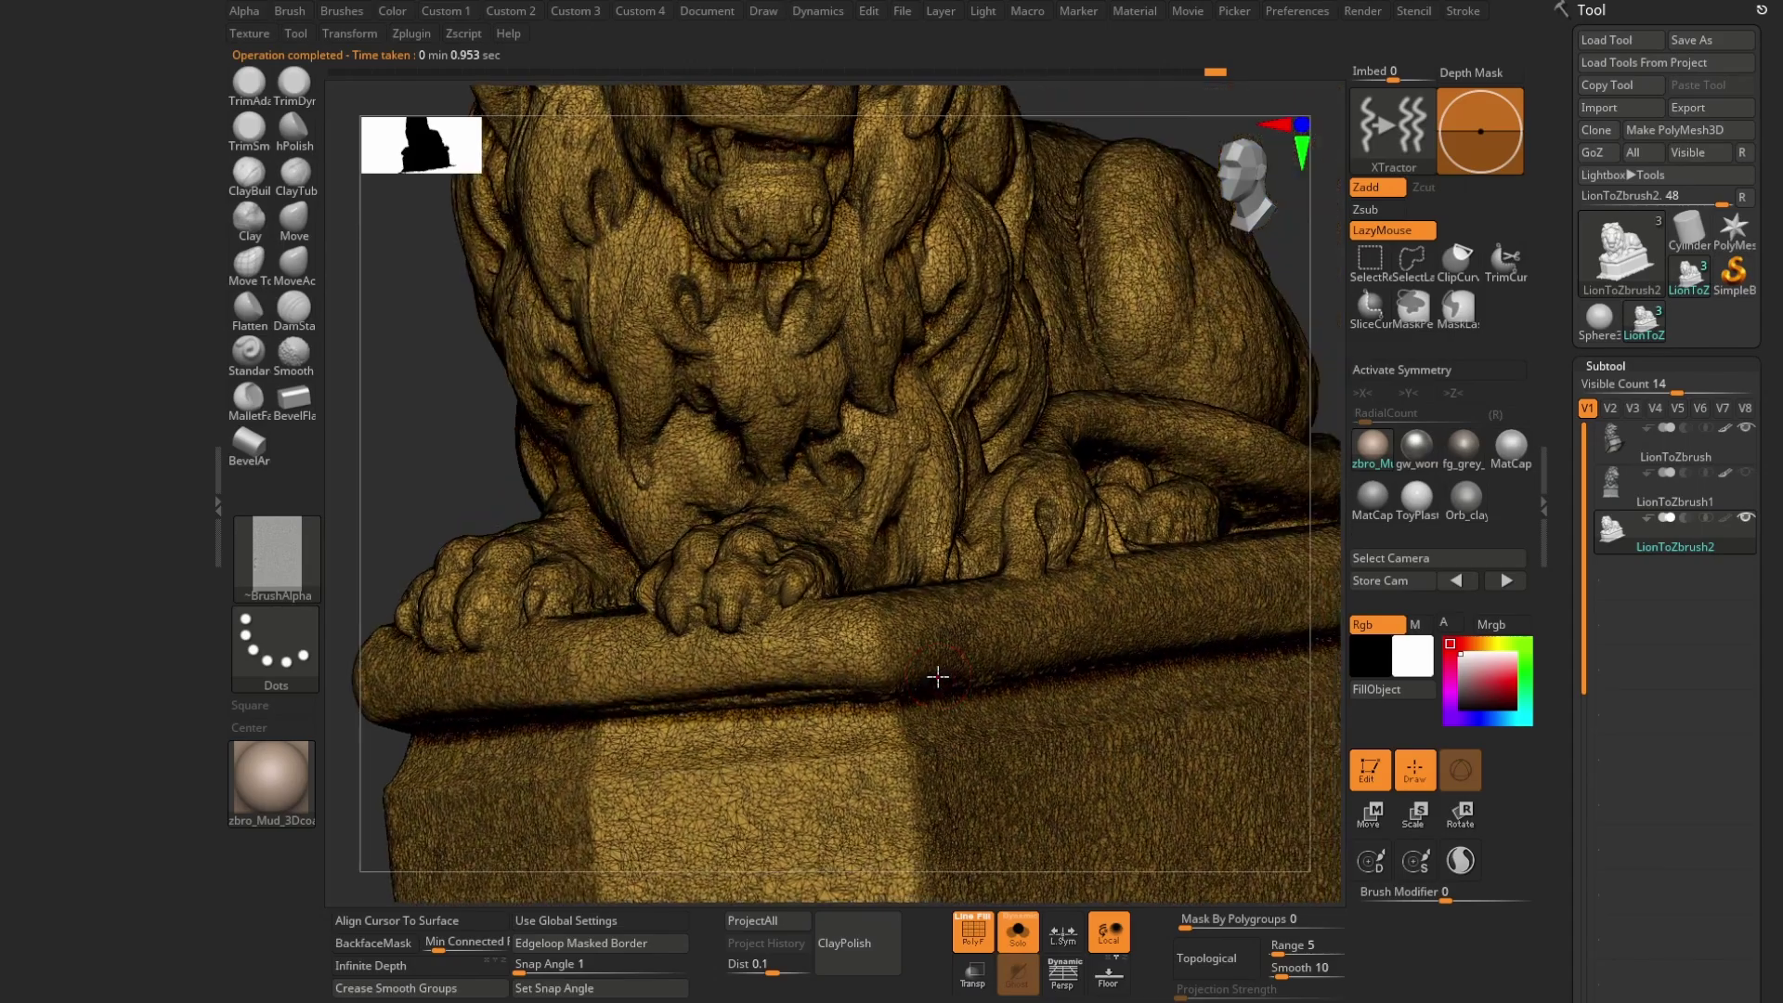
scroll(854, 512, down, 3)
right_drag(854, 512, 935, 565)
scroll(939, 577, up, 2)
scroll(975, 581, up, 3)
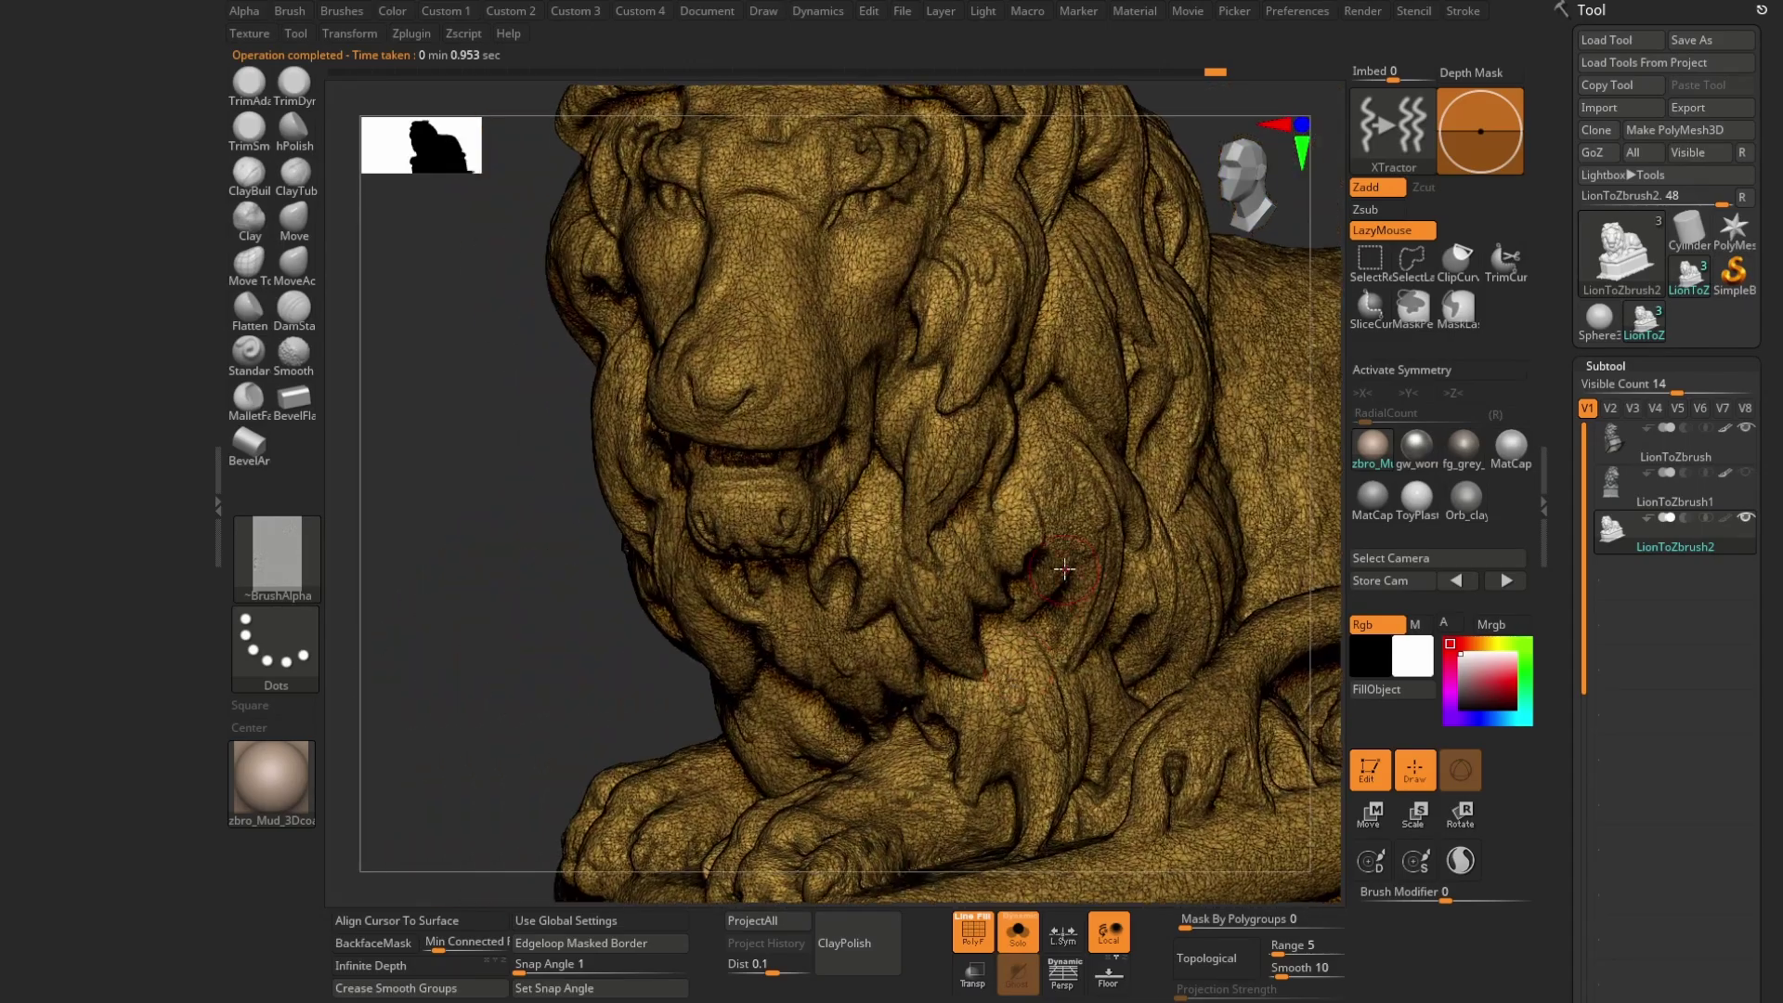
scroll(1009, 586, up, 2)
scroll(1013, 586, down, 3)
scroll(1012, 585, down, 3)
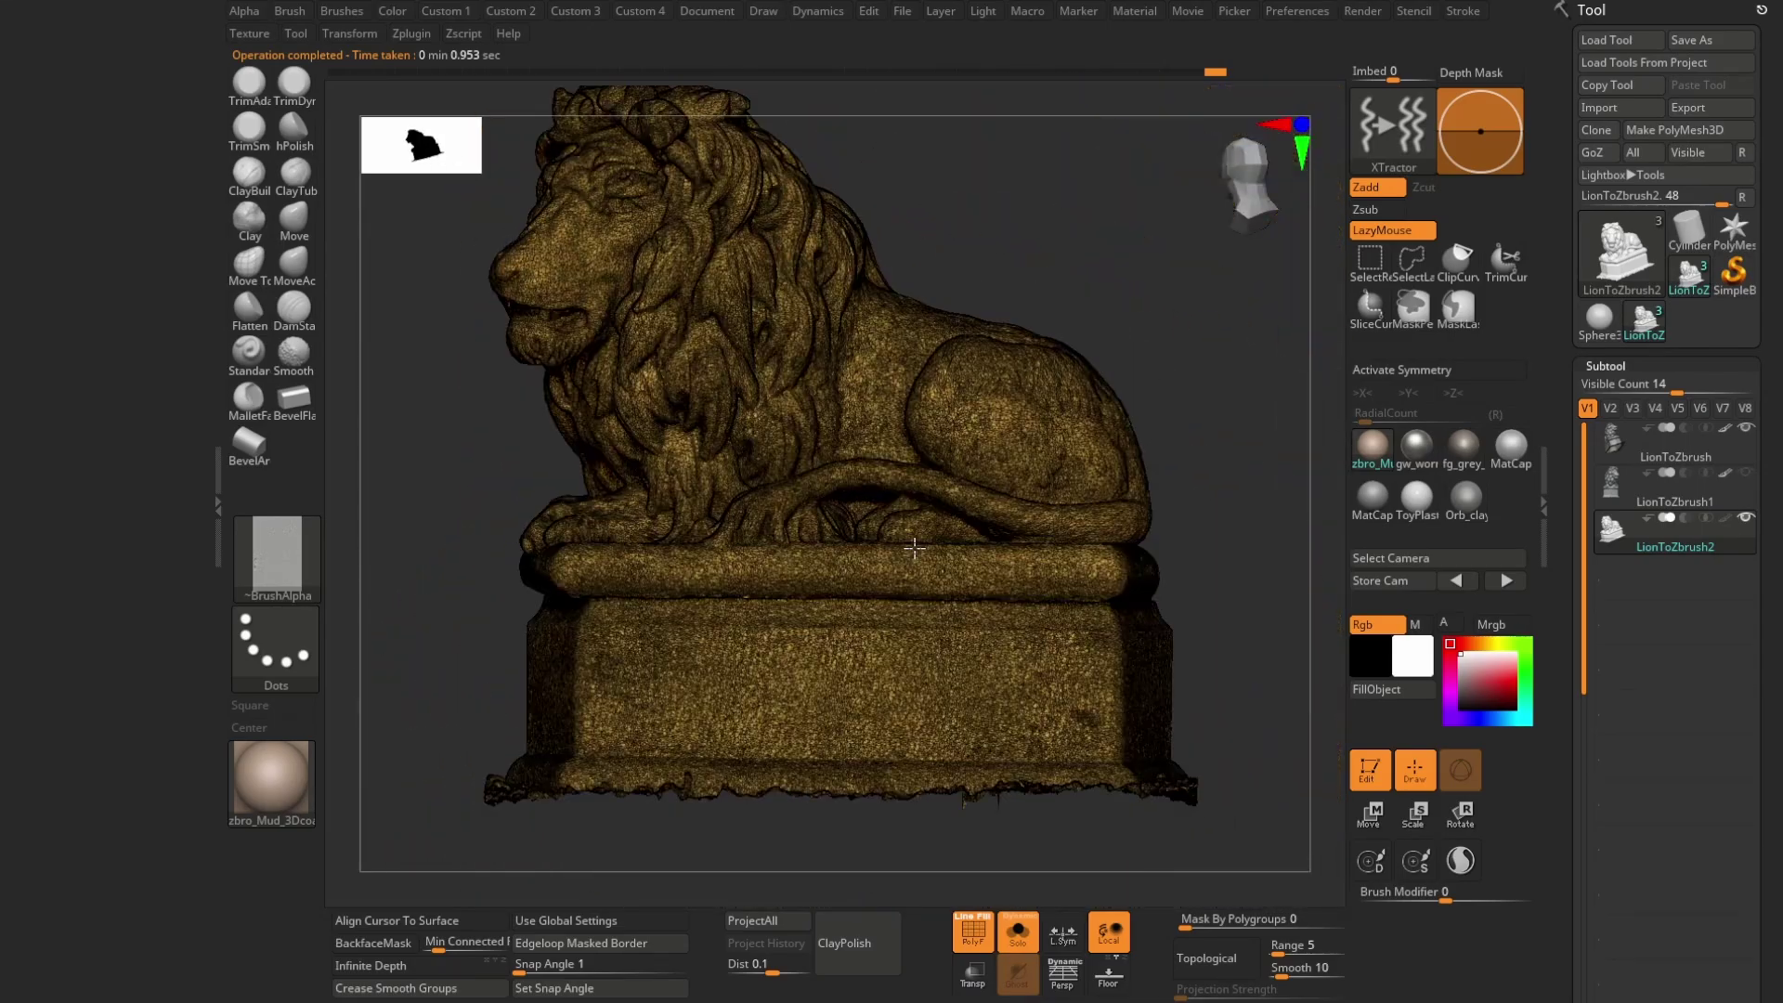
- Switch the lion to its alternate stage in Geometry > Stager and view it from above
drag(1773, 679, 1753, 353)
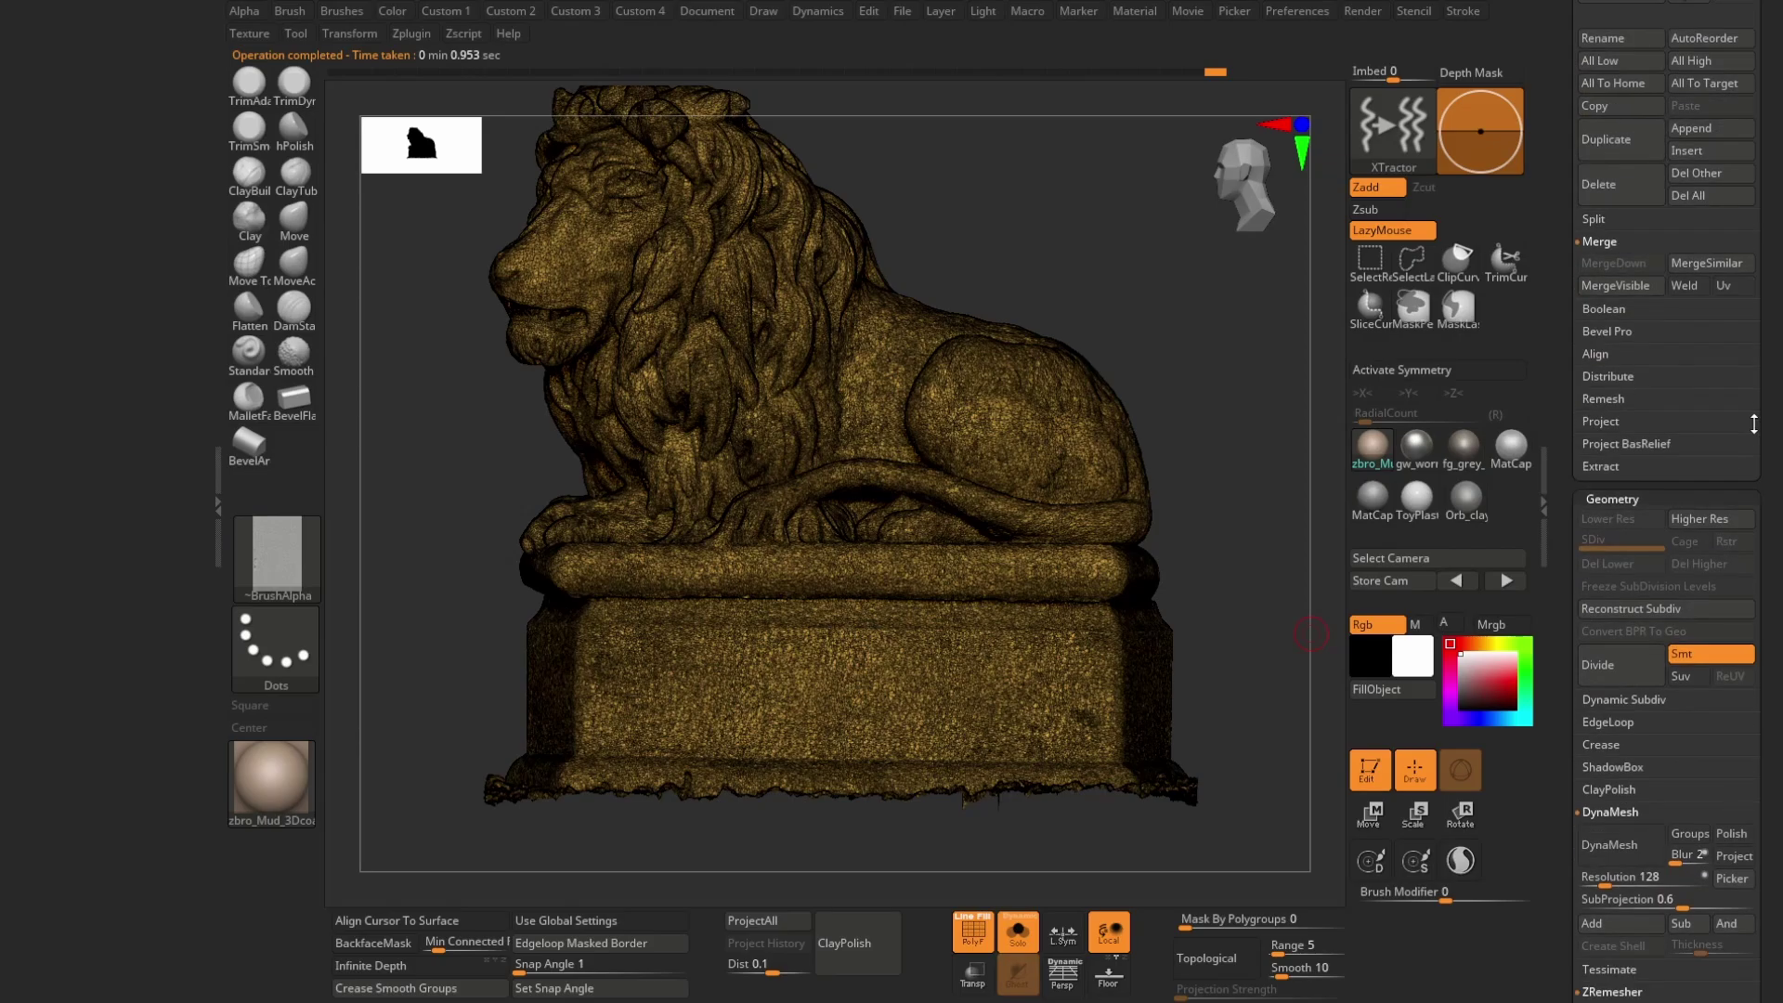
click(1637, 621)
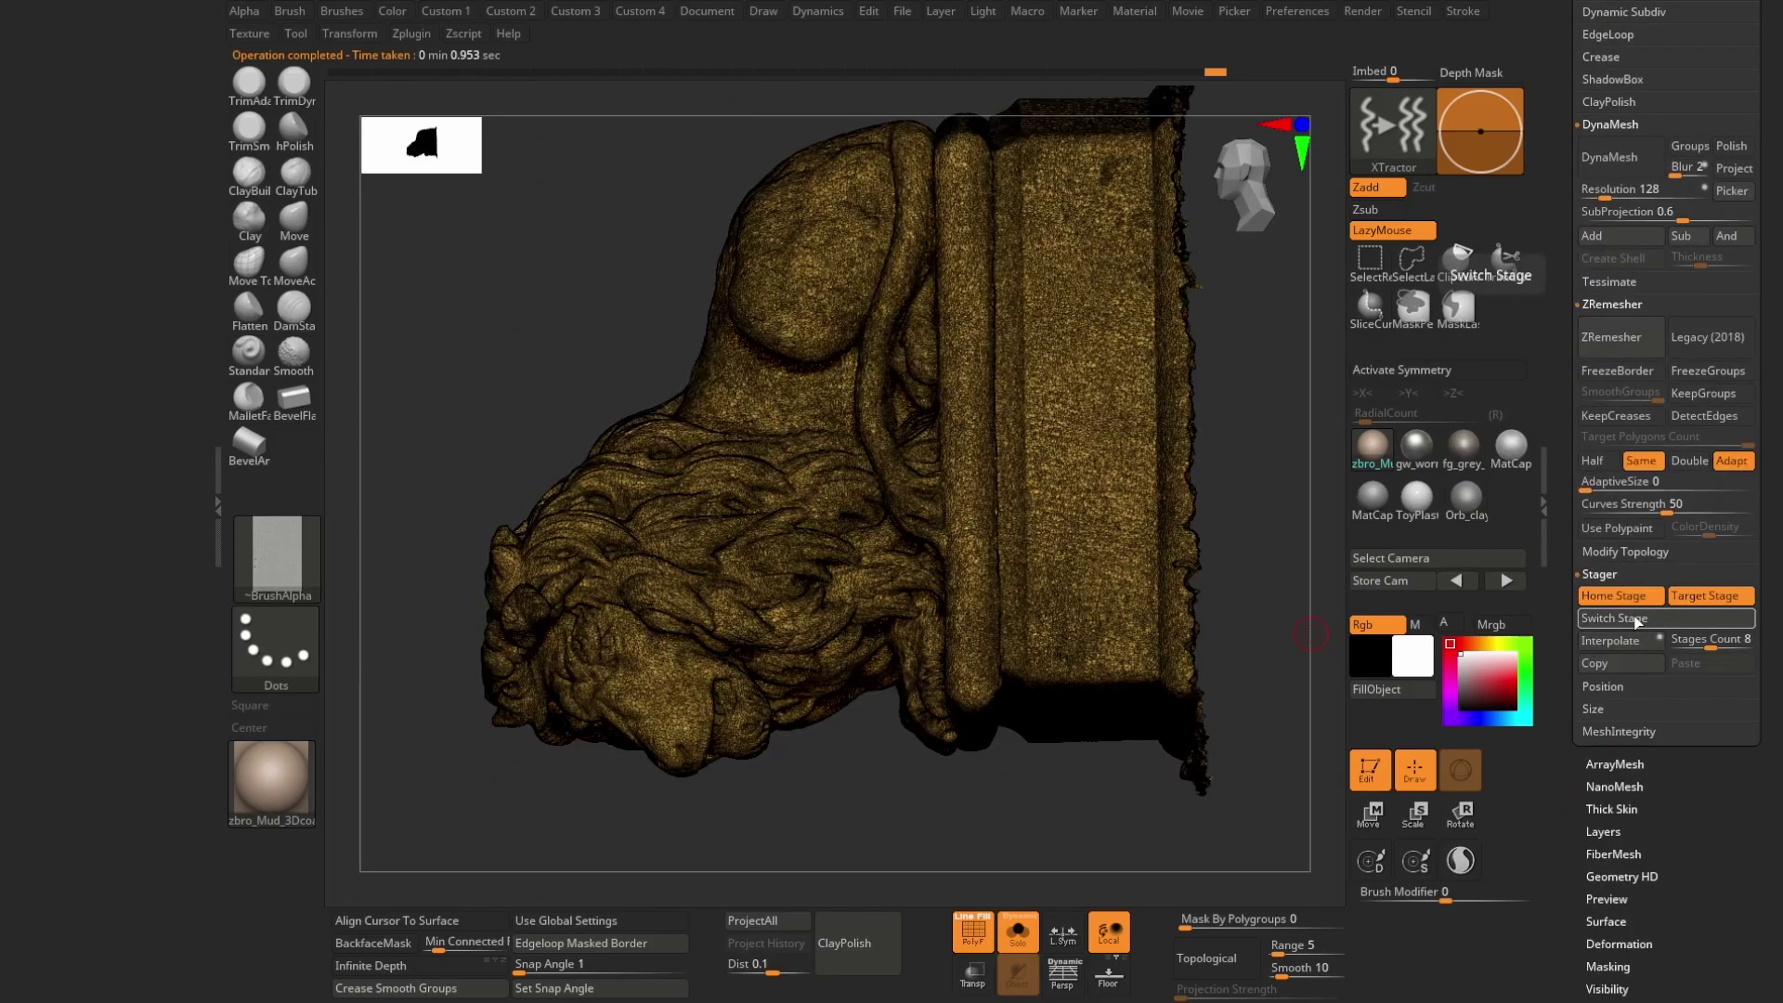
drag(1087, 390, 1067, 497)
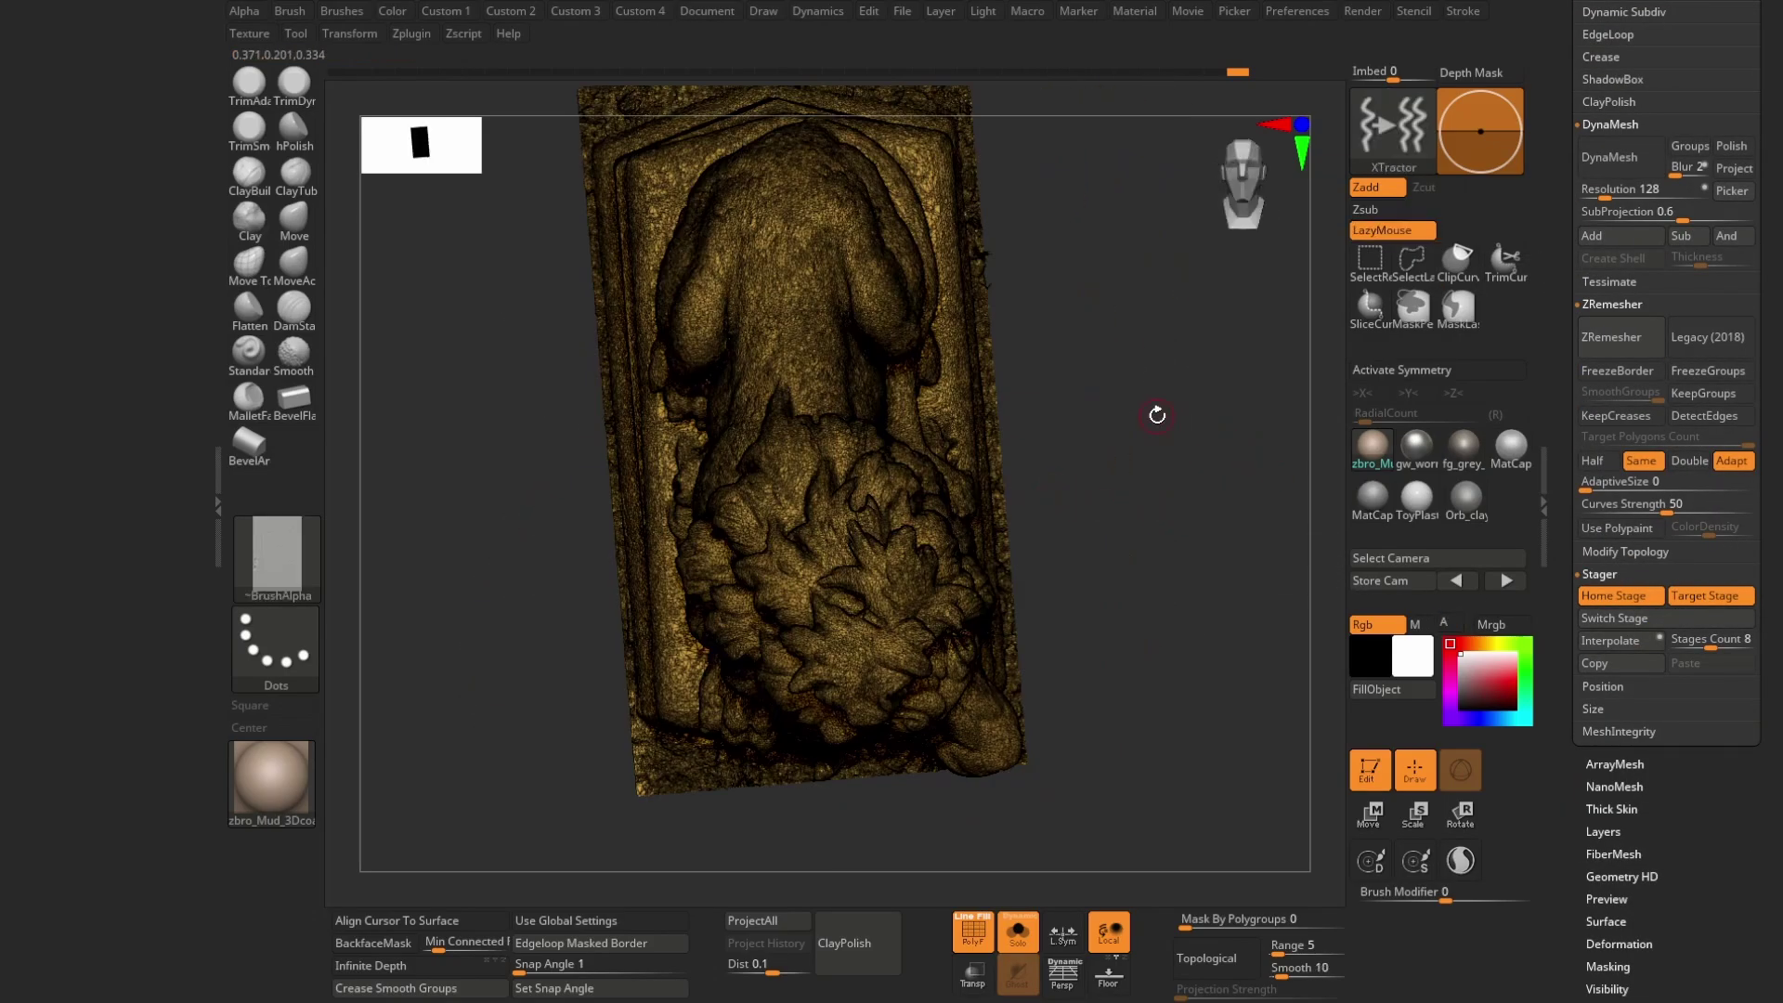
drag(1158, 415, 1291, 476)
drag(1776, 149, 1780, 493)
- Export the decimated lion as an OBJ into the Youtube folder under a new file name
click(1711, 108)
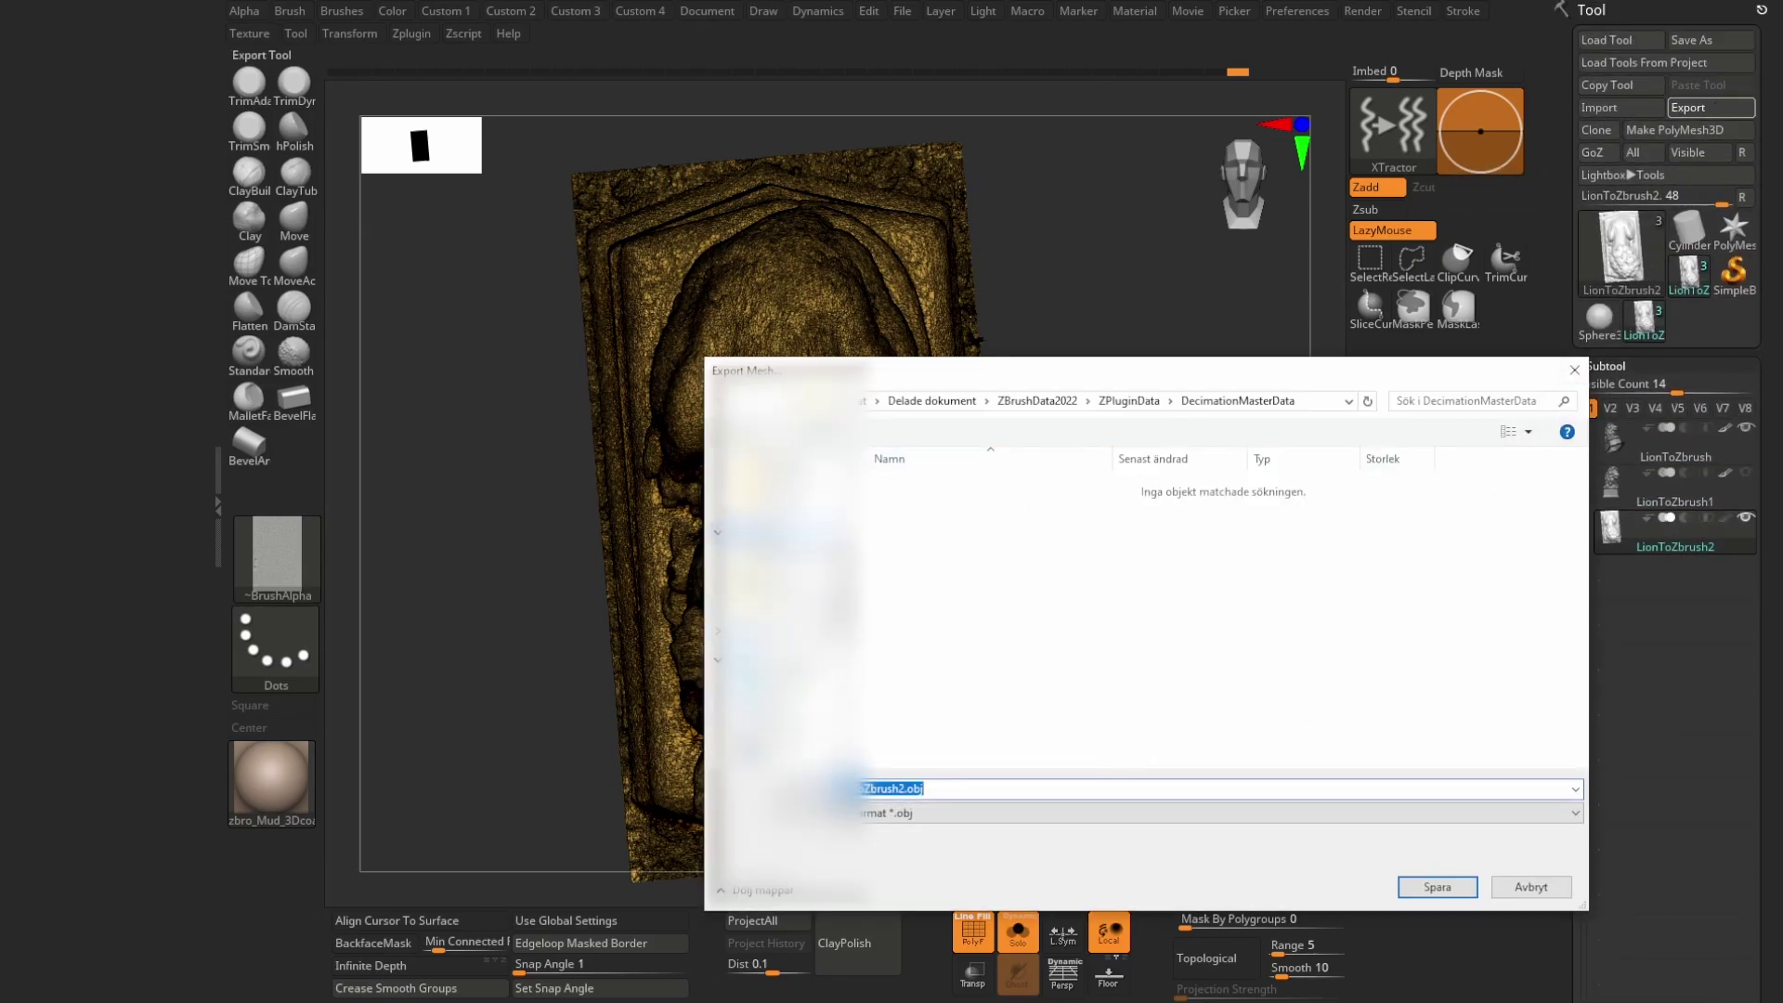
click(780, 525)
double_click(869, 788)
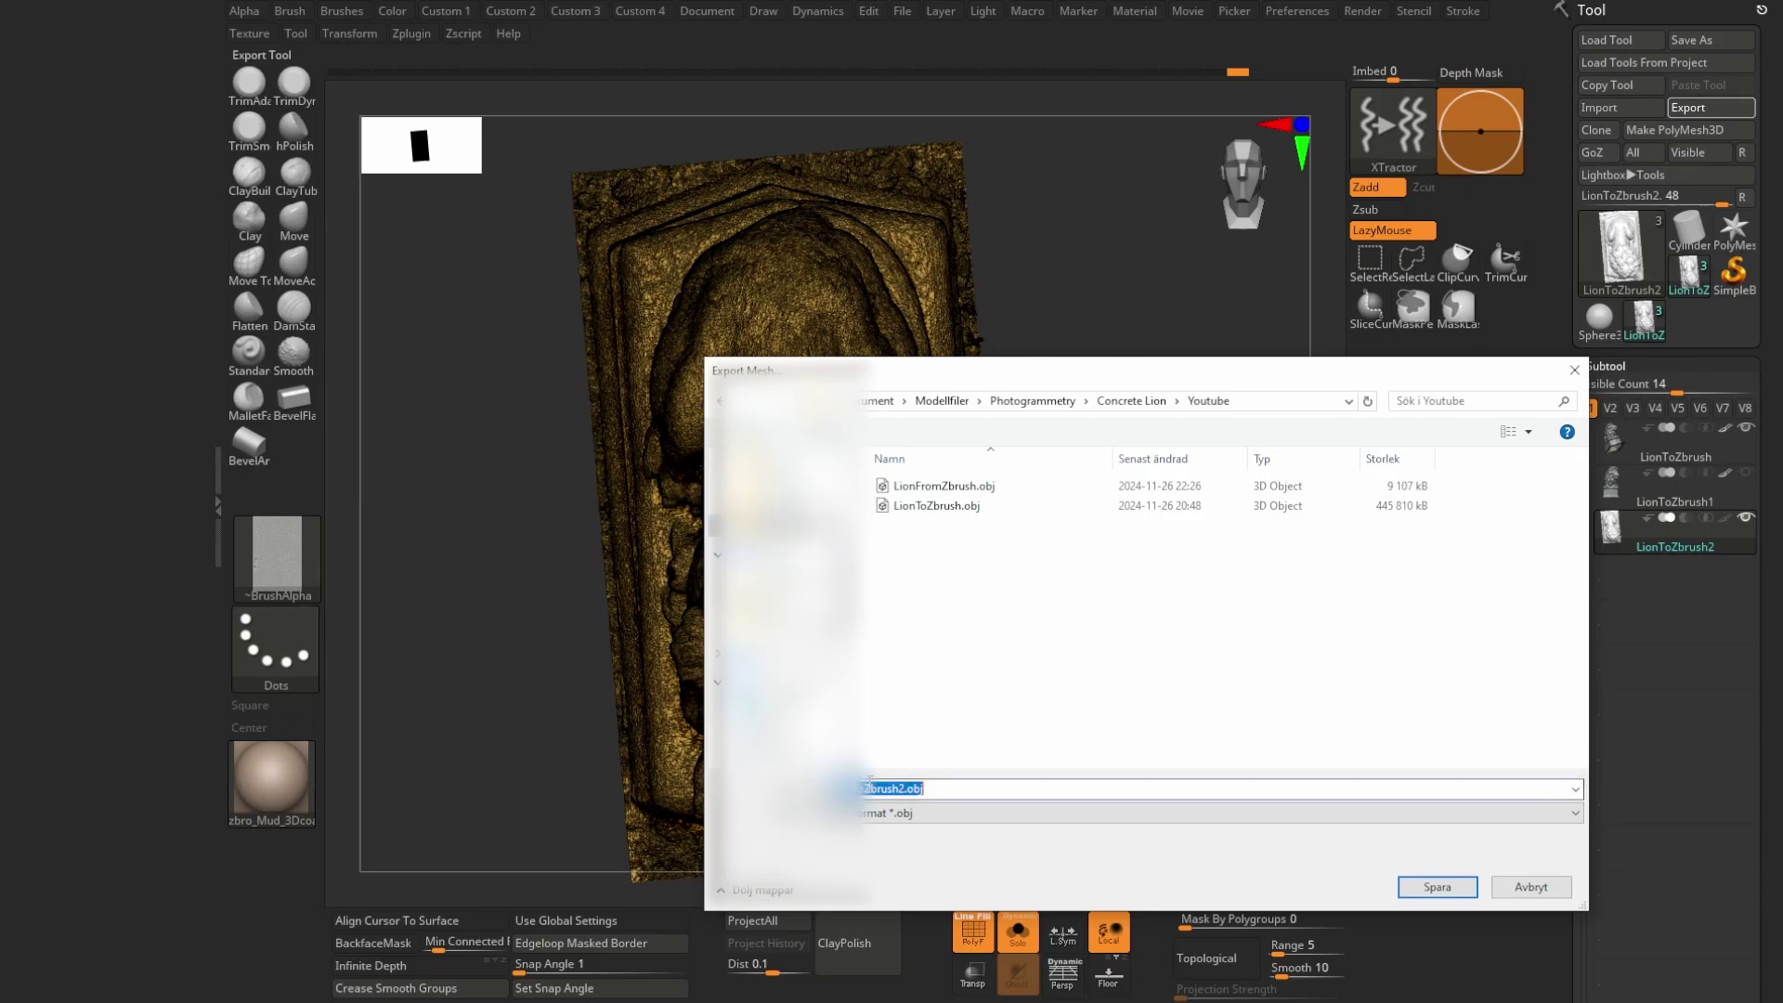
key(BackSpace)
text(sted)
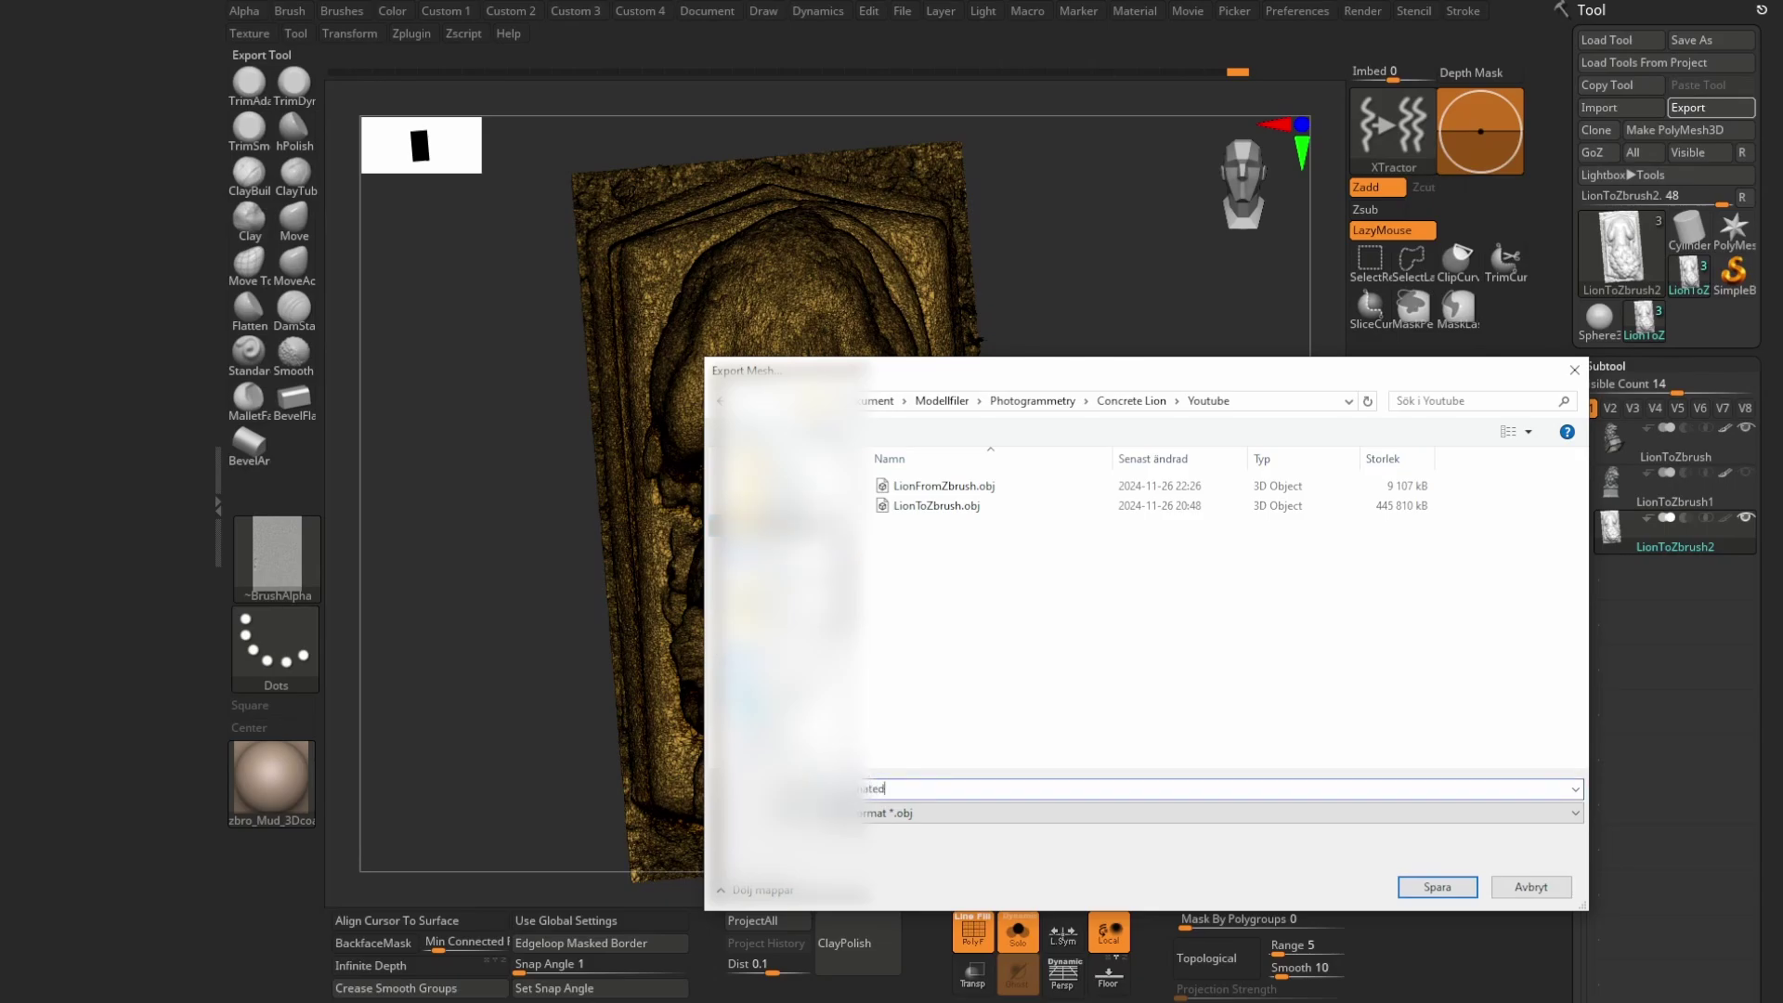
key(Return)
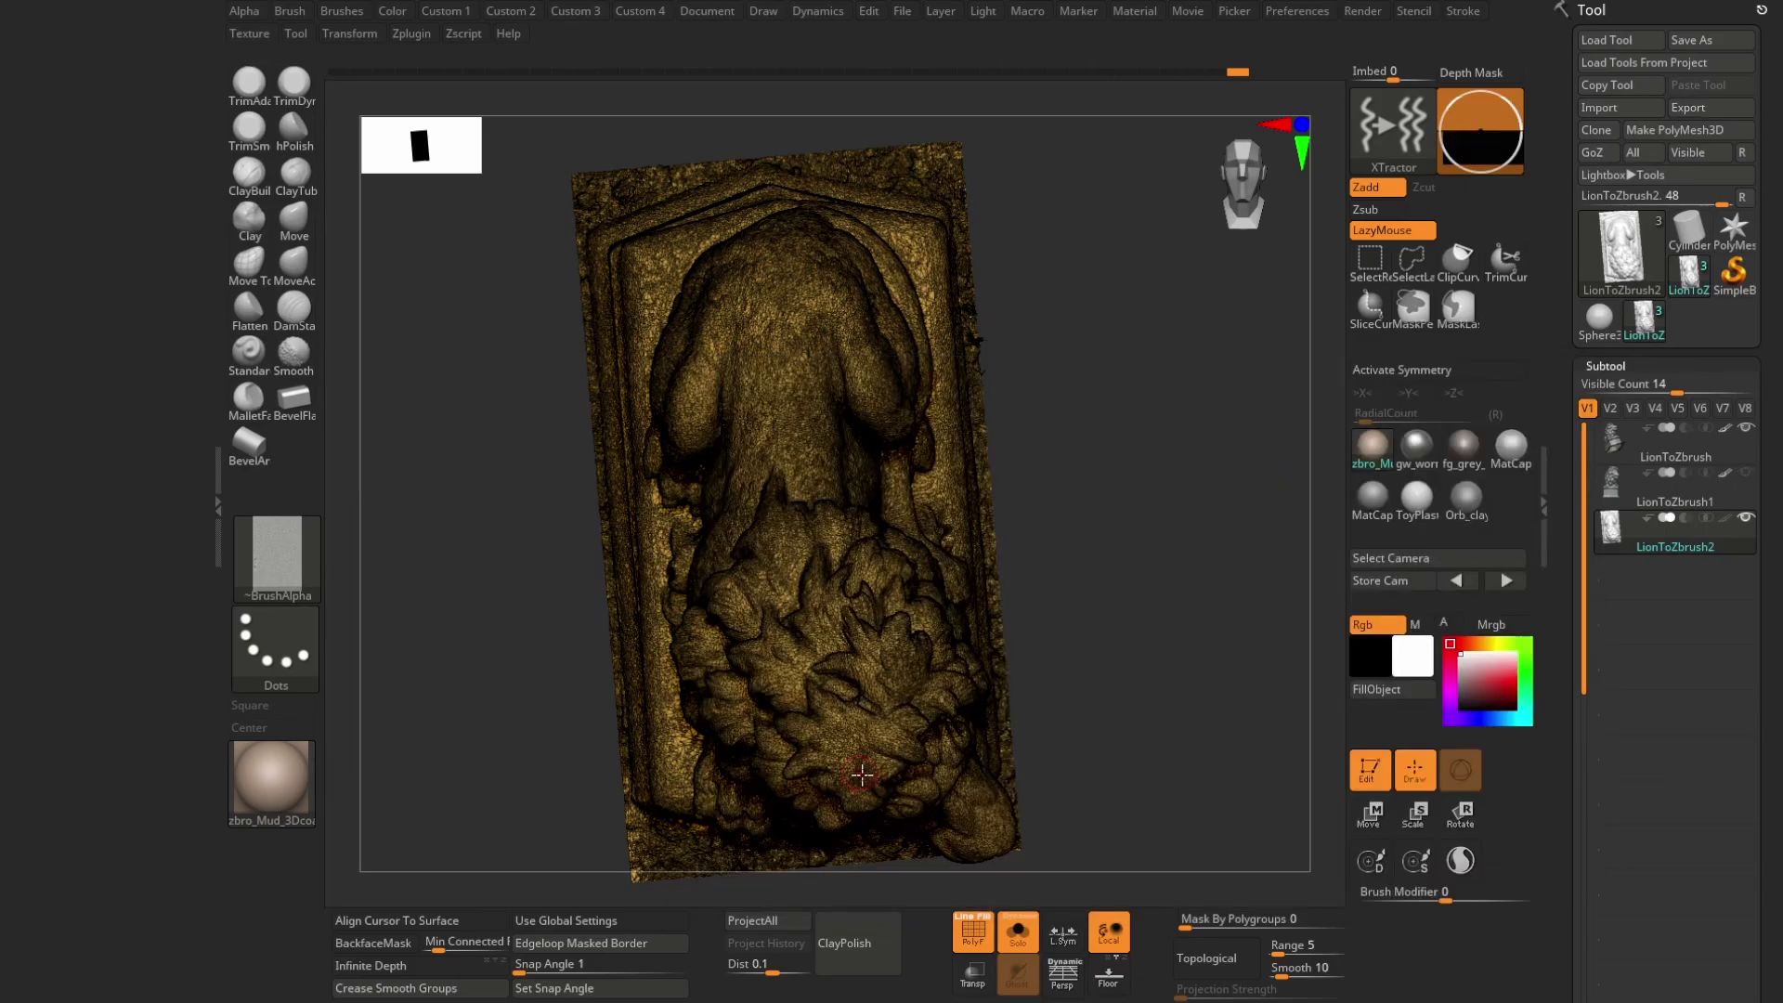
drag(1039, 563, 1034, 390)
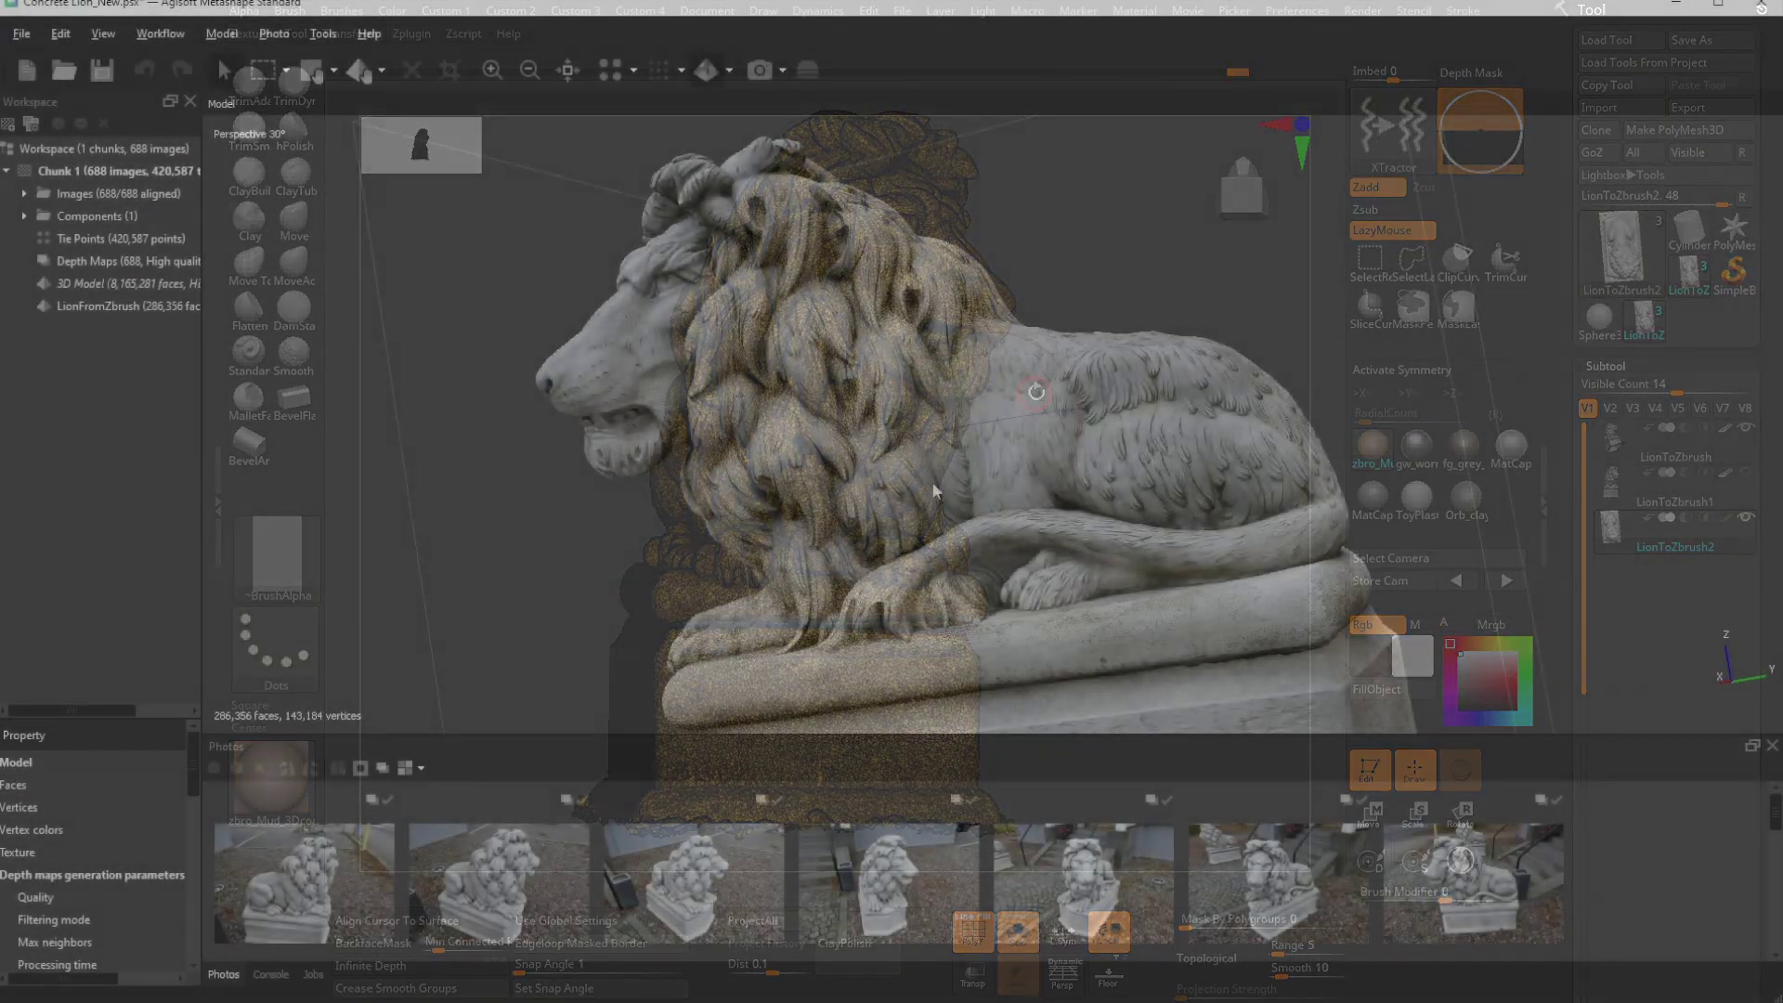
- Import Decimated.obj into the chunk as a new 846,868-face model
click(20, 34)
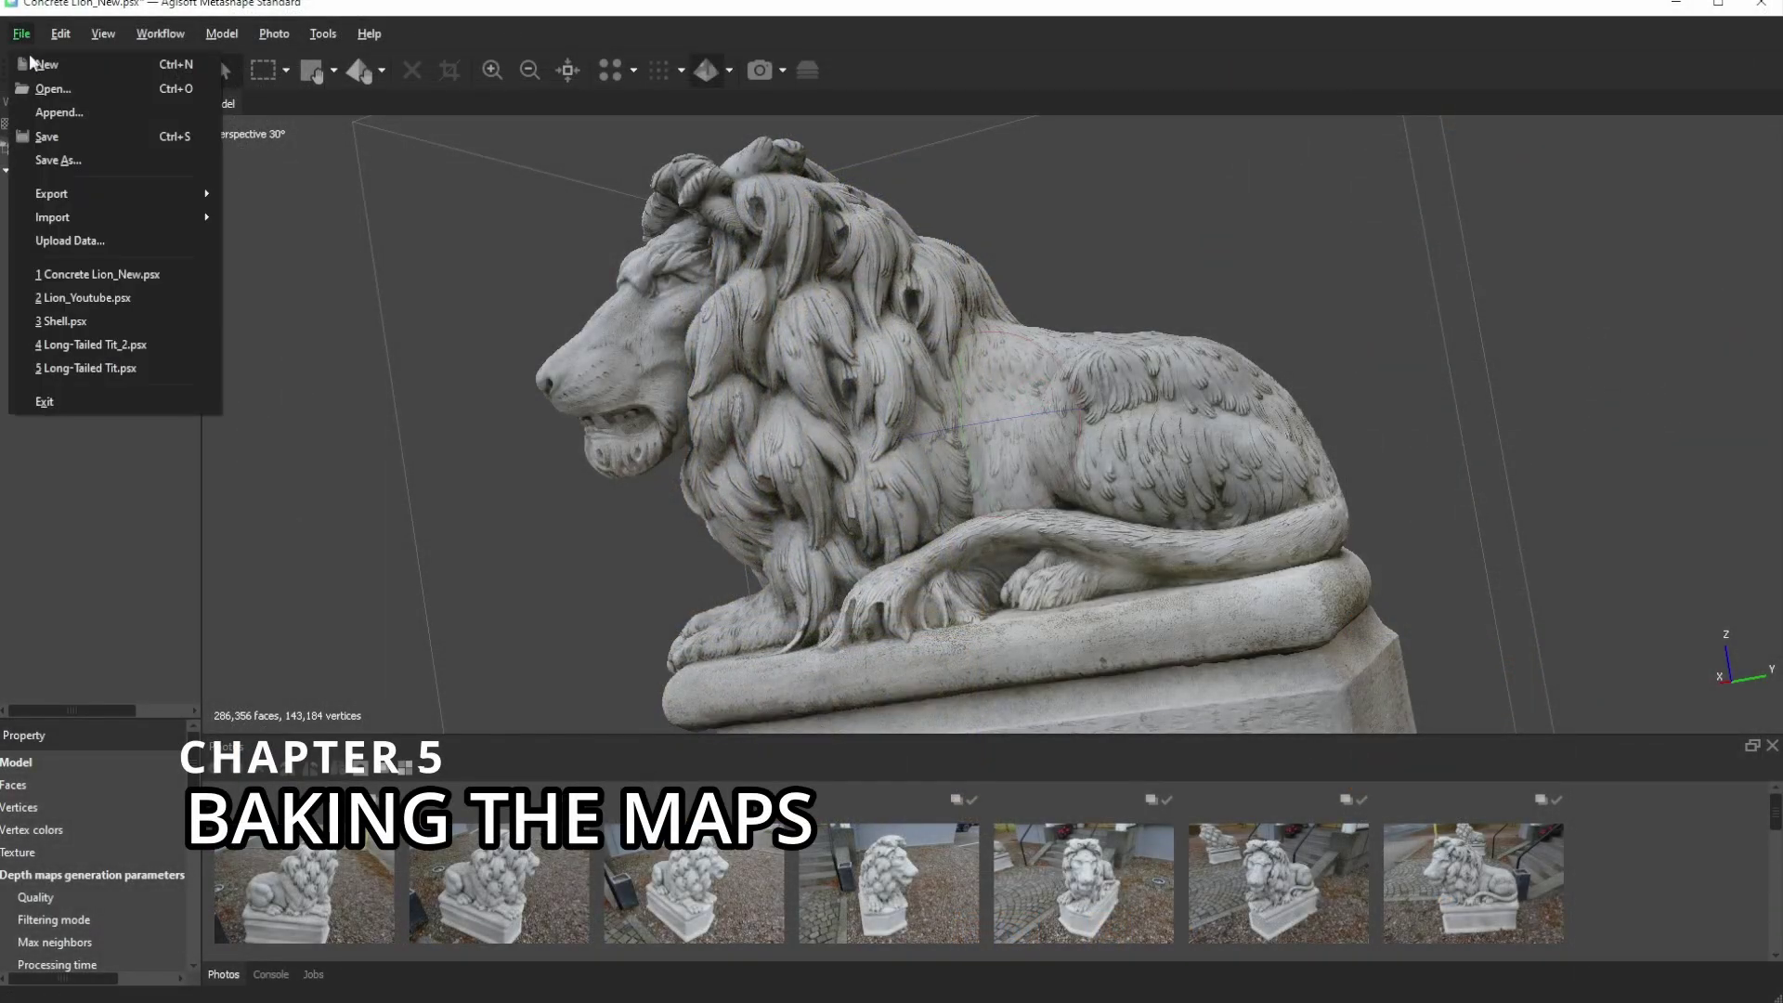
mouse_move(53, 218)
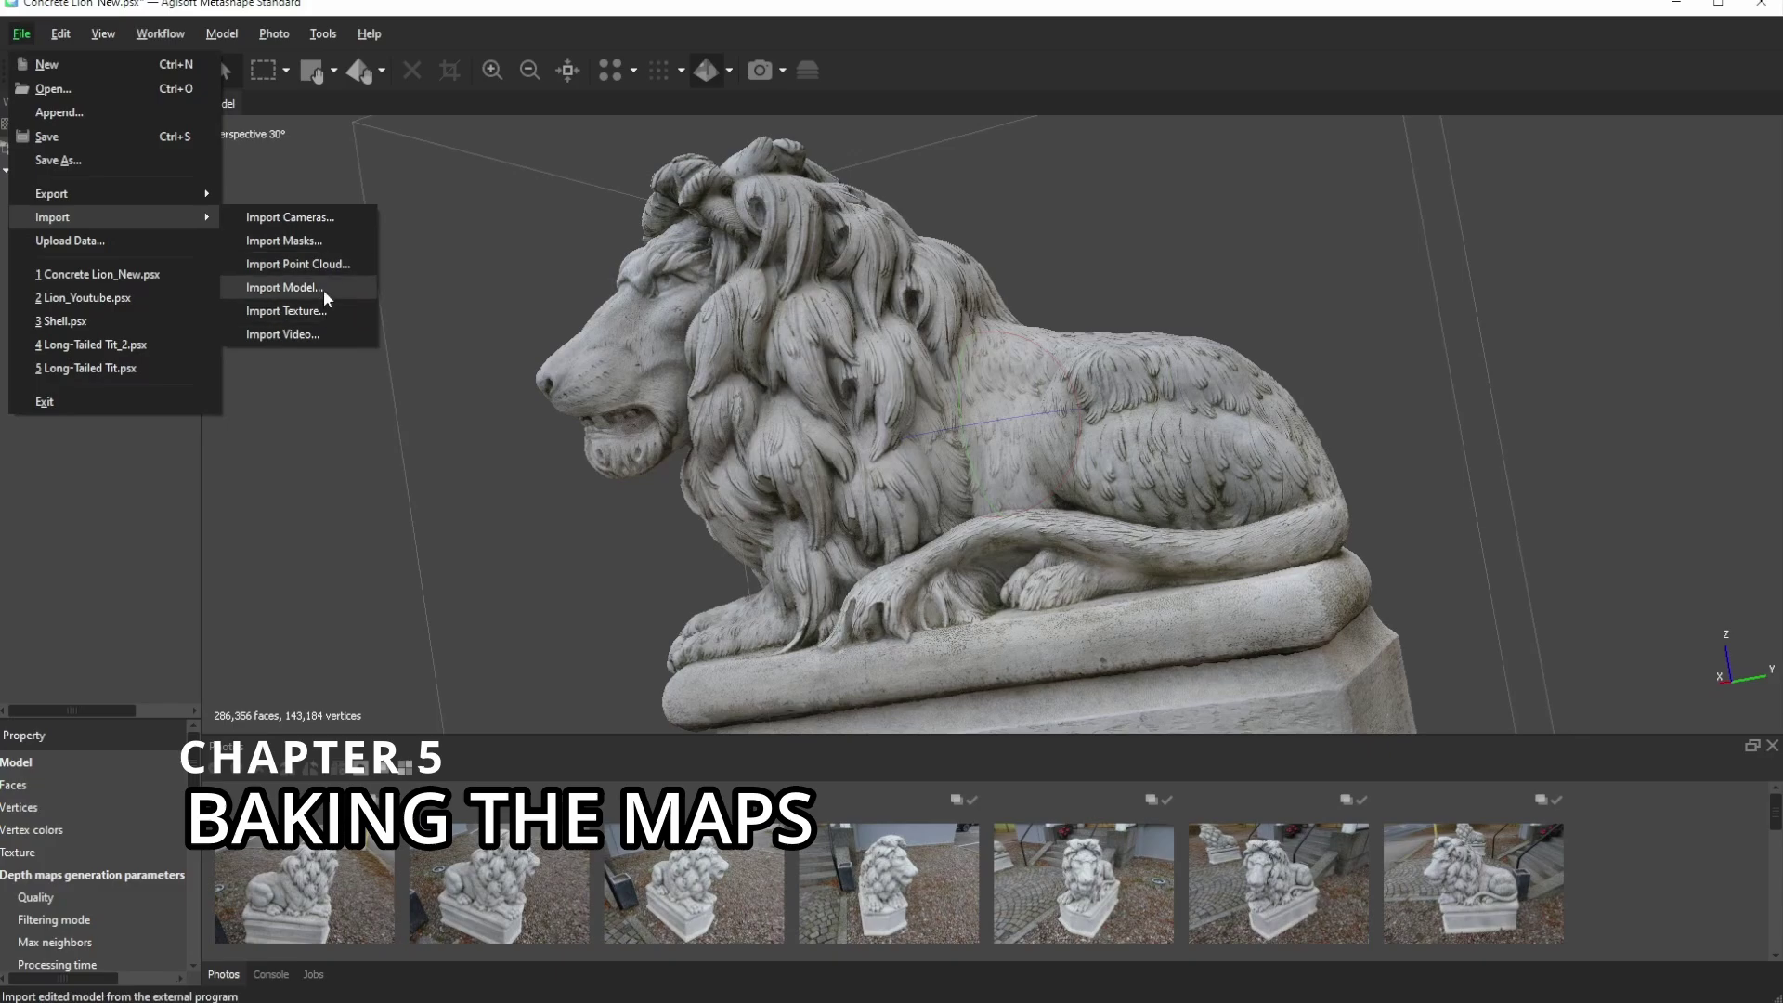
click(323, 288)
double_click(232, 133)
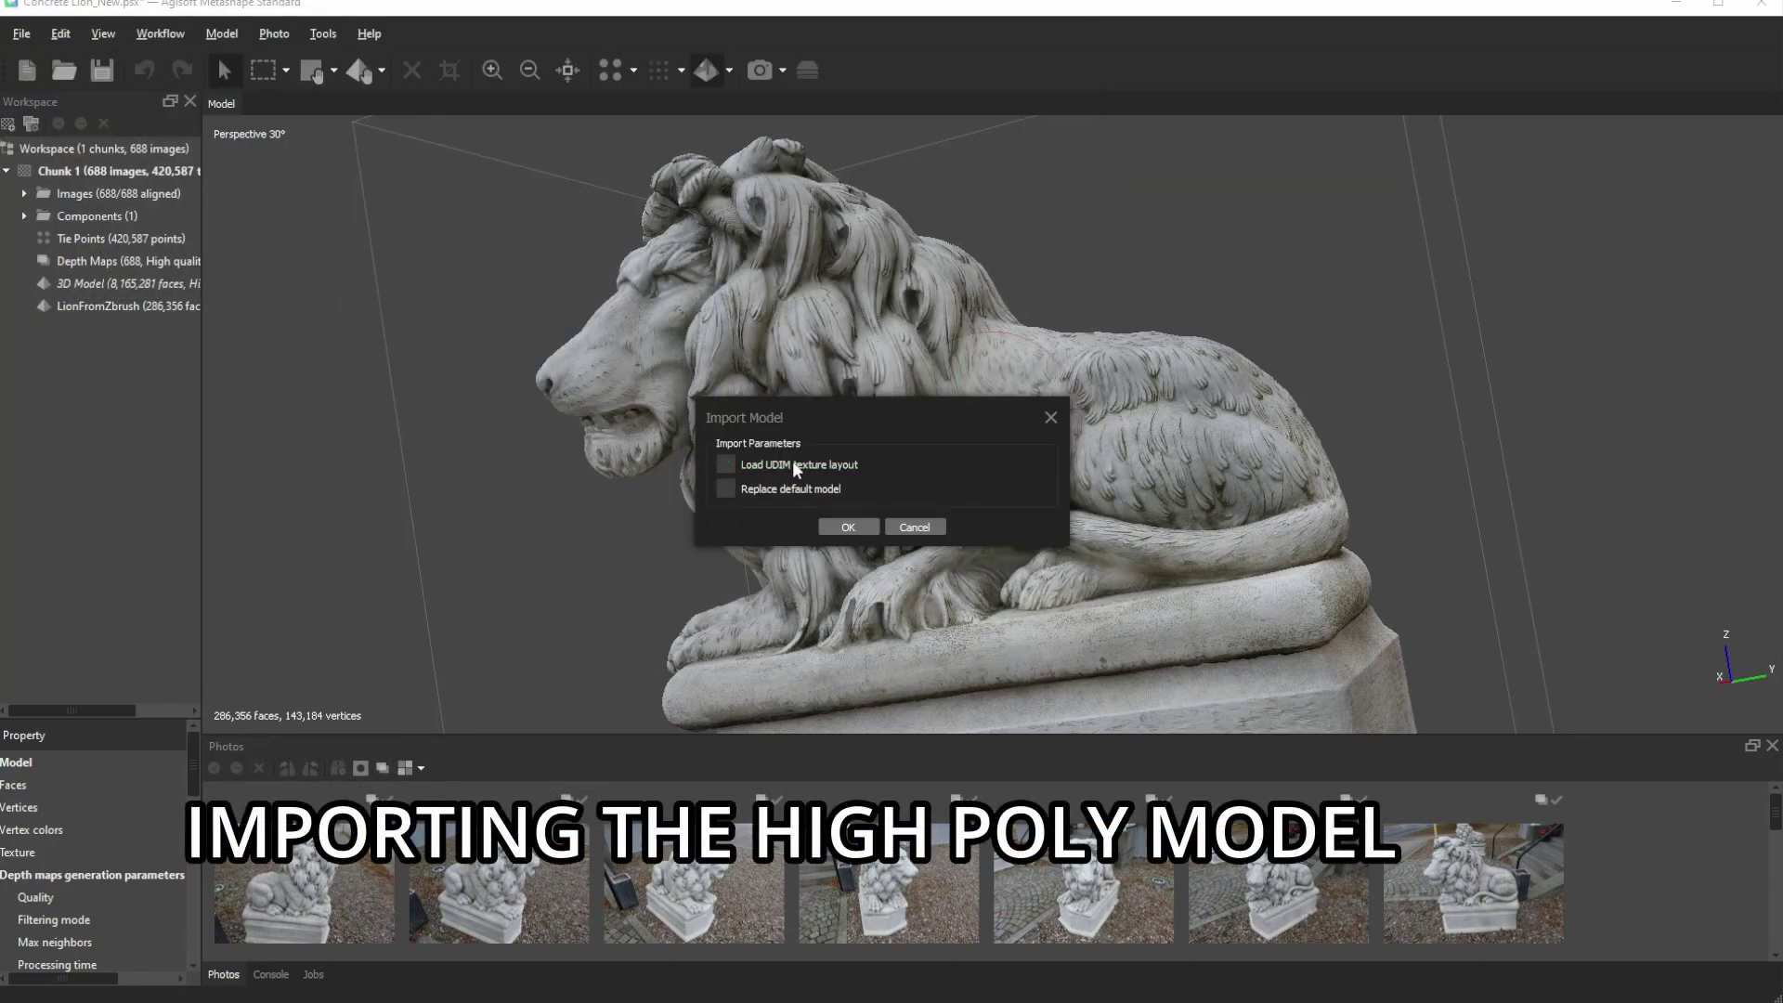
click(848, 527)
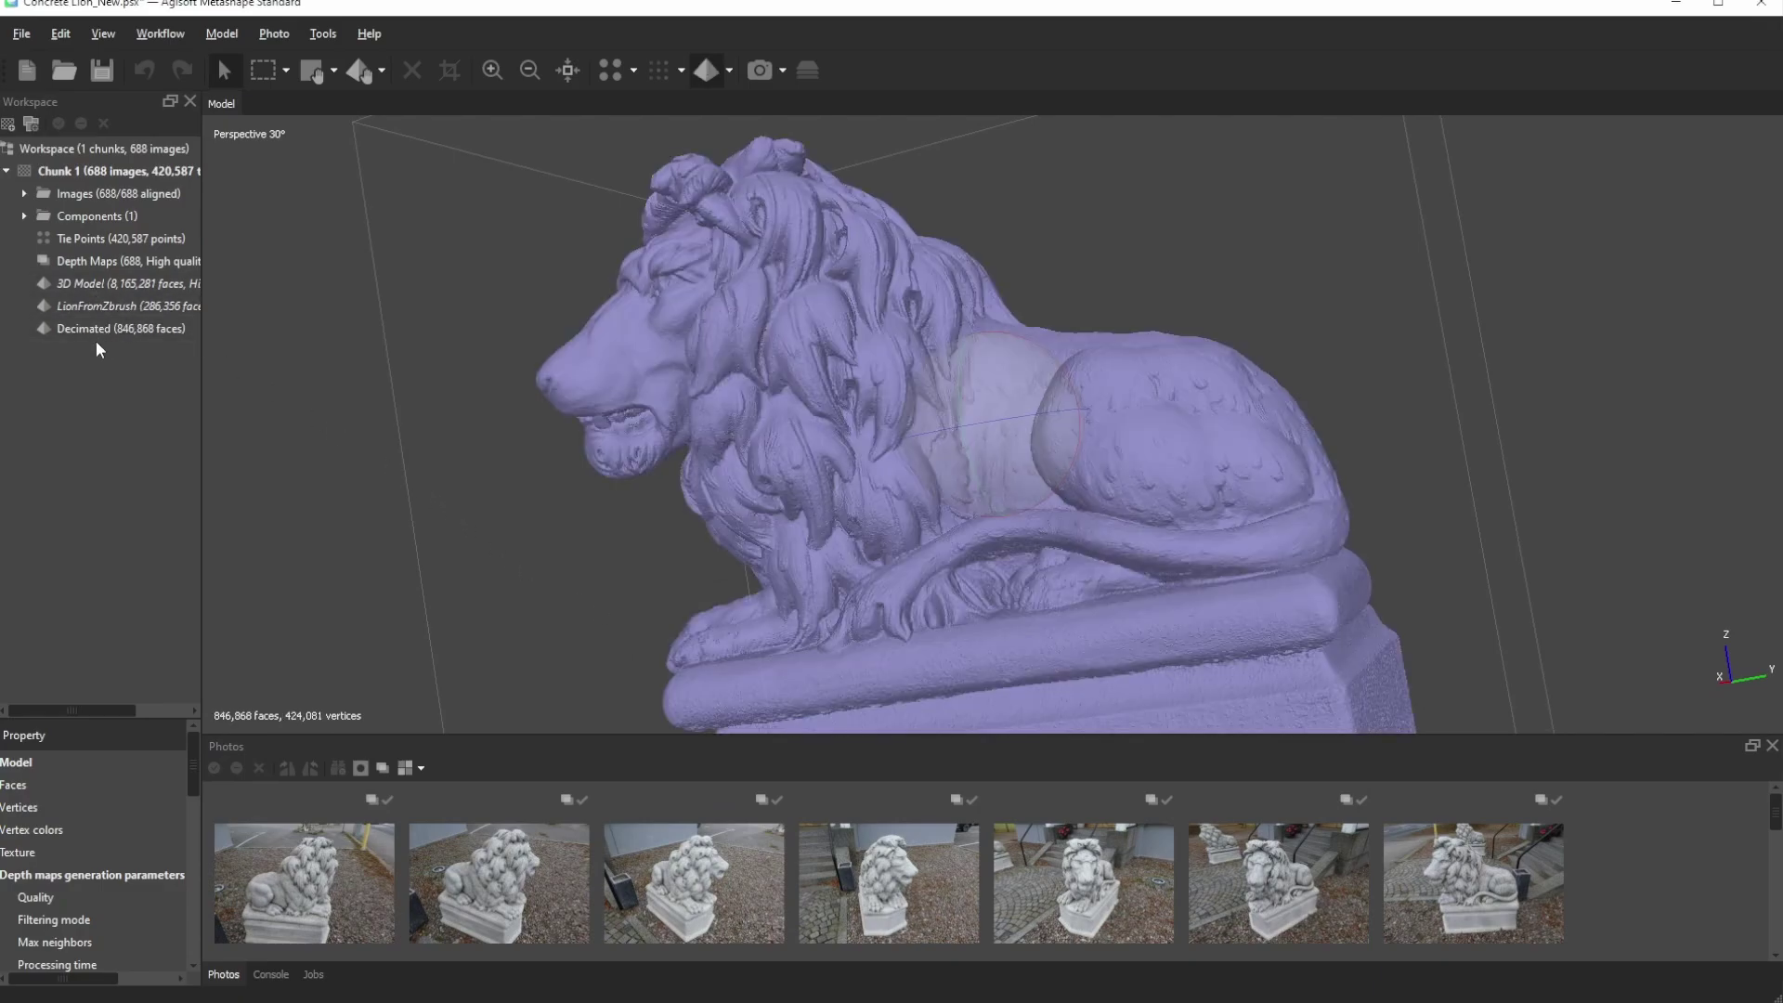
- Make LionFromZbrush active and set up a Normal map bake from the Decimated model, keeping UVs
double_click(98, 307)
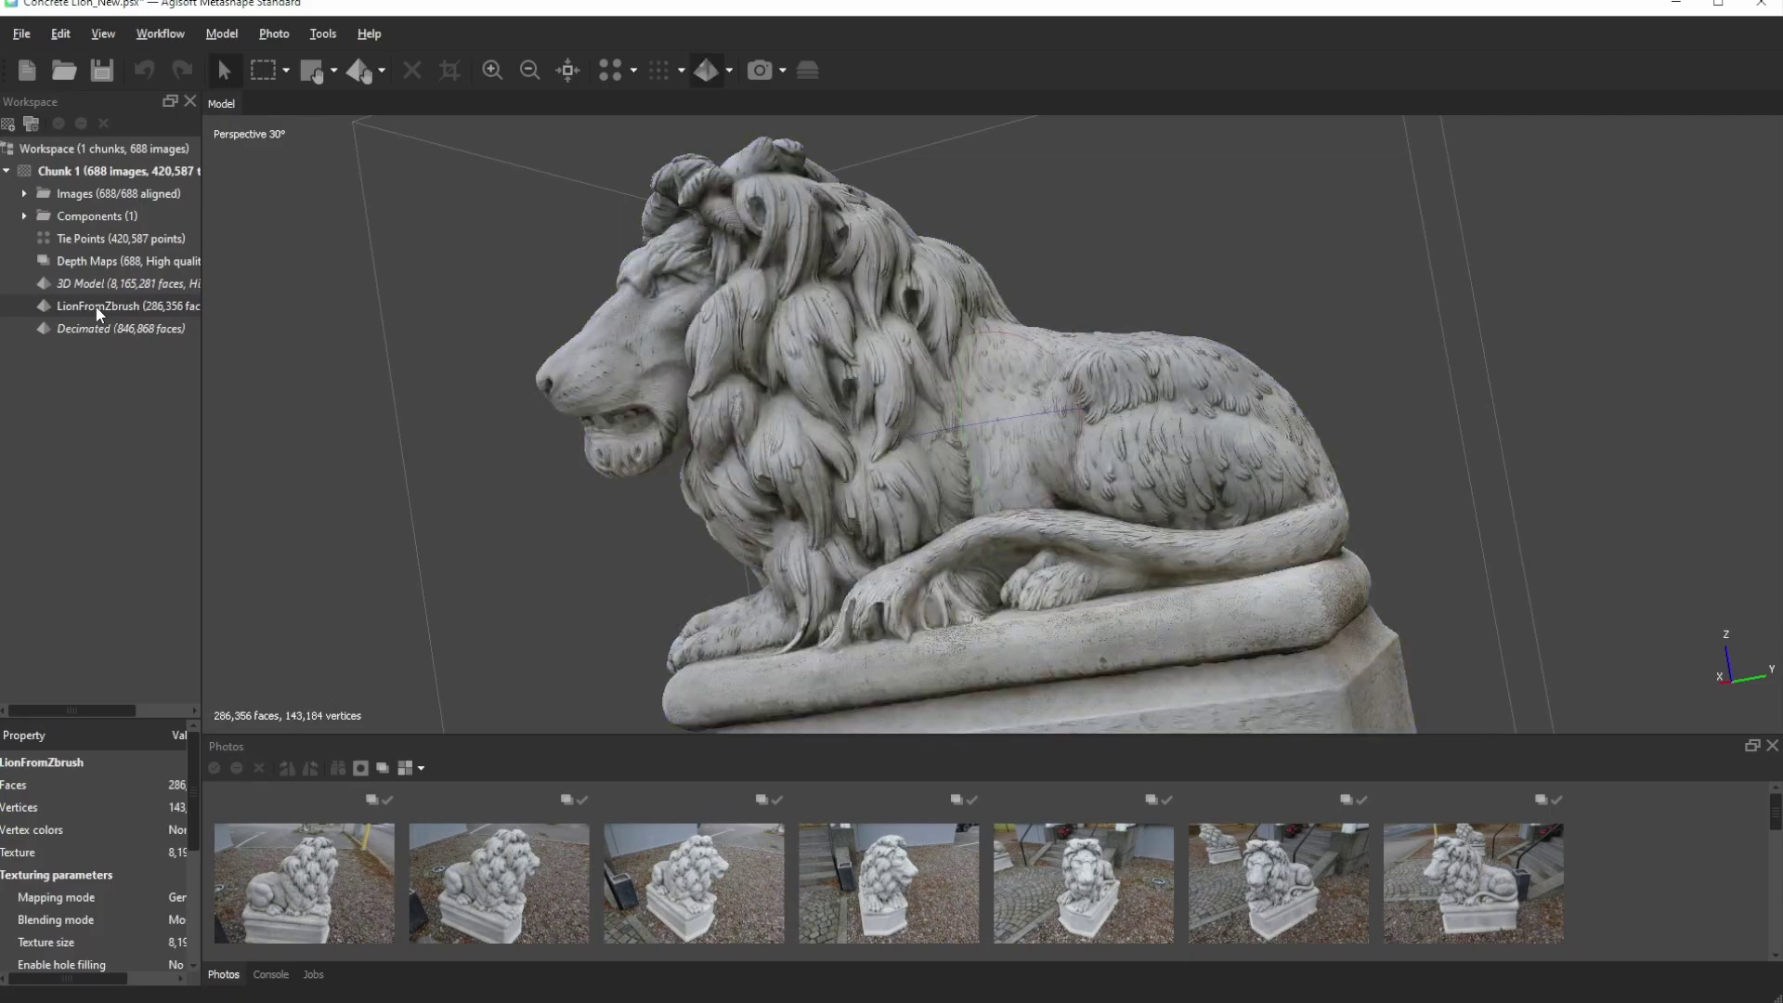
click(158, 34)
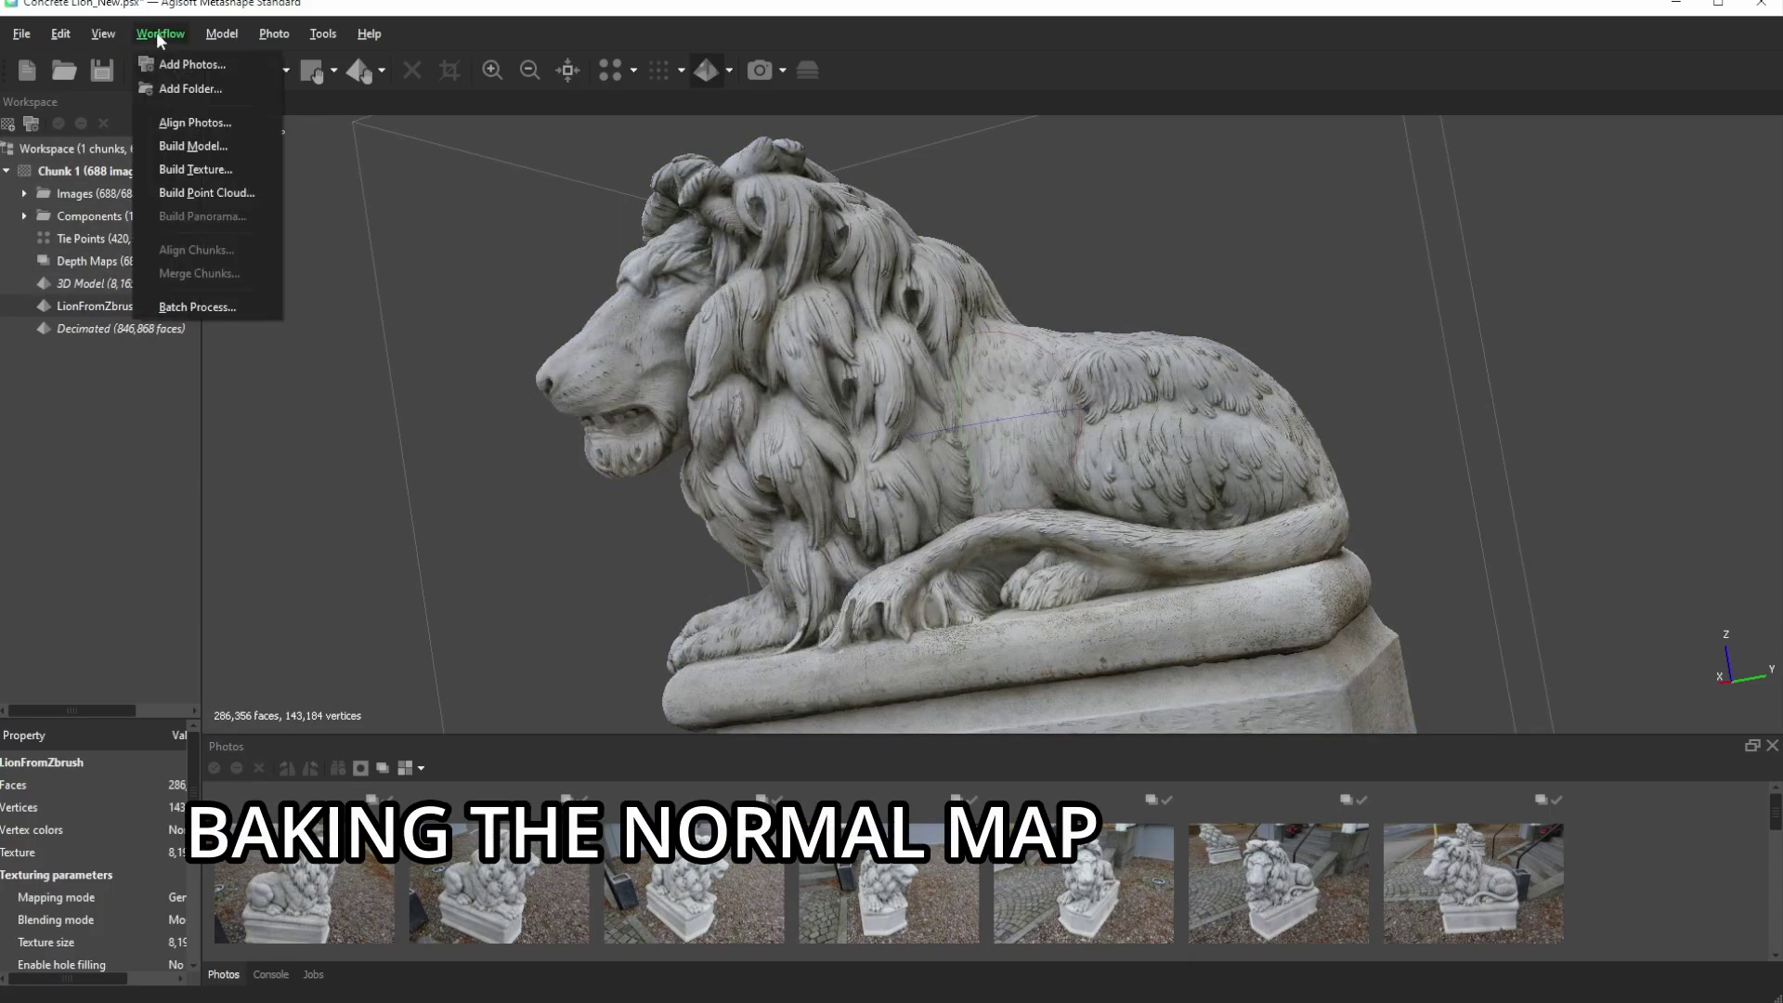
click(210, 170)
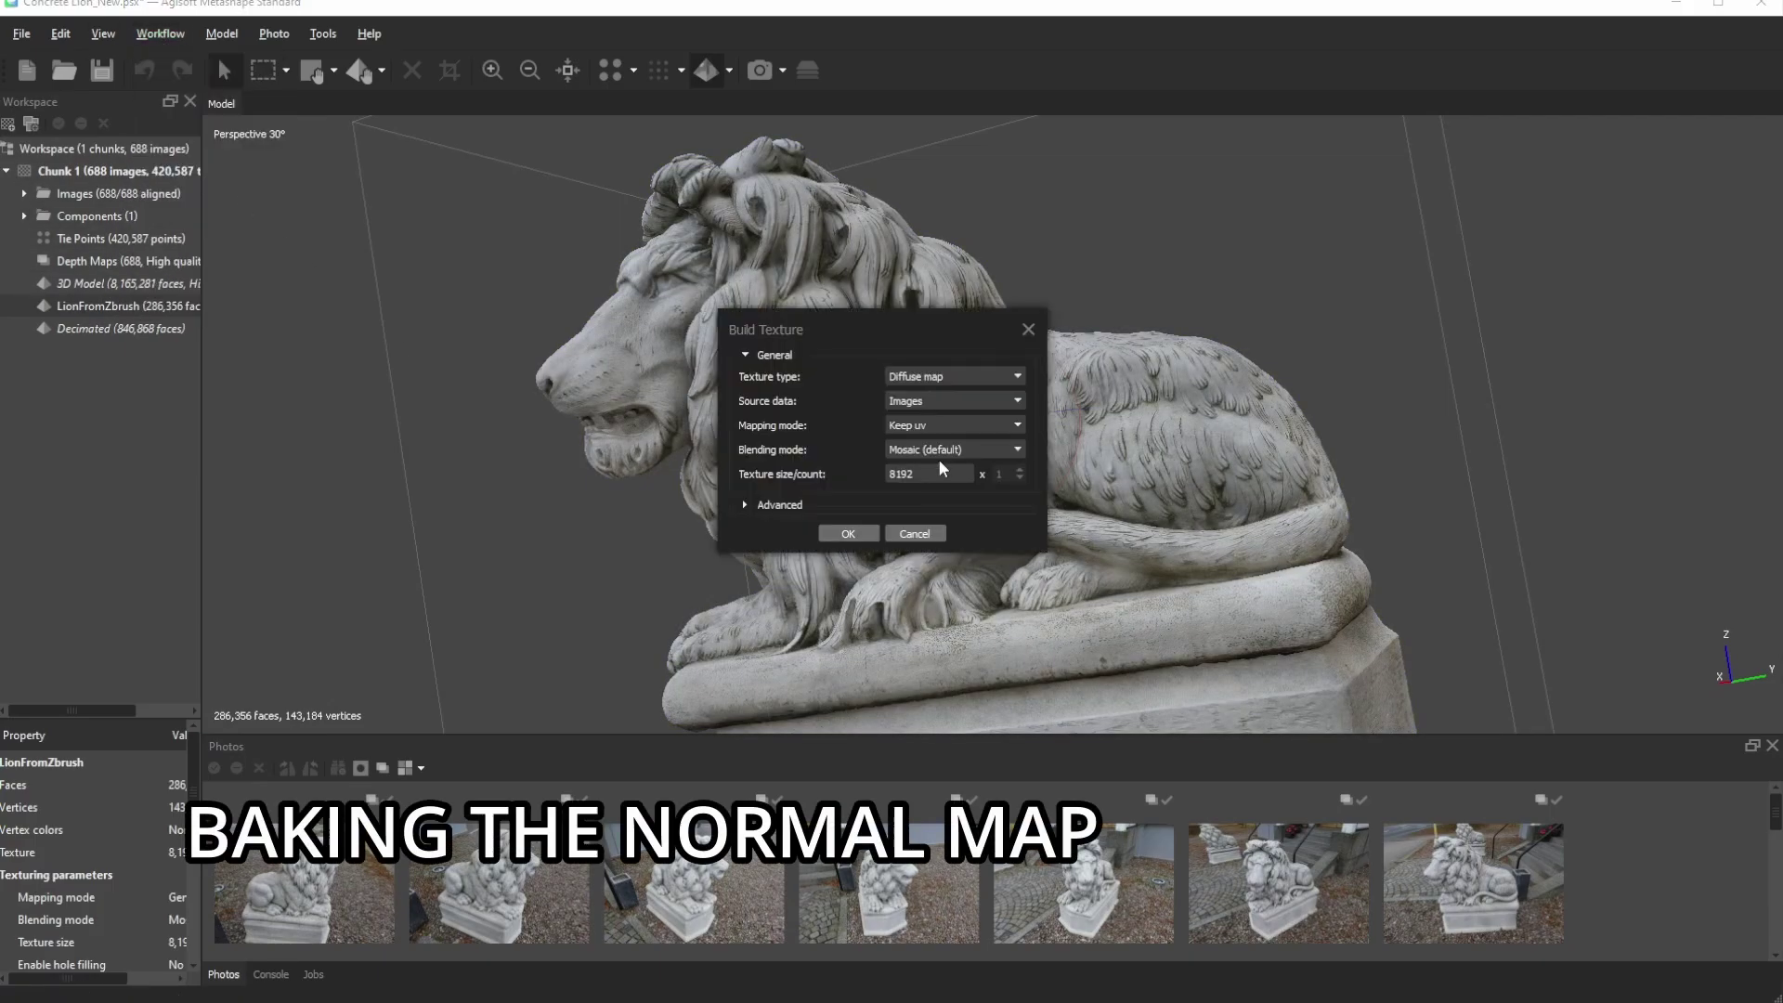
click(983, 380)
click(955, 404)
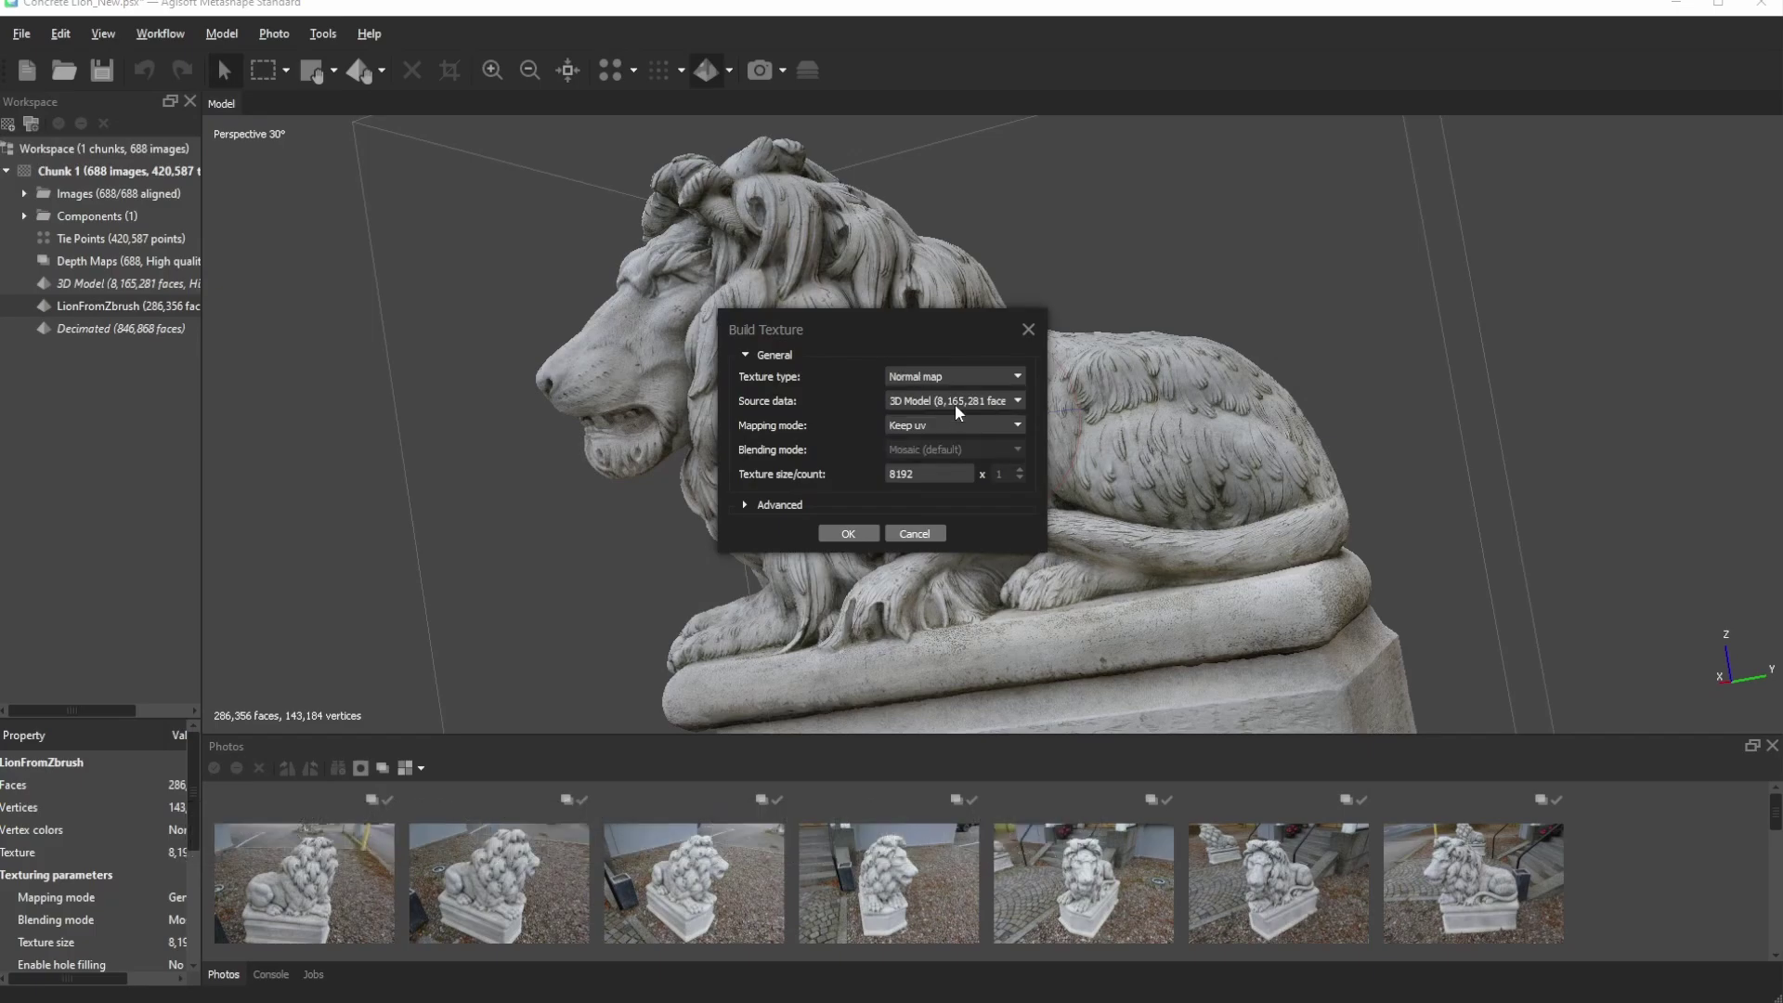
click(955, 405)
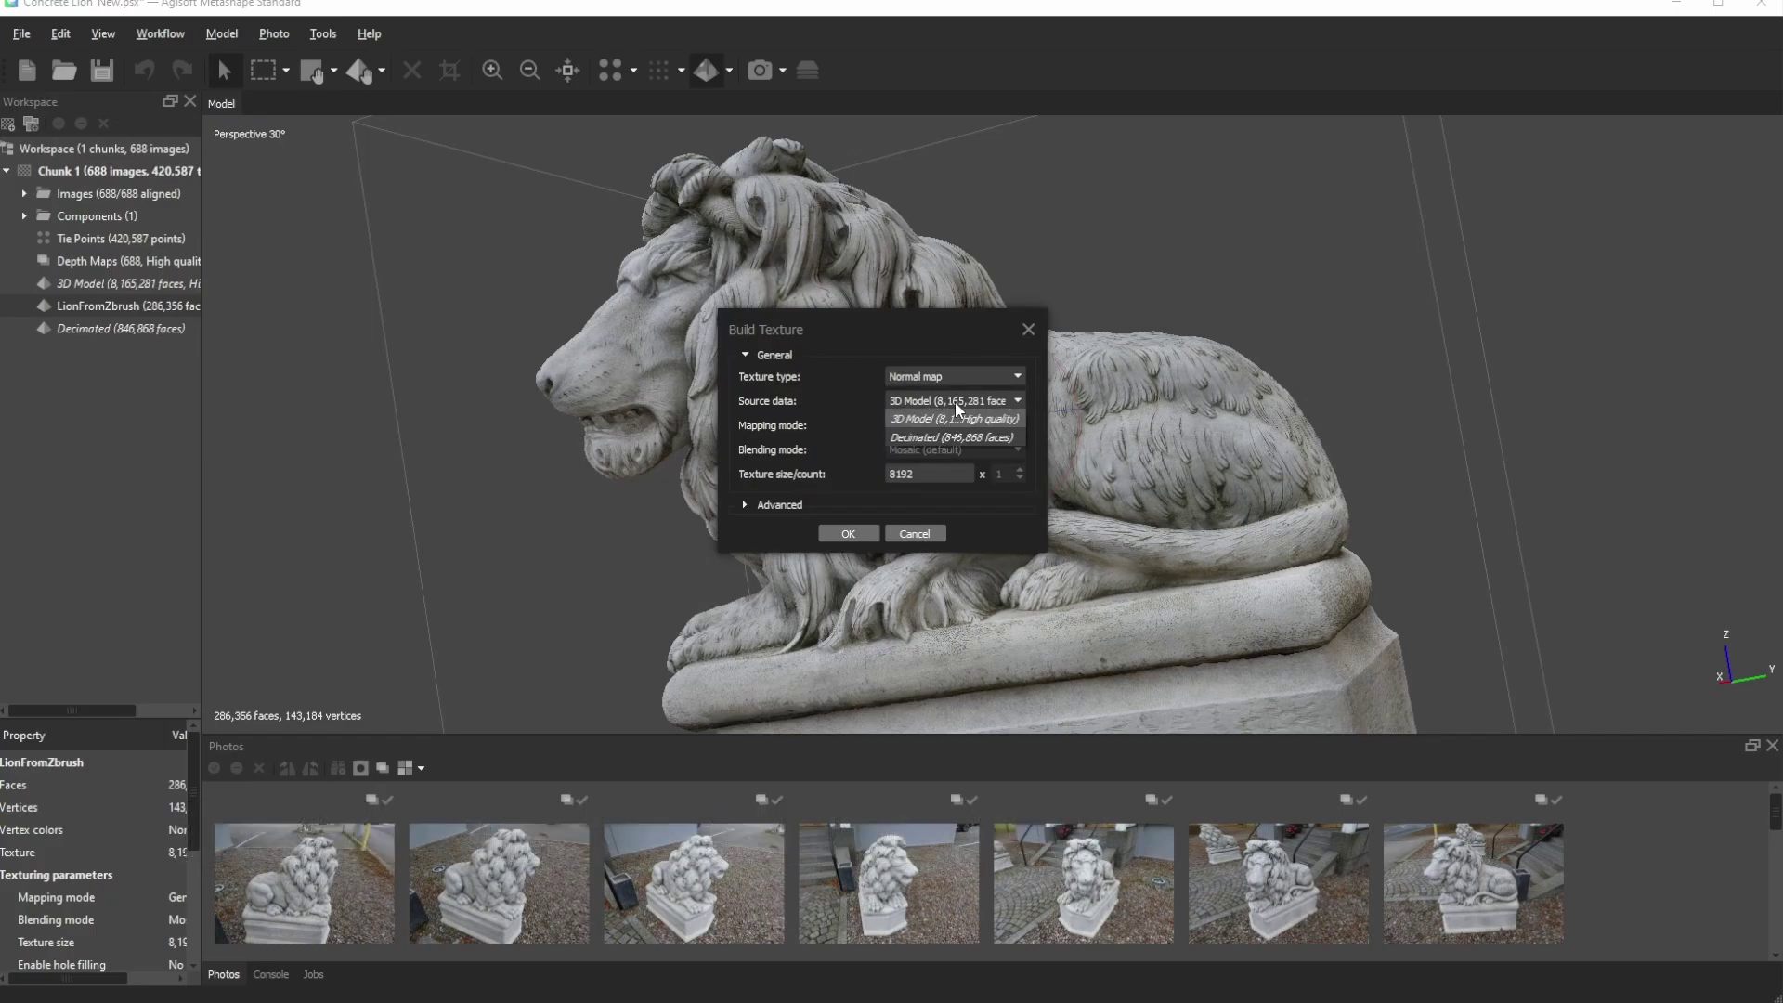
click(958, 433)
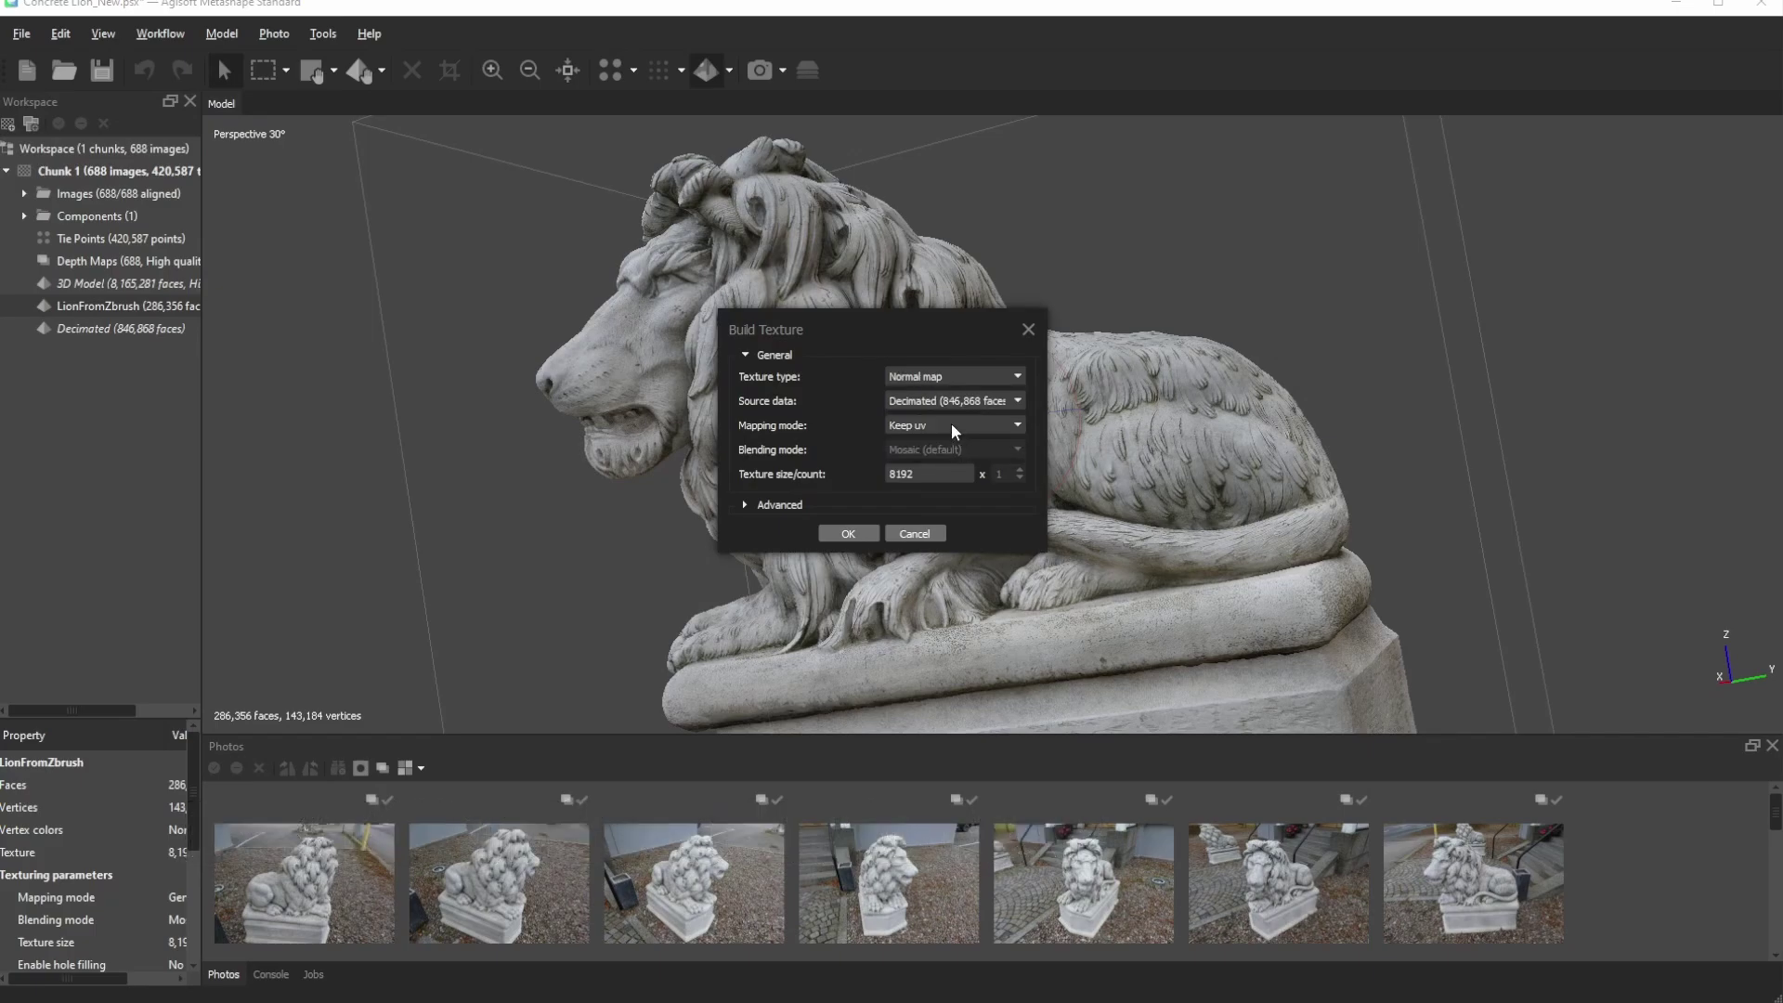
click(951, 422)
click(949, 424)
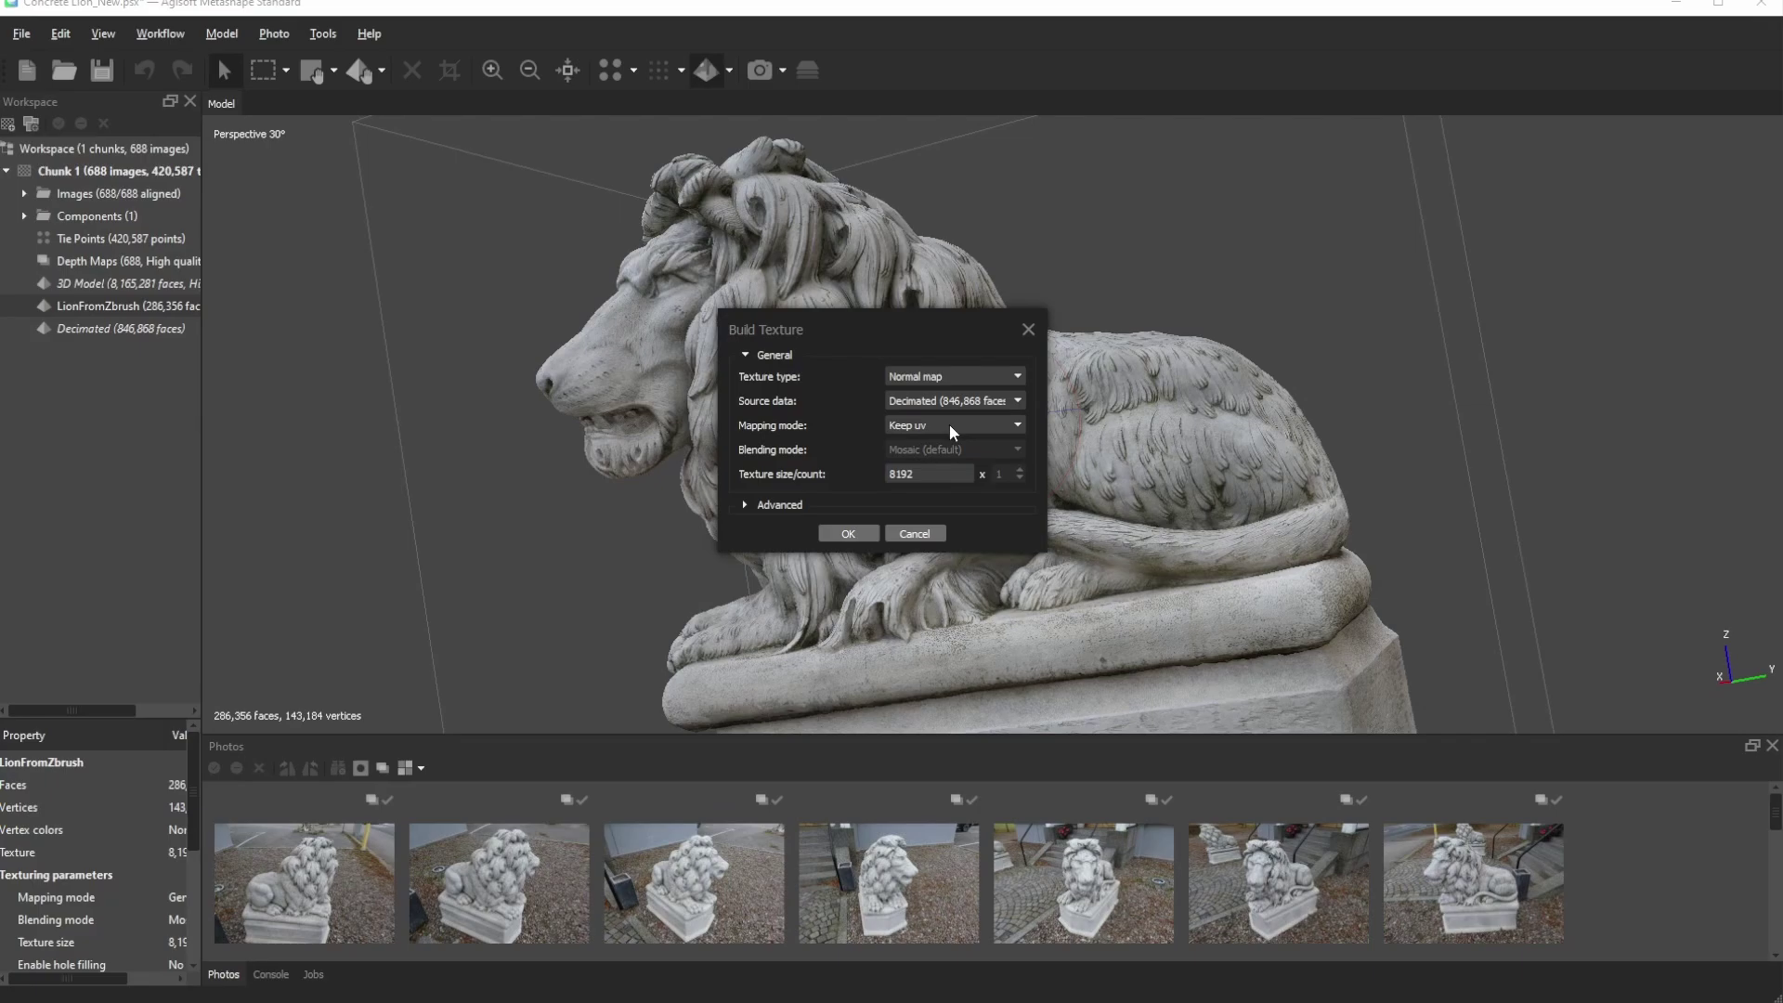
- Set texture size 4096 and 8x SSAA anti-aliasing, then run the bake
double_click(929, 477)
text(4096)
click(795, 504)
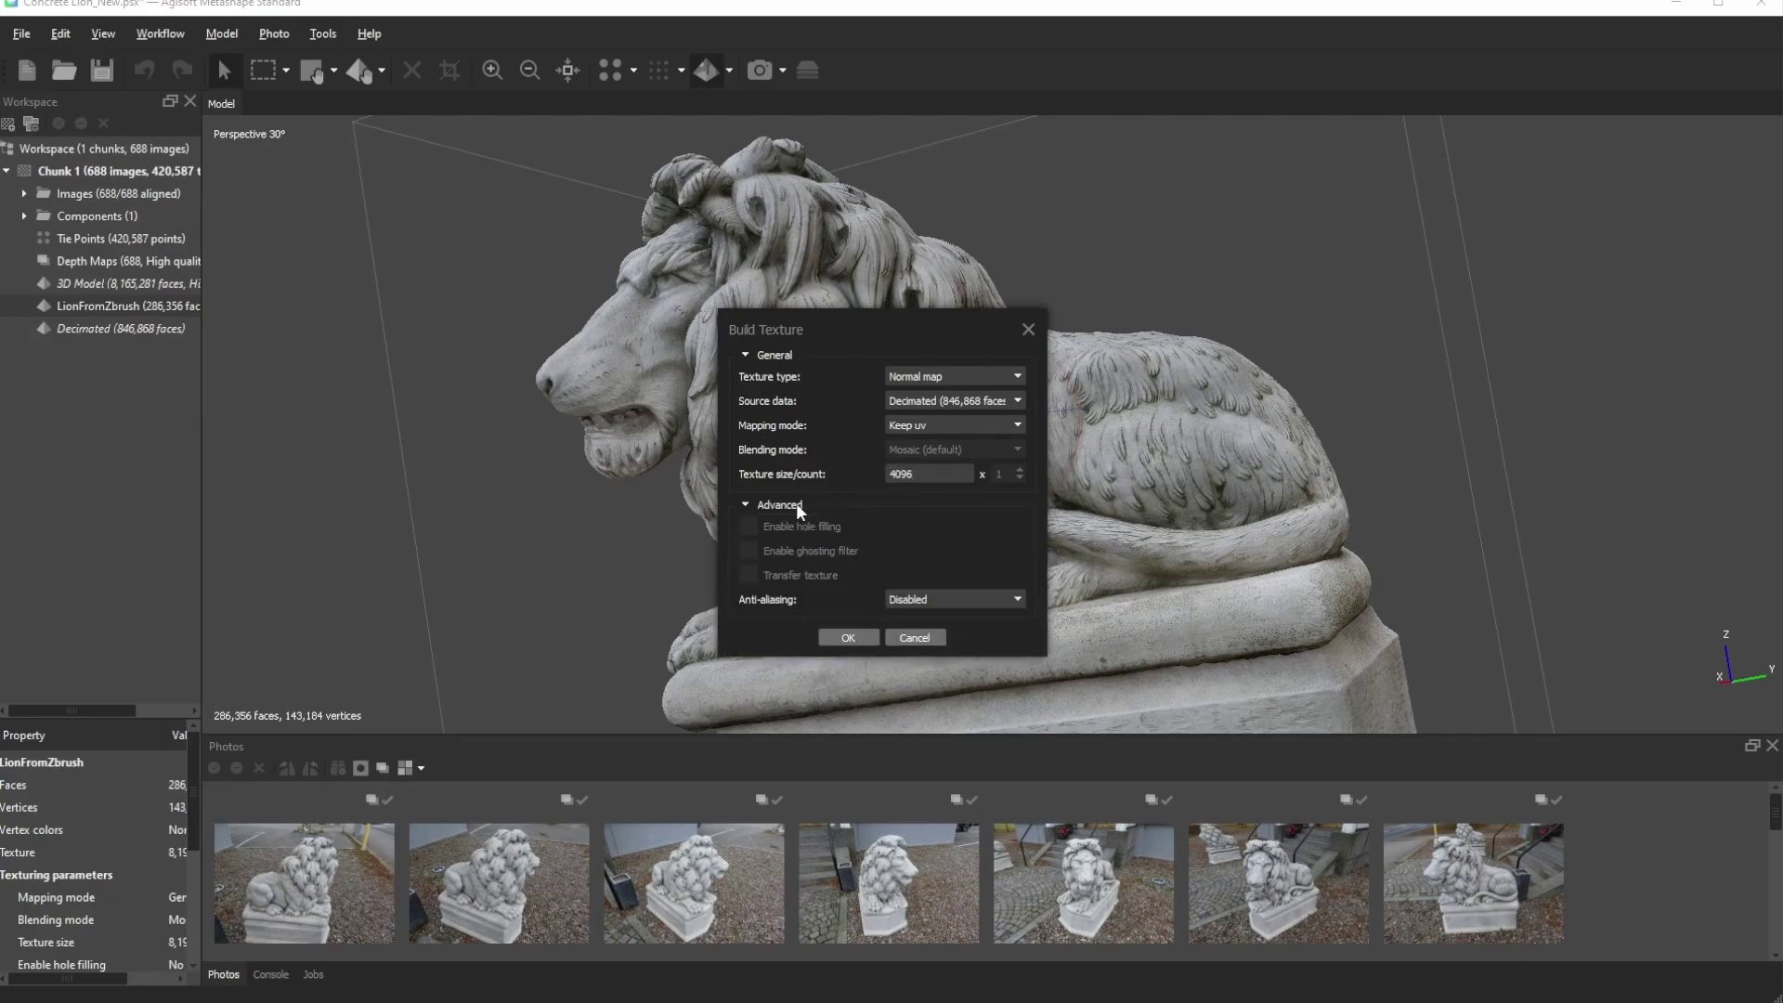
click(968, 604)
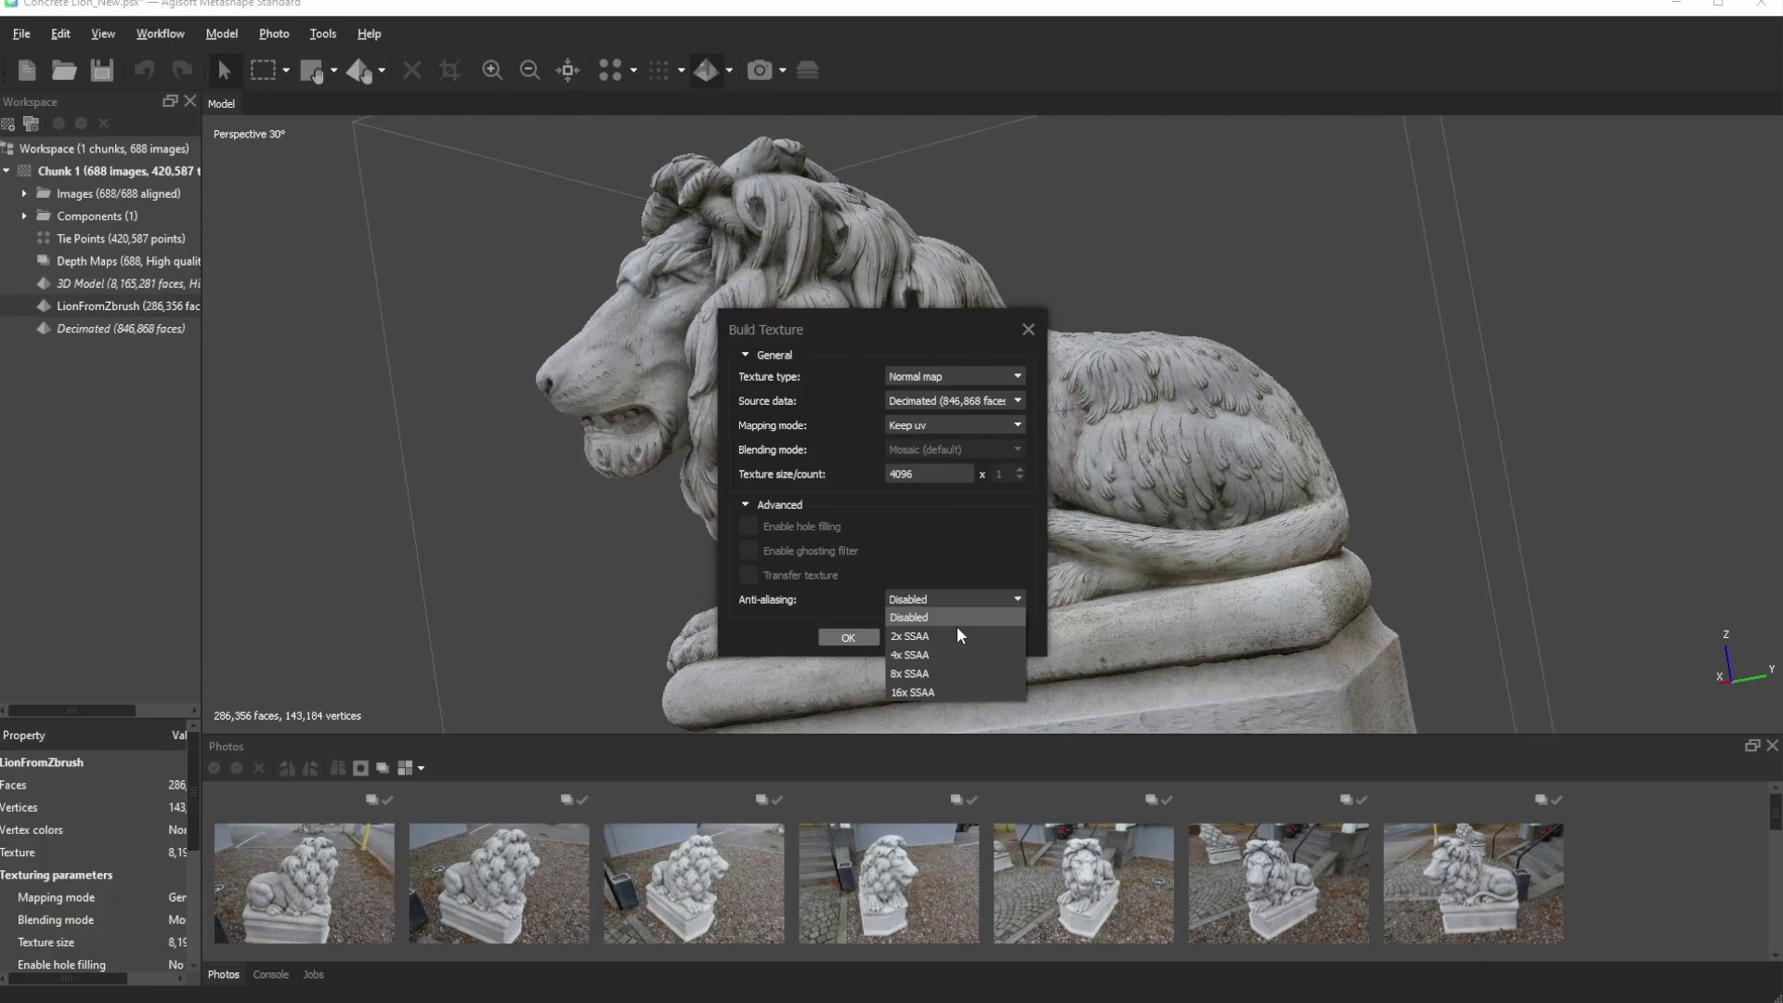
click(935, 670)
click(866, 642)
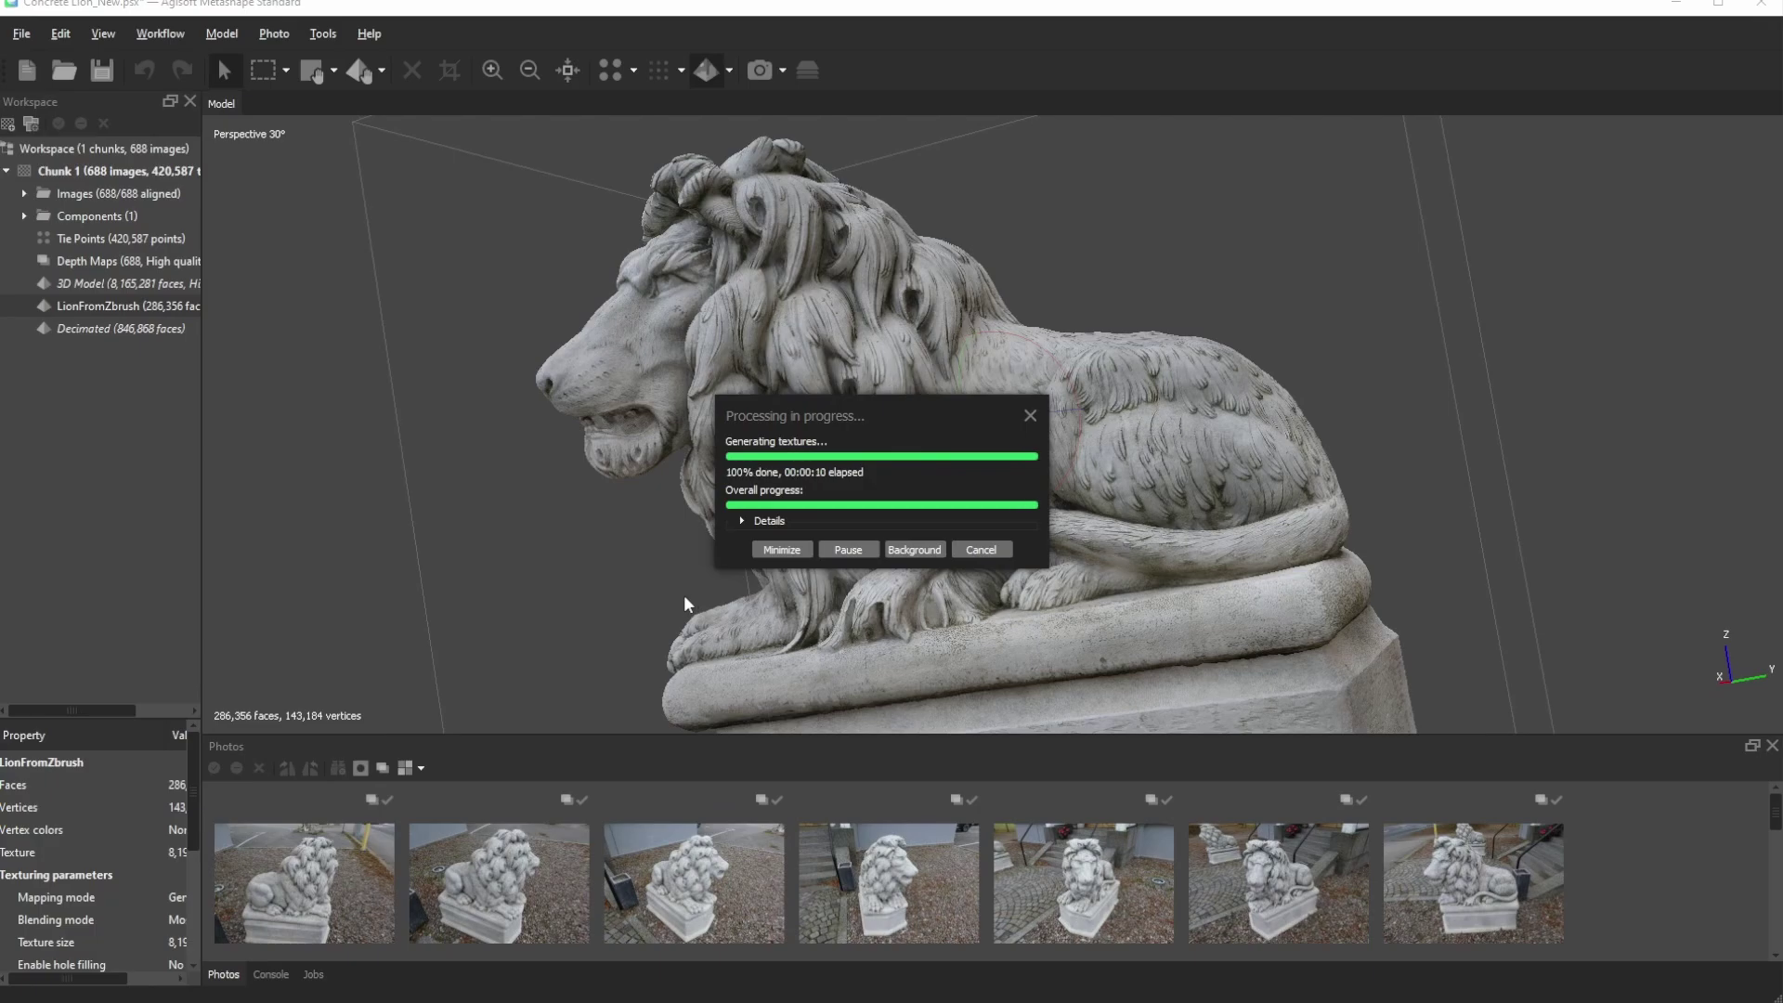
- Export the normal map texture as JPEG 'Diffuse' into the Concrete Lion Youtube folder
click(32, 35)
mouse_move(52, 194)
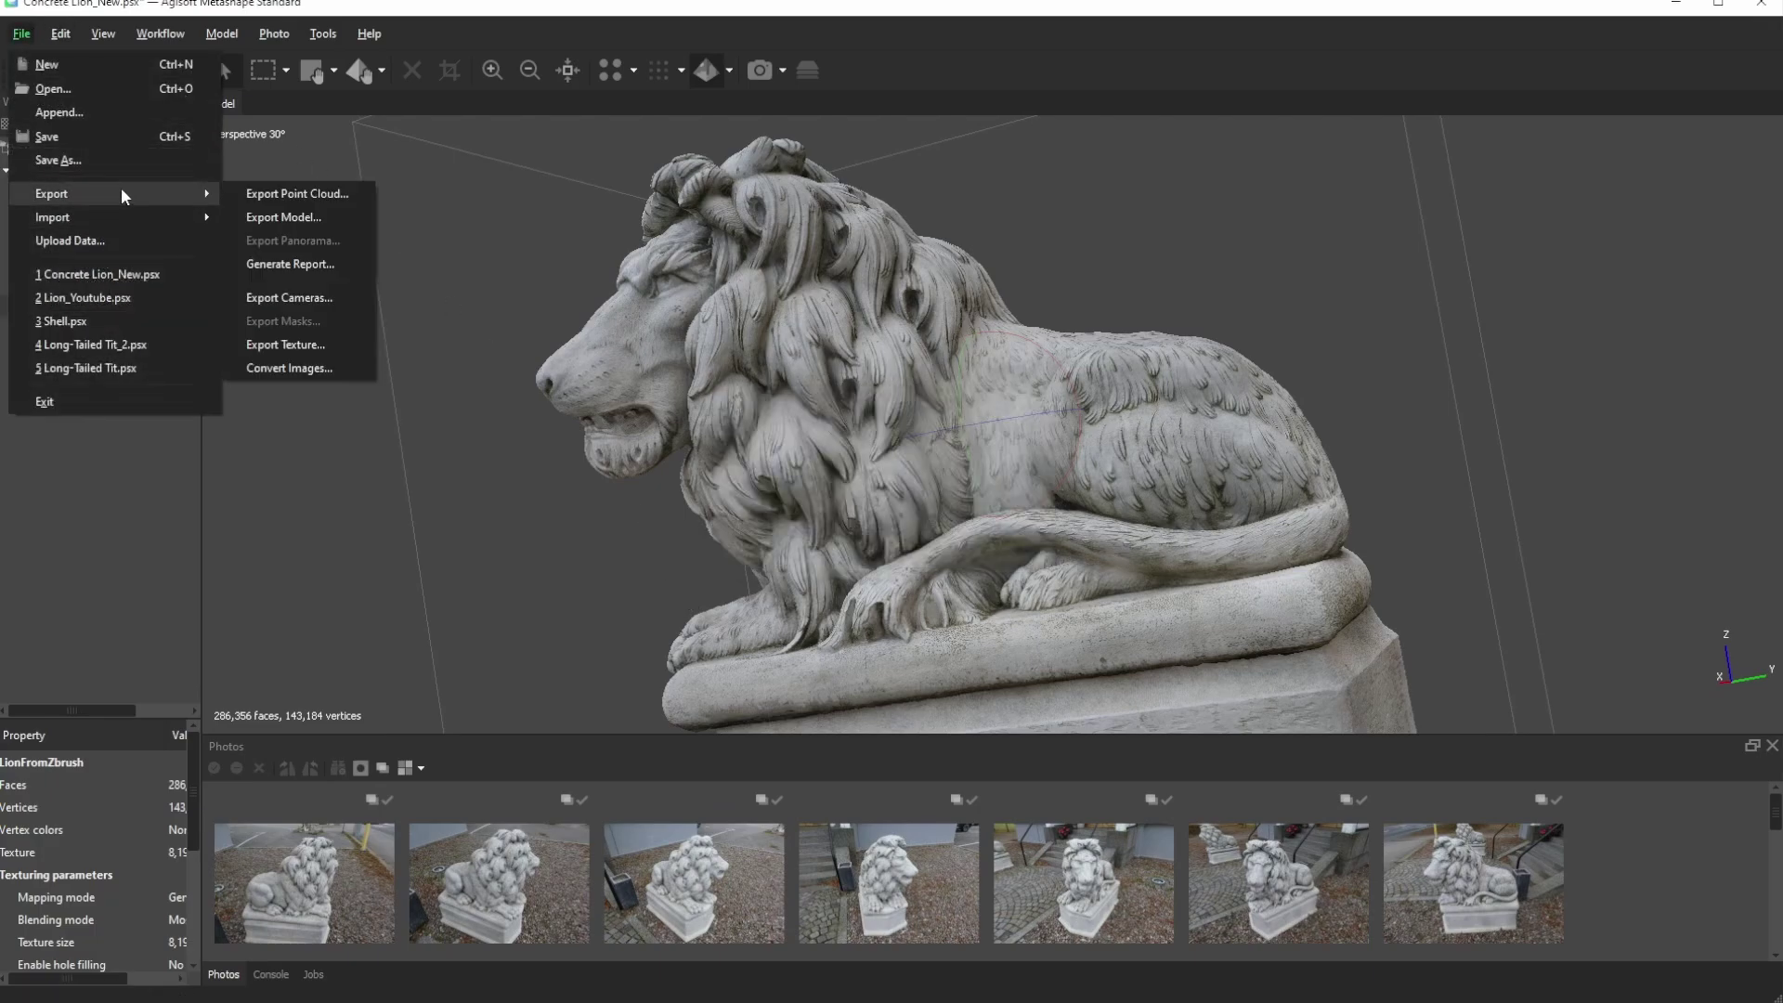
click(292, 341)
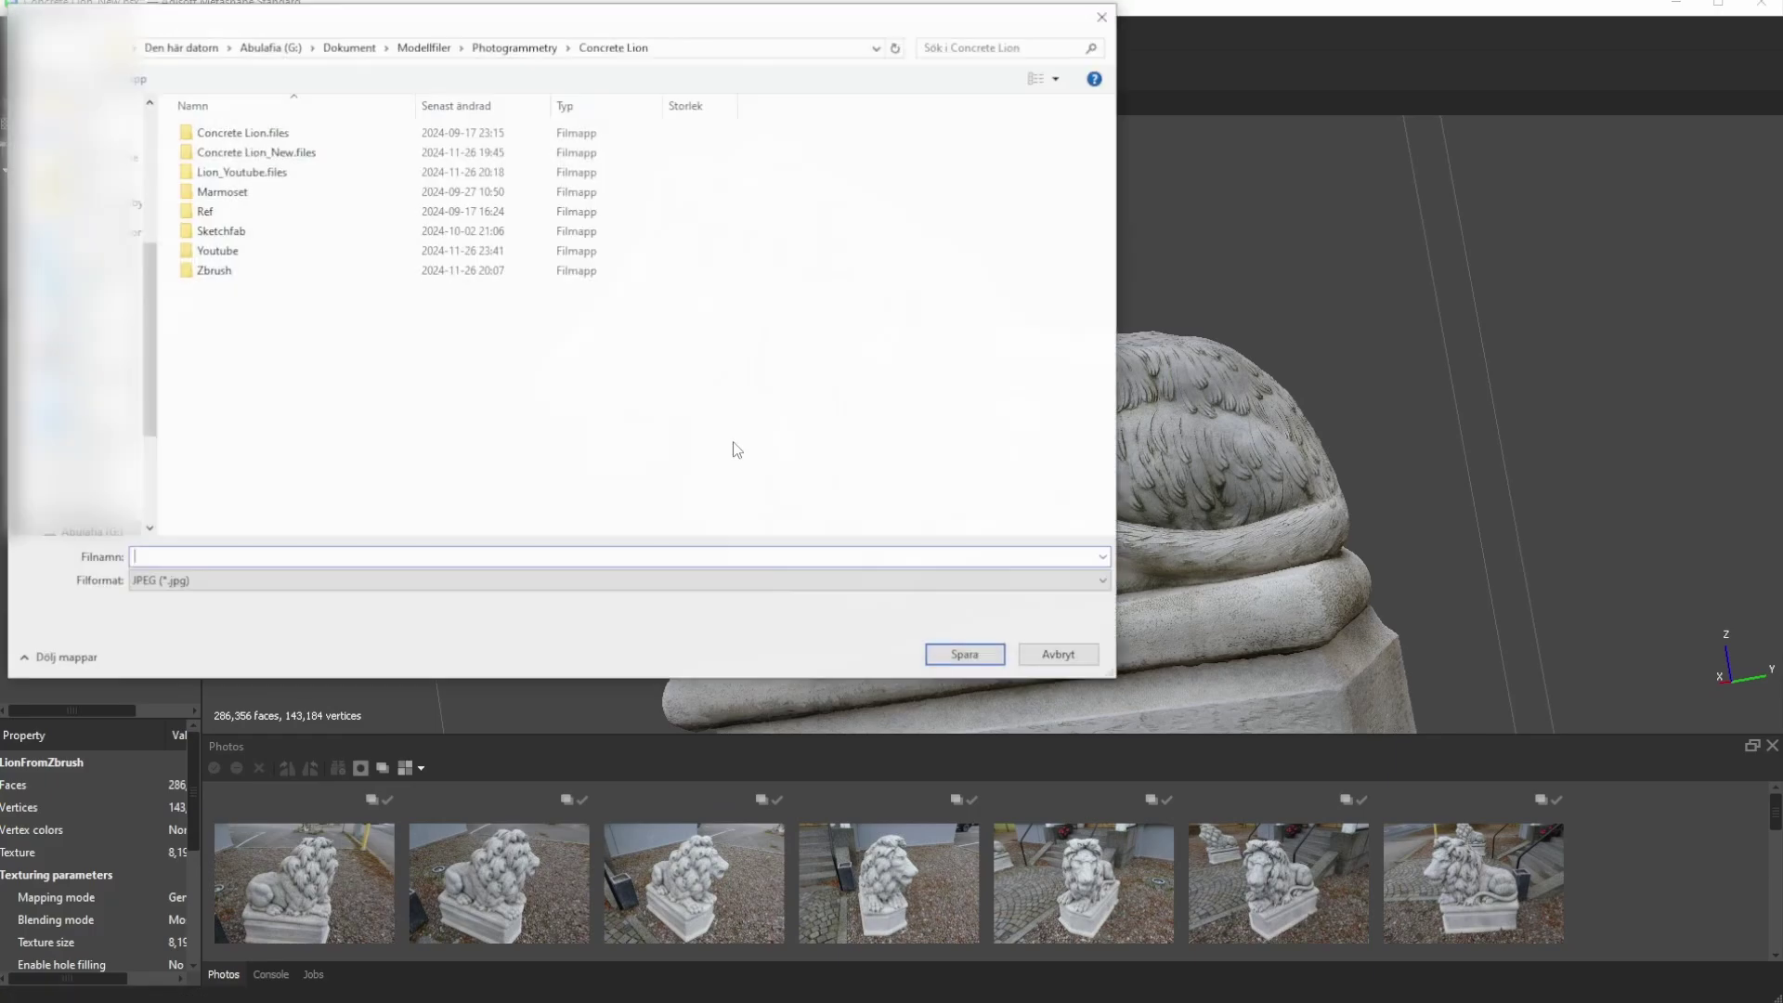
click(140, 195)
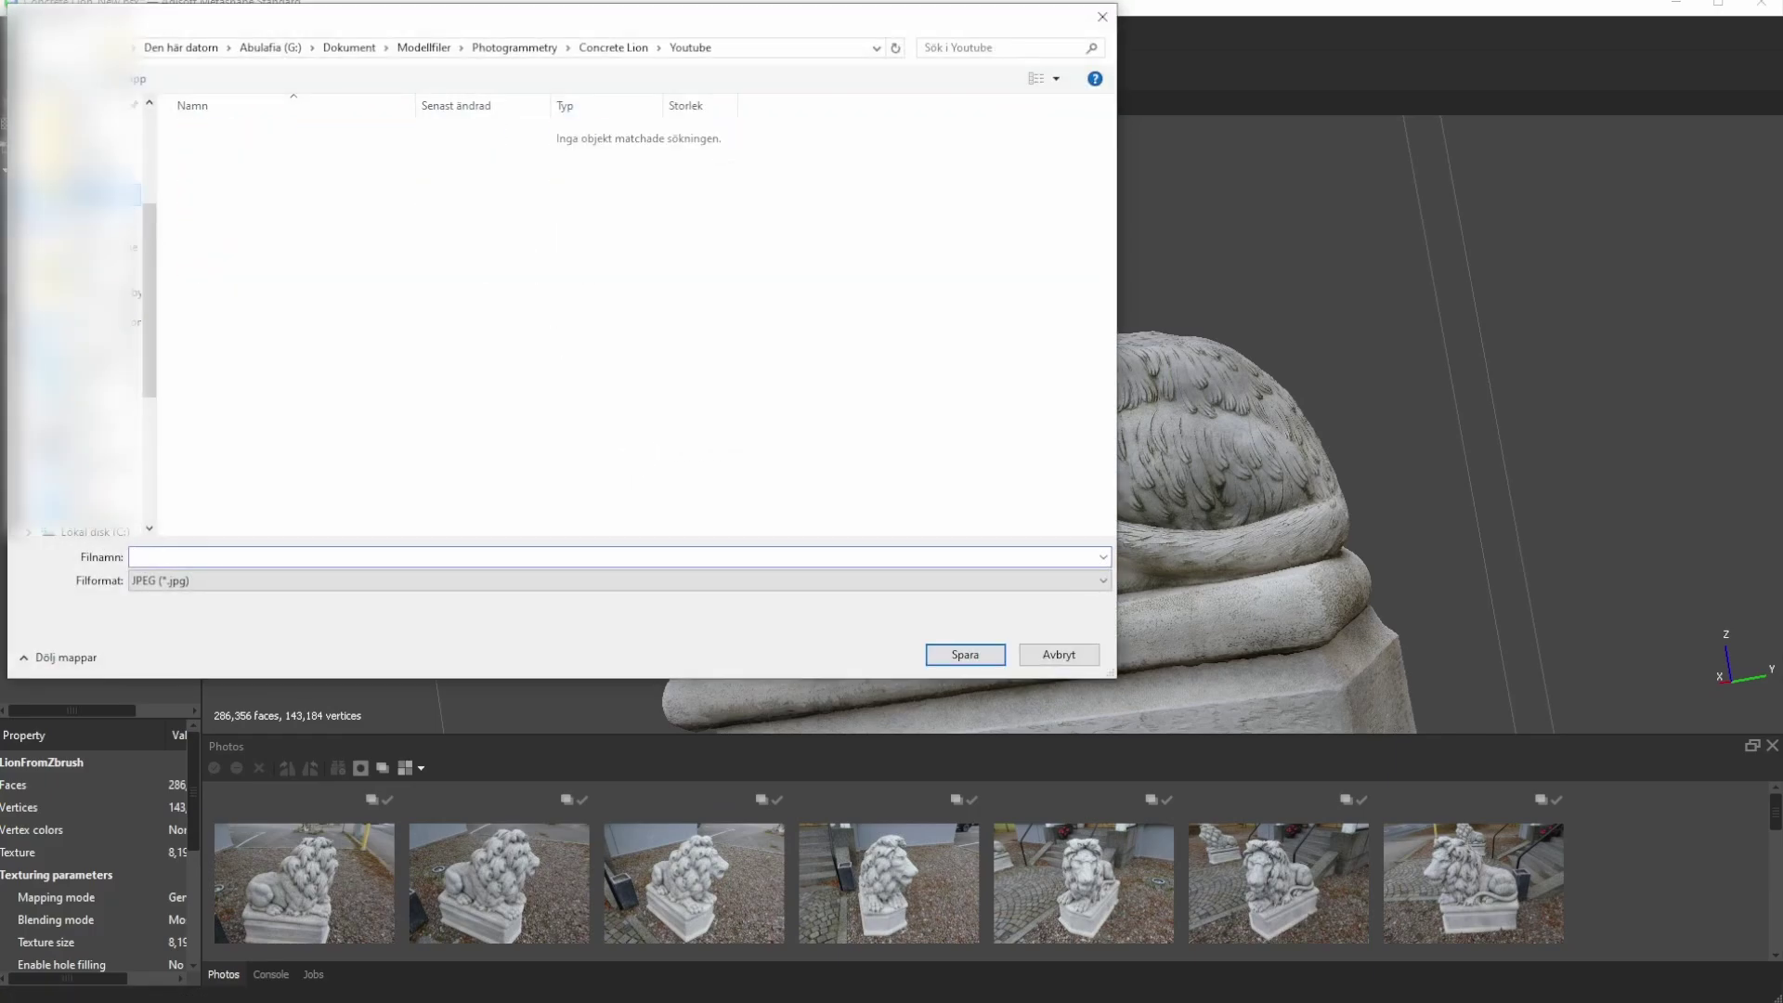
click(299, 563)
text(Diffuse)
key(Return)
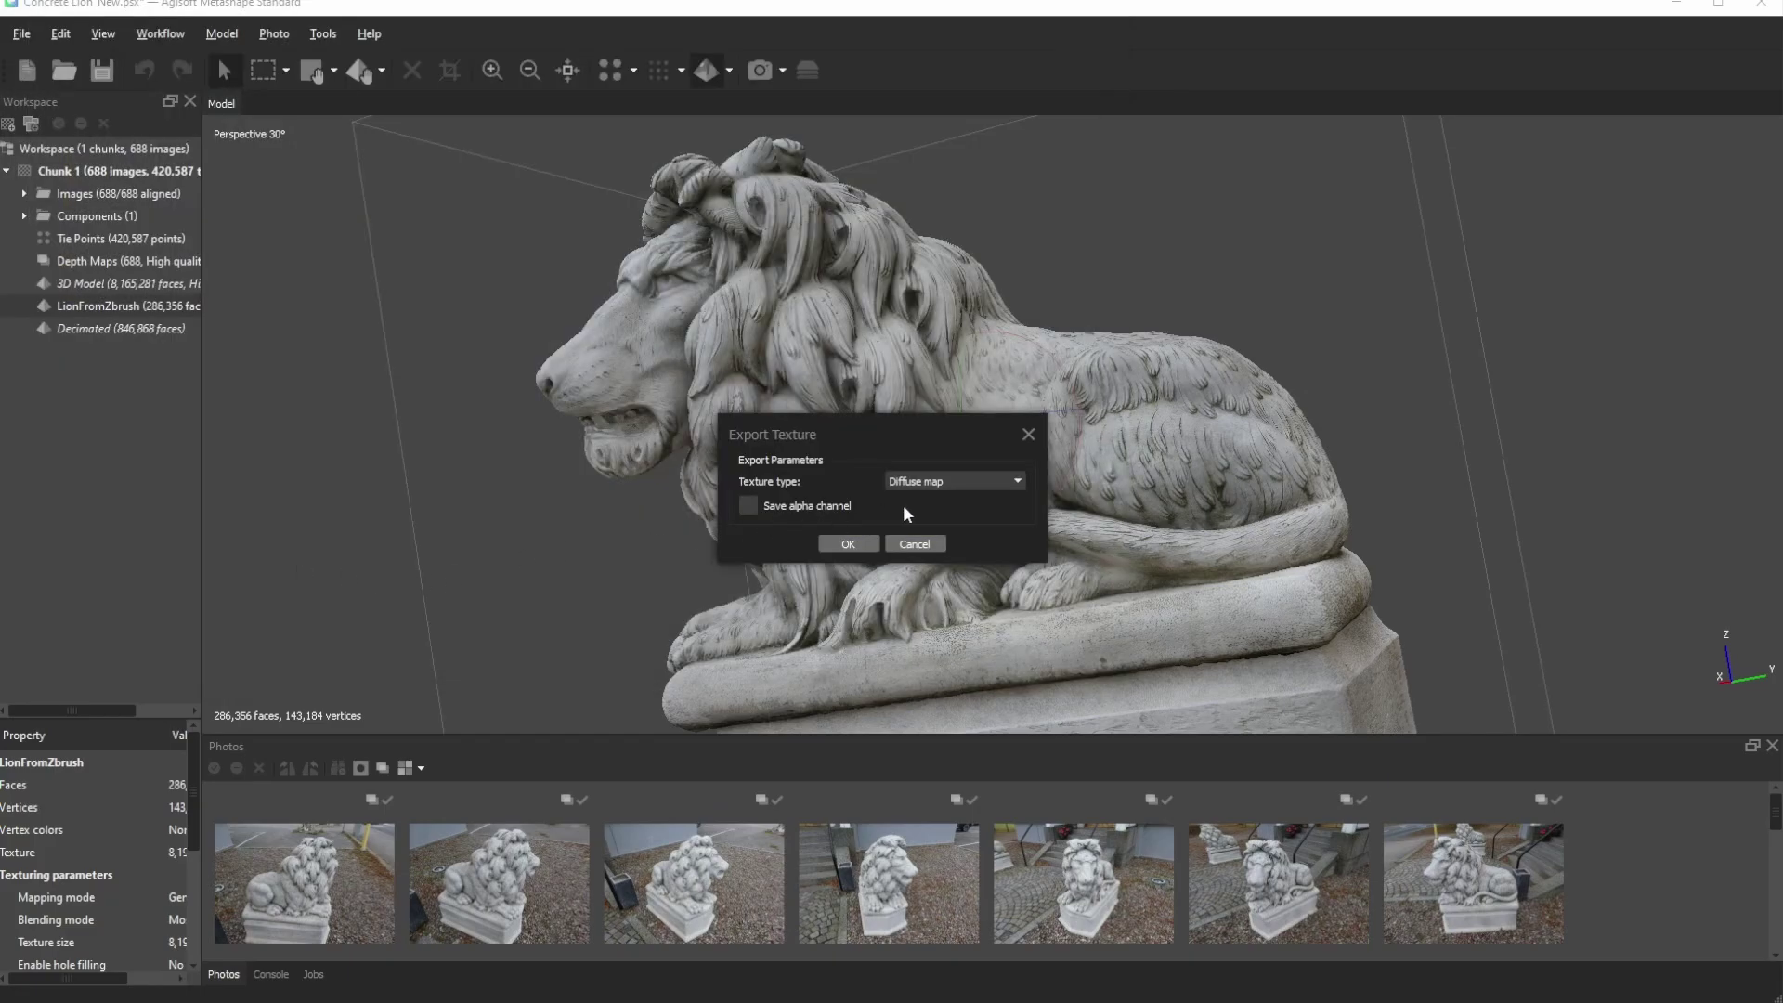
click(972, 482)
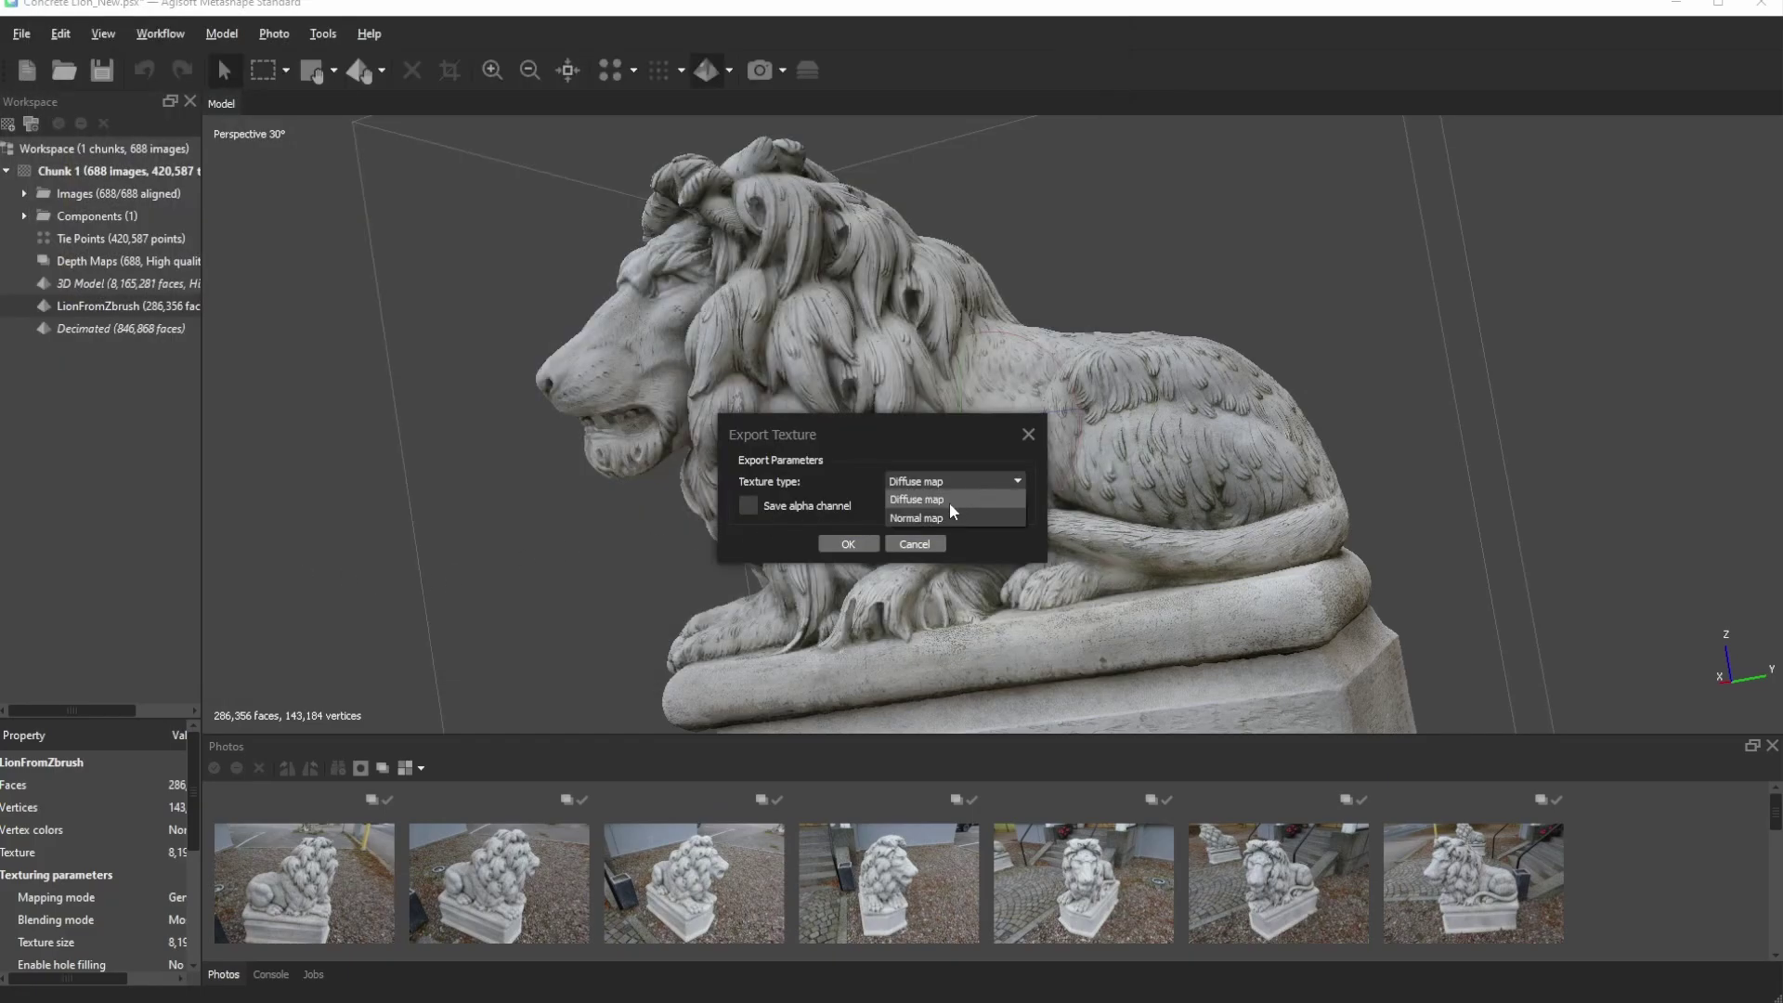
click(873, 548)
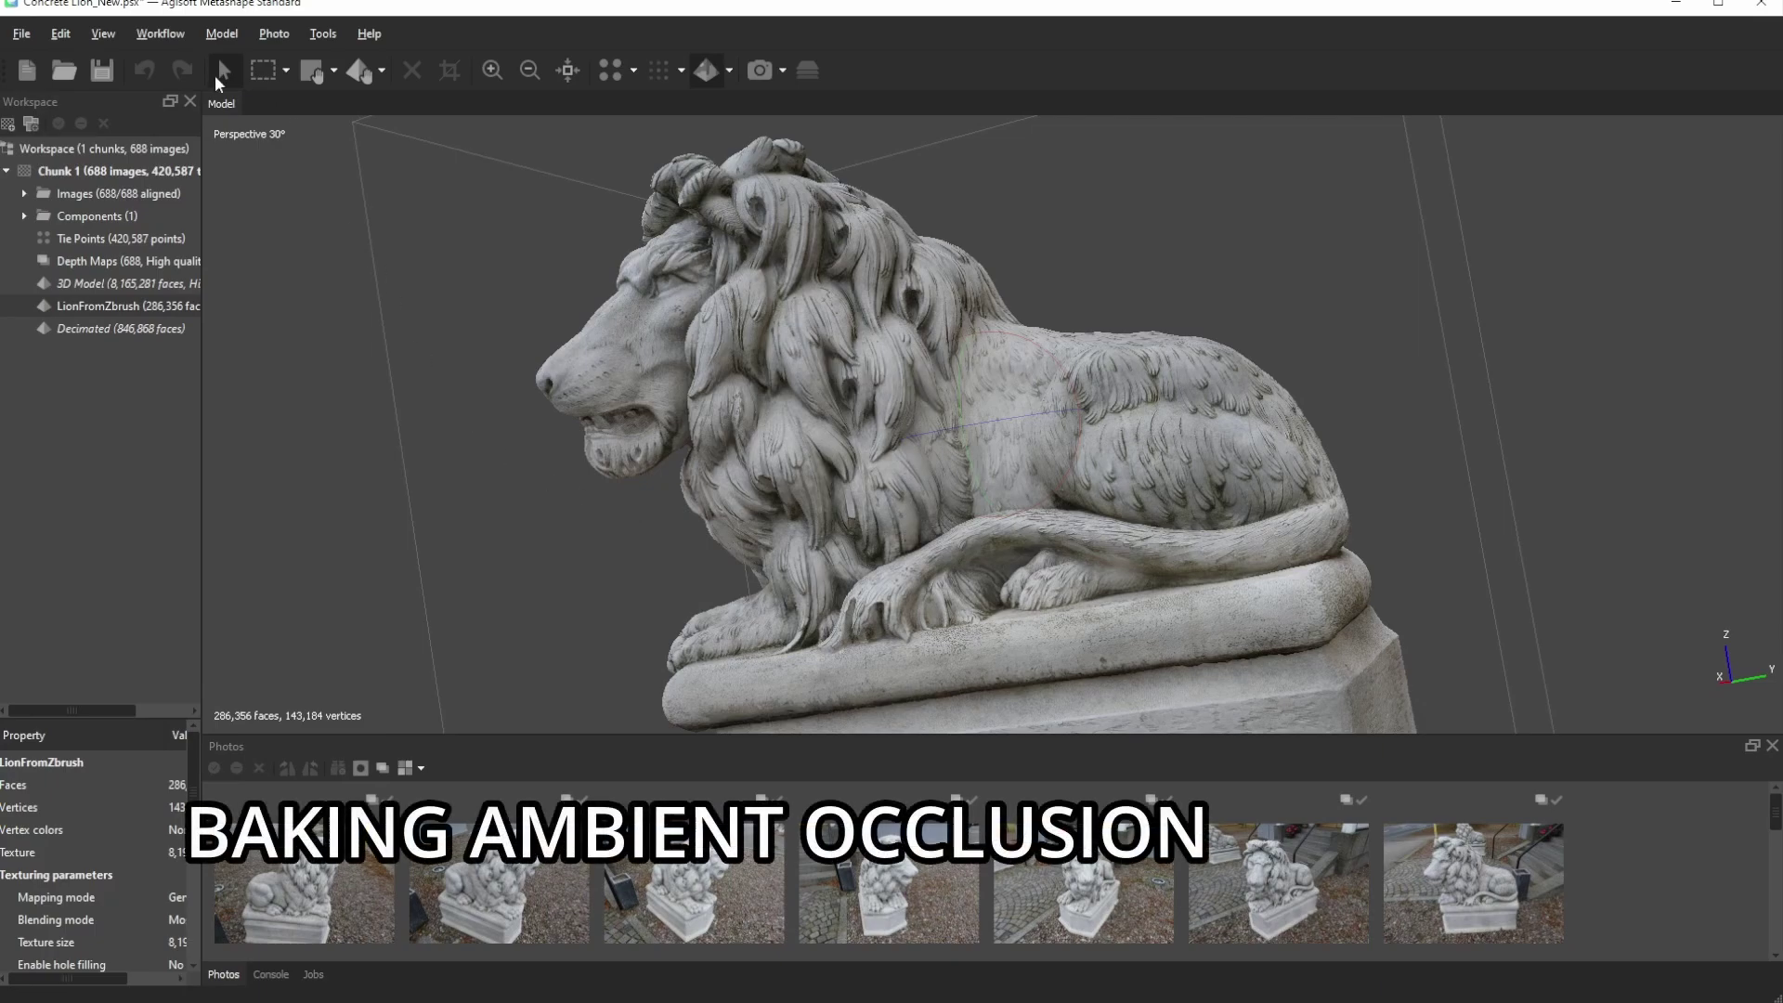
- Bake an Occlusion map texture with a higher anti-aliasing level from the full 3D Model
click(160, 35)
click(205, 167)
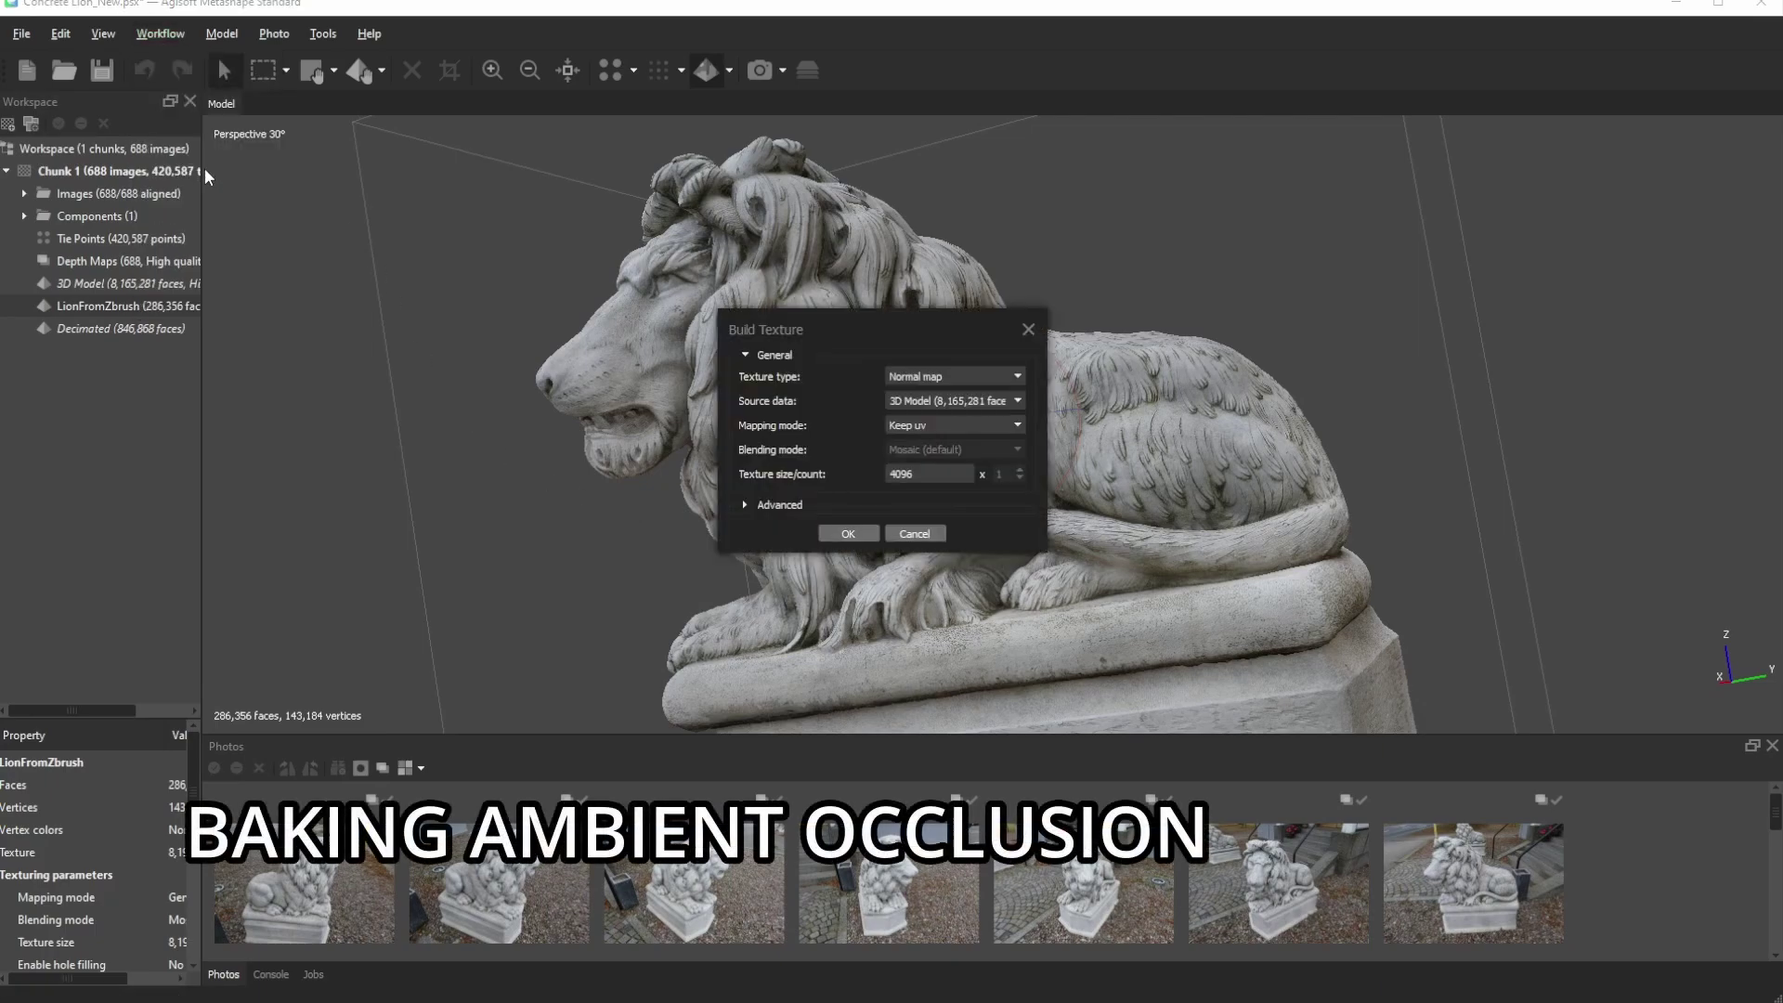
click(951, 376)
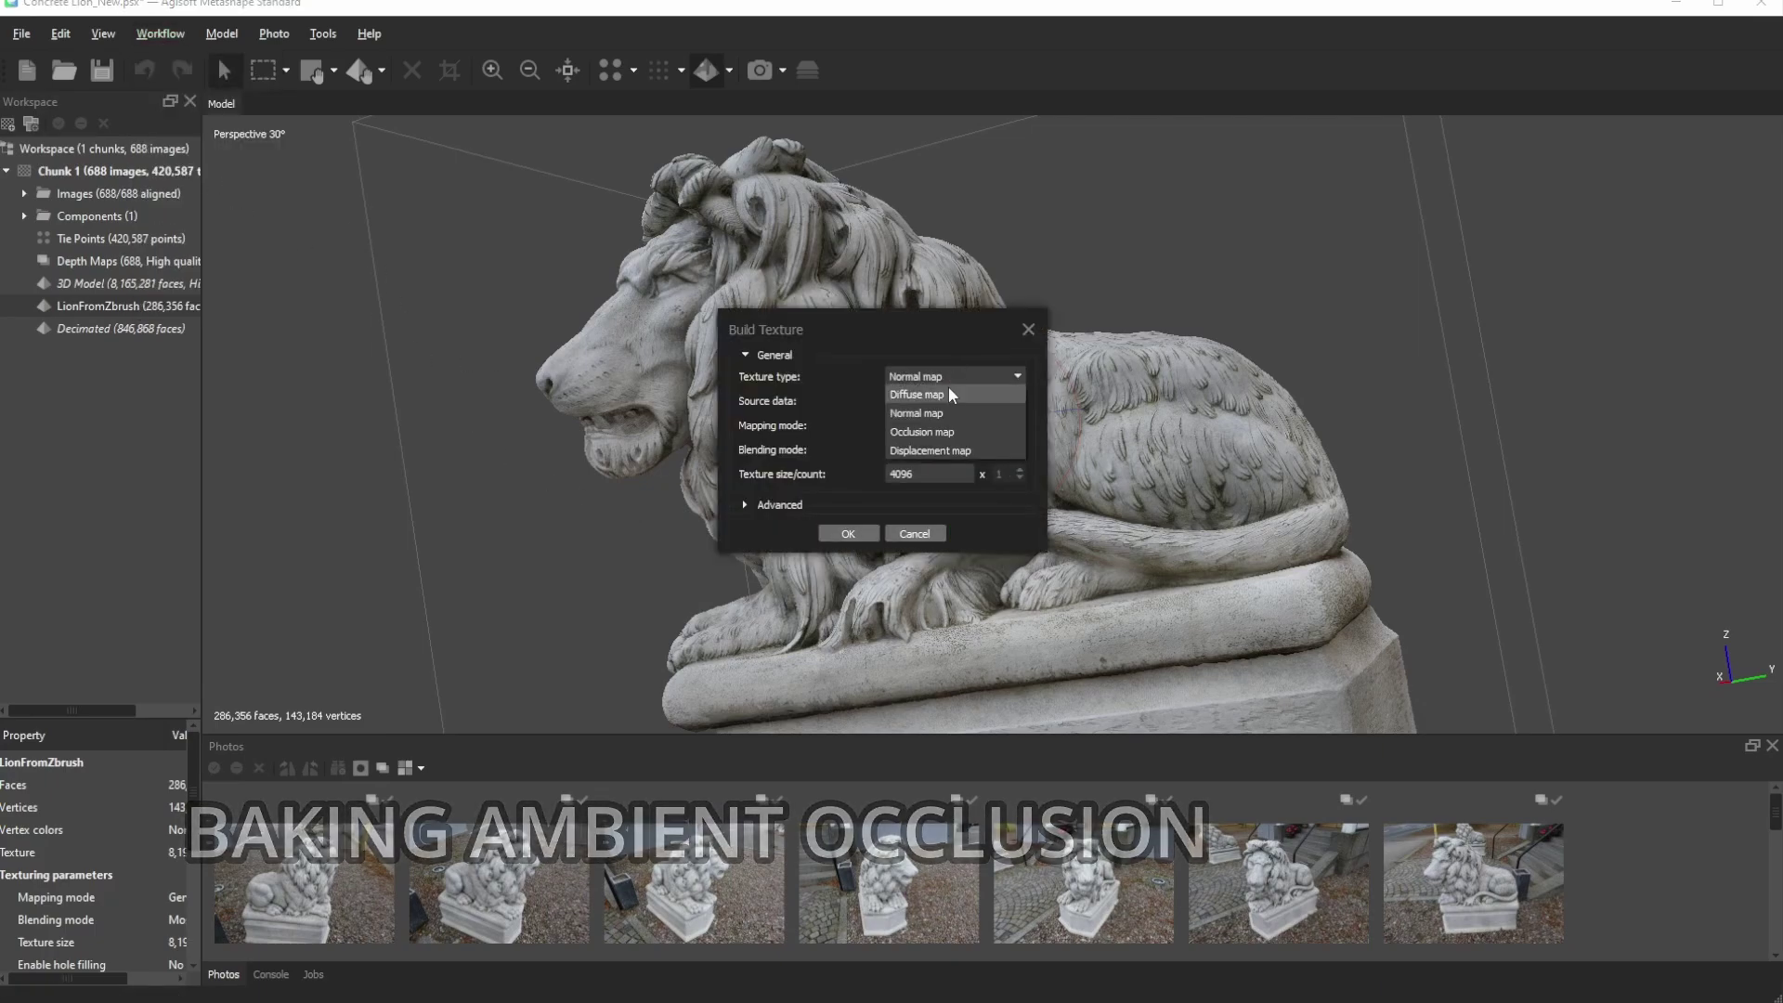
click(938, 430)
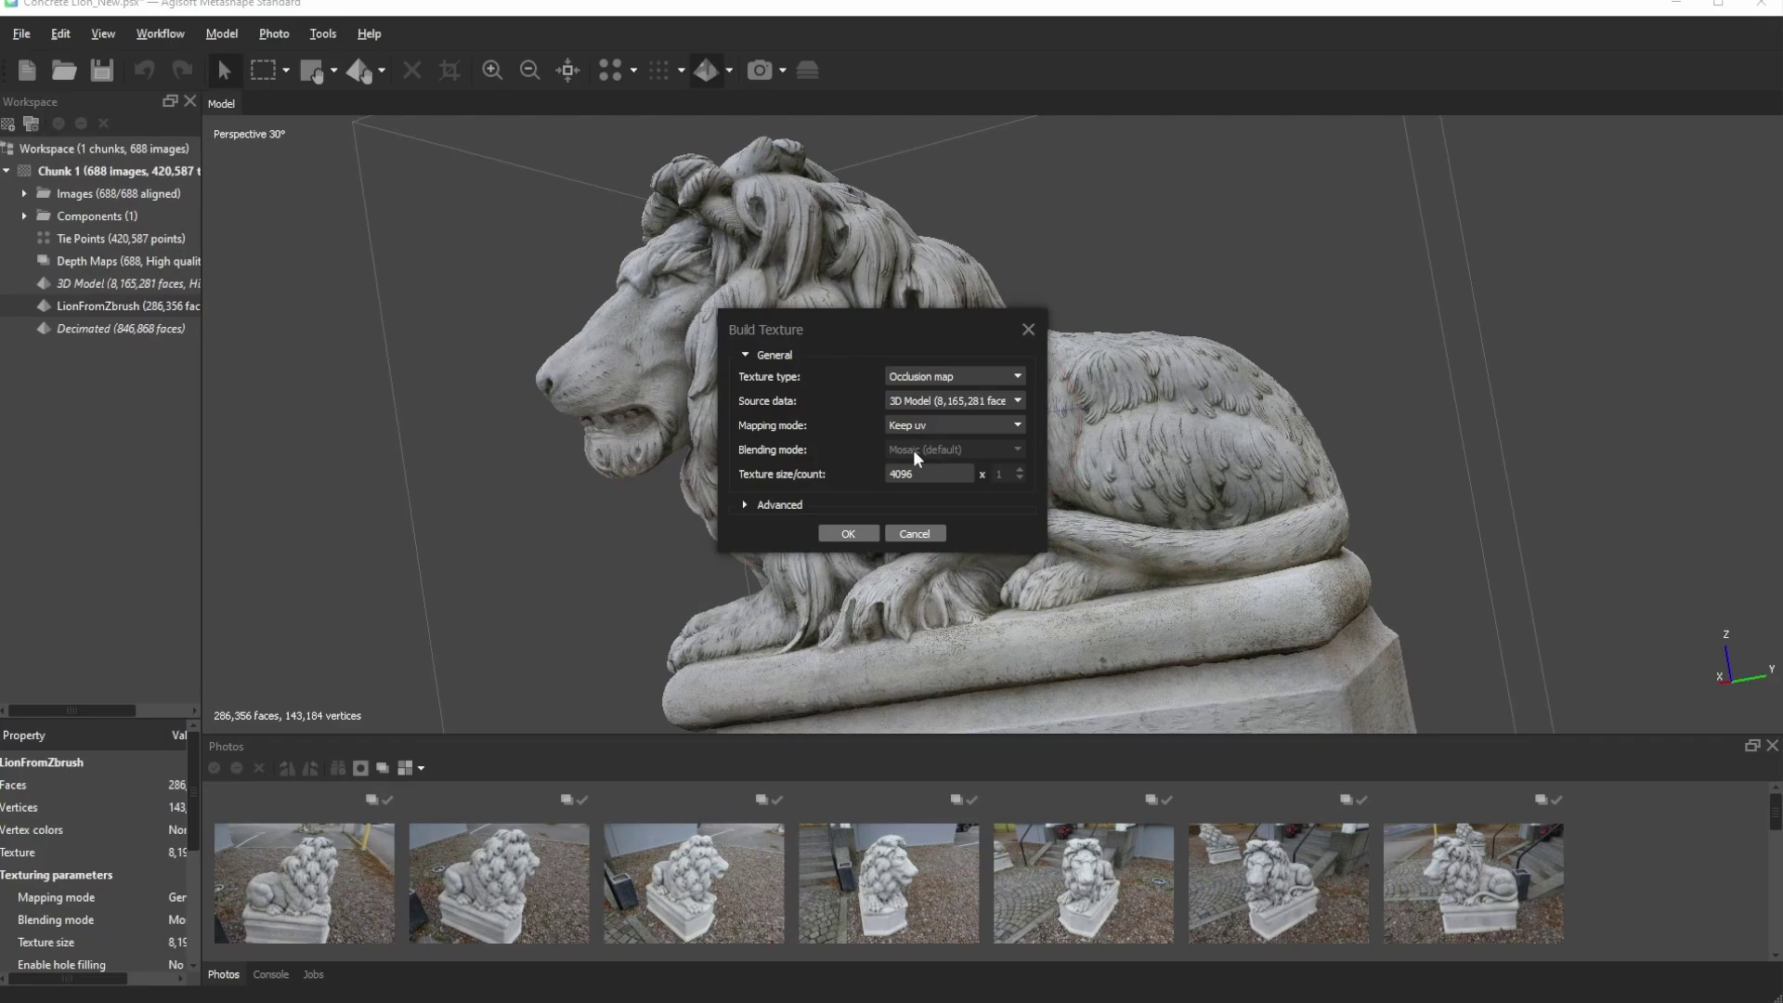
click(783, 505)
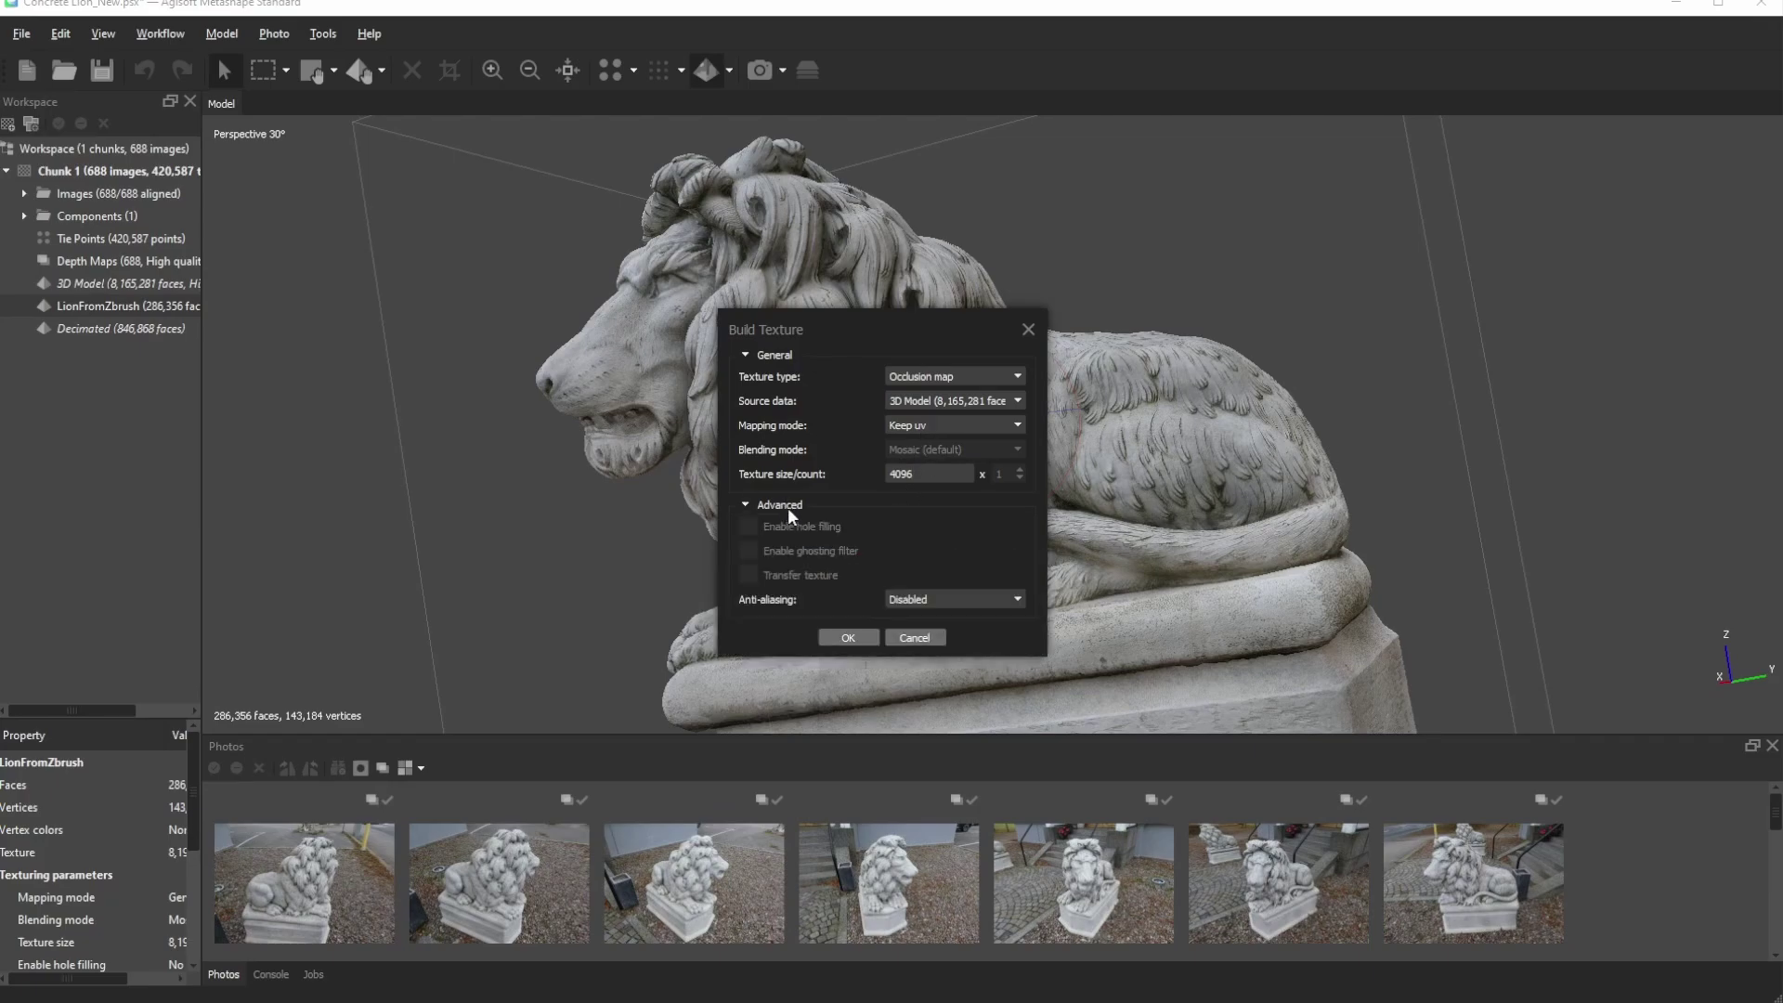
click(941, 596)
click(929, 672)
click(848, 638)
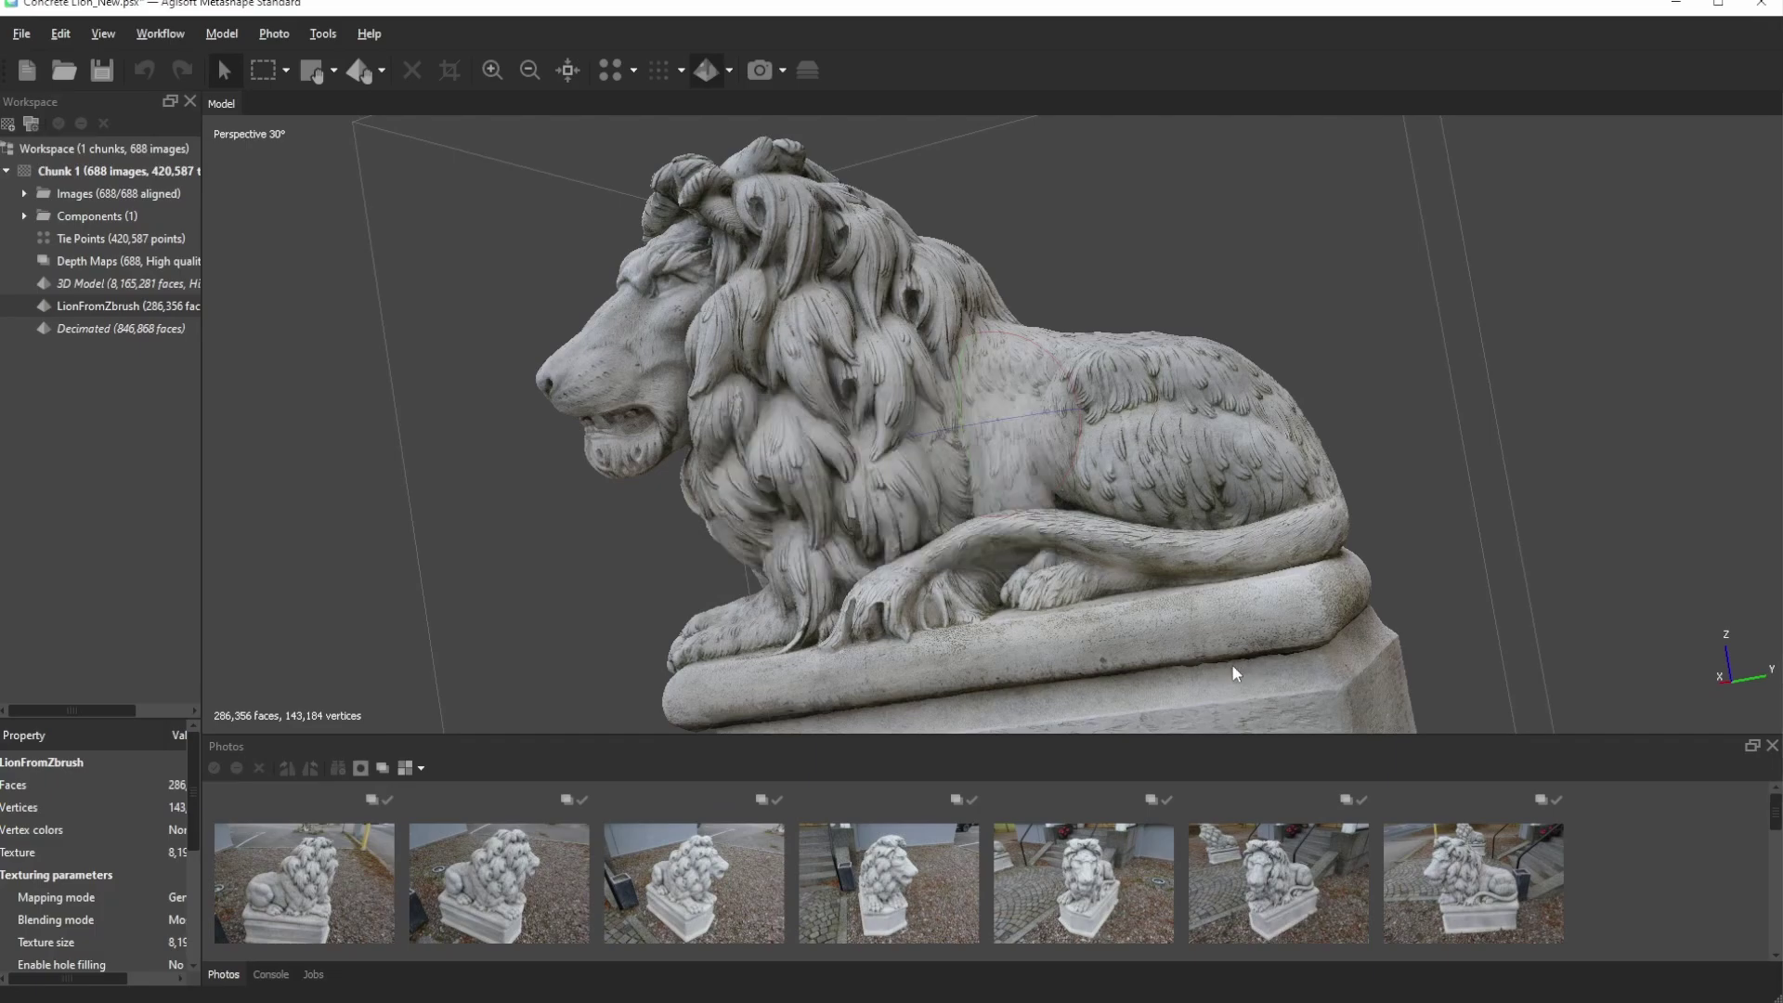
- Save the Occlusion map texture as AO.jpg in the Youtube folder
click(20, 34)
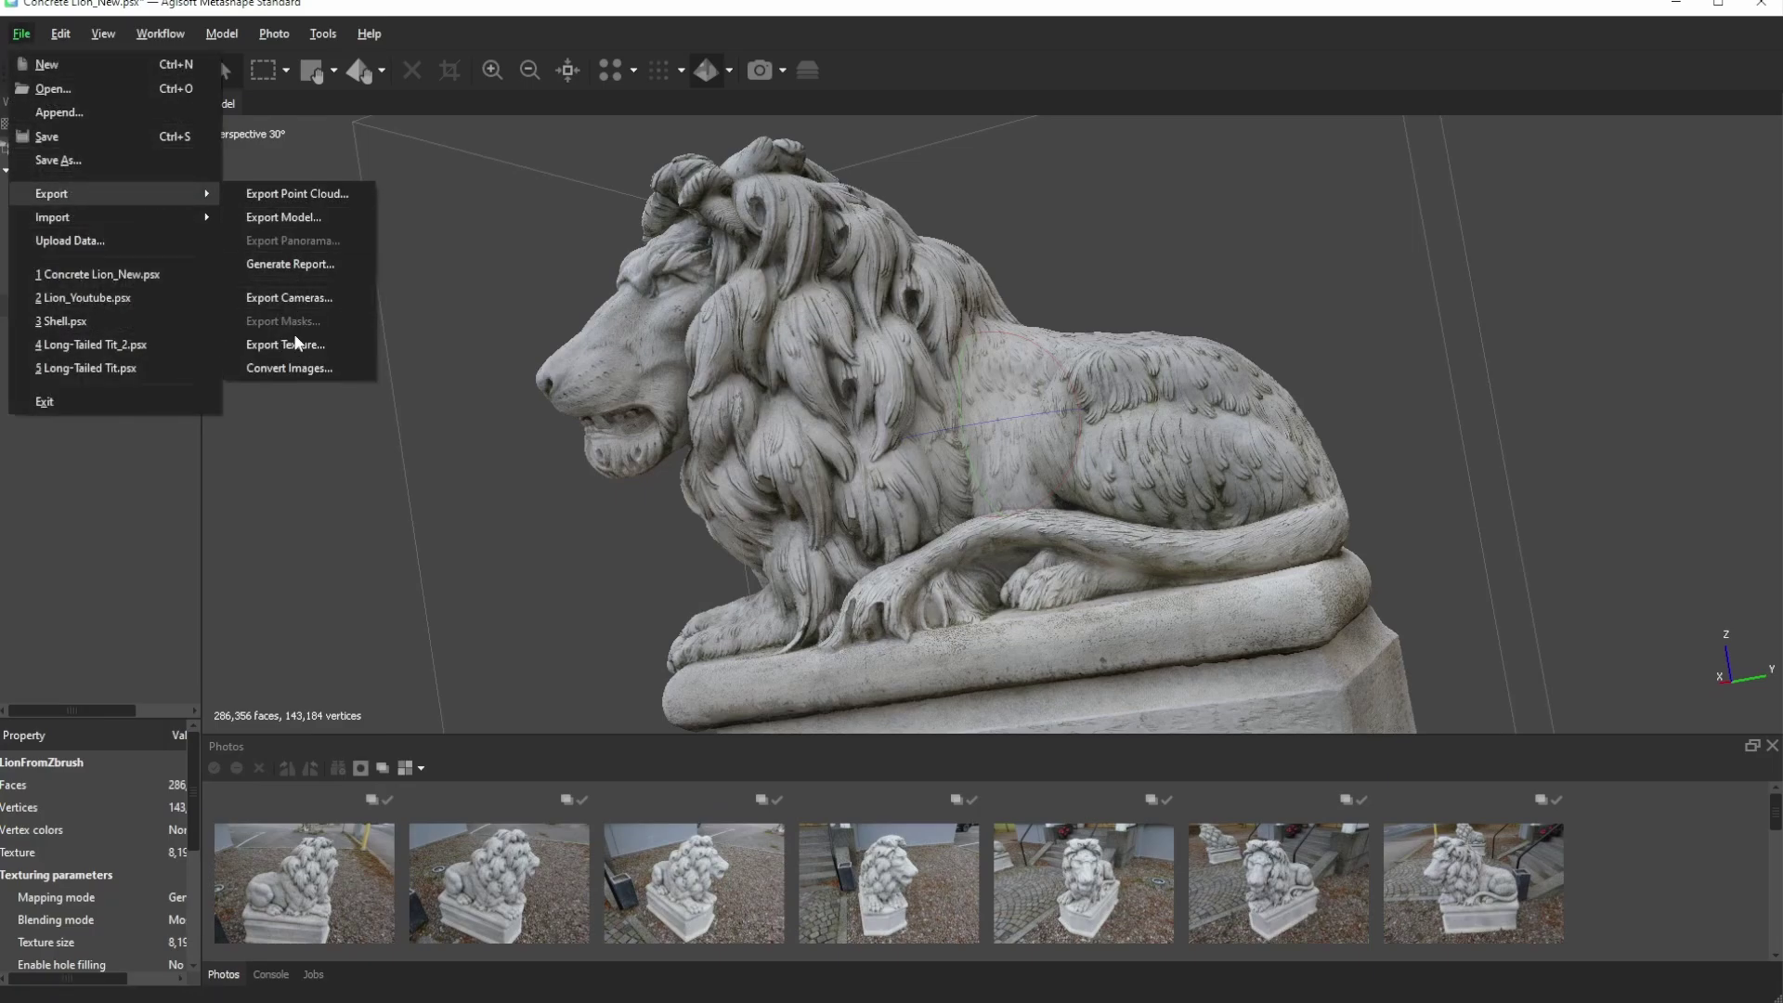
click(293, 344)
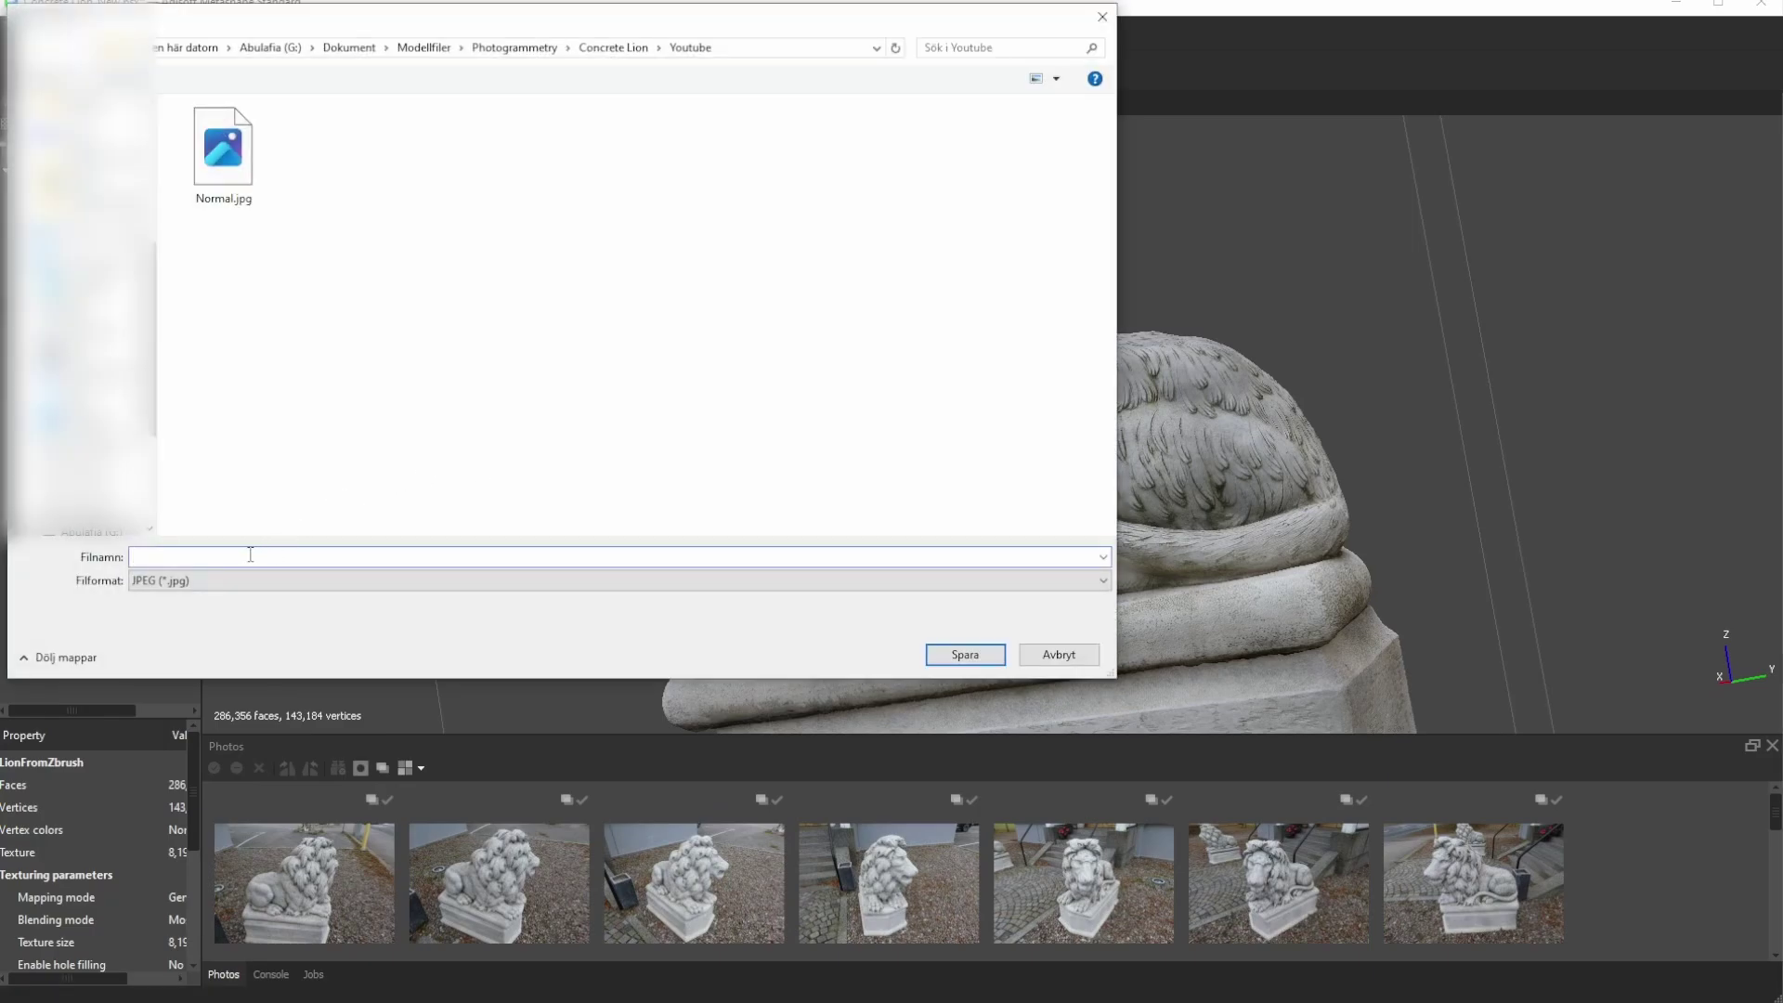
text(AO)
key(Return)
click(1018, 487)
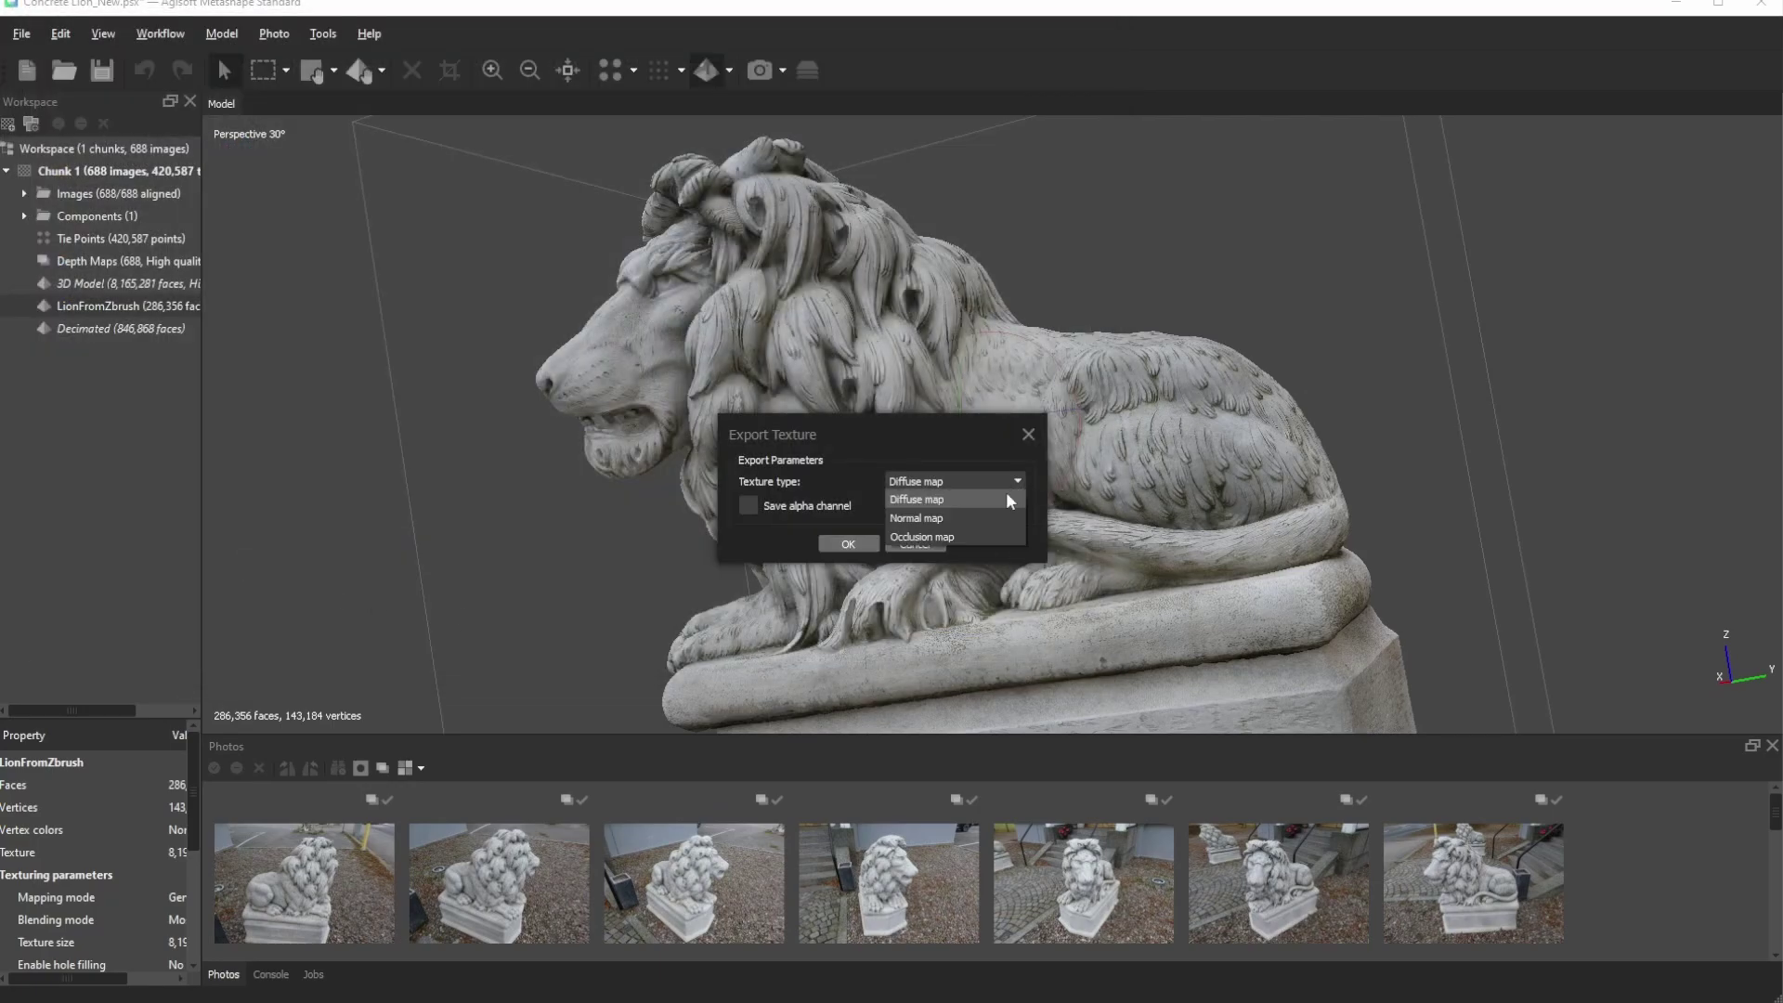
click(949, 532)
click(850, 544)
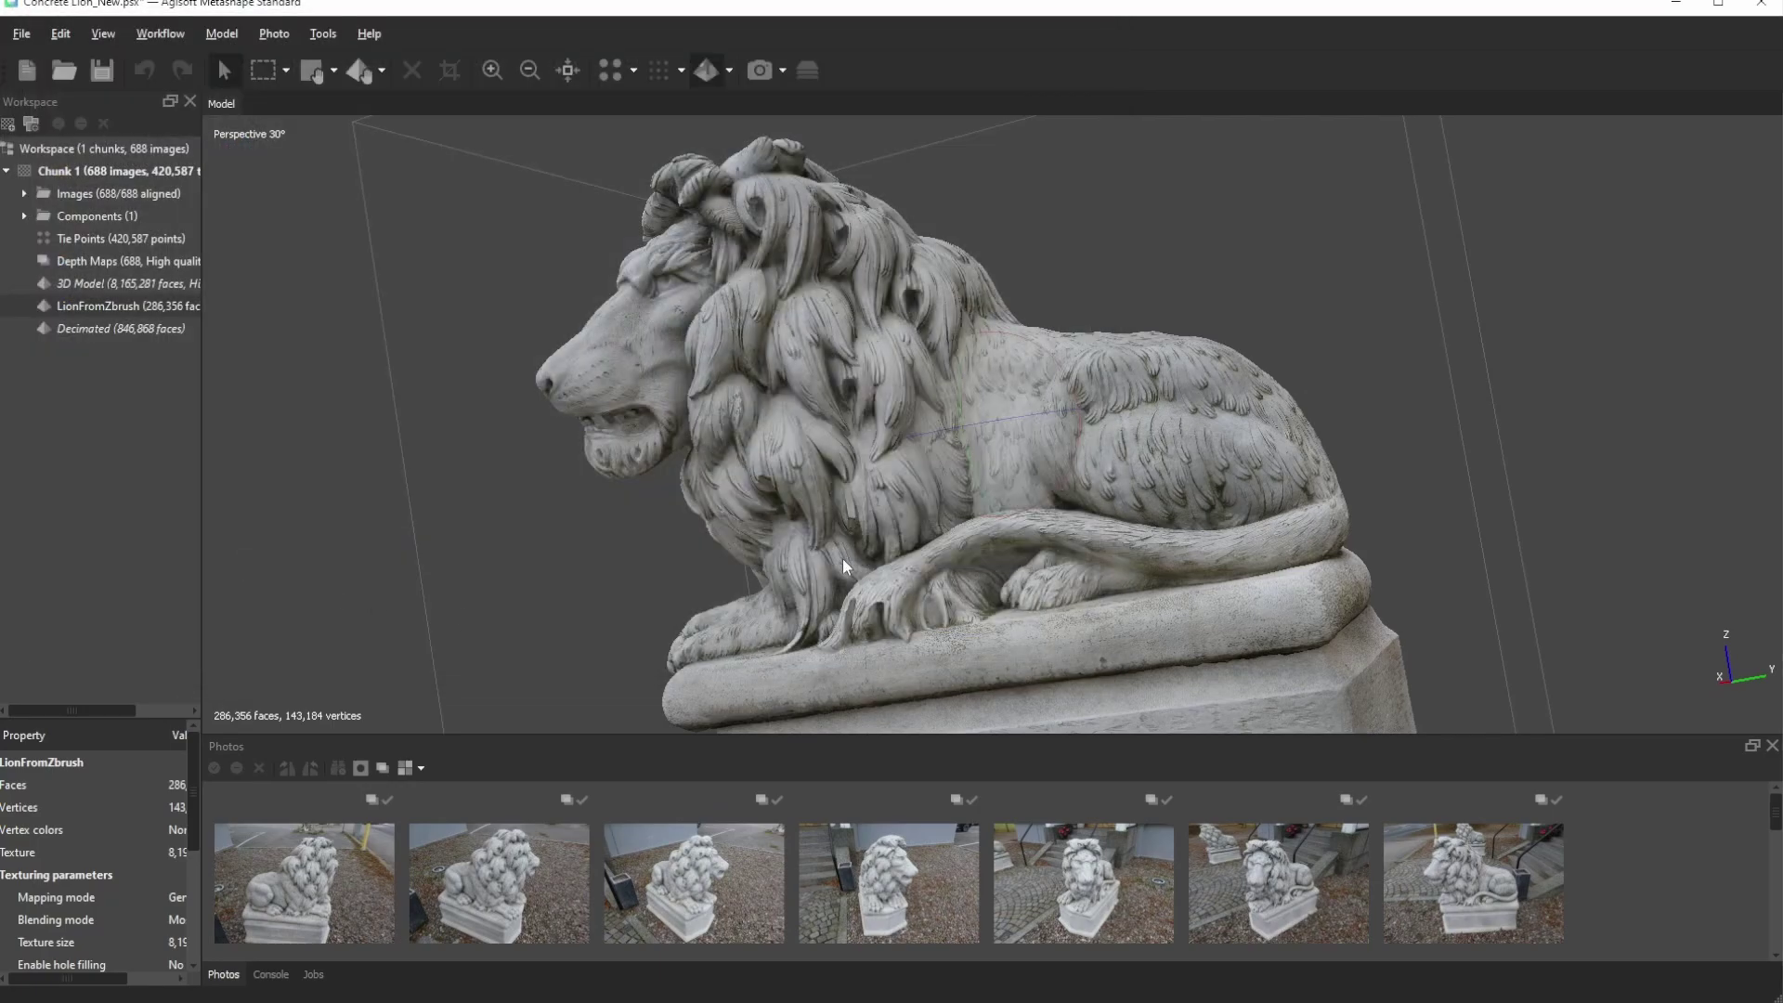
mouse_move(945, 459)
mouse_down()
mouse_move(1006, 370)
mouse_move(992, 384)
mouse_up()
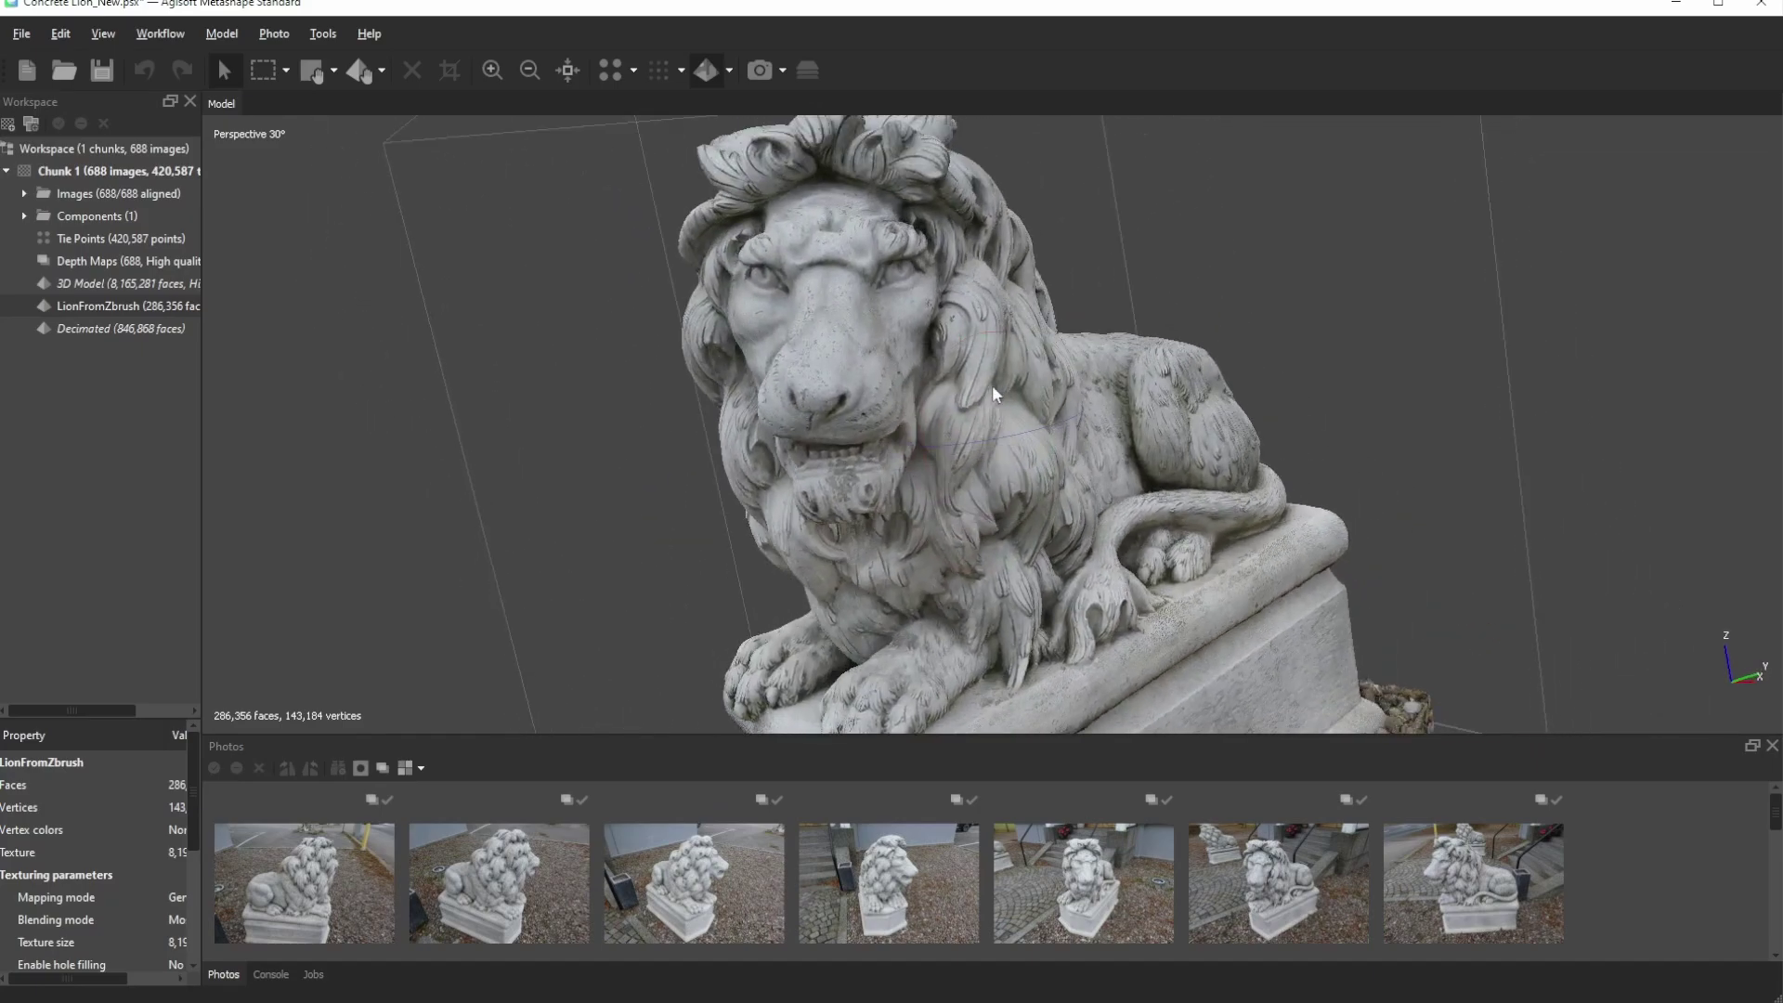
- Preview the lion with the Normal Map shading, then the Occlusion Map, inspecting the head
click(730, 72)
click(729, 257)
mouse_move(1210, 470)
mouse_down()
mouse_move(1173, 490)
mouse_move(990, 398)
mouse_move(817, 409)
mouse_move(917, 441)
mouse_move(1022, 392)
mouse_move(929, 392)
mouse_move(967, 403)
mouse_move(1055, 377)
mouse_move(1224, 397)
mouse_move(1035, 420)
mouse_move(933, 474)
mouse_move(979, 510)
mouse_move(1028, 366)
mouse_move(1011, 446)
mouse_move(999, 427)
mouse_up()
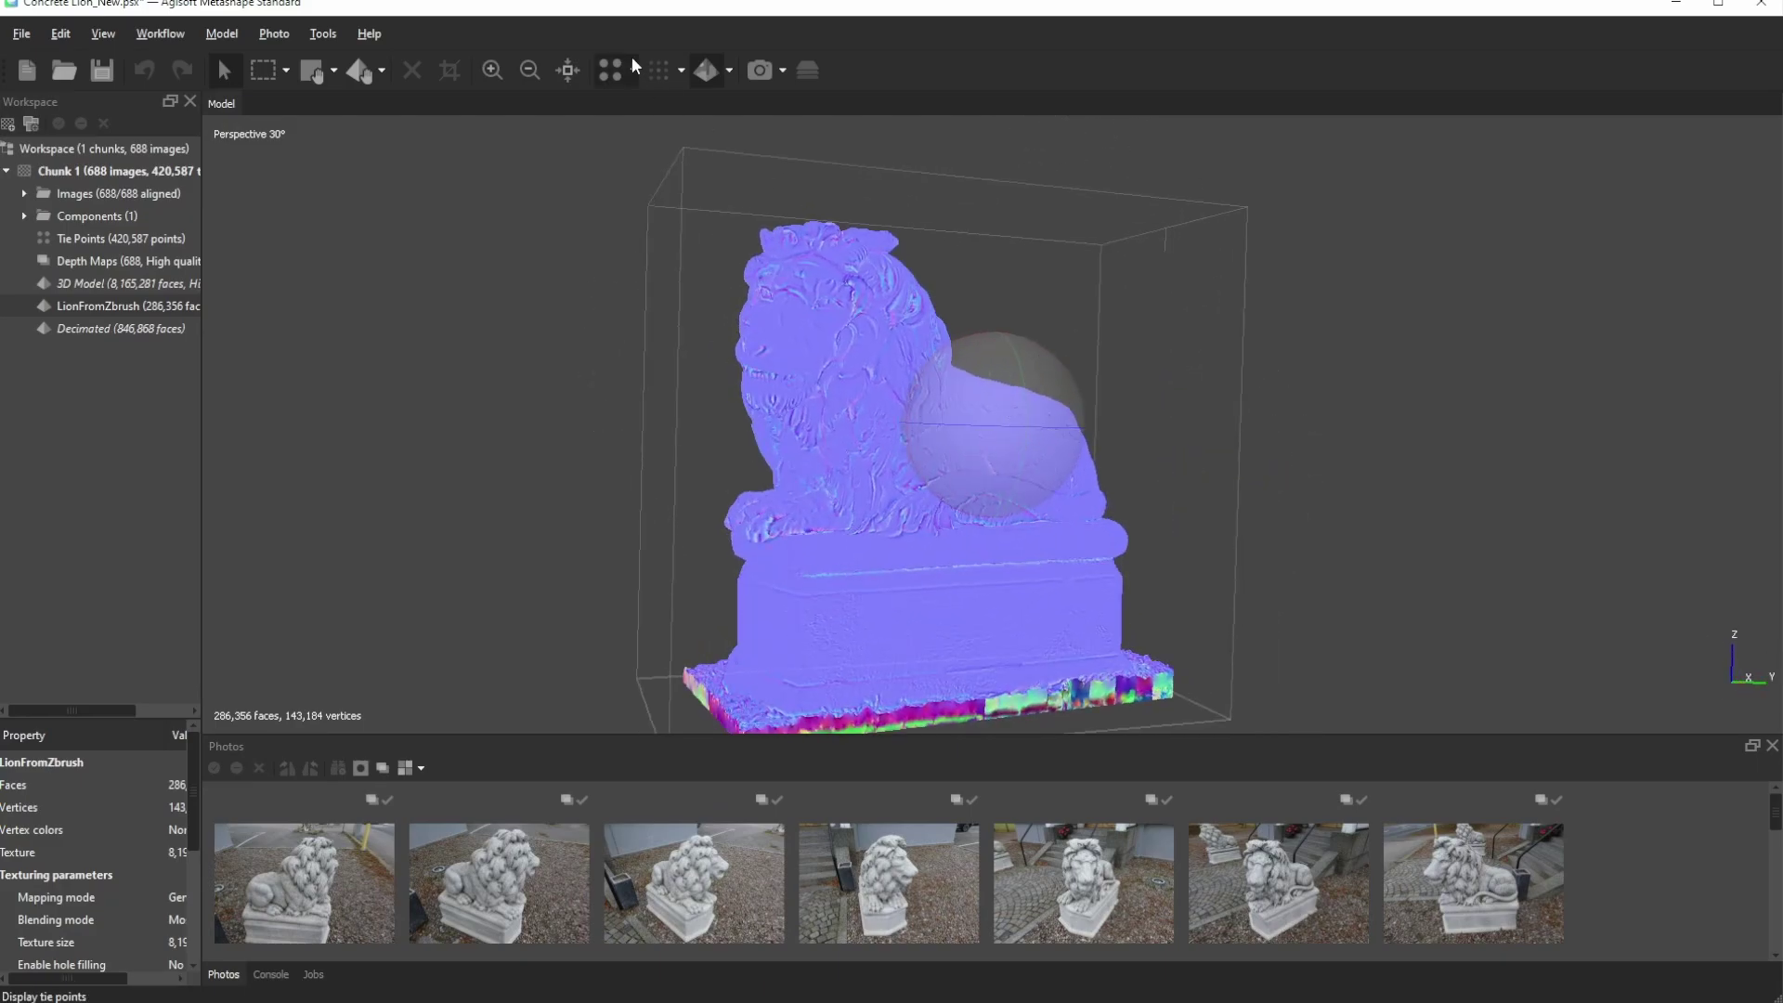
click(731, 70)
click(755, 281)
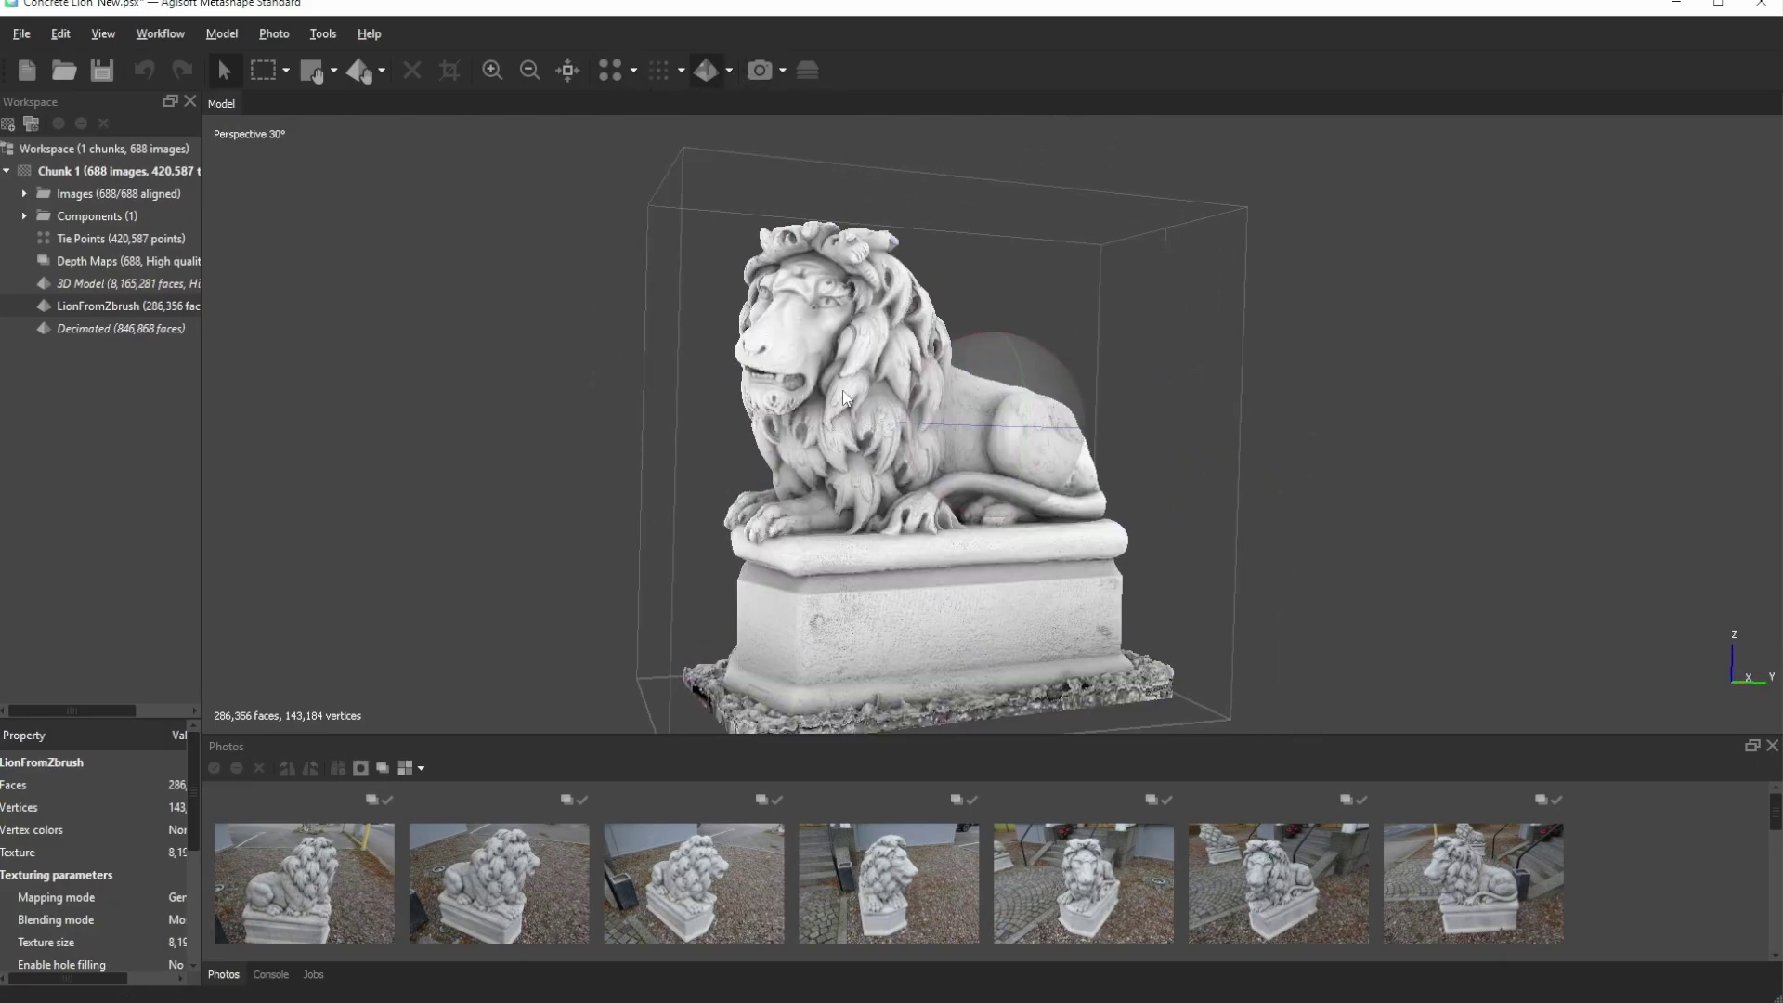
scroll(957, 449, up, 5)
mouse_move(949, 443)
mouse_down()
mouse_move(938, 421)
mouse_move(989, 414)
mouse_move(1062, 441)
mouse_move(989, 459)
mouse_move(1040, 444)
mouse_move(916, 359)
mouse_move(1029, 404)
mouse_move(999, 420)
mouse_move(1078, 442)
mouse_move(990, 398)
mouse_move(1005, 385)
mouse_move(1002, 435)
mouse_up()
scroll(1062, 440, down, 5)
scroll(990, 398, down, 5)
- Switch the model shading back to Diffuse Map and view the lion from the side
click(729, 71)
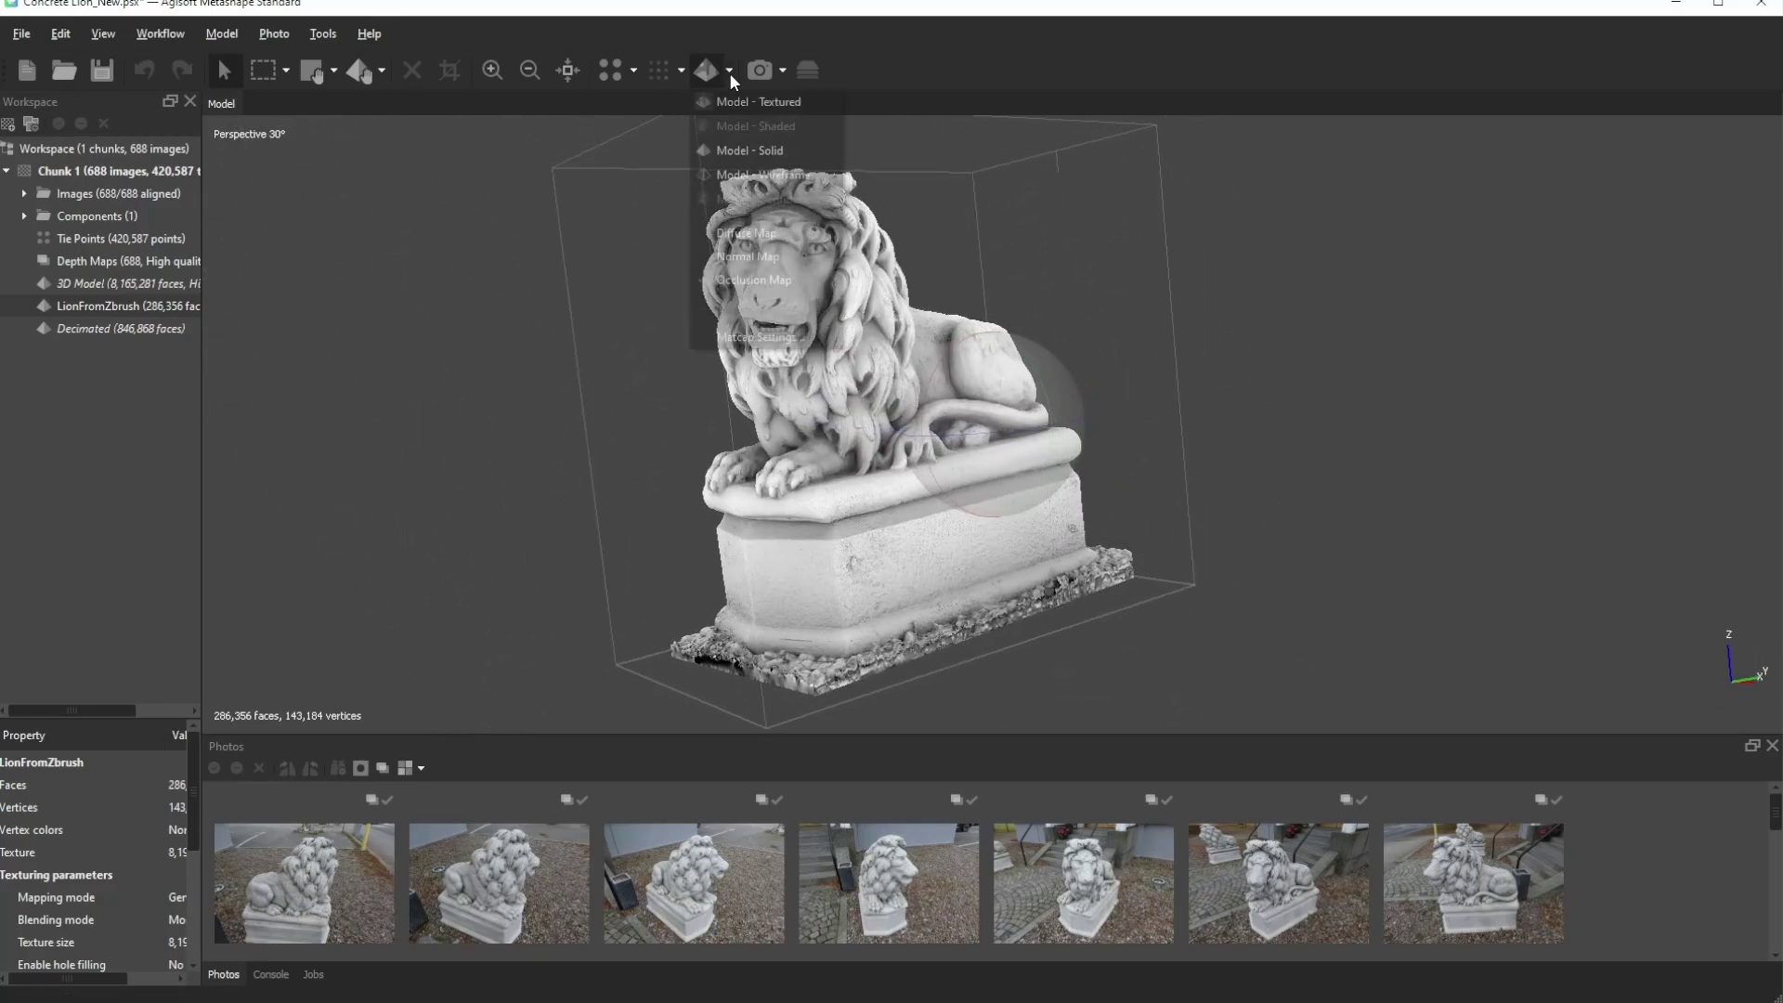
click(810, 218)
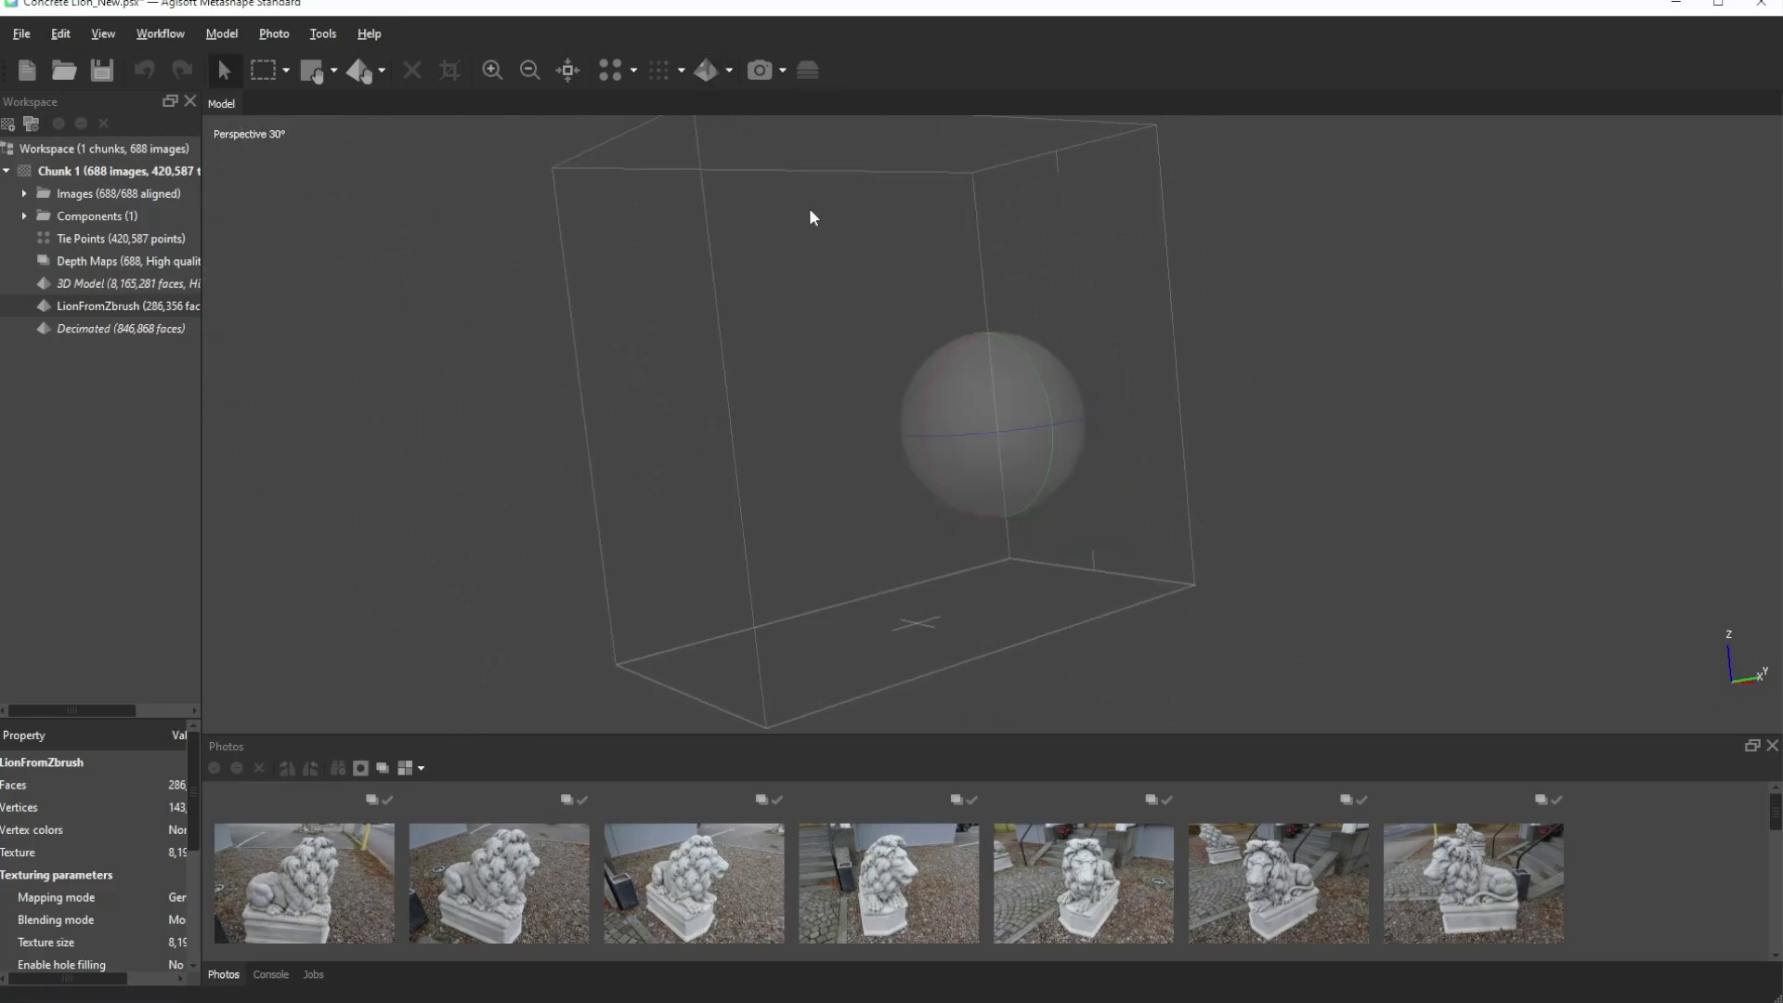
click(729, 70)
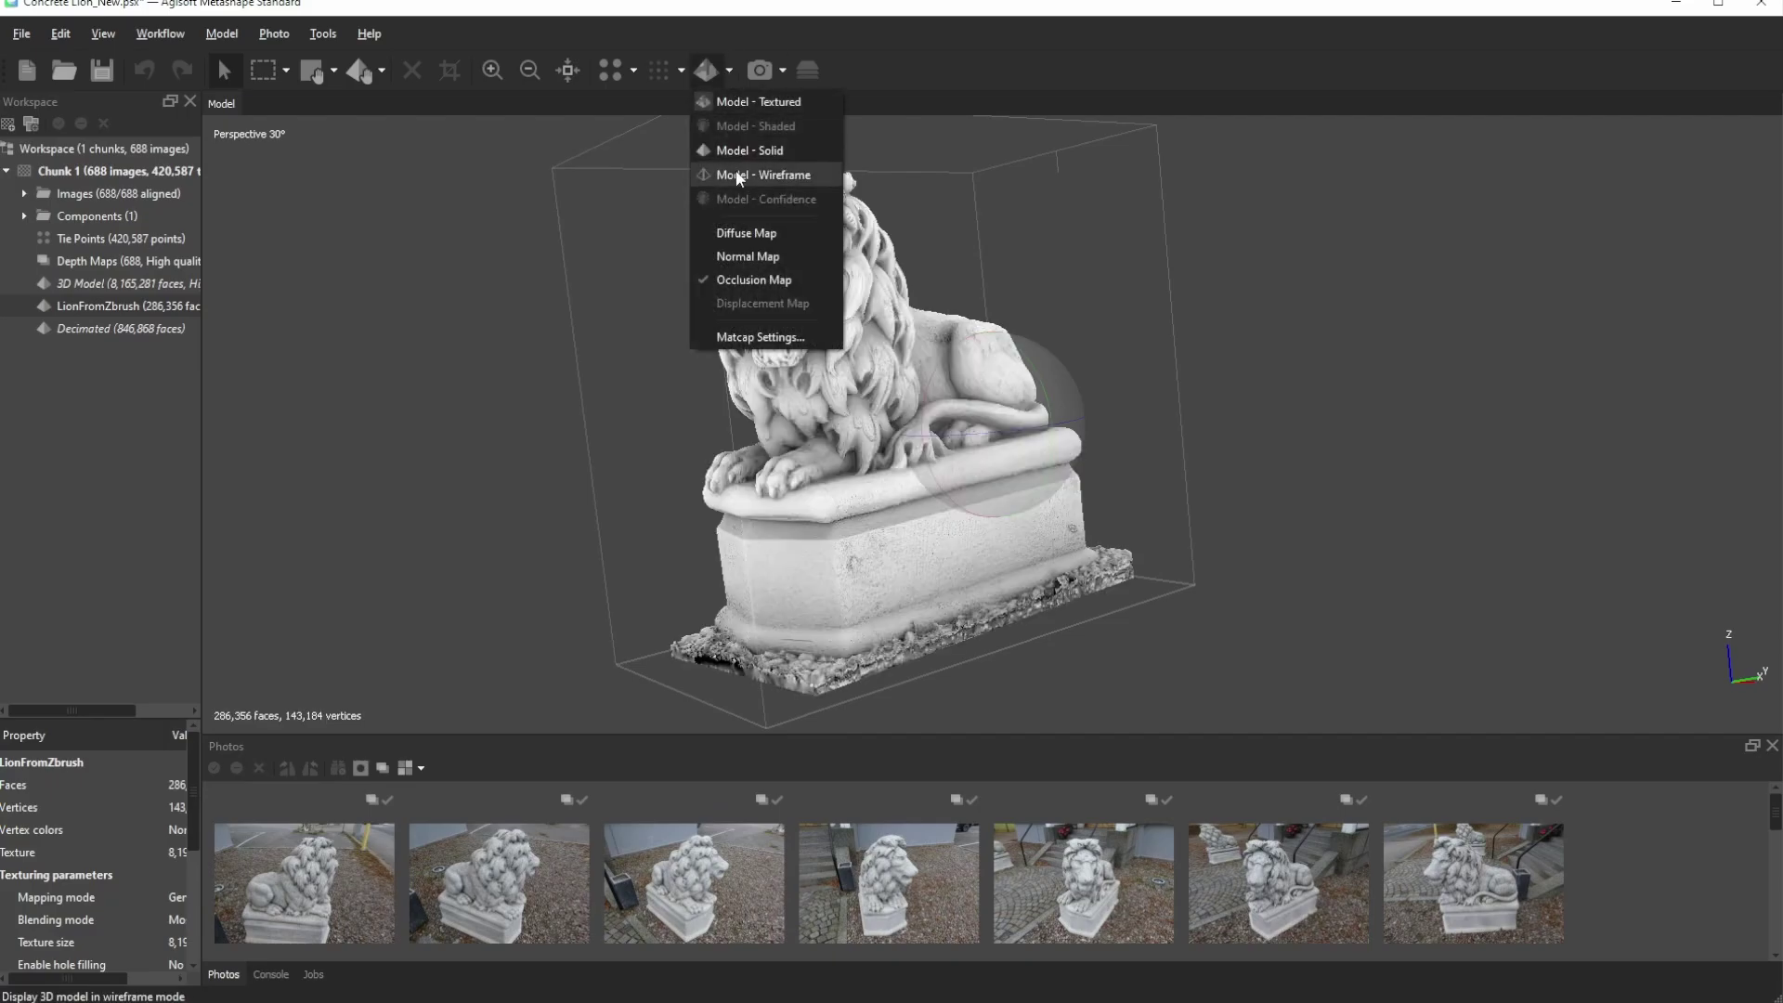
click(746, 234)
mouse_move(1013, 409)
mouse_down()
mouse_move(1069, 407)
mouse_move(996, 420)
mouse_move(1052, 403)
mouse_move(1051, 420)
mouse_up()
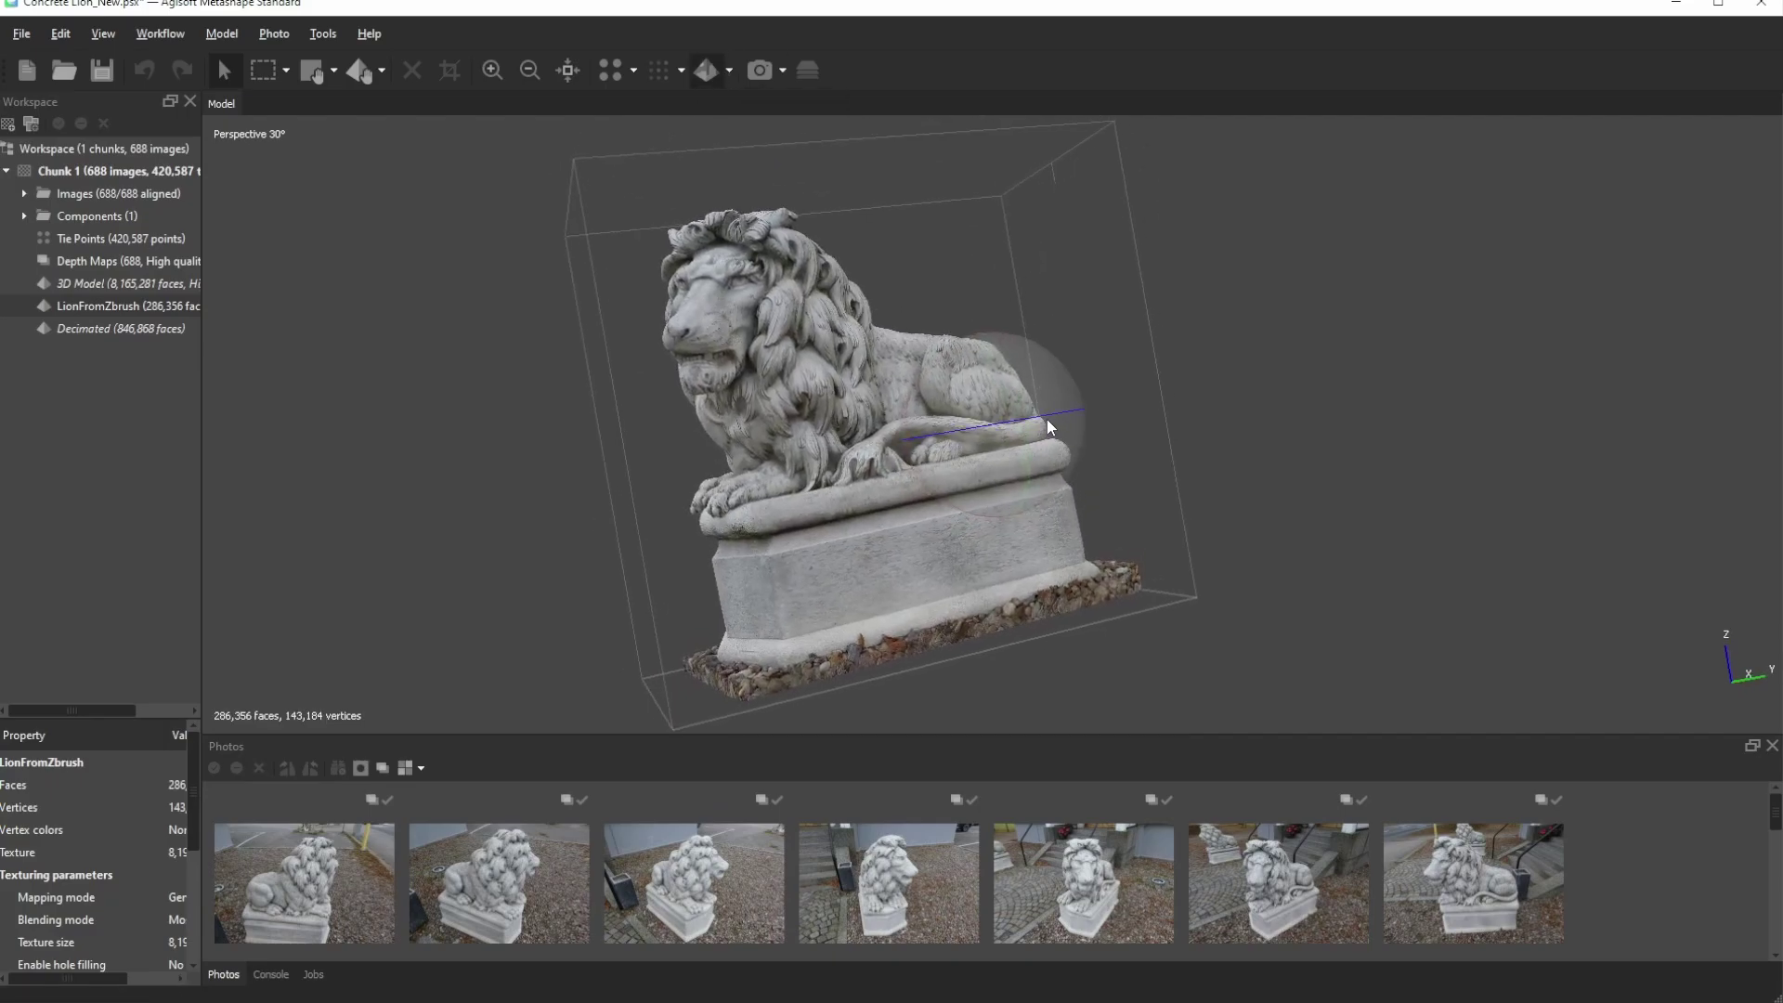